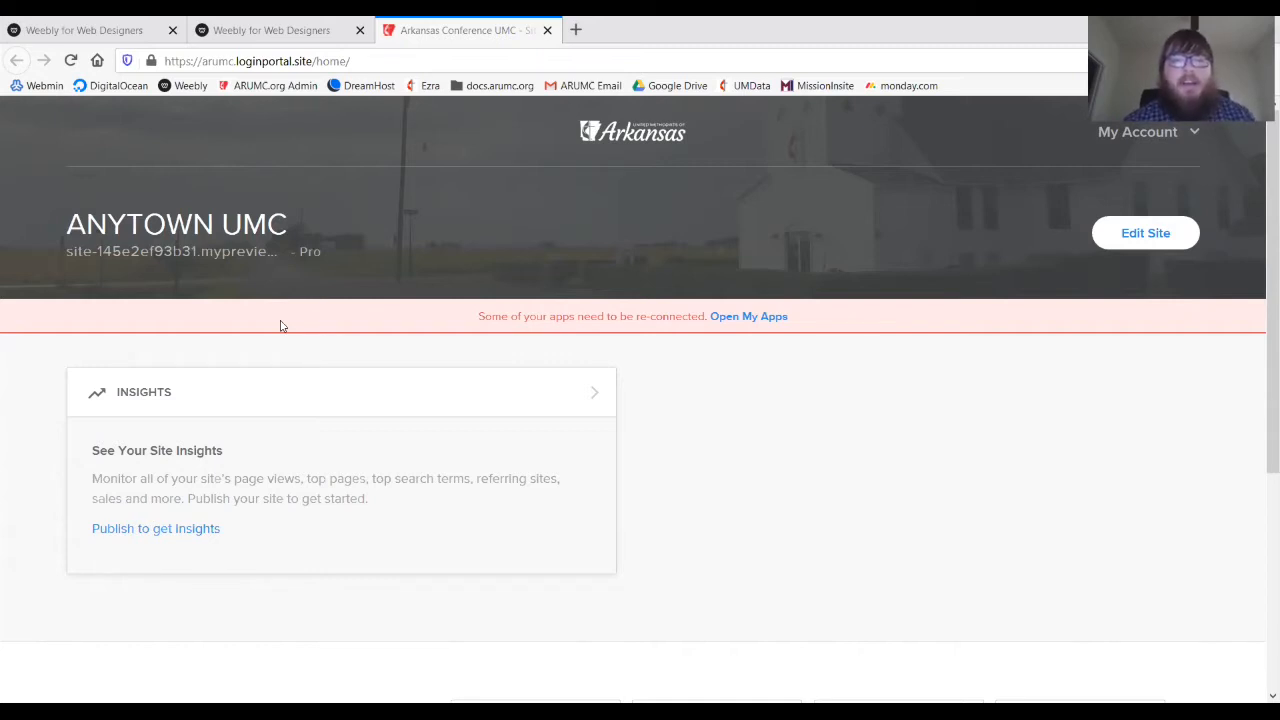
# - Scroll through the Anytown UMC dashboard to review its insights panel and recommended apps
pyautogui.scroll(-1, 281, 326)
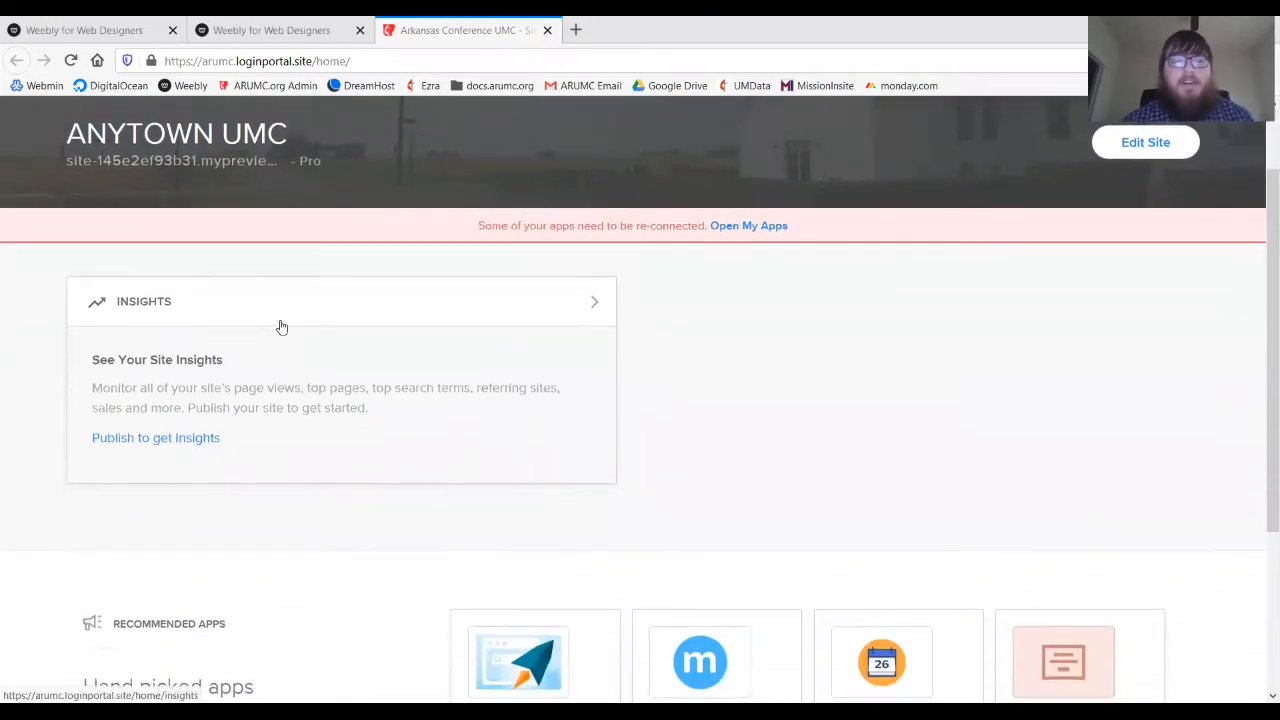
pyautogui.scroll(1, 281, 326)
pyautogui.scroll(-4, 371, 474)
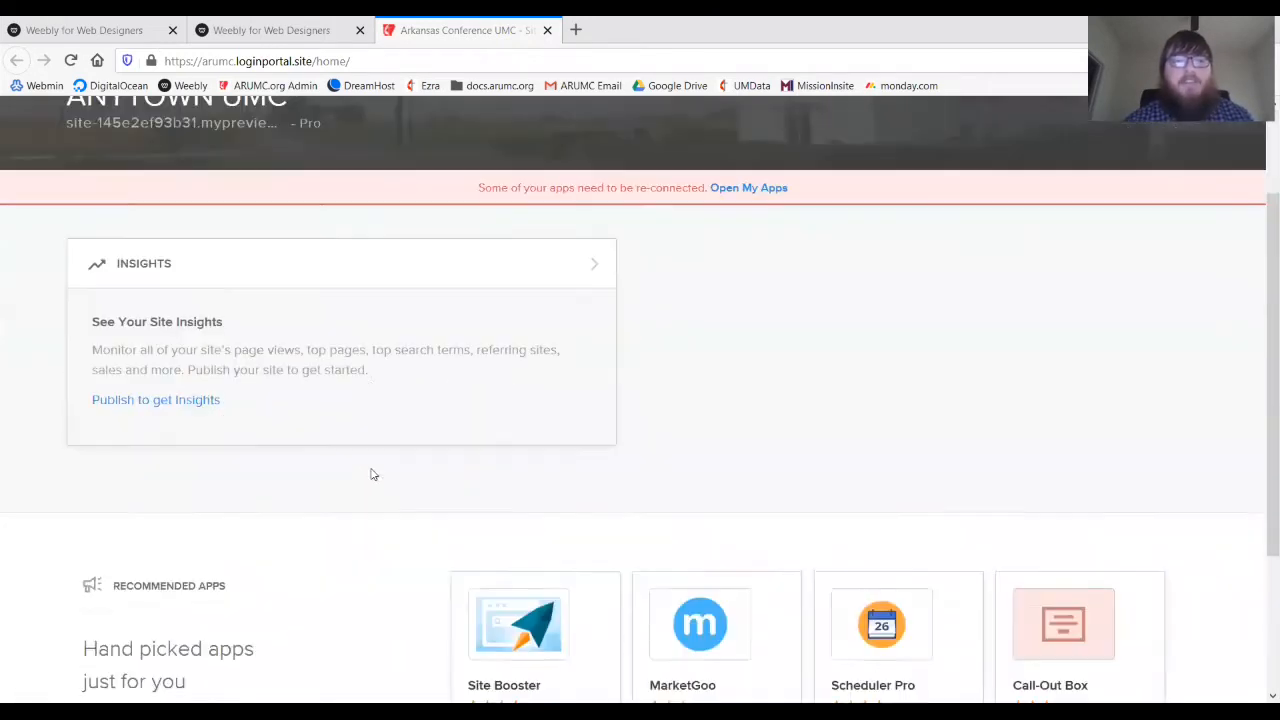
pyautogui.scroll(4, 369, 549)
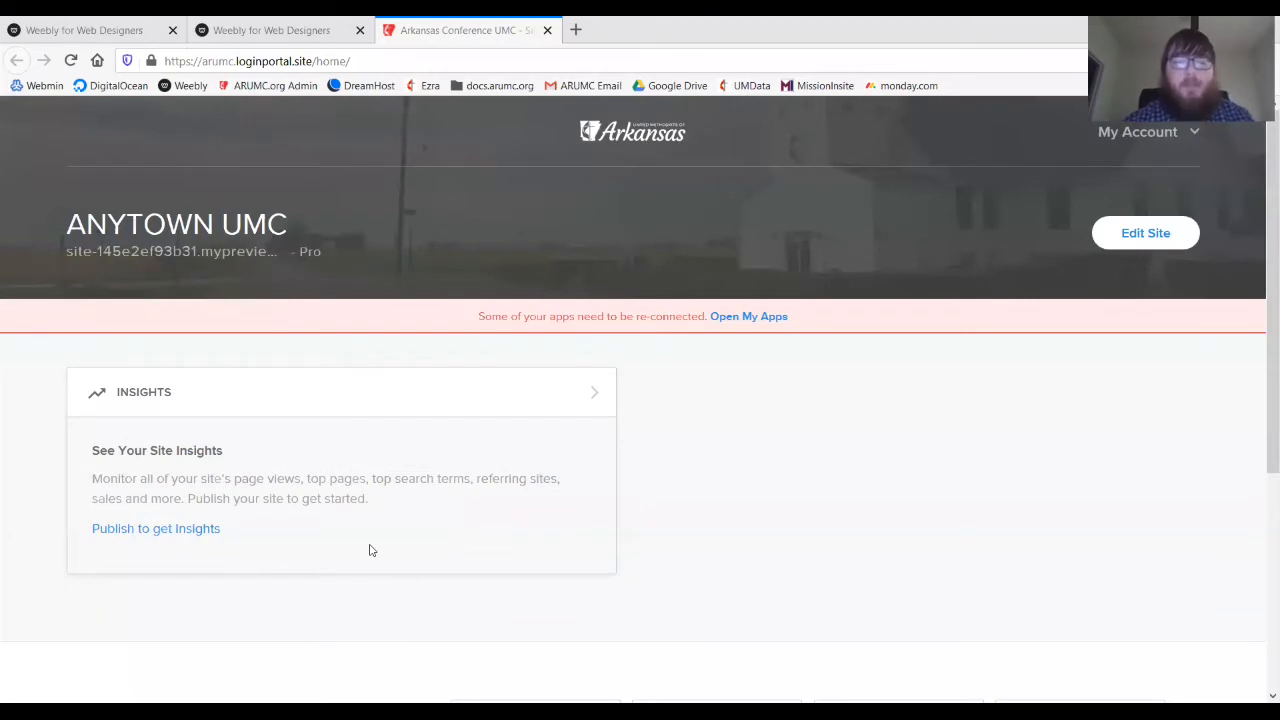
# - Open the Anytown UMC site in the editor and close the duplicate Weebly for Web Designers tab
pyautogui.click(1155, 233)
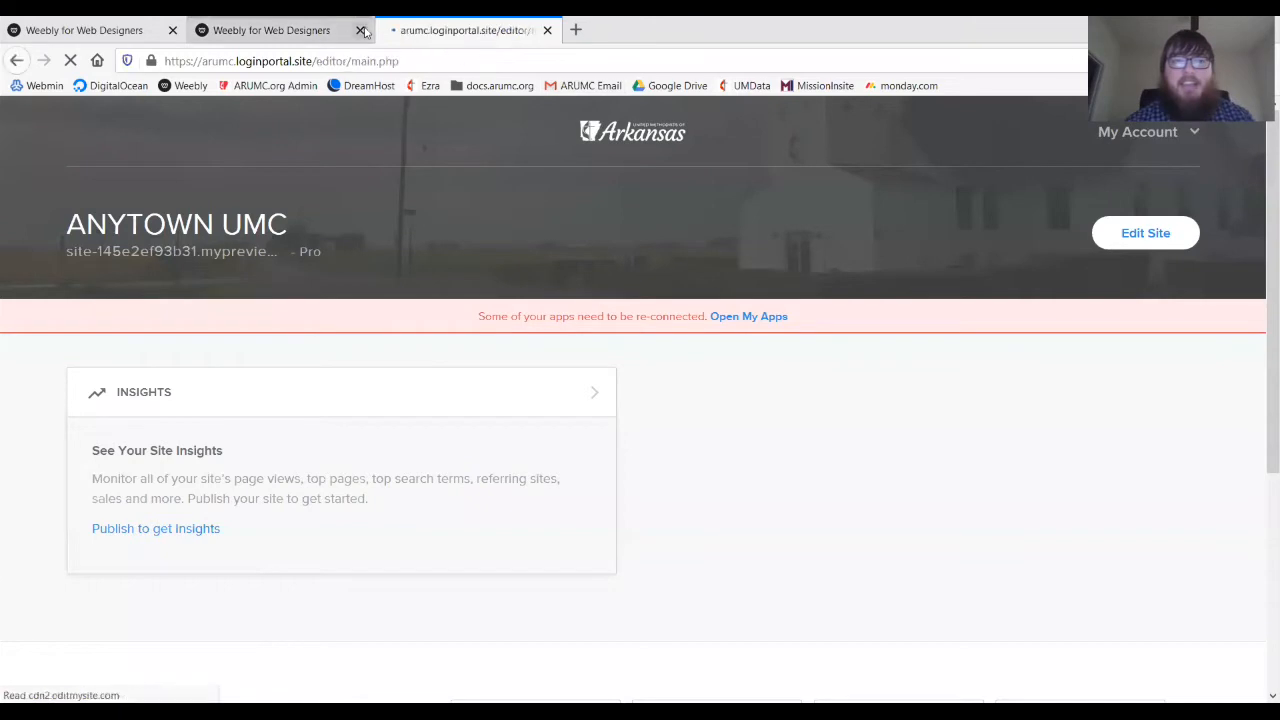
pyautogui.click(360, 30)
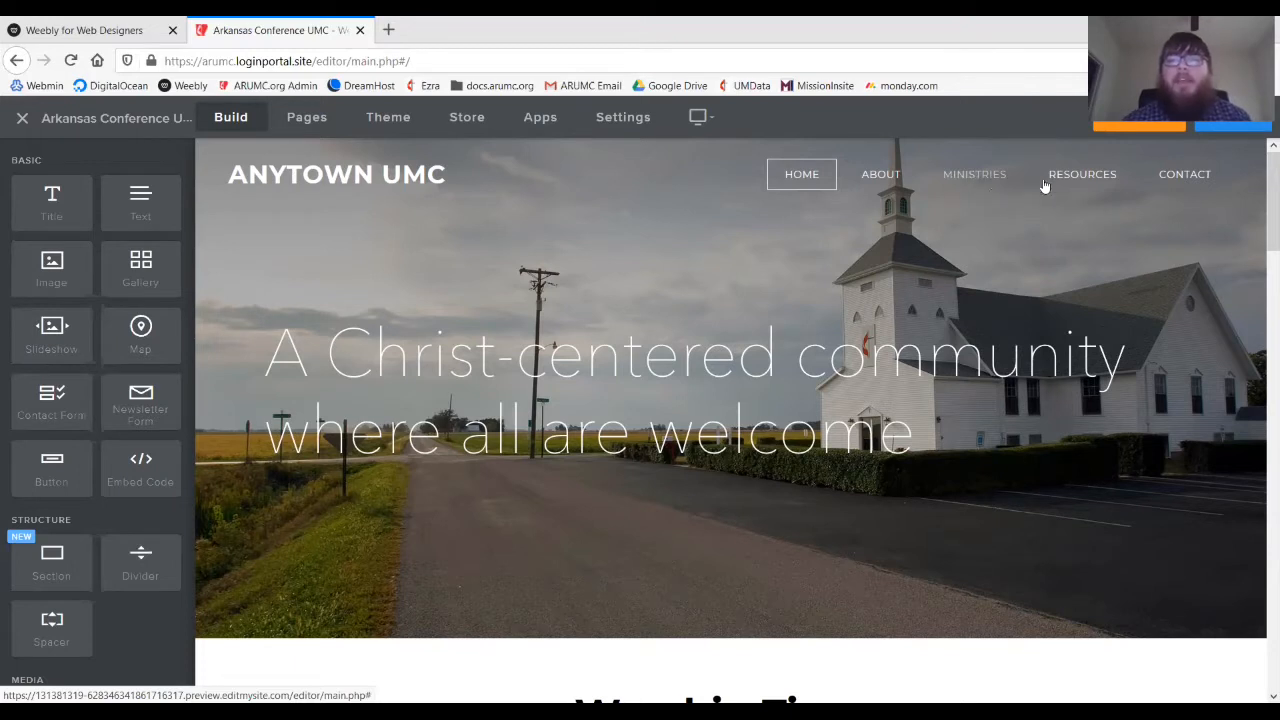
pyautogui.moveTo(1064, 182)
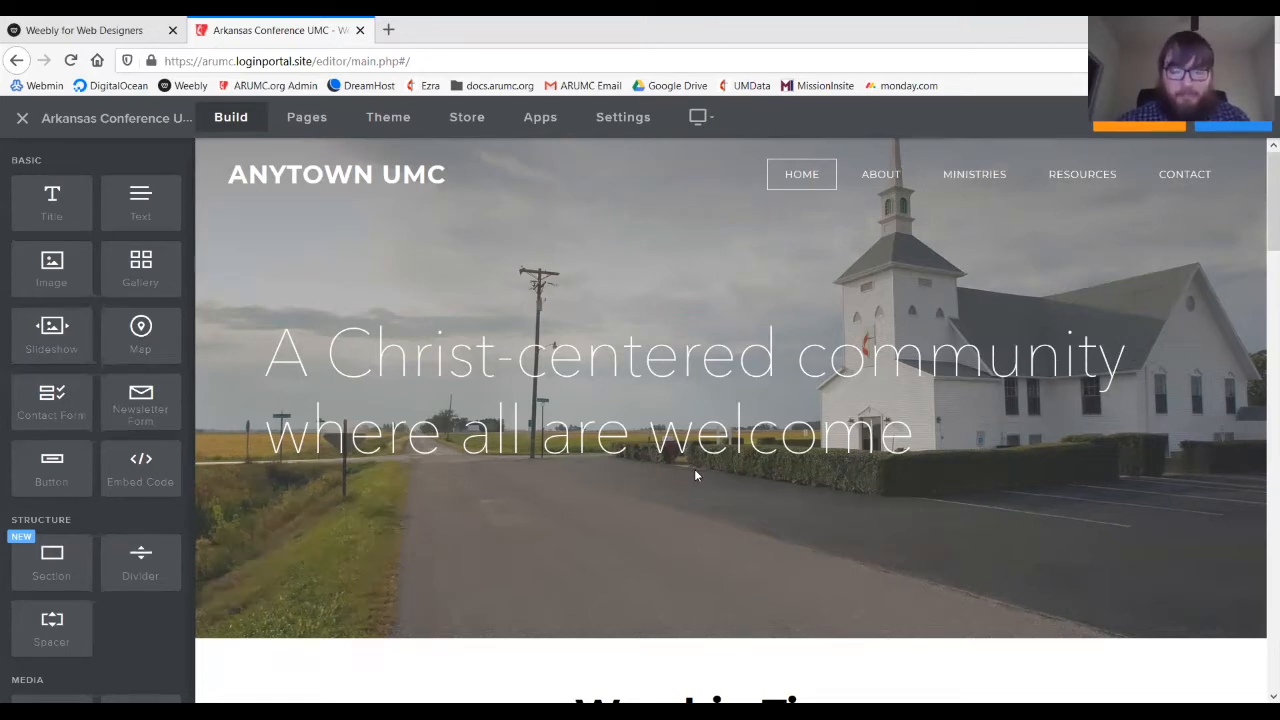
pyautogui.scroll(-1, 696, 474)
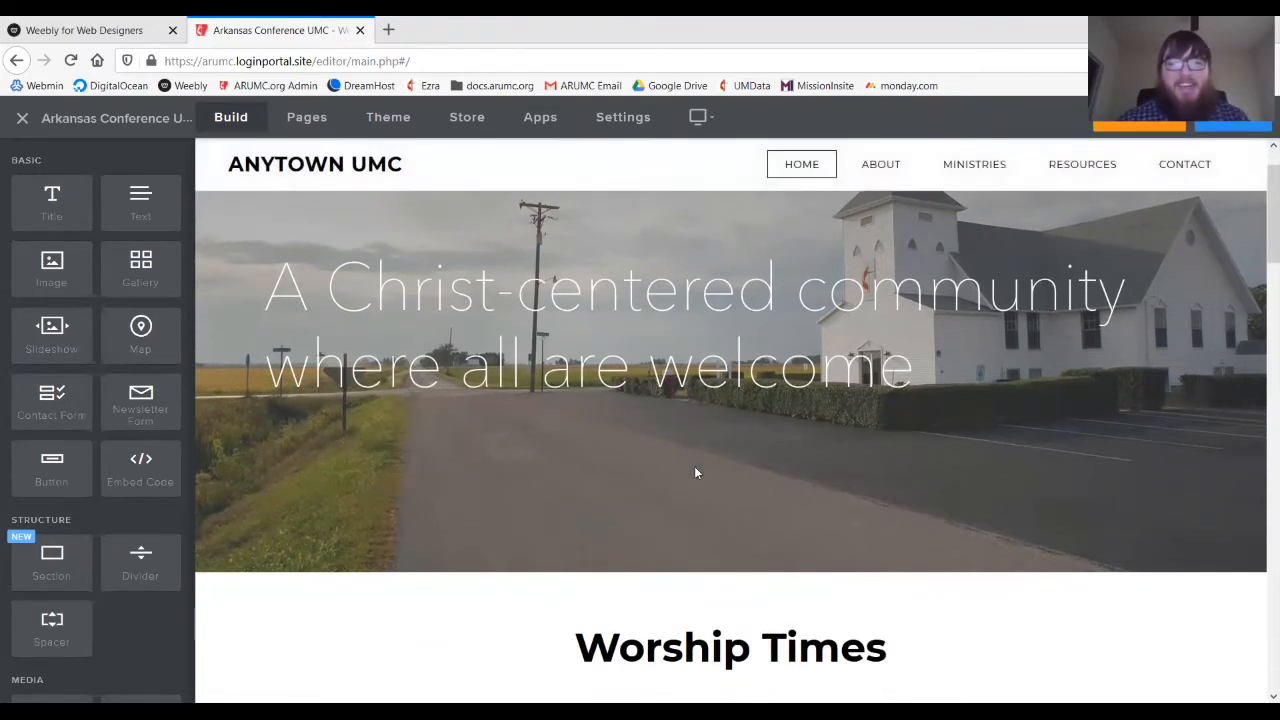
pyautogui.scroll(-4, 696, 473)
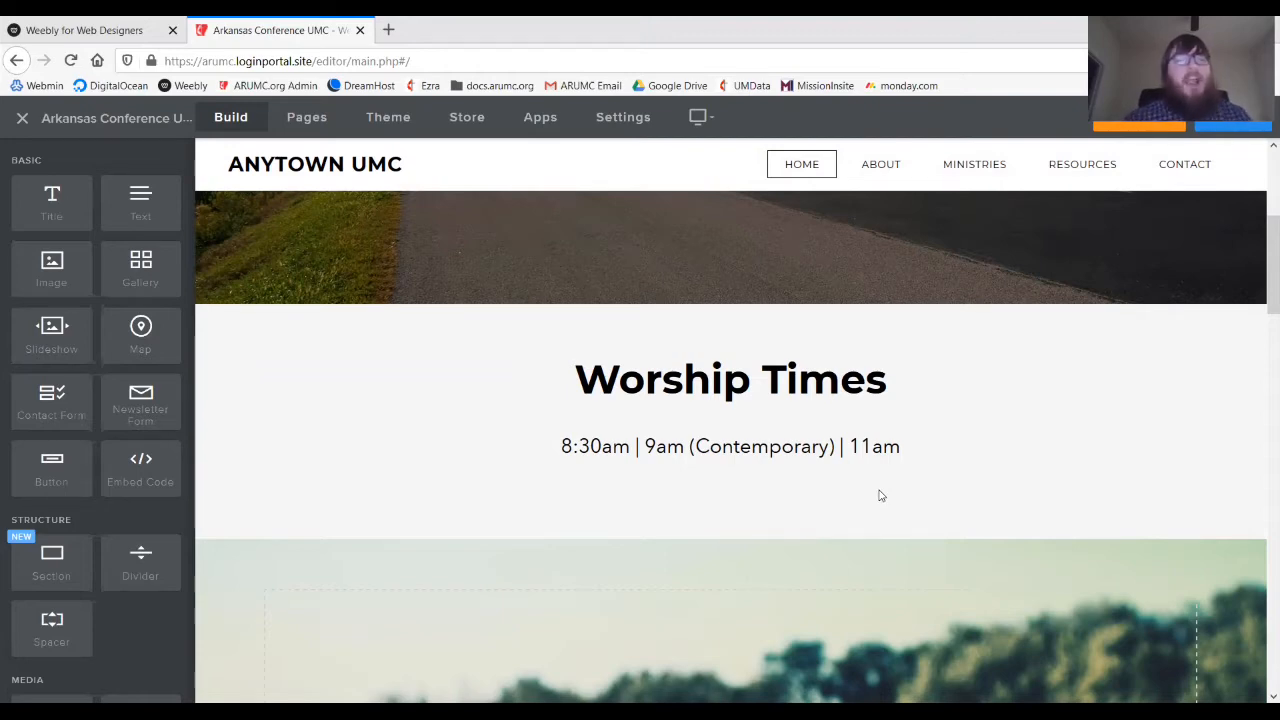
pyautogui.scroll(3, 880, 495)
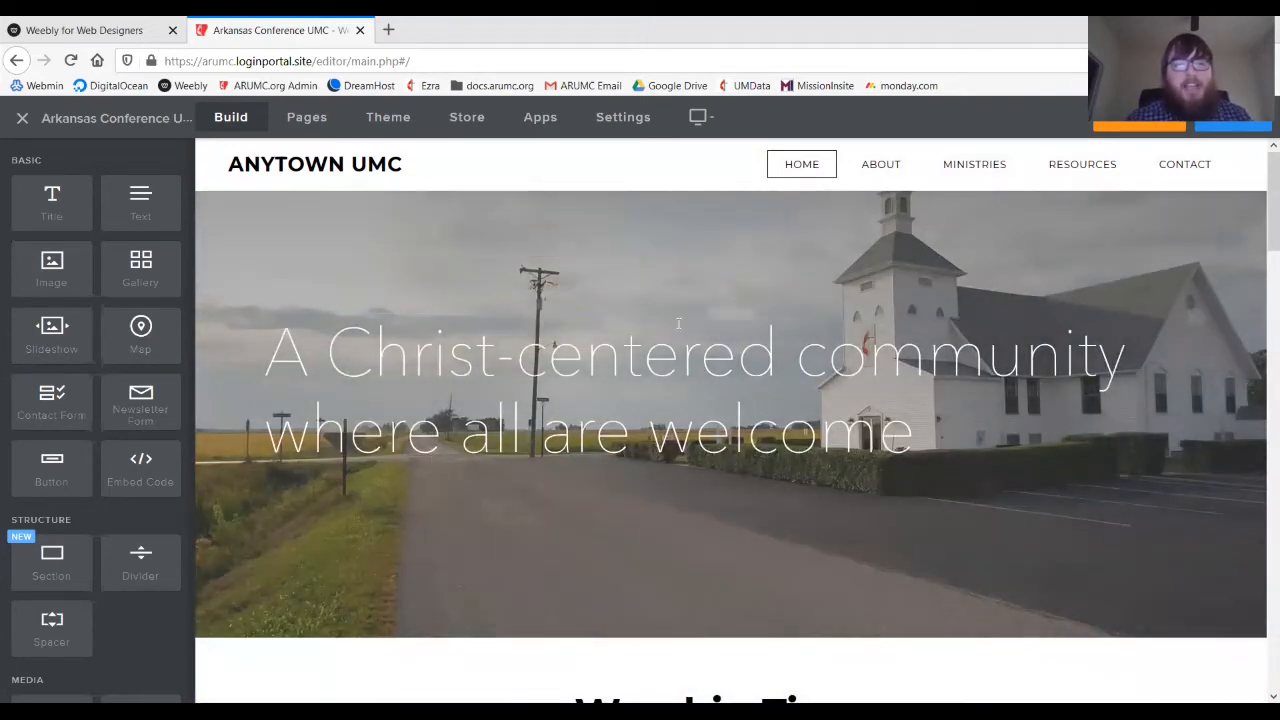
pyautogui.scroll(-3, 678, 325)
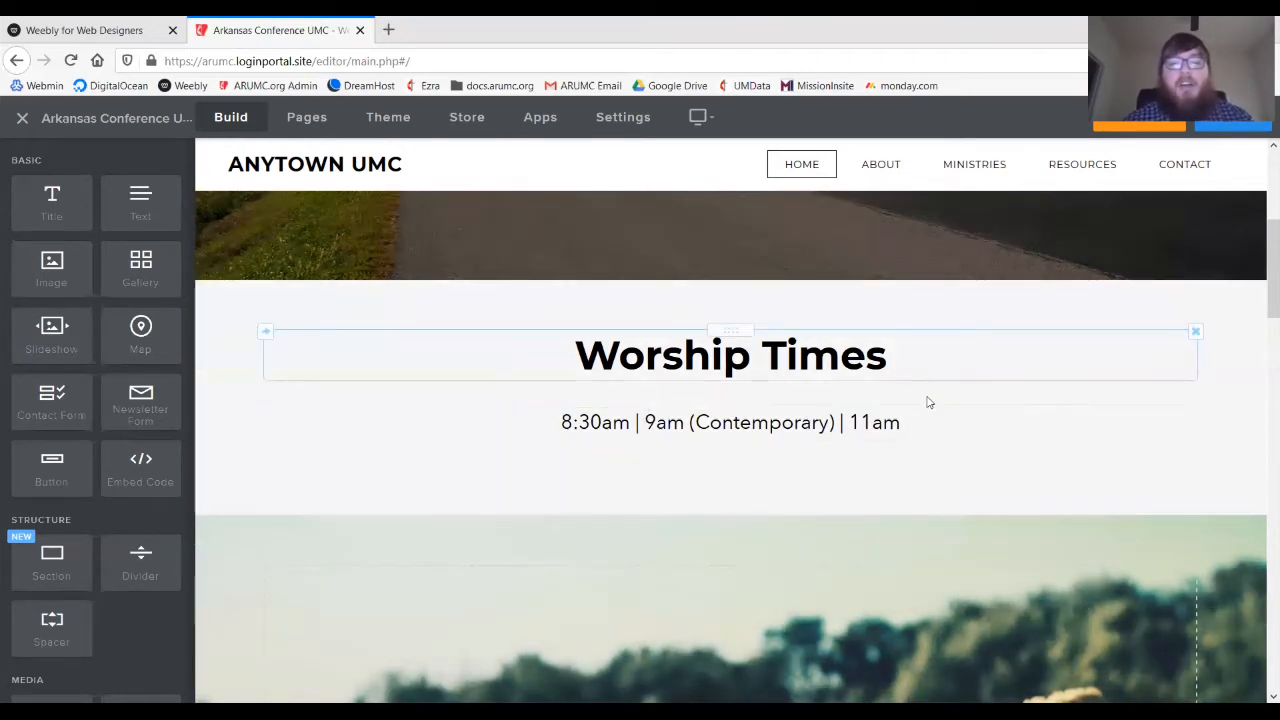
pyautogui.scroll(-3, 843, 405)
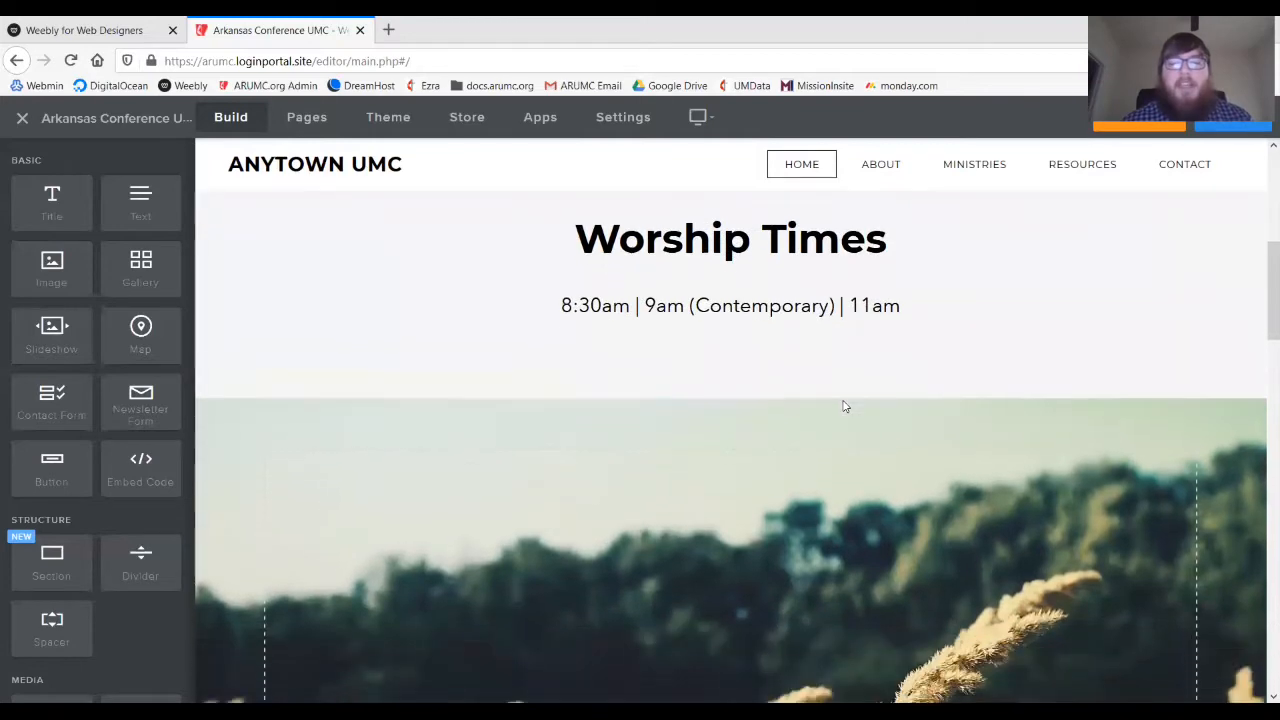
pyautogui.scroll(2, 843, 405)
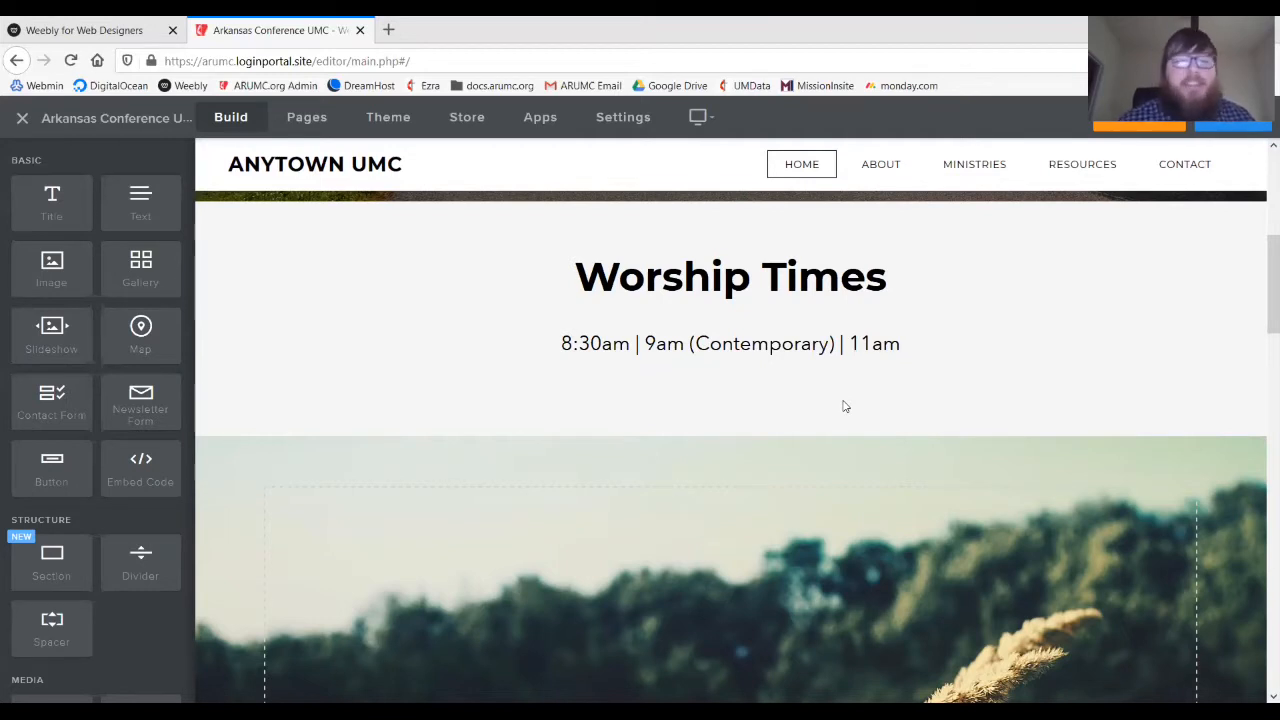
pyautogui.scroll(2, 845, 406)
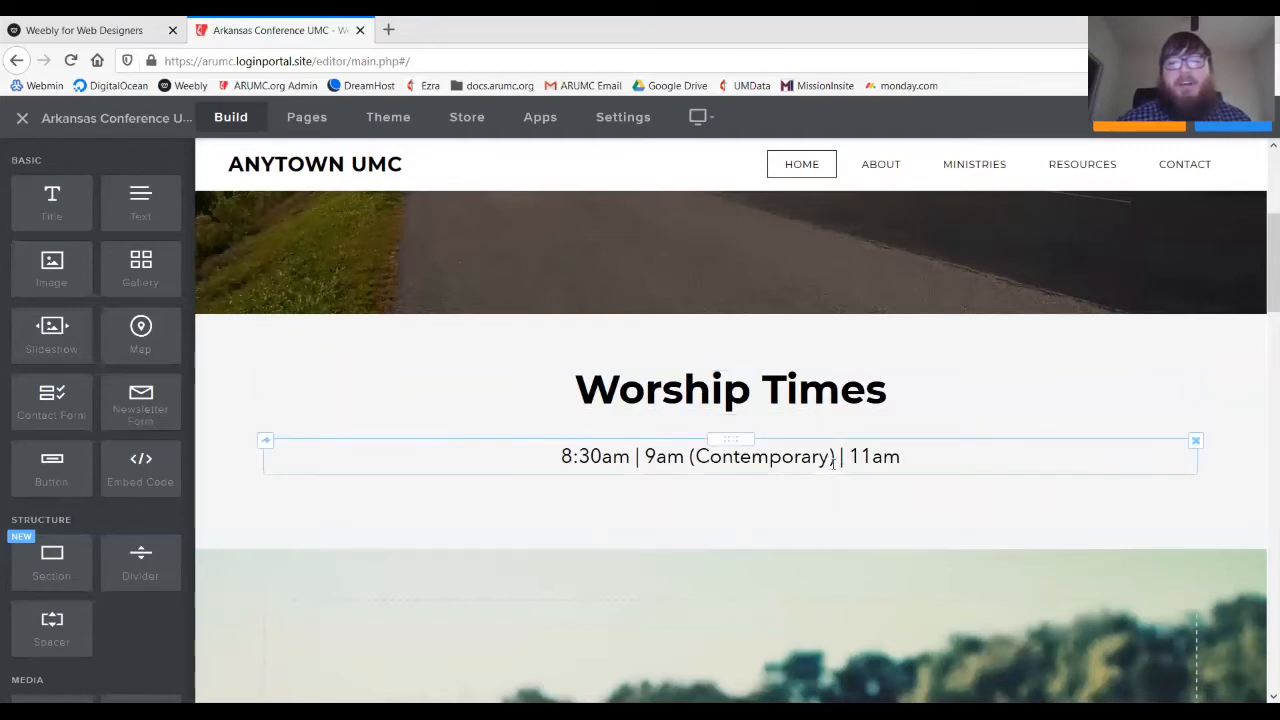
pyautogui.scroll(2, 774, 457)
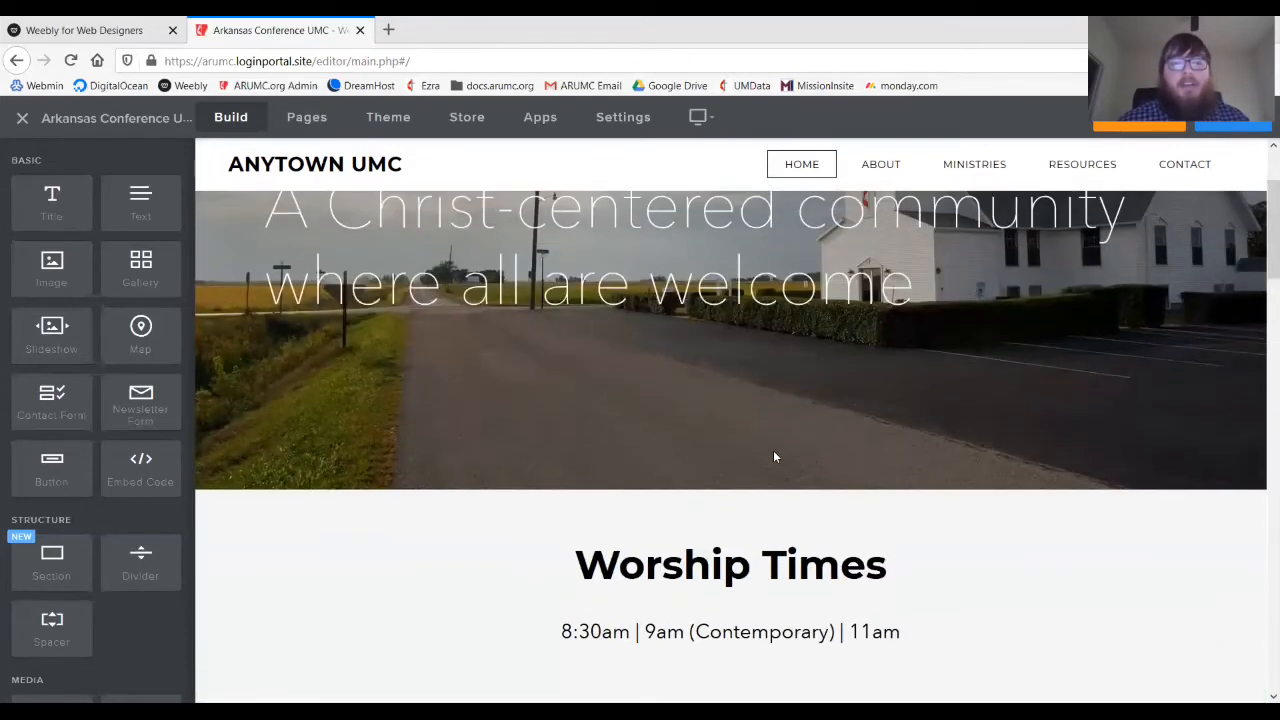
pyautogui.scroll(-1, 774, 457)
pyautogui.scroll(-1, 773, 457)
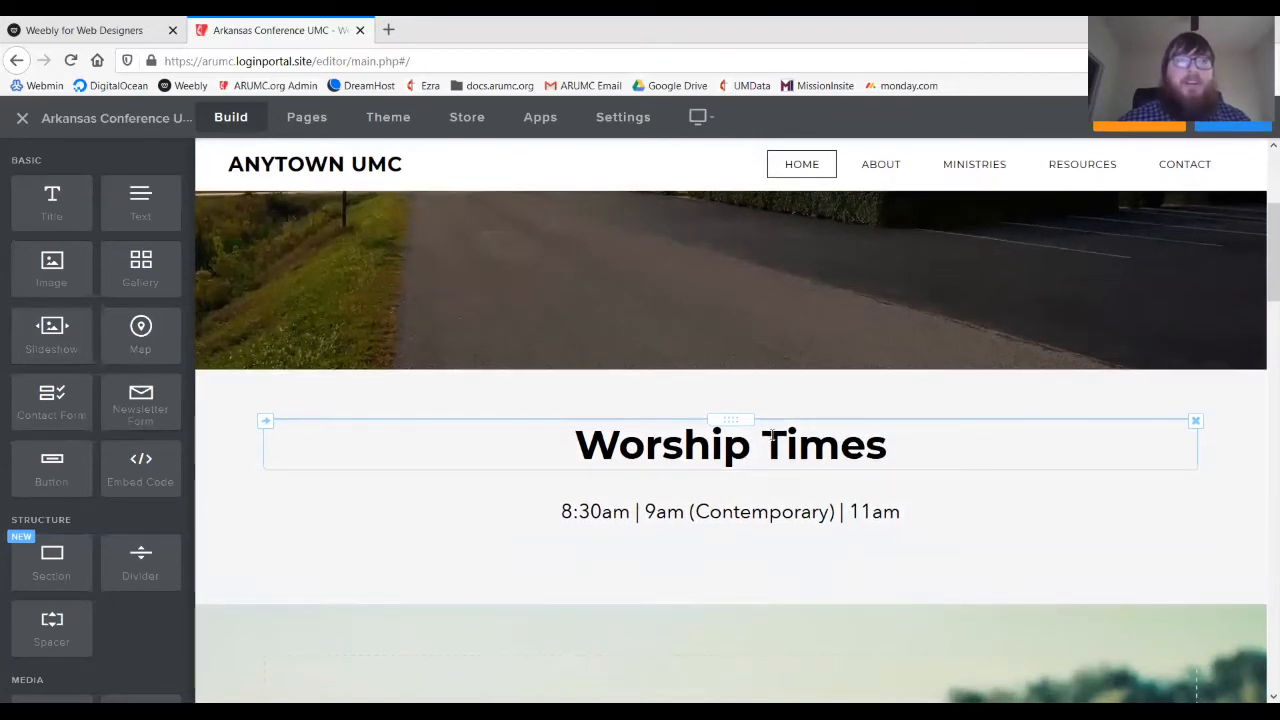
pyautogui.scroll(-1, 773, 435)
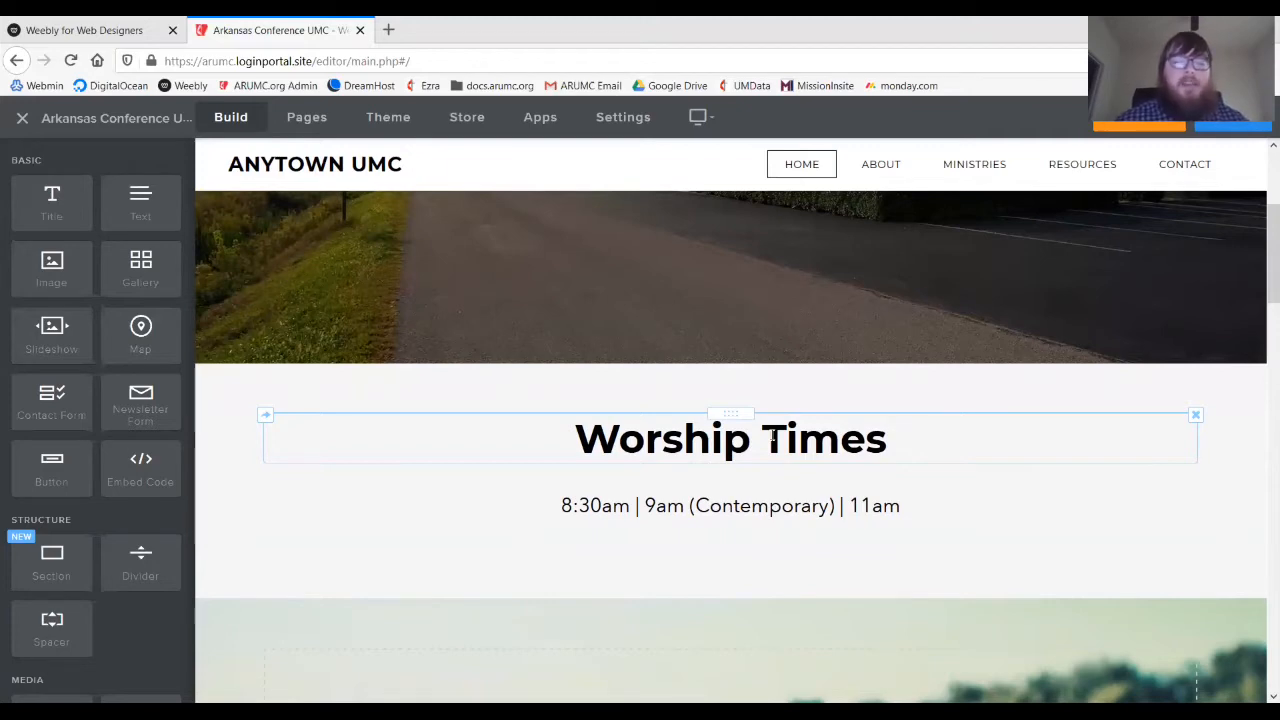
pyautogui.scroll(-3, 772, 436)
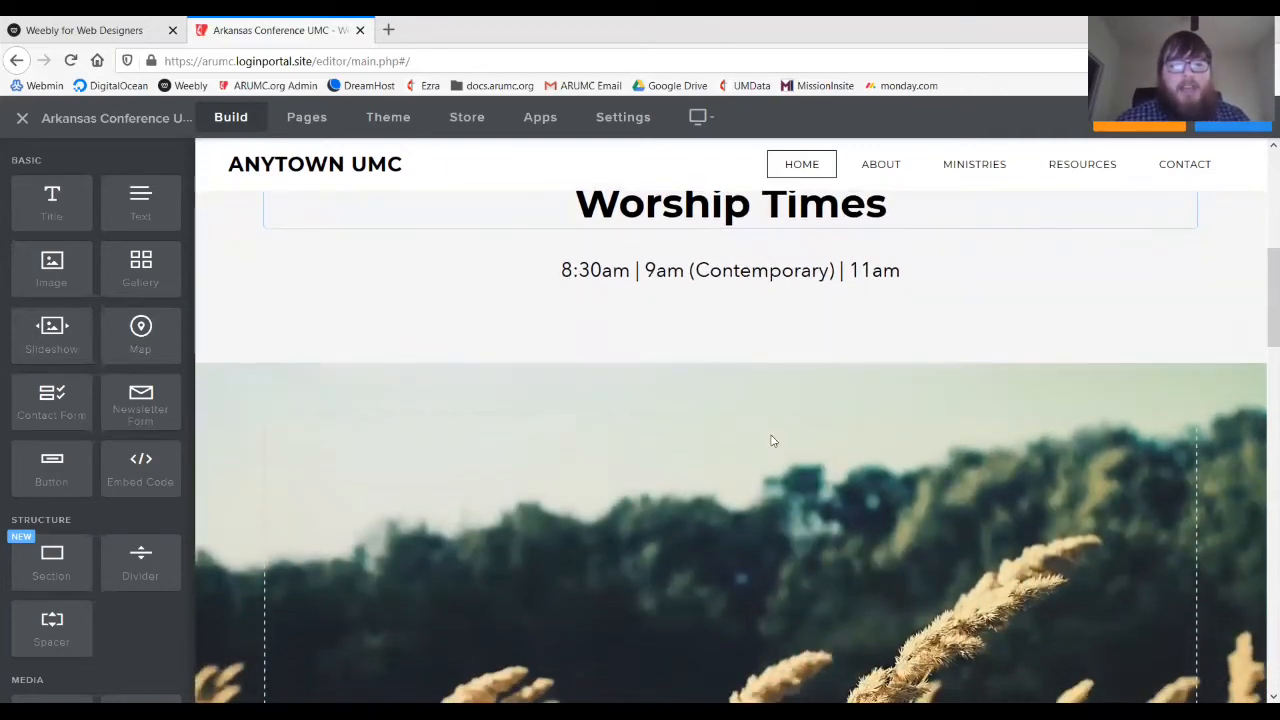
pyautogui.scroll(-4, 772, 440)
pyautogui.scroll(4, 772, 440)
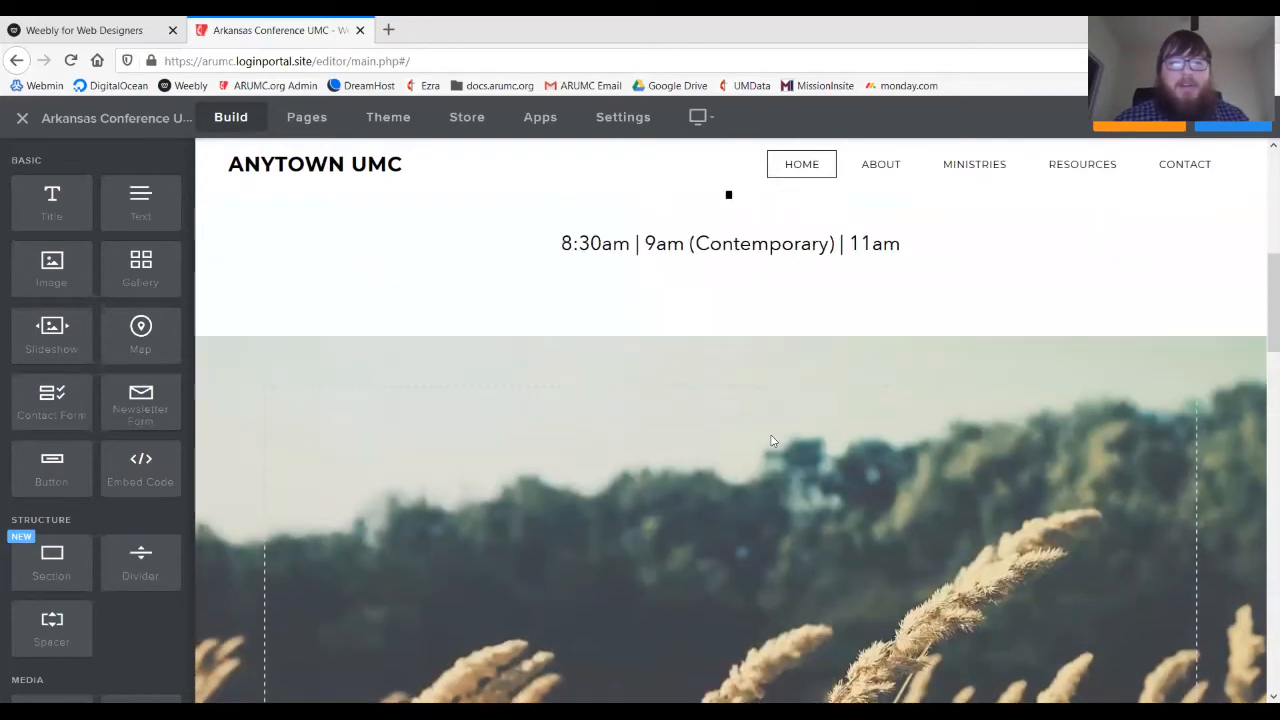
pyautogui.scroll(-4, 771, 438)
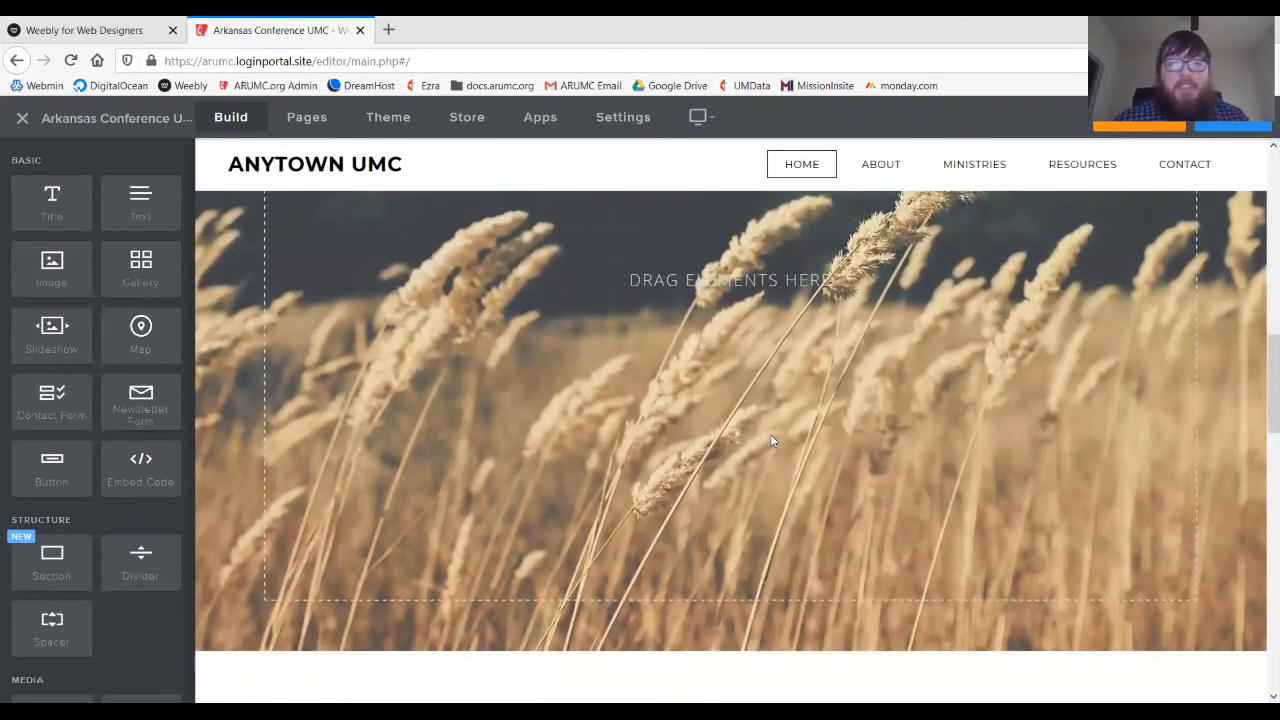
pyautogui.scroll(4, 770, 440)
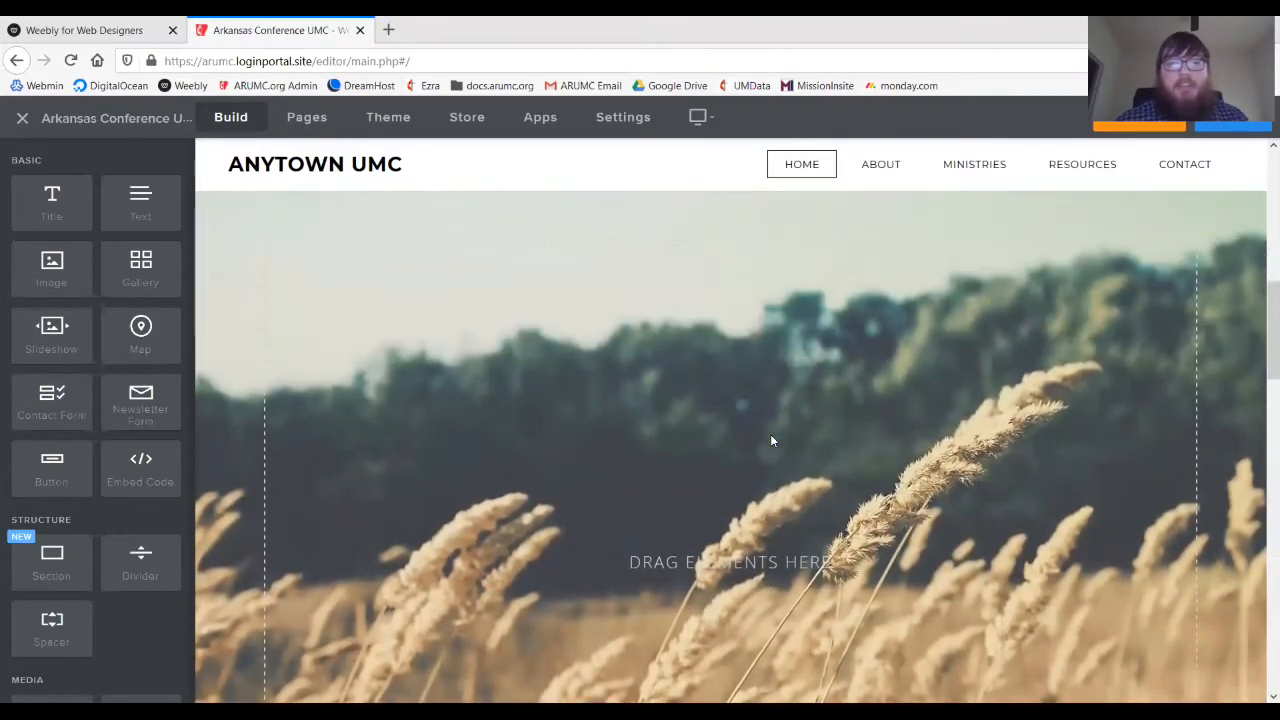
pyautogui.scroll(-2, 770, 440)
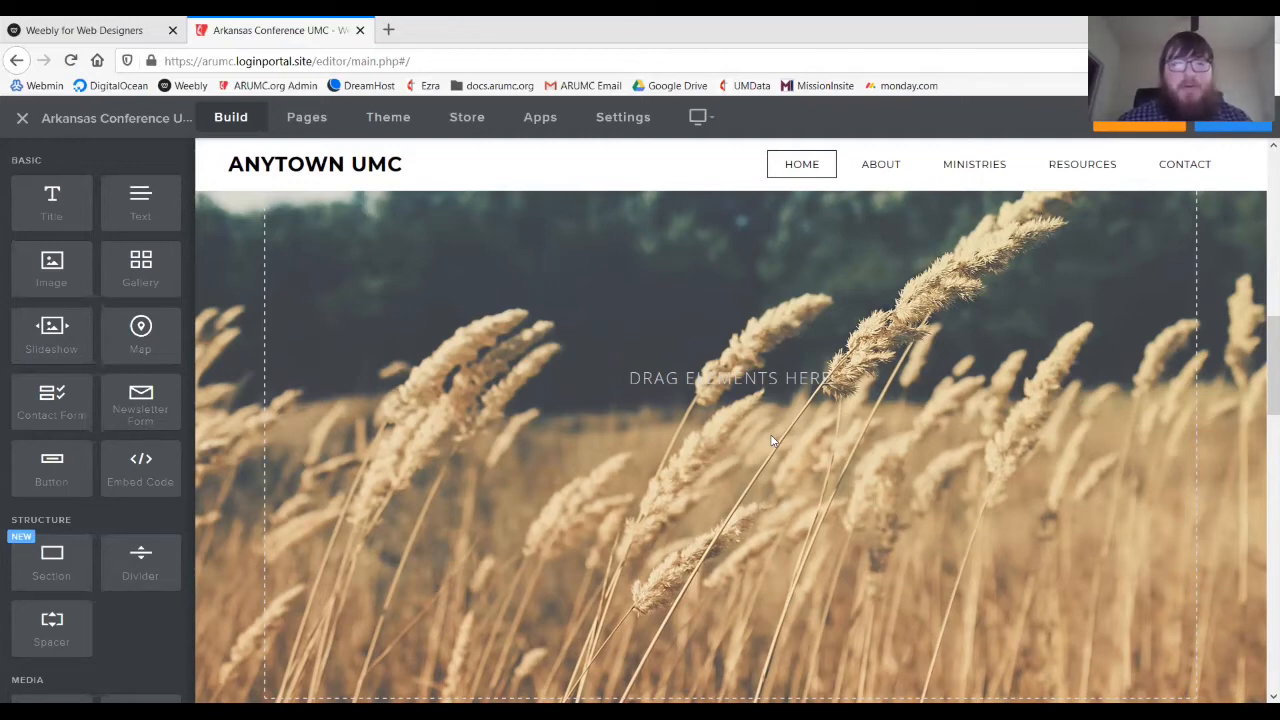
pyautogui.scroll(-3, 770, 440)
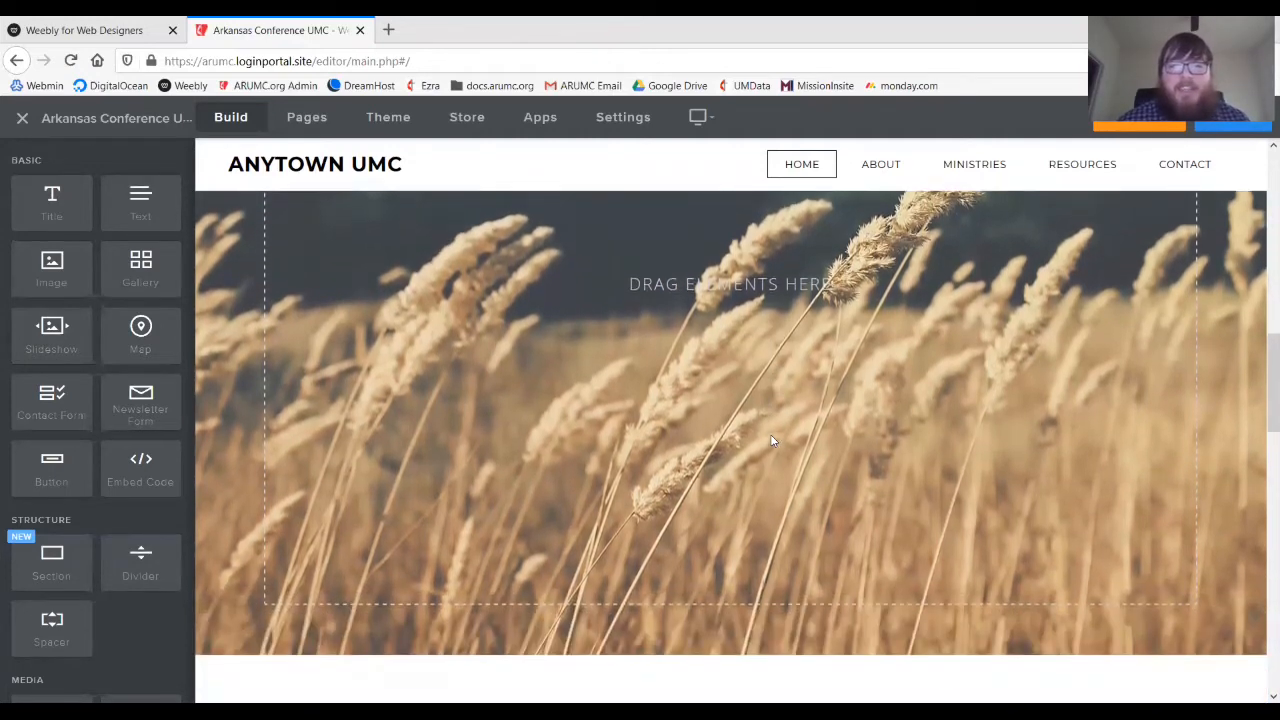
pyautogui.scroll(3, 770, 440)
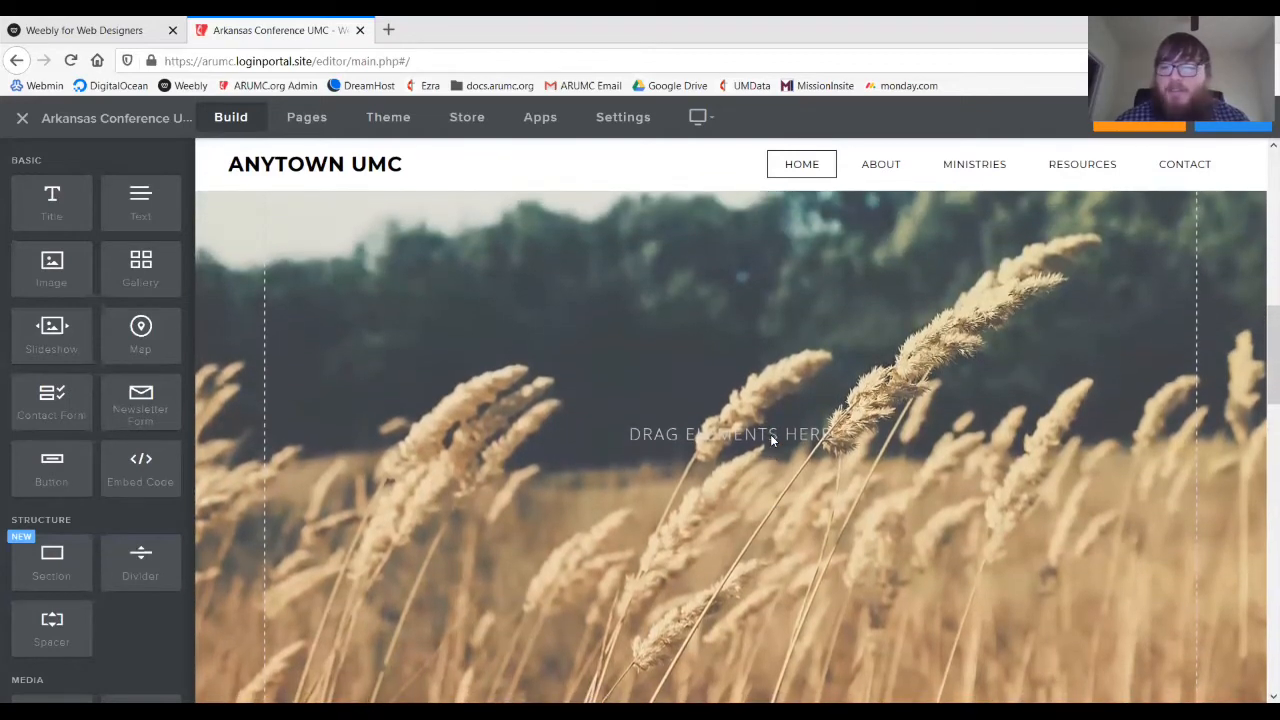
pyautogui.scroll(-2, 770, 440)
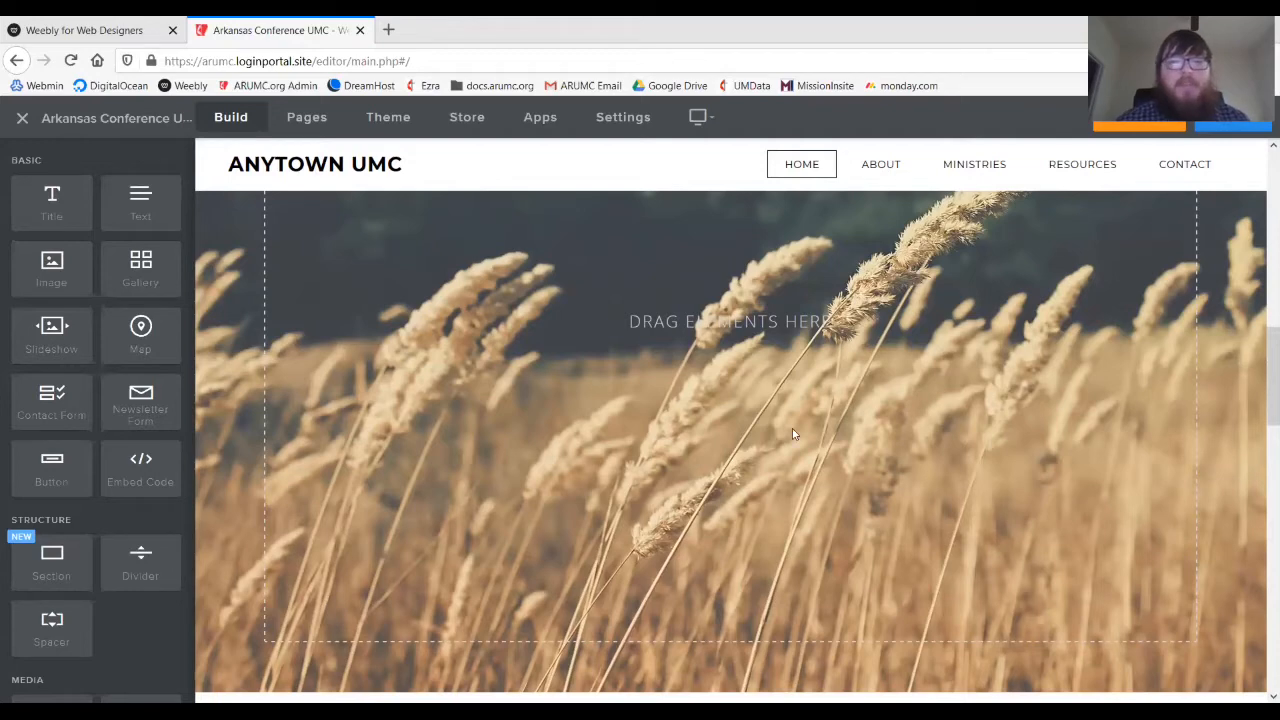
# - Scroll down past the image sections to the footer with the map, address, phone and e-mail
pyautogui.scroll(-10, 796, 412)
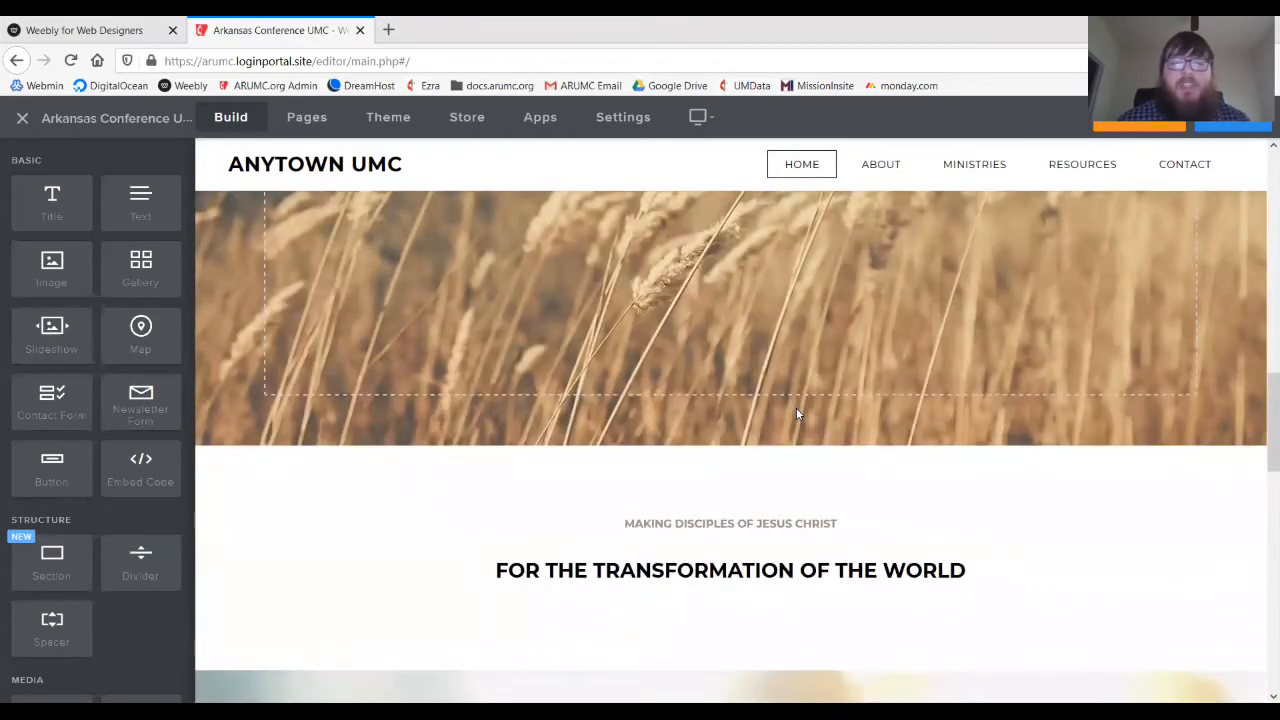
pyautogui.scroll(4, 796, 412)
pyautogui.scroll(-3, 965, 397)
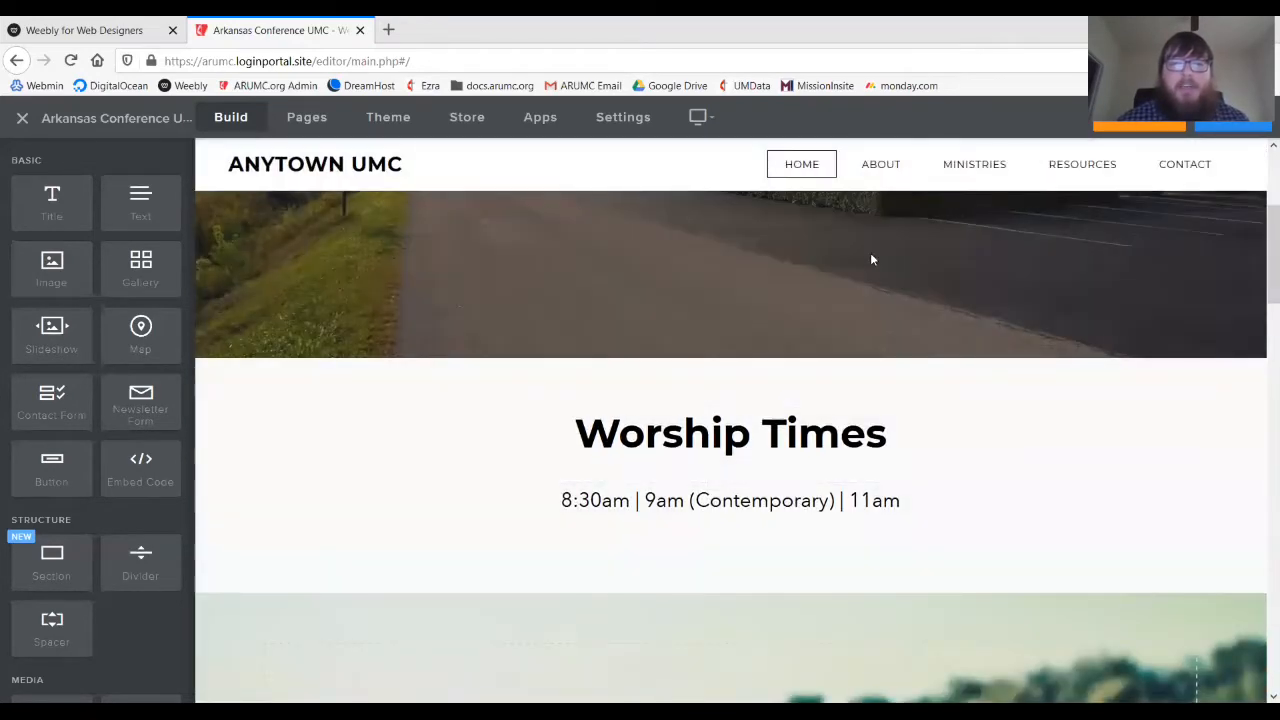
pyautogui.scroll(3, 870, 252)
pyautogui.scroll(-8, 677, 342)
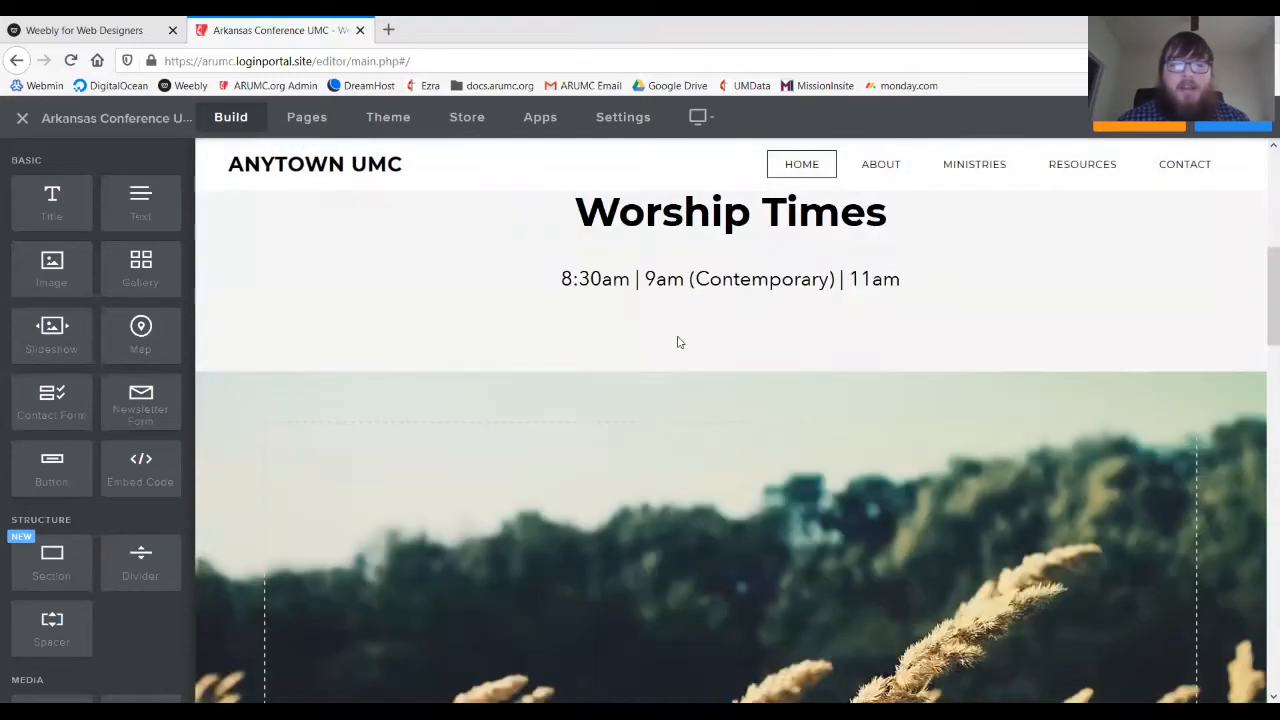
pyautogui.scroll(-5, 677, 342)
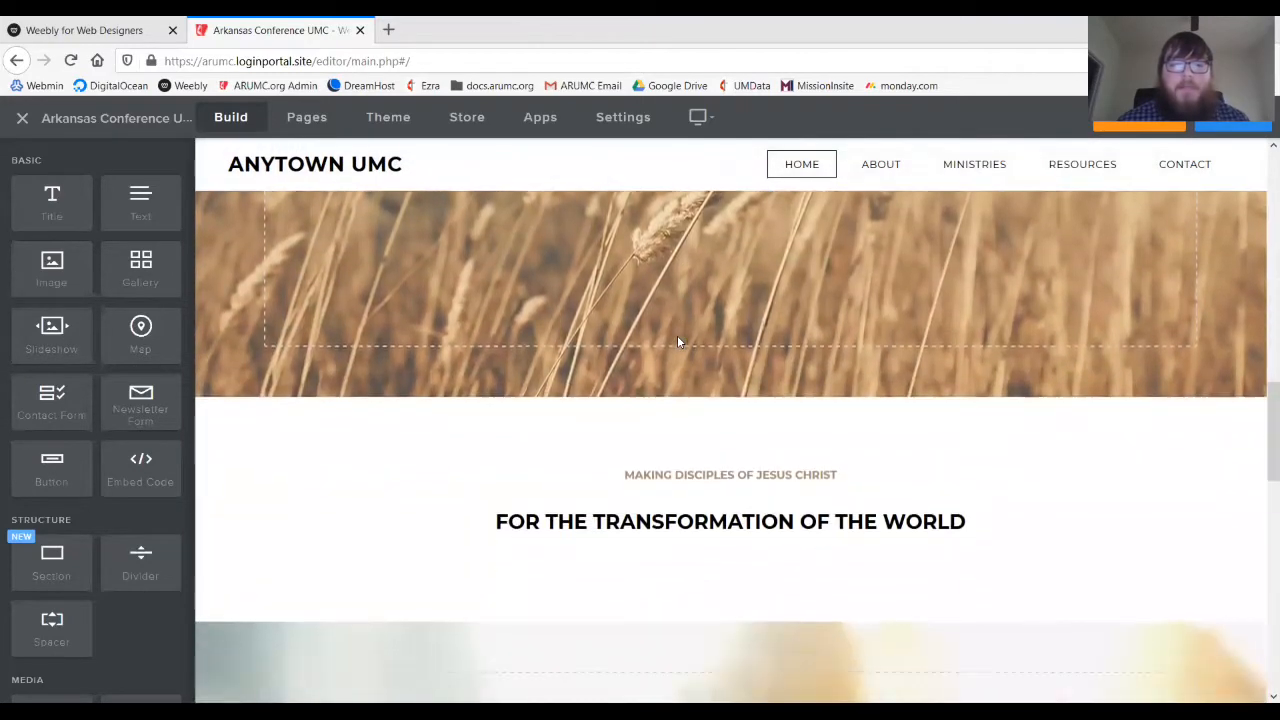
pyautogui.scroll(-5, 677, 342)
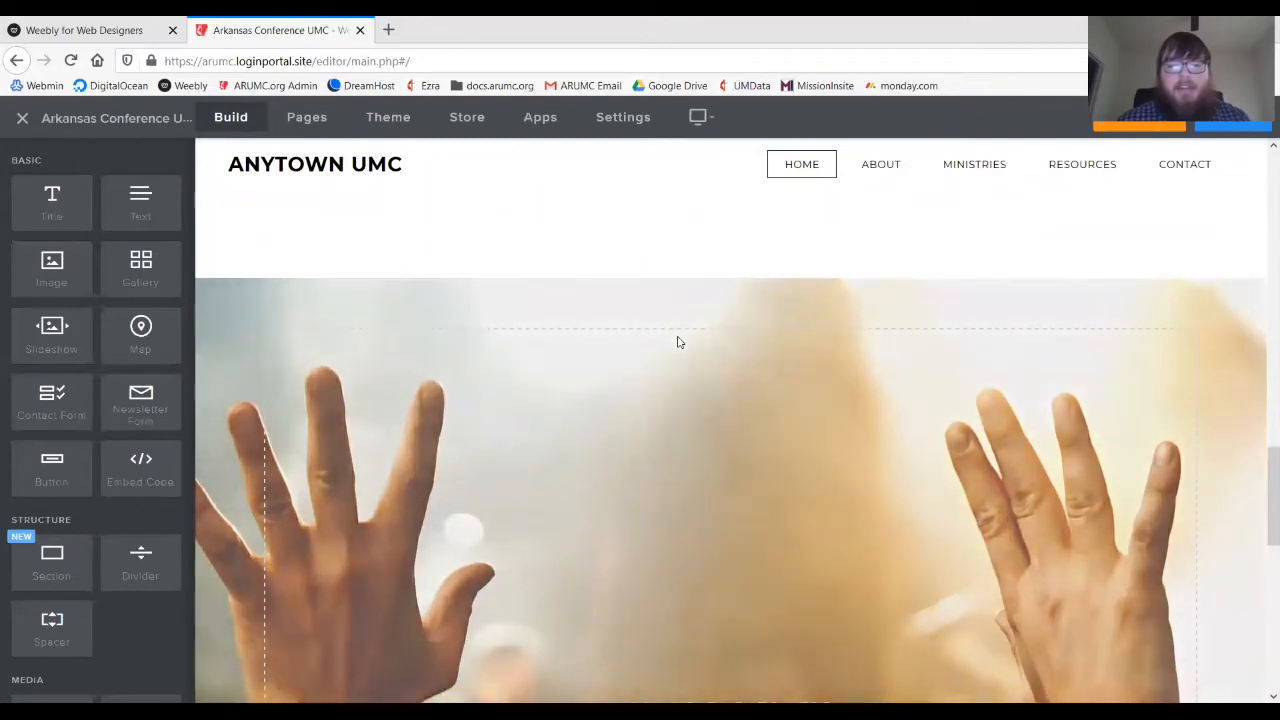
pyautogui.scroll(5, 677, 342)
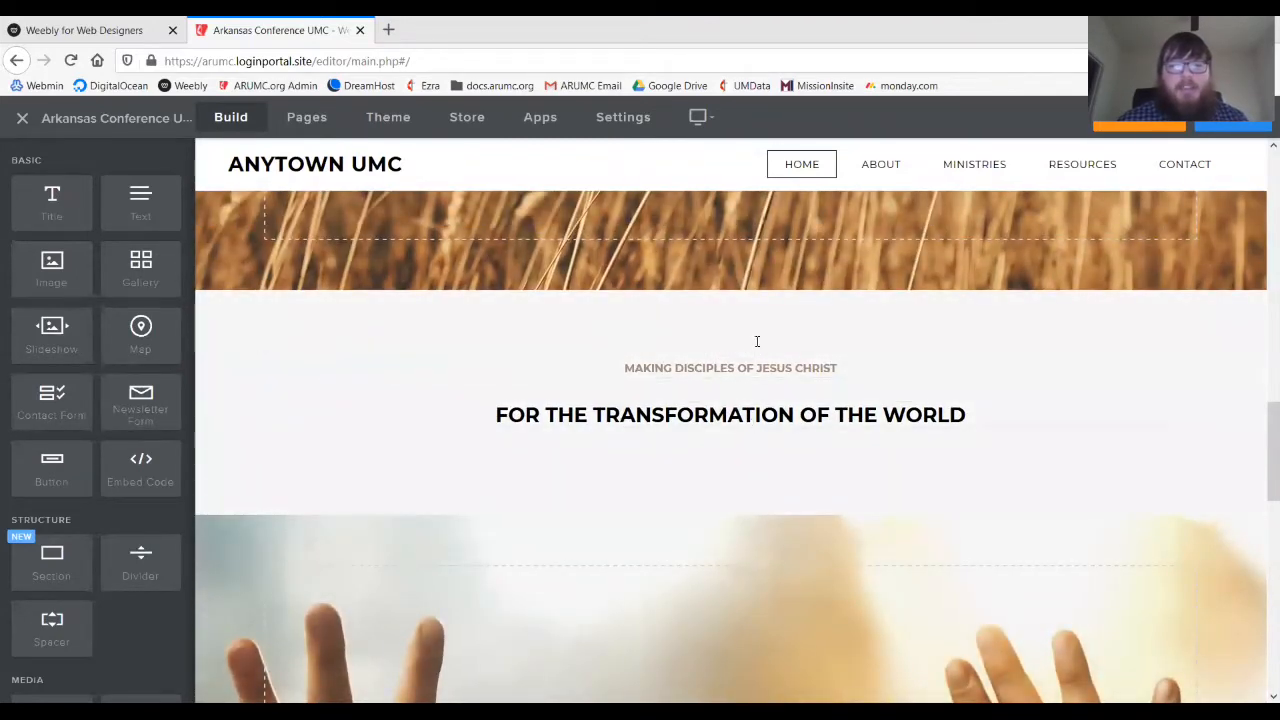
pyautogui.scroll(-1, 838, 449)
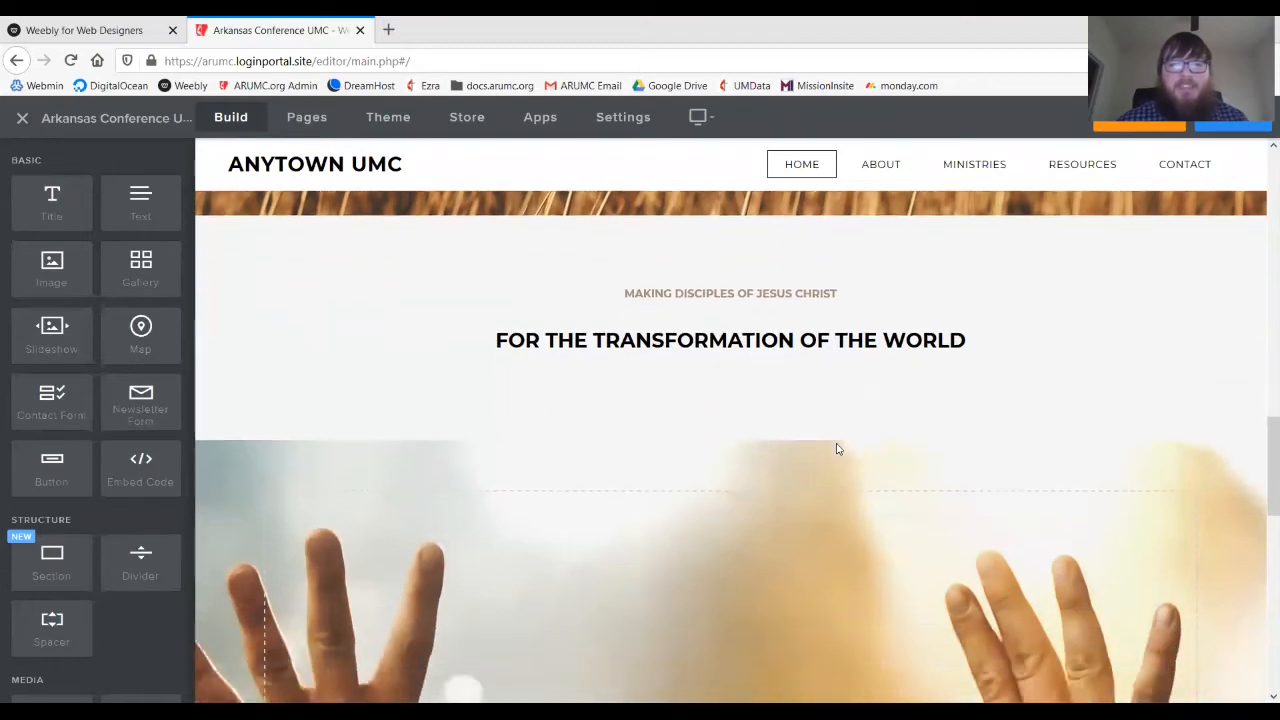
pyautogui.scroll(1, 838, 449)
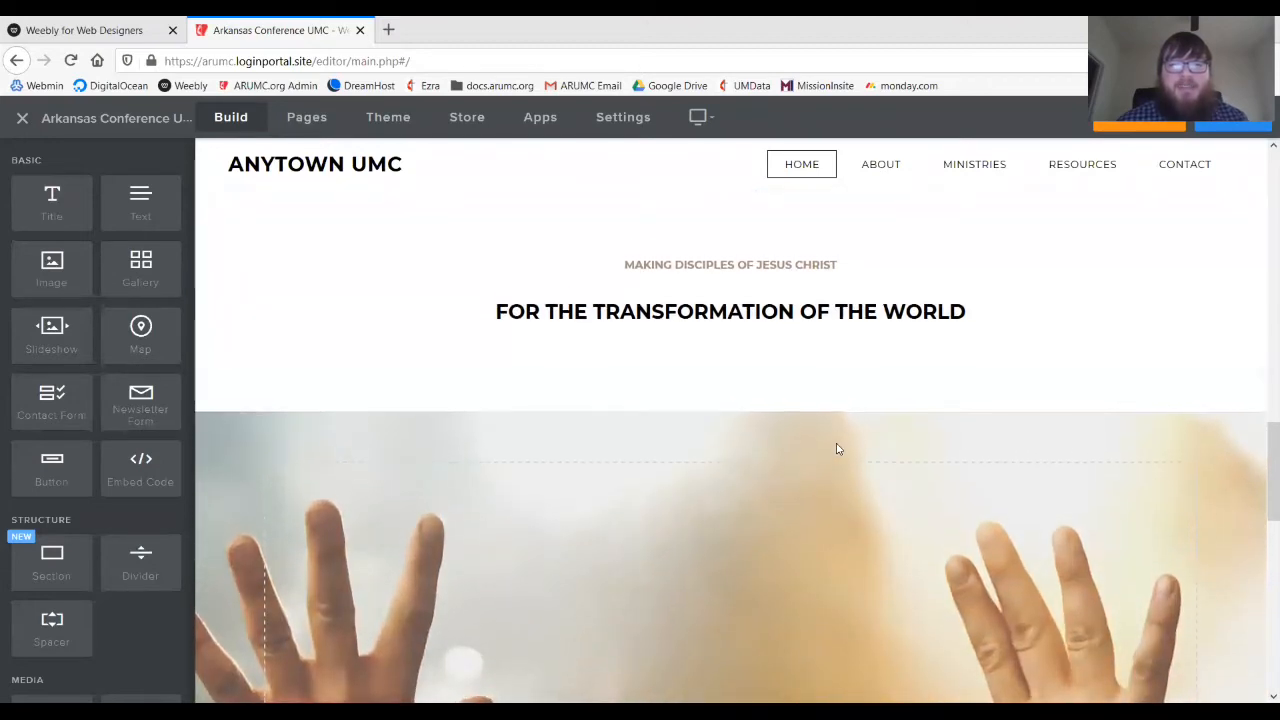
pyautogui.scroll(1, 838, 449)
pyautogui.scroll(-3, 838, 449)
pyautogui.scroll(-4, 838, 449)
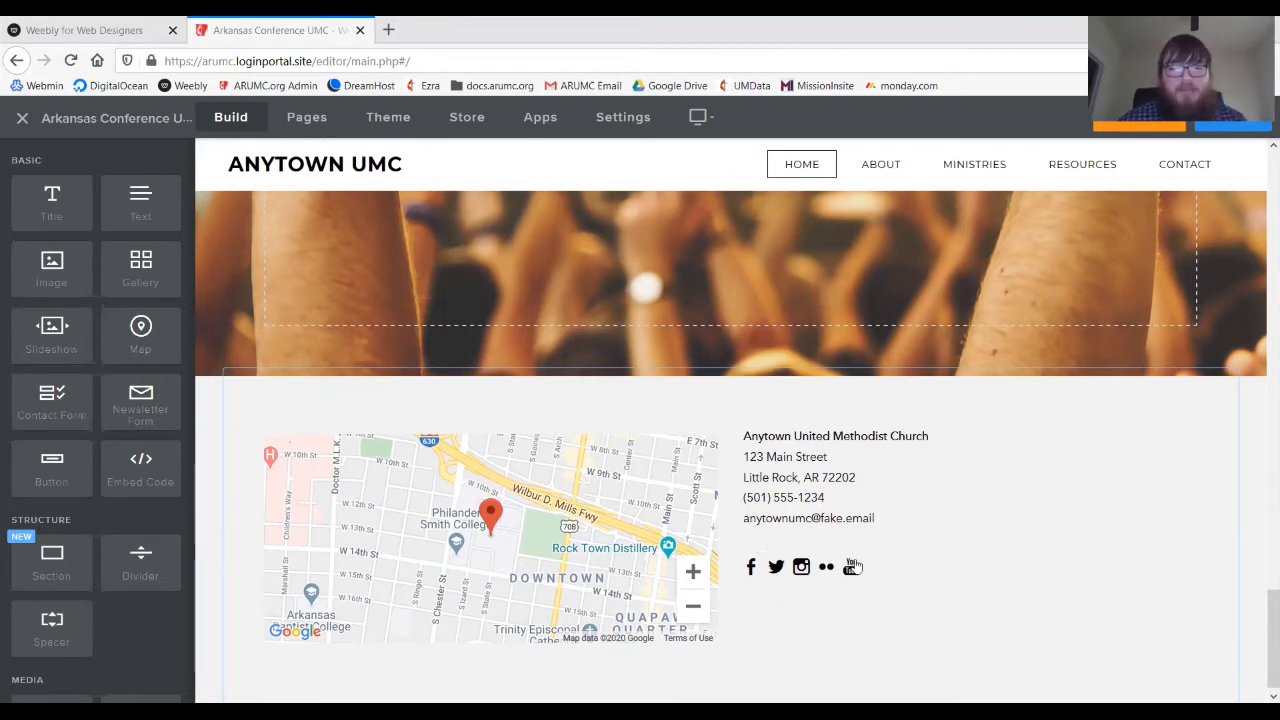
# - Scroll the Build sidebar down to the Ecommerce and More element groups
pyautogui.scroll(-5, 69, 499)
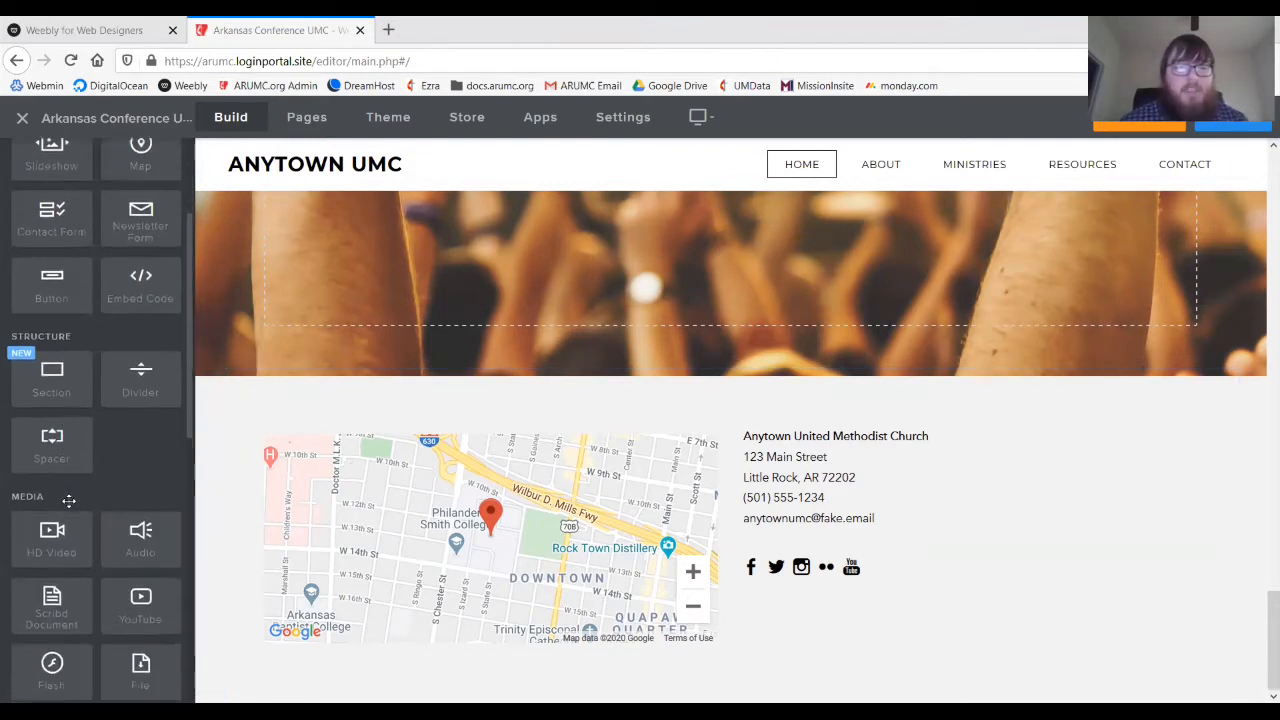
pyautogui.scroll(-3, 69, 499)
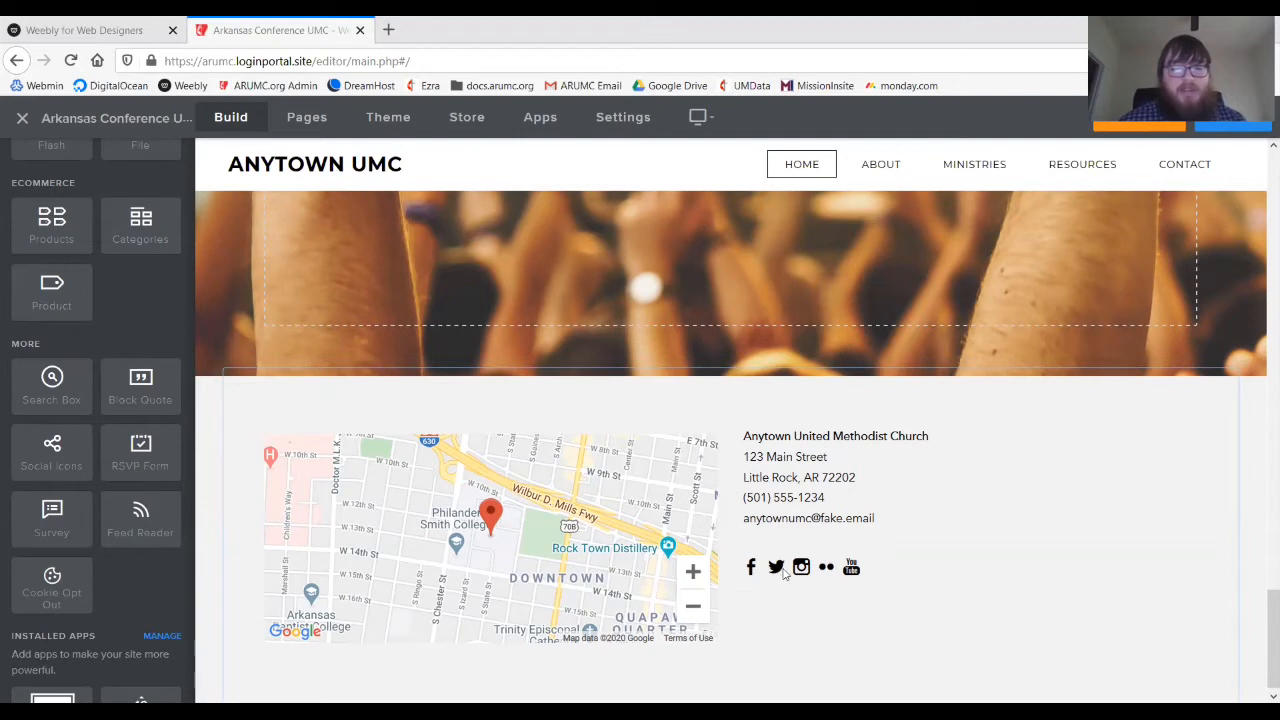
pyautogui.click(783, 572)
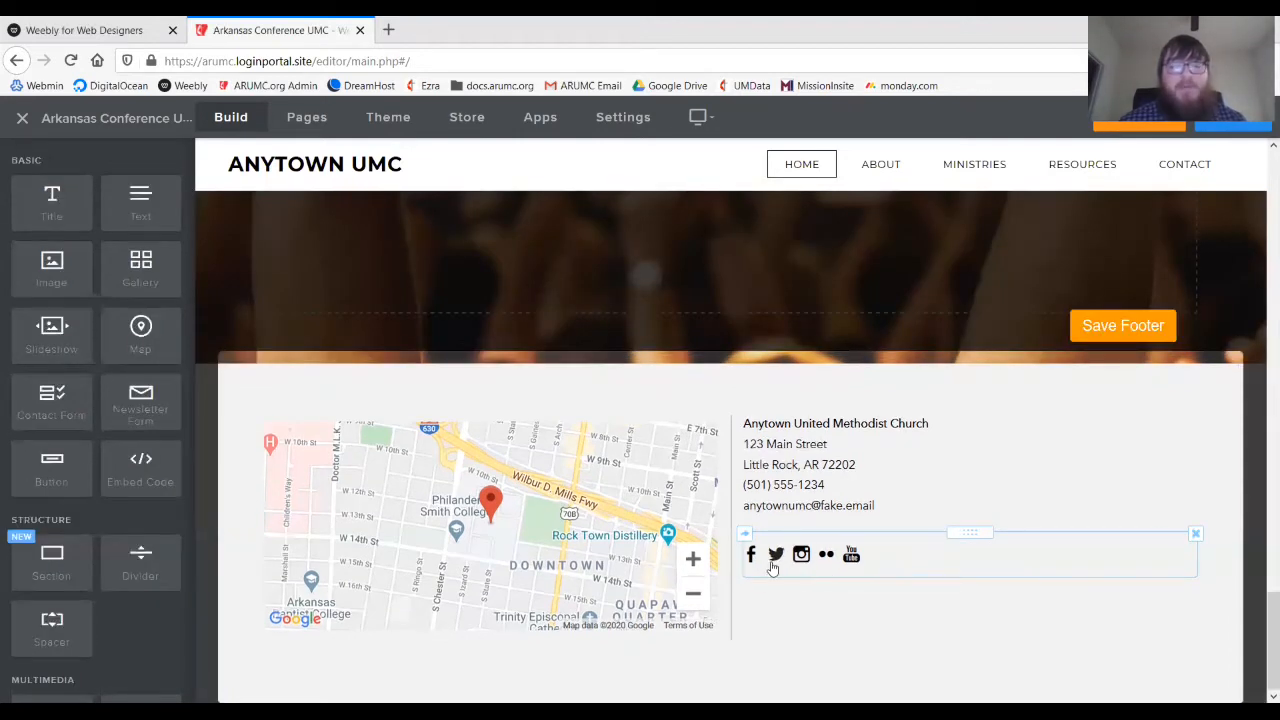
pyautogui.click(922, 548)
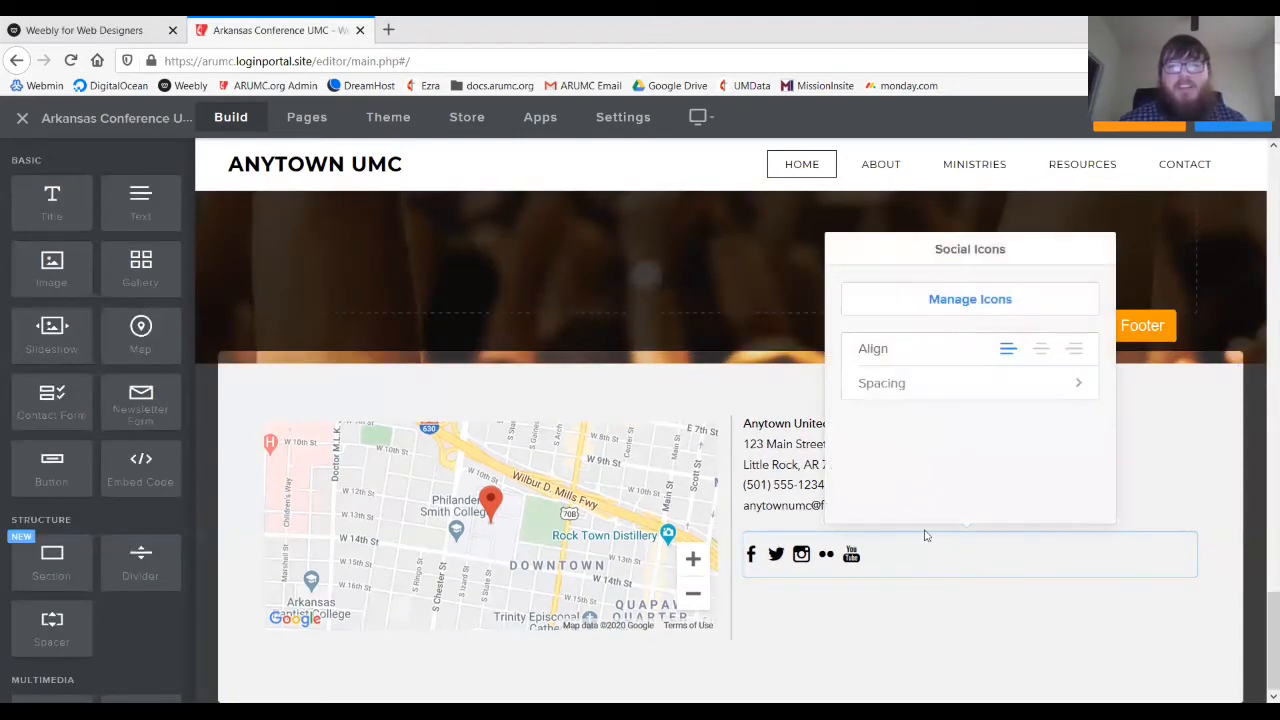
pyautogui.click(993, 308)
pyautogui.scroll(-2, 977, 403)
pyautogui.scroll(-3, 978, 403)
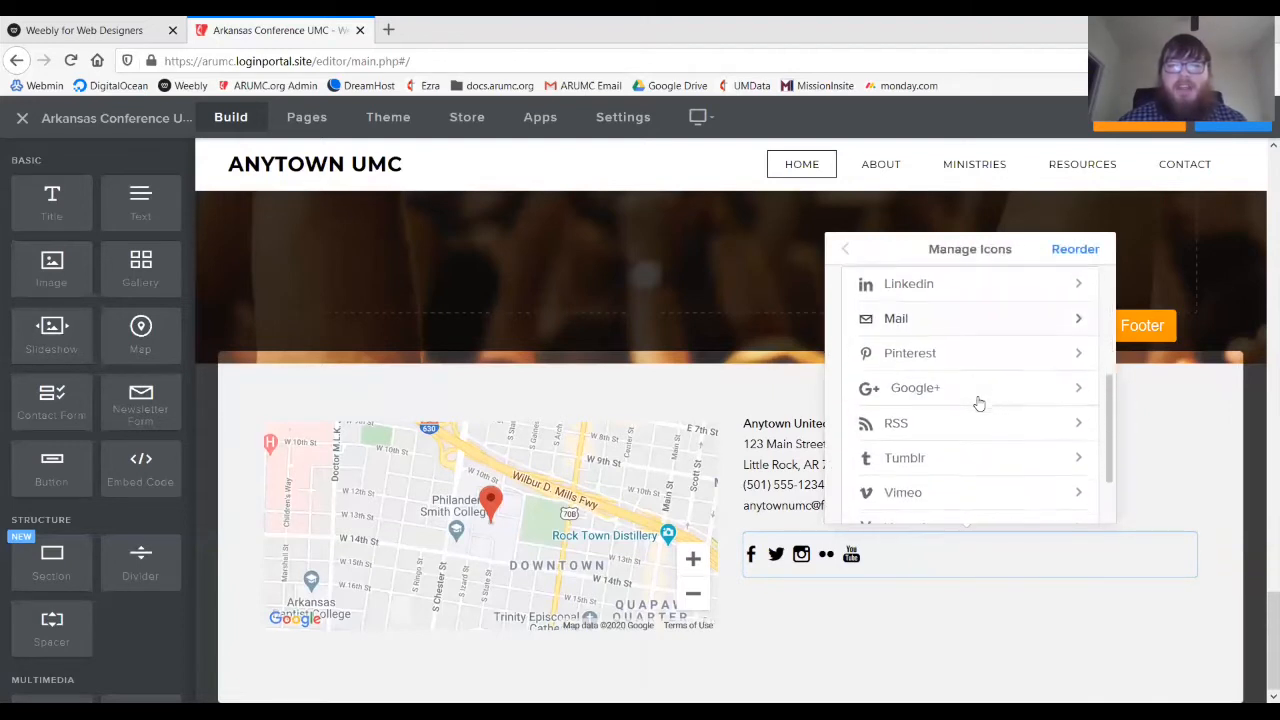
pyautogui.scroll(6, 978, 403)
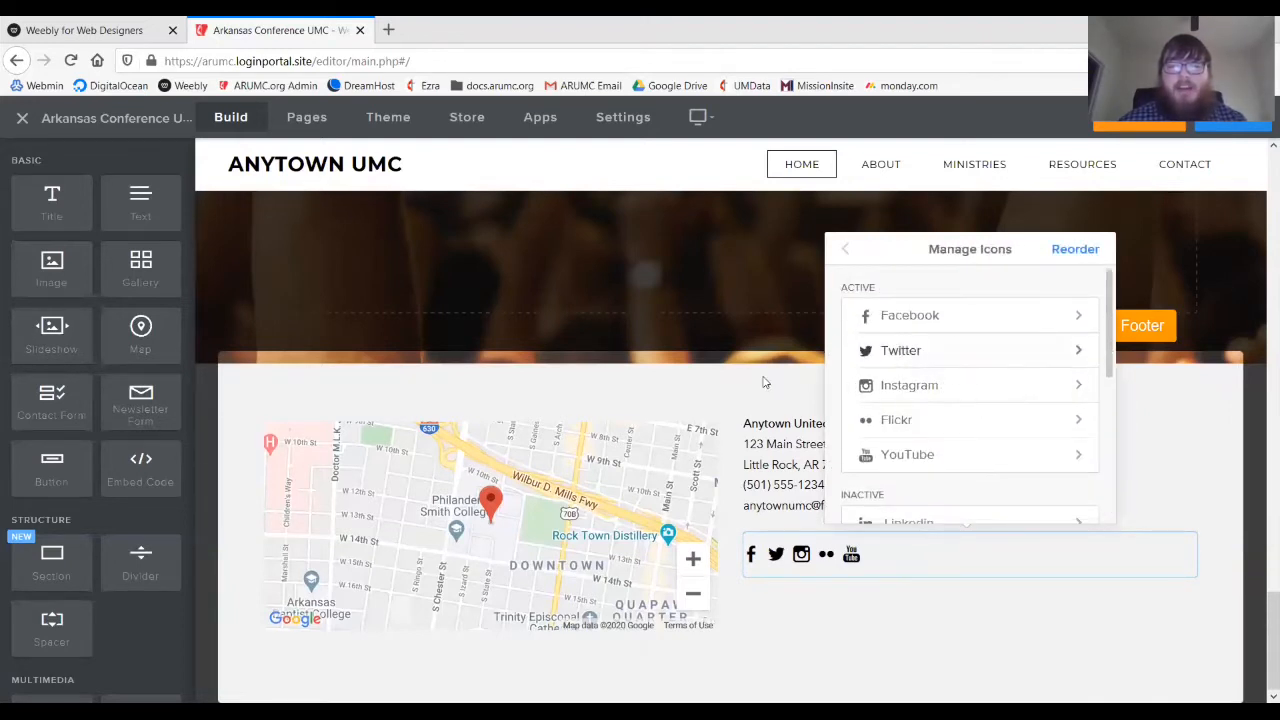
pyautogui.click(1128, 325)
pyautogui.click(1128, 325)
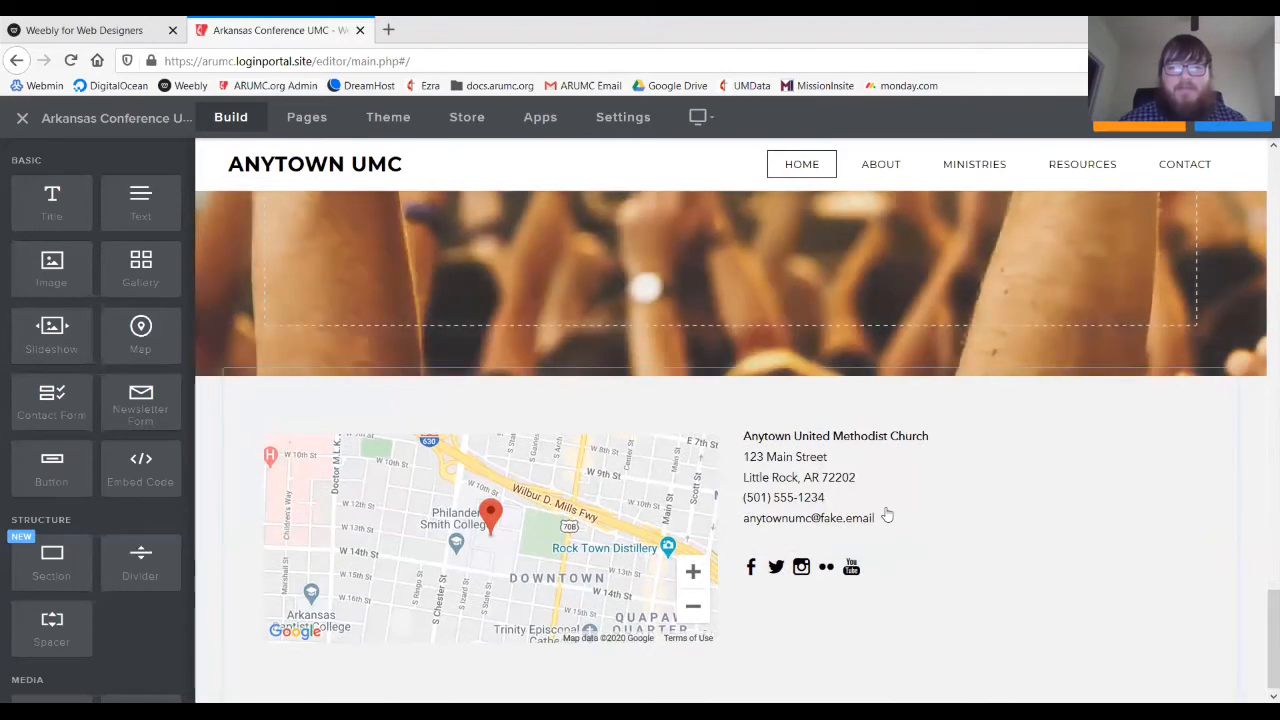
# - Scroll back up to the hero banner under the Home, About, Ministries, Resources, Contact menu
pyautogui.scroll(1, 860, 480)
pyautogui.scroll(2, 808, 370)
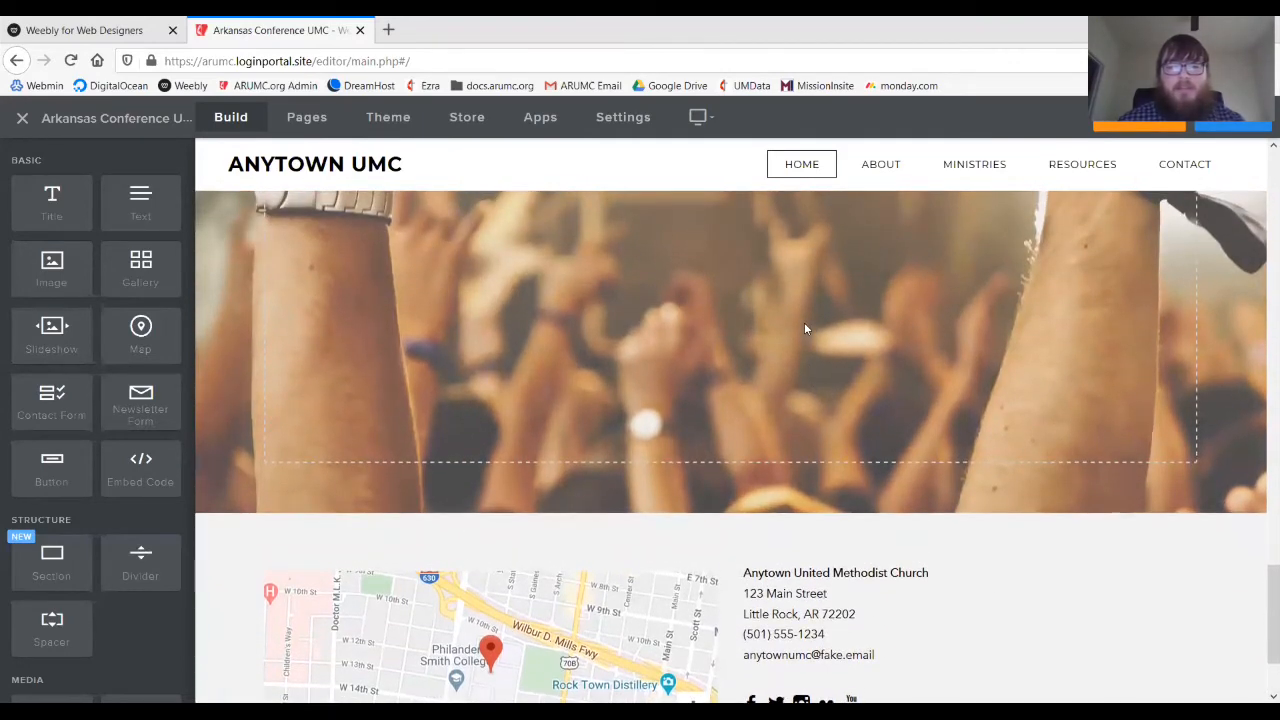
pyautogui.scroll(1, 804, 328)
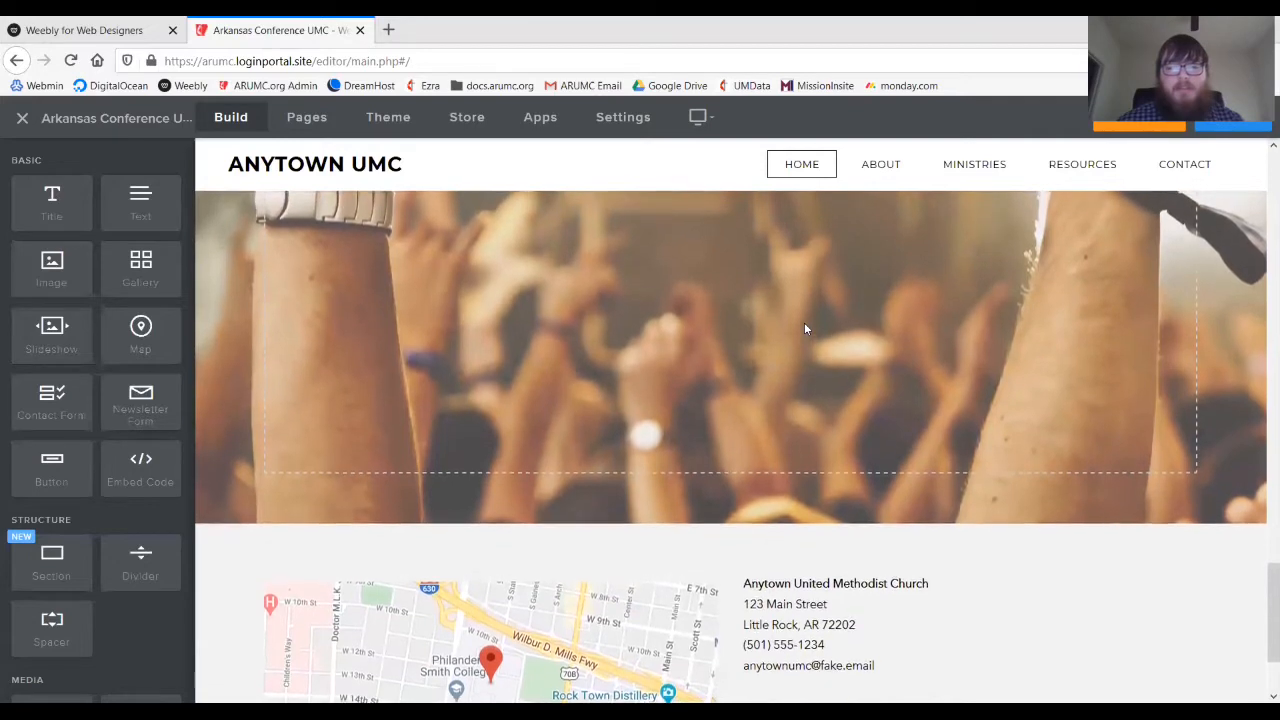
pyautogui.scroll(10, 804, 322)
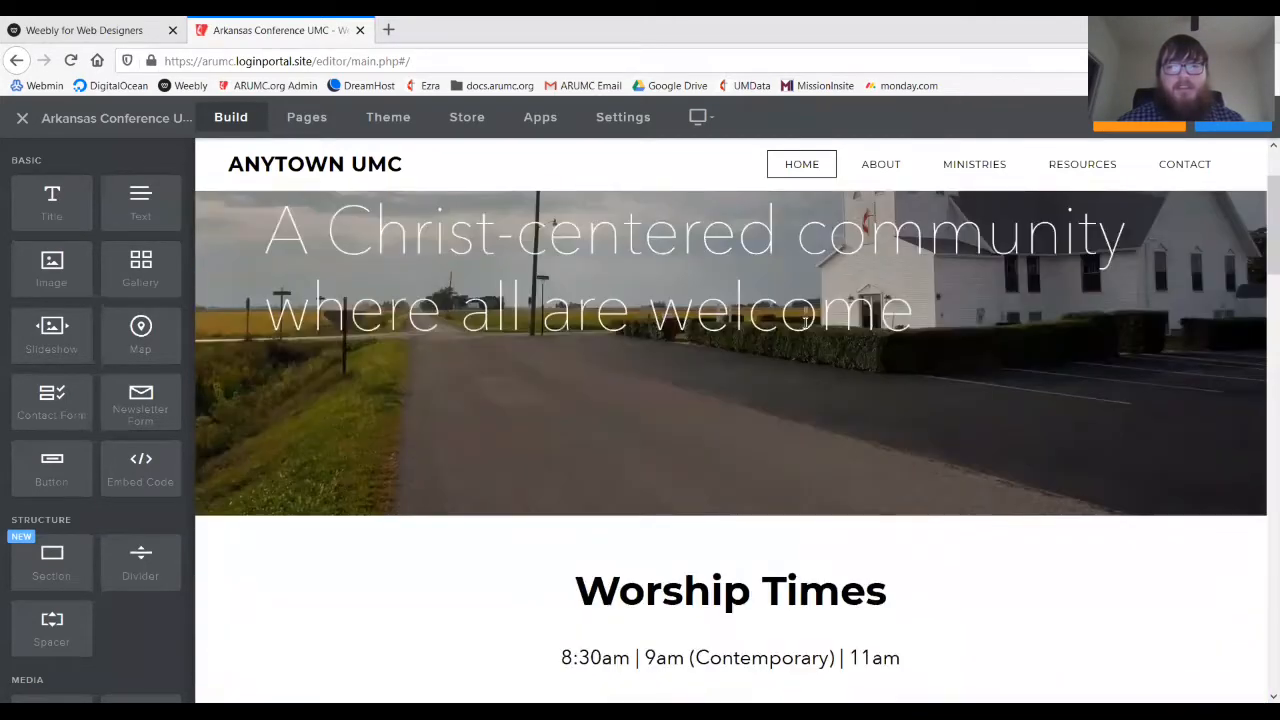
pyautogui.scroll(2, 804, 322)
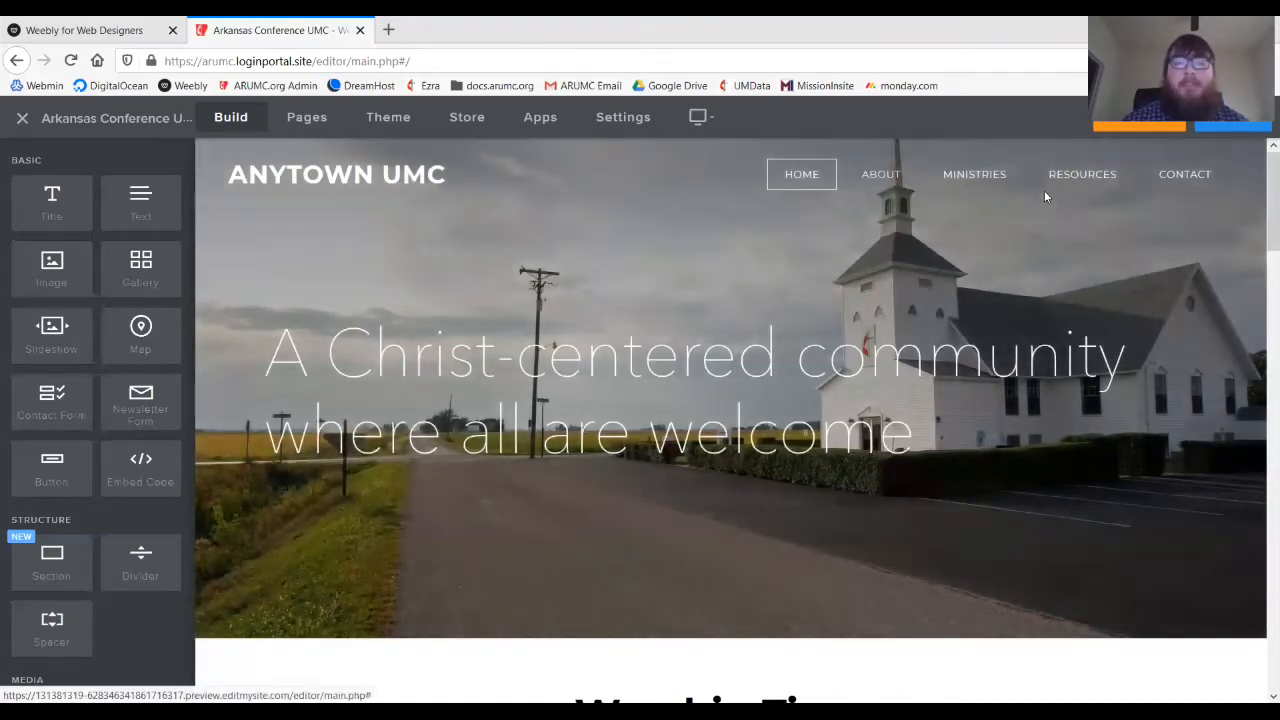
pyautogui.moveTo(1097, 186)
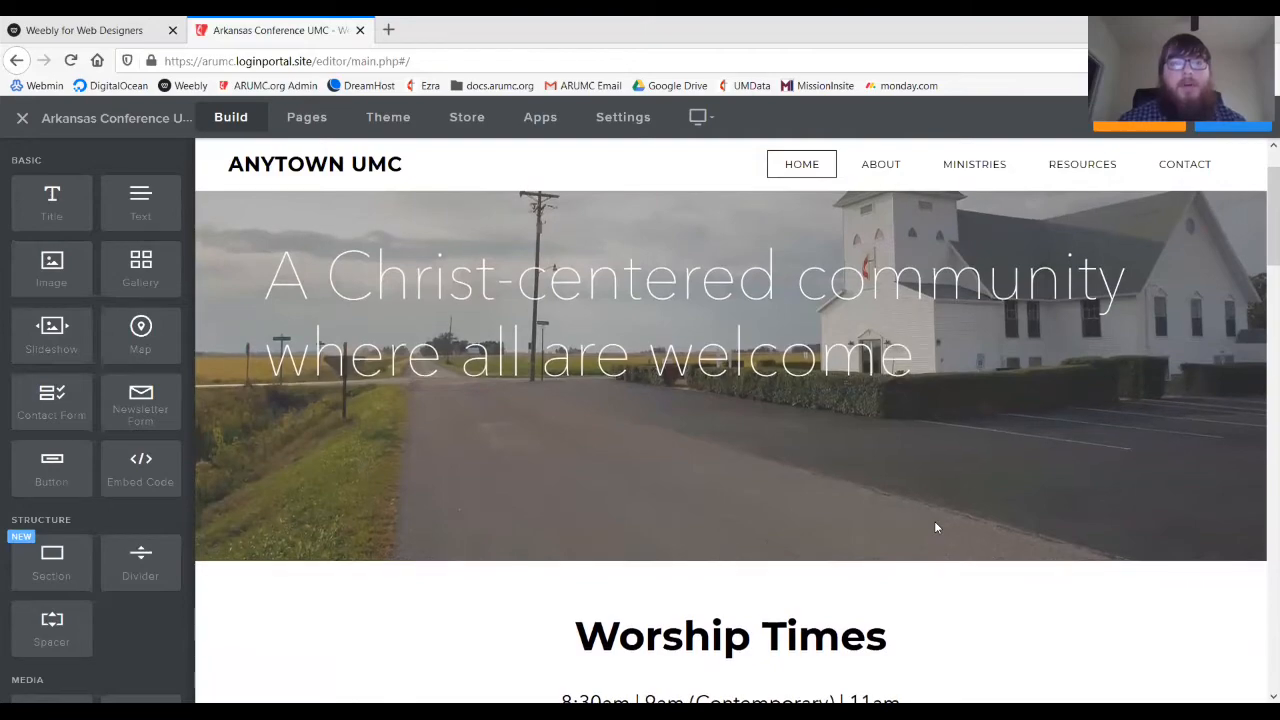
pyautogui.scroll(-10, 936, 527)
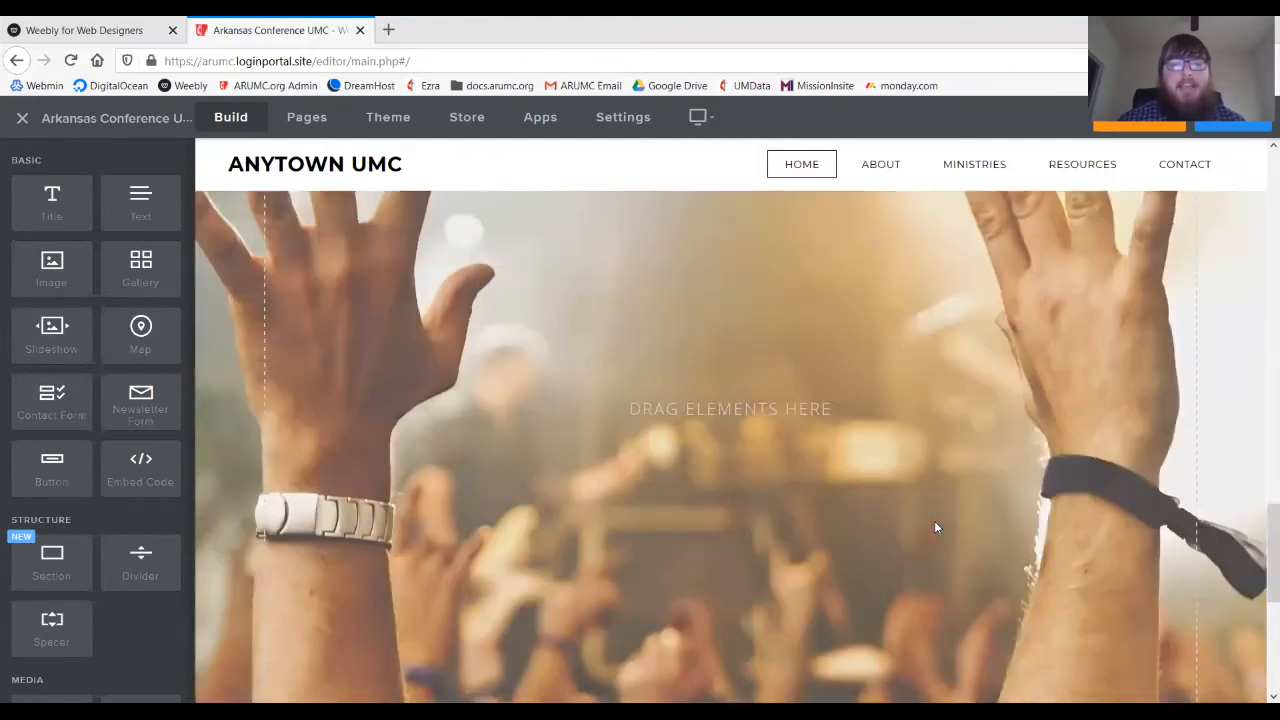
pyautogui.scroll(10, 936, 527)
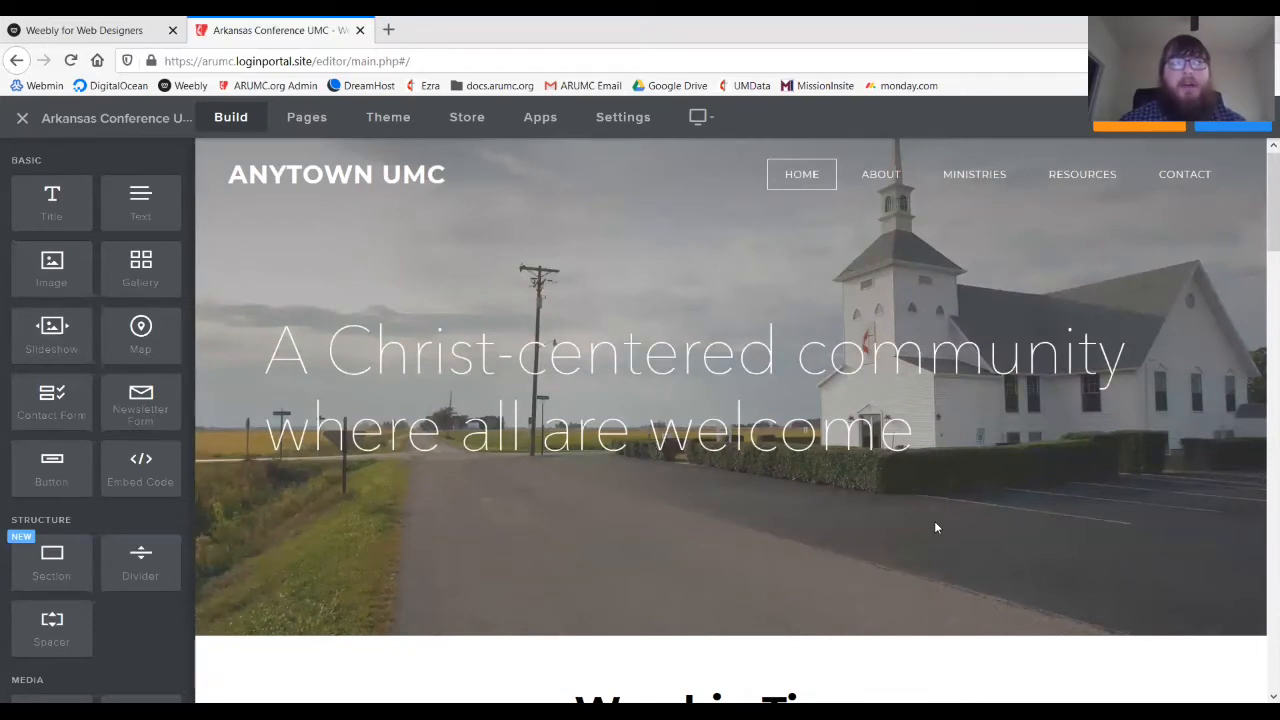
pyautogui.scroll(-1, 931, 519)
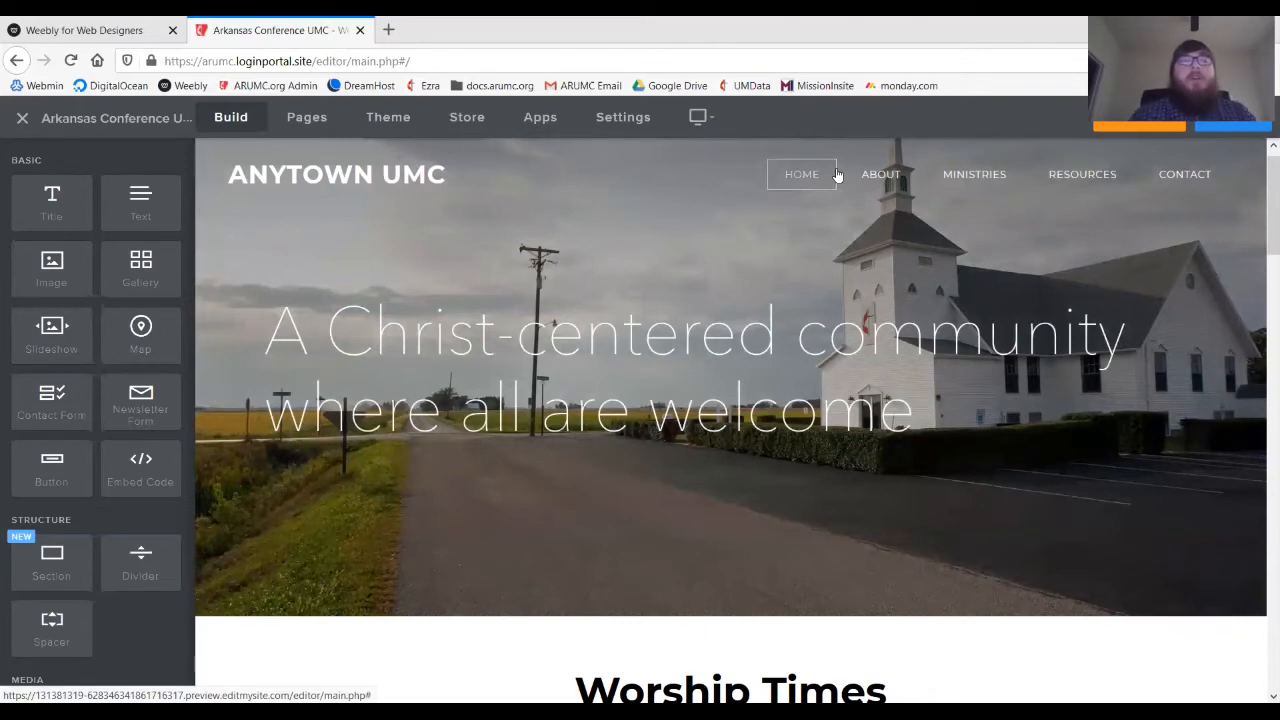
# - Scroll down through the home page sections and back up to the top
pyautogui.scroll(-5, 862, 345)
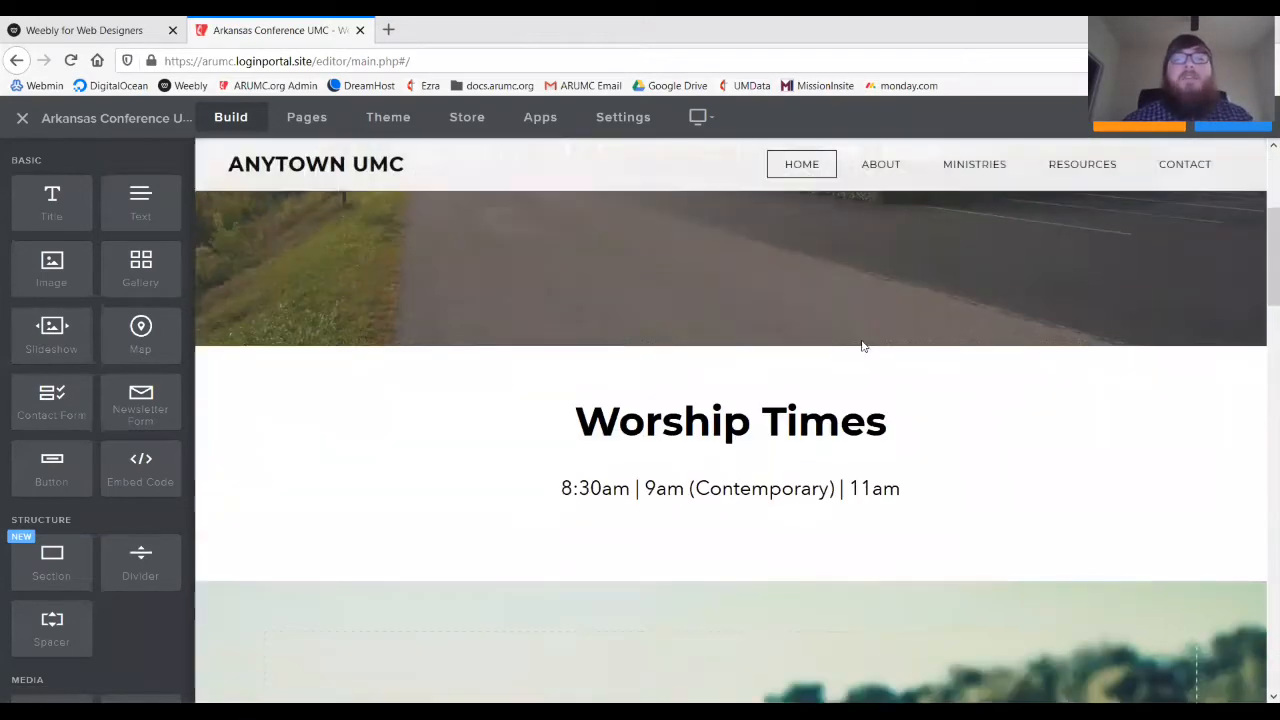
pyautogui.scroll(-10, 862, 345)
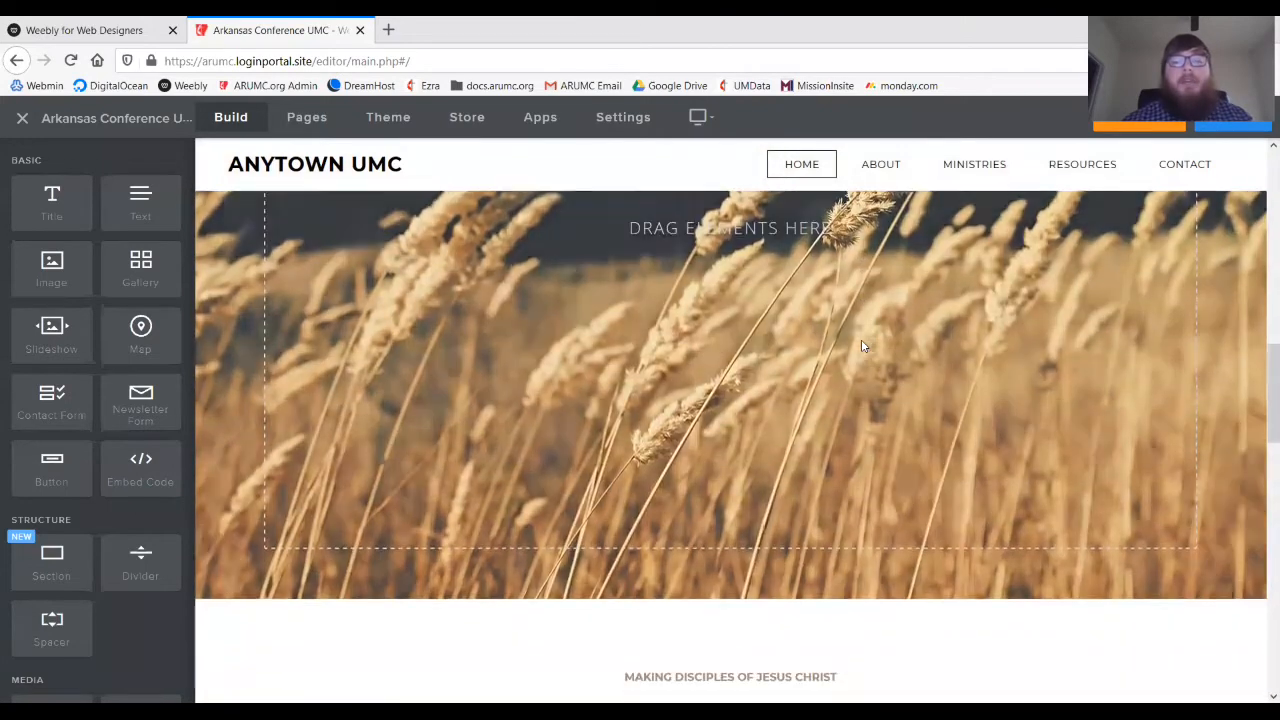
pyautogui.scroll(-5, 863, 346)
pyautogui.scroll(3, 862, 346)
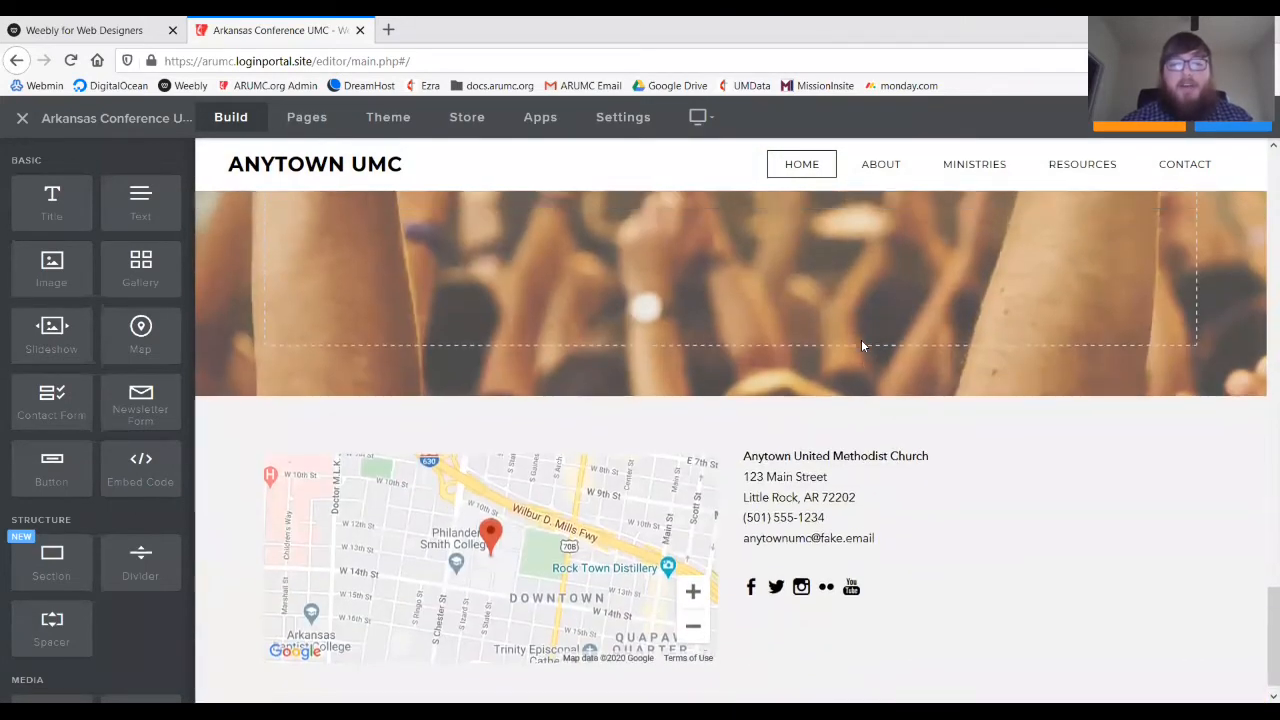
pyautogui.scroll(7, 862, 346)
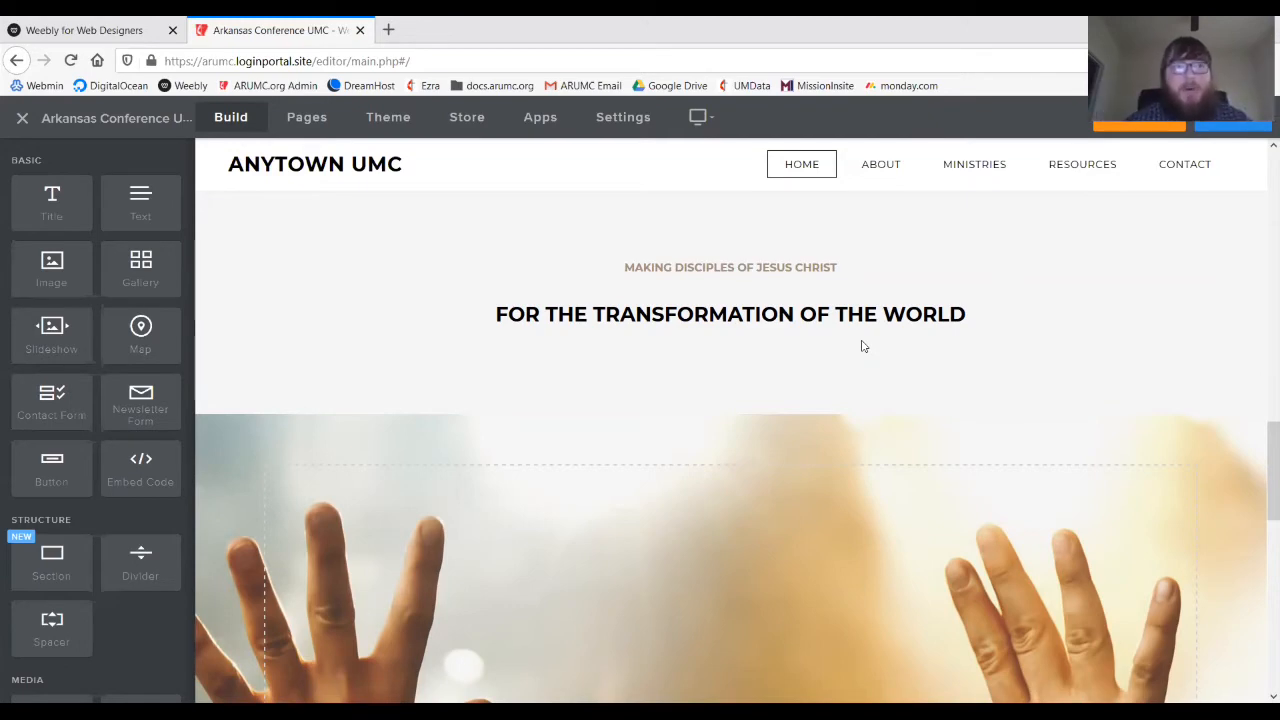
pyautogui.scroll(1, 924, 405)
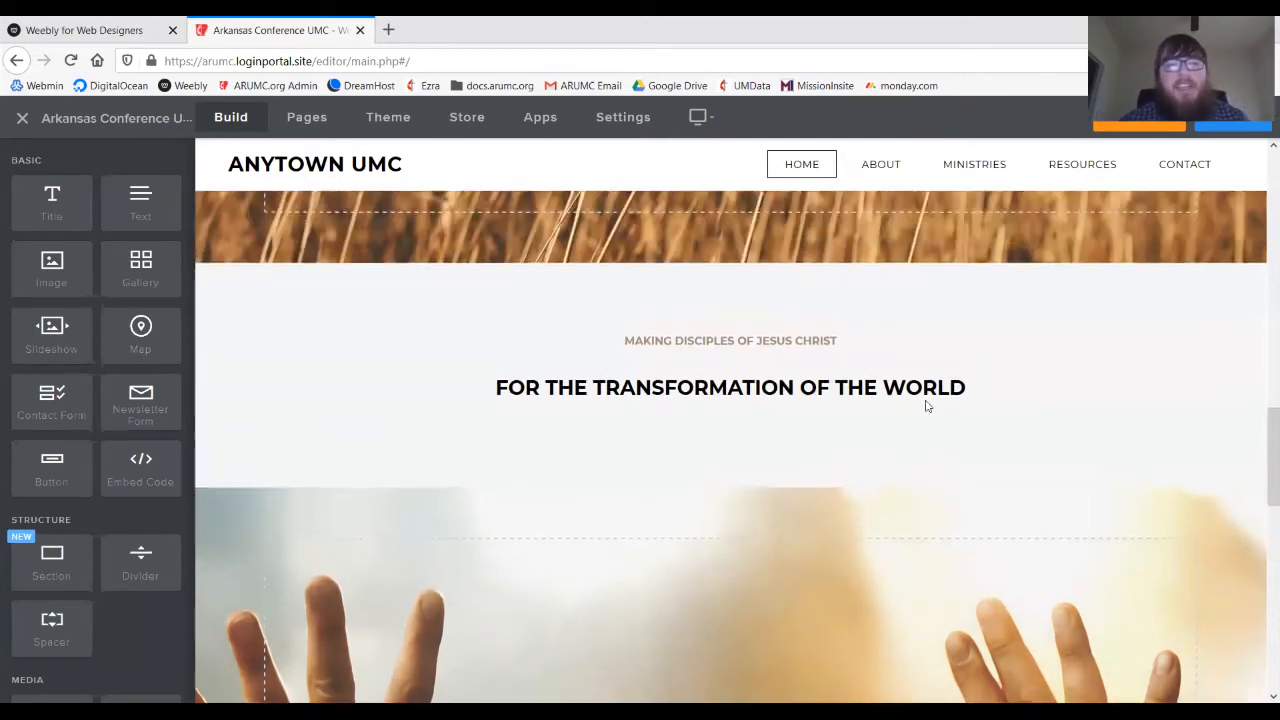
pyautogui.scroll(5, 925, 405)
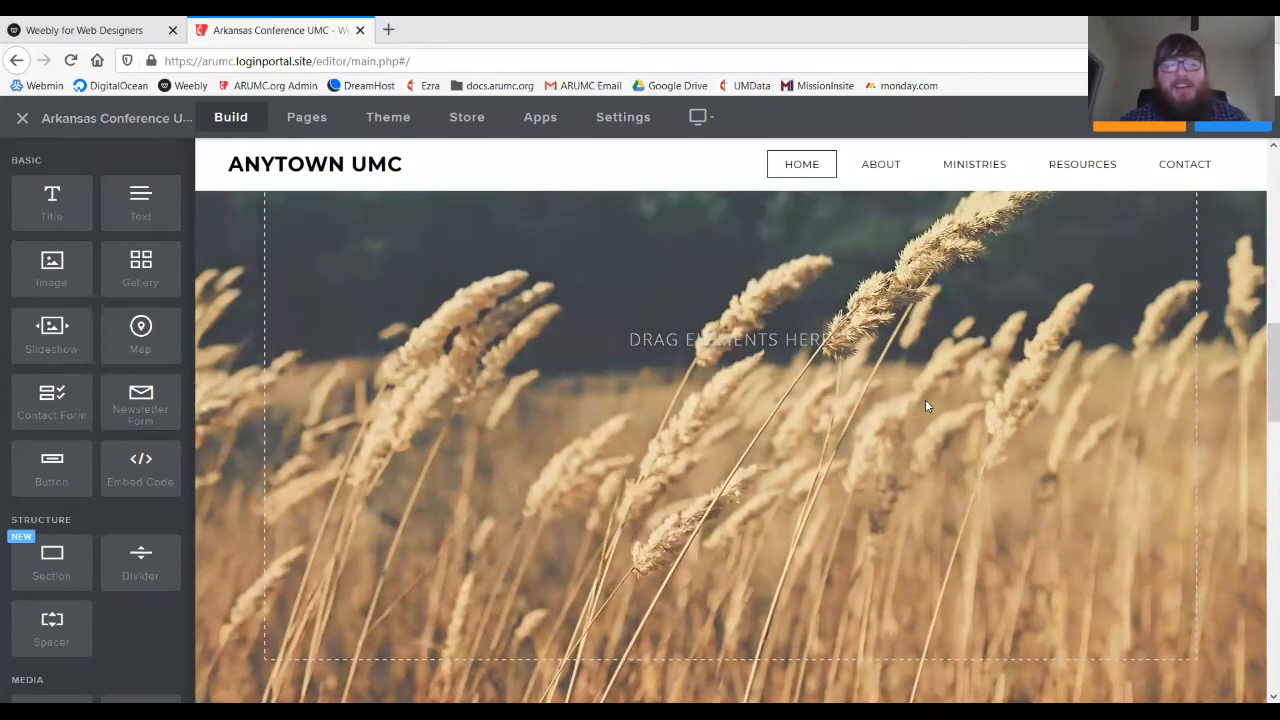
pyautogui.scroll(1, 925, 405)
pyautogui.scroll(6, 925, 405)
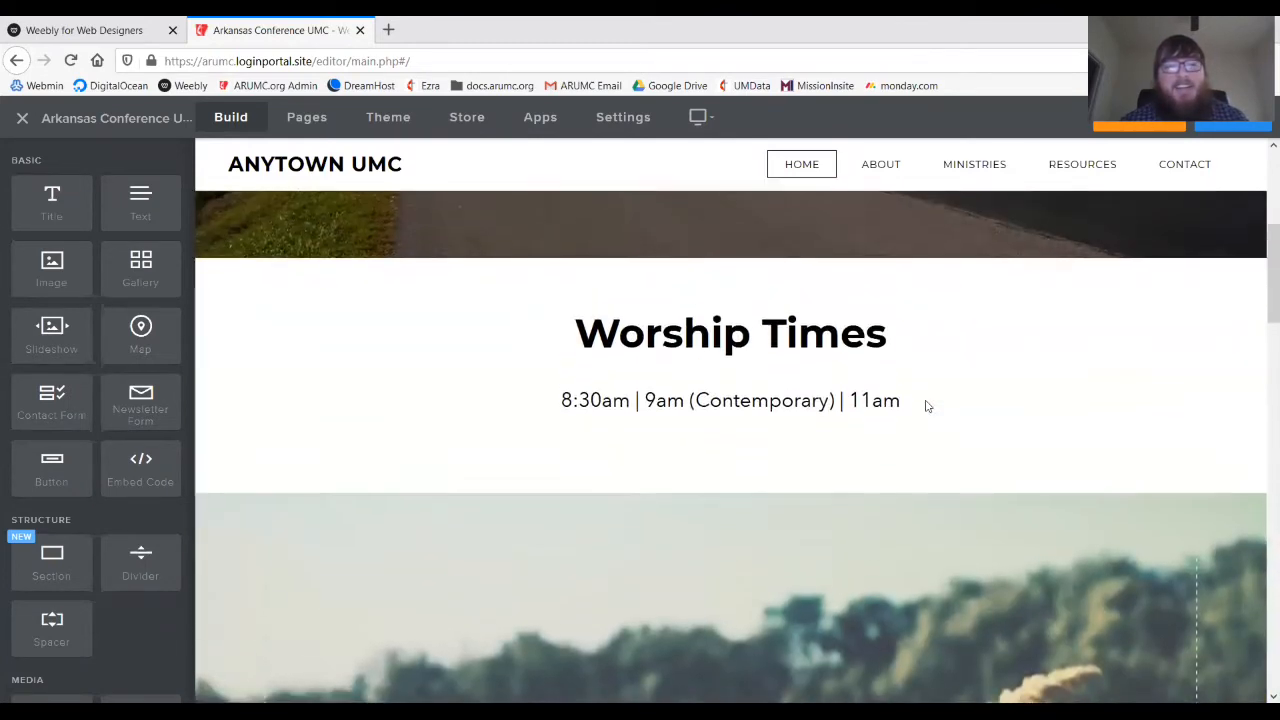
pyautogui.scroll(2, 926, 401)
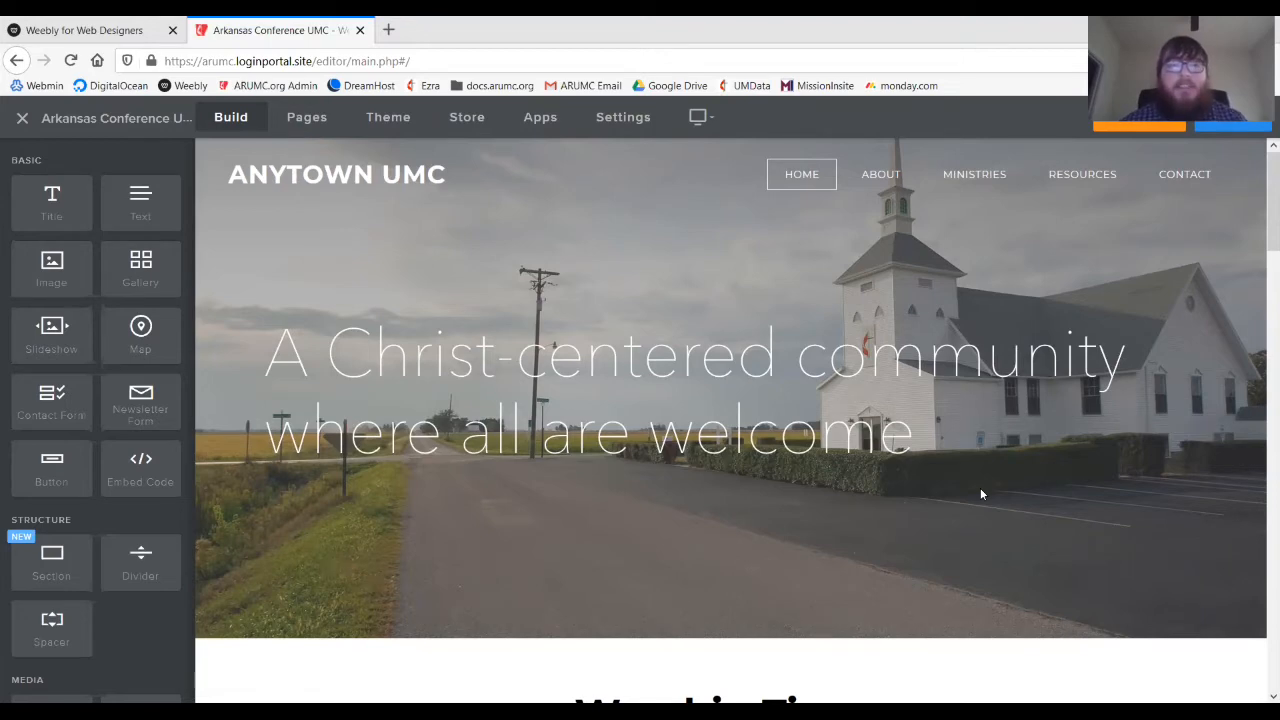
# - Open the Theme Gallery from the header banner's Theme settings
pyautogui.click(981, 492)
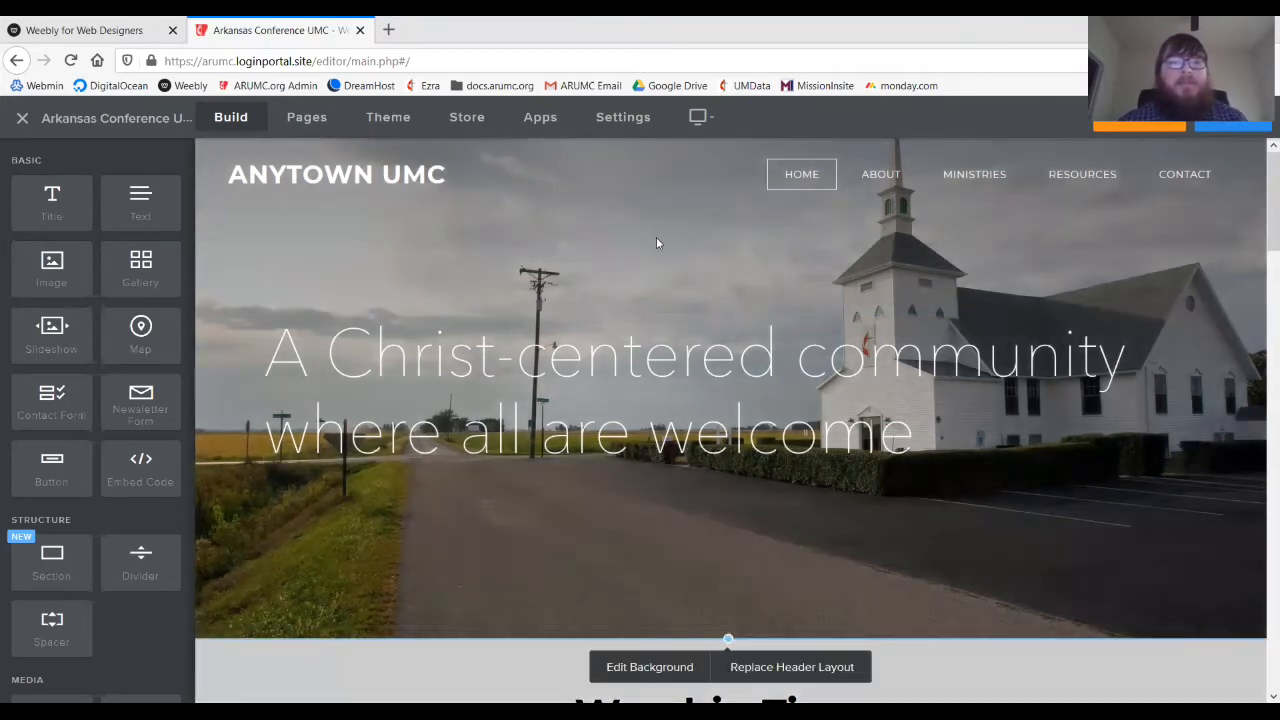
pyautogui.click(411, 122)
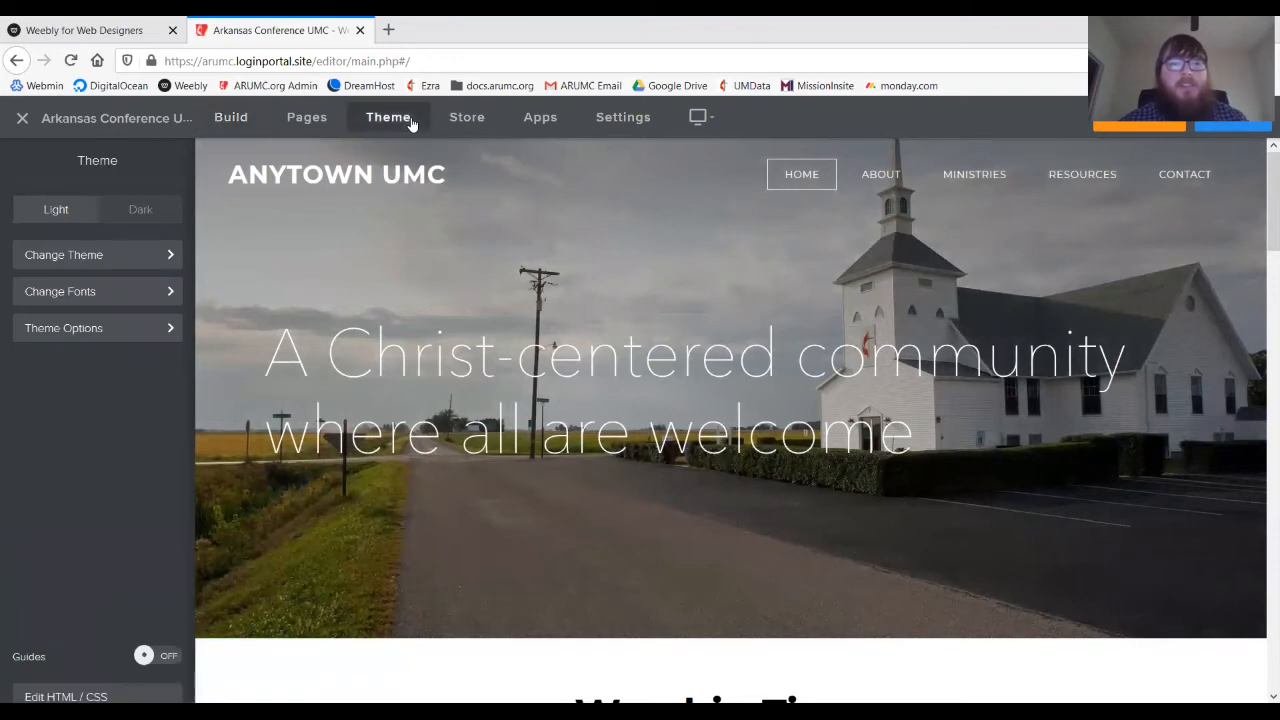
pyautogui.click(115, 258)
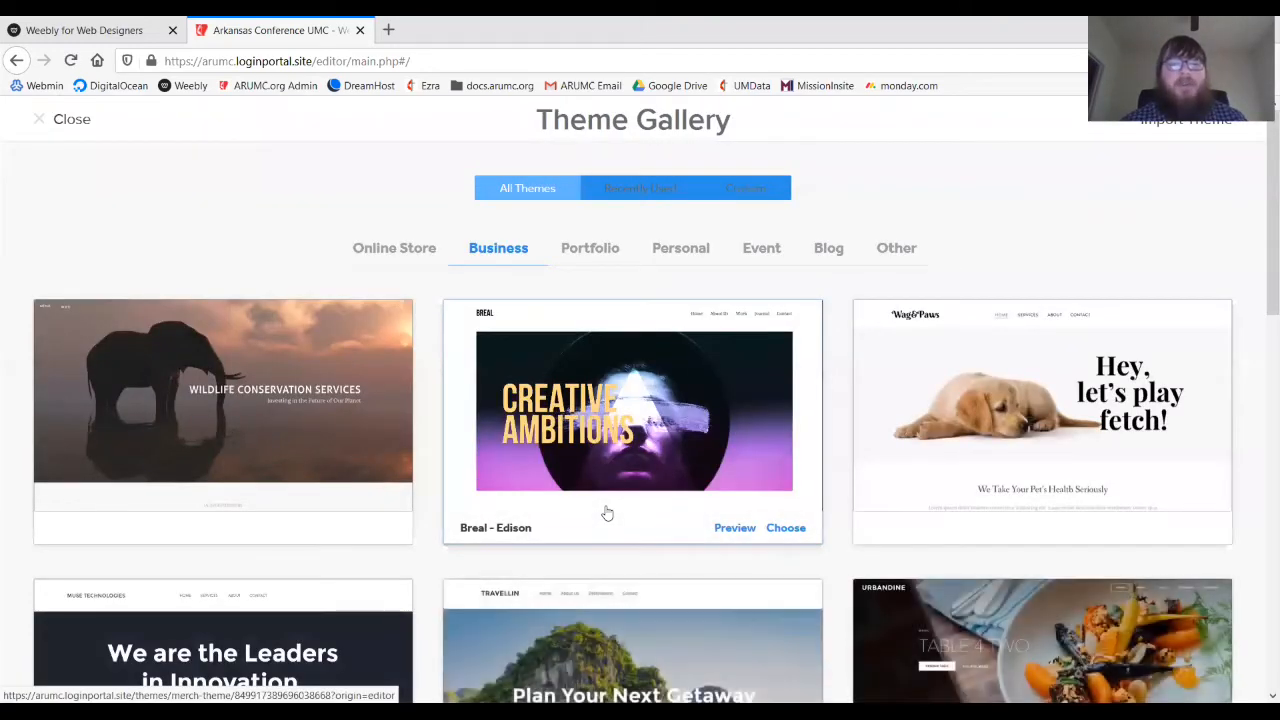
# - Browse Business themes like Breal - Edison and Wag&Paws, then close the gallery unchanged
pyautogui.scroll(-7, 605, 513)
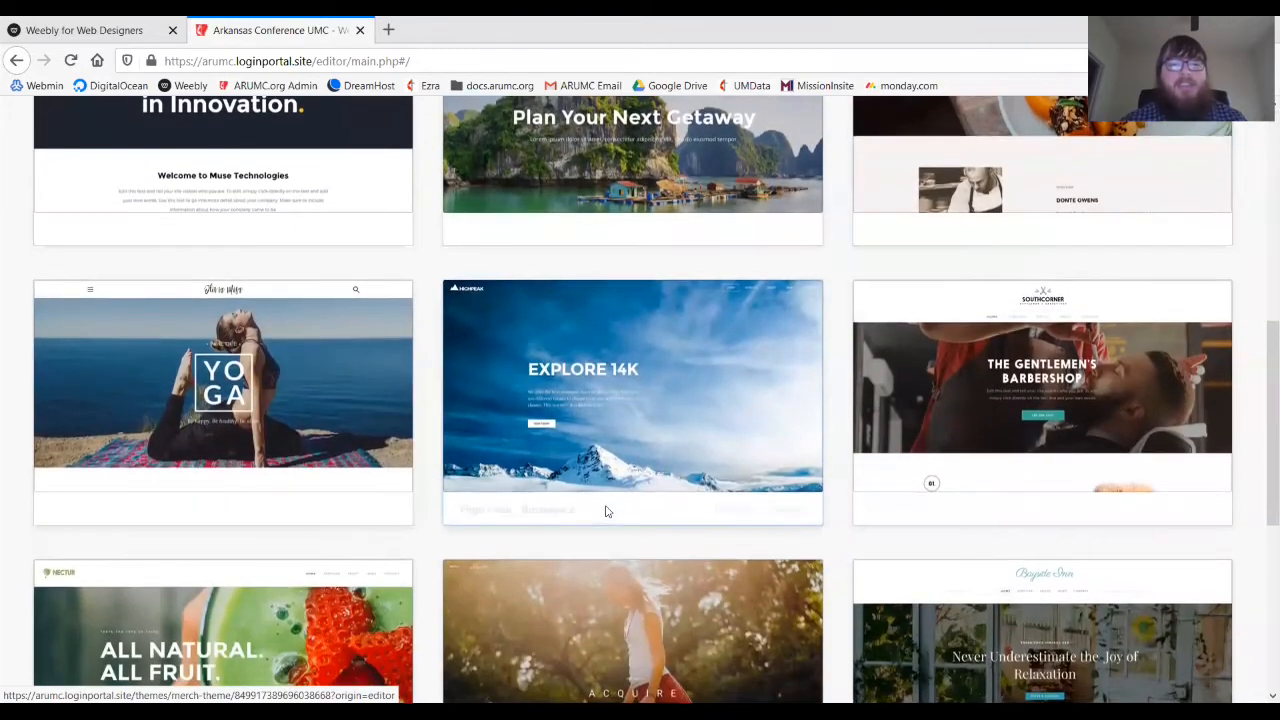
pyautogui.scroll(-2, 605, 511)
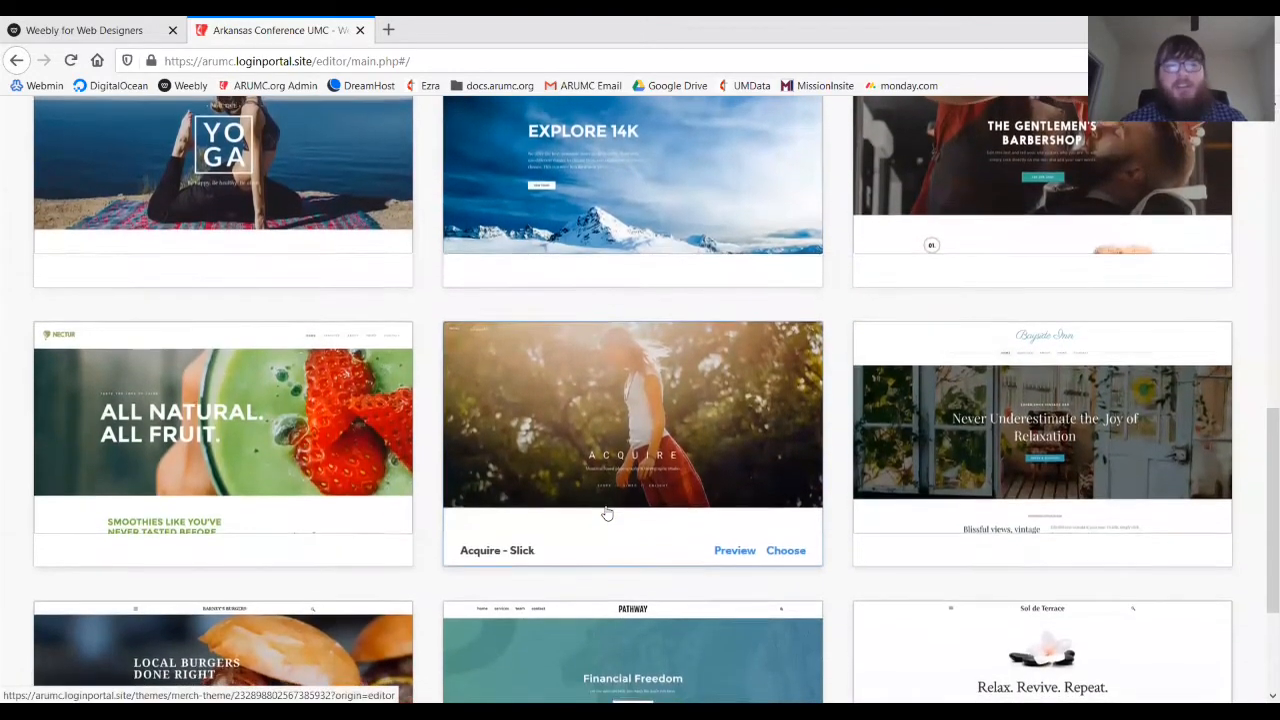
pyautogui.scroll(6, 605, 513)
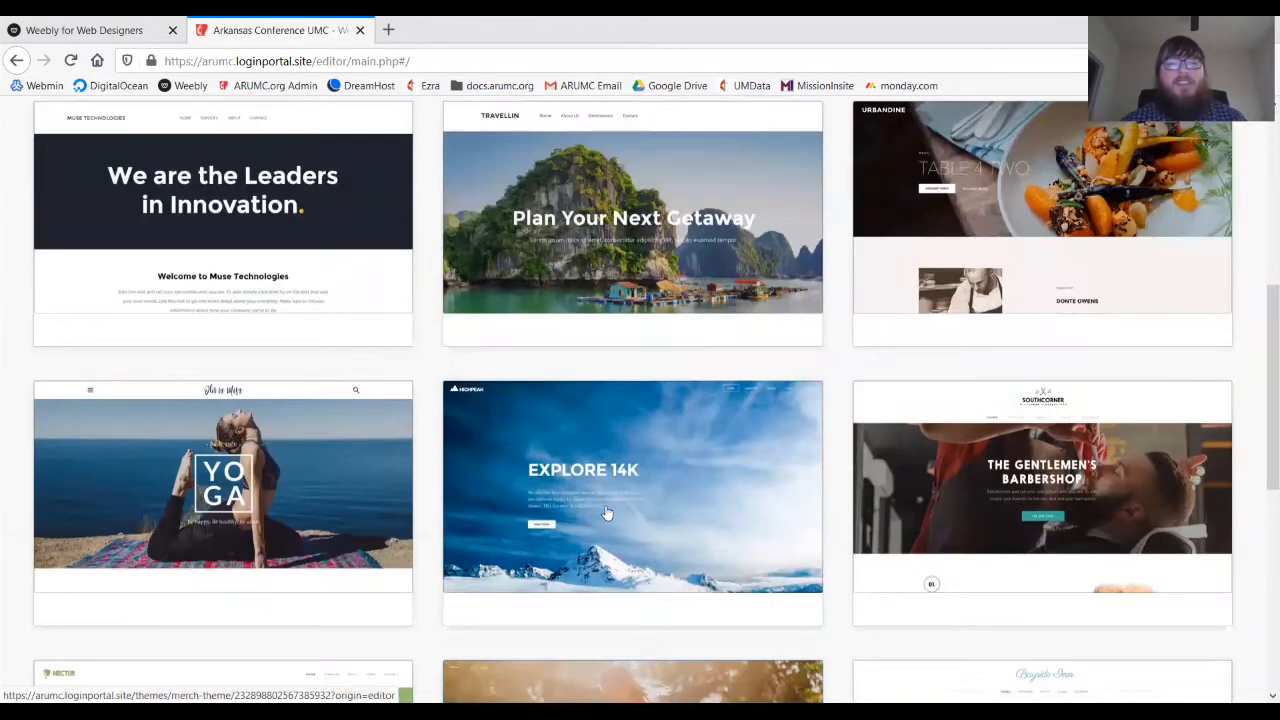
pyautogui.scroll(7, 605, 513)
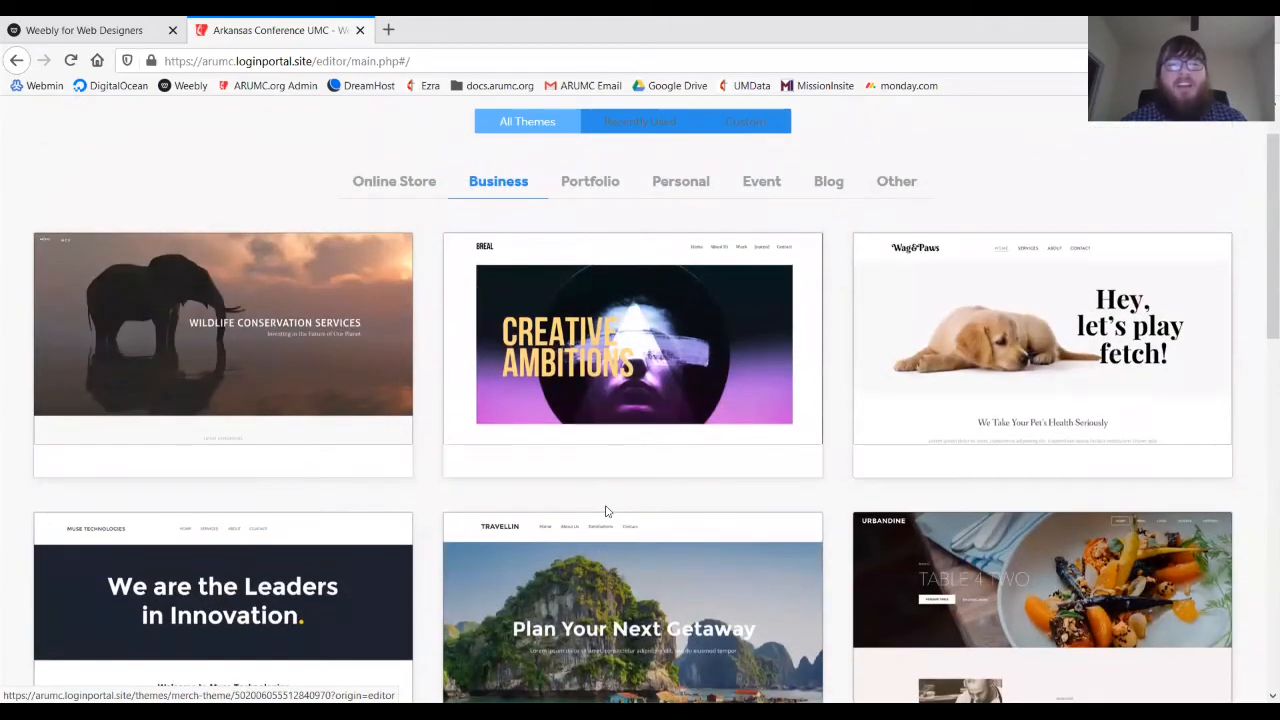
pyautogui.scroll(-11, 605, 511)
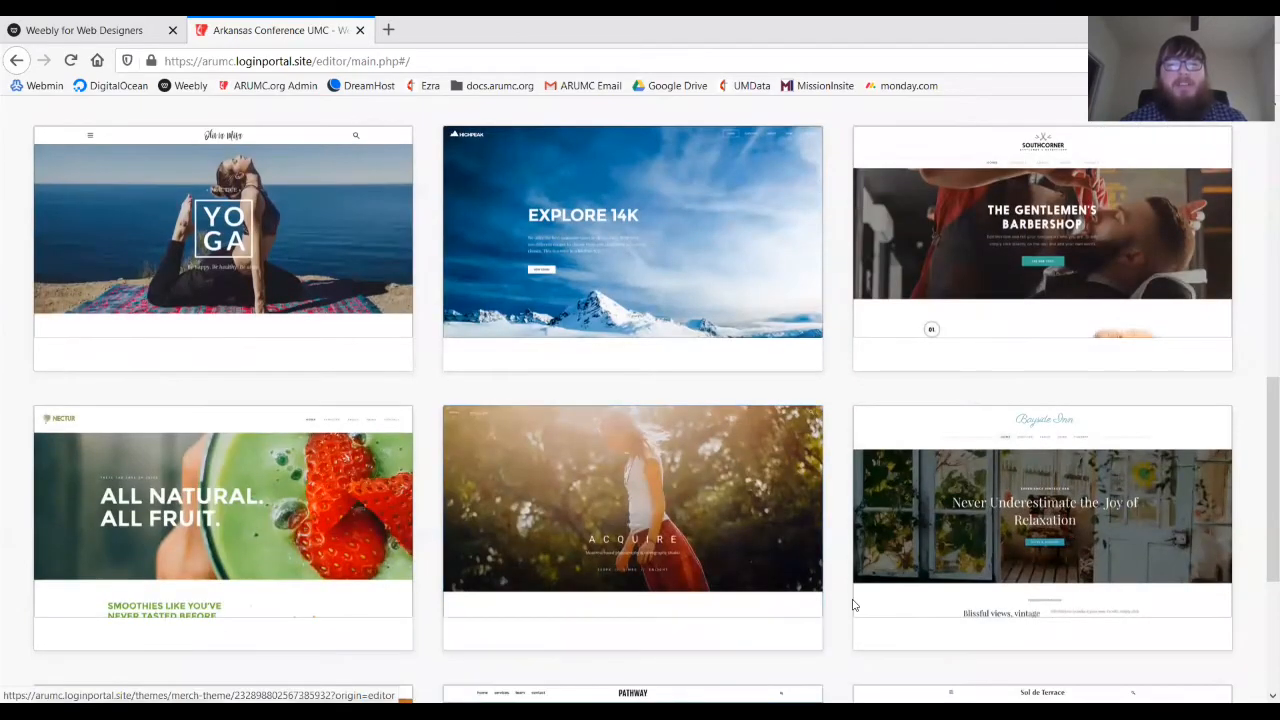
pyautogui.scroll(-5, 852, 603)
pyautogui.scroll(16, 852, 603)
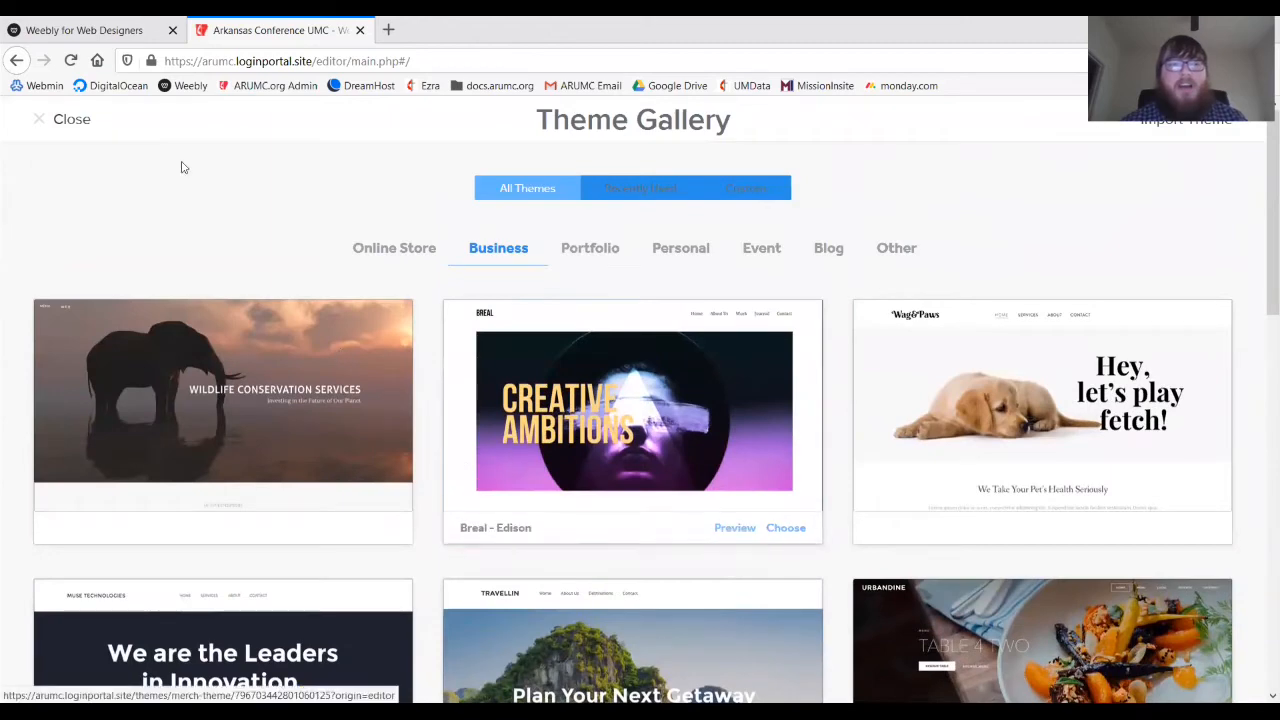
pyautogui.click(56, 122)
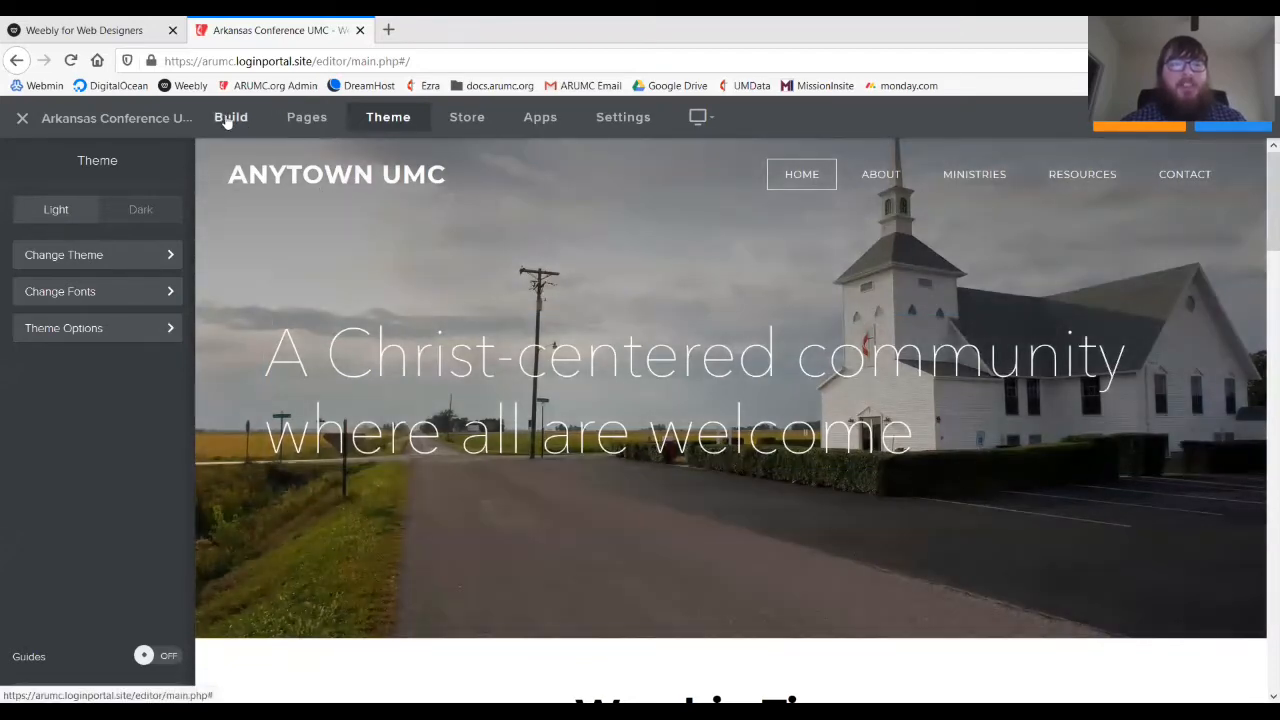
# - Switch back to Build mode, deselect the header banner, and scroll through the sections to the tagline
pyautogui.click(225, 120)
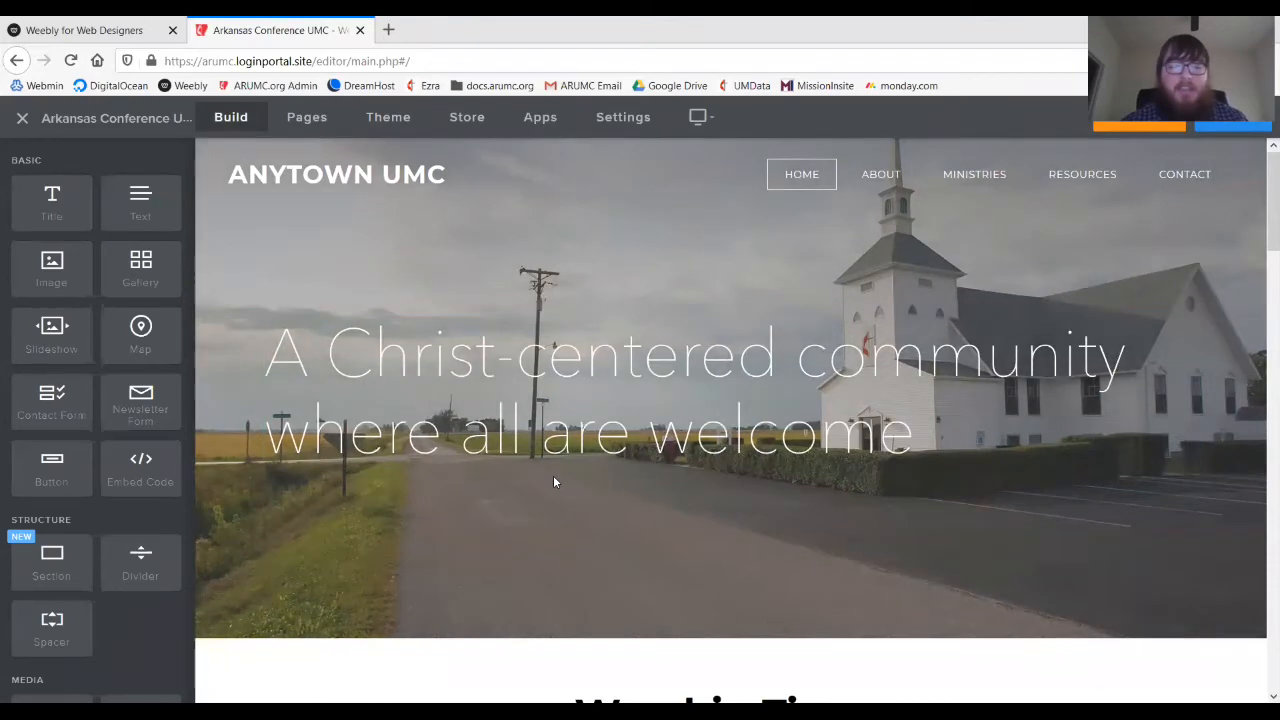
pyautogui.click(554, 477)
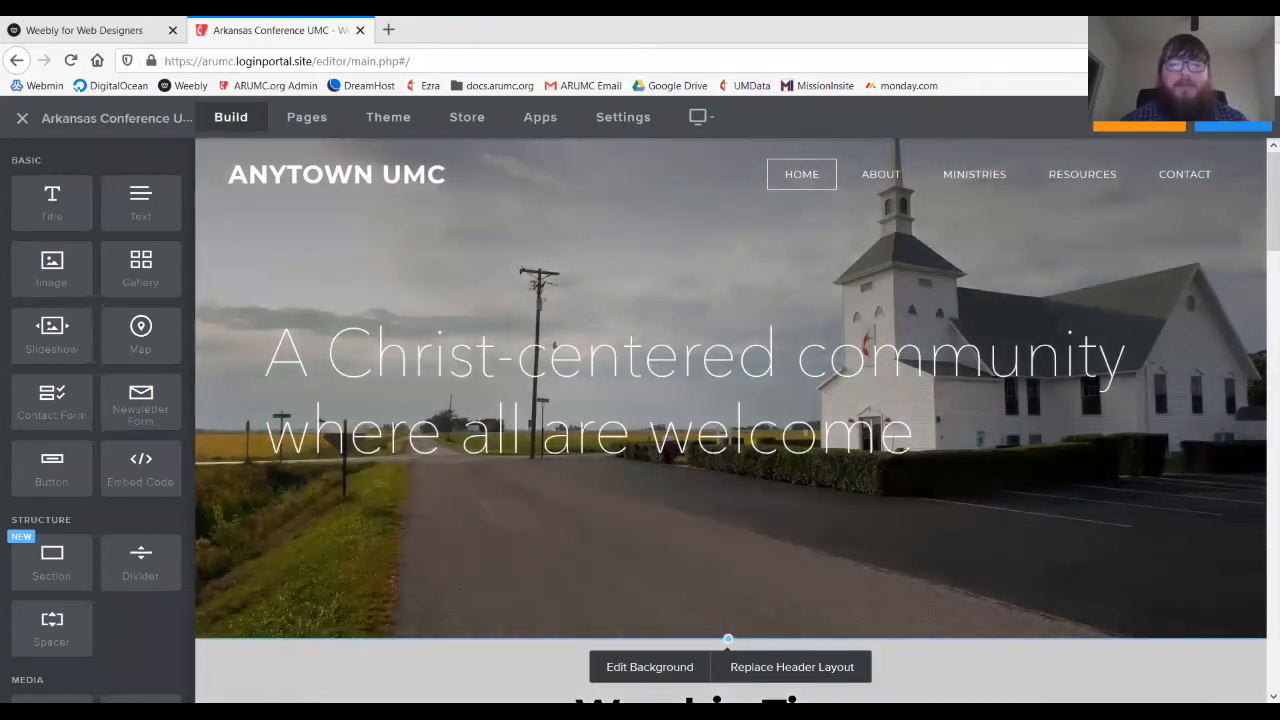
pyautogui.press('Escape')
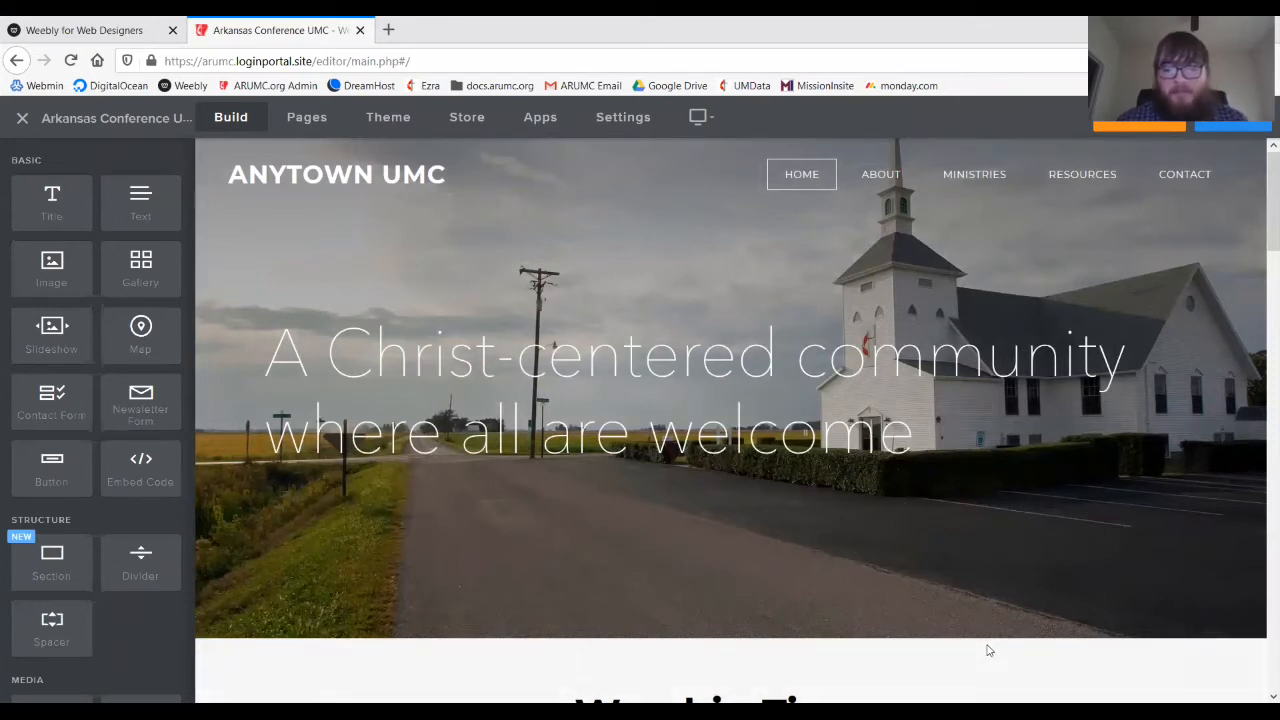
pyautogui.scroll(-5, 988, 651)
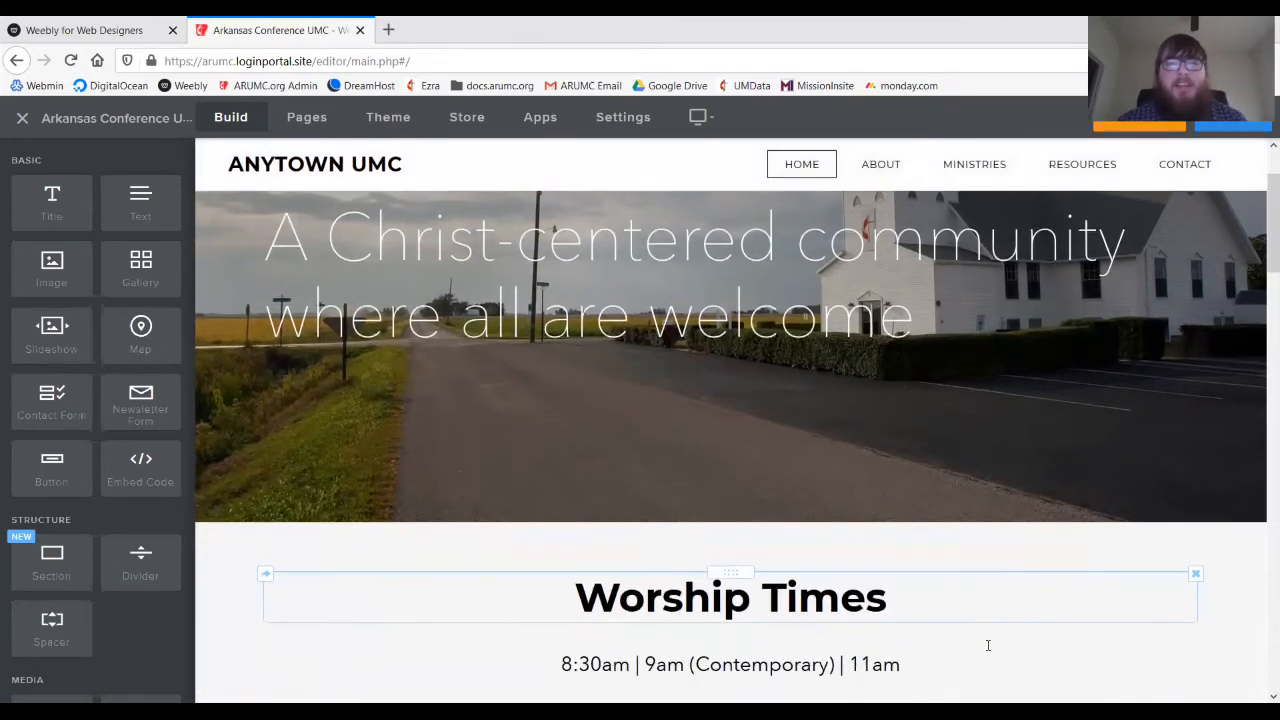
pyautogui.scroll(-5, 988, 651)
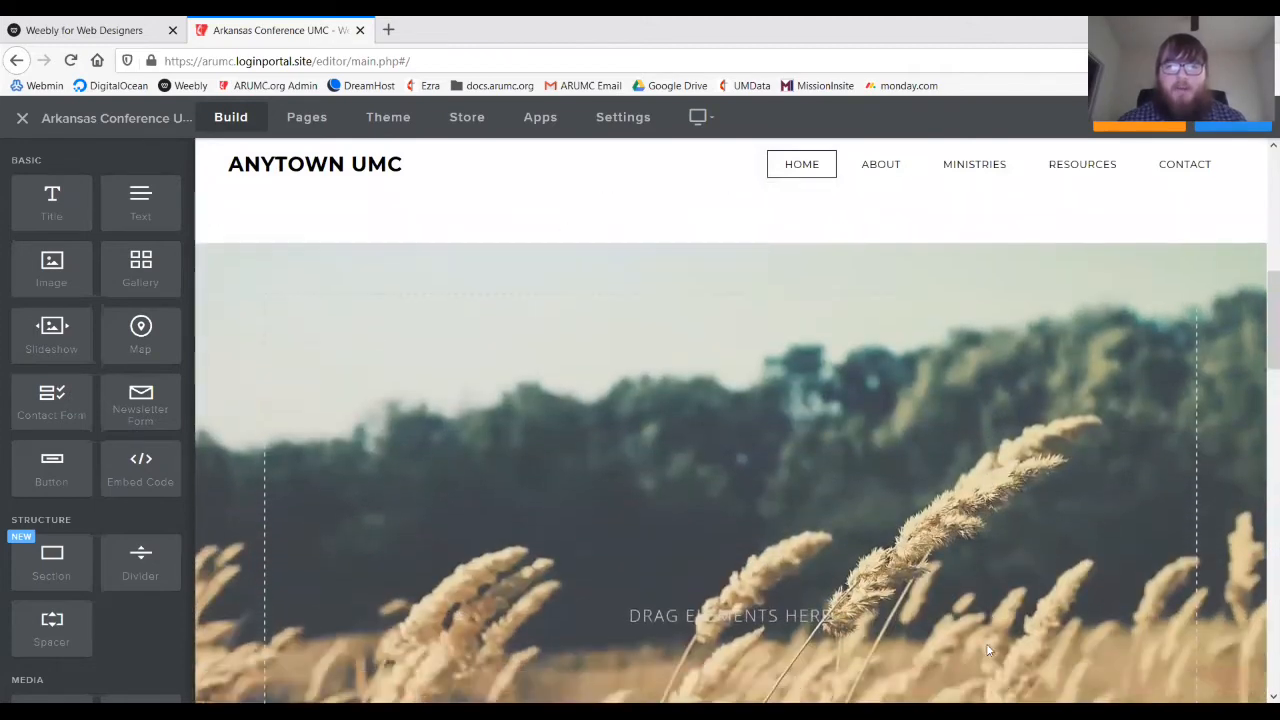
pyautogui.scroll(-5, 986, 650)
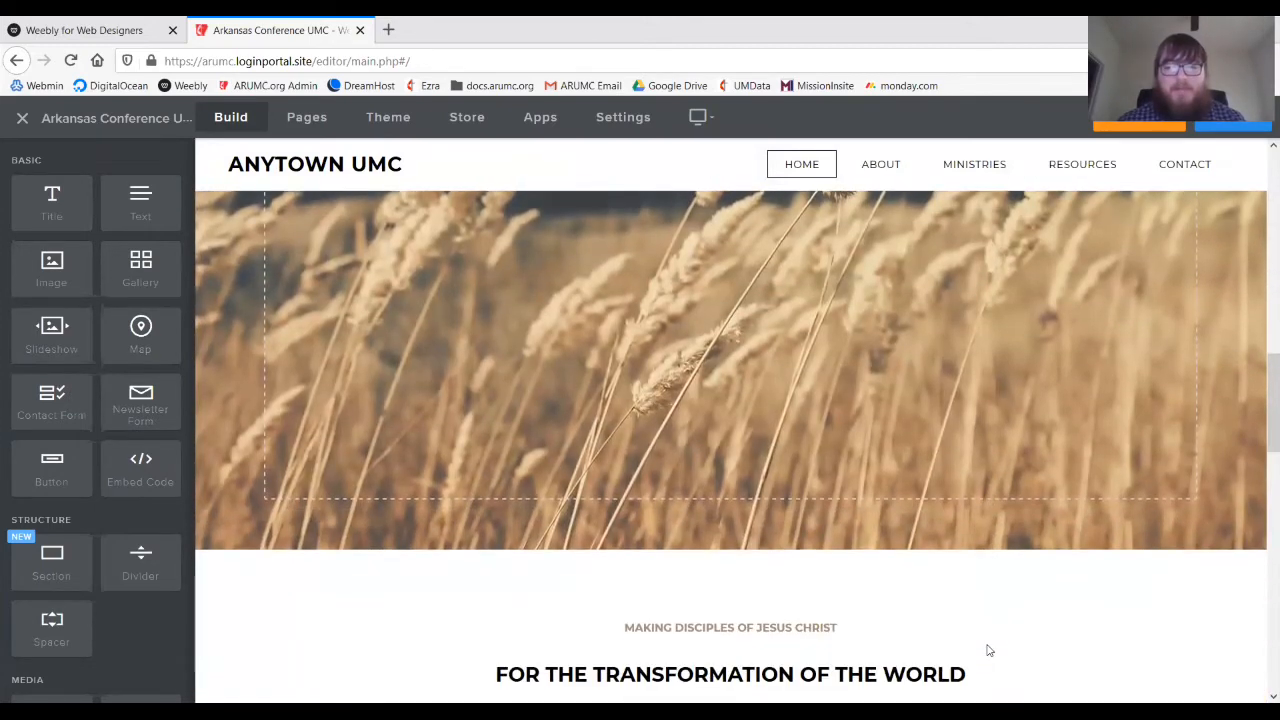
pyautogui.scroll(10, 988, 651)
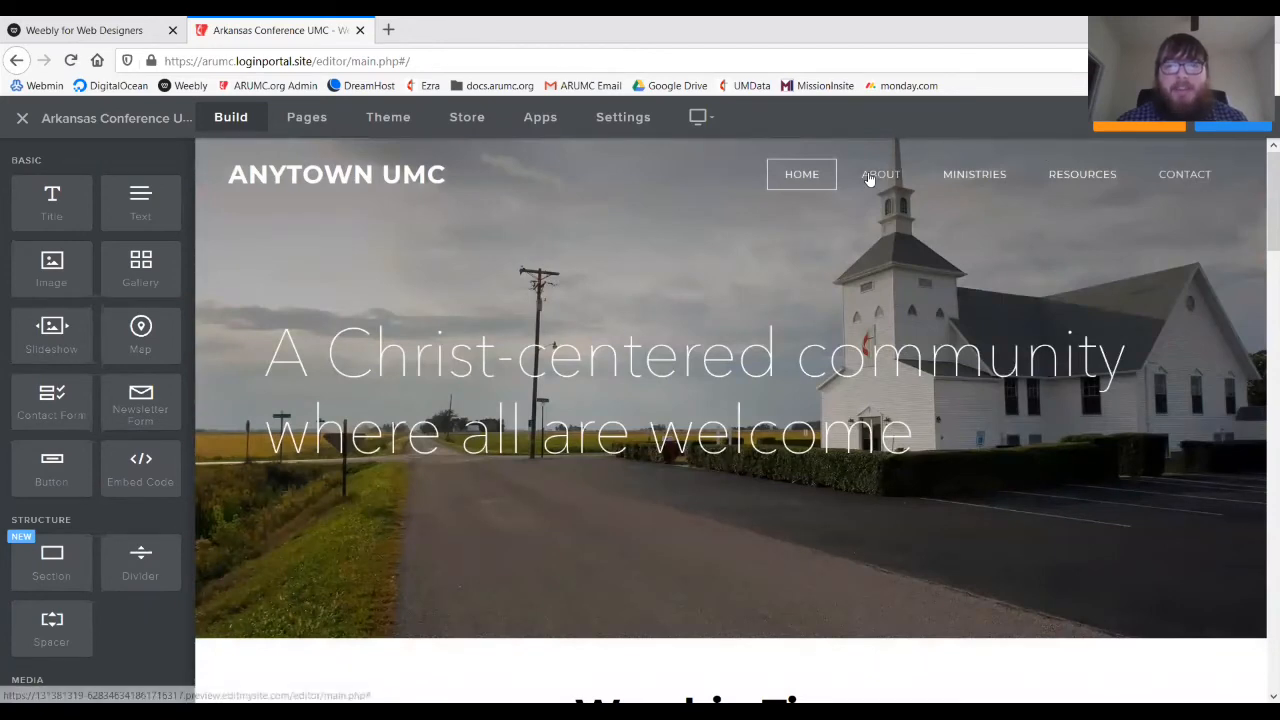
pyautogui.click(869, 178)
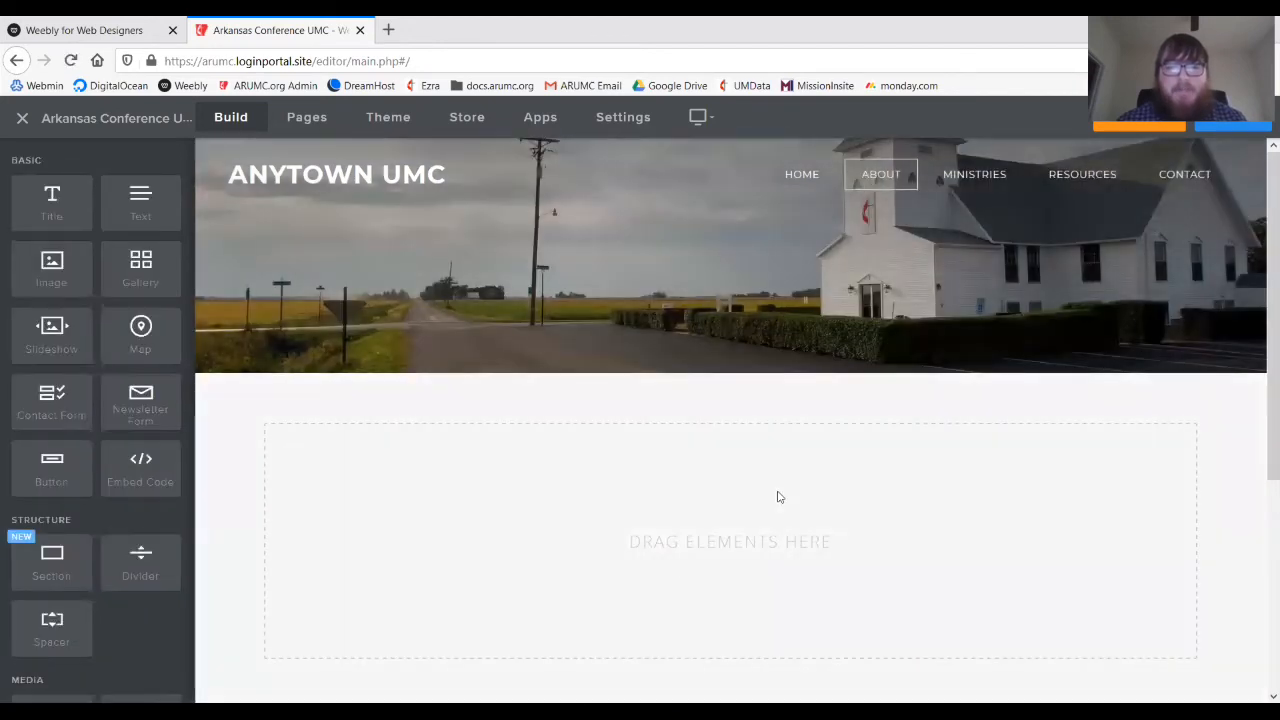
pyautogui.scroll(-3, 776, 494)
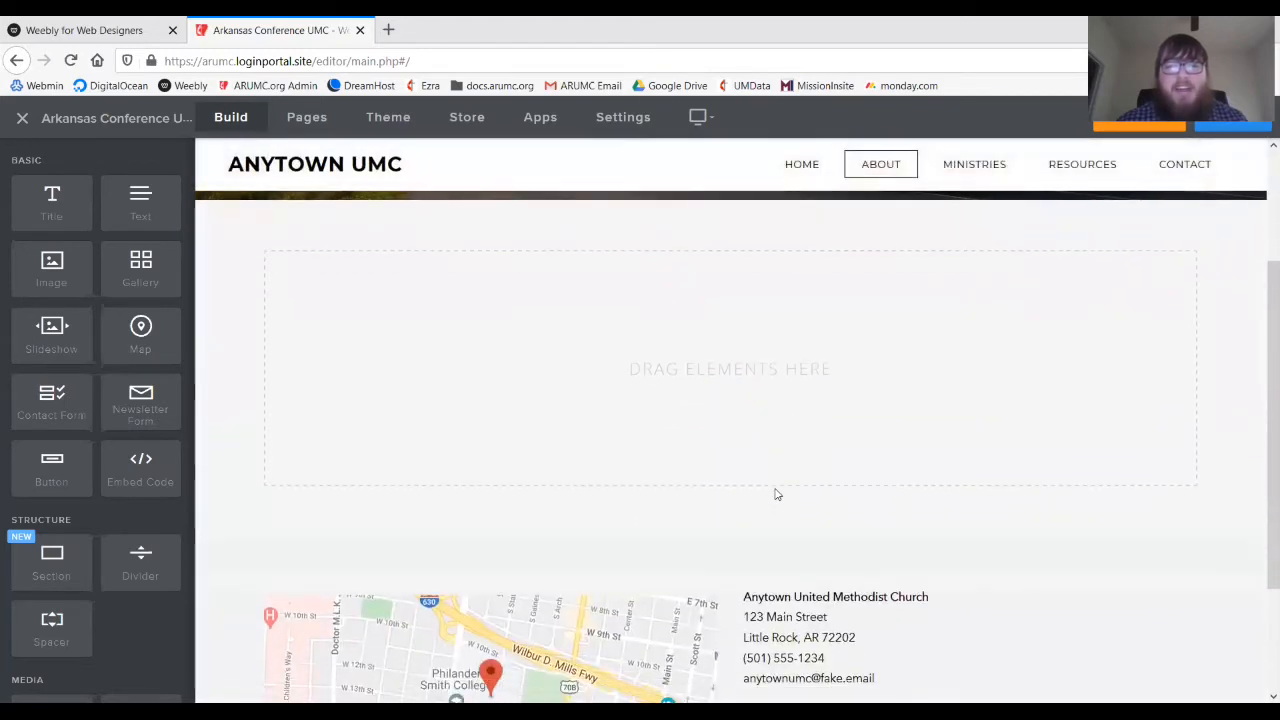
pyautogui.scroll(3, 774, 491)
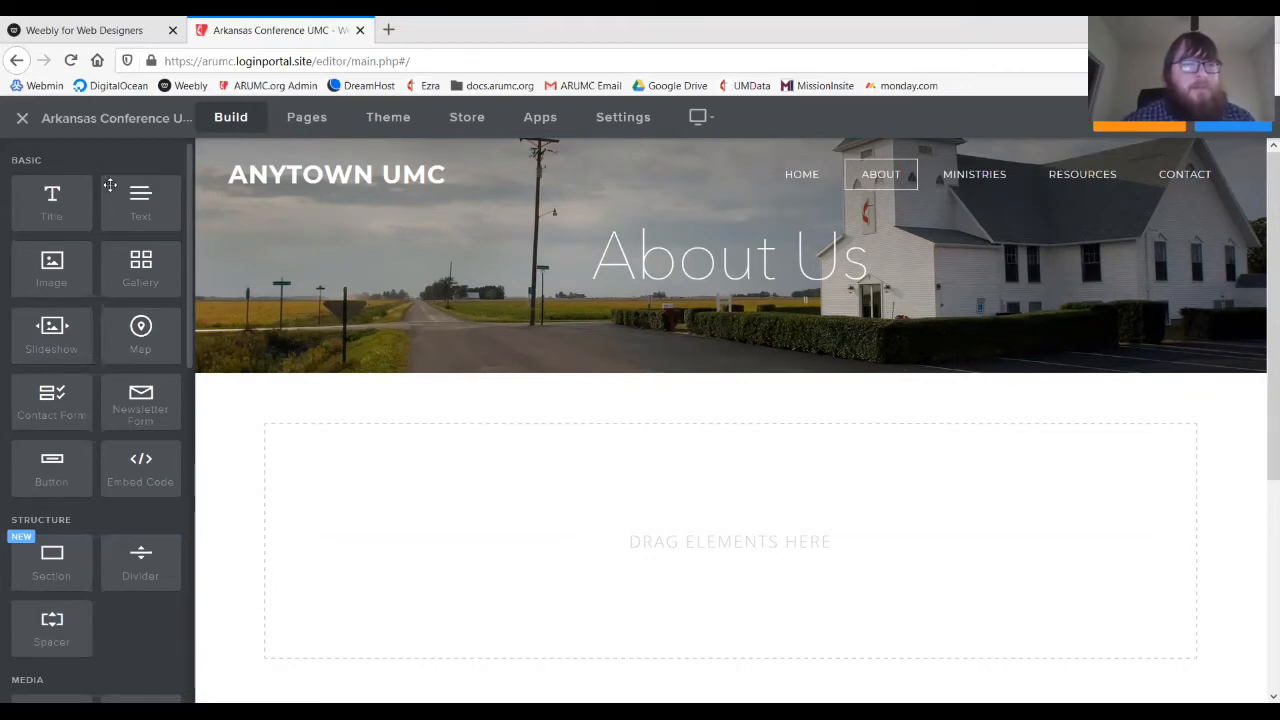
pyautogui.moveTo(140, 205); pyautogui.dragTo(440, 450)
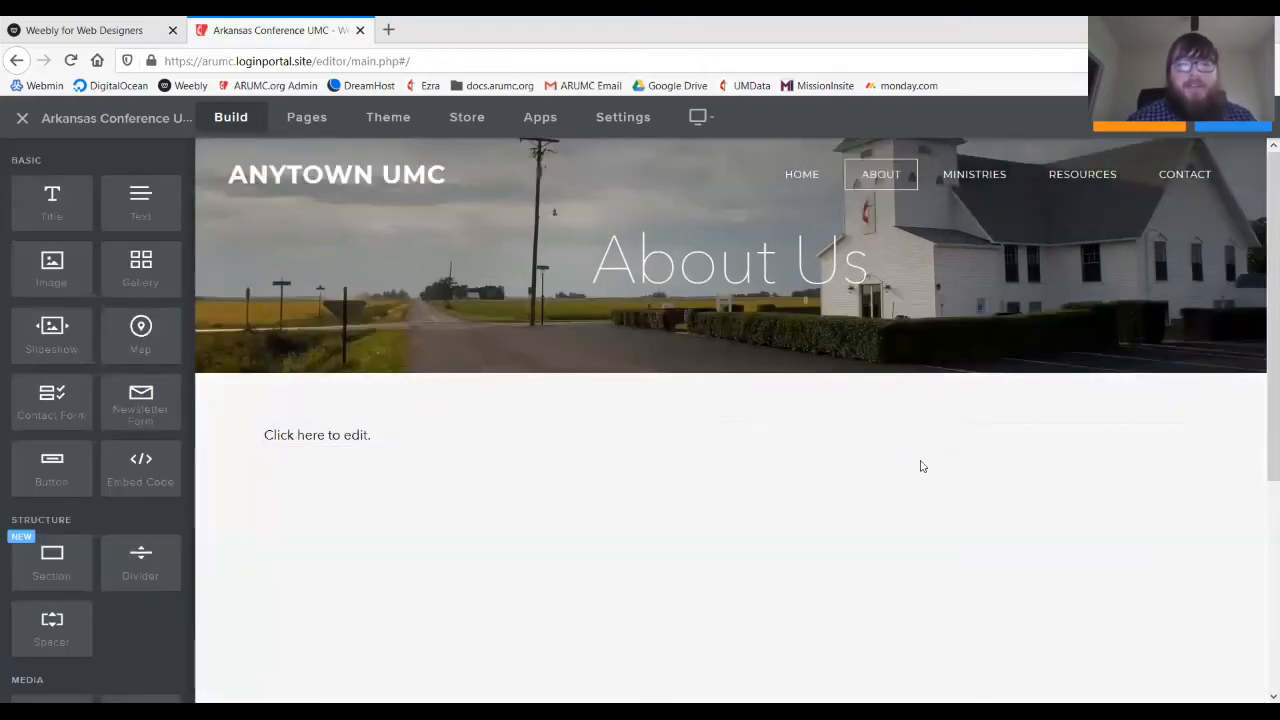
pyautogui.scroll(-1, 920, 497)
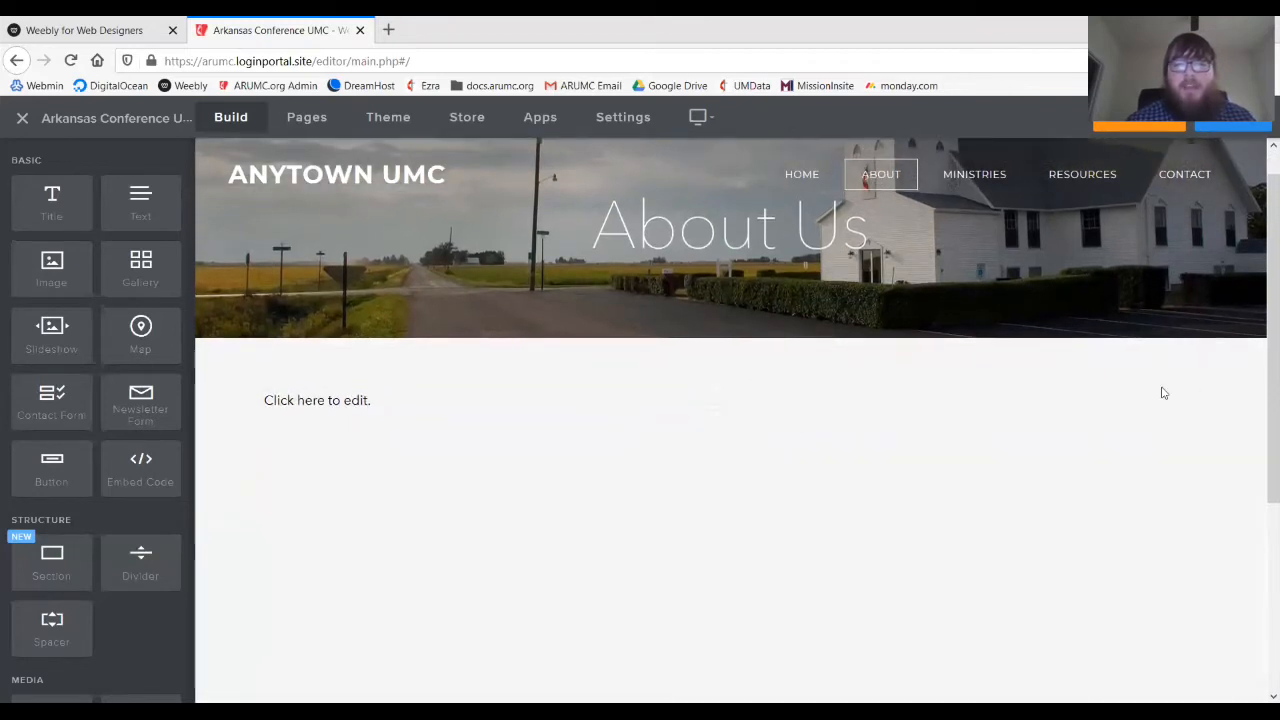
pyautogui.click(1196, 390)
pyautogui.click(1158, 341)
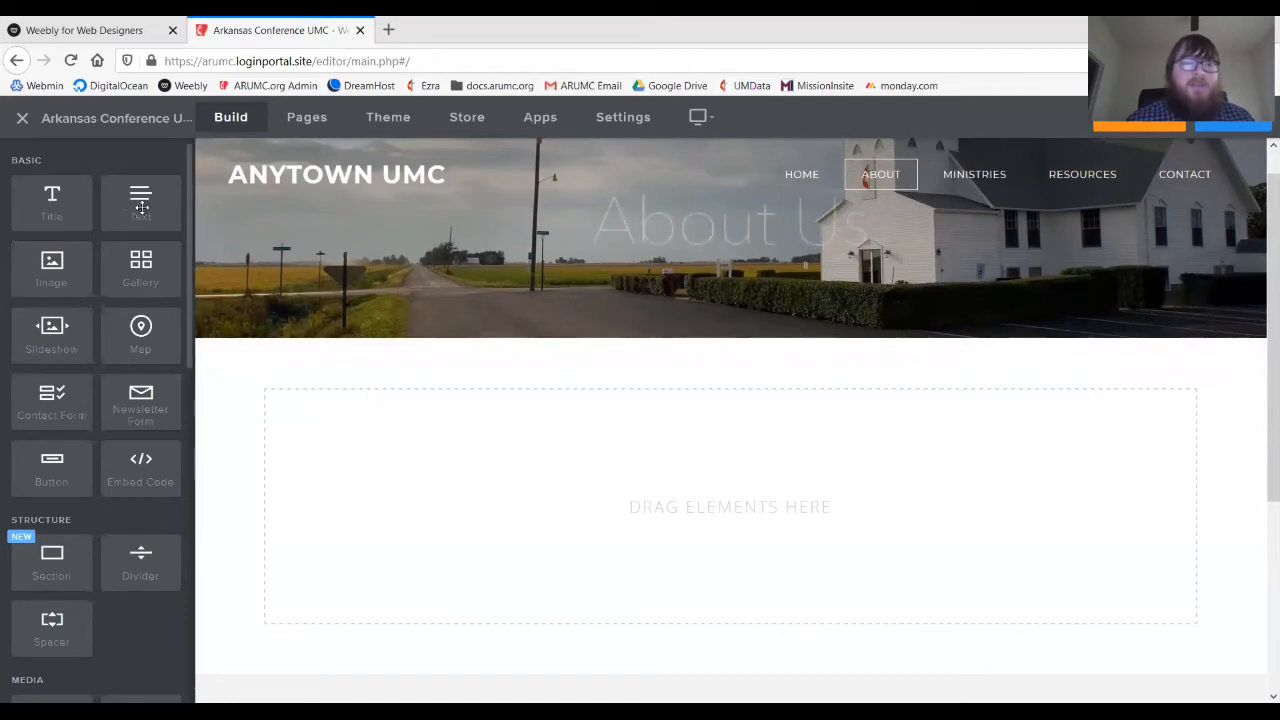
# - Drop a Text element into the empty section and type 'Anytown UMC's mission is to ___'
pyautogui.moveTo(135, 193); pyautogui.dragTo(485, 475)
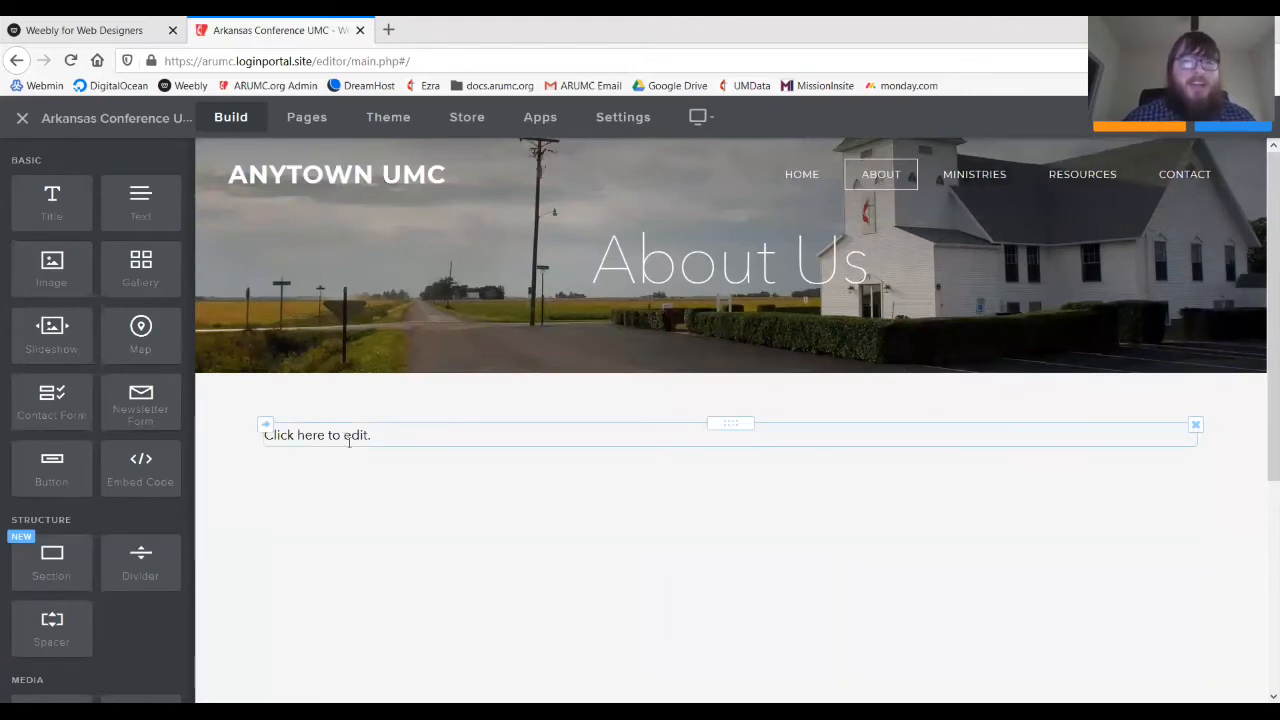
pyautogui.click(349, 440)
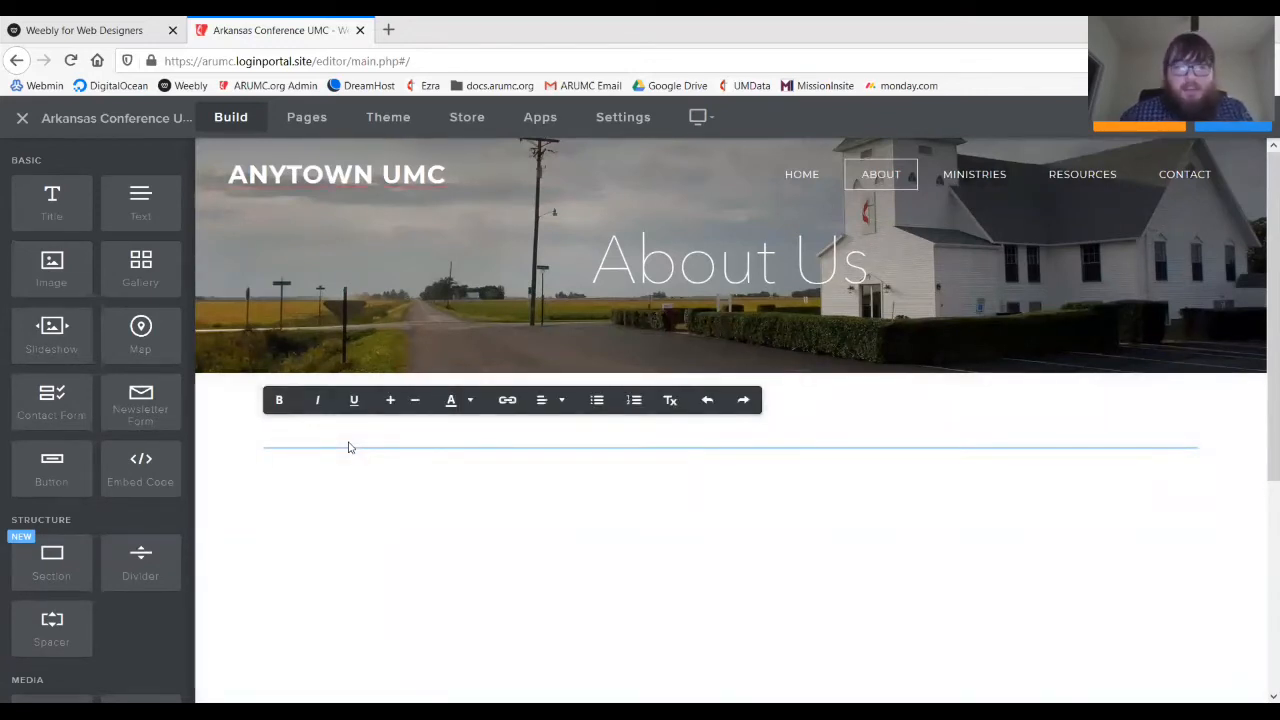
pyautogui.write('Anyt')
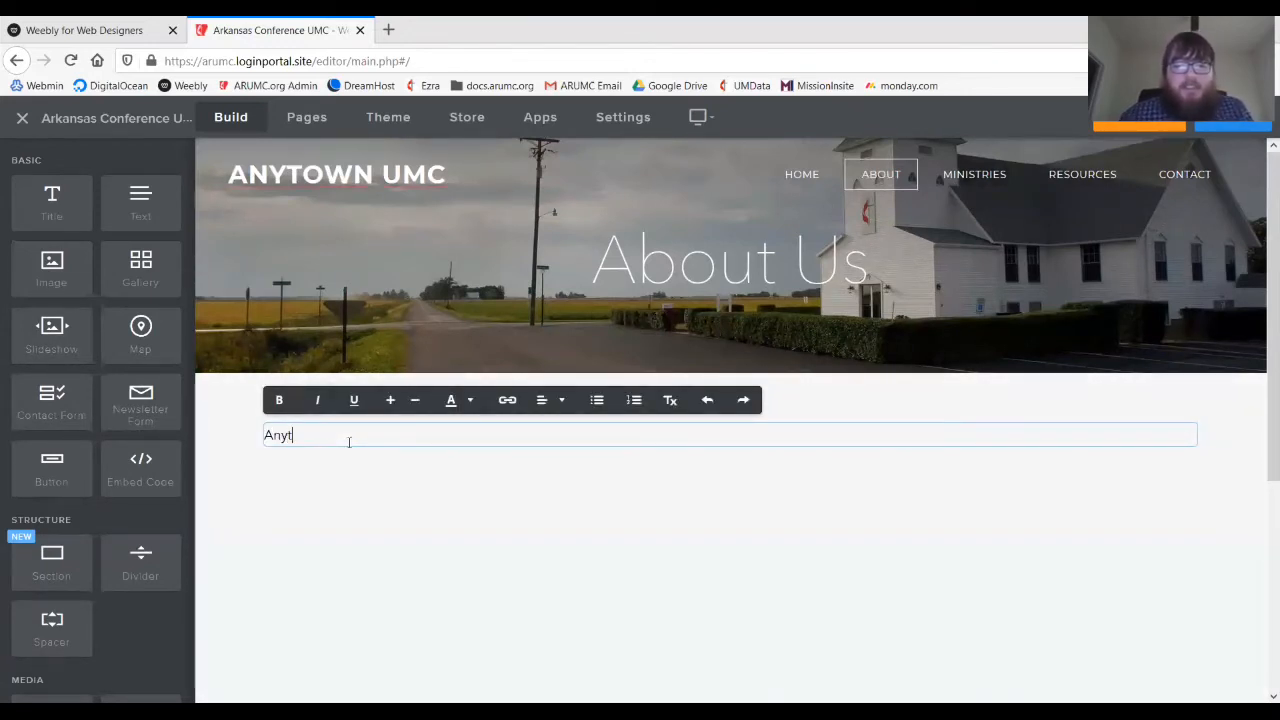
pyautogui.write('own UMC')
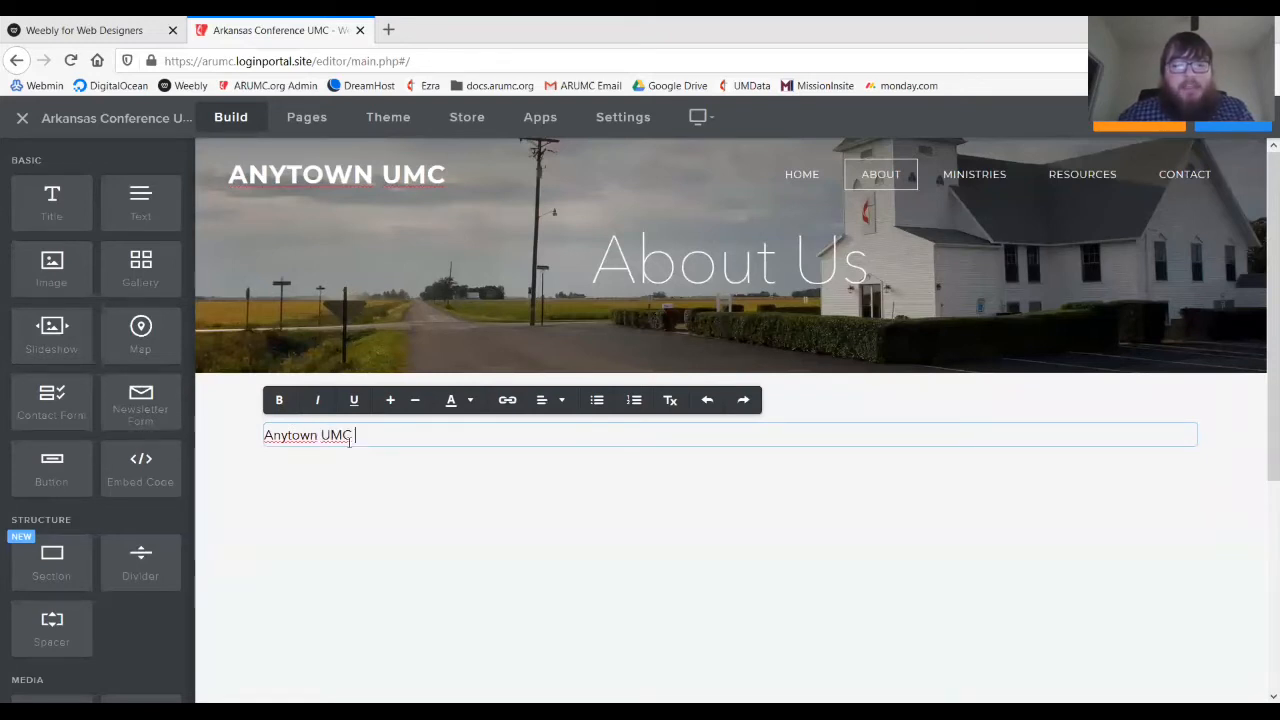
pyautogui.press('BackSpace')
pyautogui.write("'s")
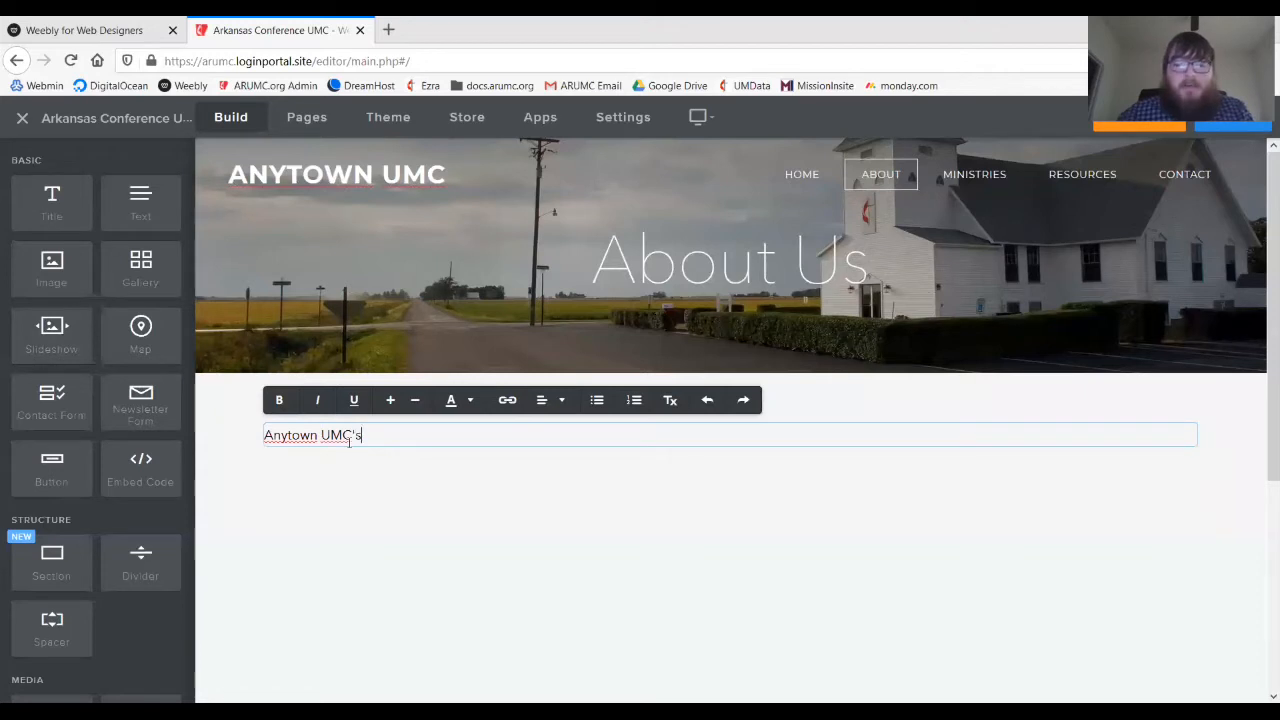
pyautogui.write(' mission')
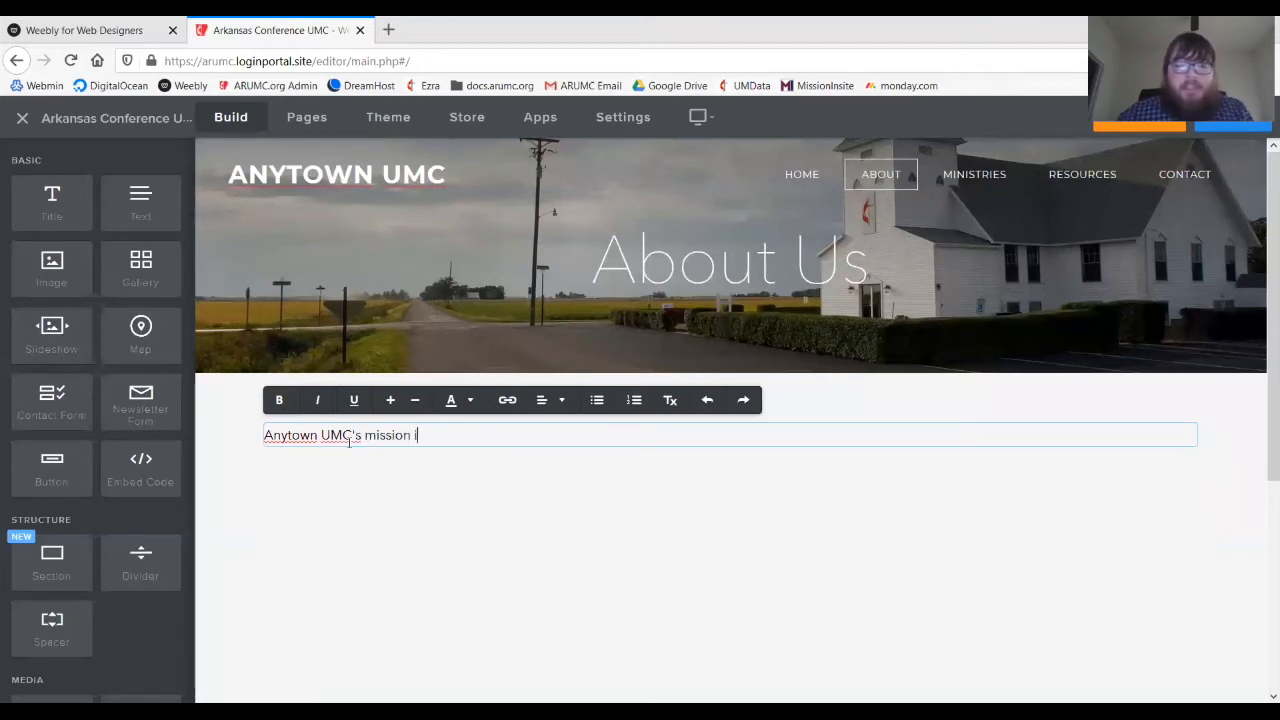
pyautogui.write(' is to')
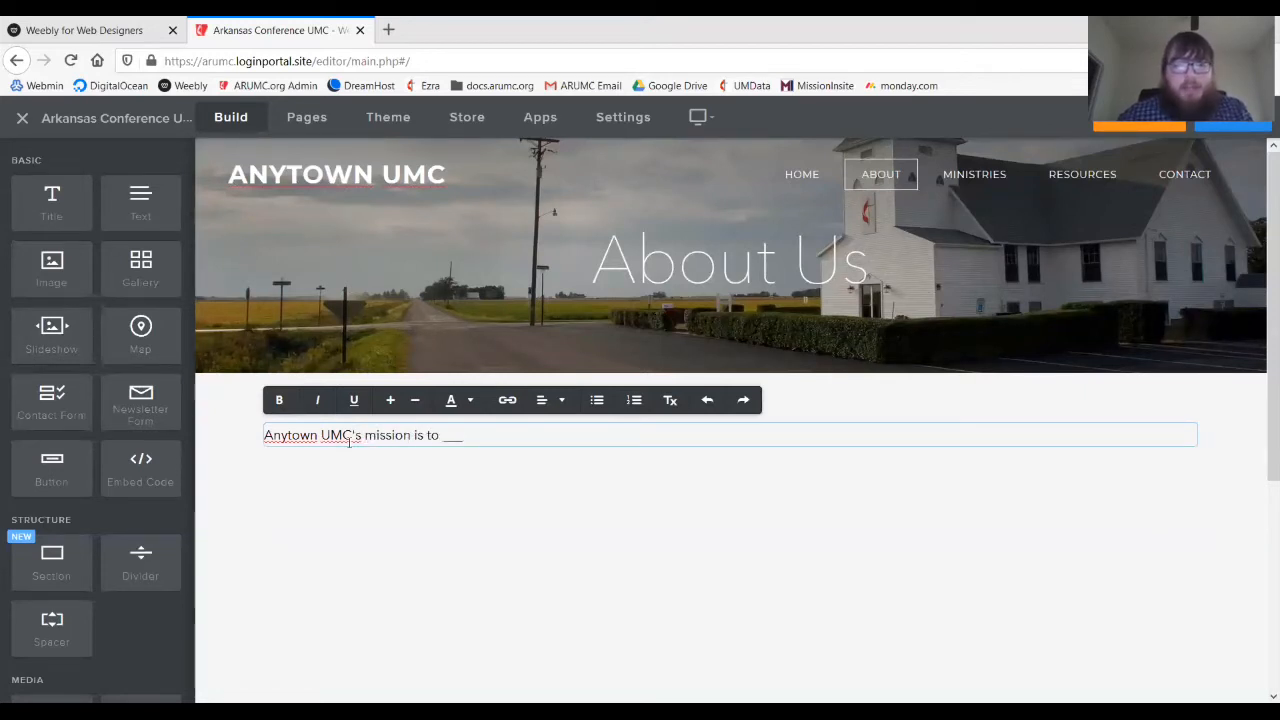
pyautogui.write(' ___')
# - Add the church's vision sentence and begin 'Anytown UMC was founded in ___ because'
pyautogui.press('Return')
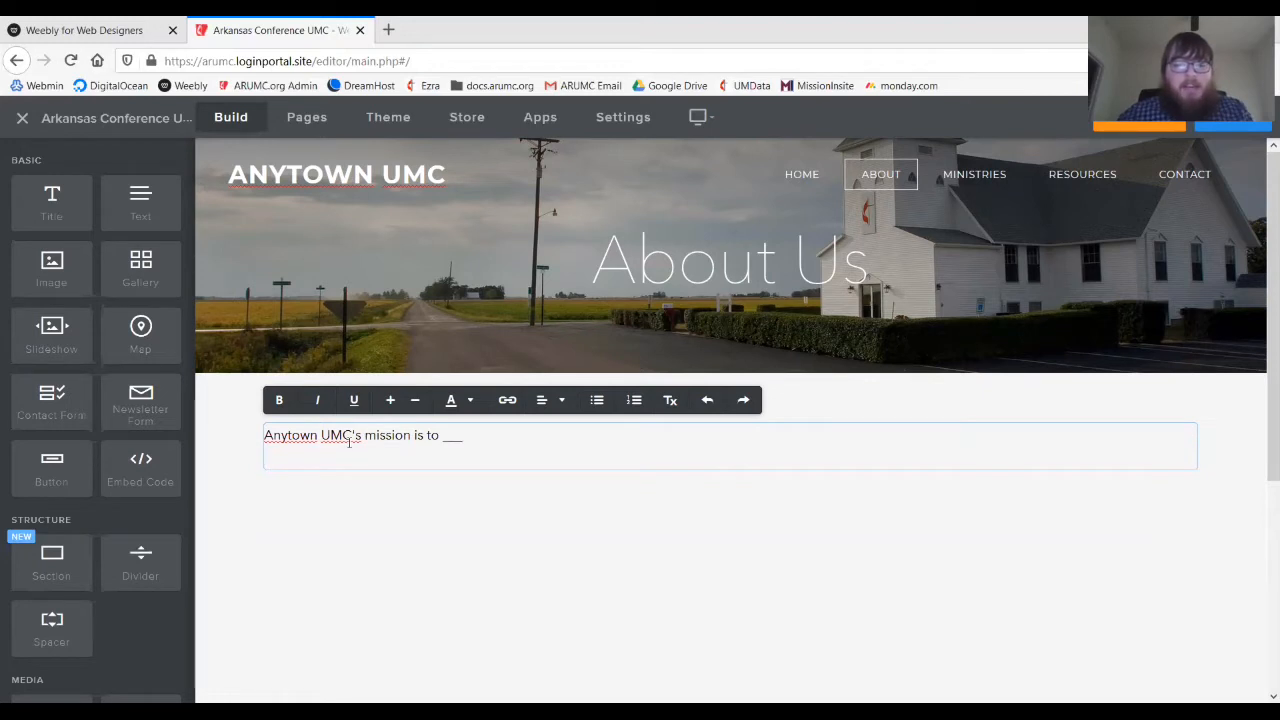
pyautogui.press('BackSpace')
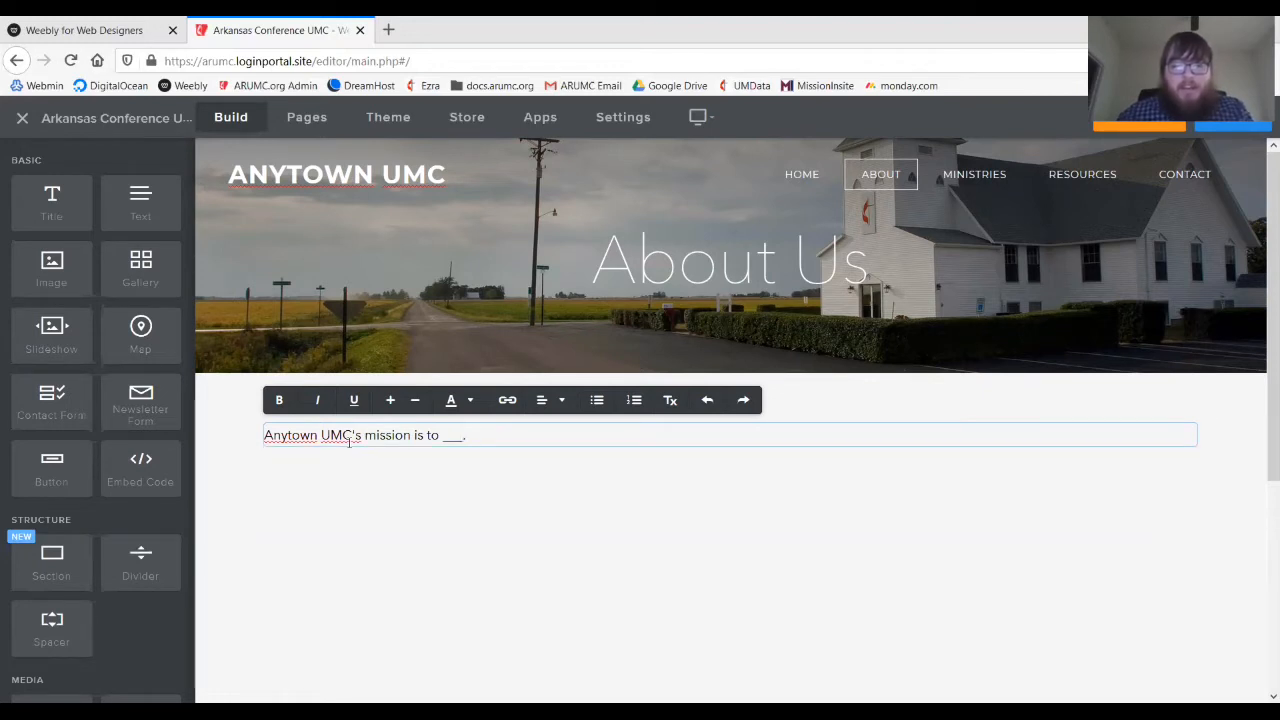
pyautogui.write('. The church')
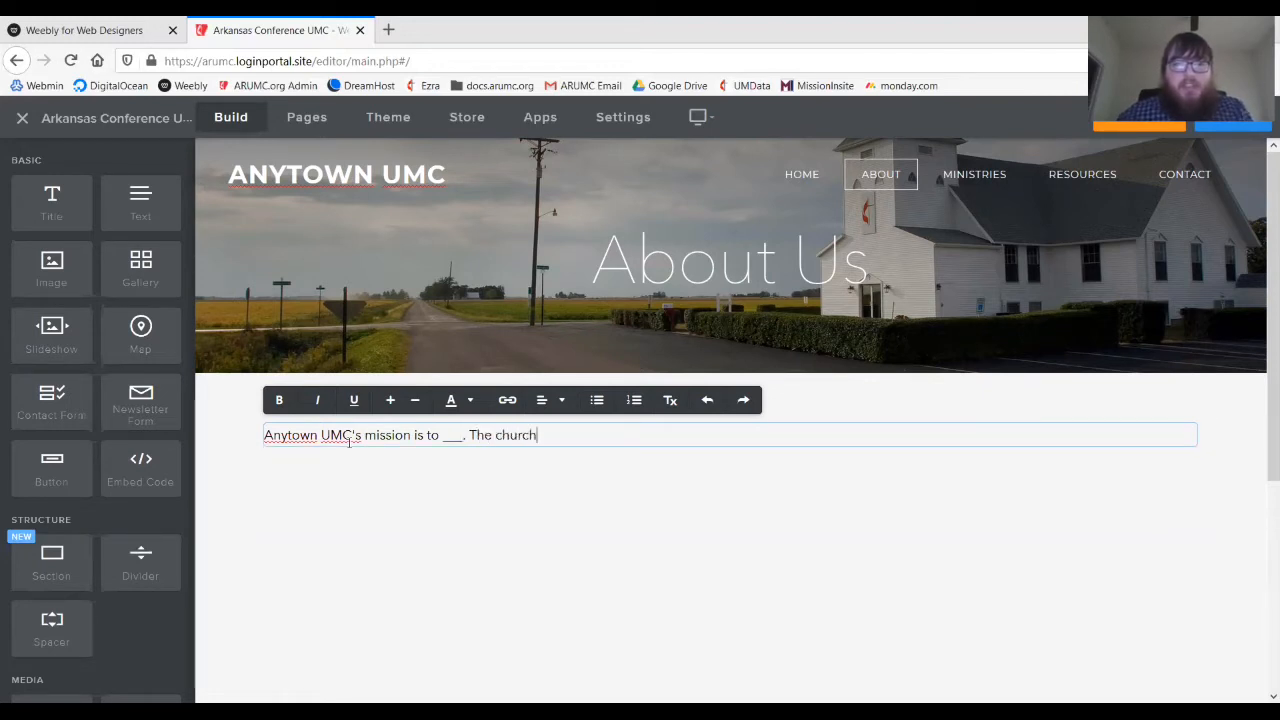
pyautogui.write("'s vision is to ____.")
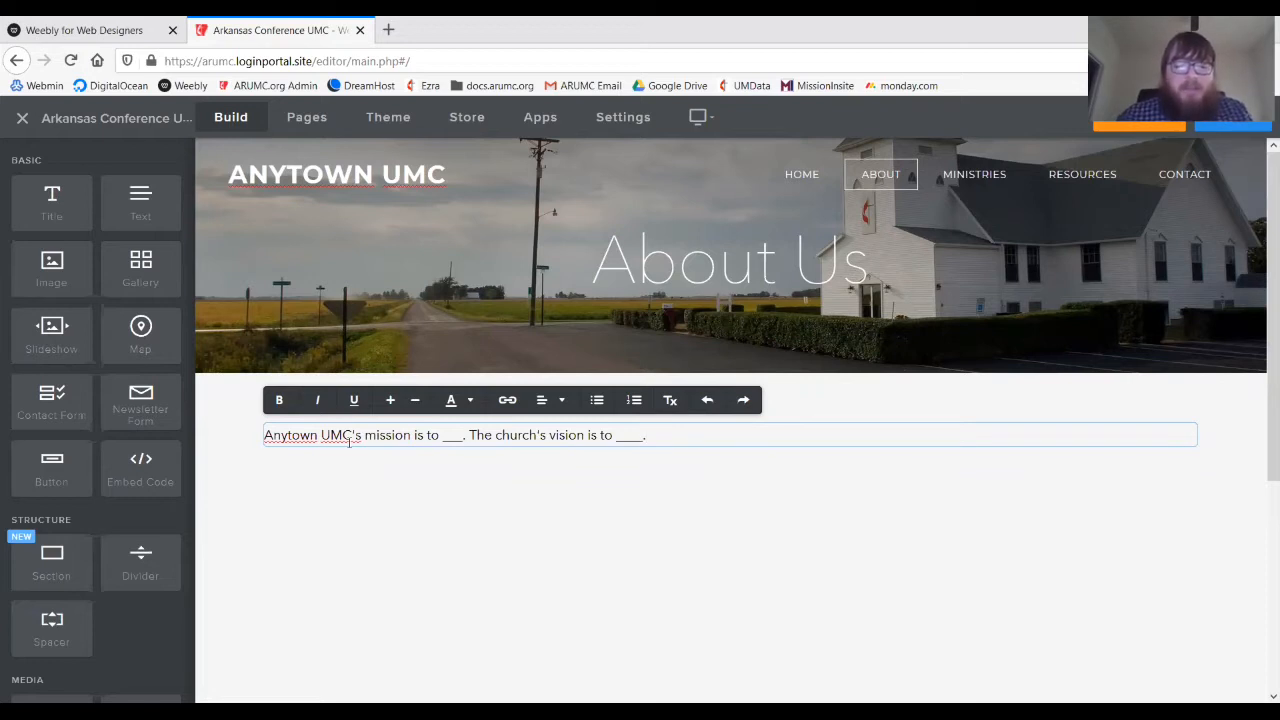
pyautogui.write('own U')
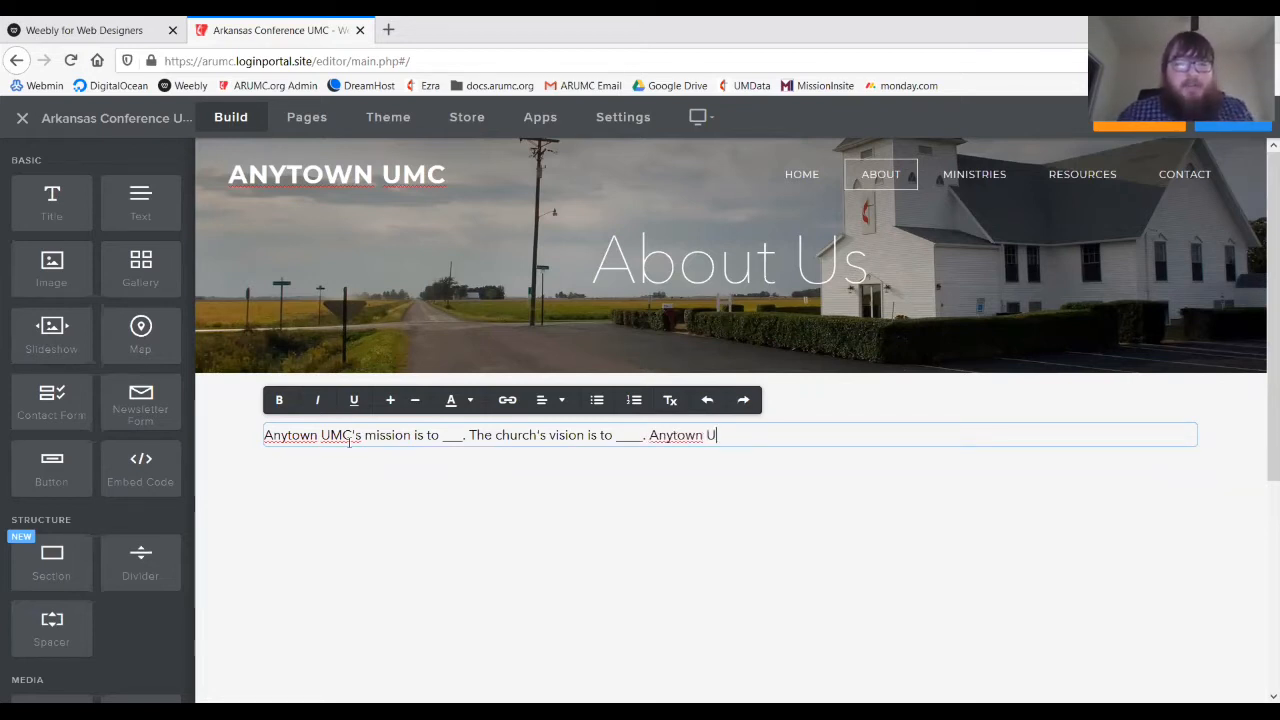
pyautogui.write('MC was found ')
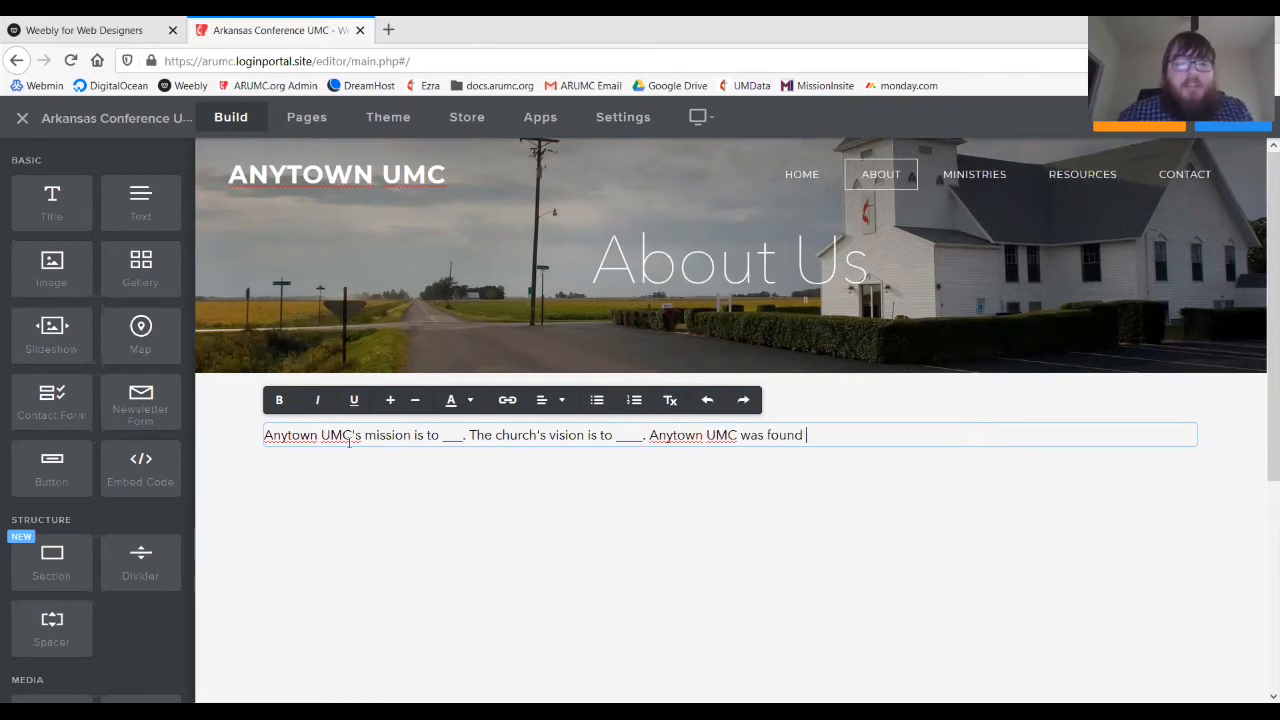
pyautogui.write('ed in ___')
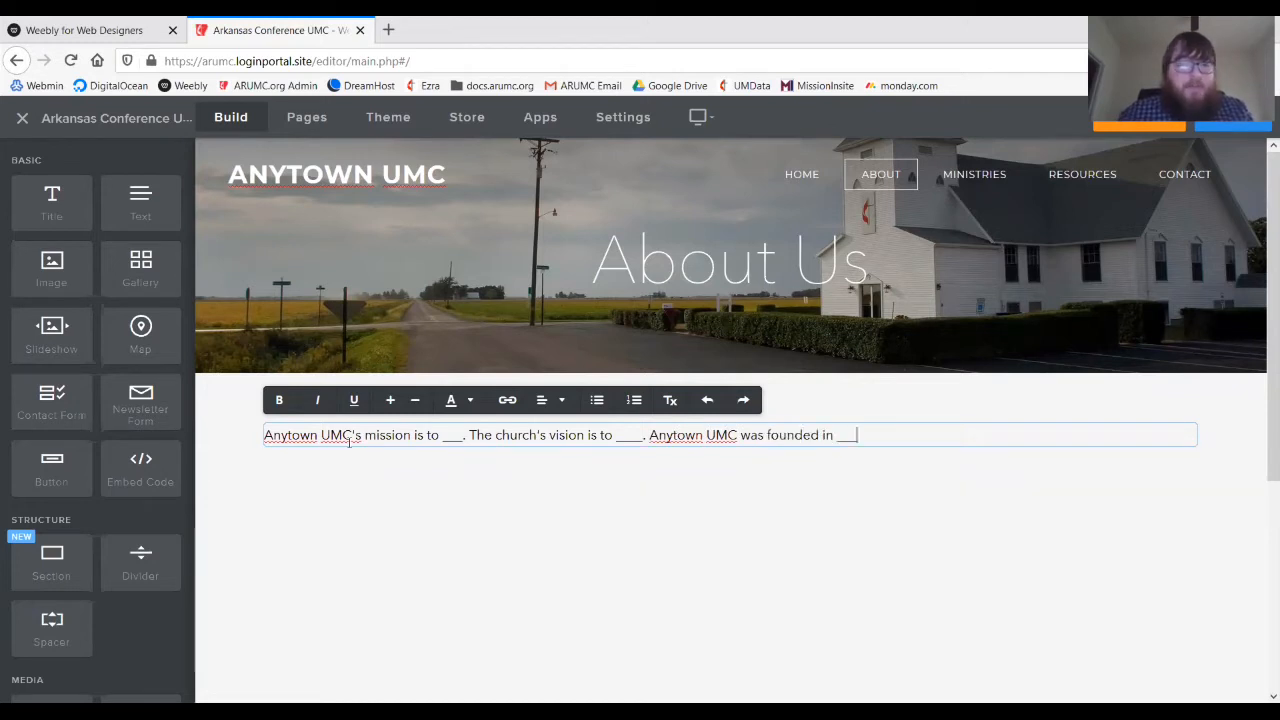
pyautogui.write(' because ____.')
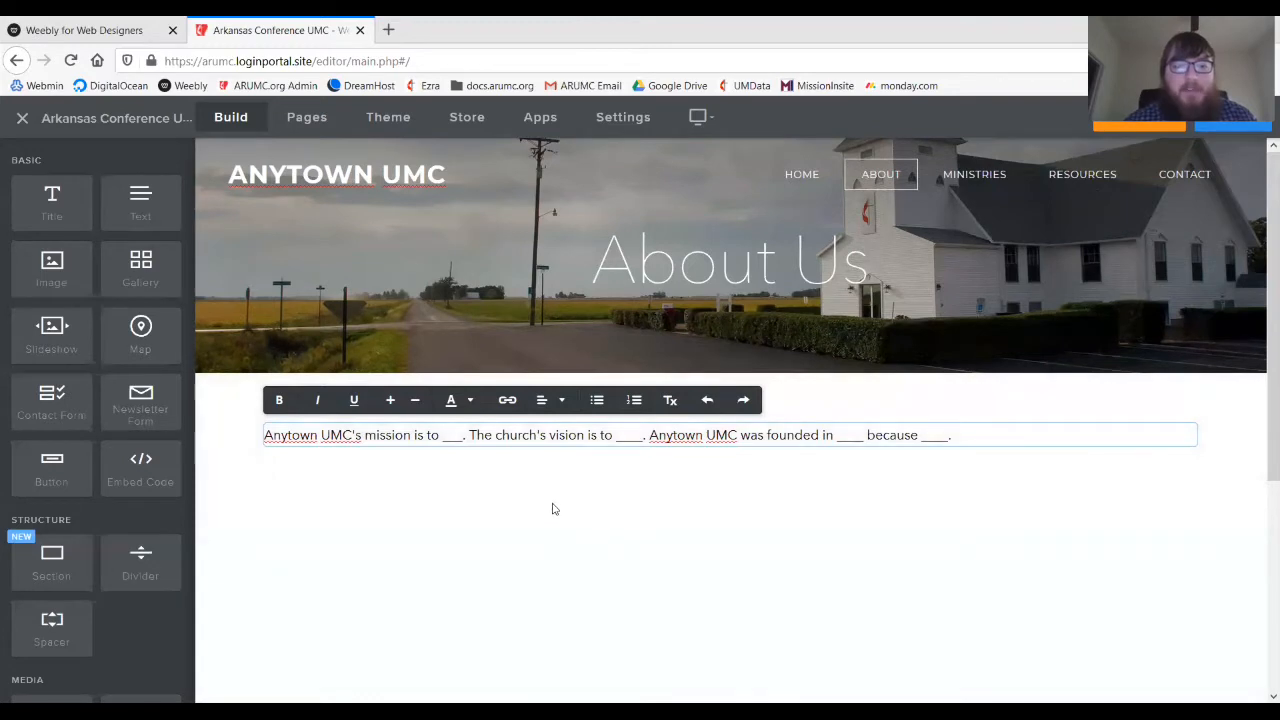
# - Deselect the finished paragraph and scroll to look over the About page layout
pyautogui.click(242, 536)
pyautogui.scroll(-1, 242, 536)
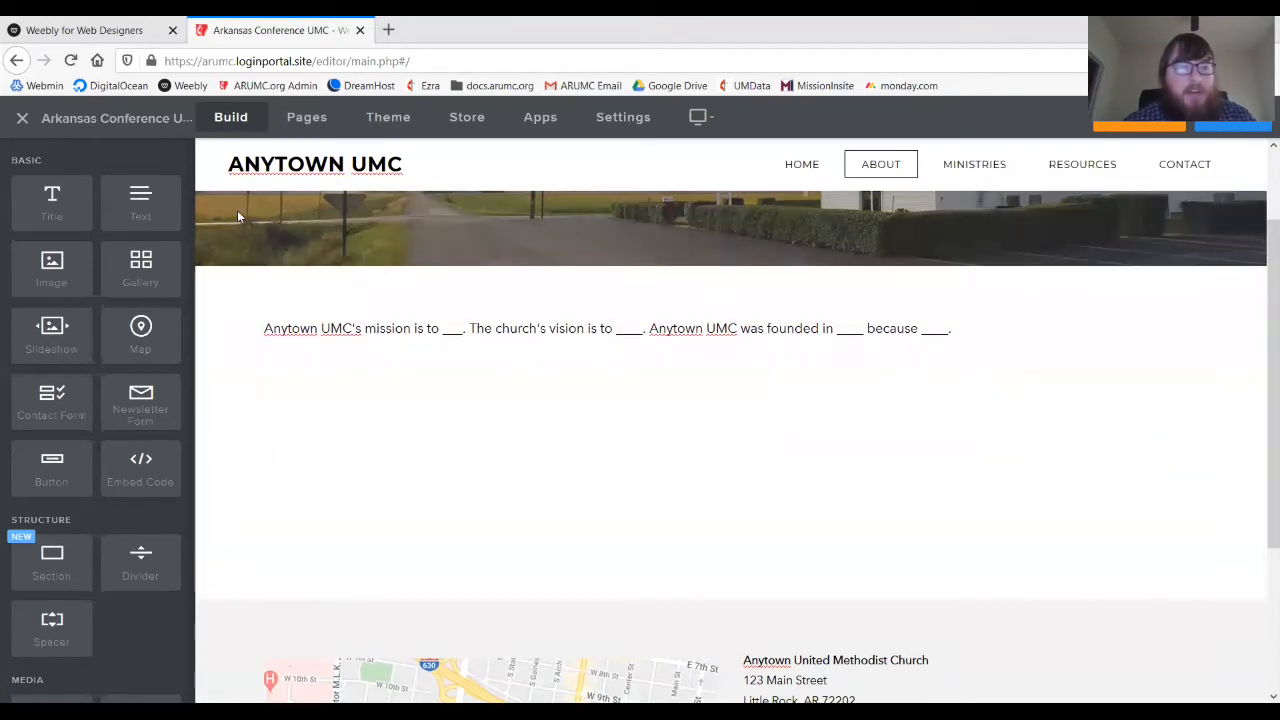
pyautogui.scroll(-2, 137, 494)
pyautogui.scroll(1, 137, 494)
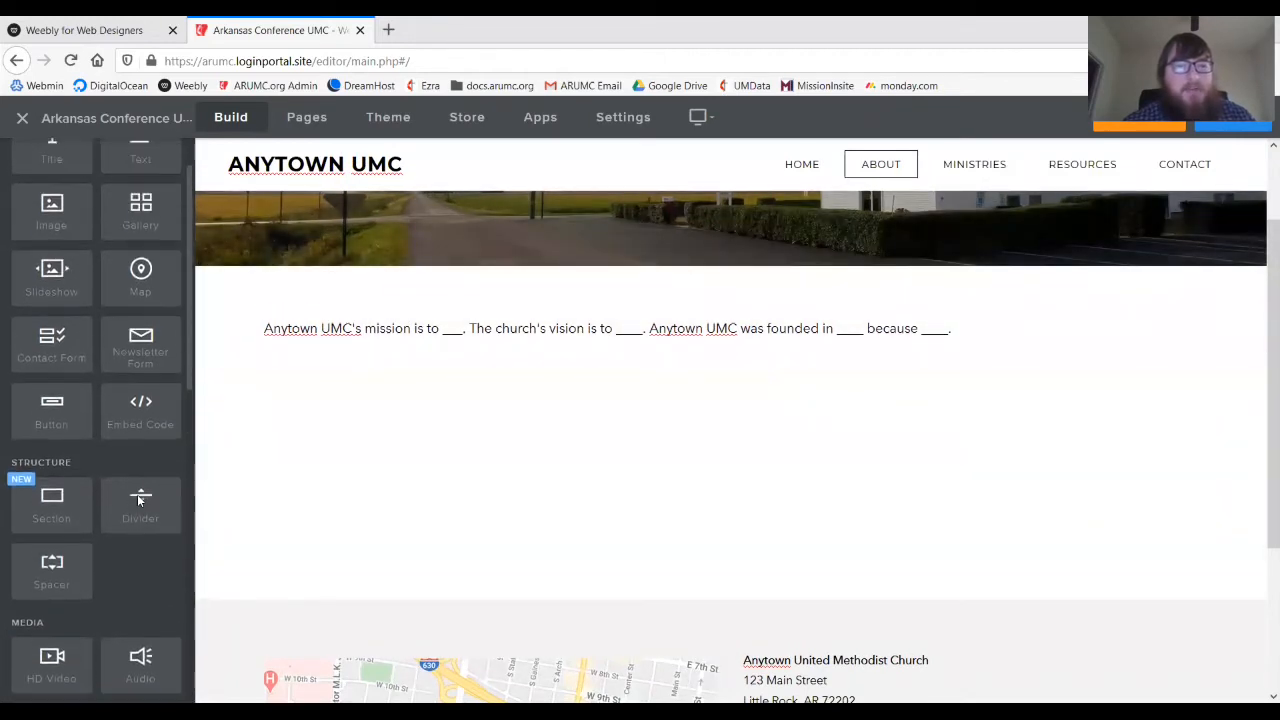
pyautogui.scroll(1, 137, 494)
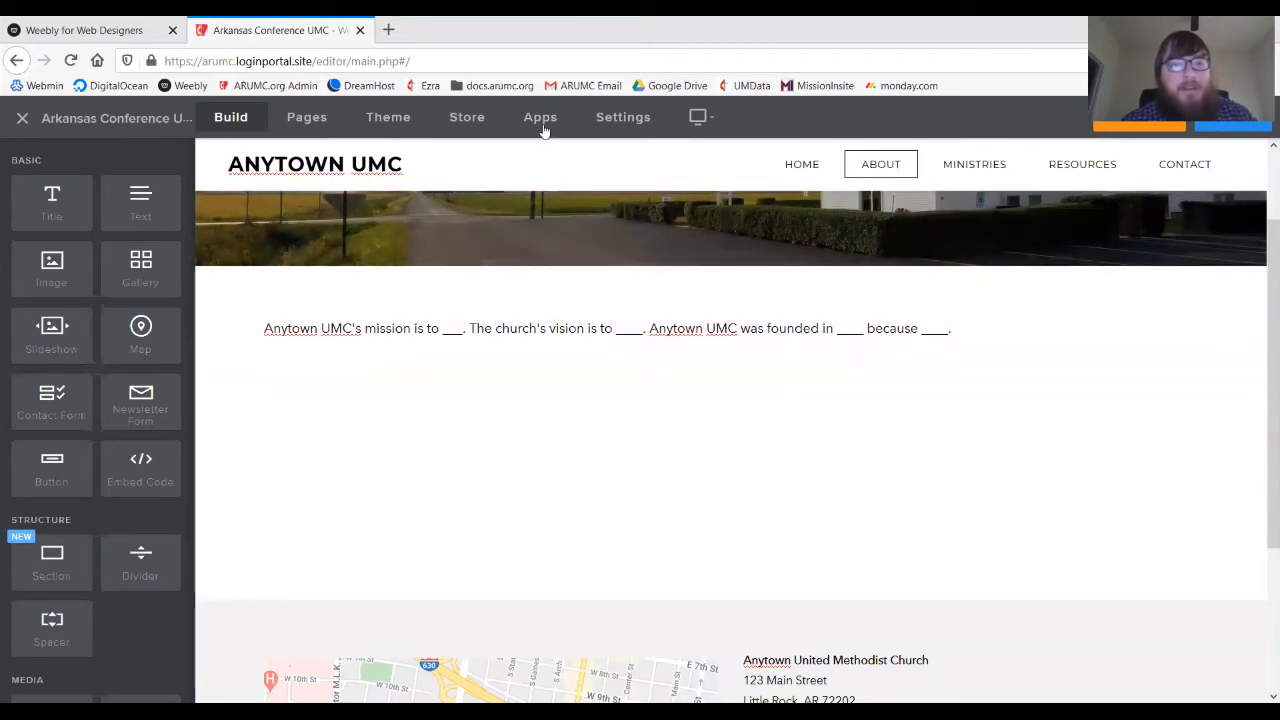
# - Search the App Center for 'team cards'
pyautogui.click(542, 123)
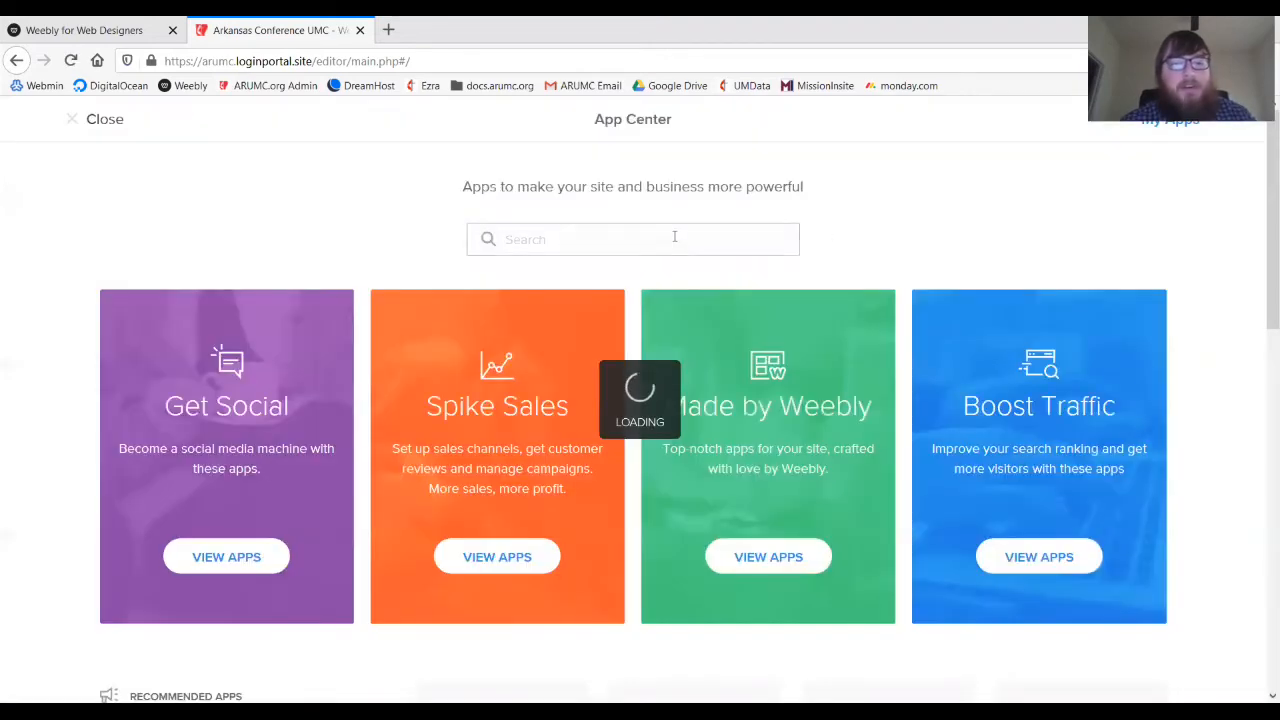
pyautogui.click(674, 236)
pyautogui.write('te')
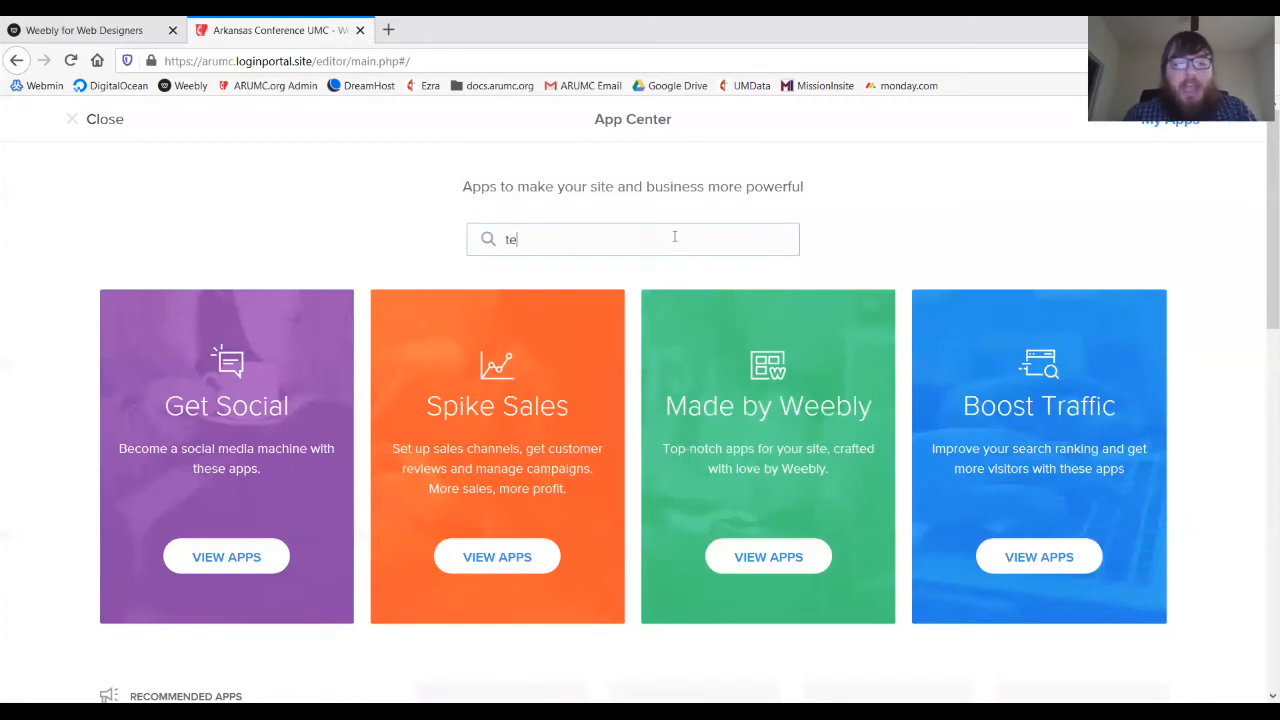
pyautogui.write('am cards')
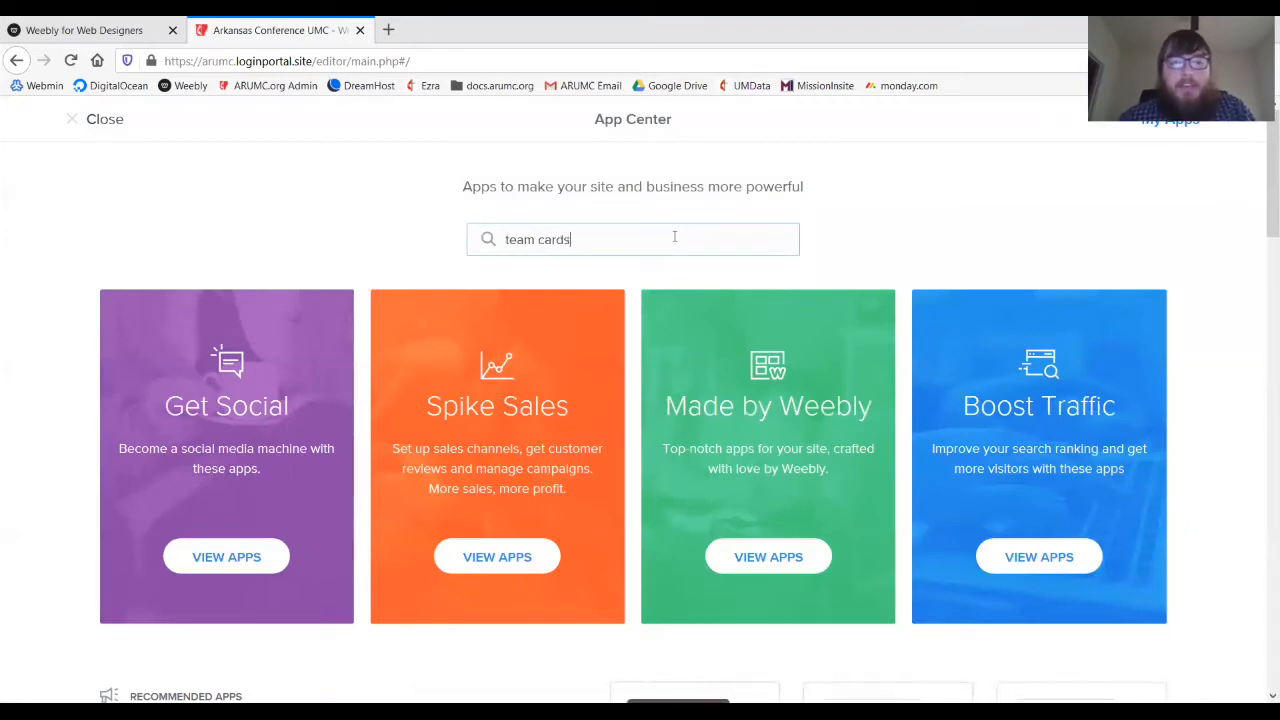
pyautogui.press('Return')
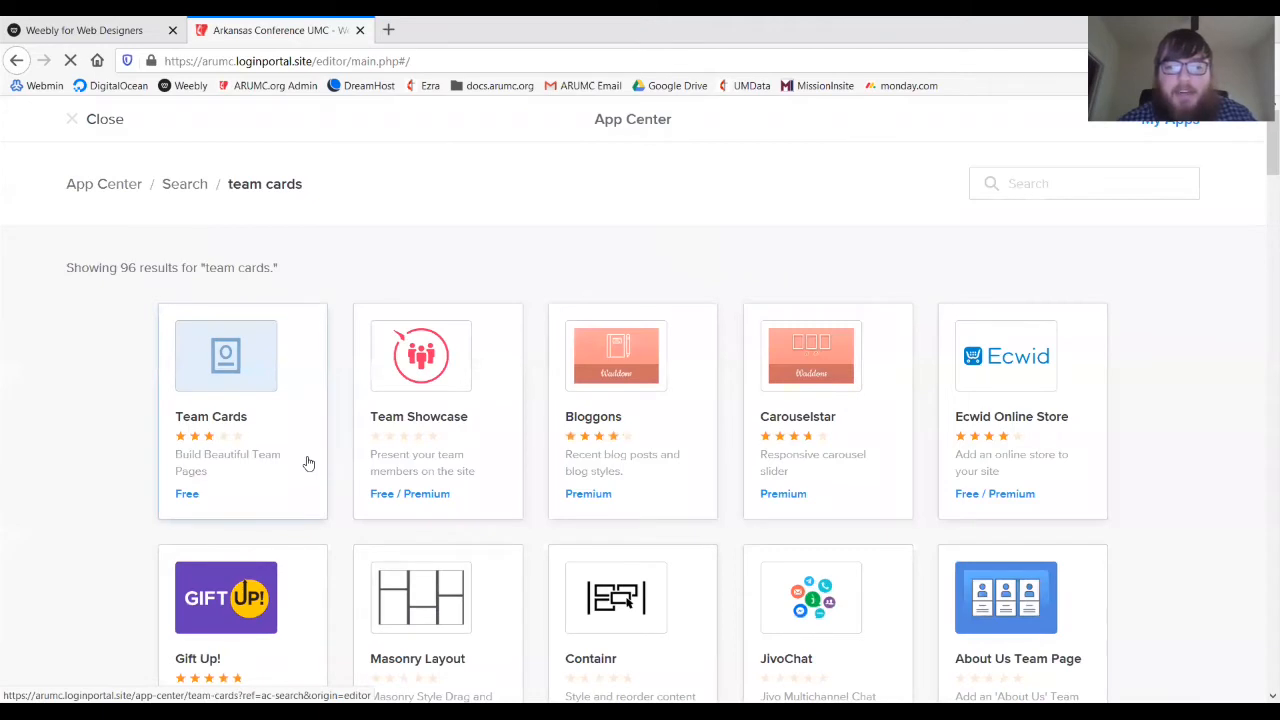
# - Add the free Team Cards app to the site and connect it
pyautogui.click(308, 463)
pyautogui.click(898, 630)
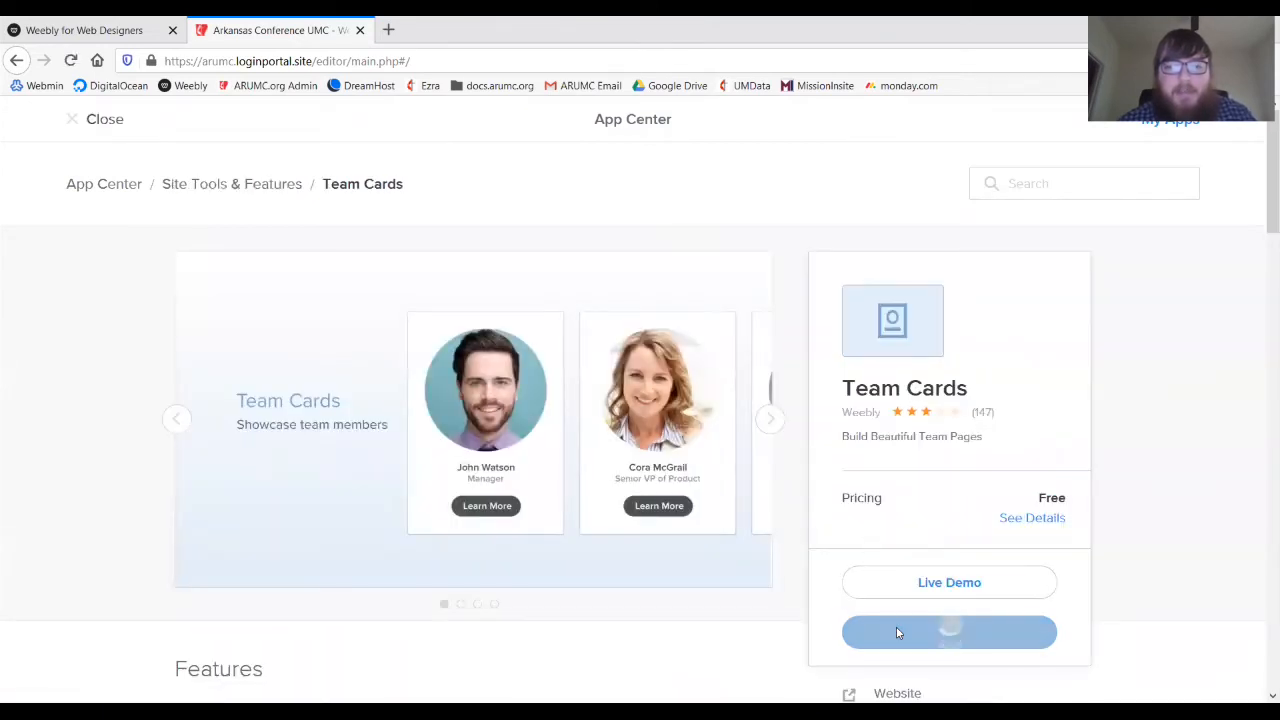
pyautogui.click(834, 217)
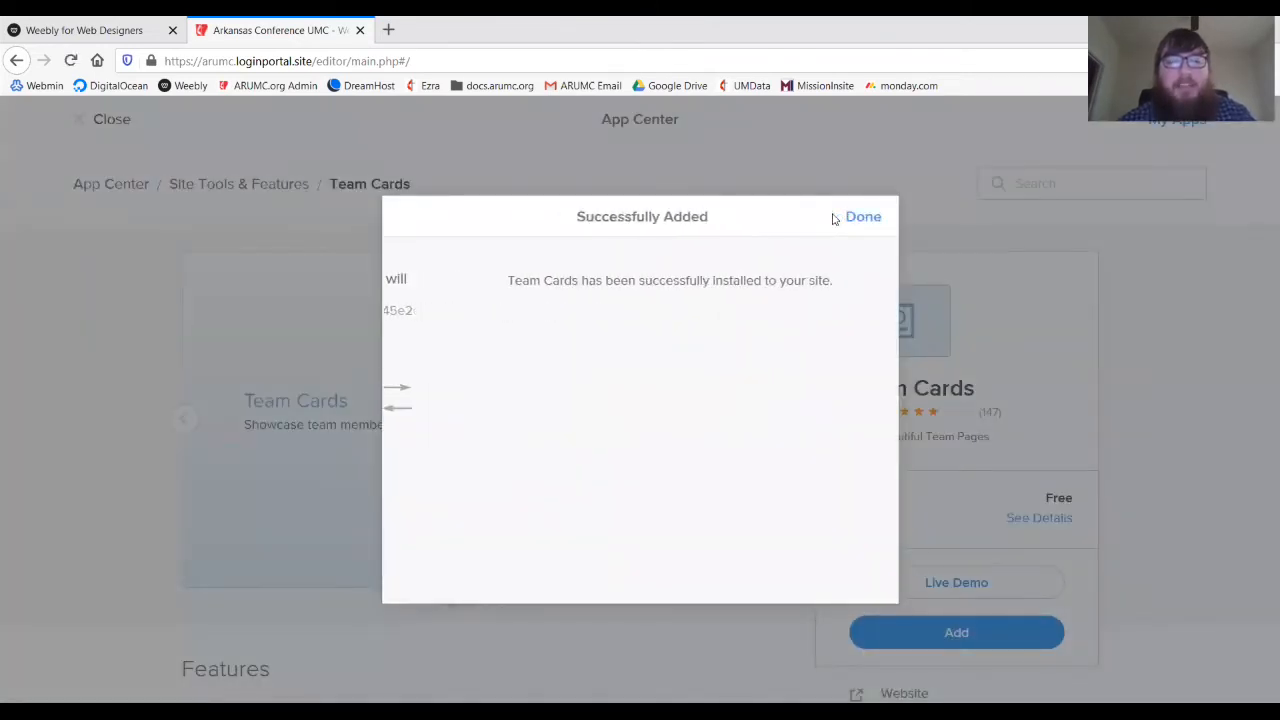
pyautogui.click(848, 217)
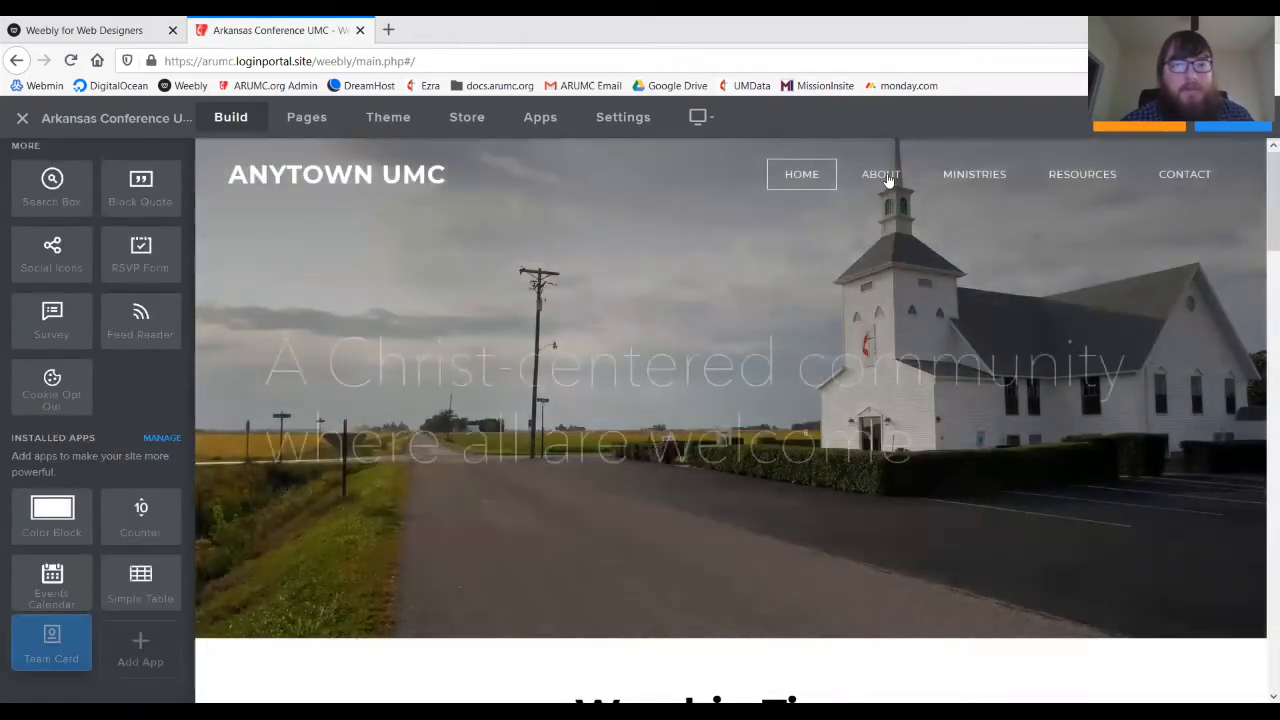
pyautogui.click(541, 120)
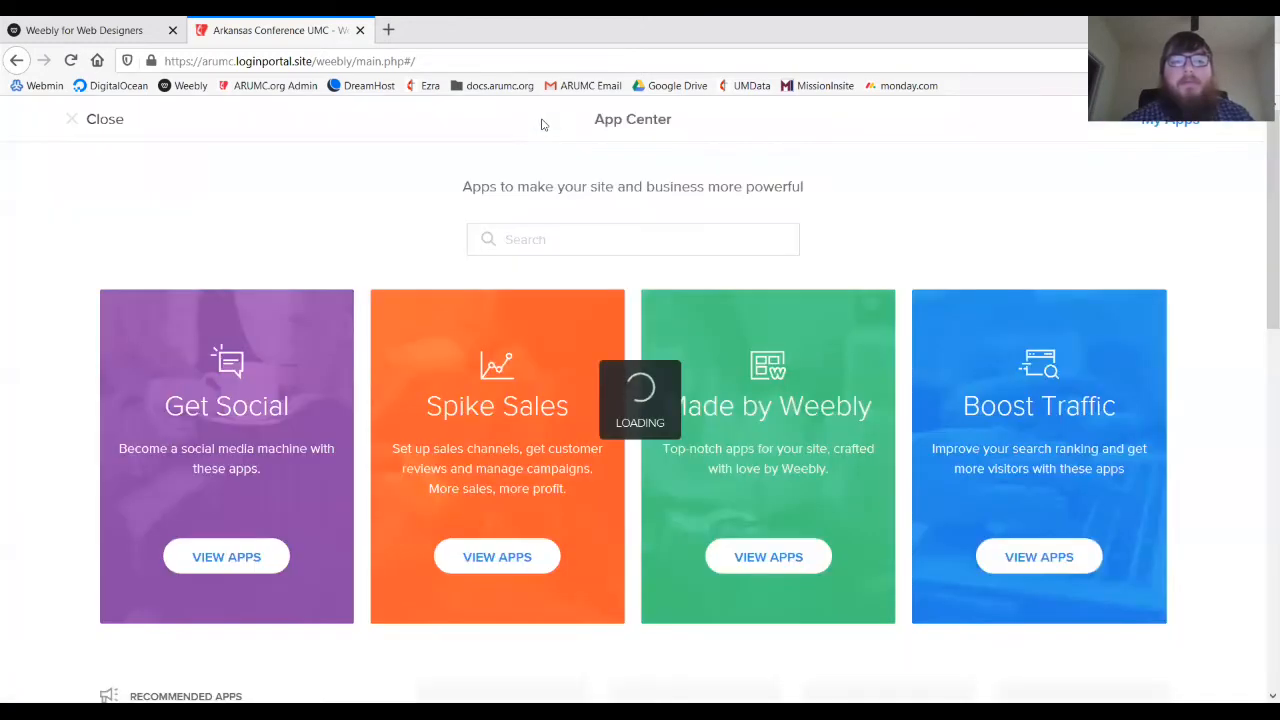
pyautogui.scroll(-1, 648, 481)
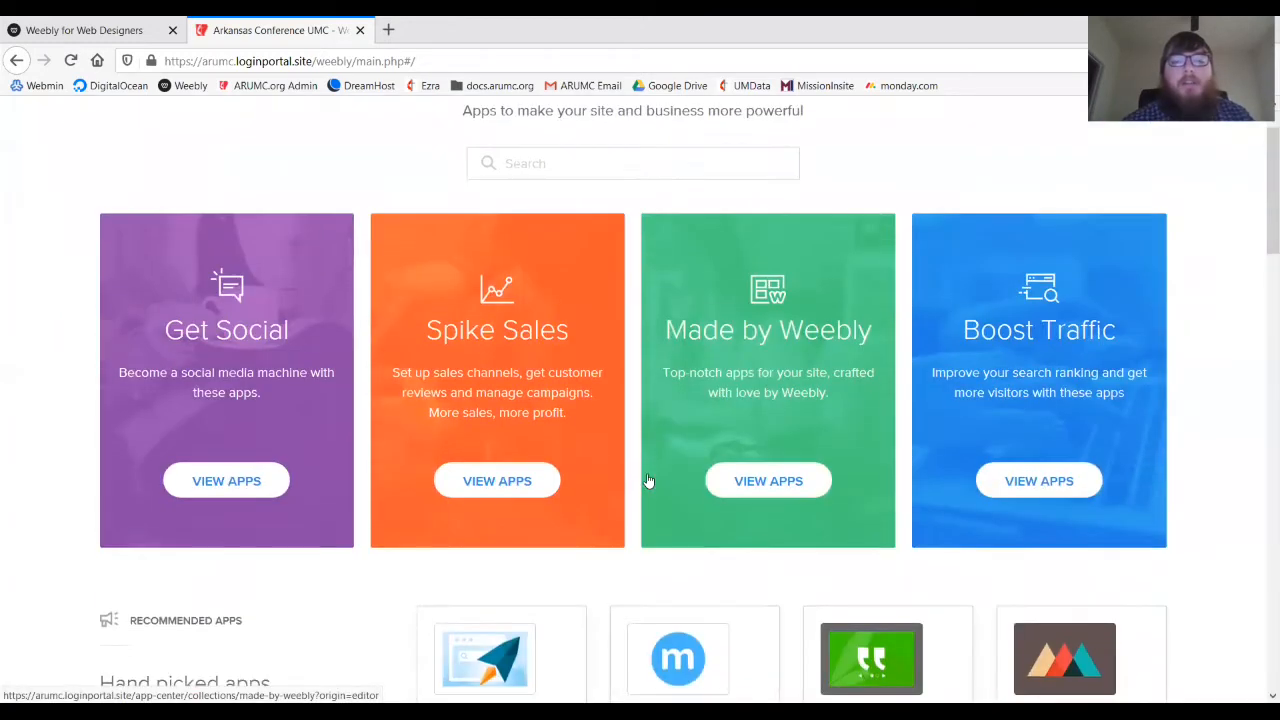
pyautogui.scroll(-2, 648, 481)
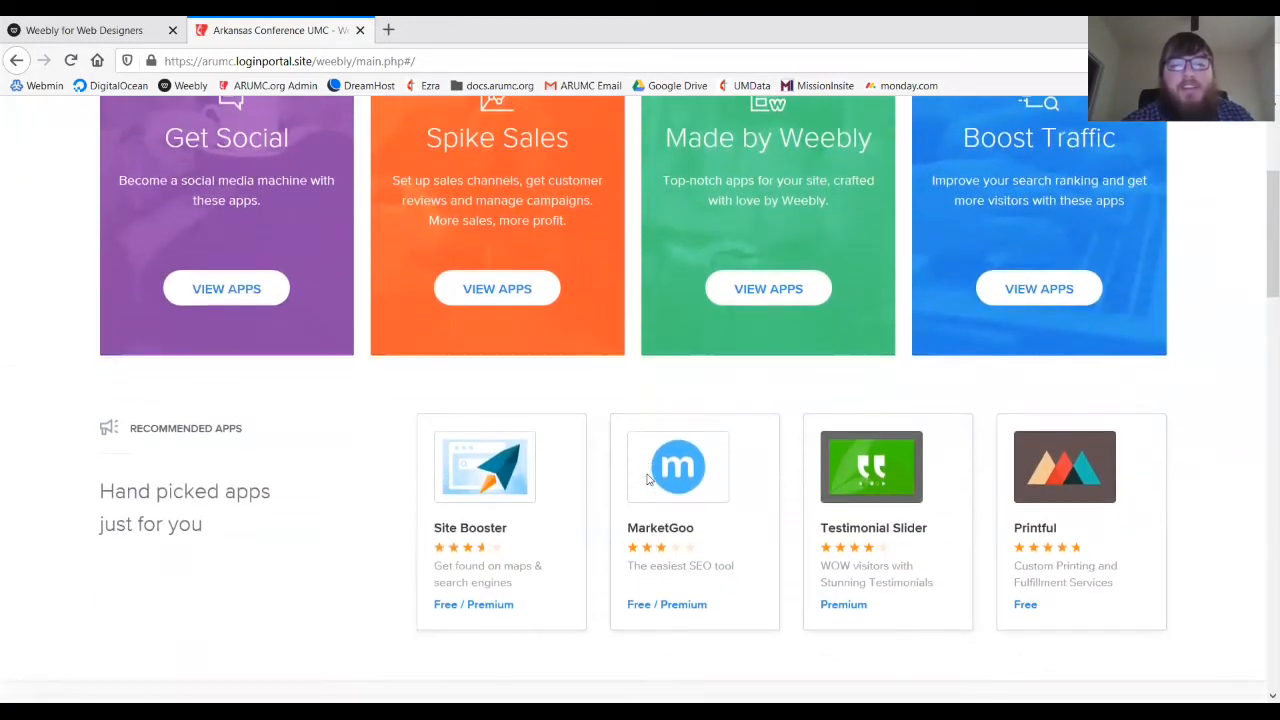
pyautogui.scroll(-1, 648, 481)
pyautogui.scroll(2, 648, 481)
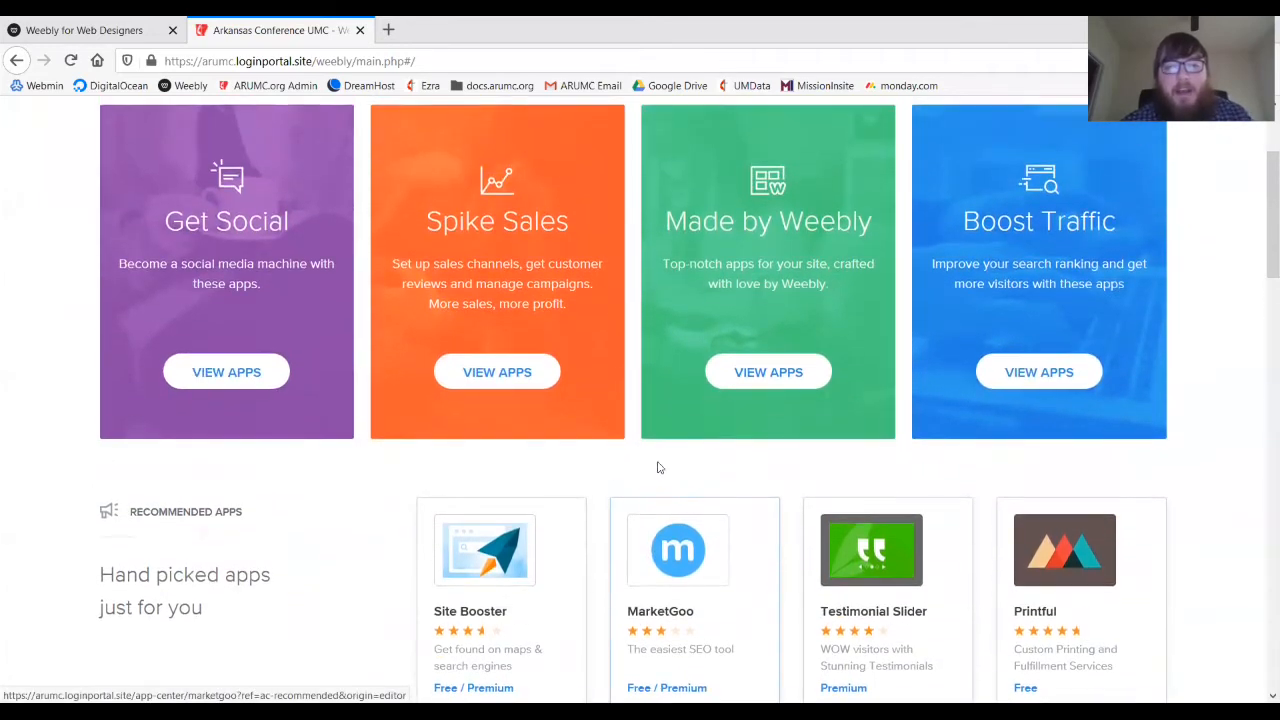
pyautogui.click(850, 232)
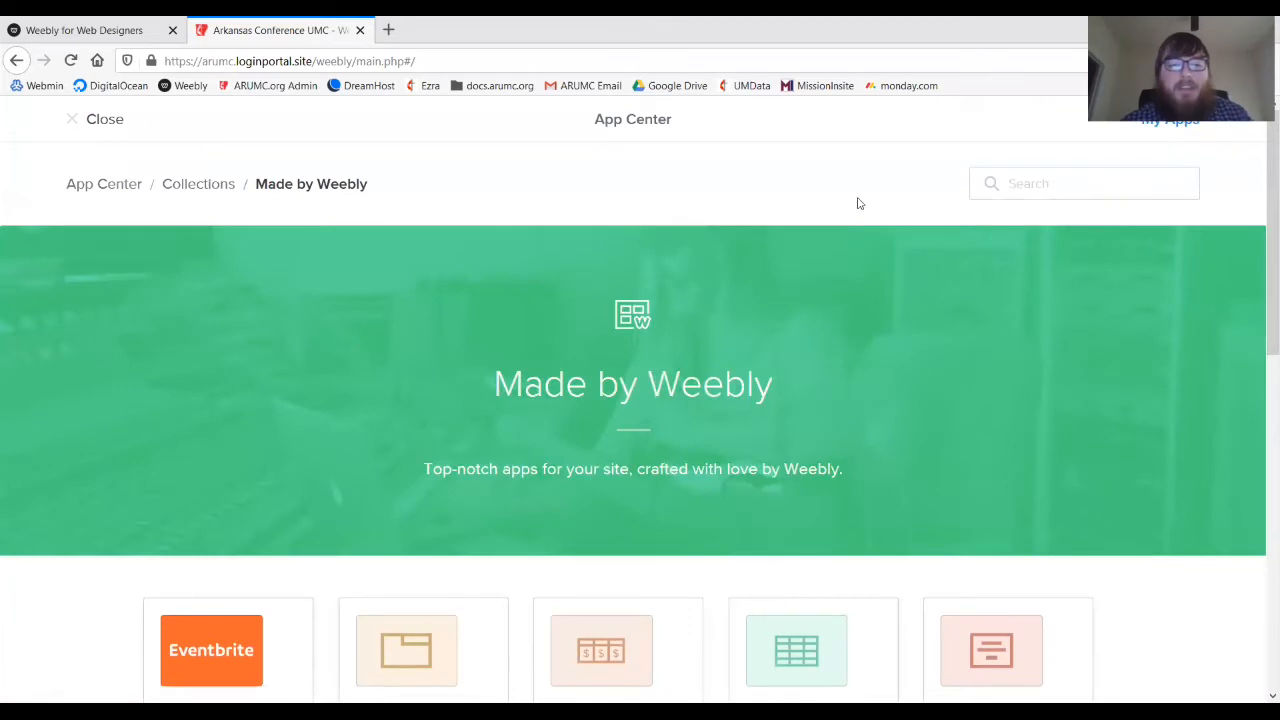
pyautogui.scroll(-3, 857, 203)
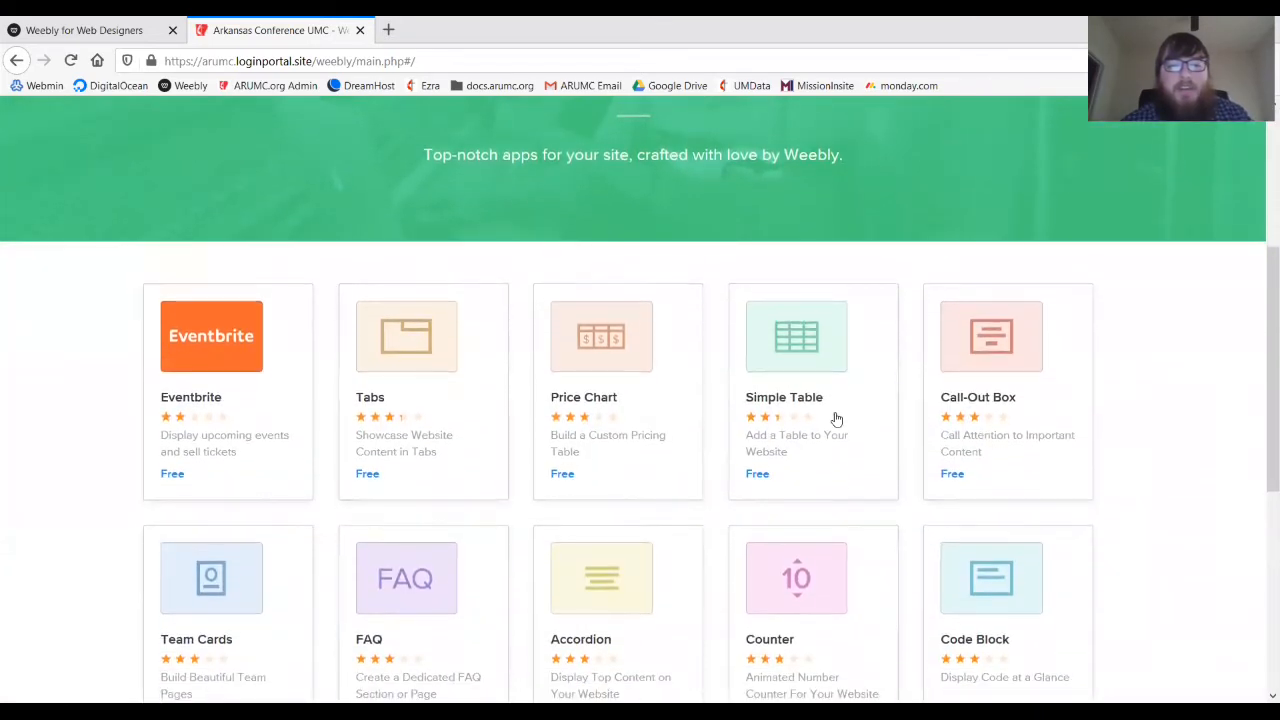
pyautogui.scroll(-2, 840, 443)
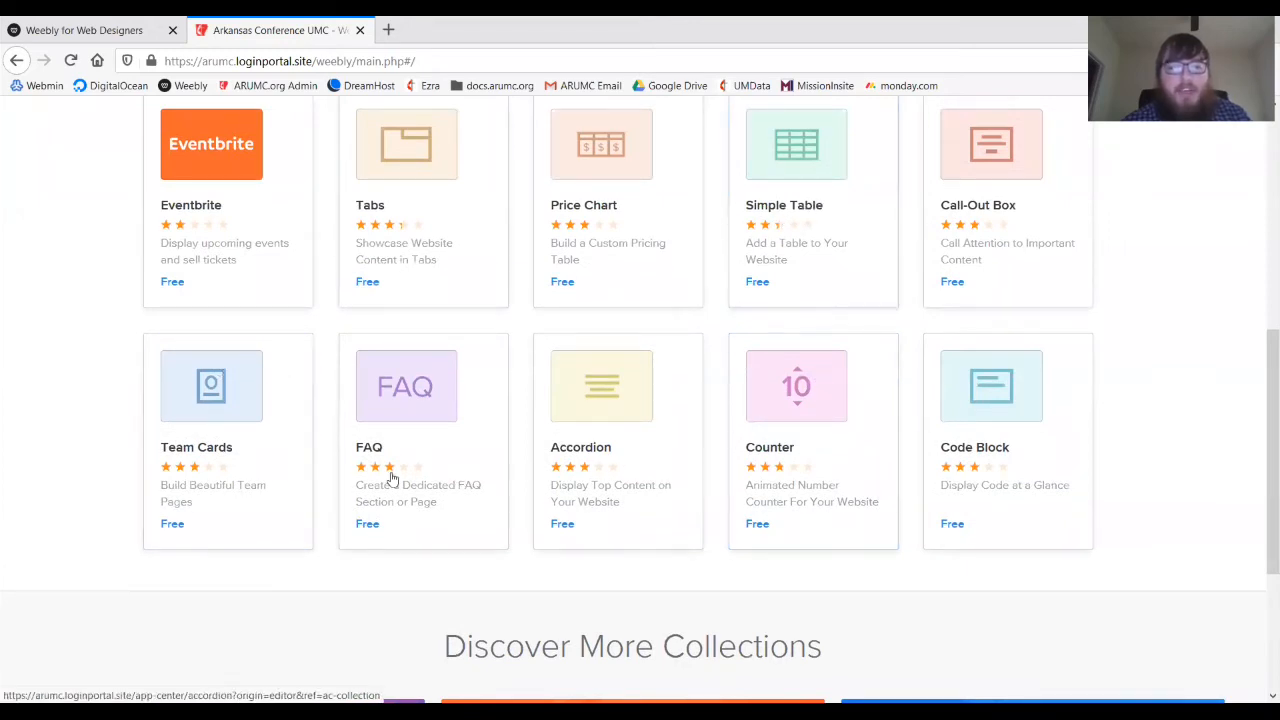
pyautogui.scroll(1, 386, 438)
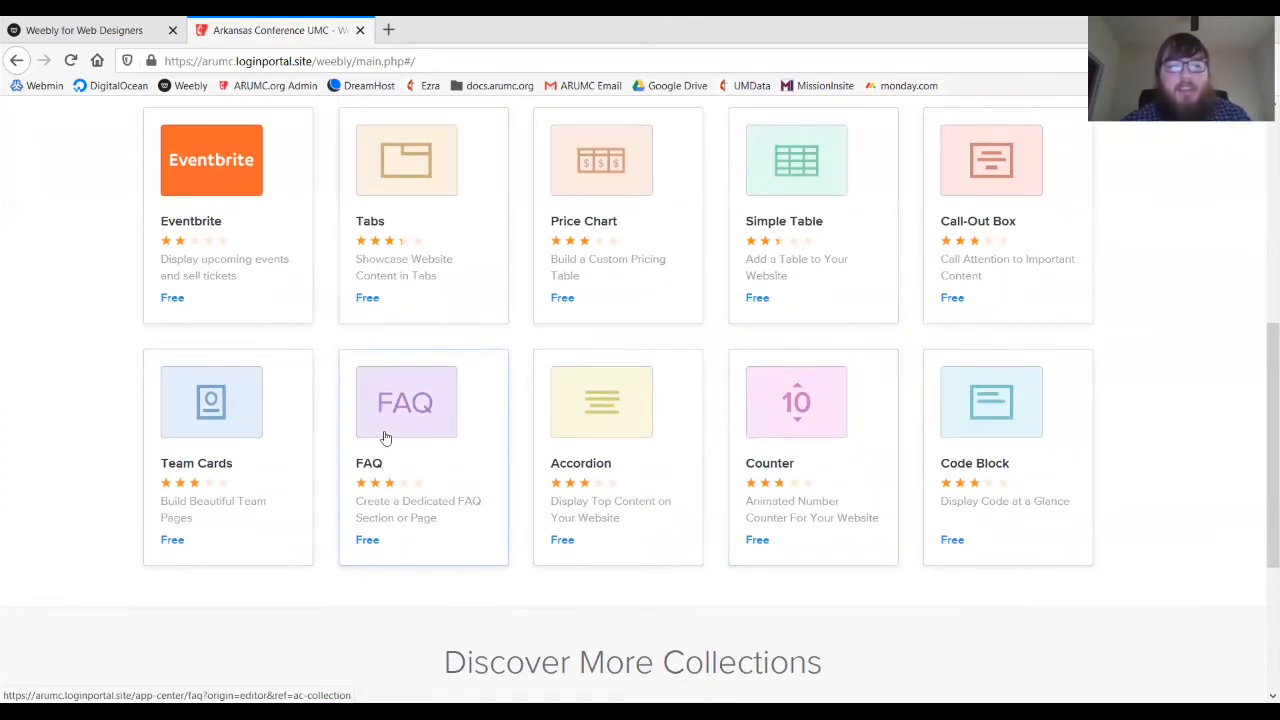
pyautogui.scroll(5, 386, 434)
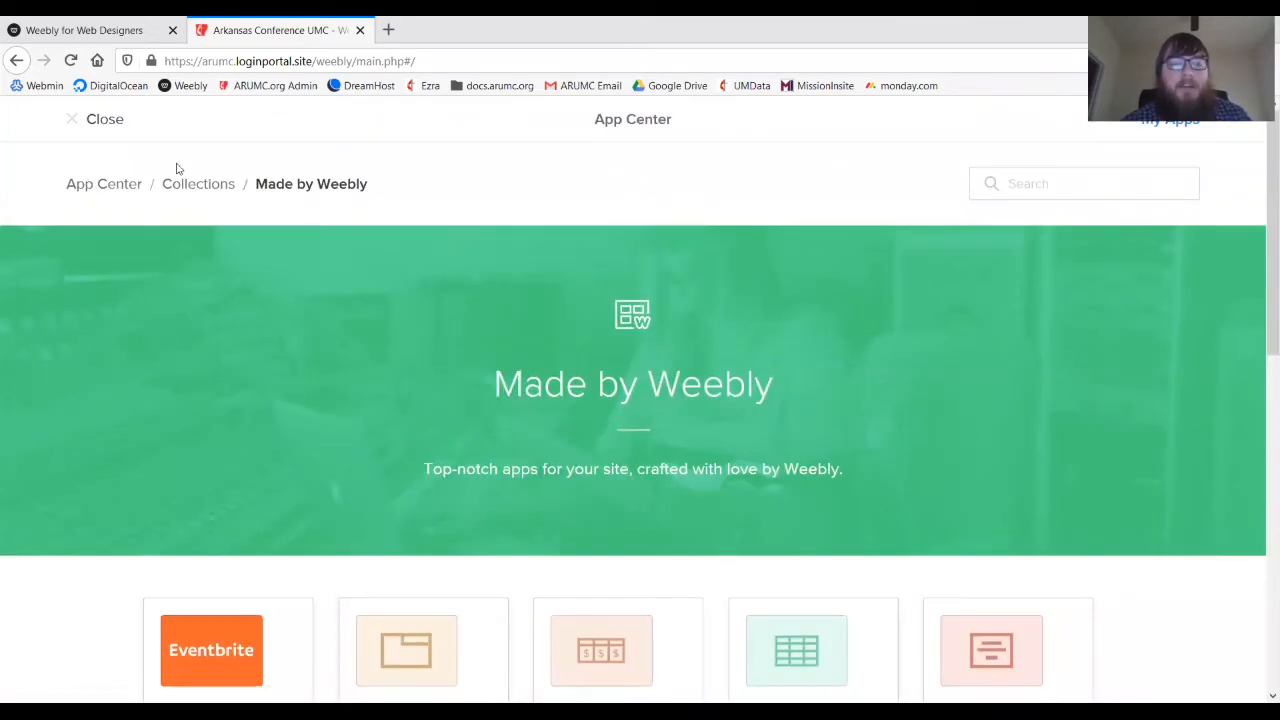
pyautogui.click(110, 120)
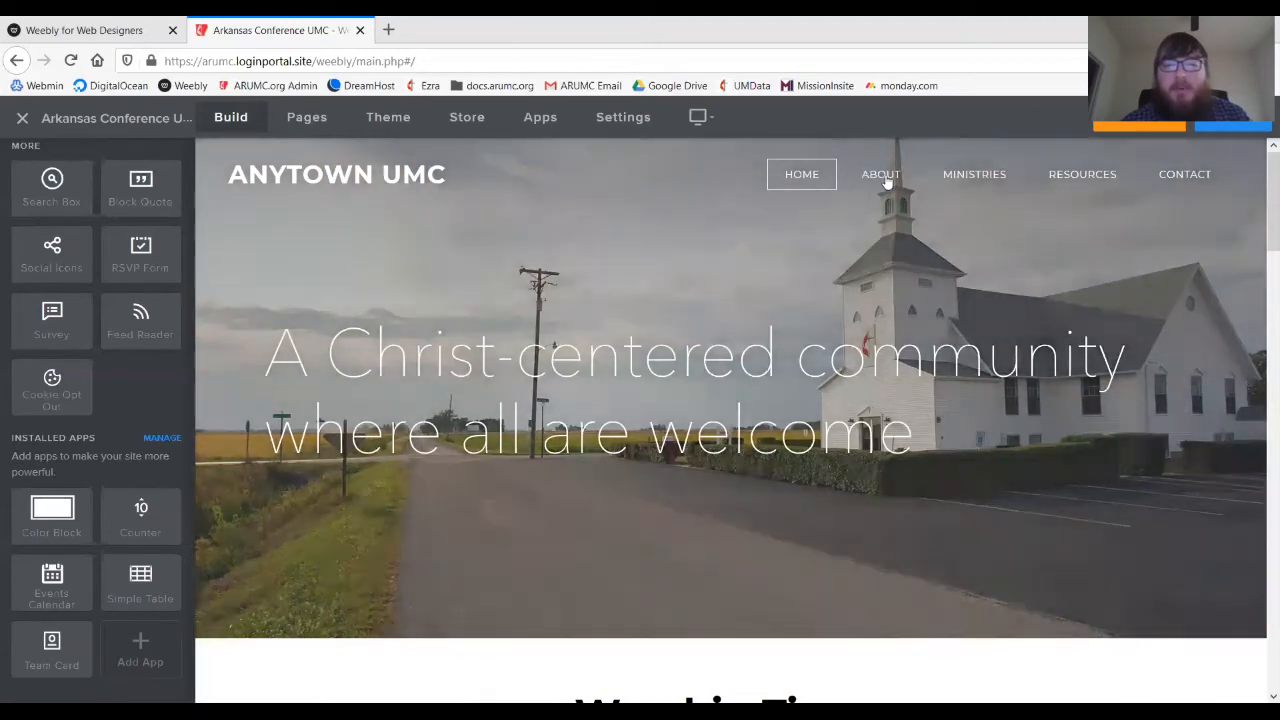
# - On the About page, drop a Team Card below the mission text and select its placeholder image
pyautogui.click(884, 176)
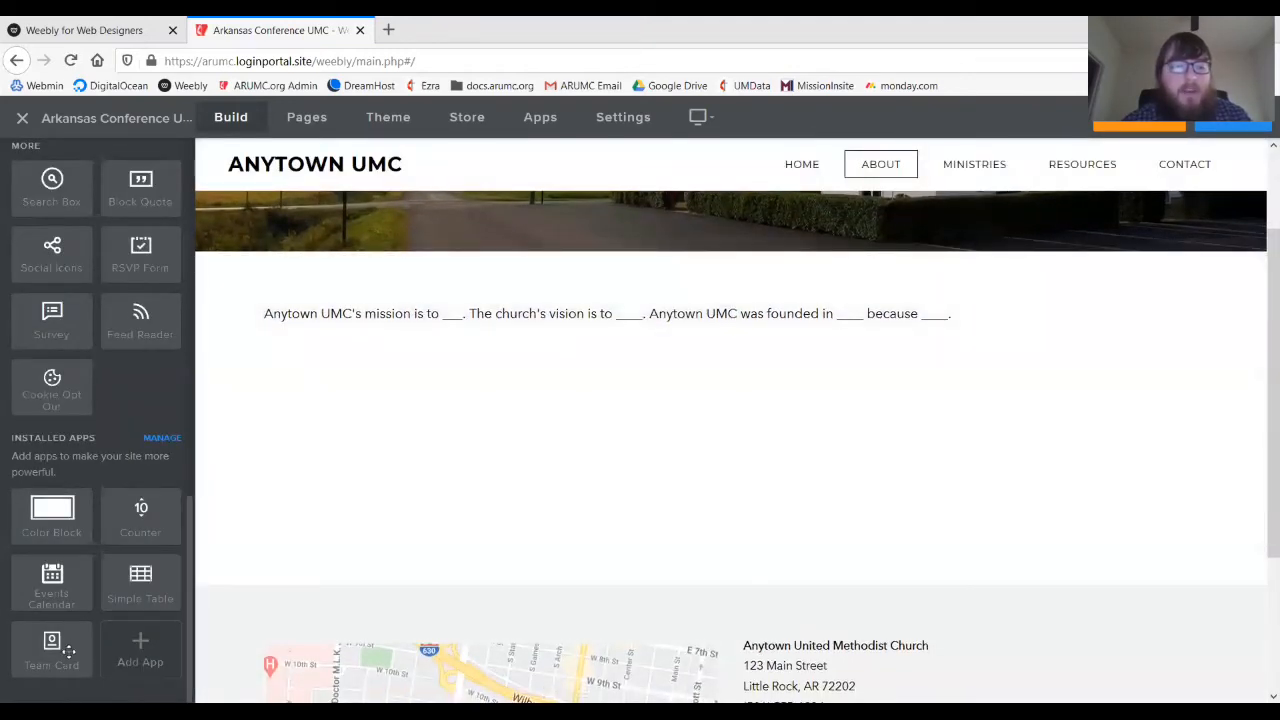
pyautogui.moveTo(70, 650); pyautogui.dragTo(340, 512)
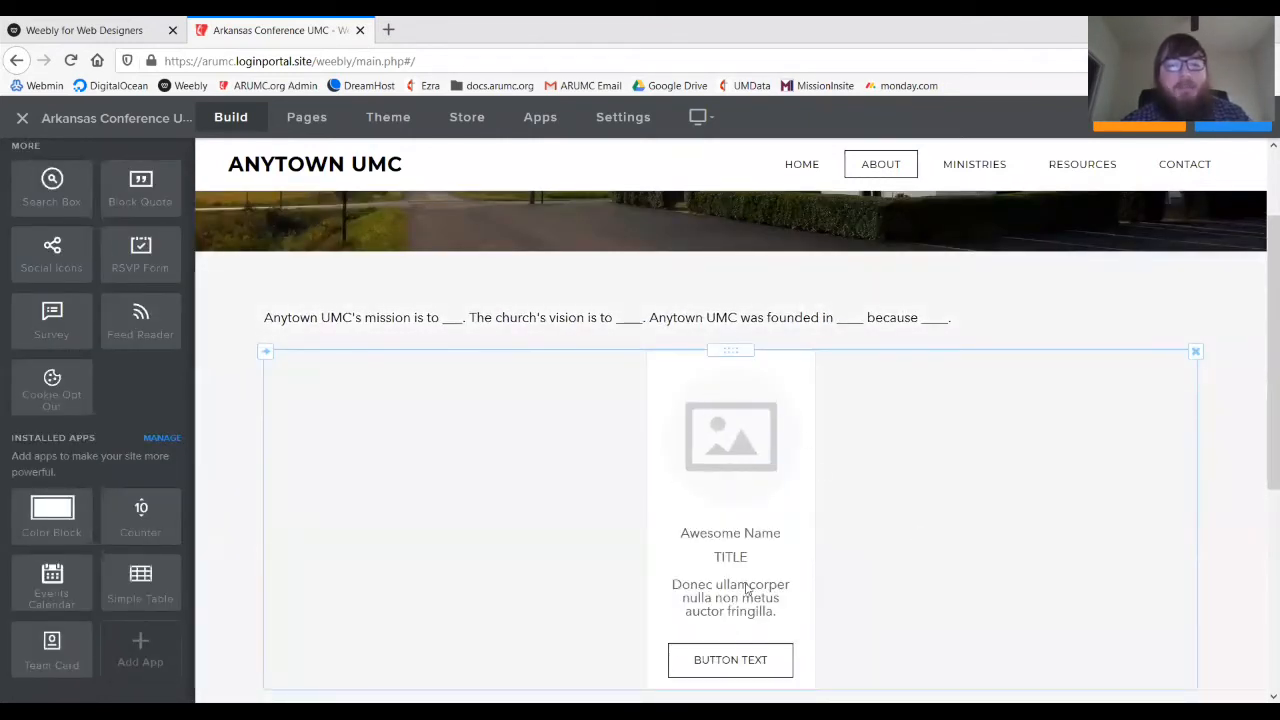
pyautogui.scroll(10, 80, 250)
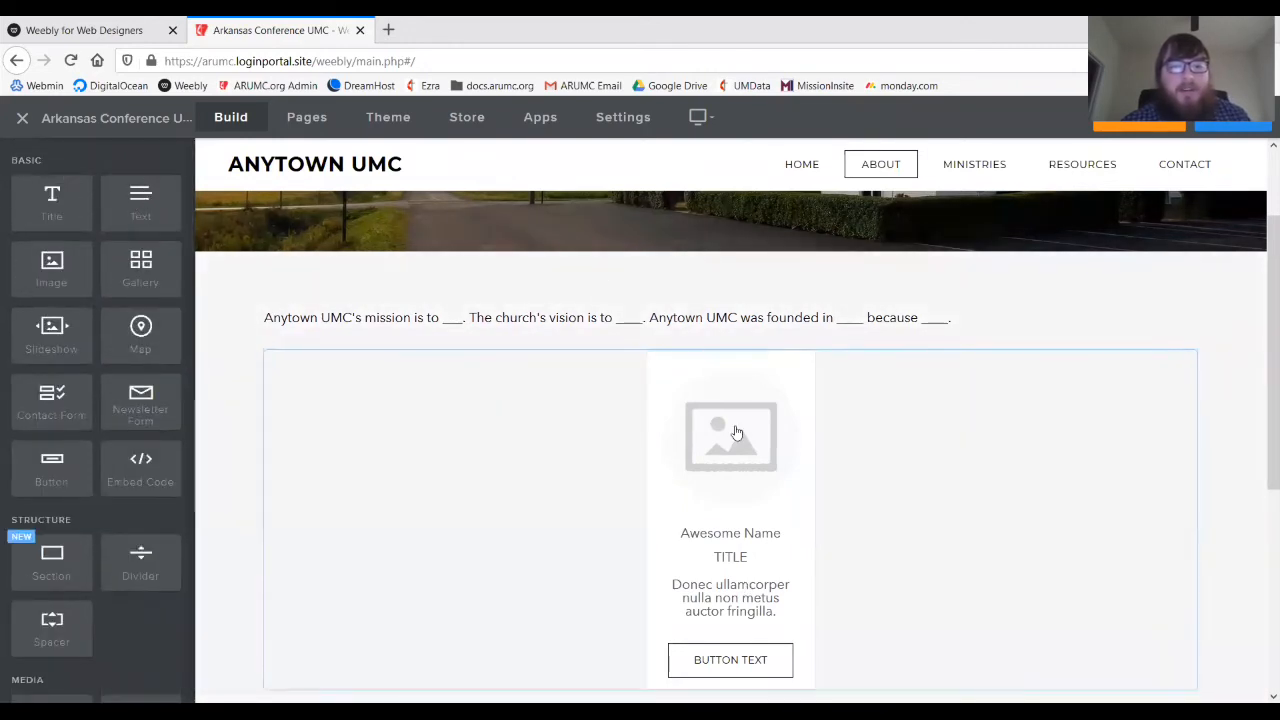
pyautogui.click(735, 440)
# - Browse Downloads, Documents, Pictures and Desktop for a card photo, then cancel without choosing one
pyautogui.click(729, 461)
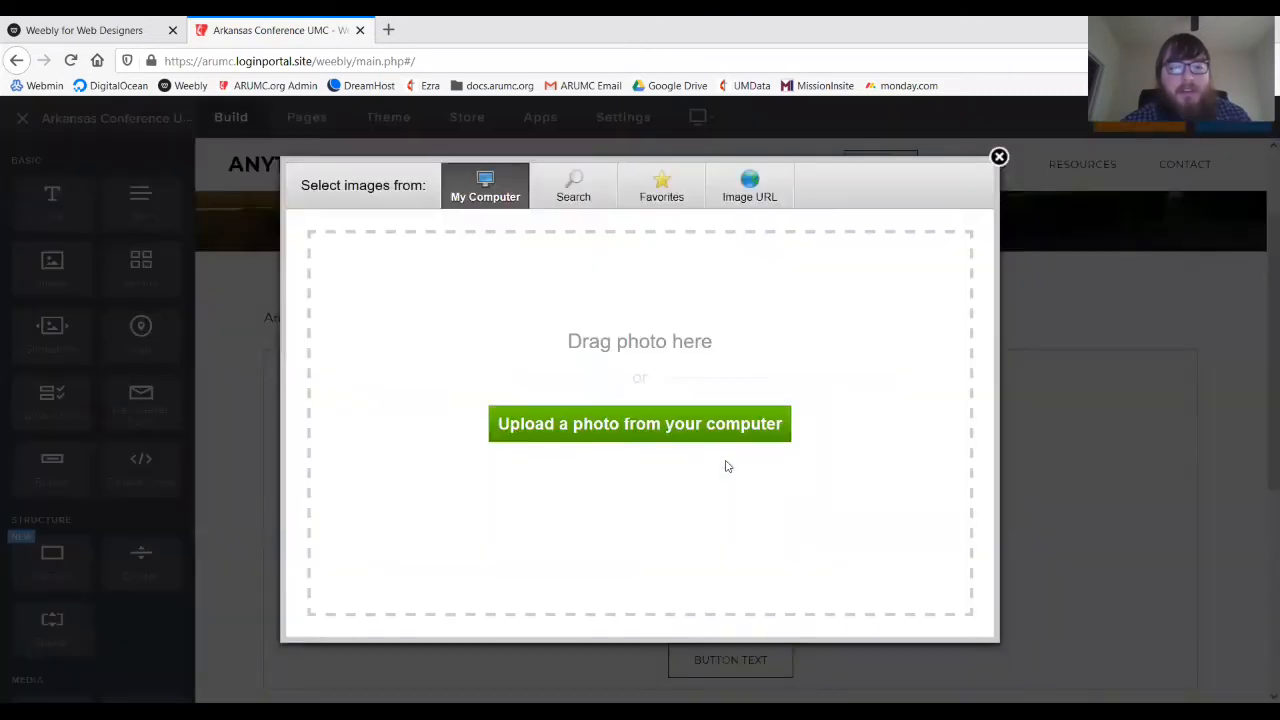
pyautogui.click(713, 437)
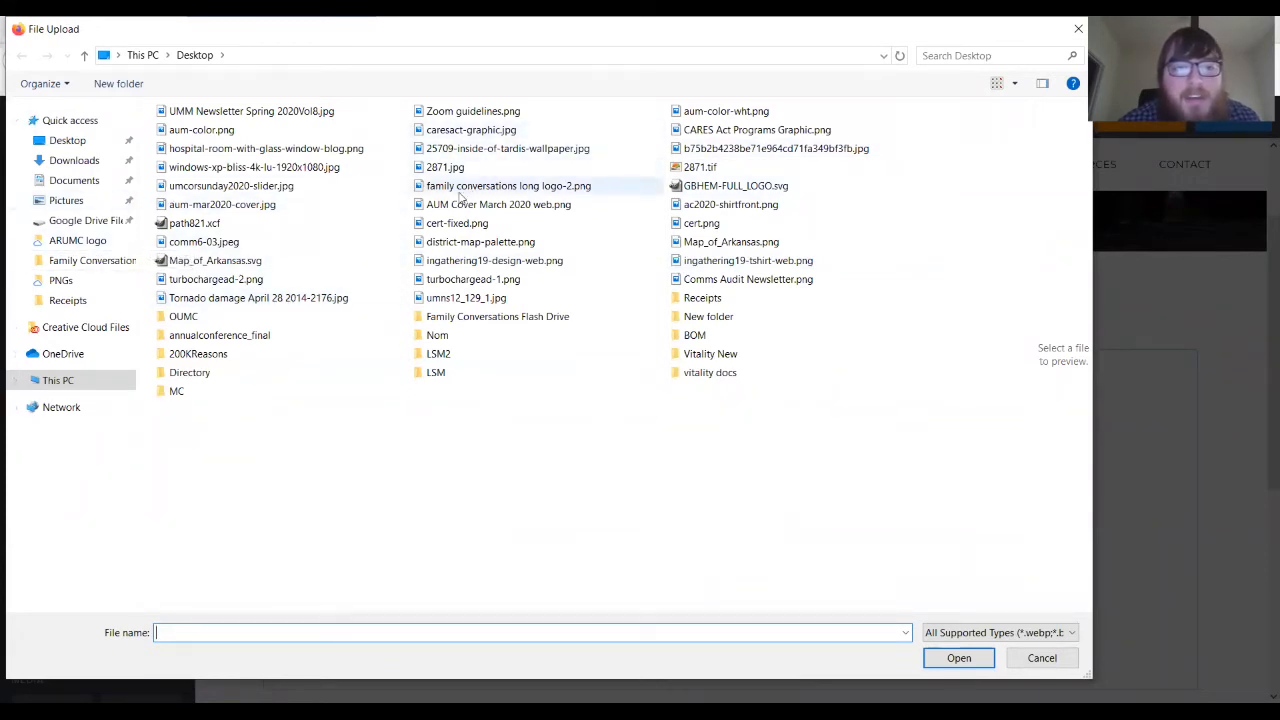
pyautogui.click(90, 162)
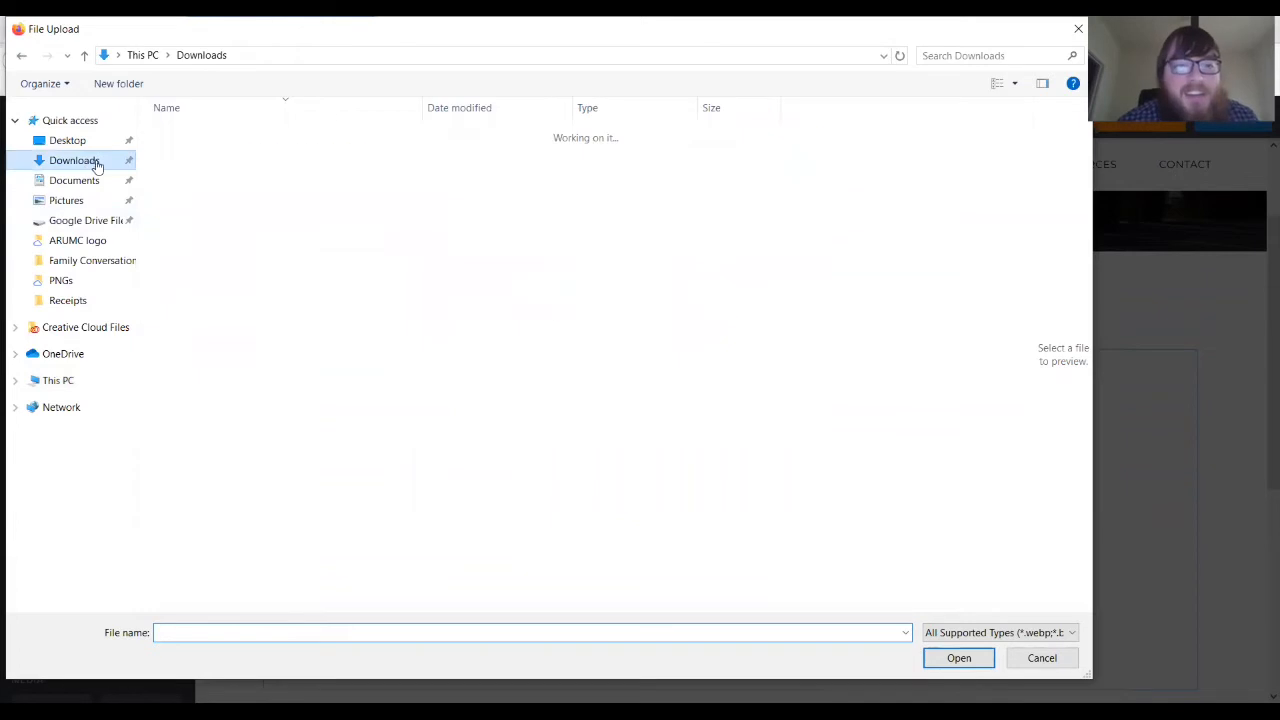
pyautogui.click(240, 107)
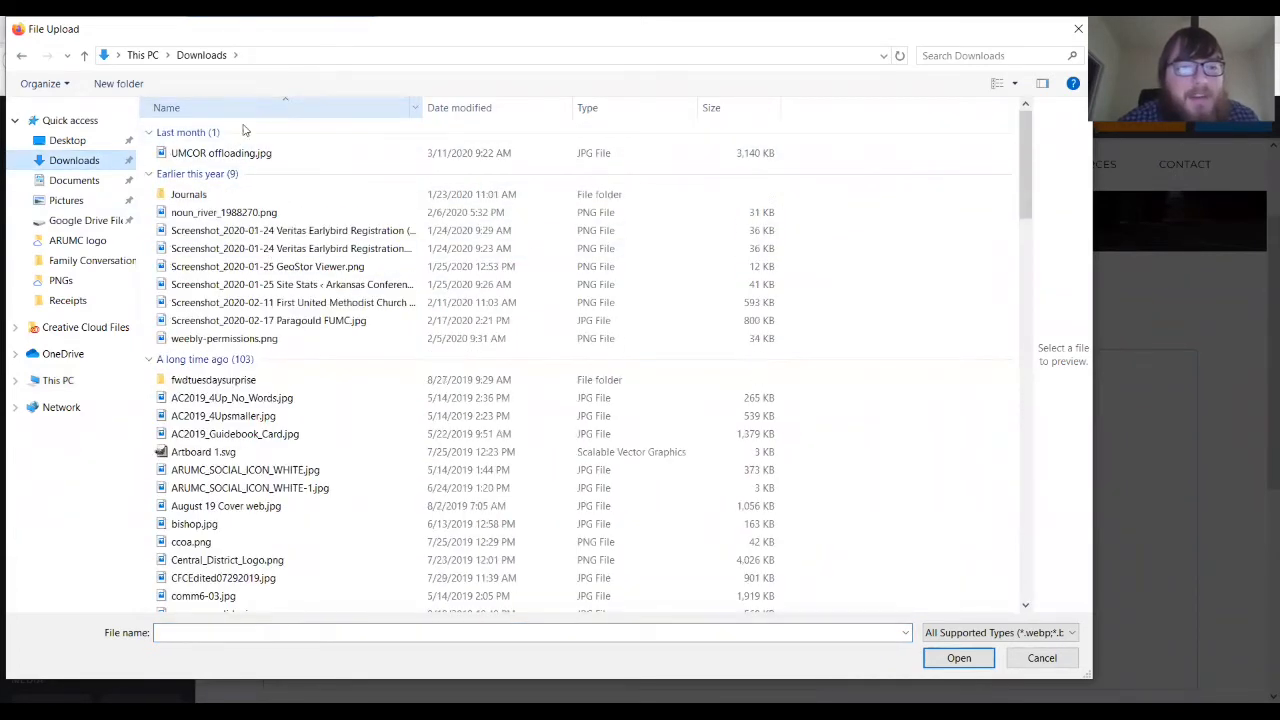
pyautogui.click(75, 184)
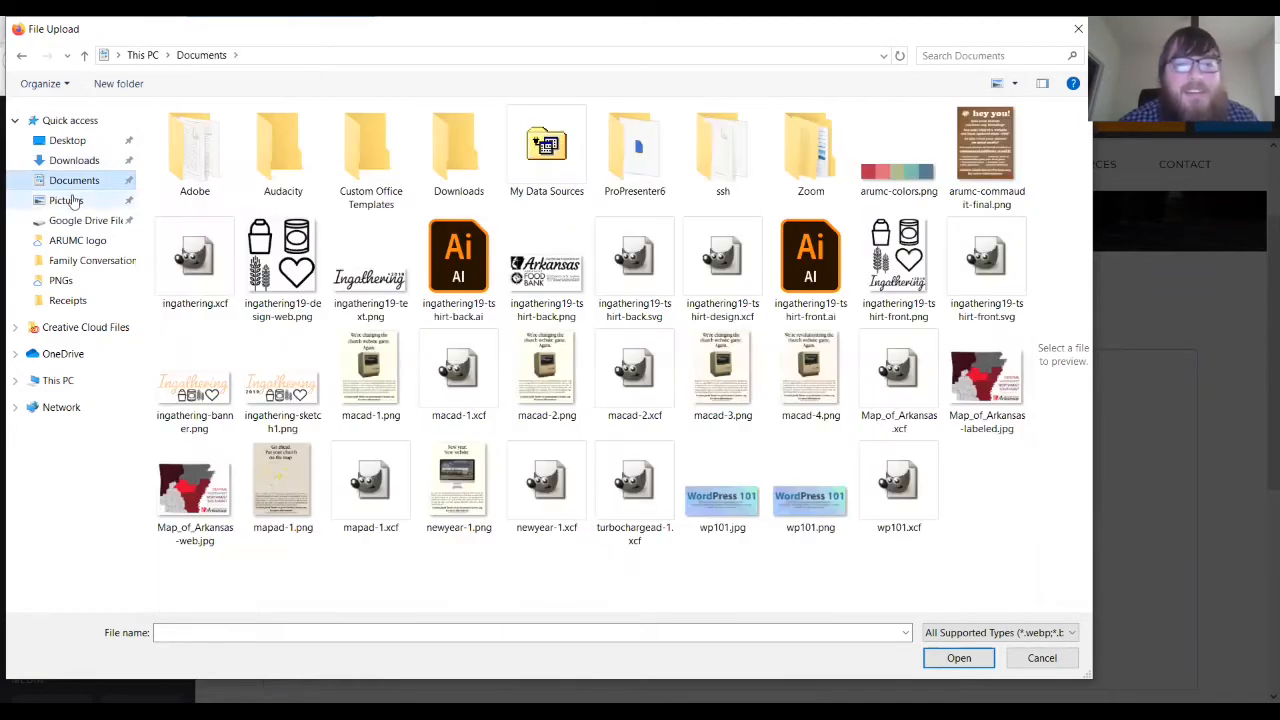
pyautogui.click(66, 199)
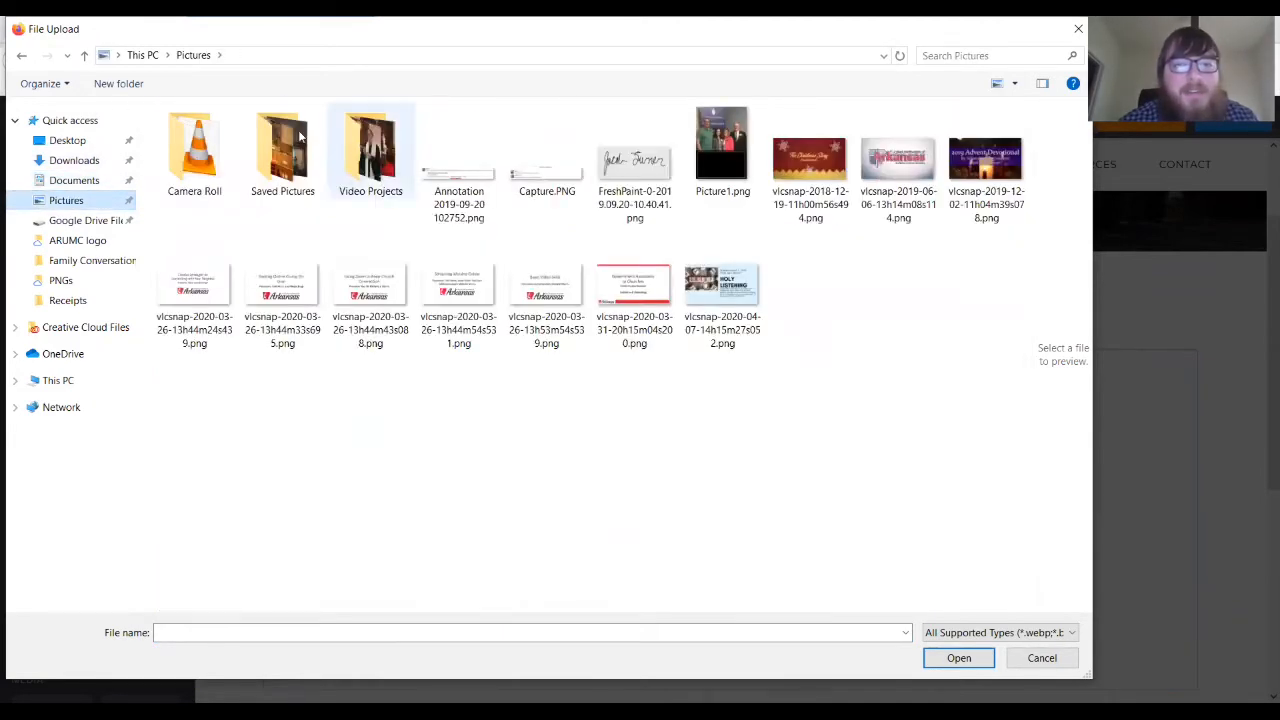
pyautogui.click(62, 144)
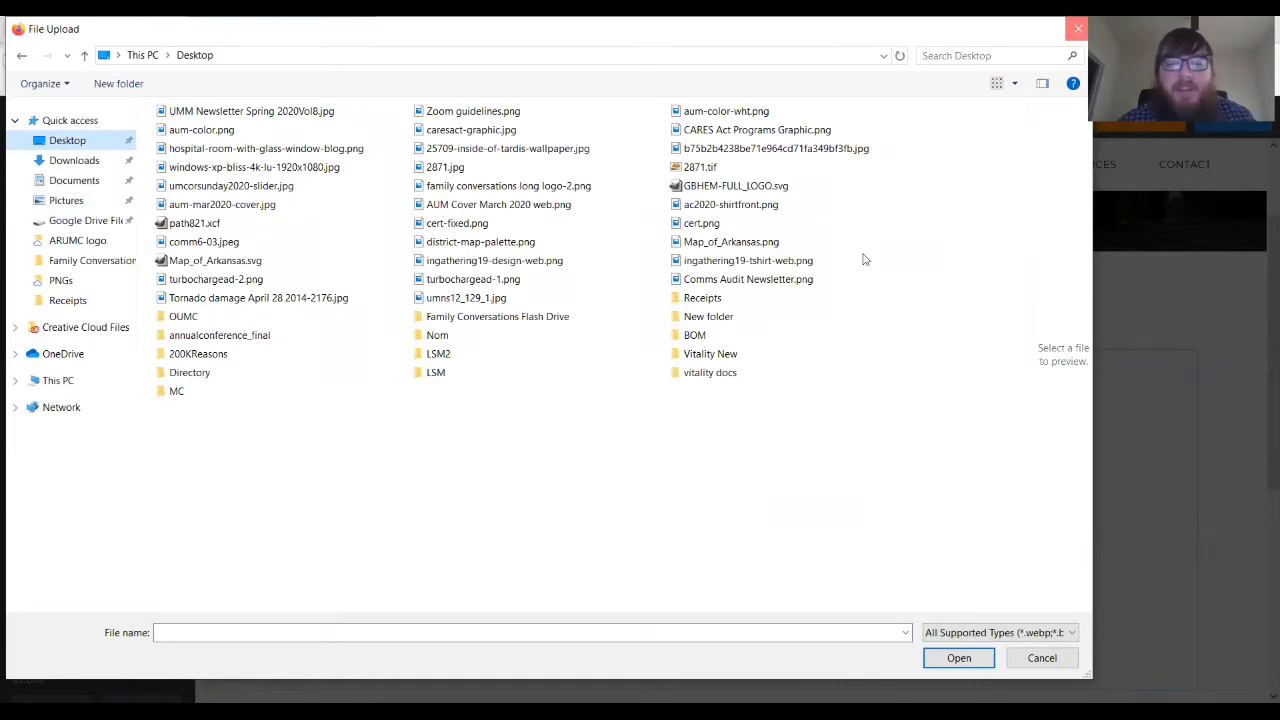
pyautogui.click(1077, 28)
pyautogui.click(1002, 160)
# - Enter the staff member's name on the card's name line
pyautogui.click(733, 560)
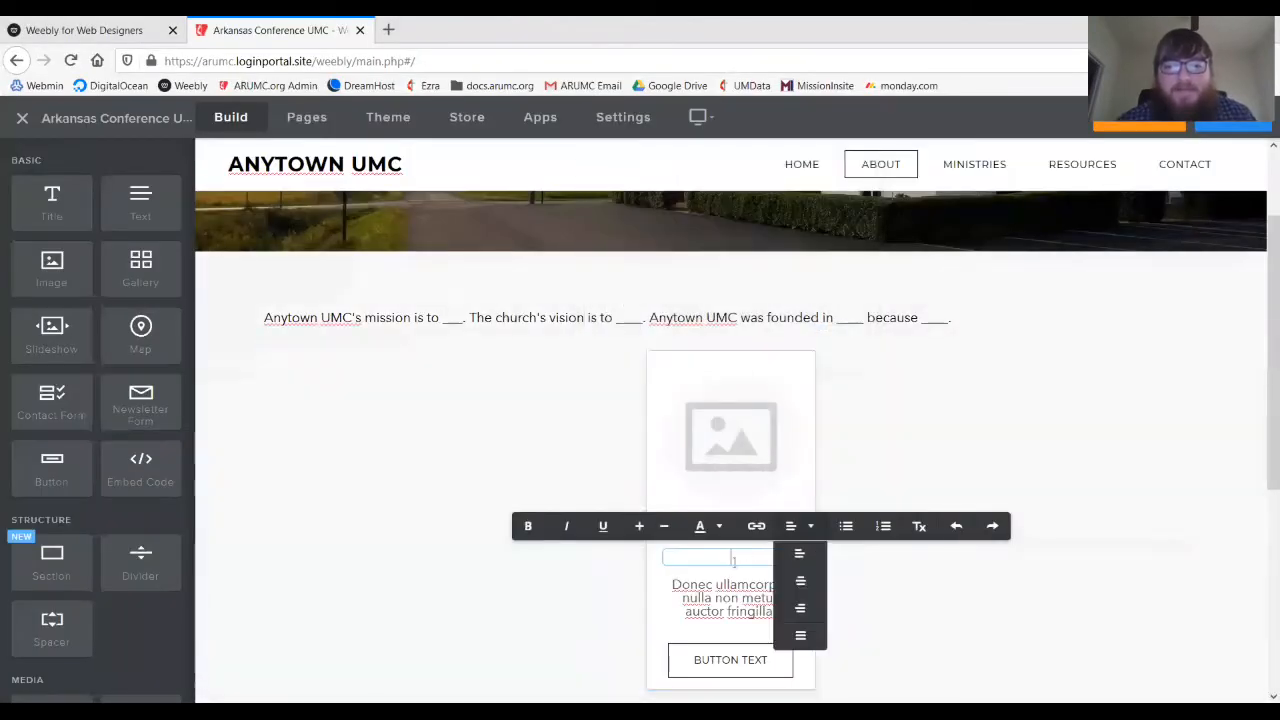
pyautogui.click(761, 532)
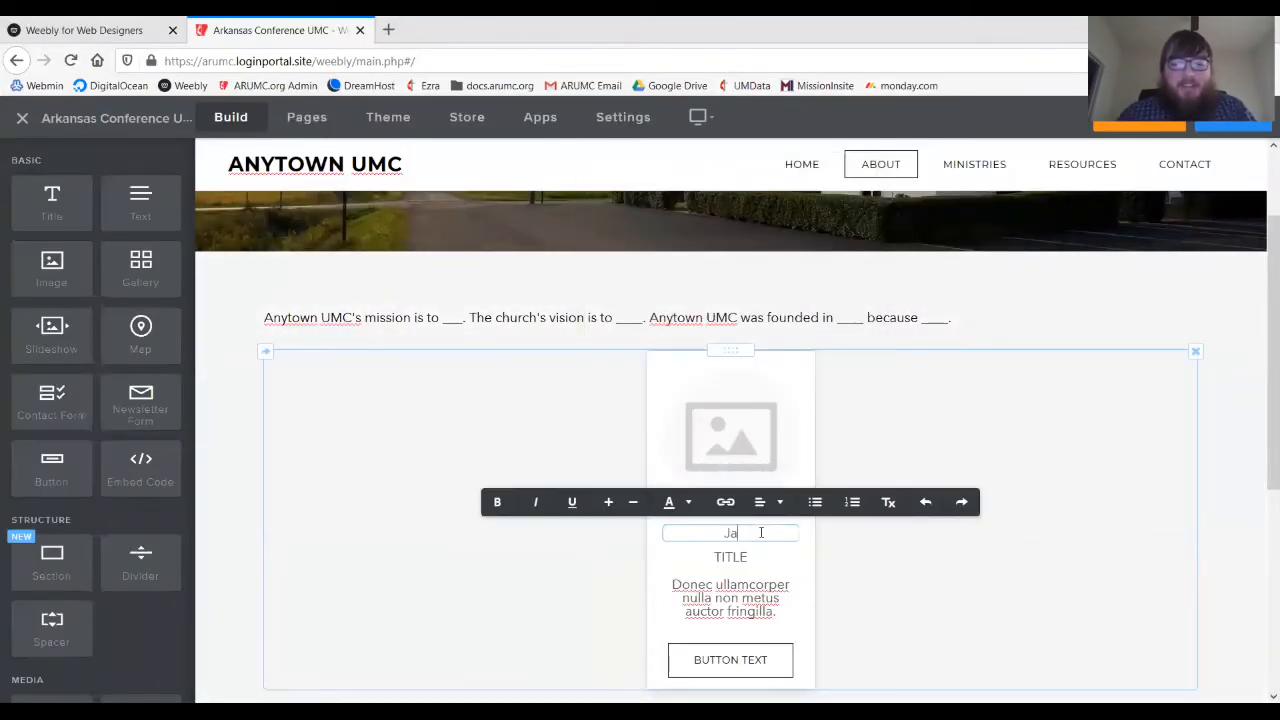
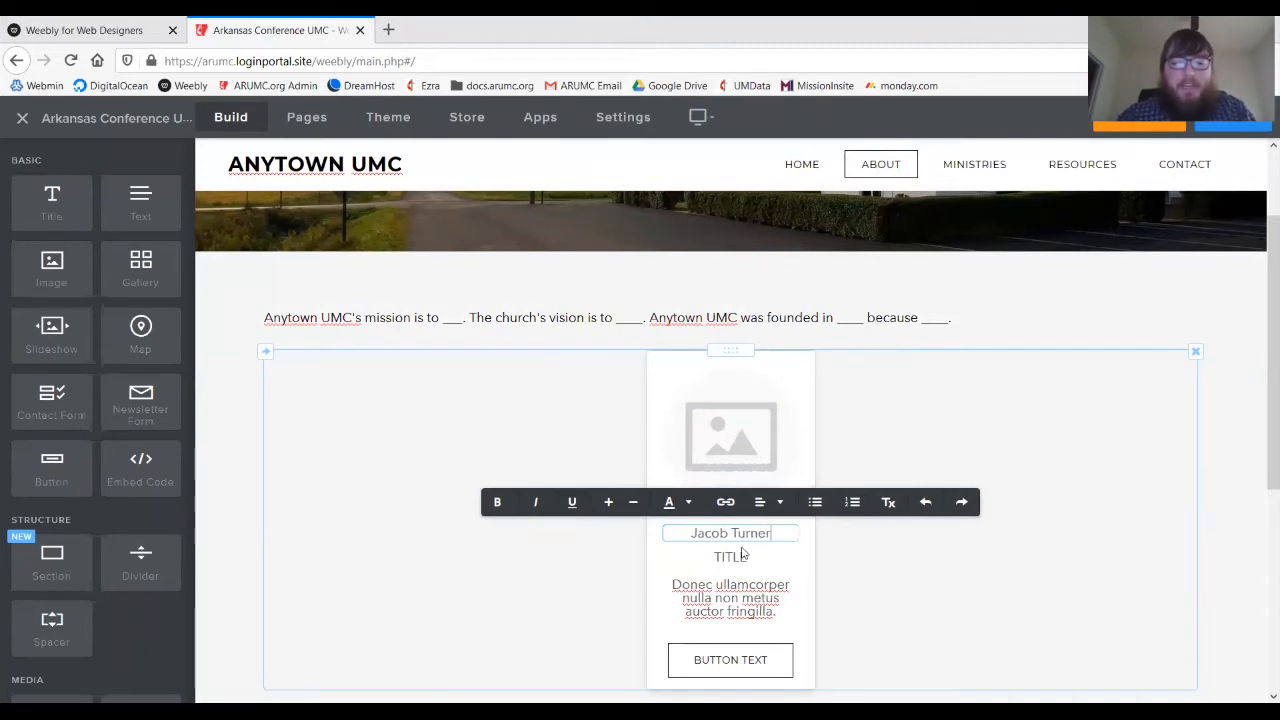
pyautogui.click(742, 553)
# - Set the card's title line to COMMUNICATIONS DIRECTOR and bring up the card settings
pyautogui.click(735, 560)
pyautogui.click(735, 560)
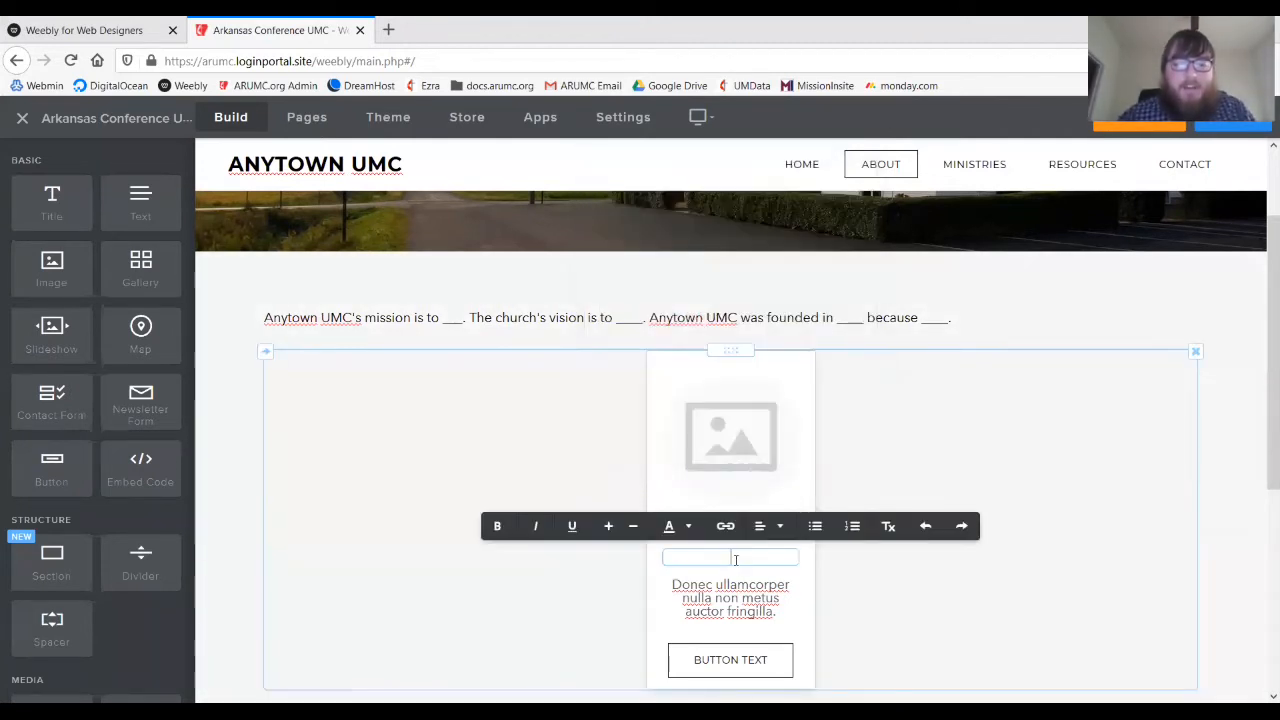
pyautogui.write('COMMUNIC')
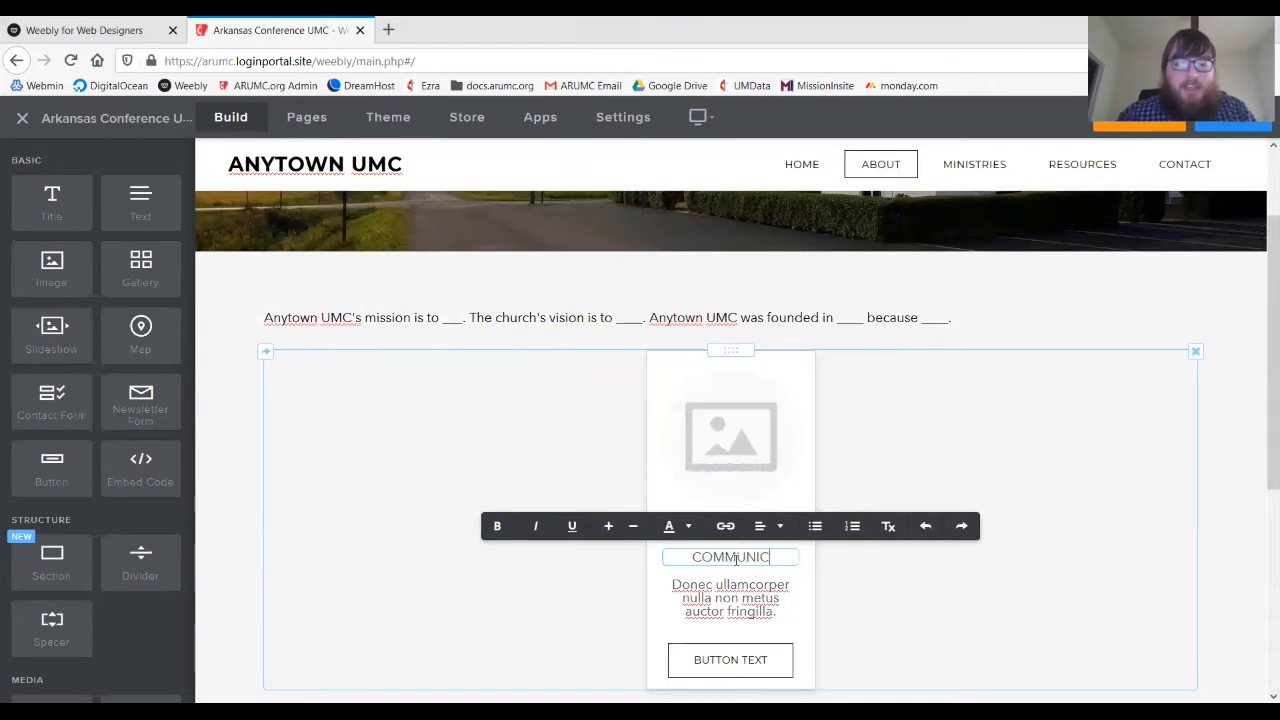
pyautogui.write('ATIONS DIRECTOR')
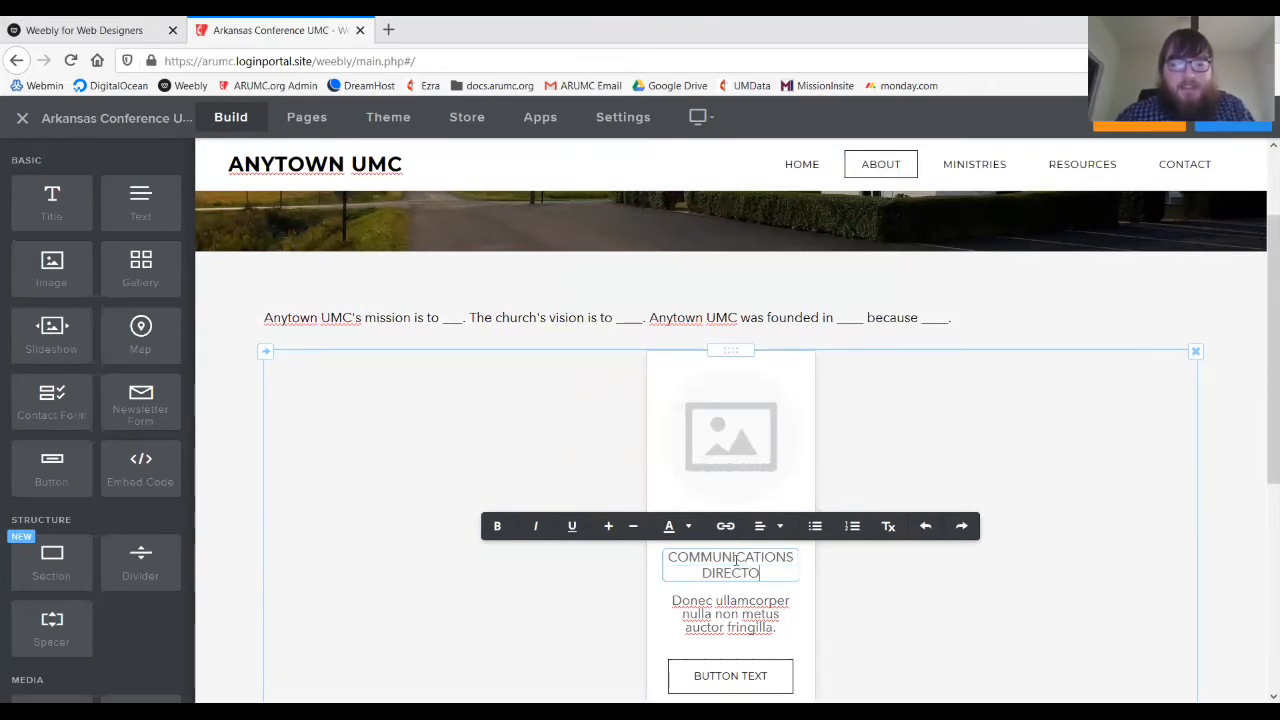
pyautogui.click(803, 514)
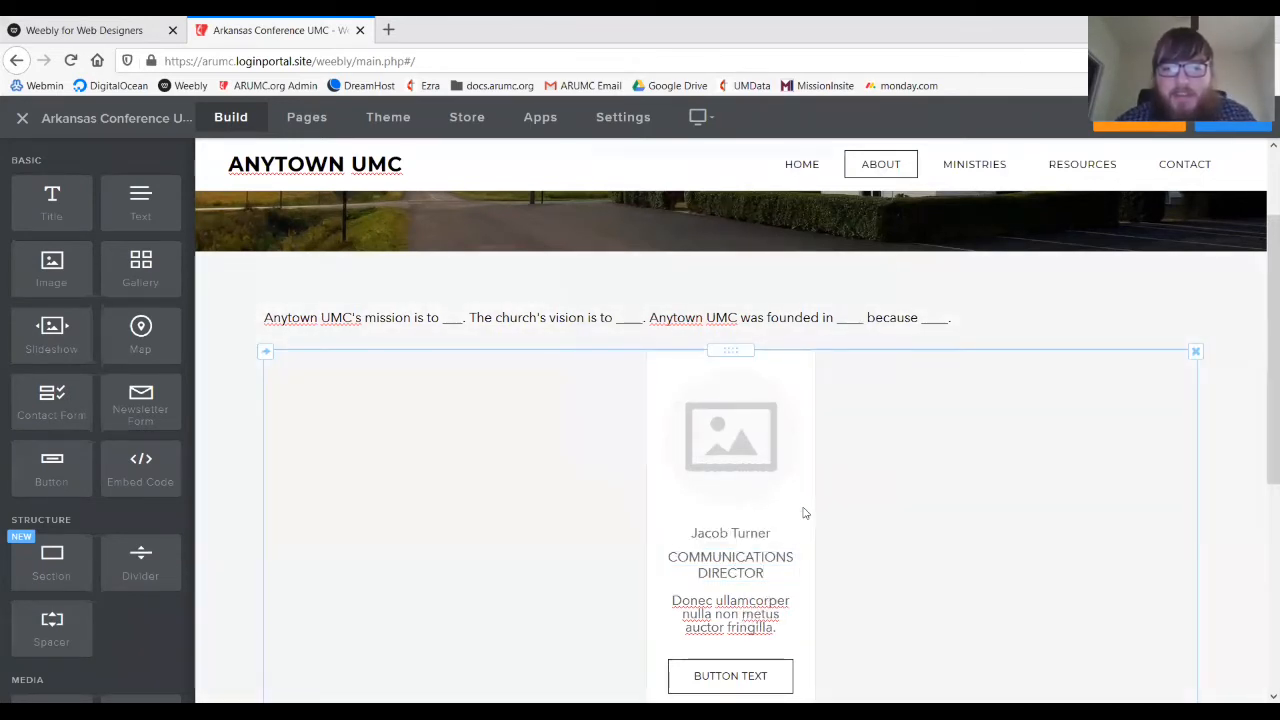
pyautogui.click(803, 513)
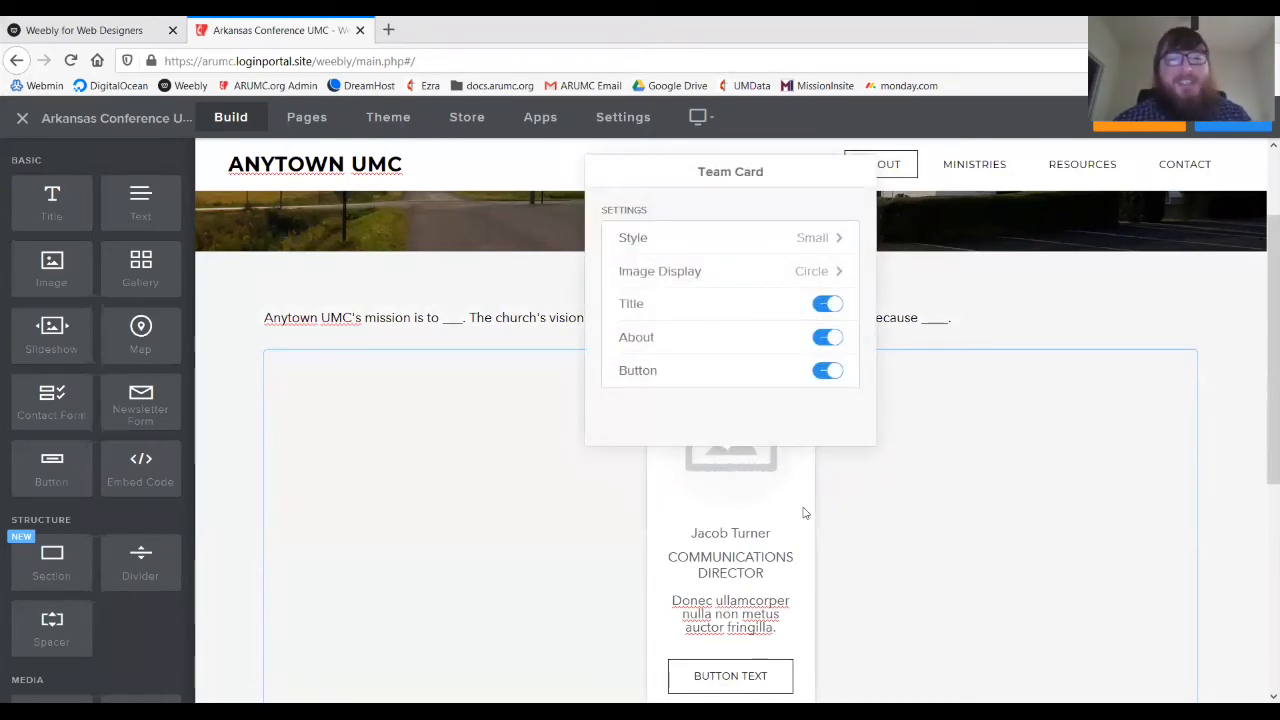
# - Hide the card's about text and begin editing the button label
pyautogui.click(826, 338)
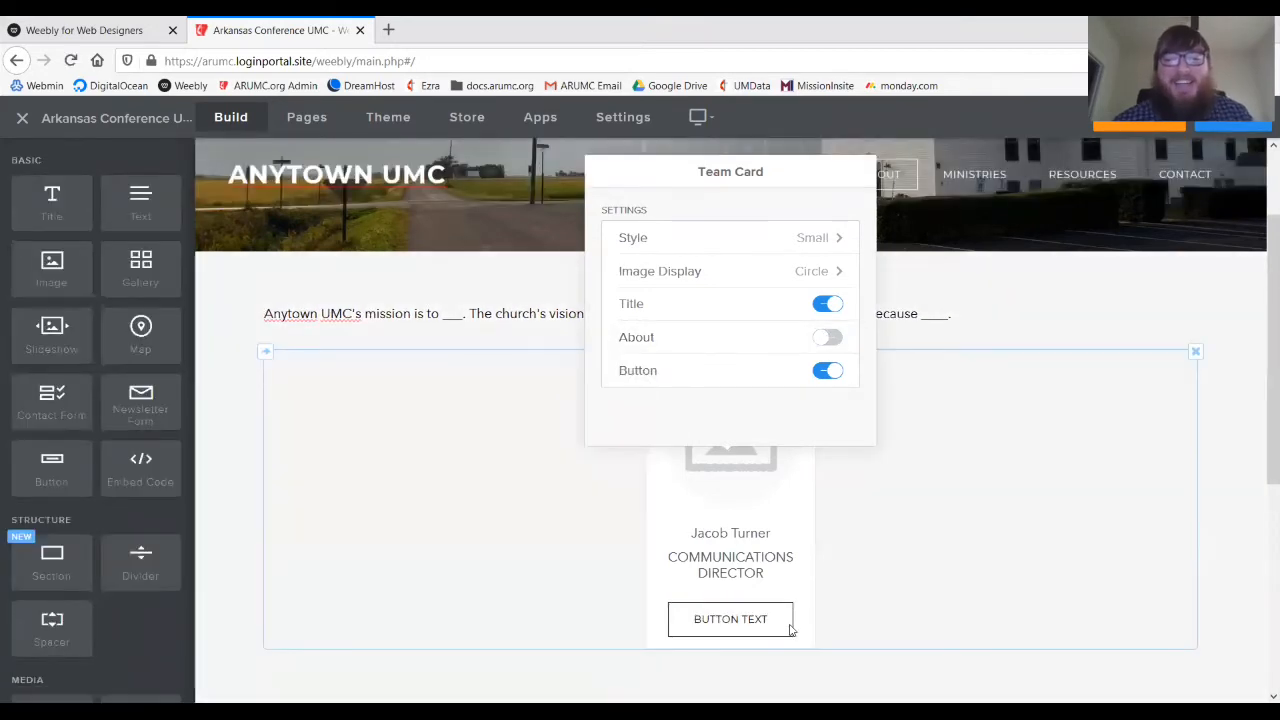
pyautogui.click(760, 628)
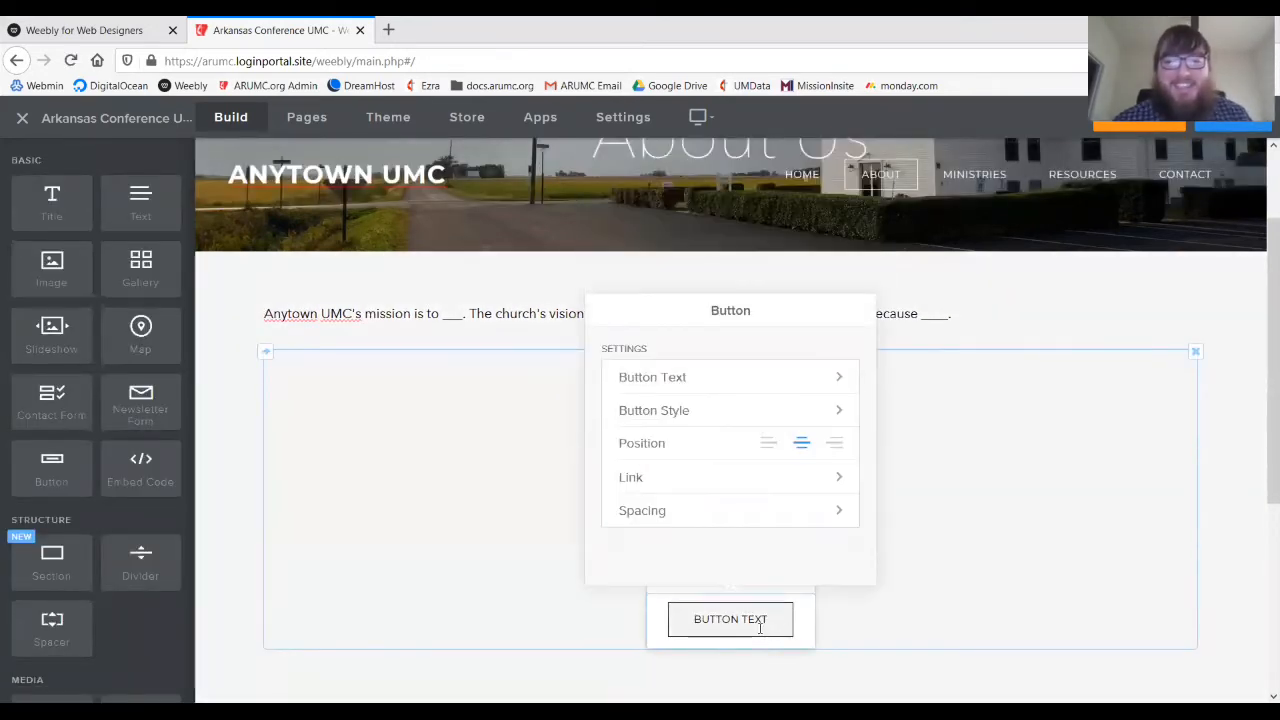
pyautogui.click(814, 384)
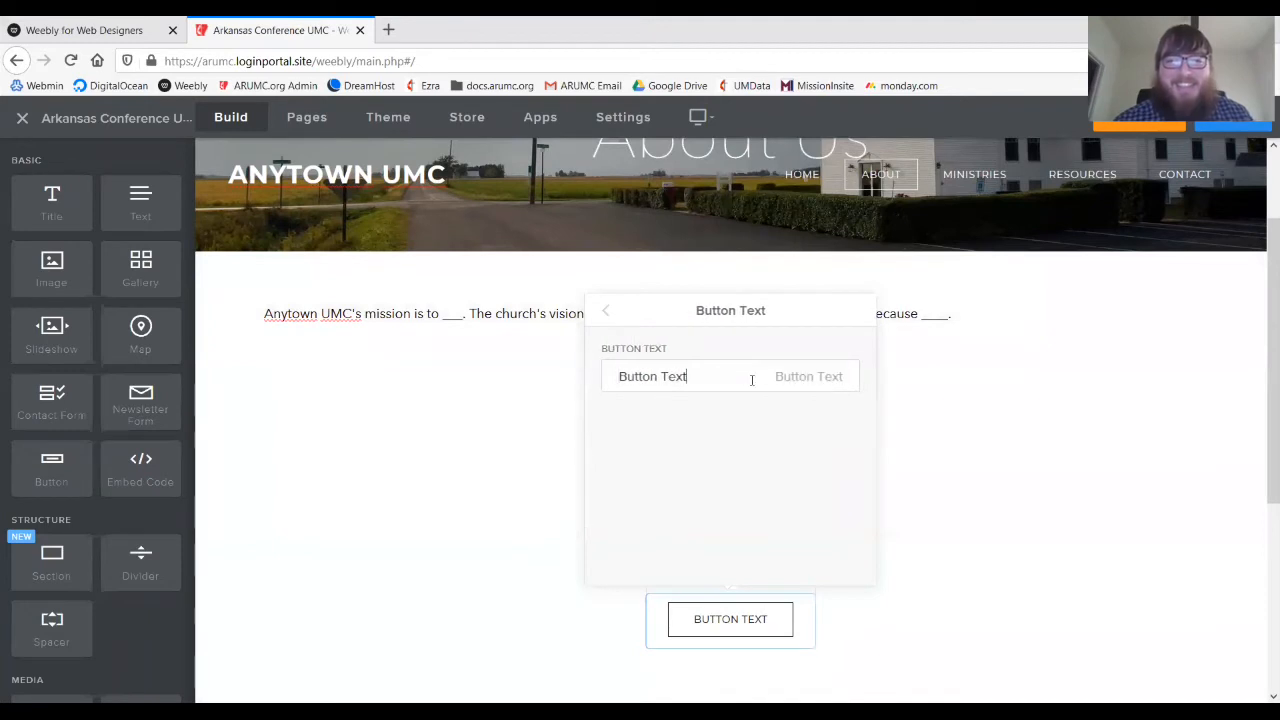
pyautogui.hotkey('ctrl', 'a')
pyautogui.write('Con')
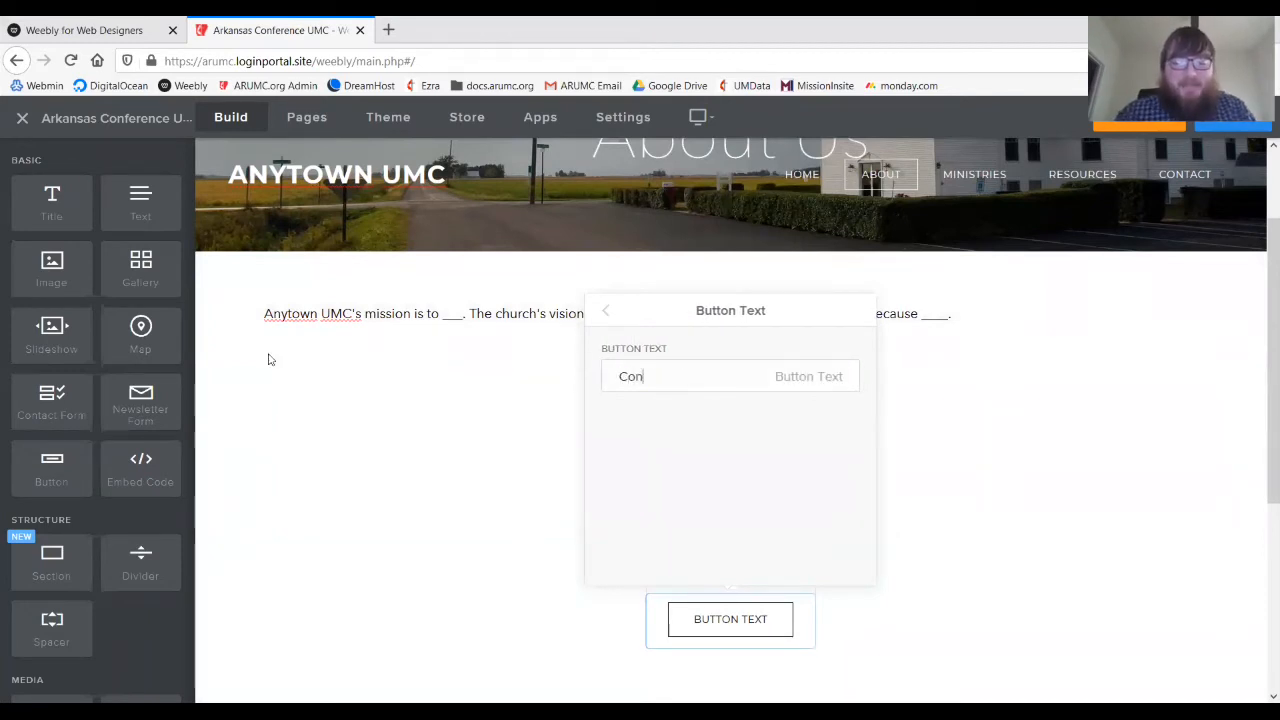
pyautogui.write('tac')
pyautogui.press('BackSpace')
pyautogui.press('BackSpace')
pyautogui.press('BackSpace')
pyautogui.press('BackSpace')
pyautogui.press('BackSpace')
pyautogui.press('BackSpace')
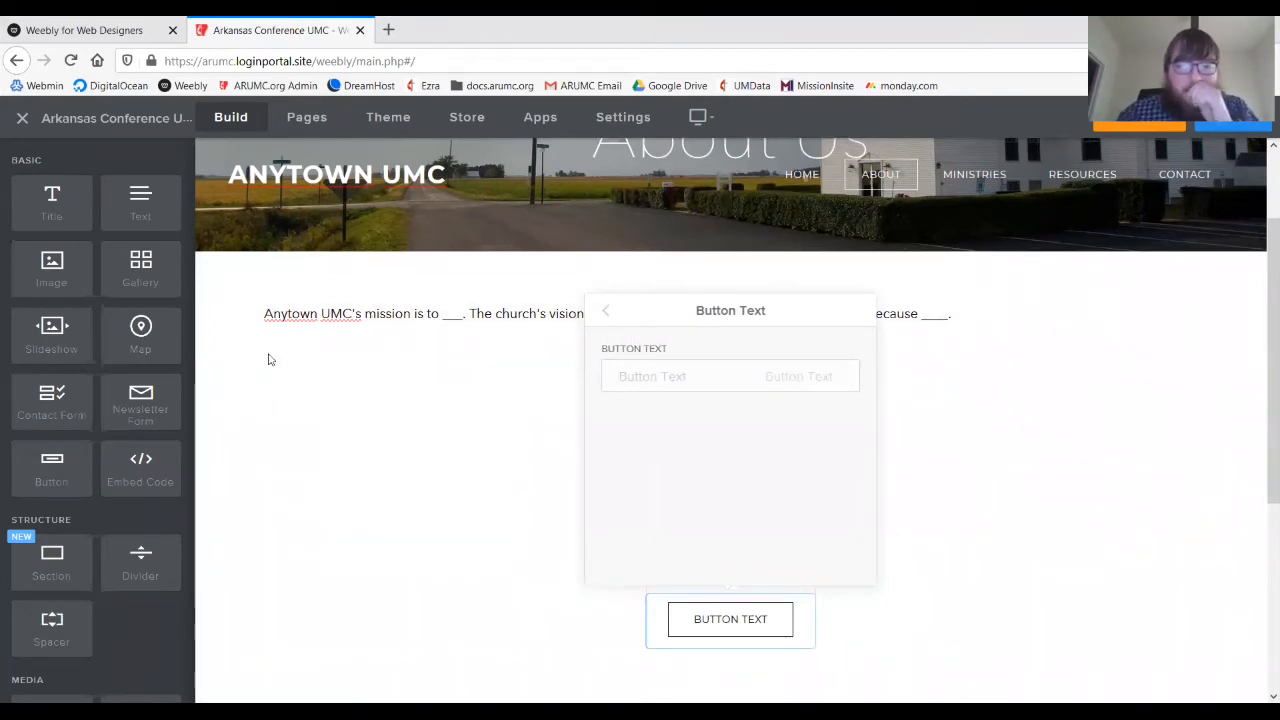
pyautogui.click(480, 430)
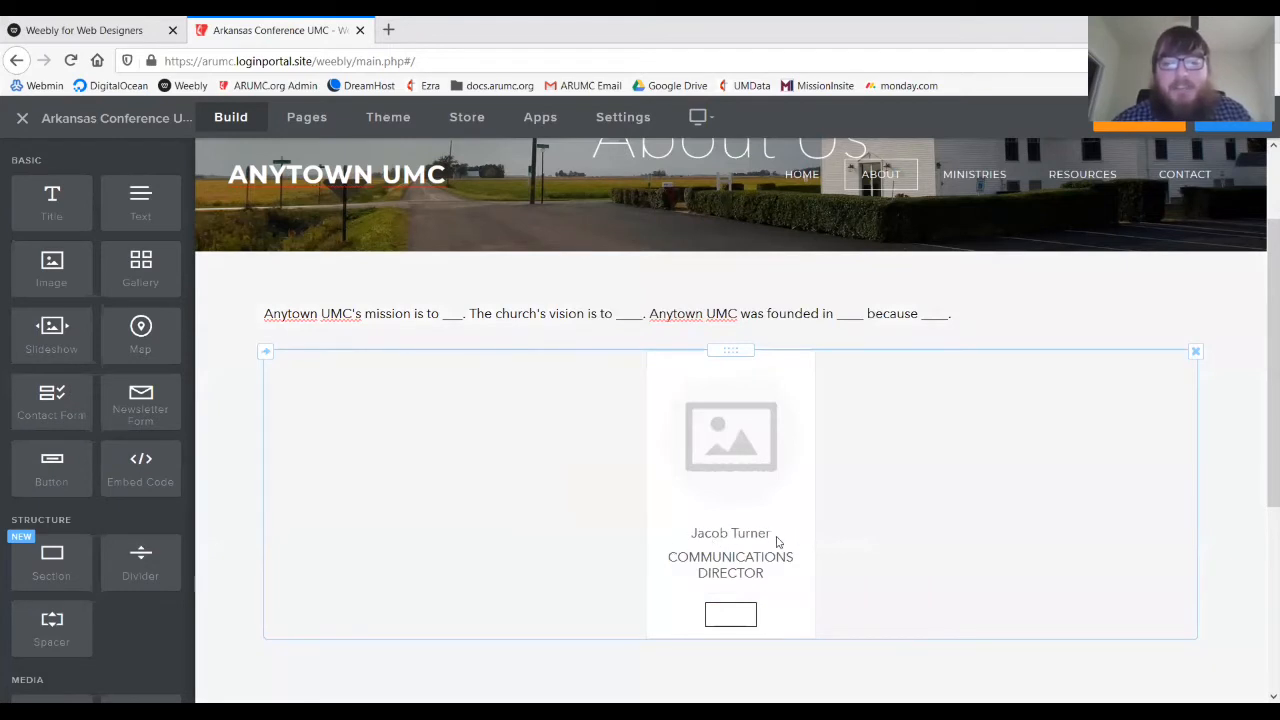
pyautogui.click(737, 617)
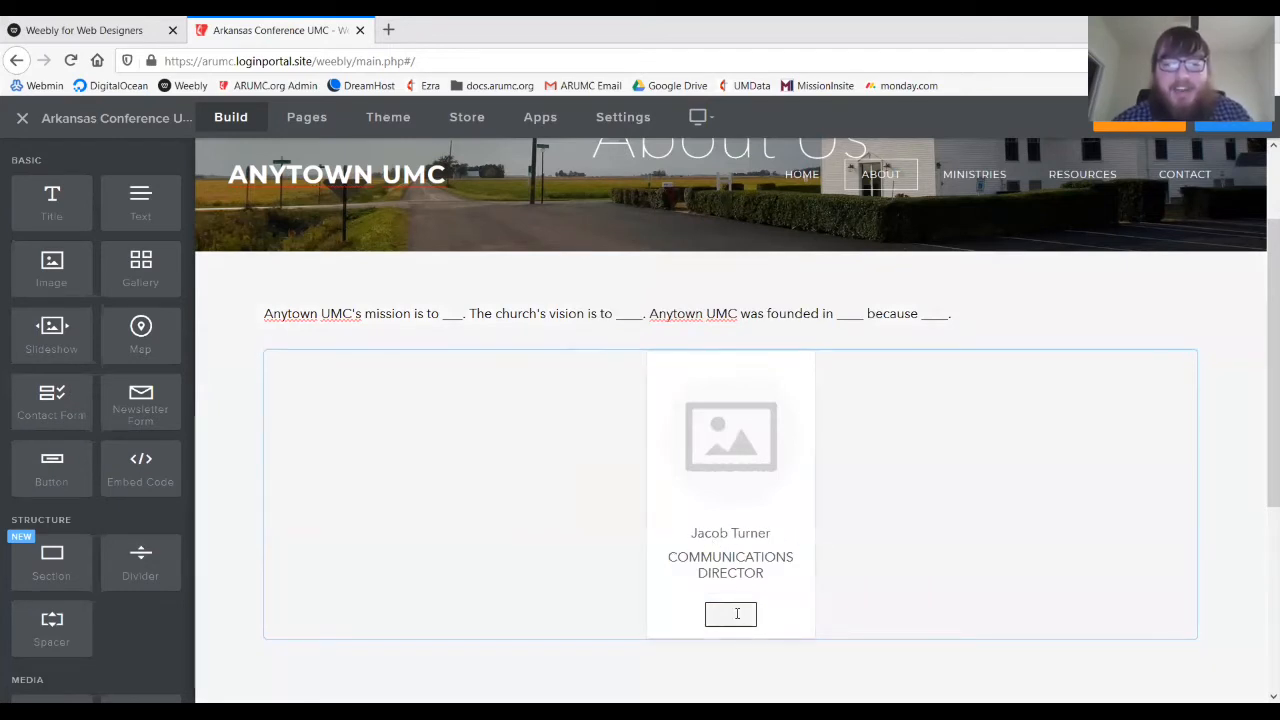
pyautogui.click(737, 617)
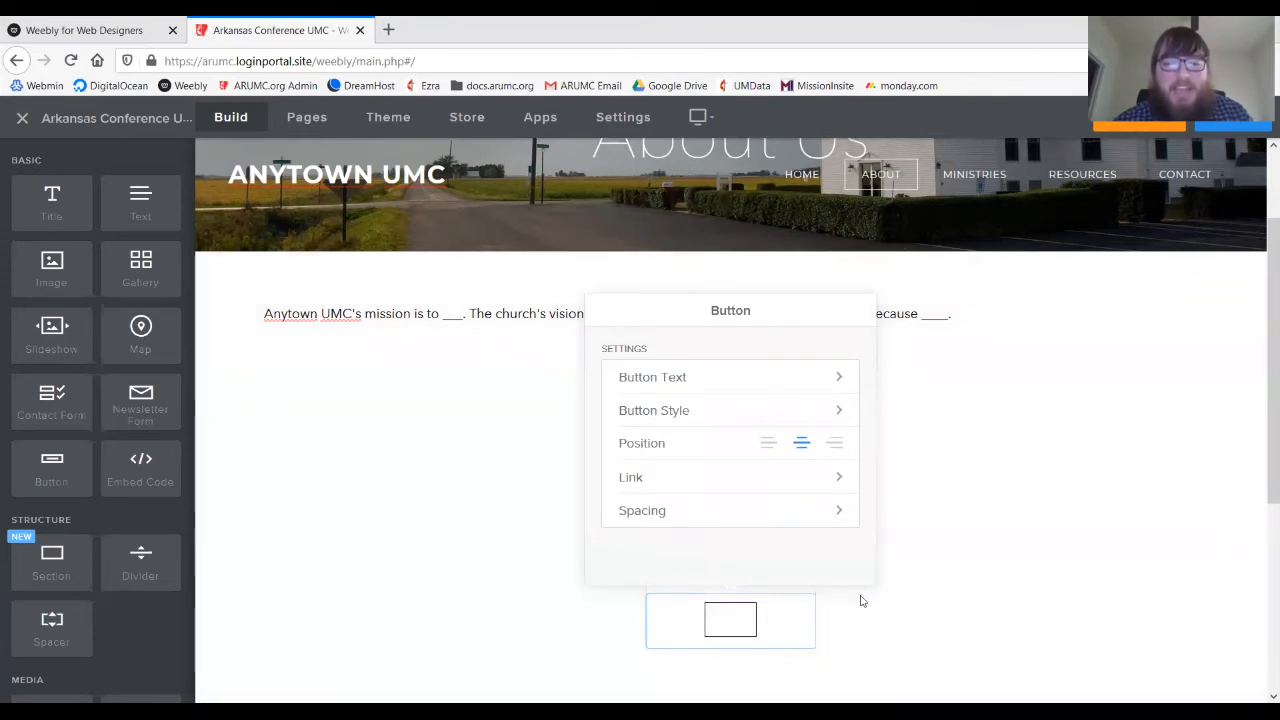
pyautogui.click(806, 609)
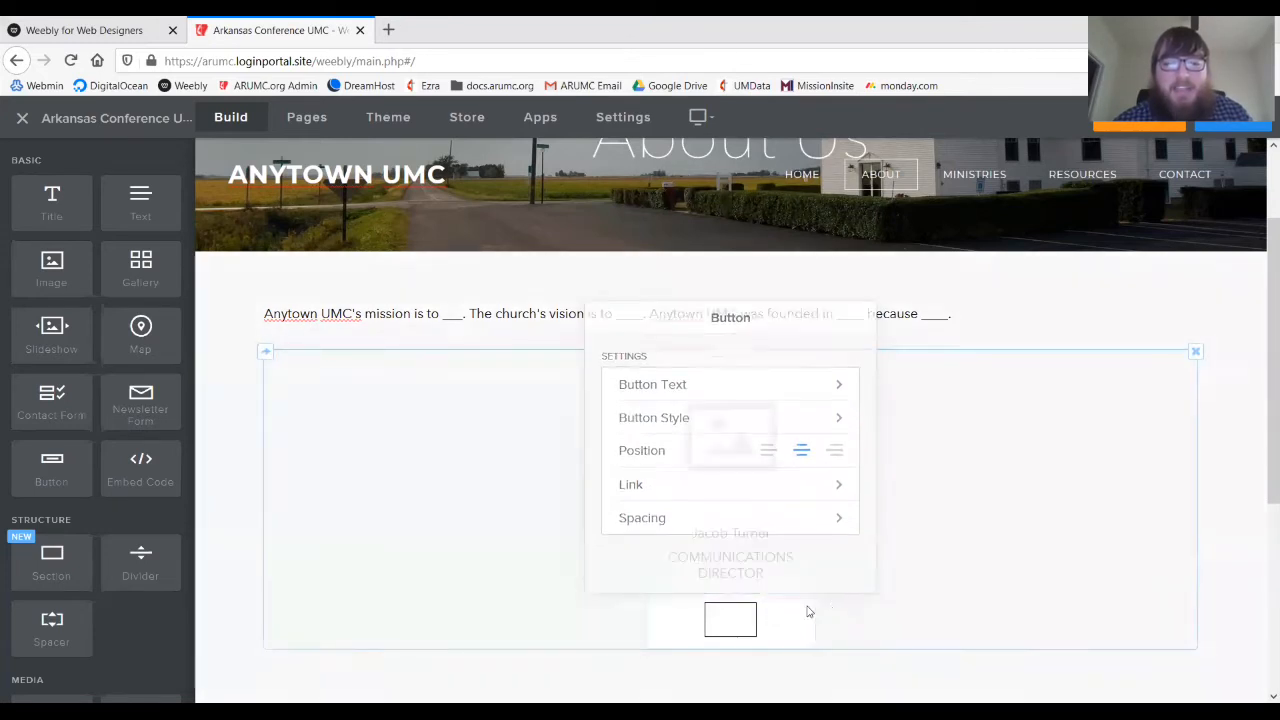
# - Replace the button's Learn More label with the new contact wording
pyautogui.click(731, 621)
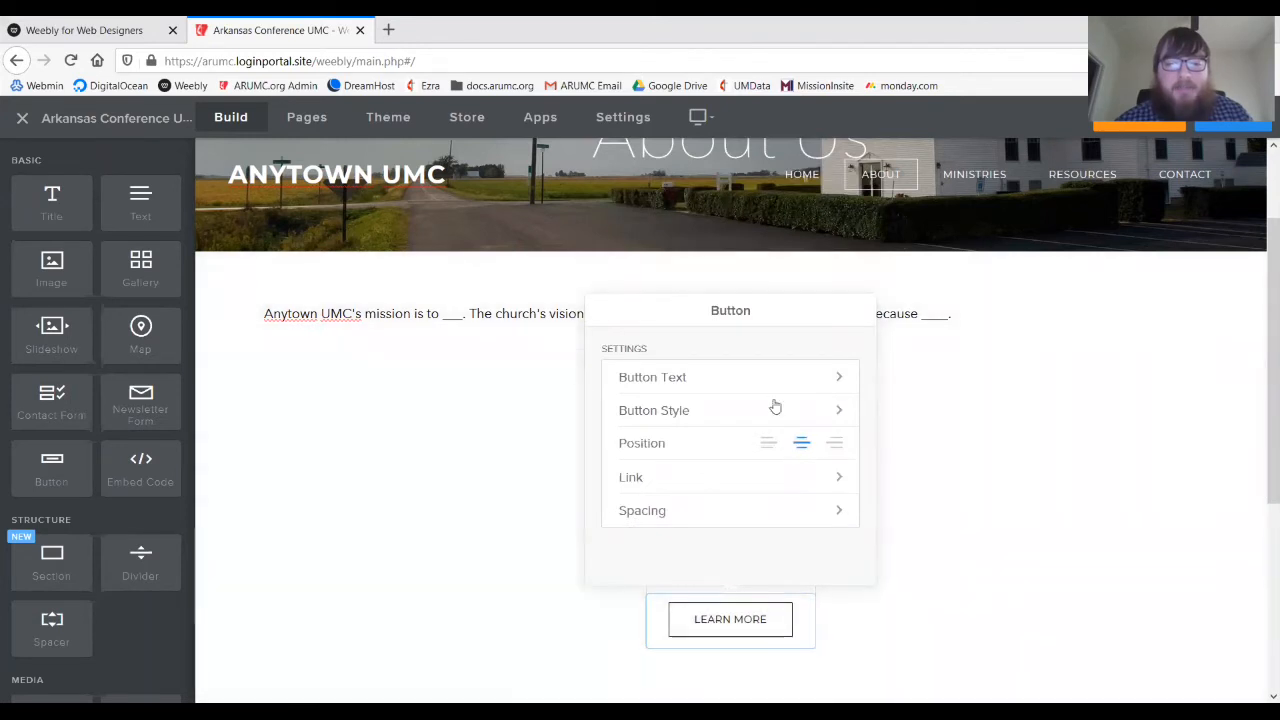
pyautogui.click(775, 380)
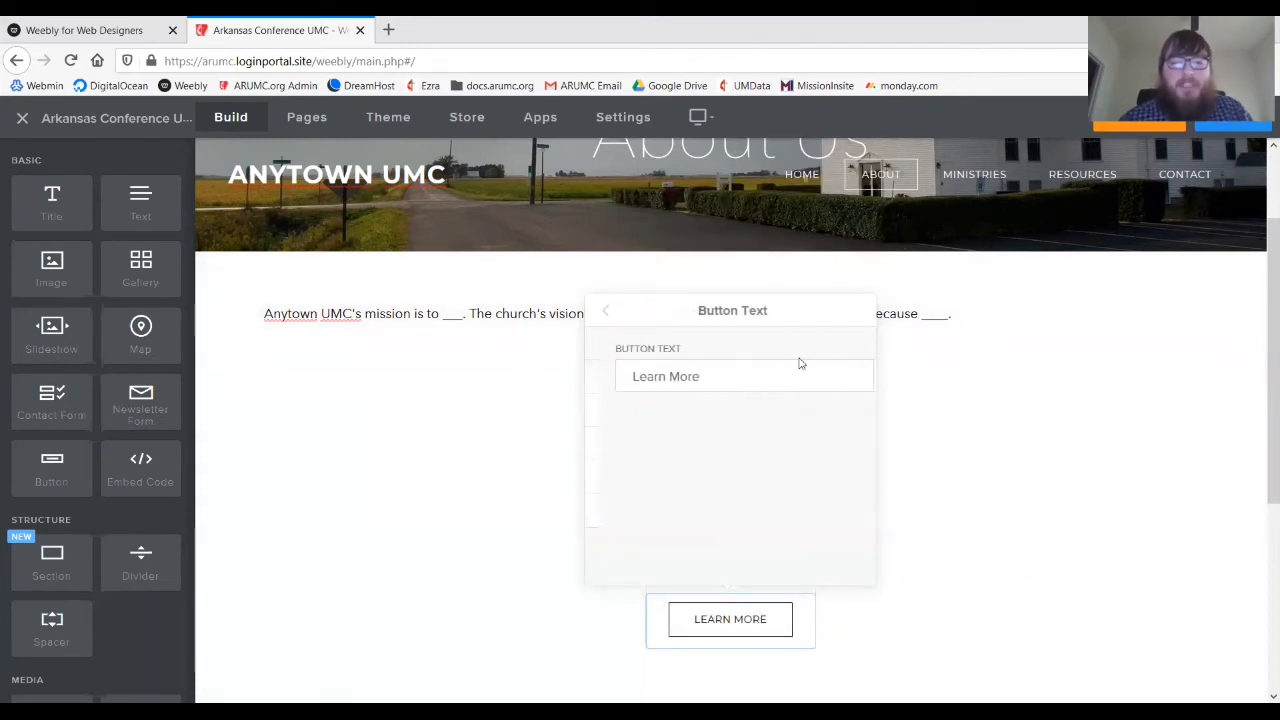
pyautogui.click(607, 318)
pyautogui.click(705, 373)
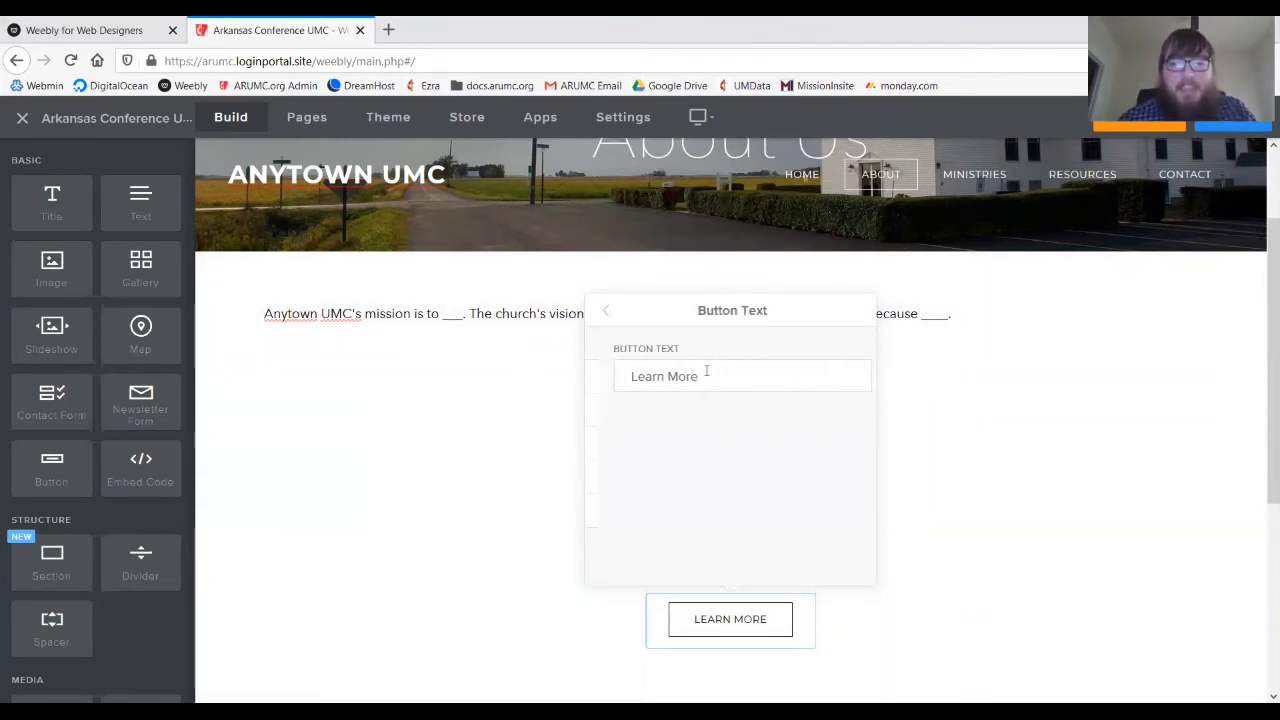
pyautogui.moveTo(700, 377); pyautogui.dragTo(514, 358)
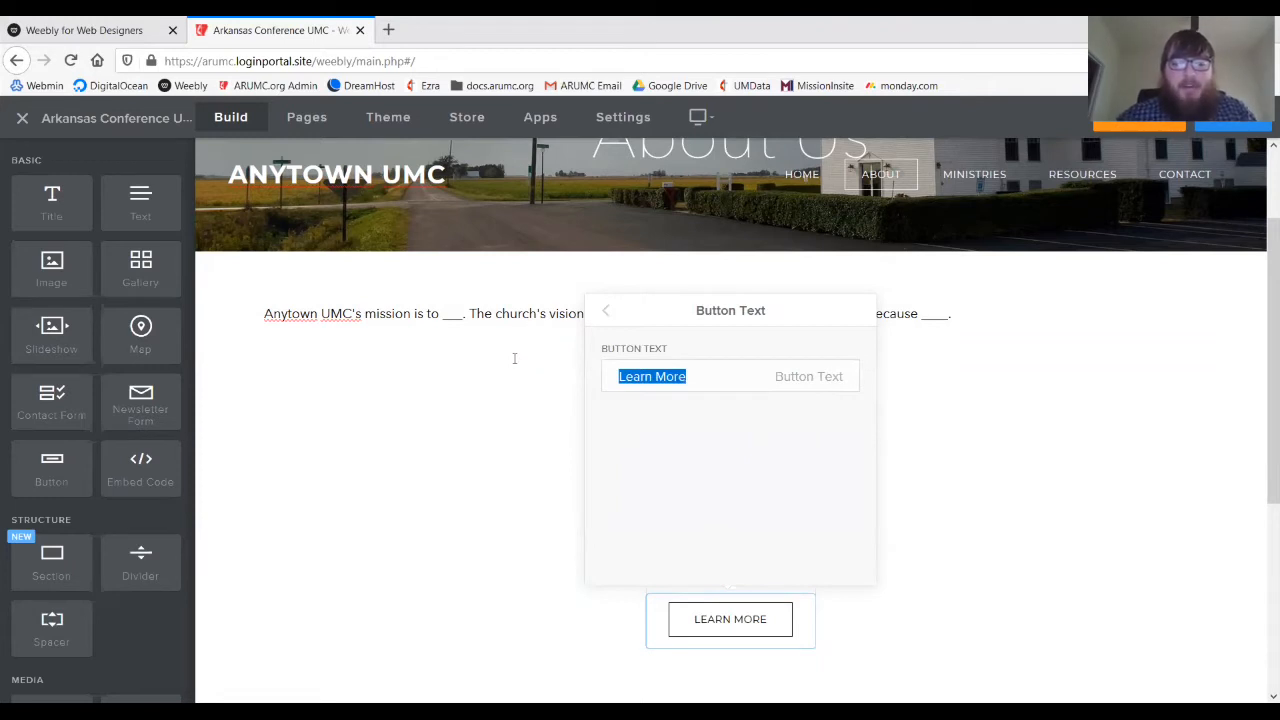
pyautogui.write('Contact Jacob')
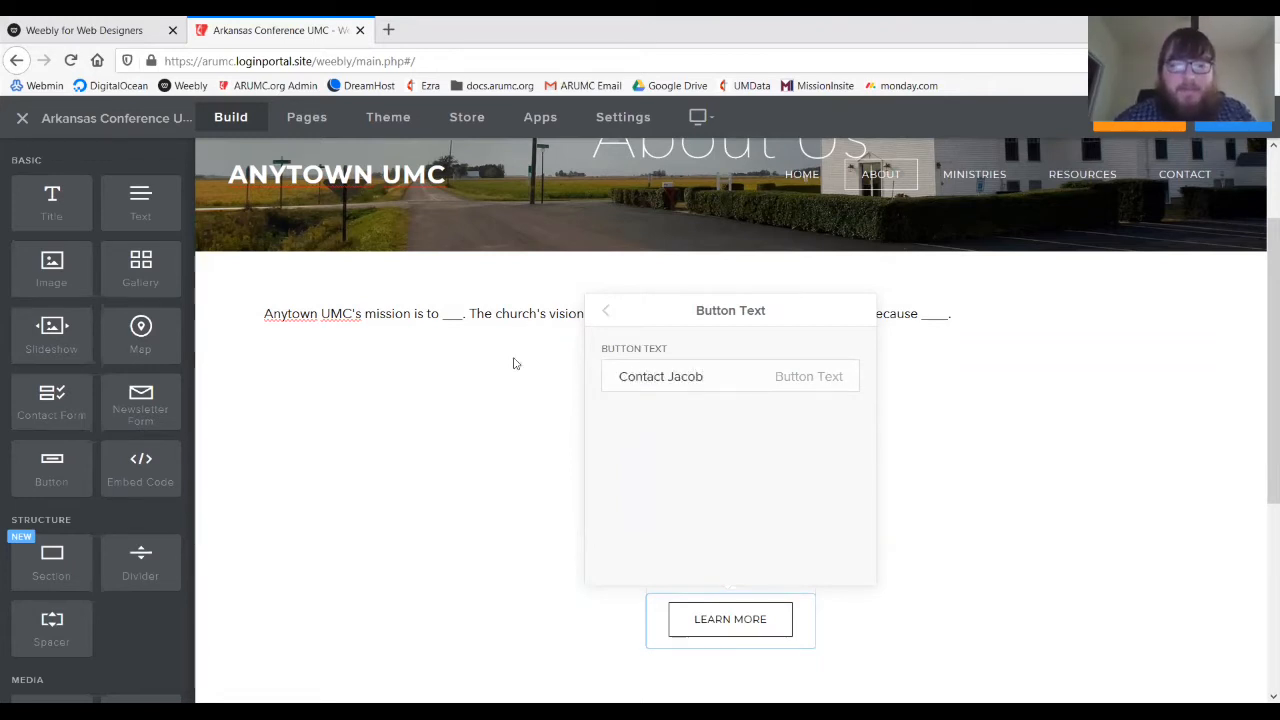
pyautogui.click(605, 312)
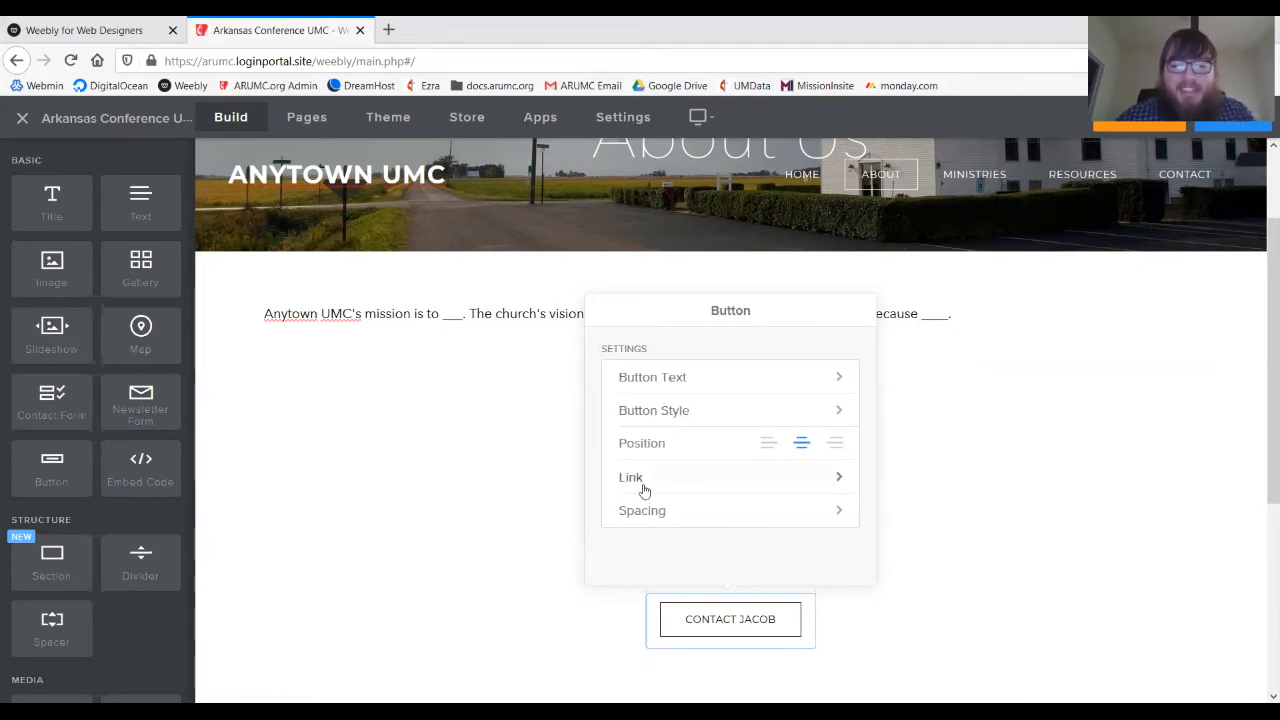
# - Link the button to Email with the staff member's church email address
pyautogui.click(632, 489)
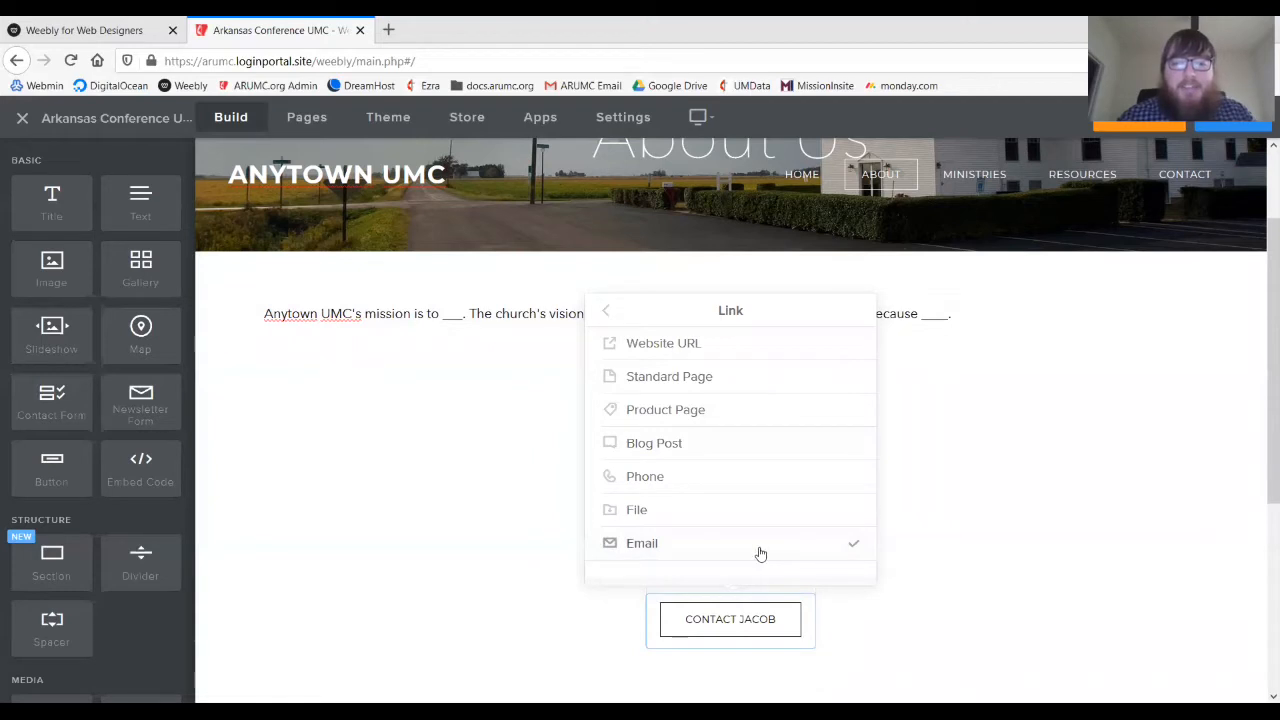
pyautogui.click(760, 553)
pyautogui.click(711, 394)
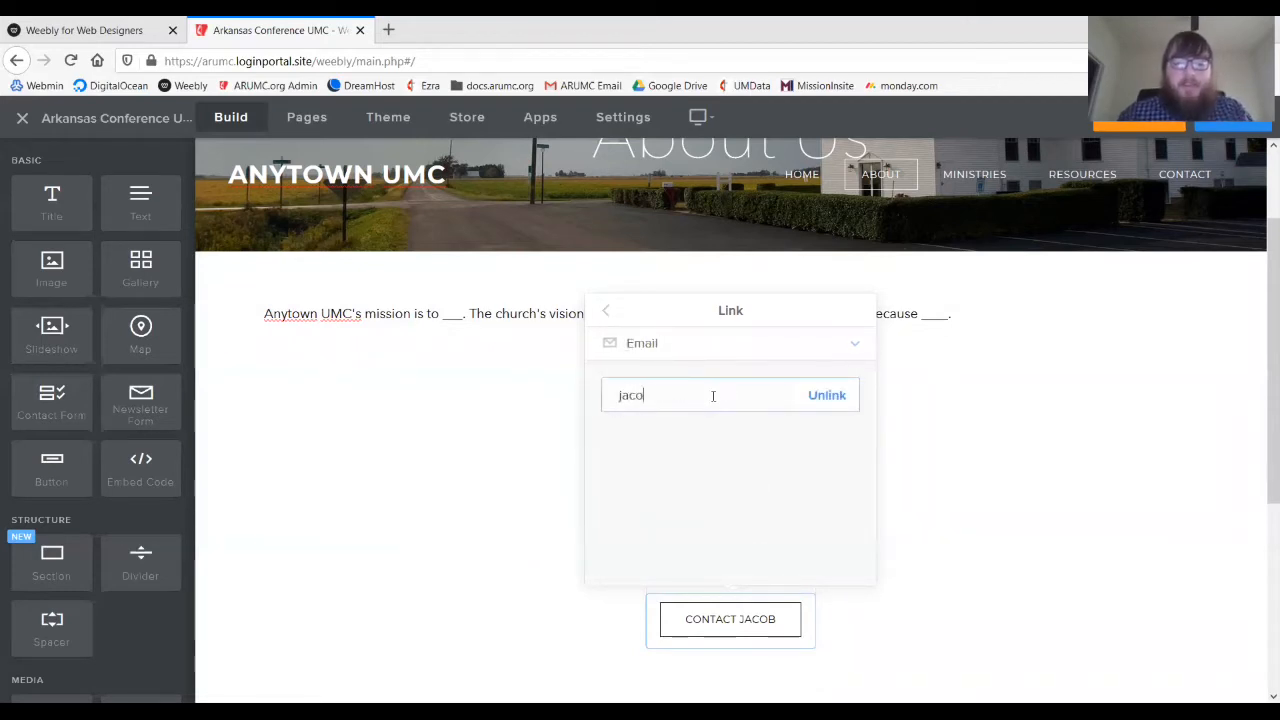
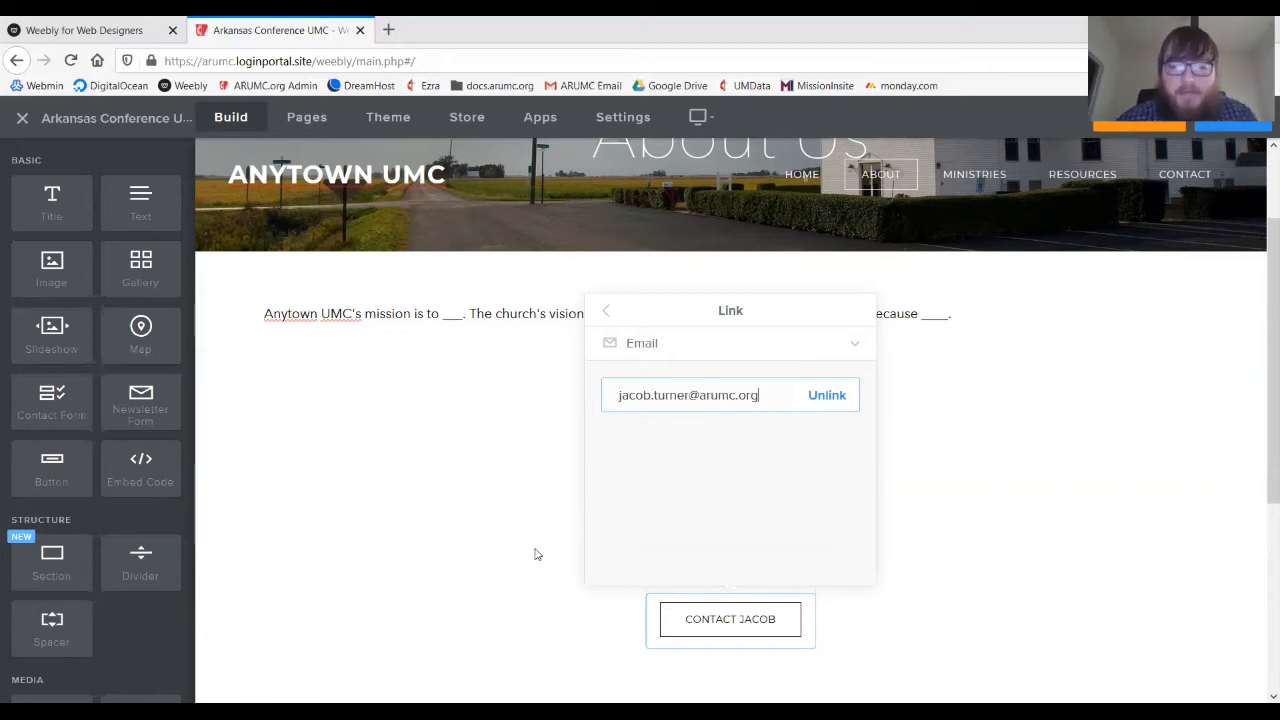
pyautogui.click(535, 554)
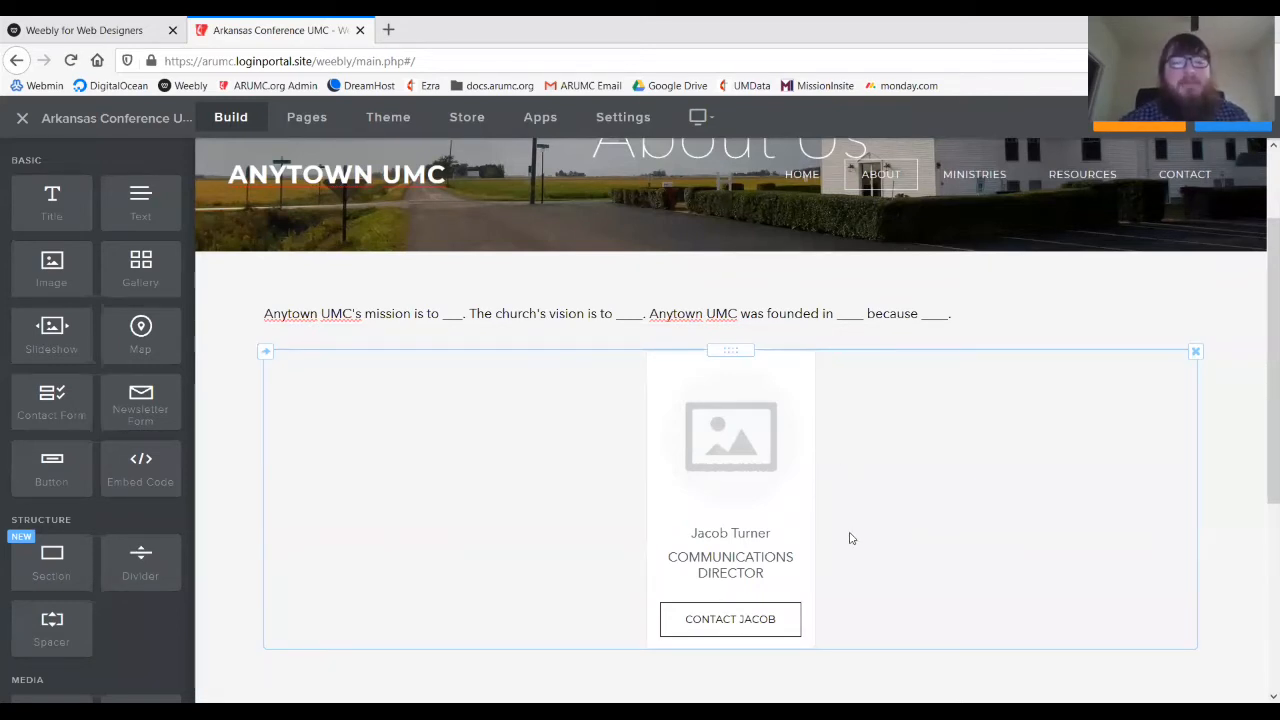
# - Place a Text block right of the team card and drag the divider so the card column fits it
pyautogui.scroll(-4, 140, 470)
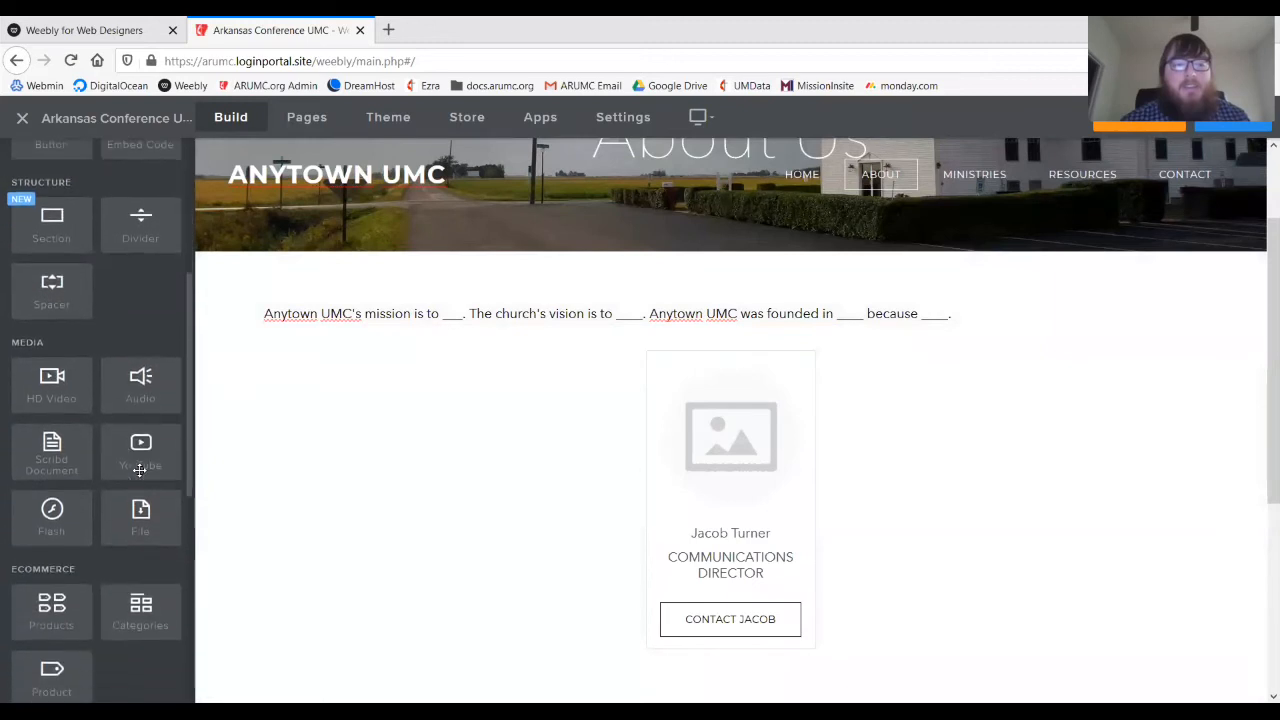
pyautogui.scroll(-4, 180, 580)
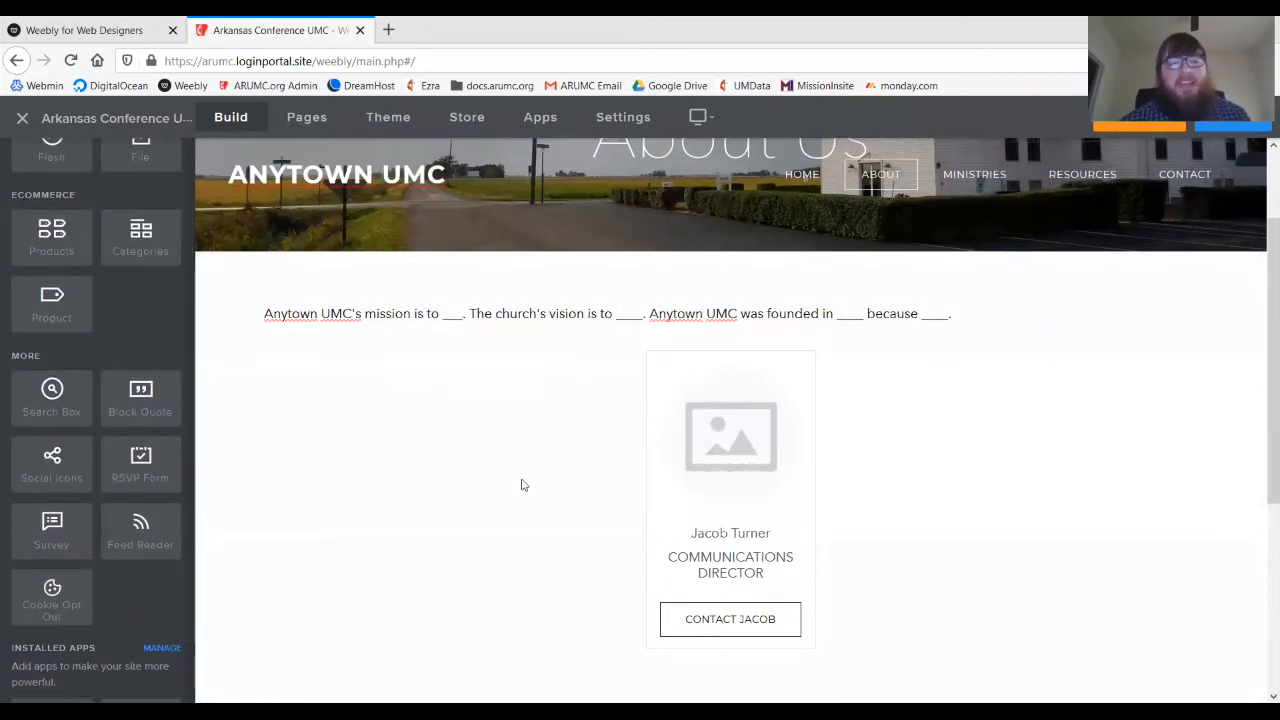
pyautogui.scroll(8, 111, 423)
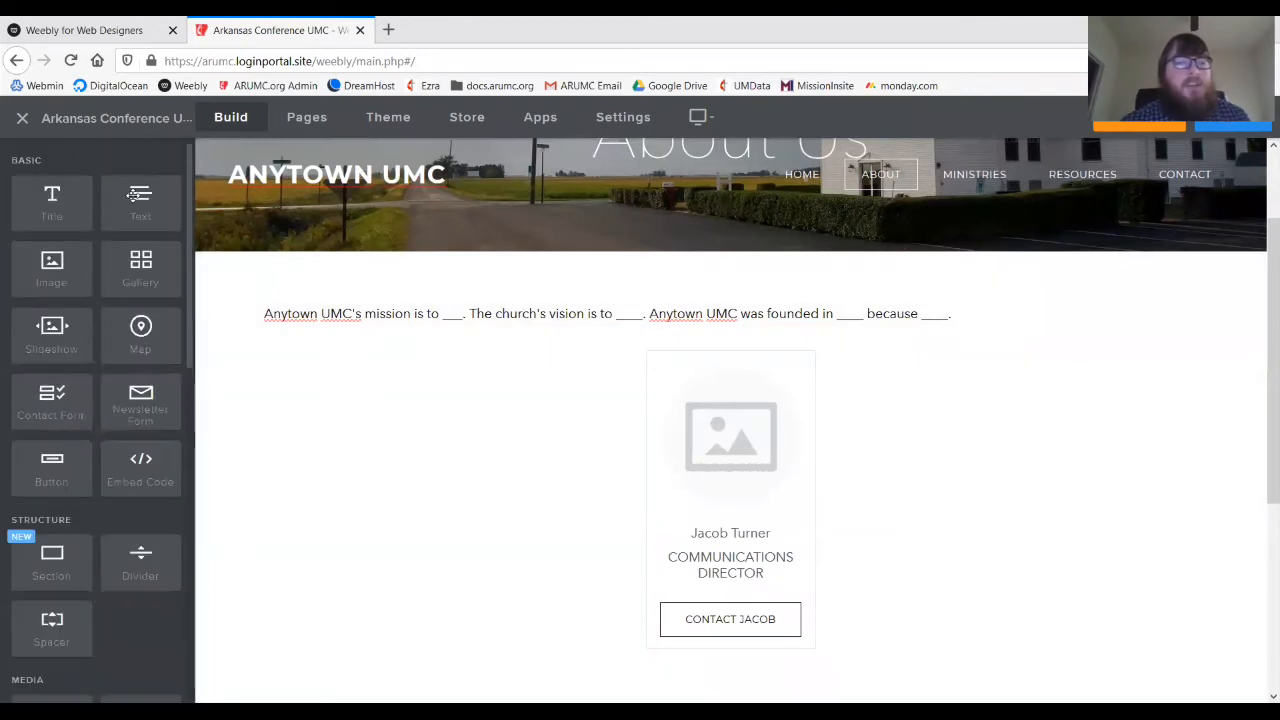
pyautogui.moveTo(135, 195); pyautogui.dragTo(1193, 373)
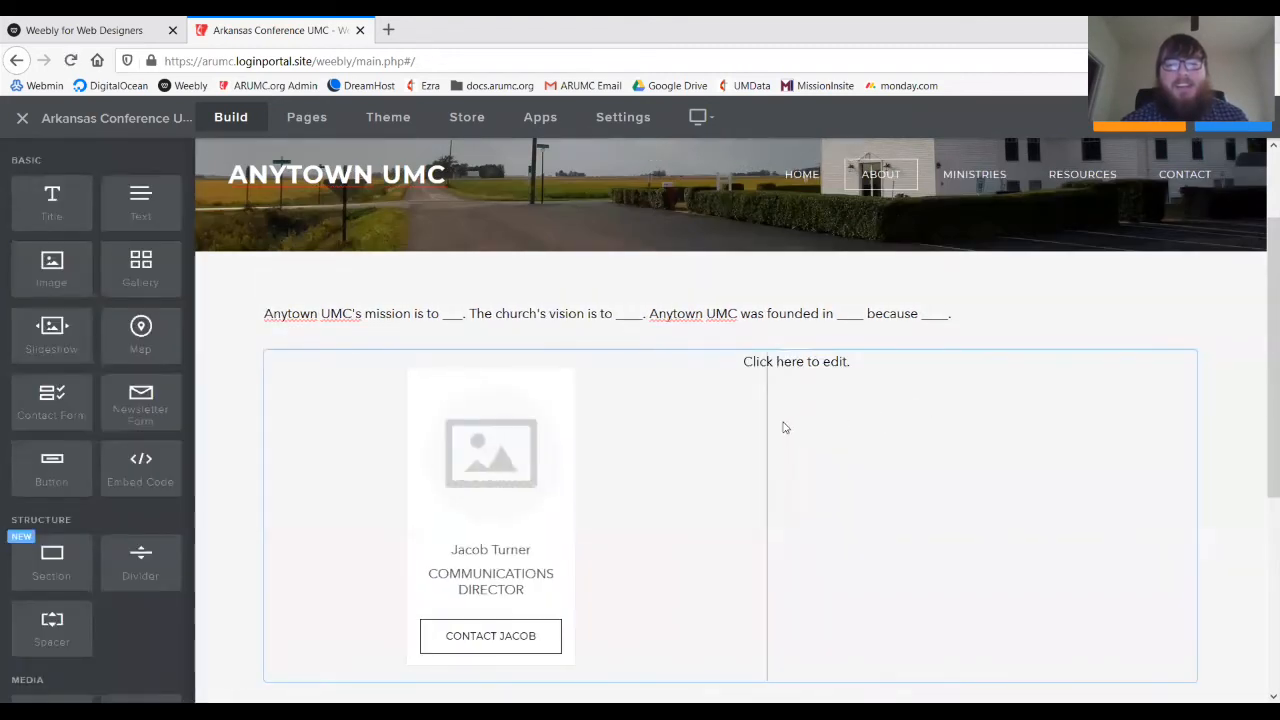
pyautogui.moveTo(766, 423); pyautogui.dragTo(468, 463)
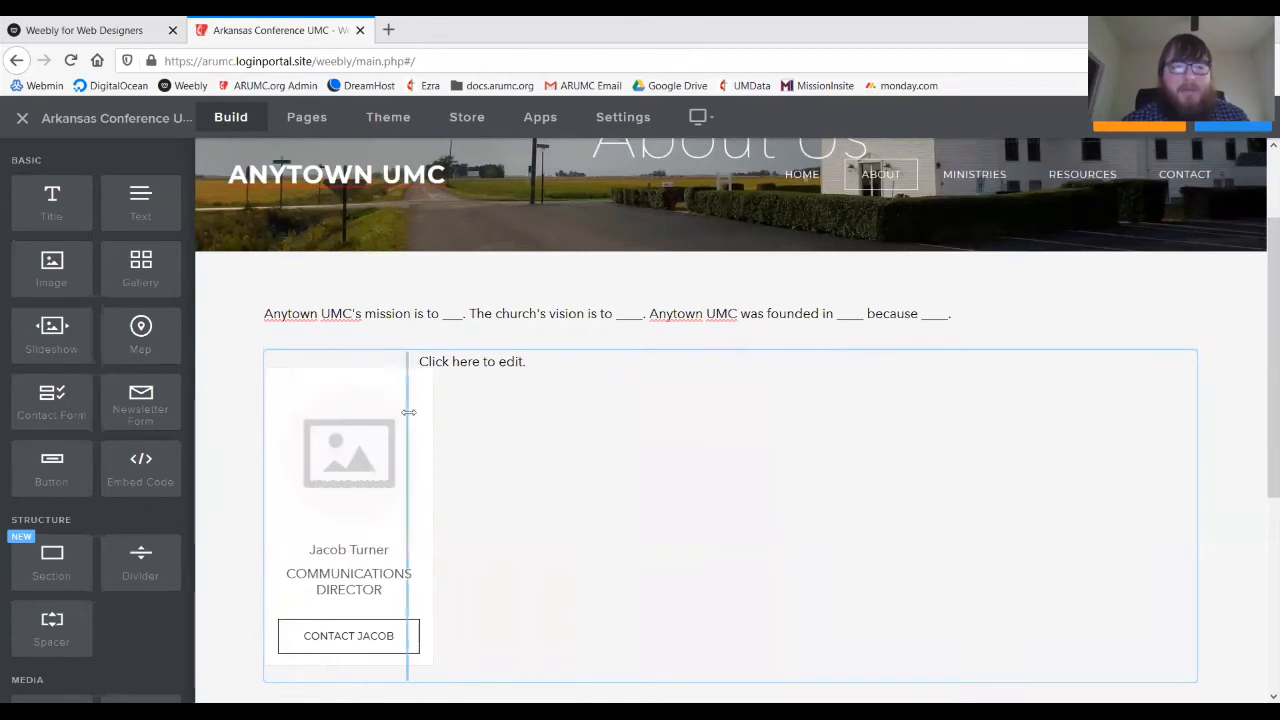
pyautogui.moveTo(408, 411); pyautogui.dragTo(505, 397)
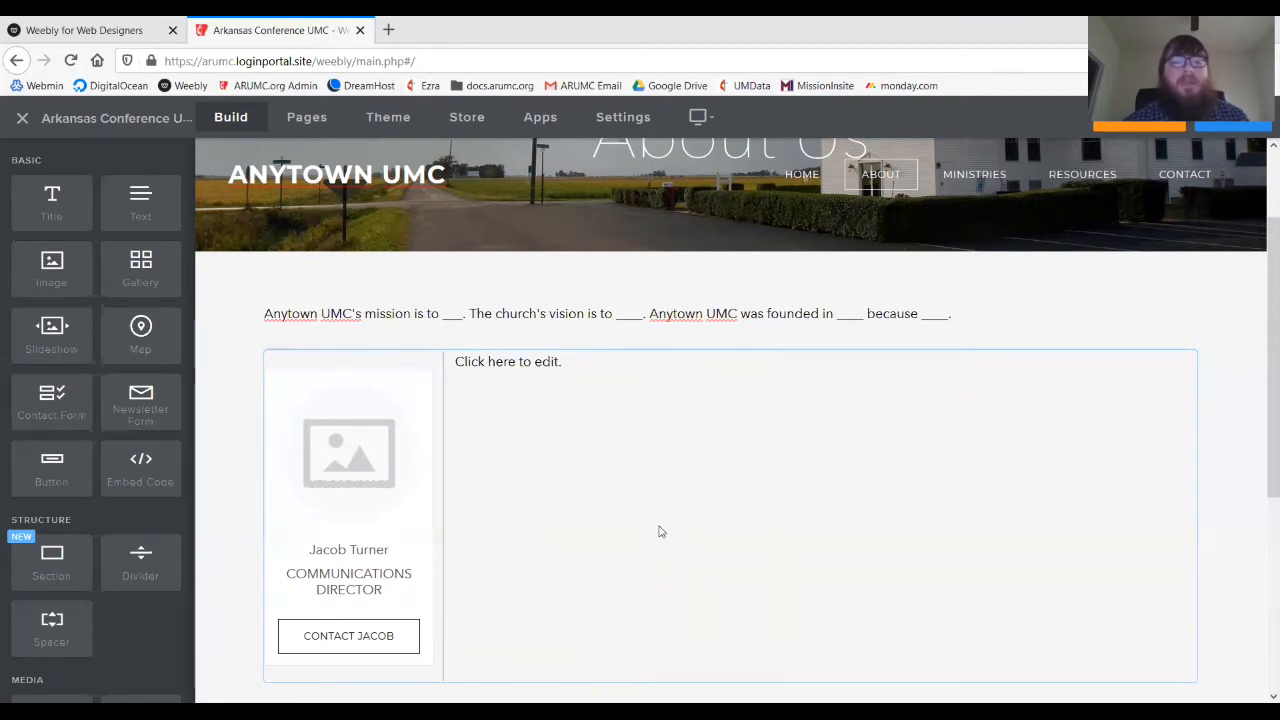
pyautogui.scroll(-2, 657, 529)
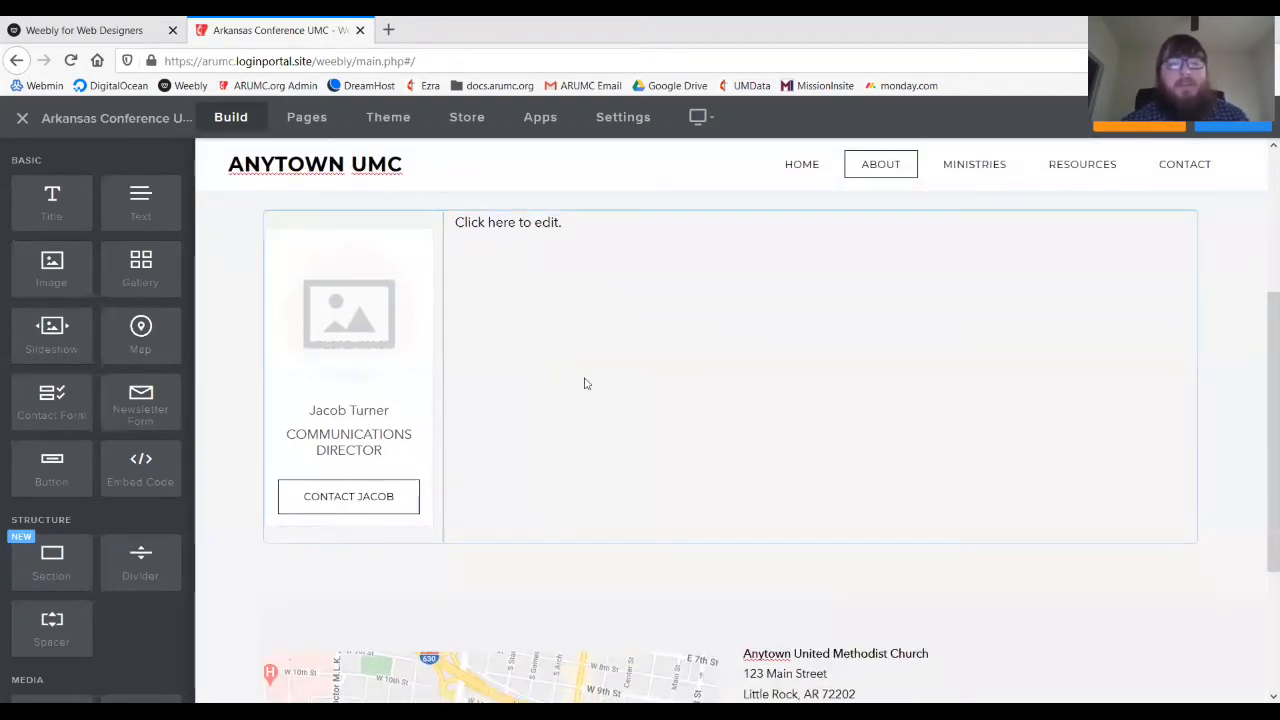
pyautogui.scroll(3, 586, 380)
pyautogui.scroll(-2, 840, 494)
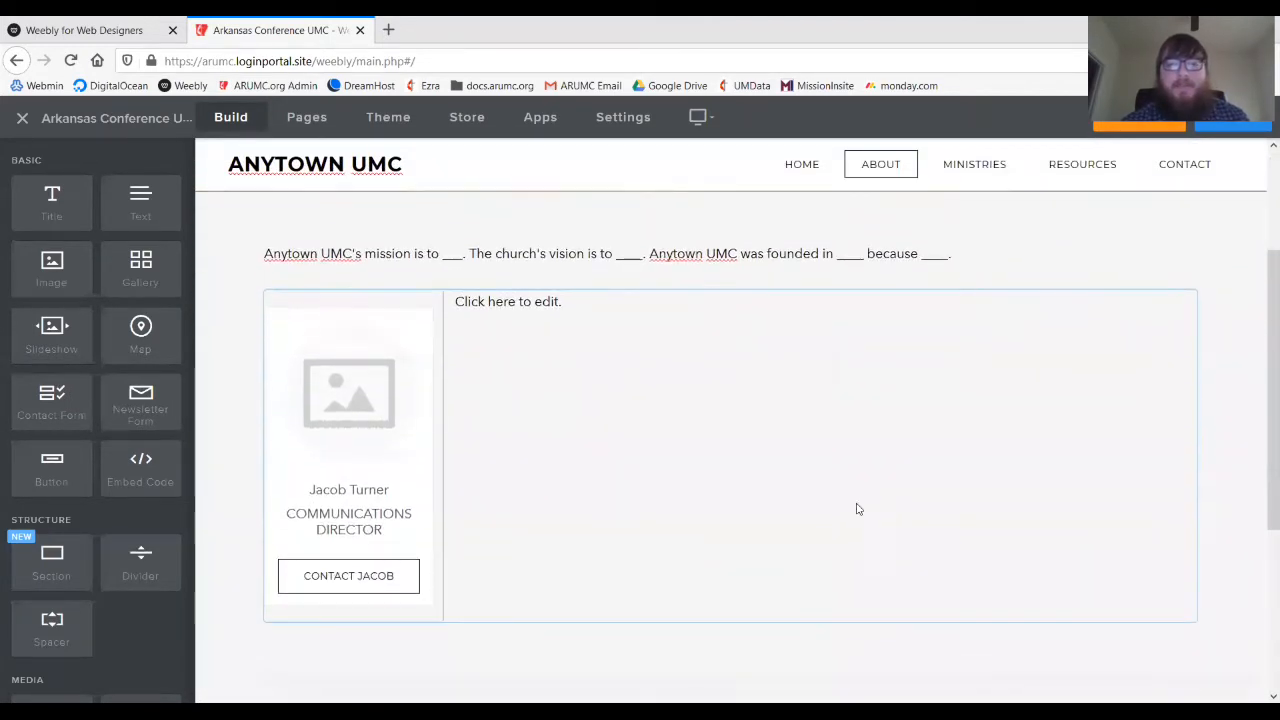
pyautogui.scroll(1, 732, 449)
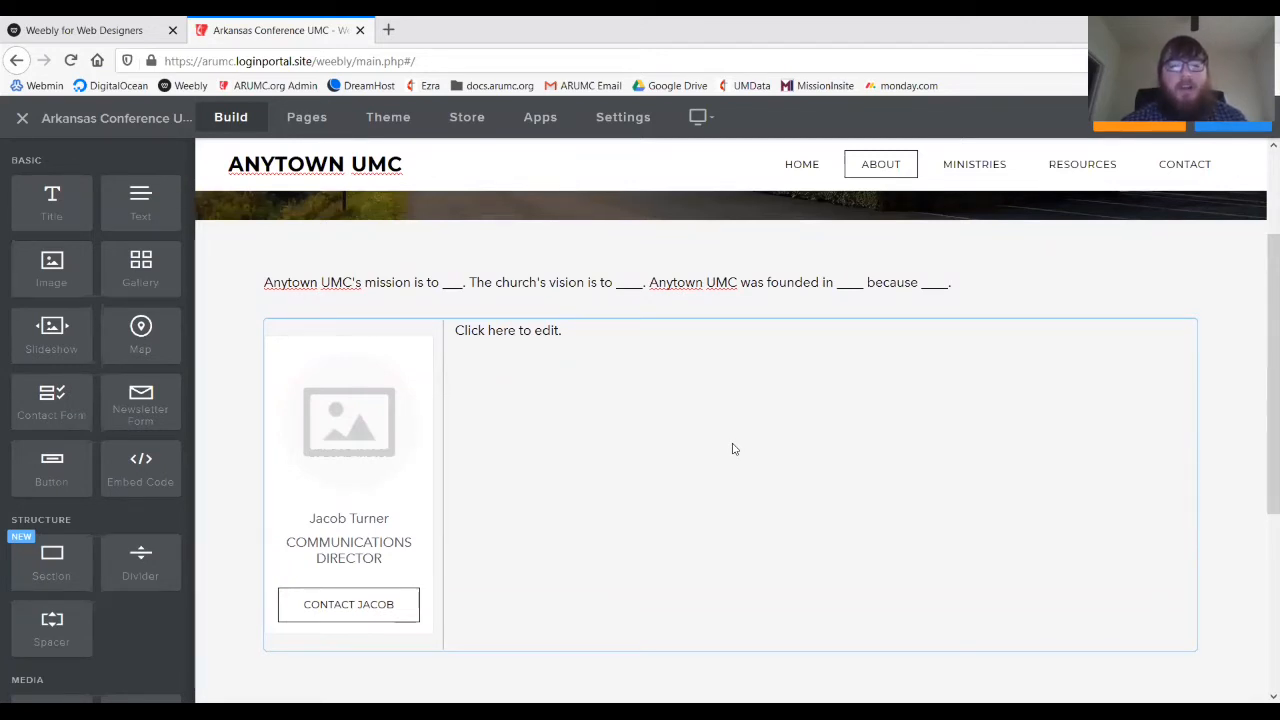
pyautogui.scroll(-1, 586, 421)
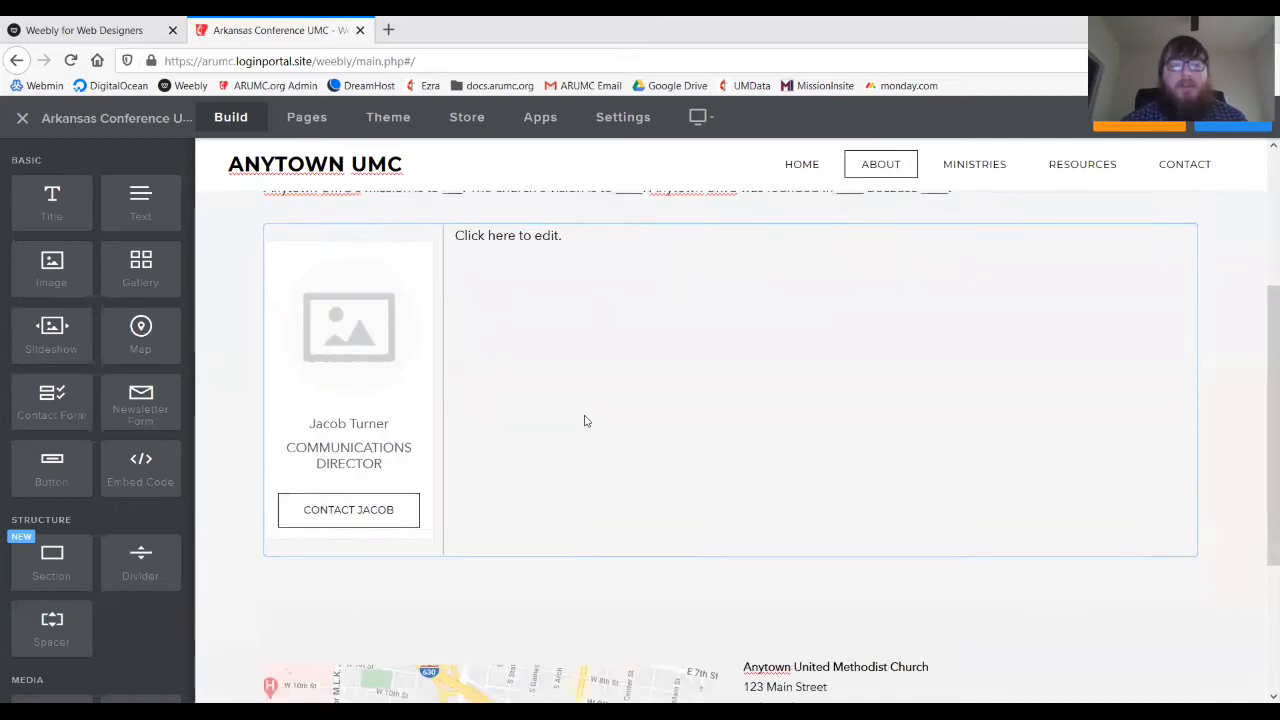
pyautogui.scroll(1, 586, 421)
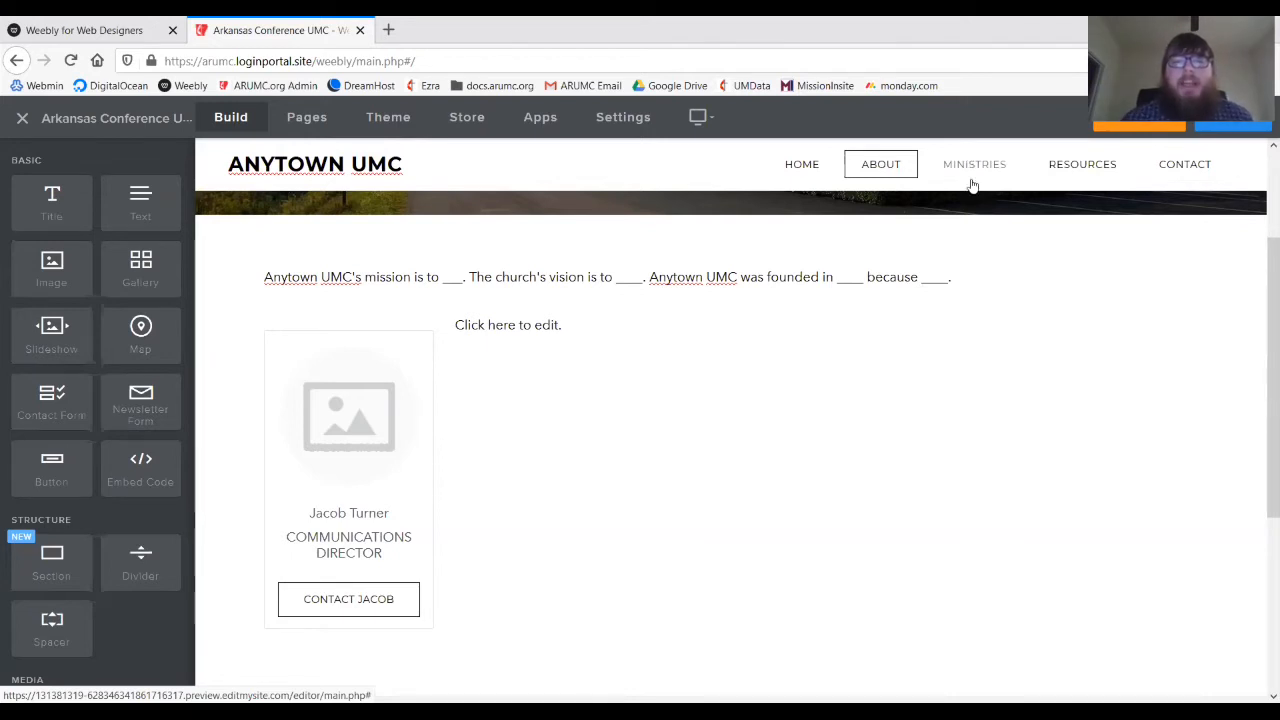
pyautogui.scroll(1, 777, 440)
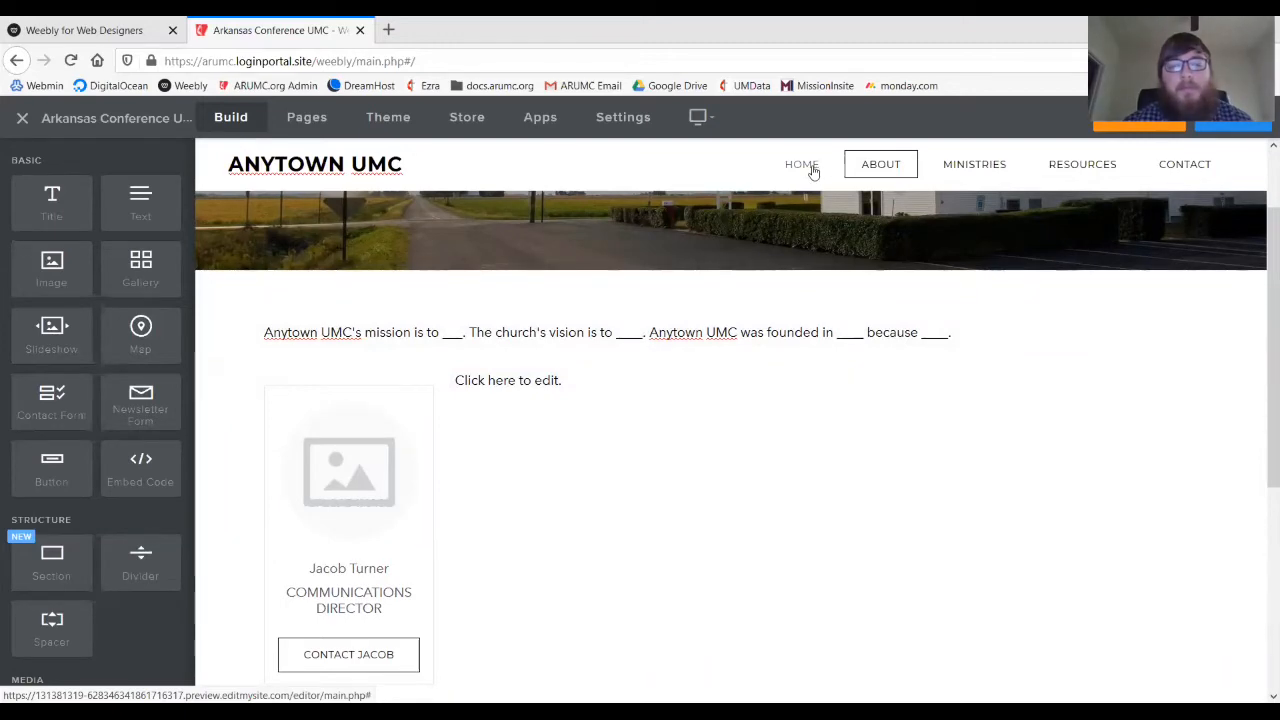
# - Switch the editor to the Home page and look over Worship Times and the wheat-field section
pyautogui.click(810, 168)
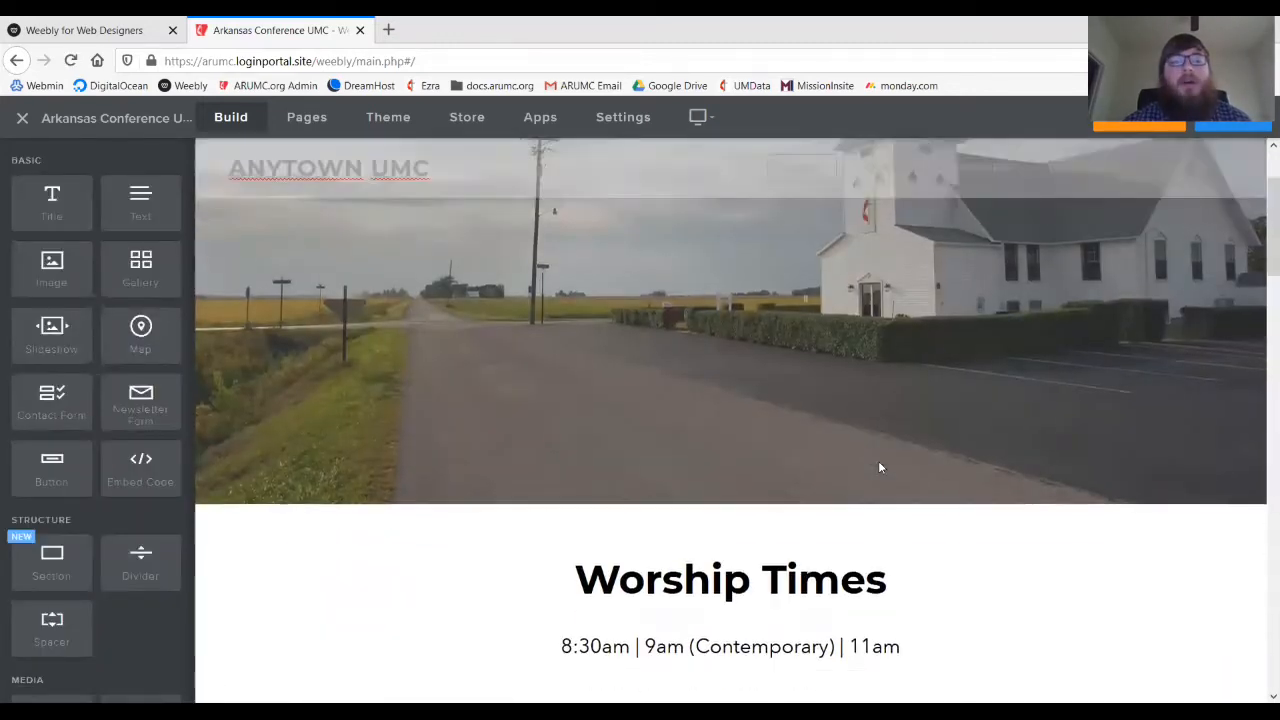
pyautogui.scroll(-2, 880, 467)
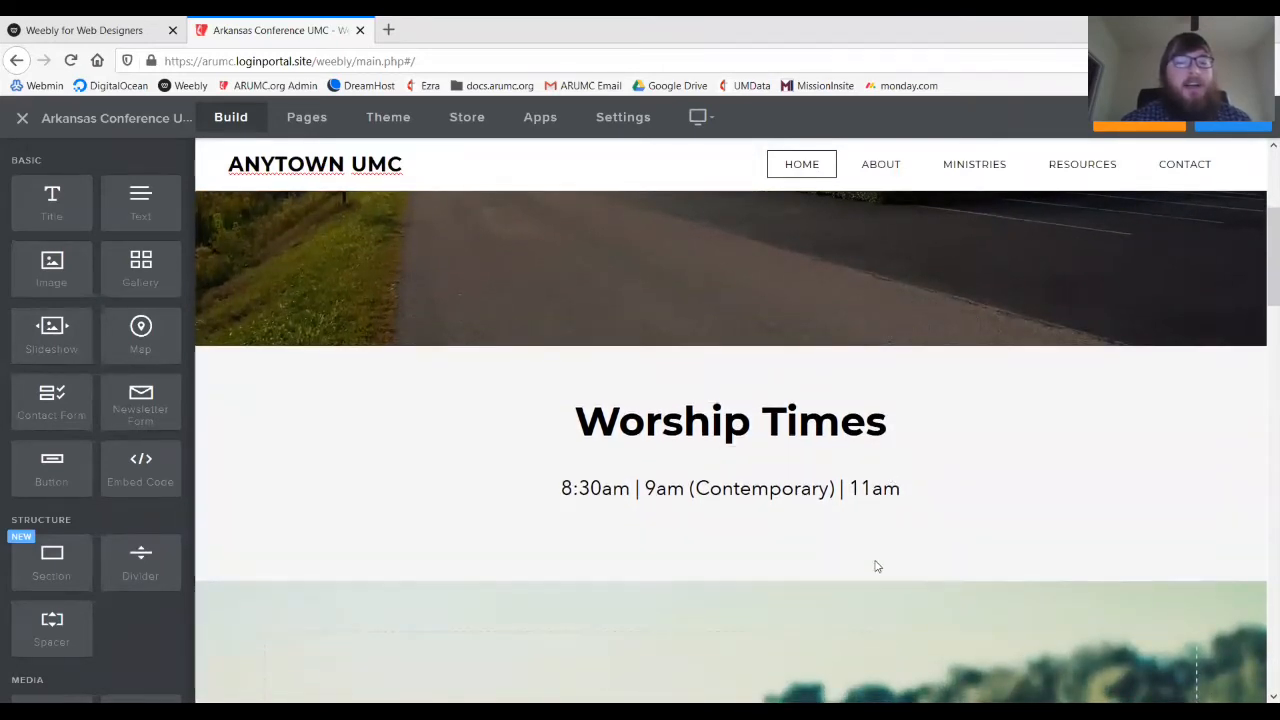
pyautogui.scroll(-2, 806, 537)
pyautogui.scroll(-3, 804, 540)
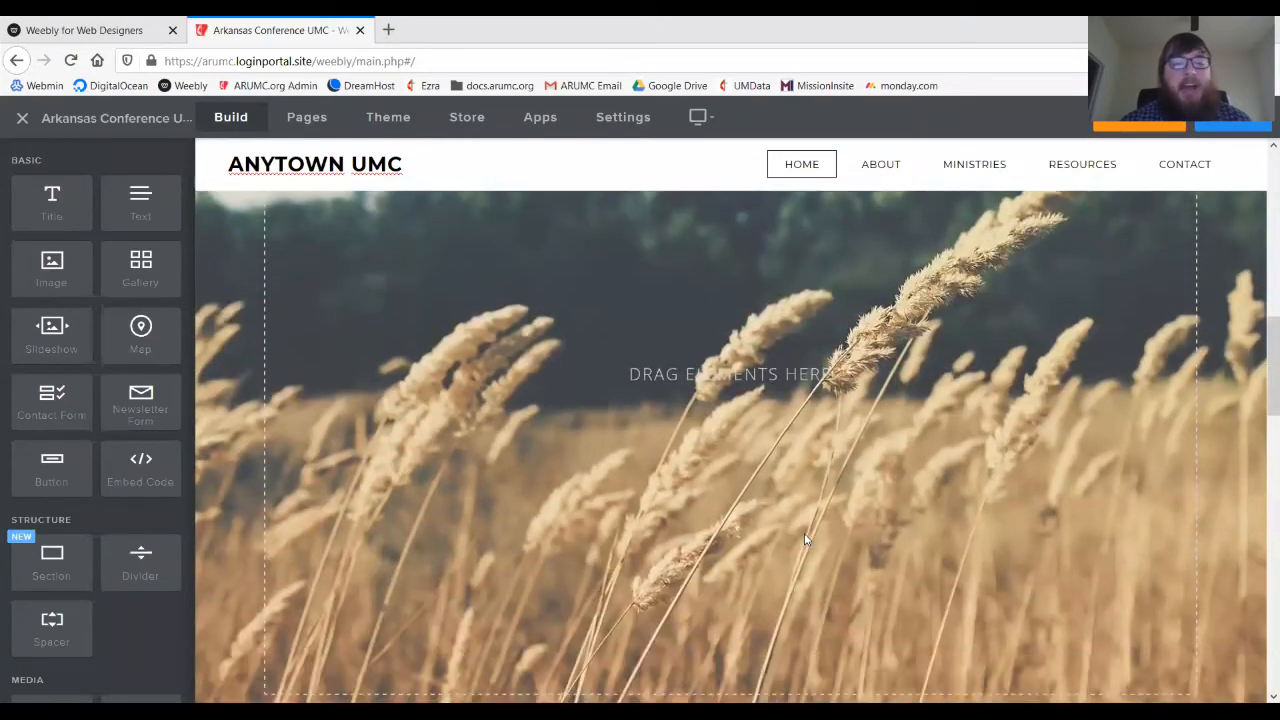
pyautogui.scroll(4, 804, 540)
pyautogui.scroll(-3, 806, 540)
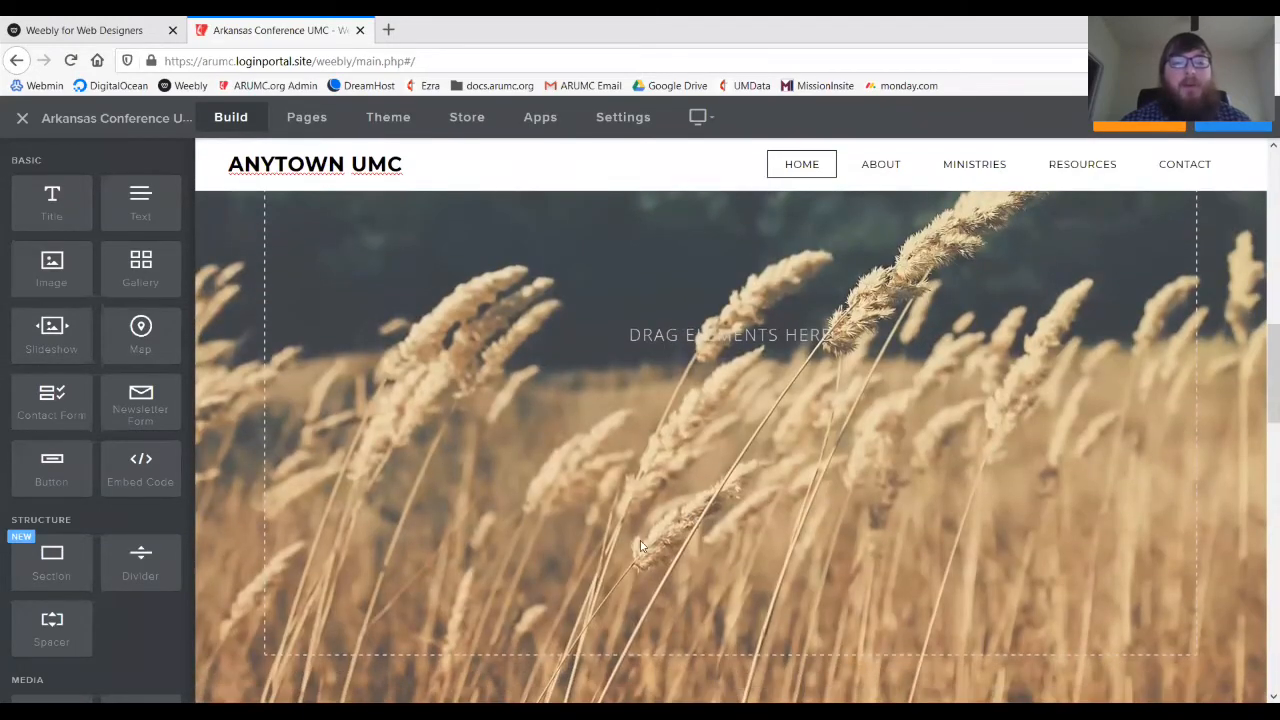
pyautogui.scroll(2, 656, 491)
pyautogui.scroll(-5, 656, 491)
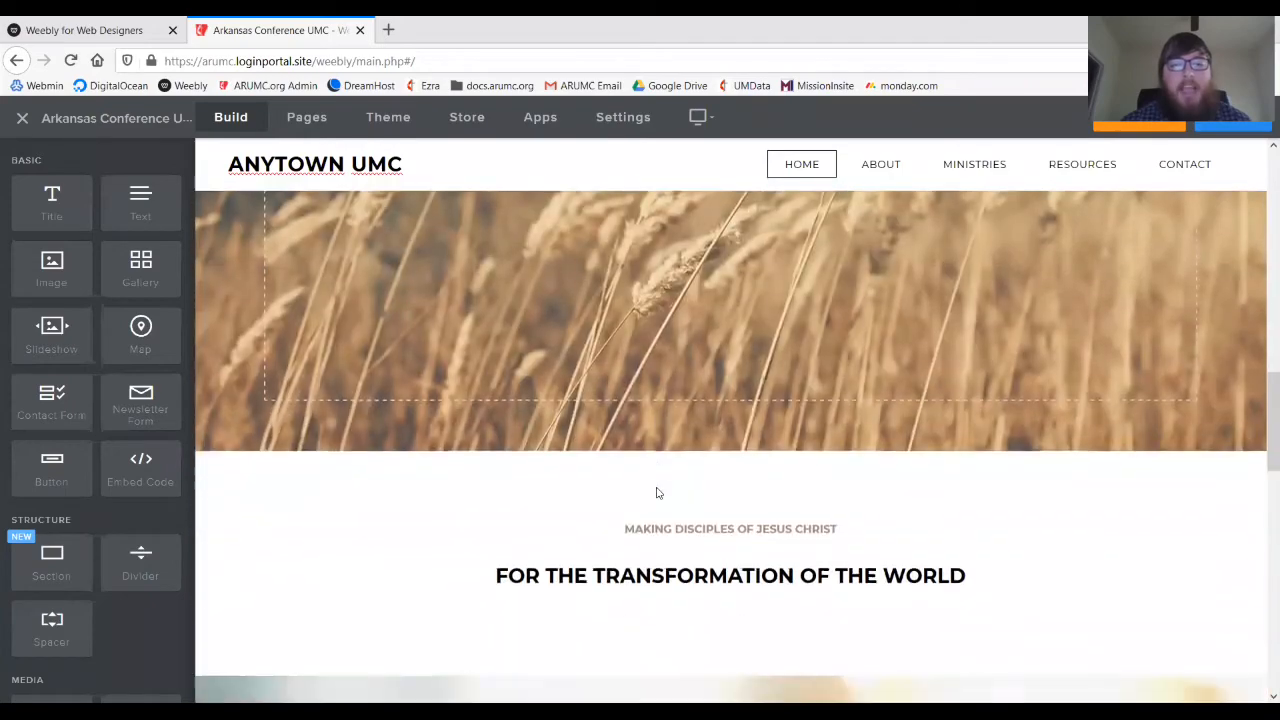
pyautogui.scroll(4, 656, 491)
pyautogui.scroll(3, 656, 491)
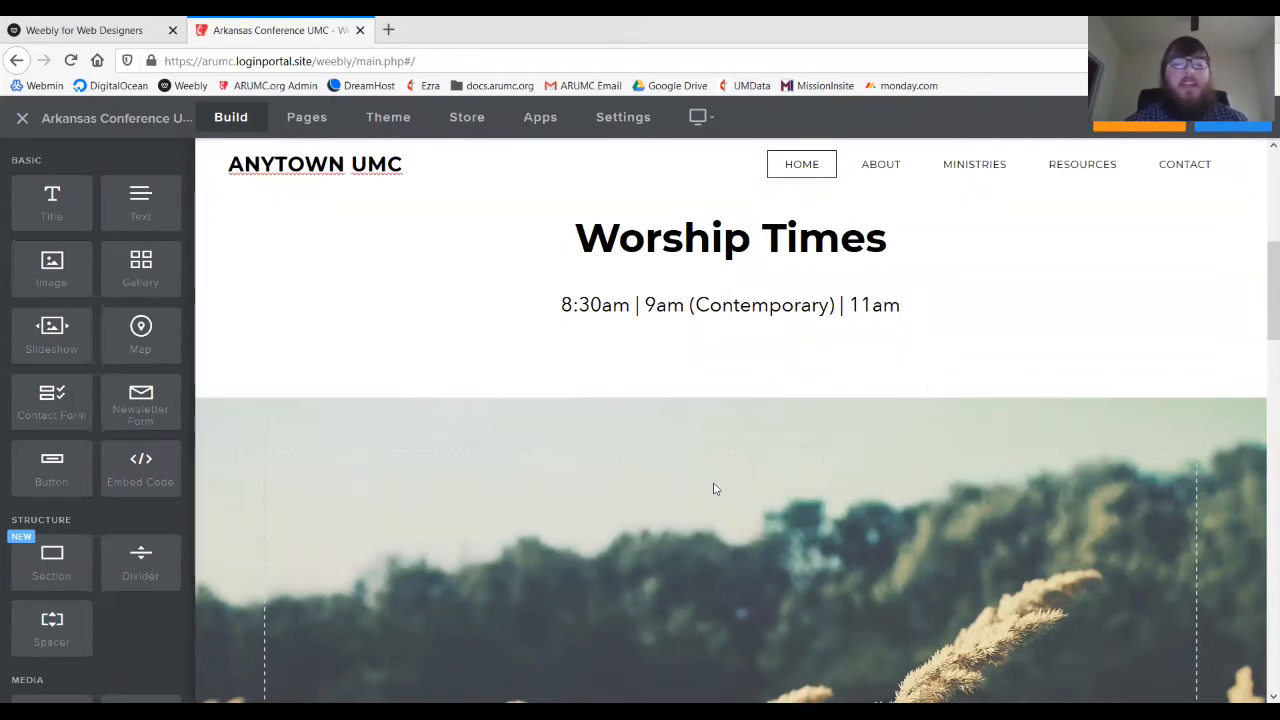
pyautogui.scroll(-2, 821, 532)
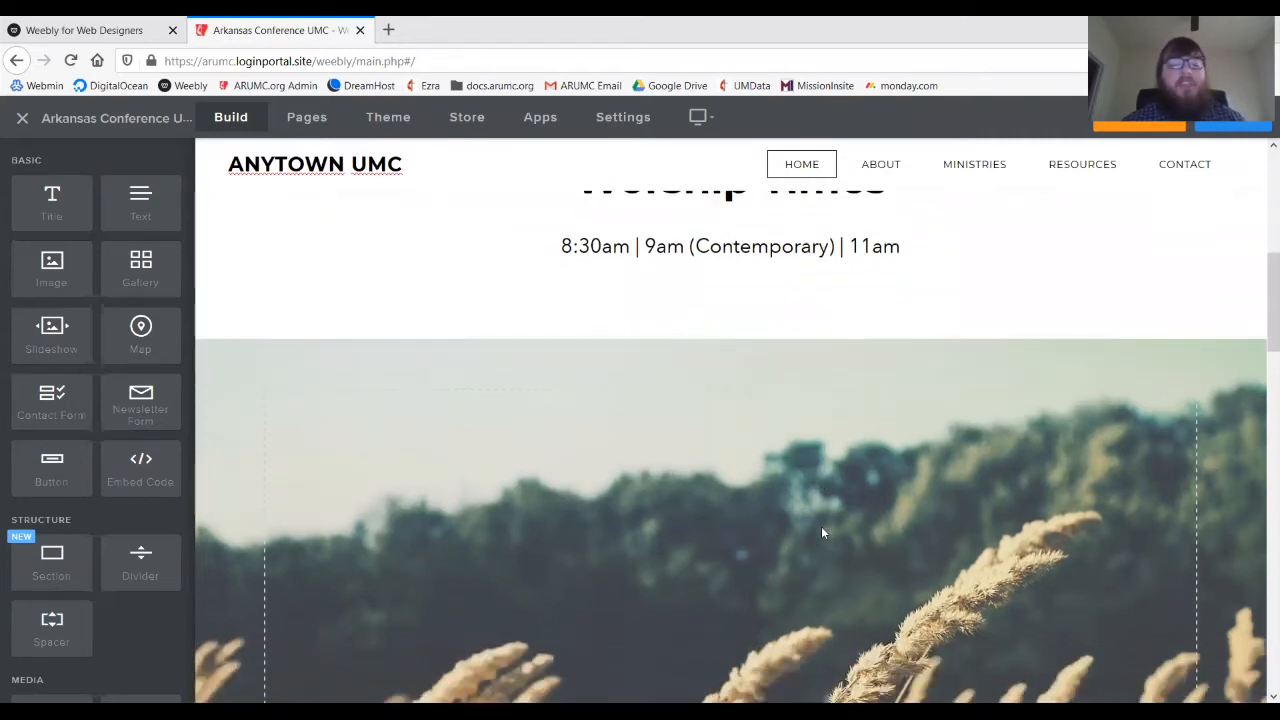
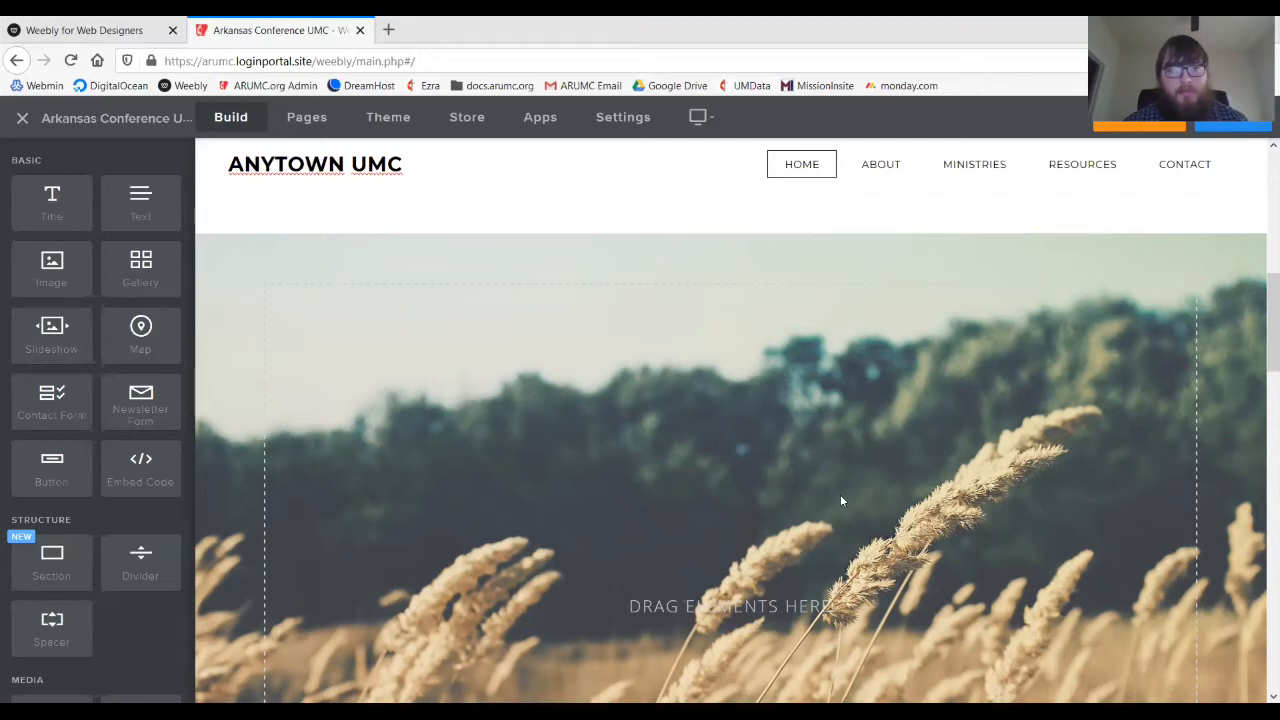
# - Scroll back to the top of the Home page and switch the editor to the Ministries page
pyautogui.scroll(1, 878, 305)
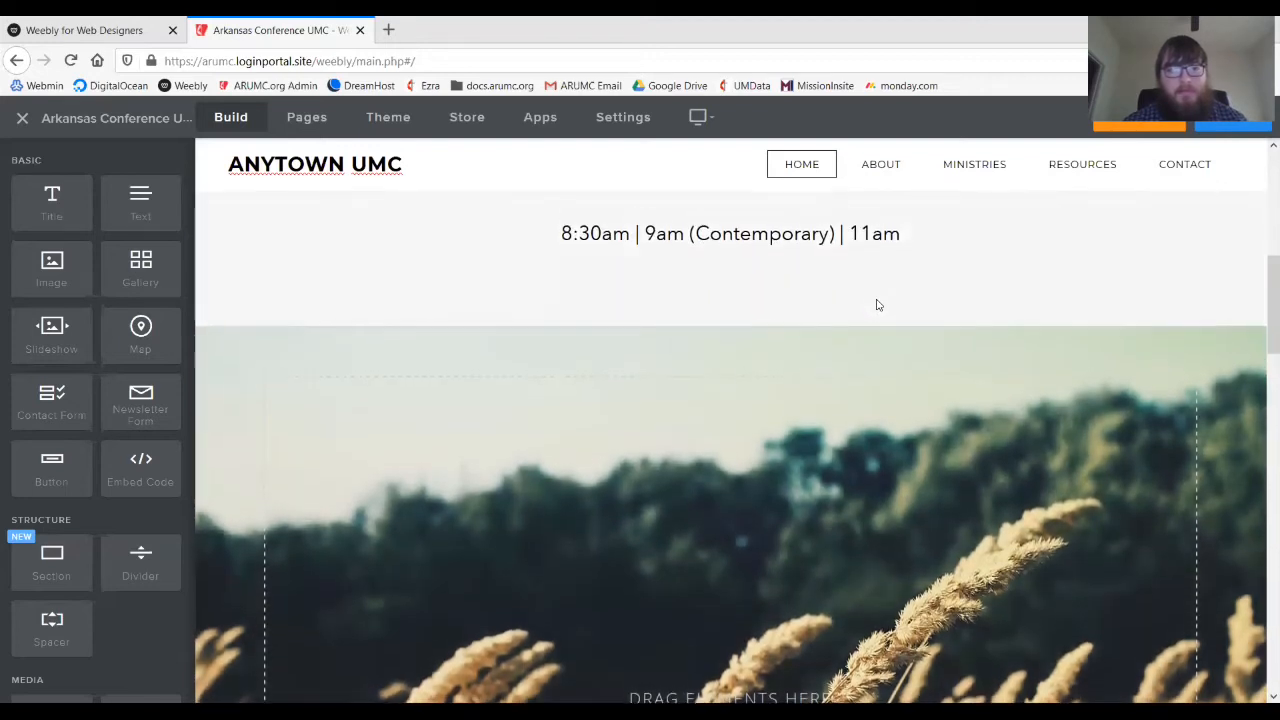
pyautogui.scroll(5, 878, 305)
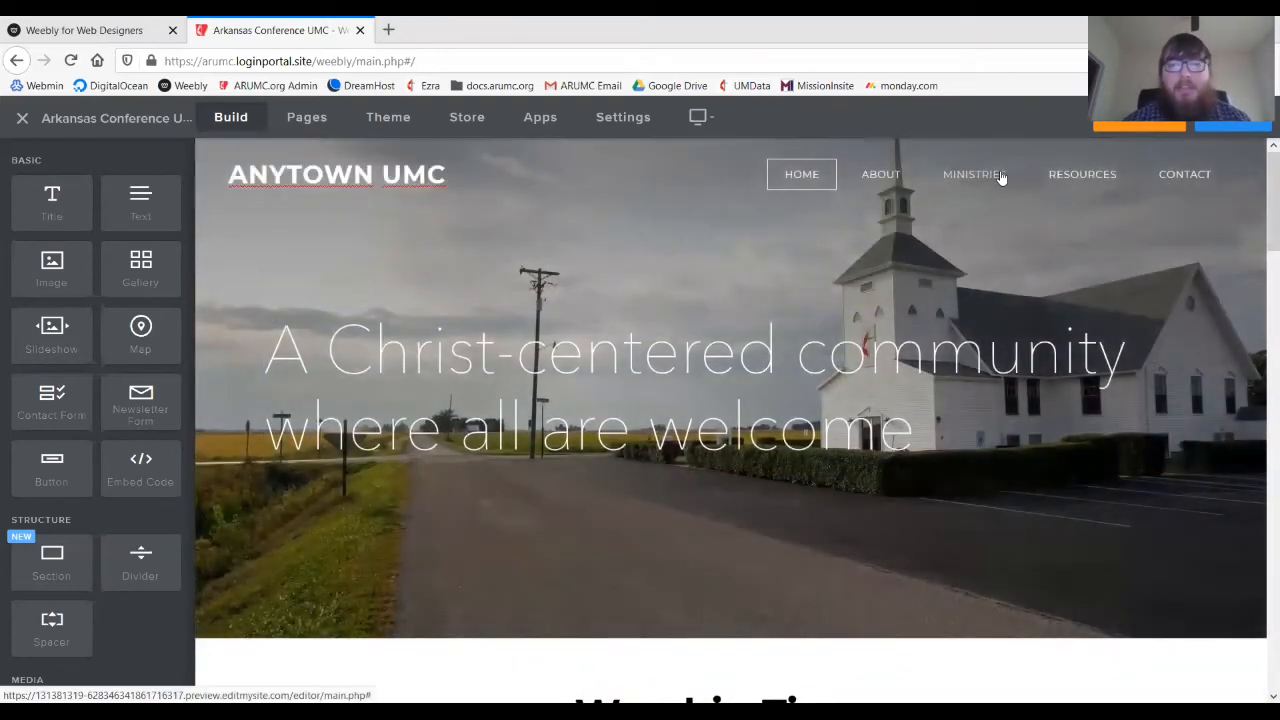
pyautogui.click(1000, 177)
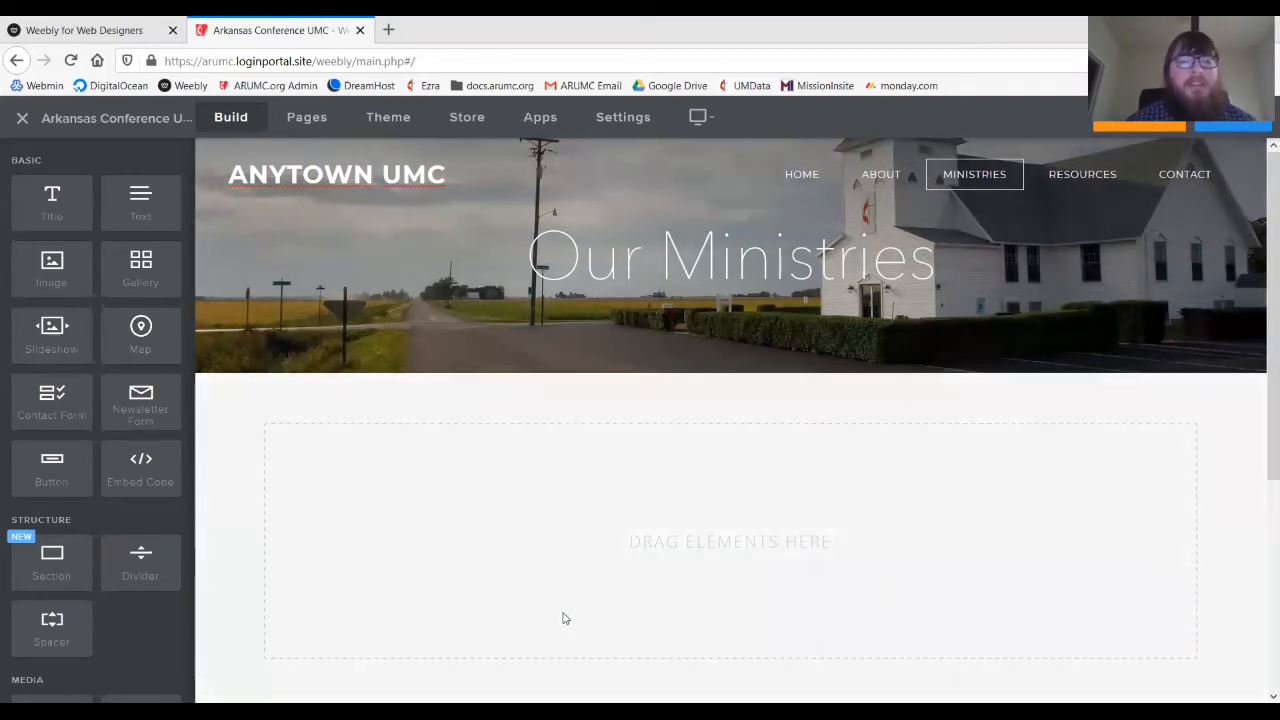
# - Add Title headings 'Children's Ministries' and 'Youth Ministries' to the empty Ministries page
pyautogui.scroll(-4, 604, 580)
pyautogui.scroll(2, 606, 580)
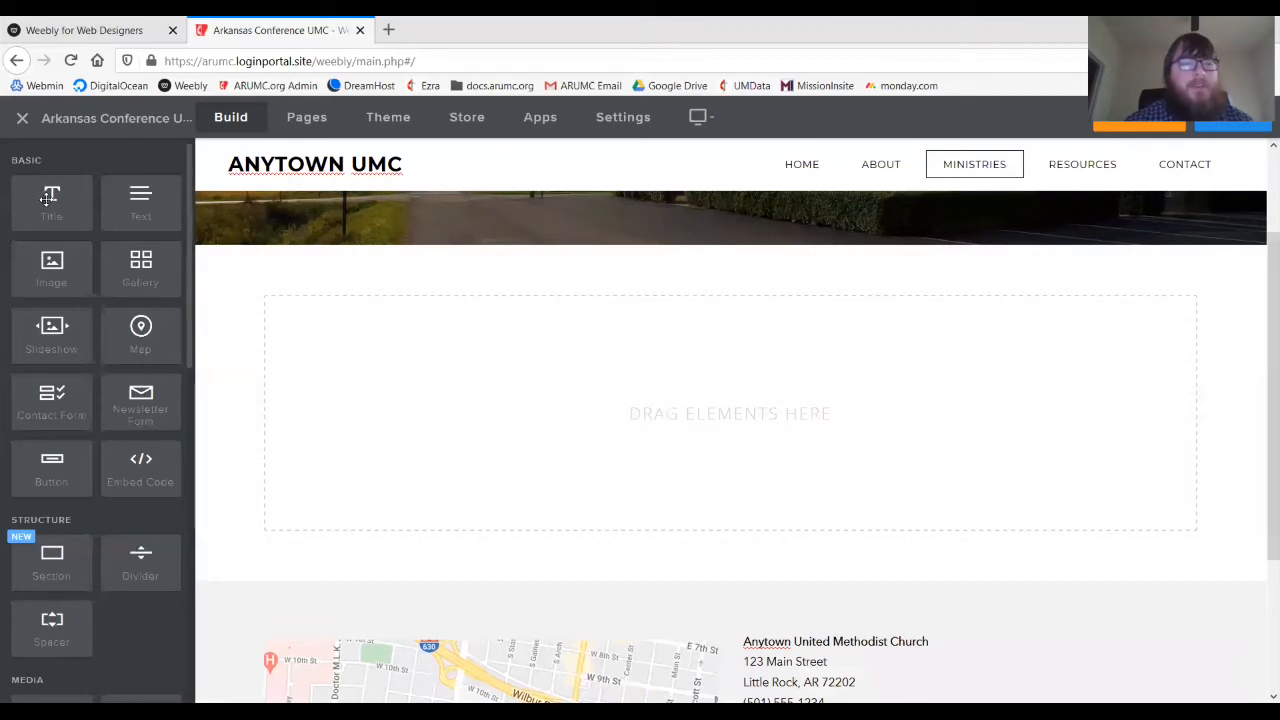
pyautogui.moveTo(47, 198); pyautogui.dragTo(455, 358)
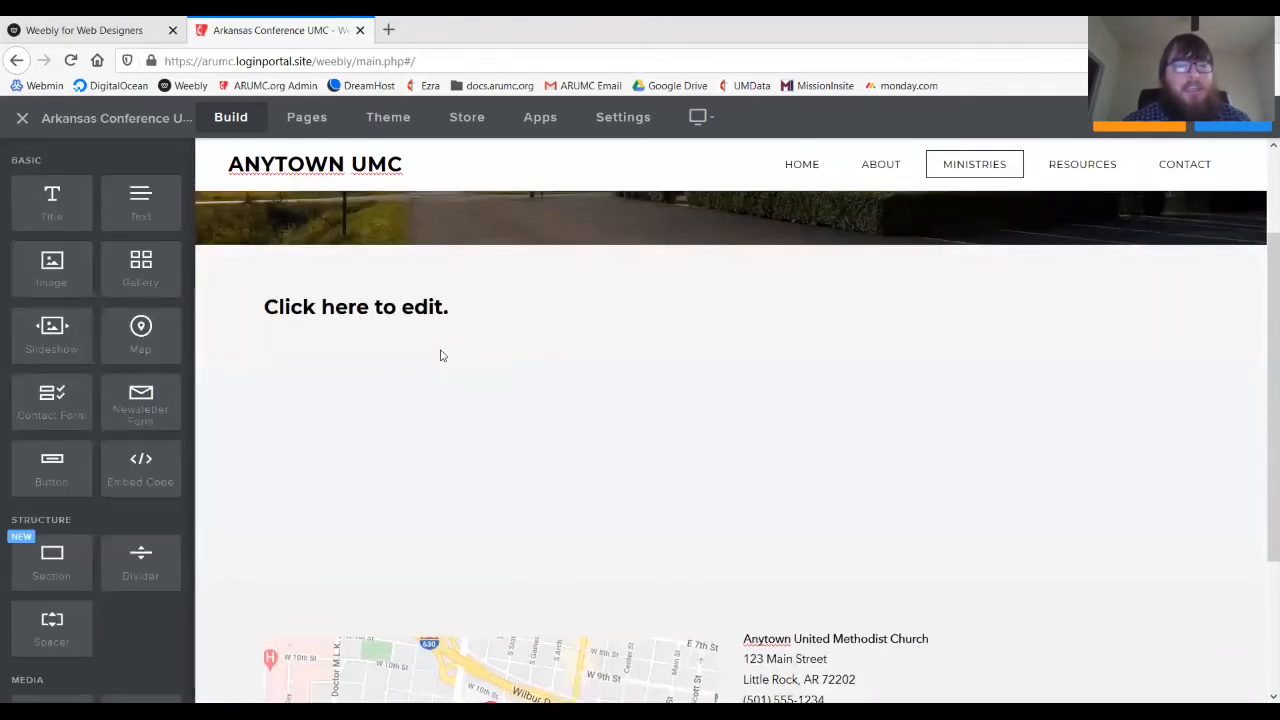
pyautogui.click(268, 302)
pyautogui.write('Chi')
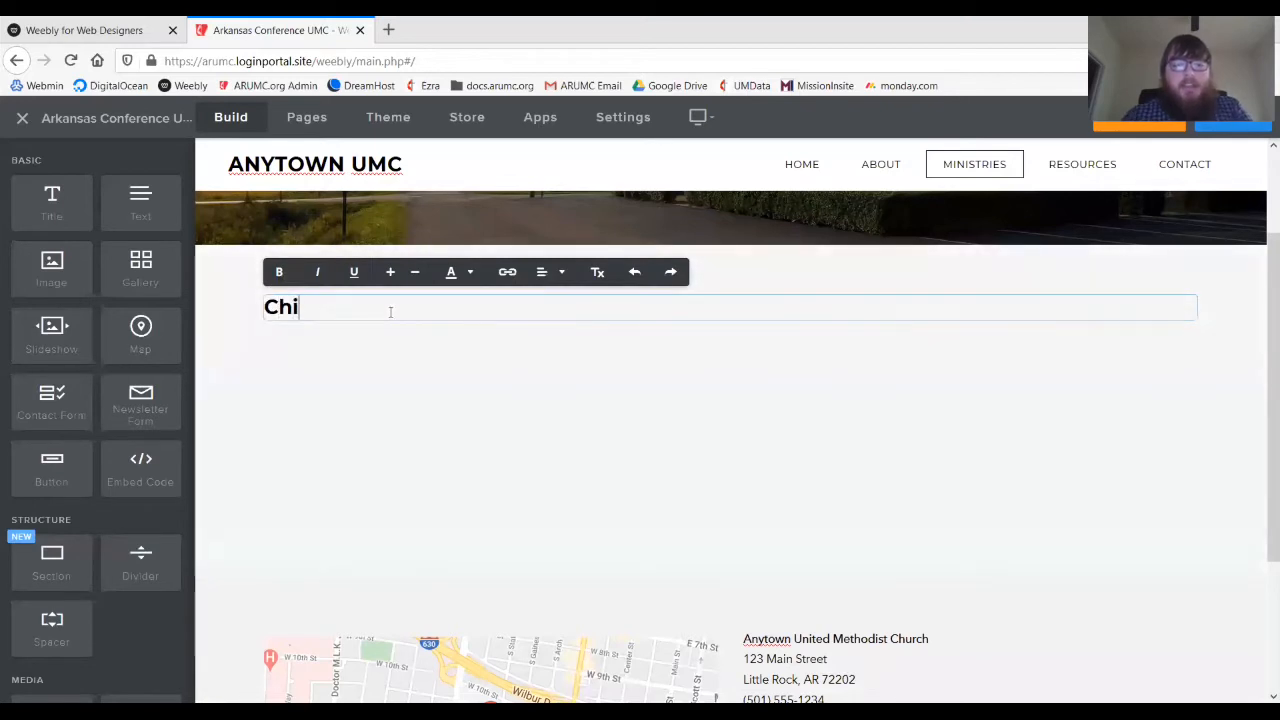
pyautogui.write("ldren's Ministries")
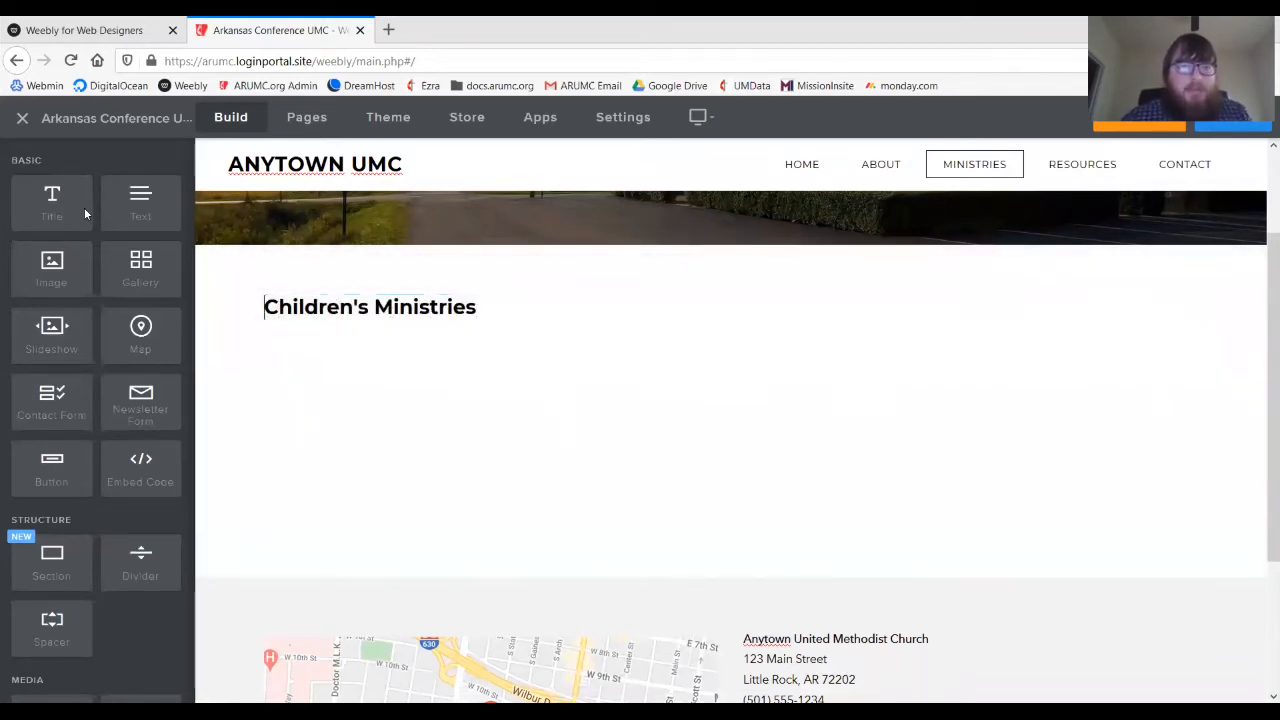
pyautogui.moveTo(86, 211); pyautogui.dragTo(471, 357)
pyautogui.click(409, 352)
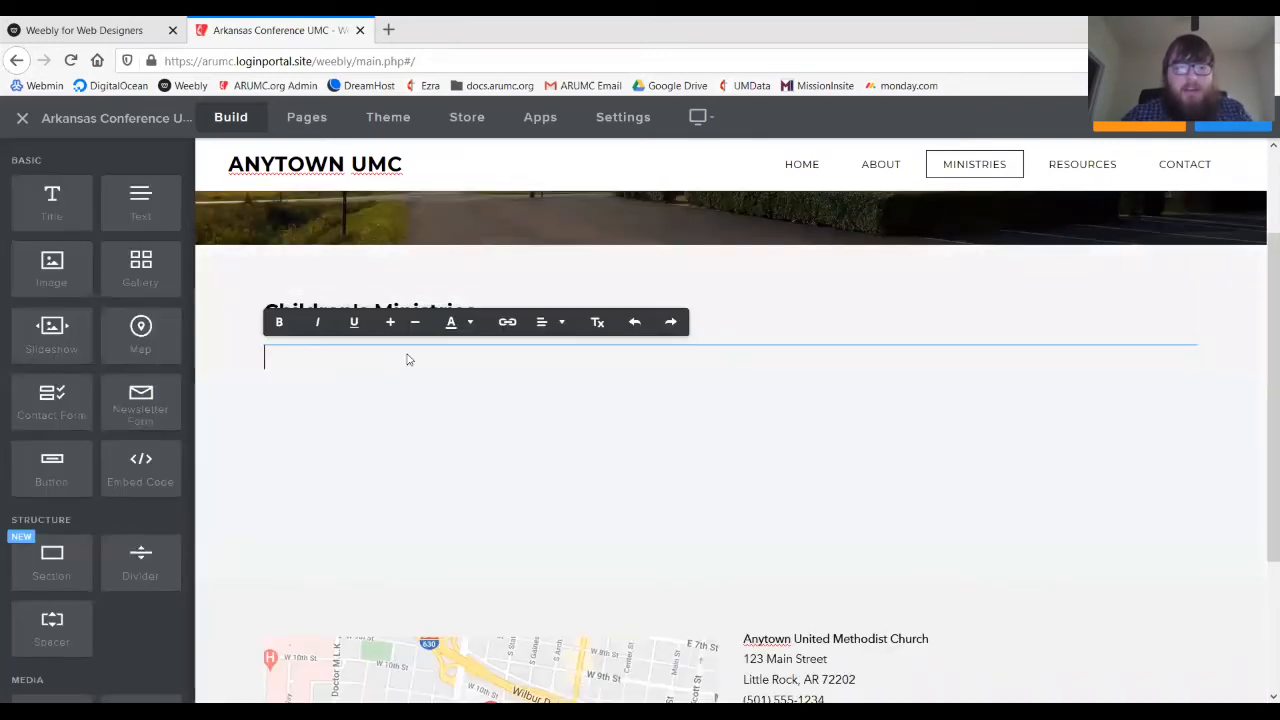
pyautogui.write('Youth Ministe')
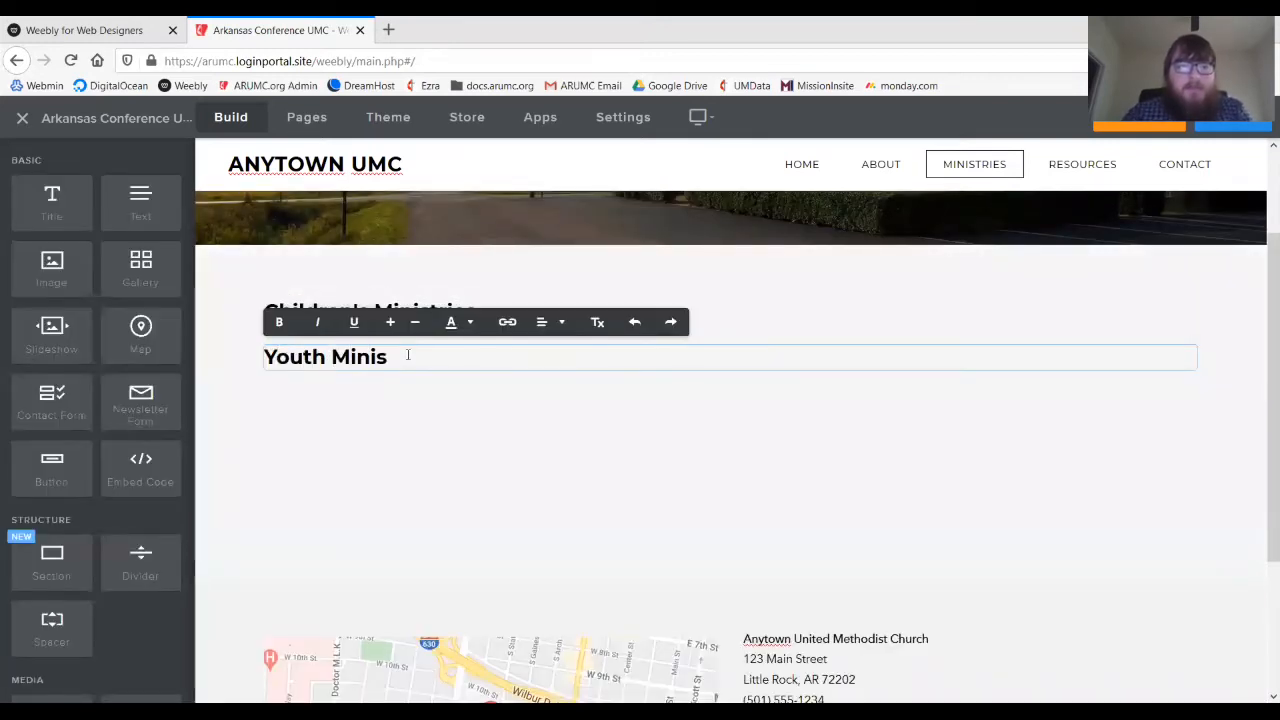
pyautogui.press('BackSpace')
pyautogui.write('ries')
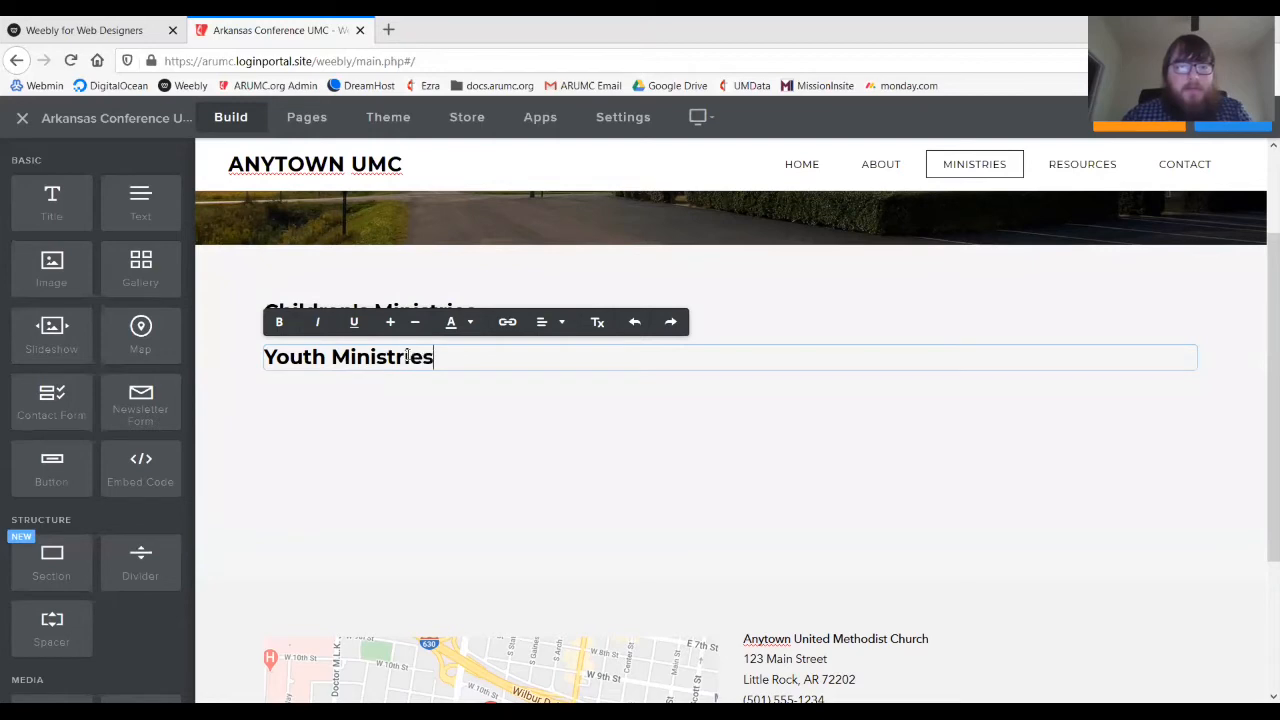
pyautogui.click(358, 438)
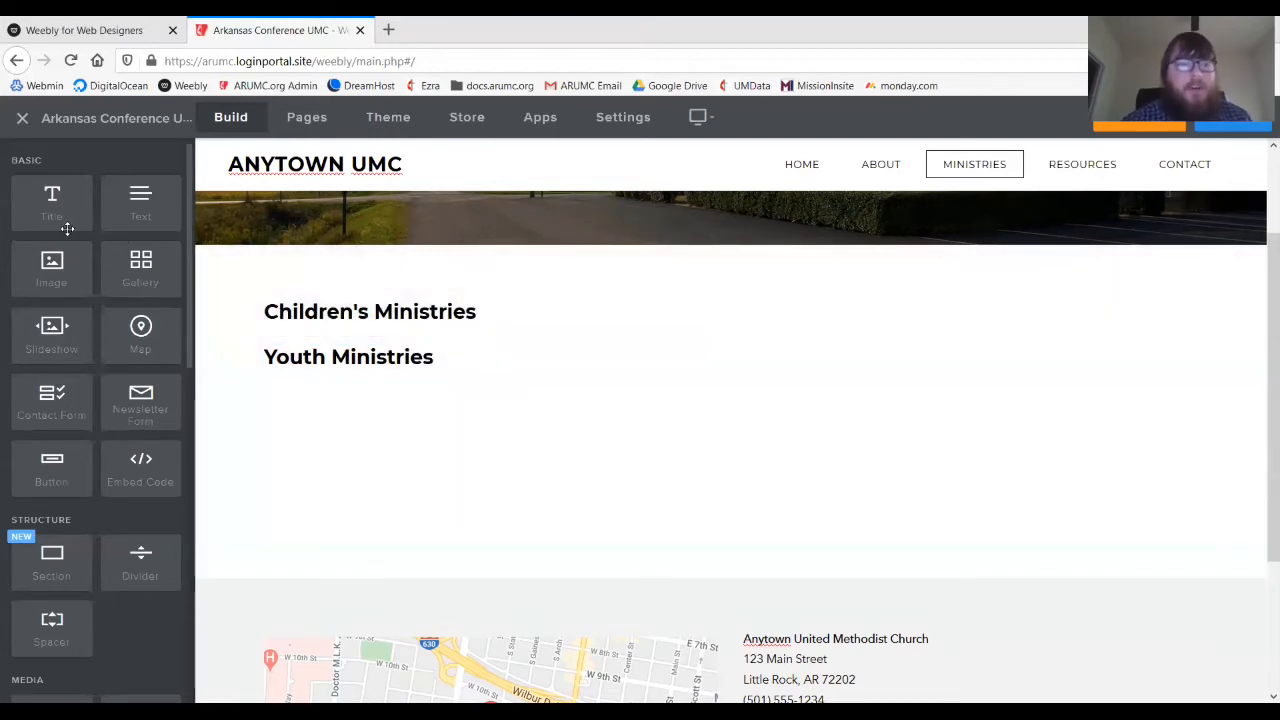
# - Add Title headings 'United Methodist Women' and 'United Methodist Men' below them
pyautogui.moveTo(64, 222); pyautogui.dragTo(516, 453)
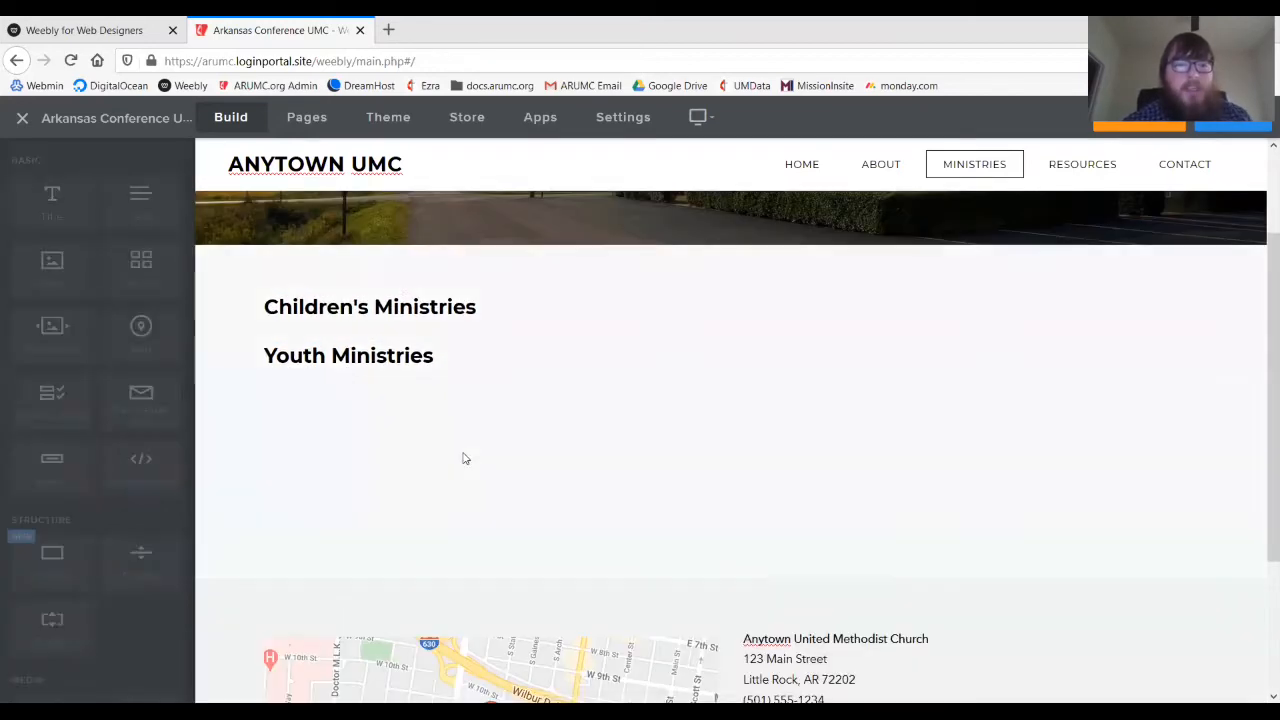
pyautogui.click(407, 411)
pyautogui.write('Uni')
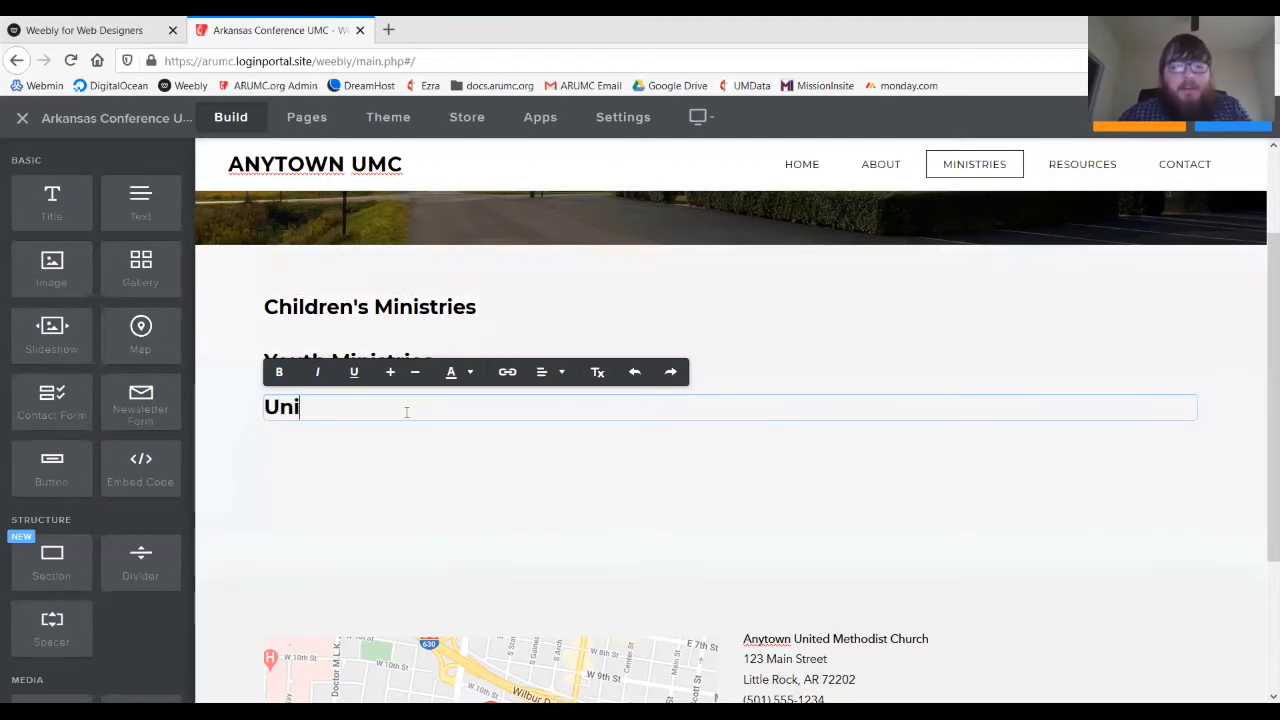
pyautogui.write('ted Methodist ')
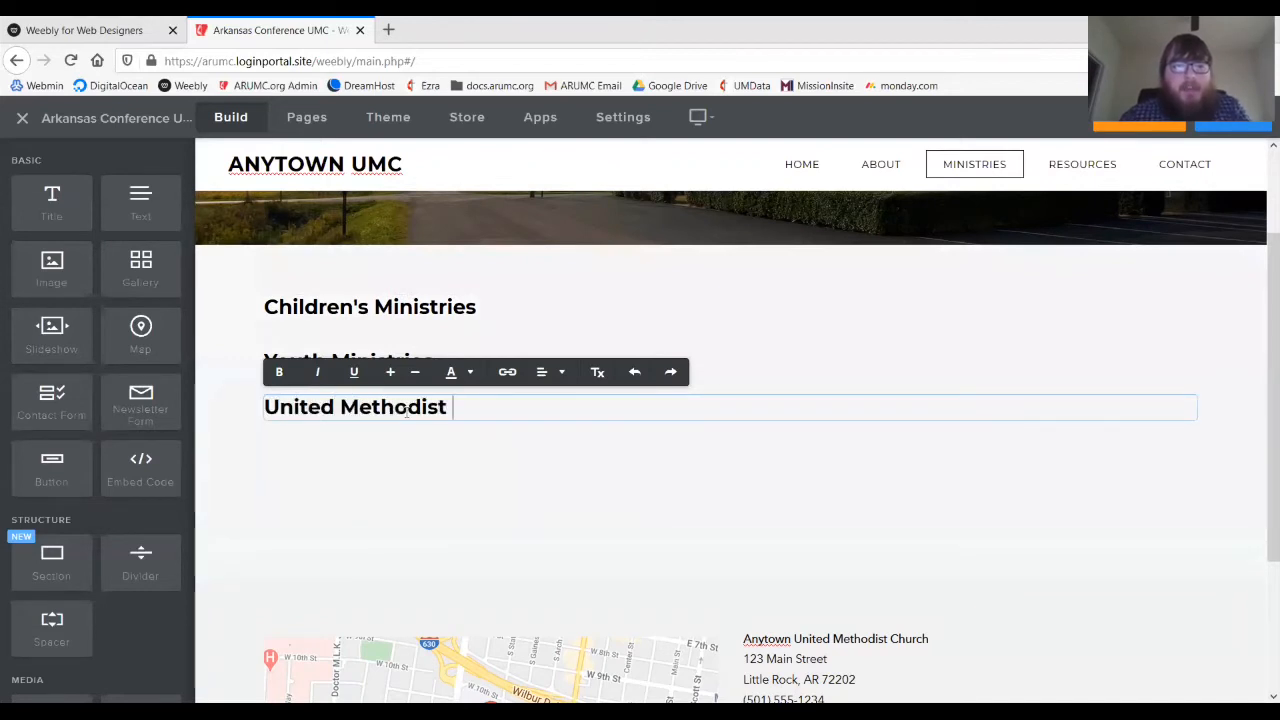
pyautogui.write('Women')
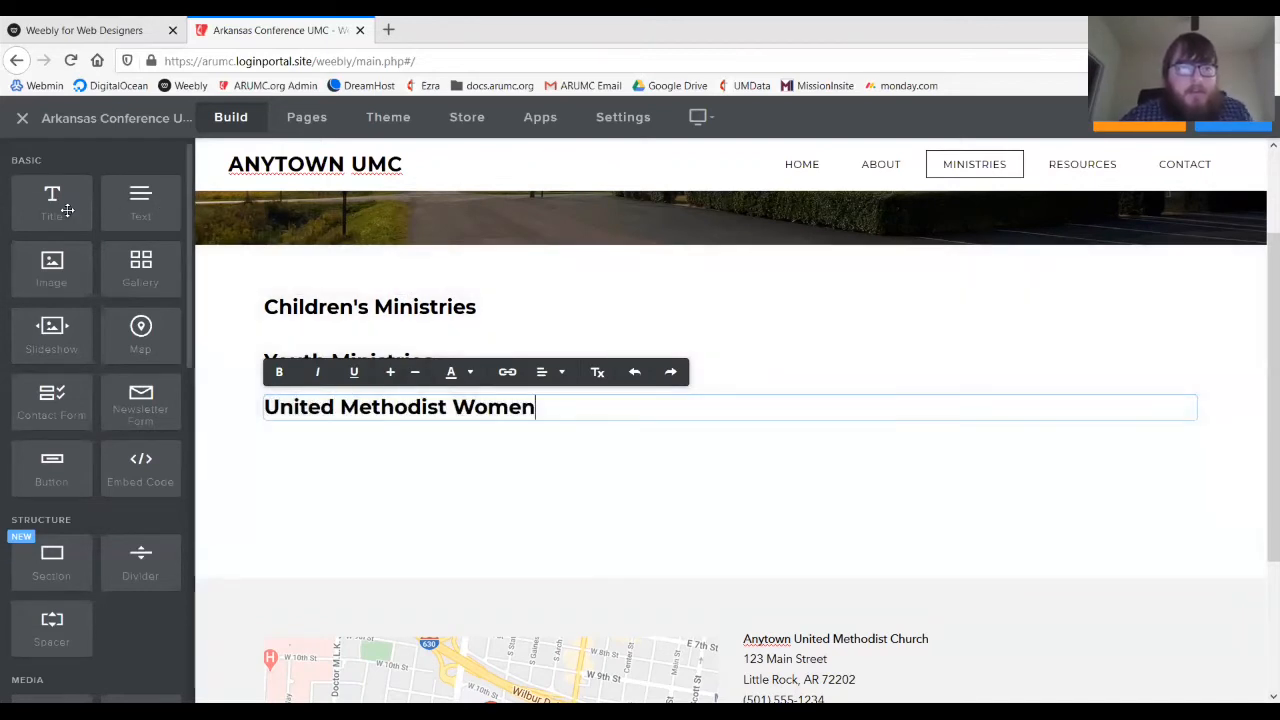
pyautogui.moveTo(55, 203); pyautogui.dragTo(466, 468)
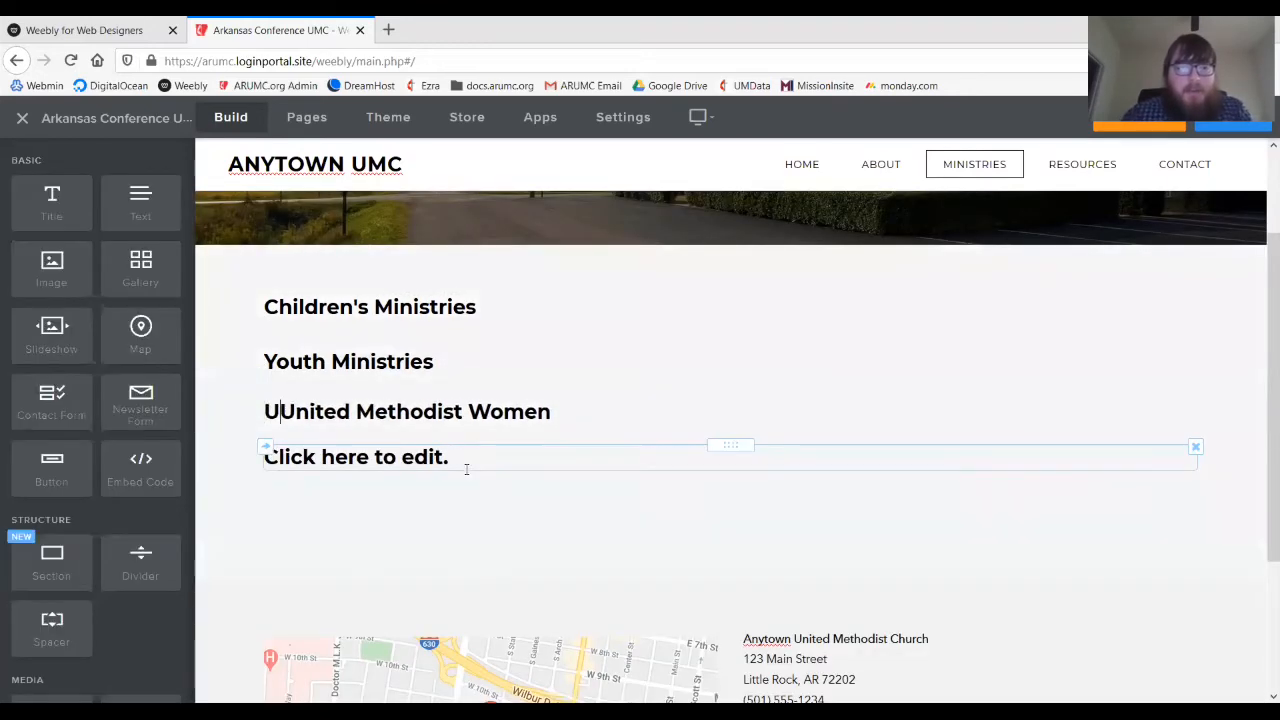
pyautogui.click(466, 468)
pyautogui.write('Unit')
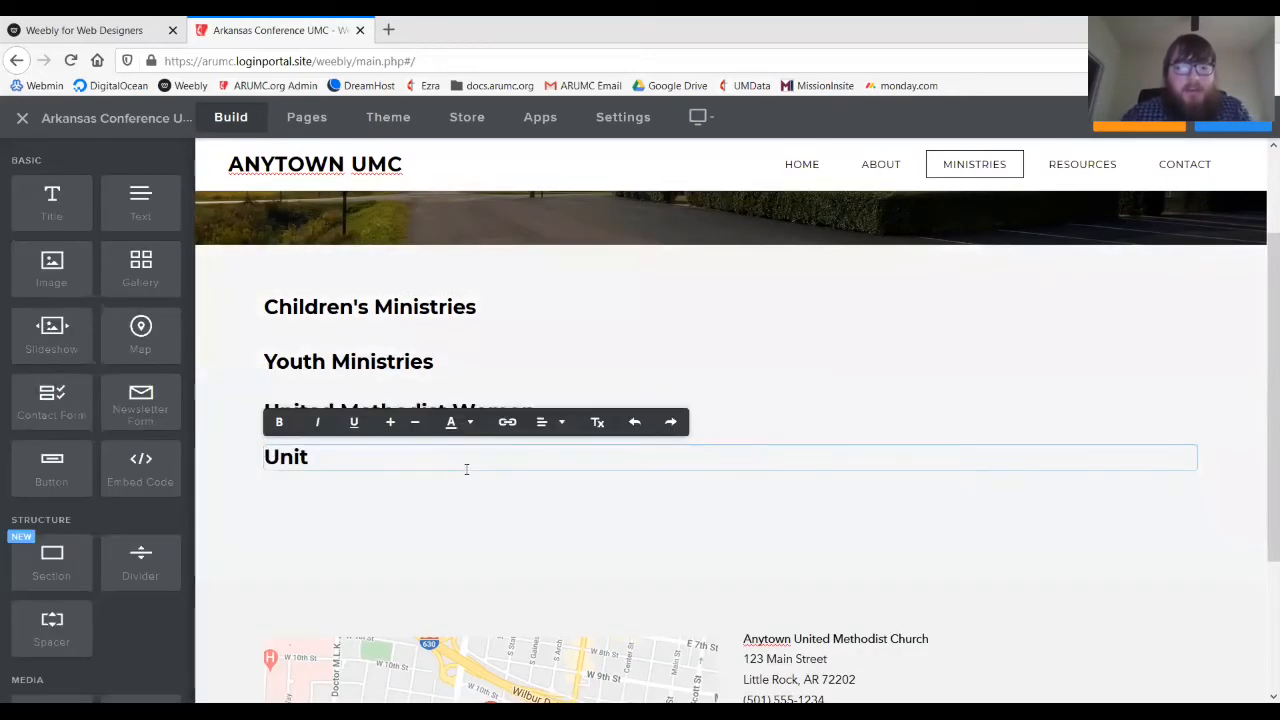
pyautogui.write('ed Methodist Men')
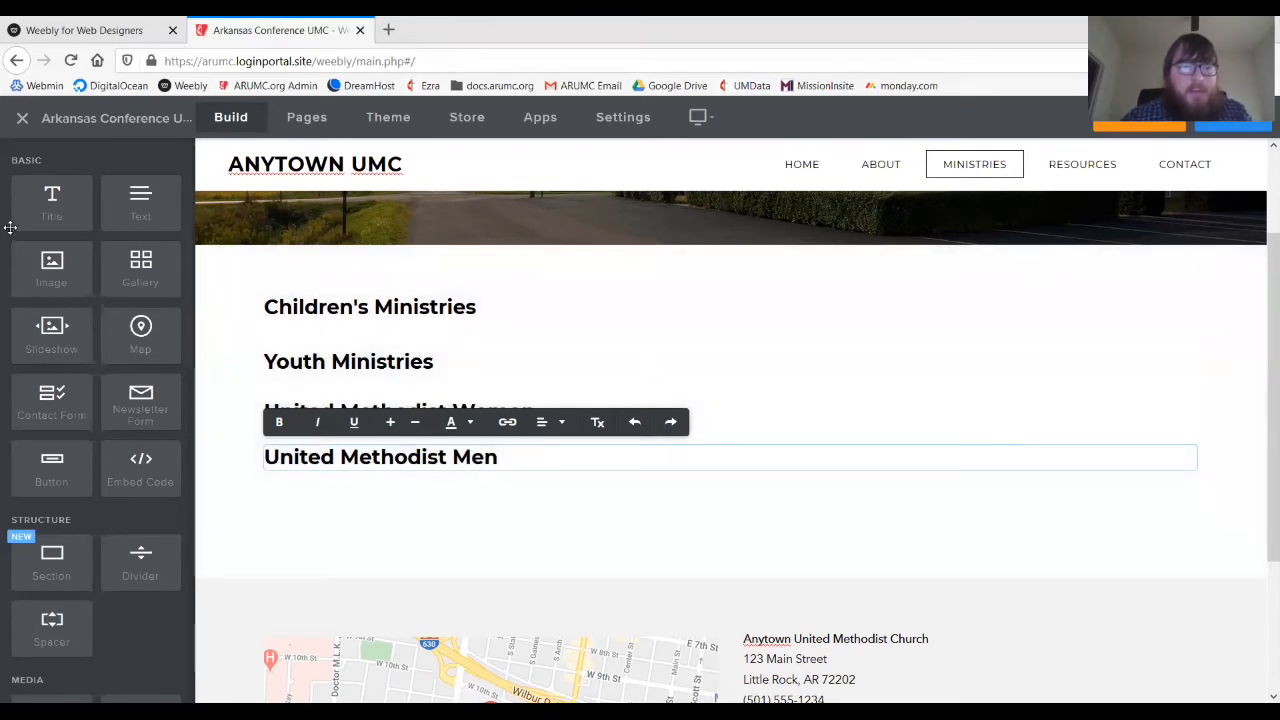
# - Add the final headings 'Sunday School/Bible Studies/Small Groups' and 'Missions and Outreach'
pyautogui.moveTo(40, 212); pyautogui.dragTo(440, 491)
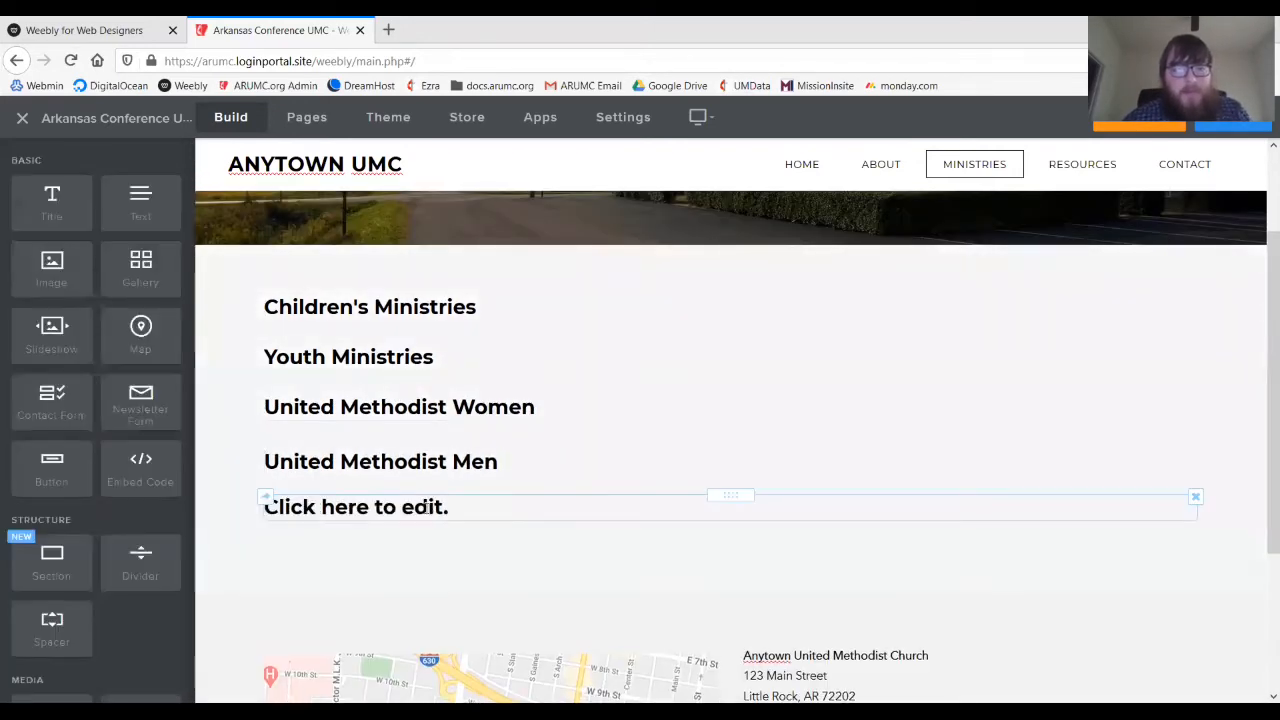
pyautogui.click(426, 512)
pyautogui.write('Sunday S')
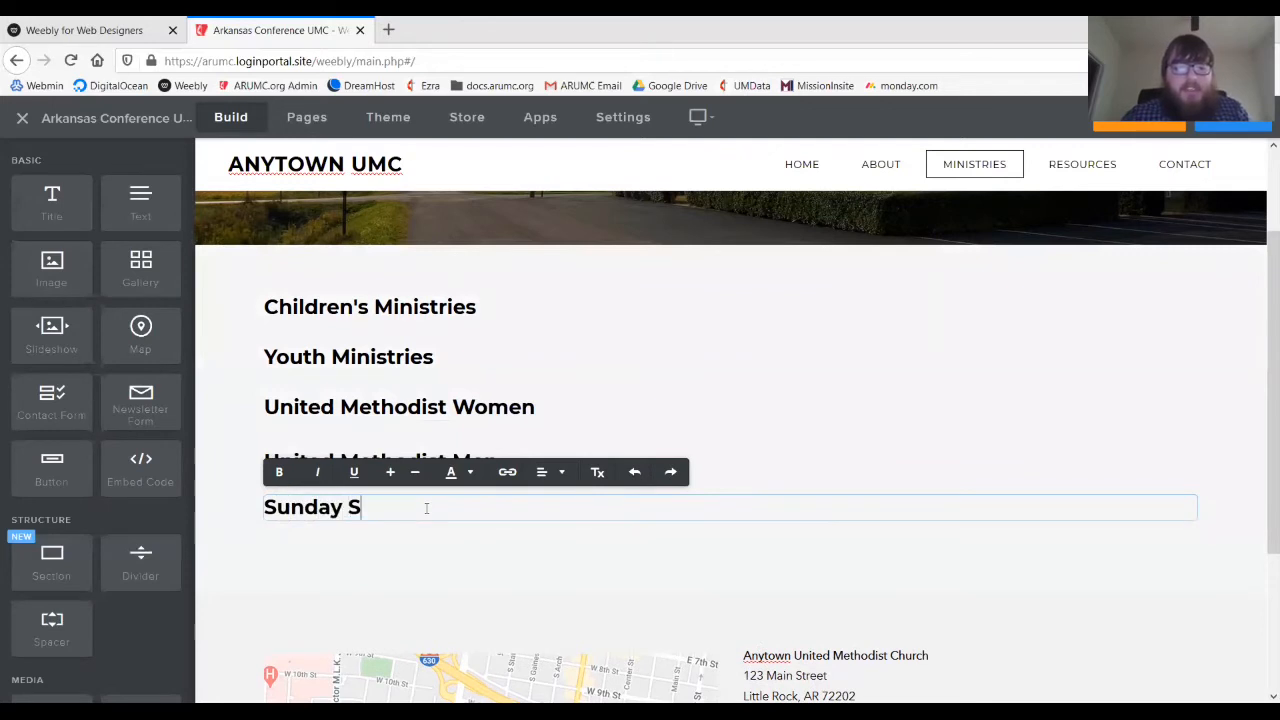
pyautogui.write('chool/B')
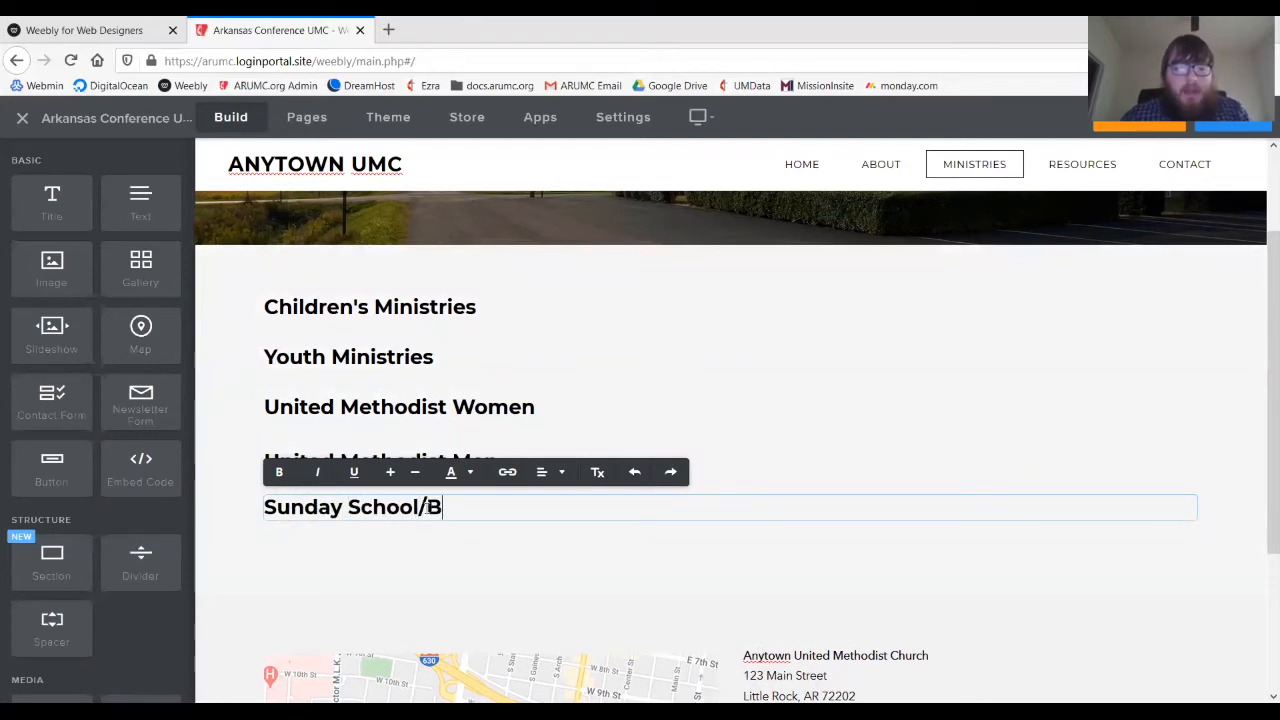
pyautogui.write('ible Studies/')
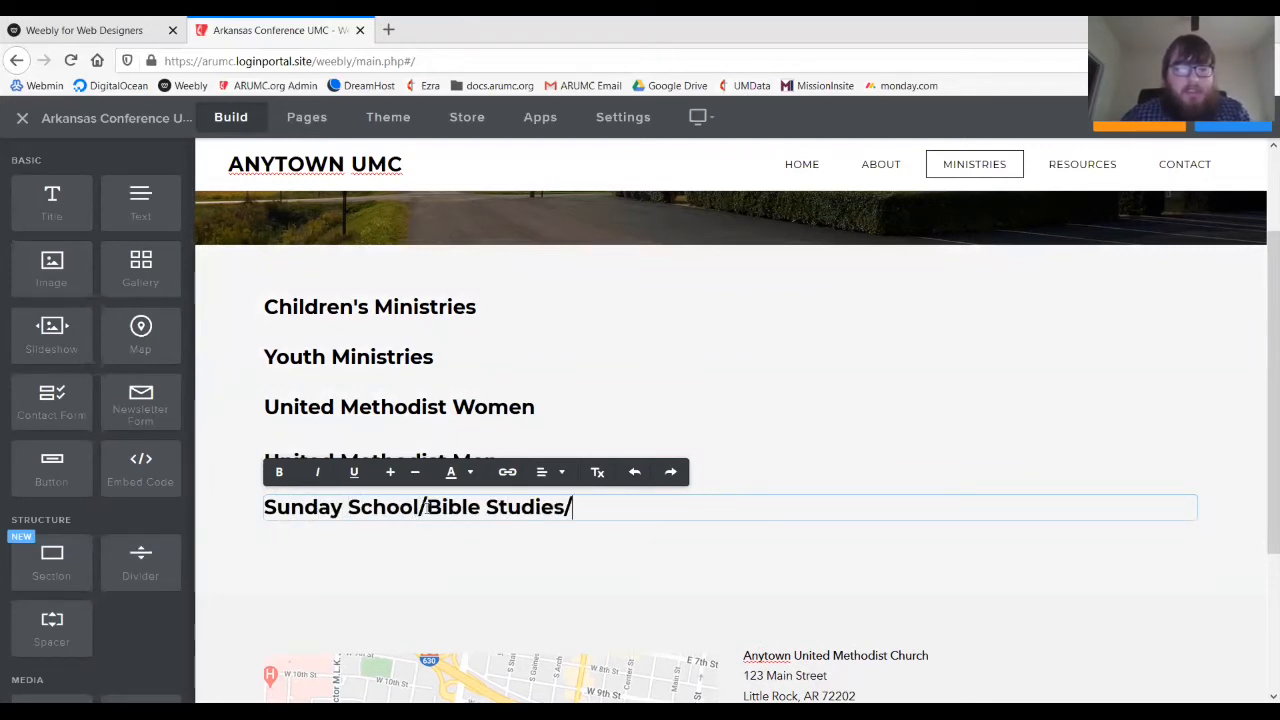
pyautogui.write('Small ')
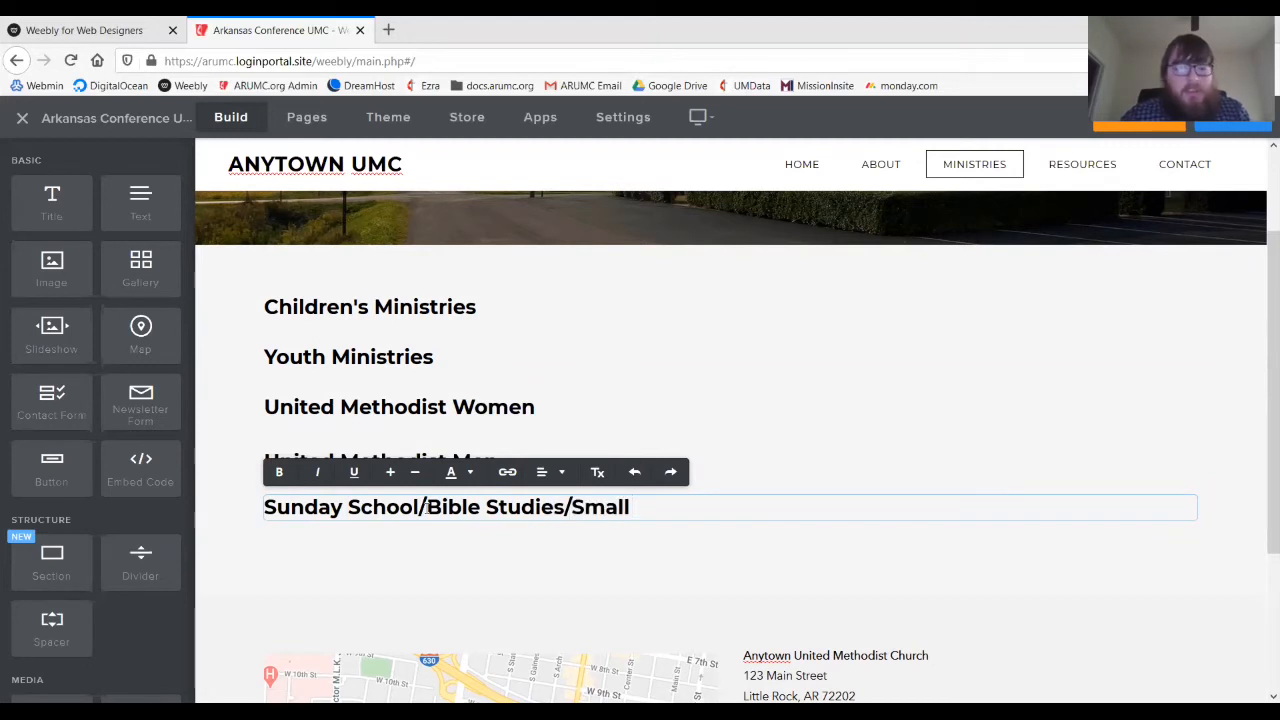
pyautogui.write('Groups')
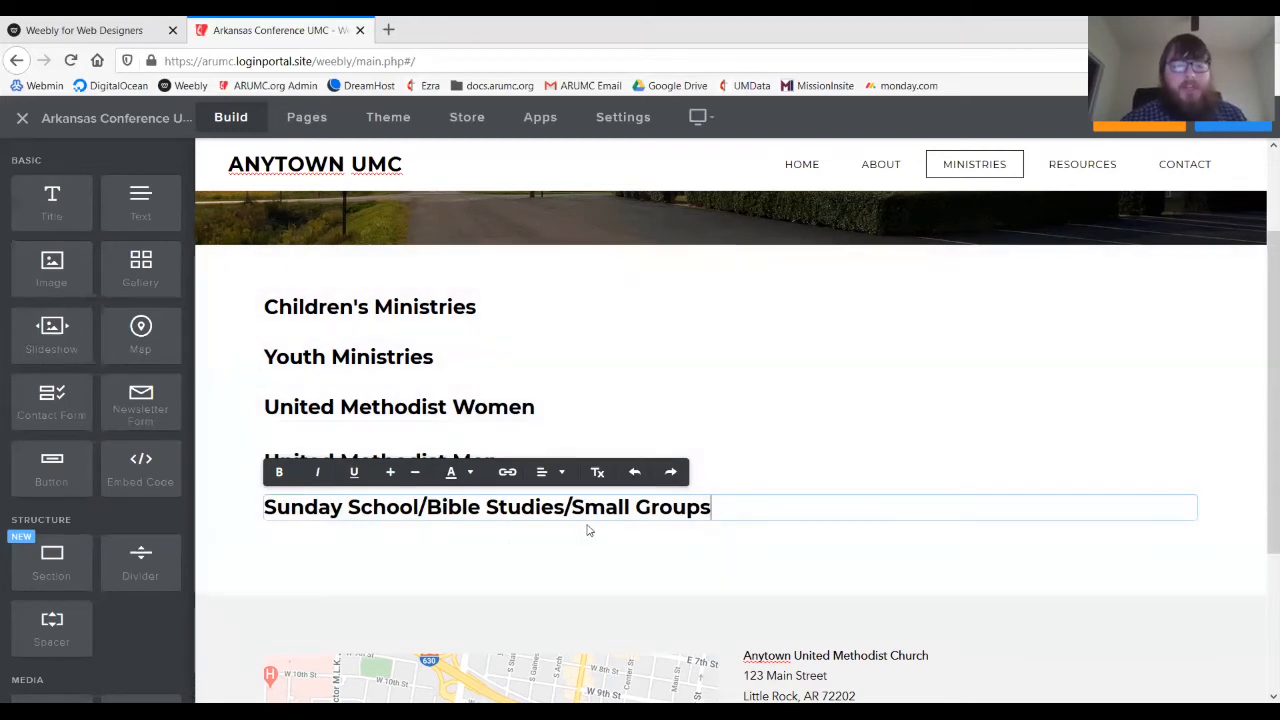
pyautogui.click(503, 573)
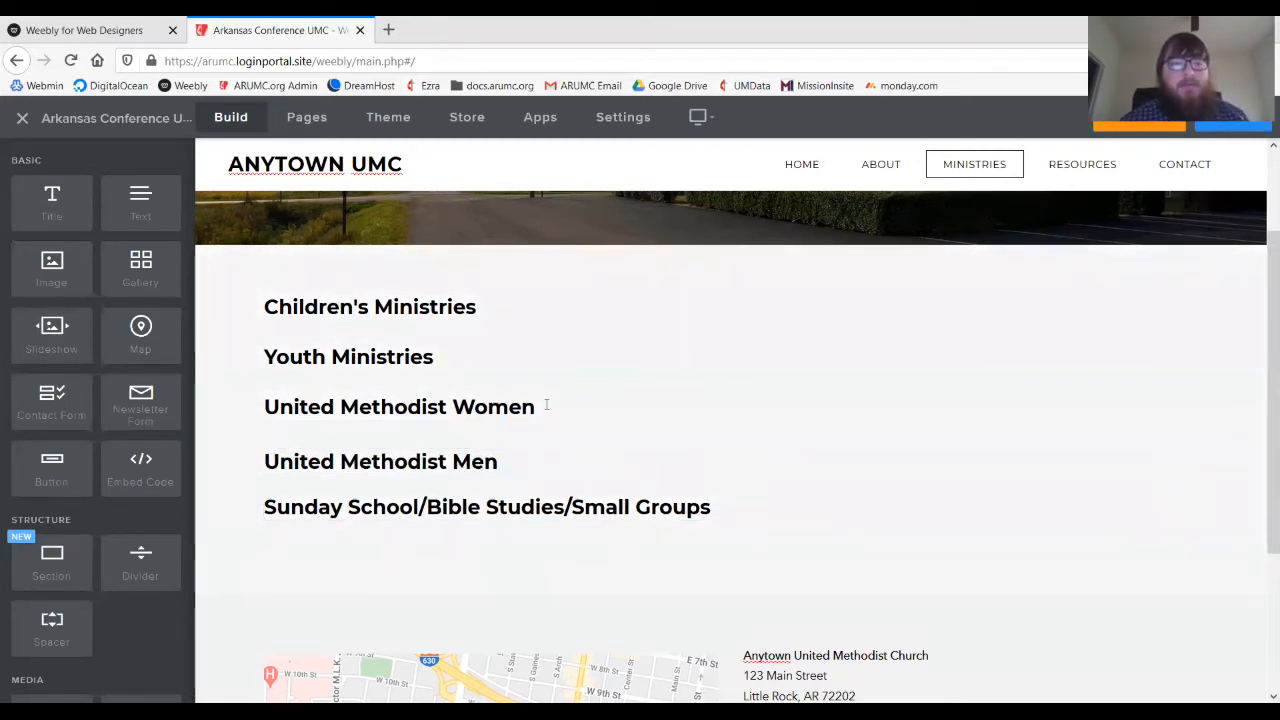
pyautogui.moveTo(76, 226); pyautogui.dragTo(594, 549)
pyautogui.click(568, 565)
pyautogui.write('M')
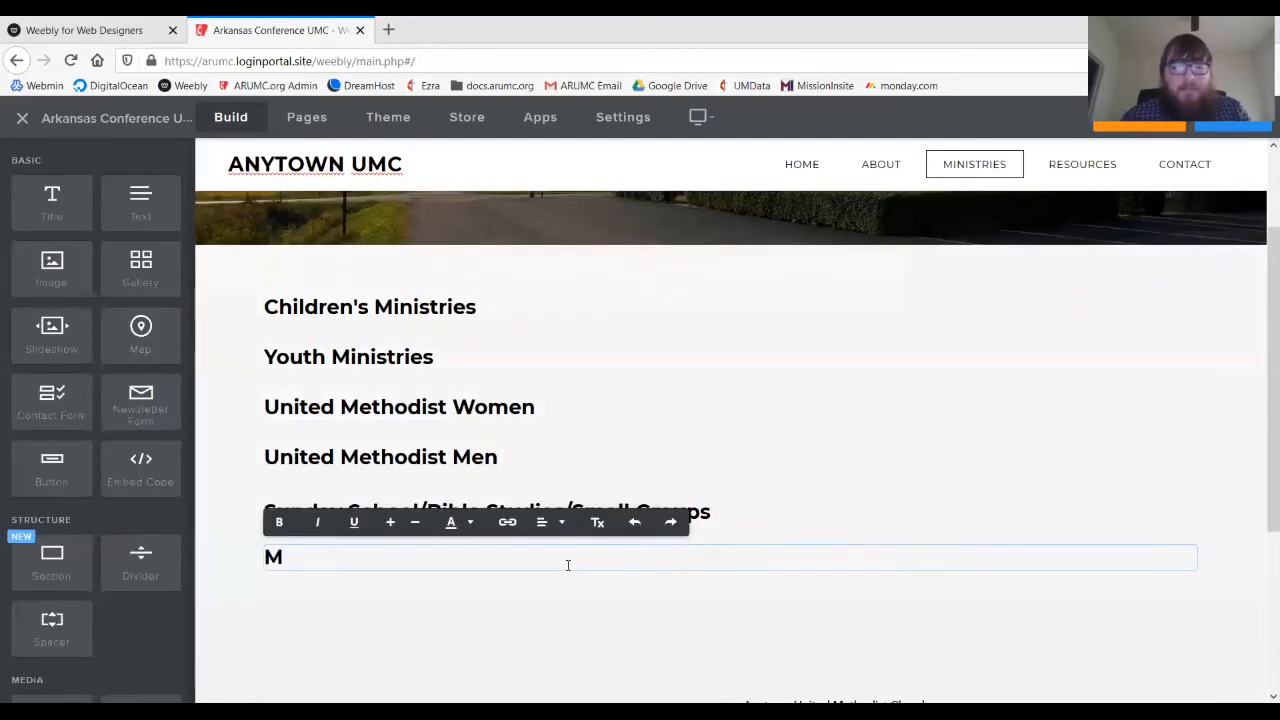
pyautogui.write('issions and Ou')
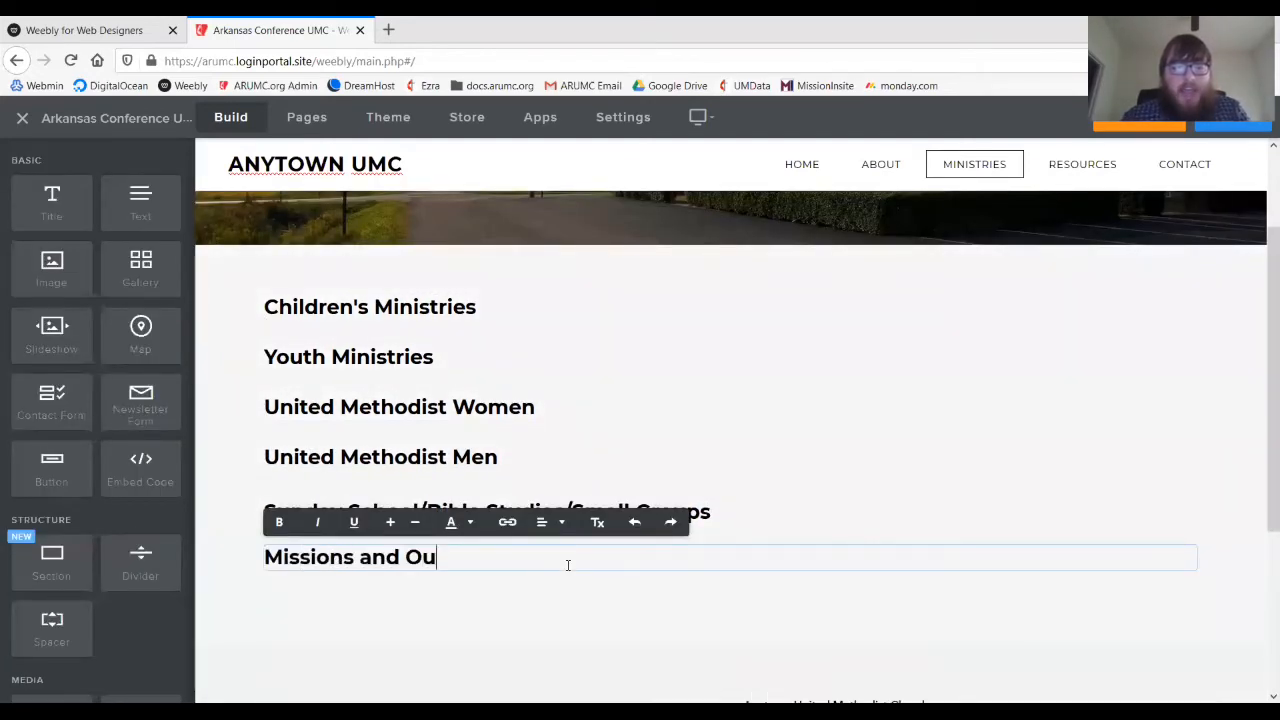
pyautogui.write('treach')
pyautogui.click(562, 598)
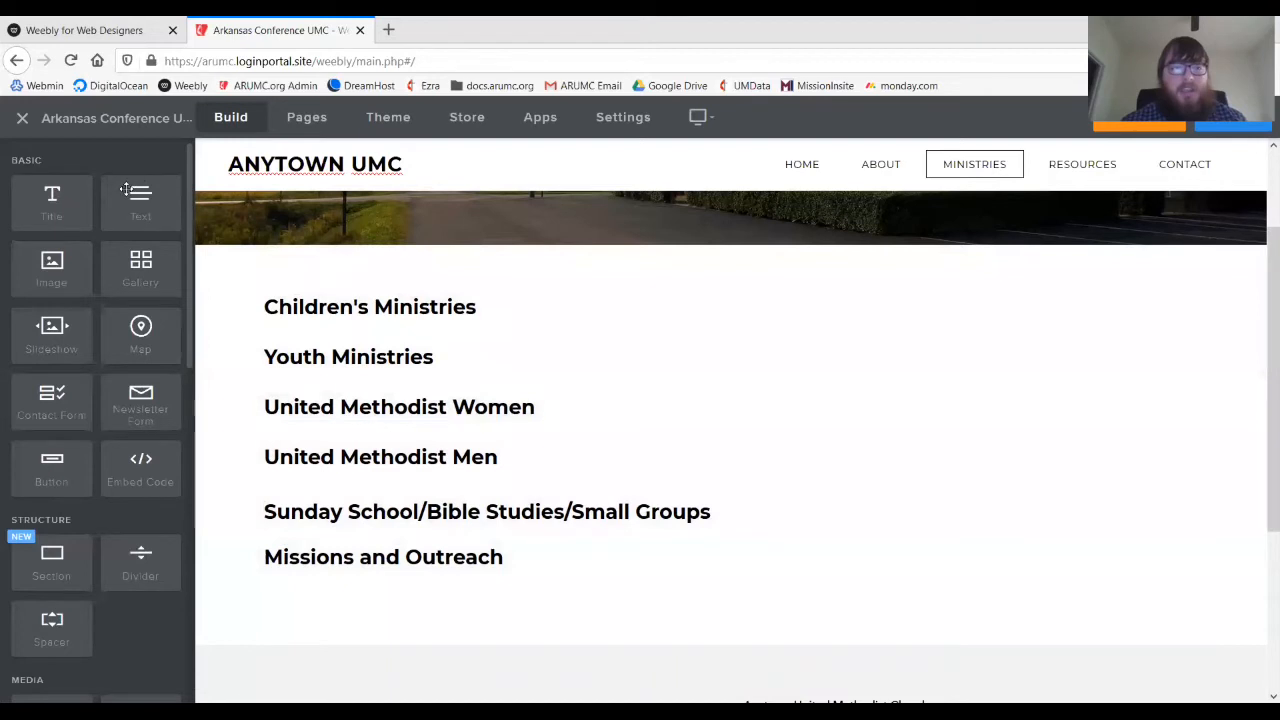
# - Add a paragraph under Children's Ministries: The F.R.O.G.s (Fully Relying On God) meets Sundays in Room 203, 9am–11am
pyautogui.moveTo(136, 186); pyautogui.dragTo(357, 334)
pyautogui.click(338, 358)
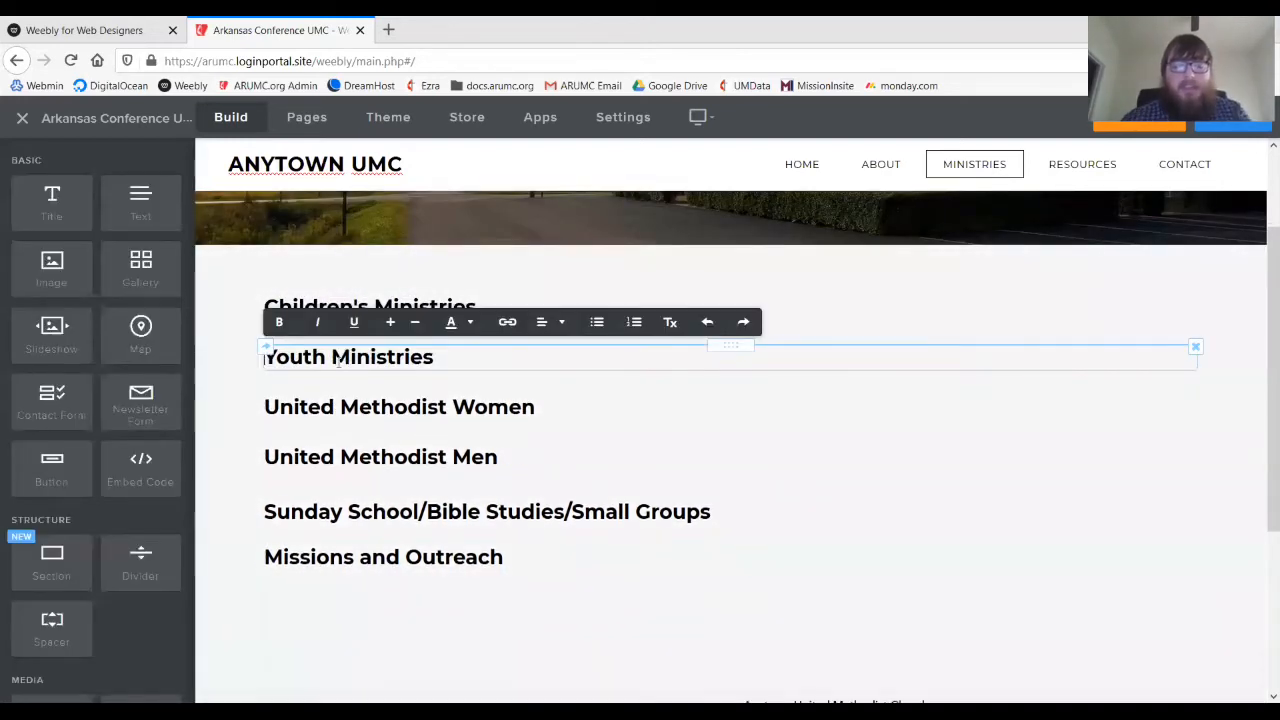
pyautogui.write('Our Chi')
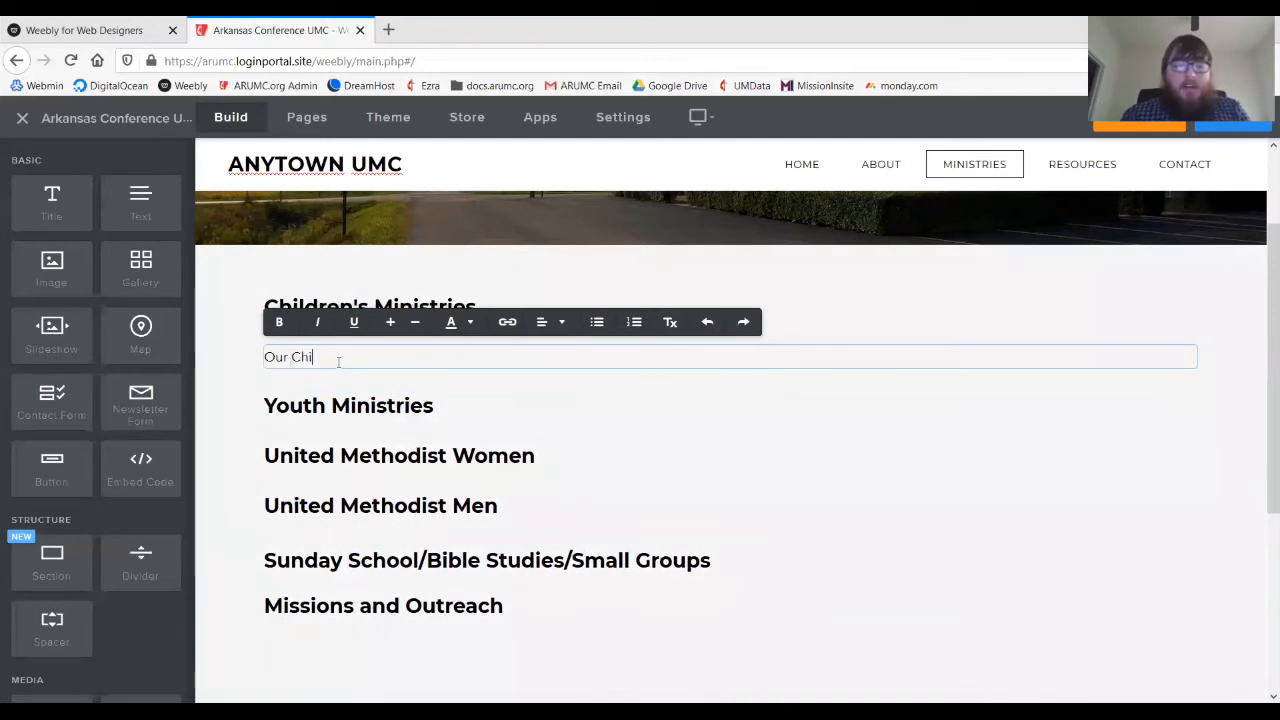
pyautogui.write('hild')
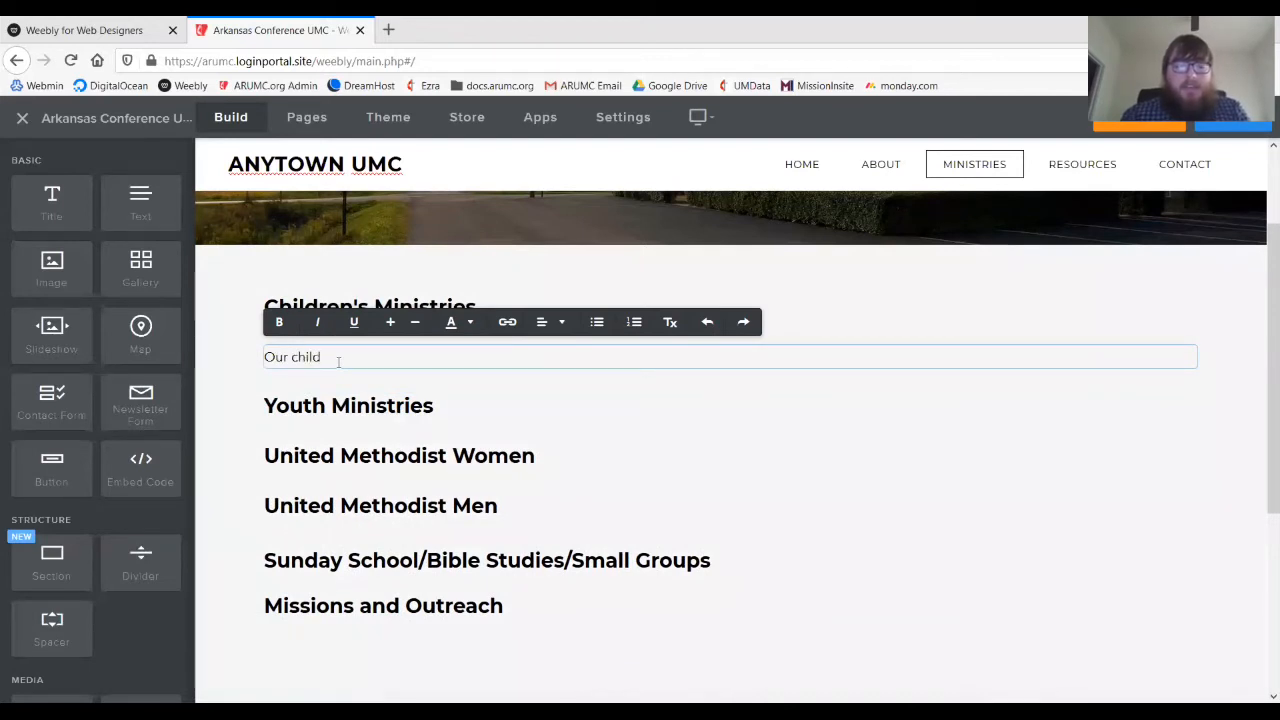
pyautogui.write("ren's Mi")
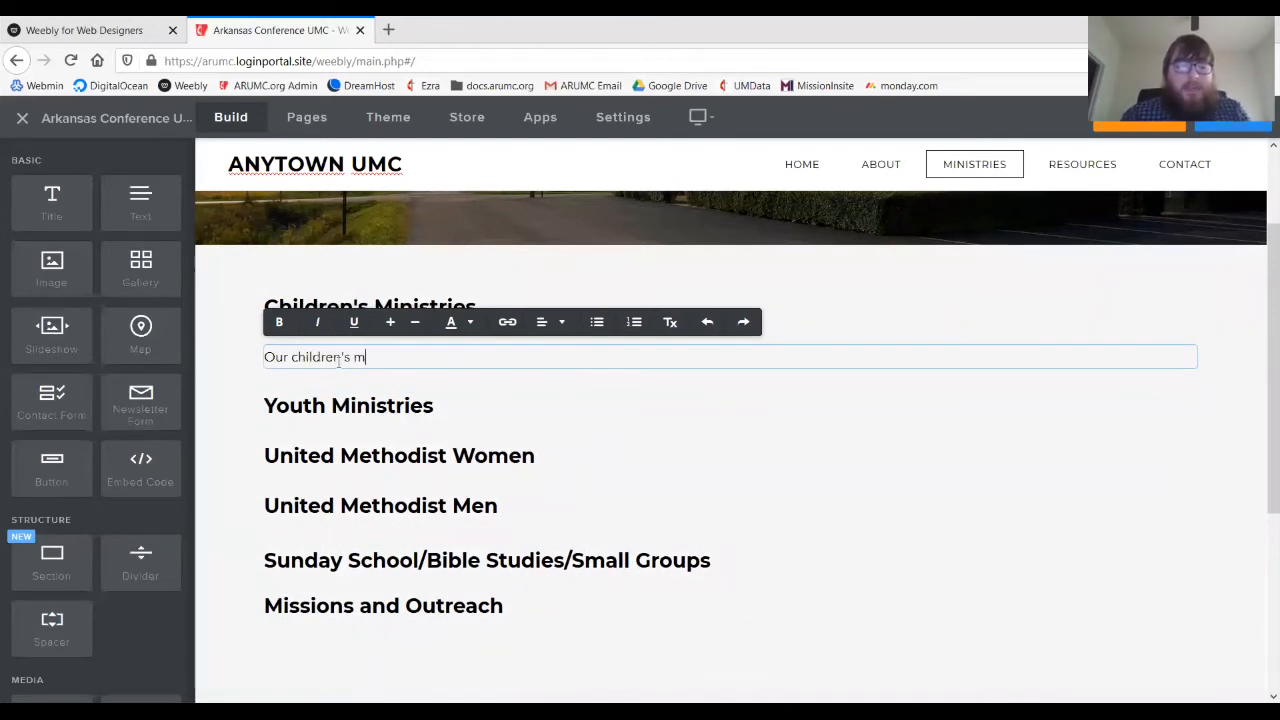
pyautogui.write('inistry program ')
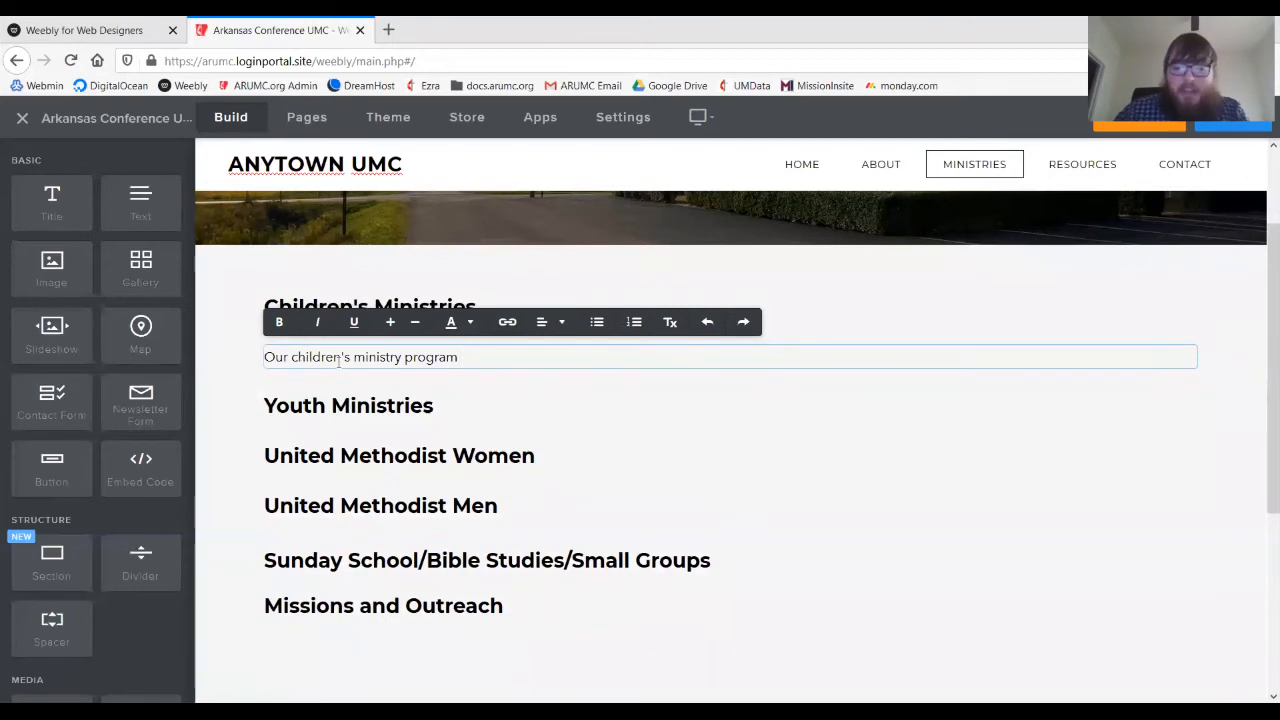
pyautogui.write('"Any')
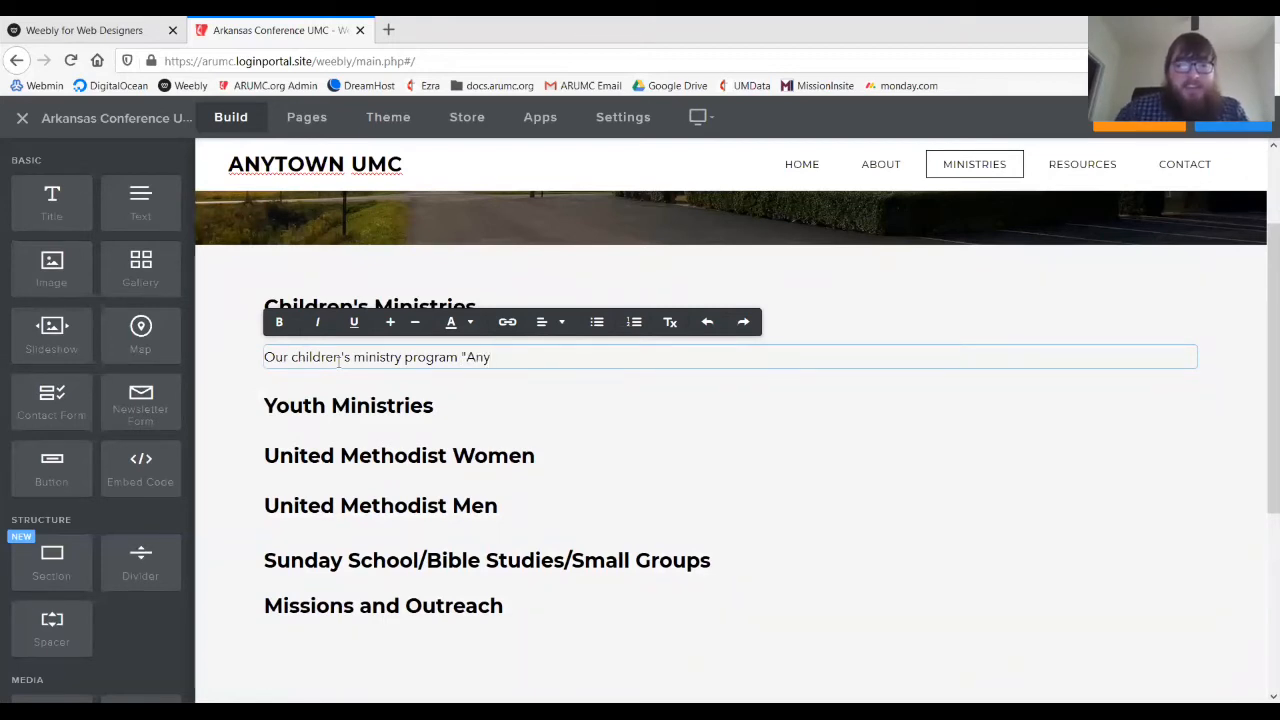
pyautogui.write('t')
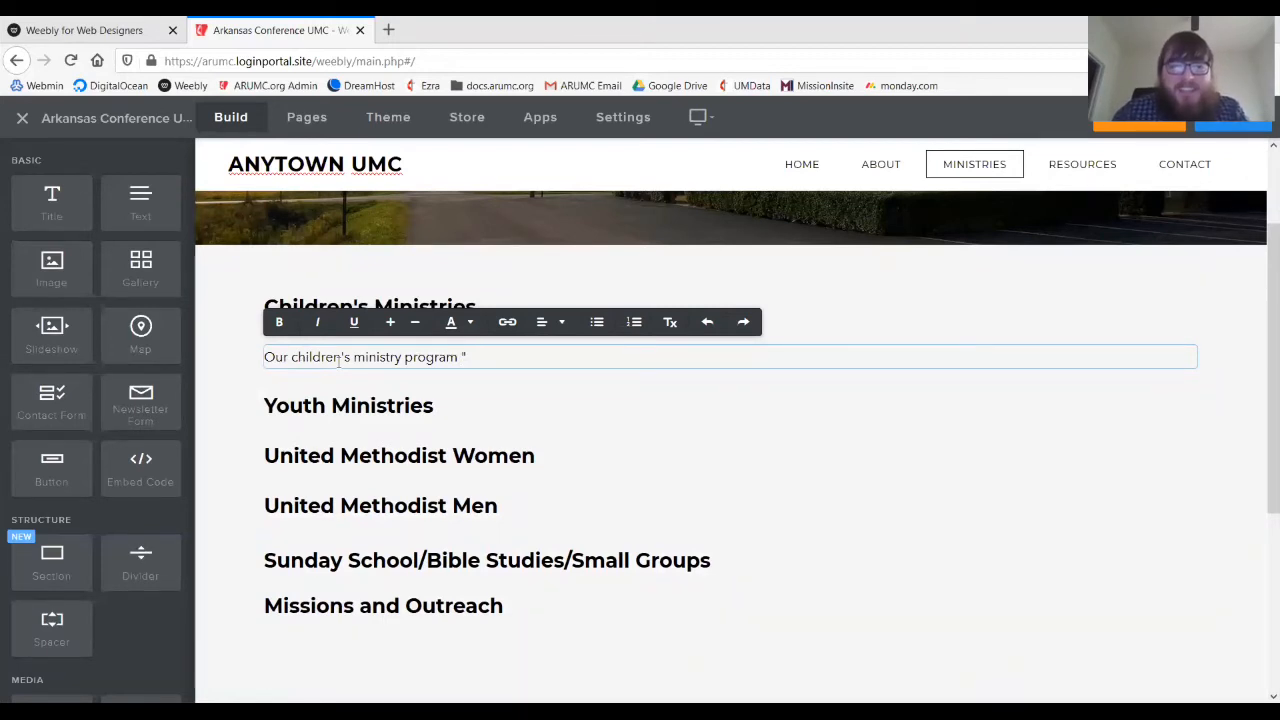
pyautogui.write('F')
pyautogui.write('The F')
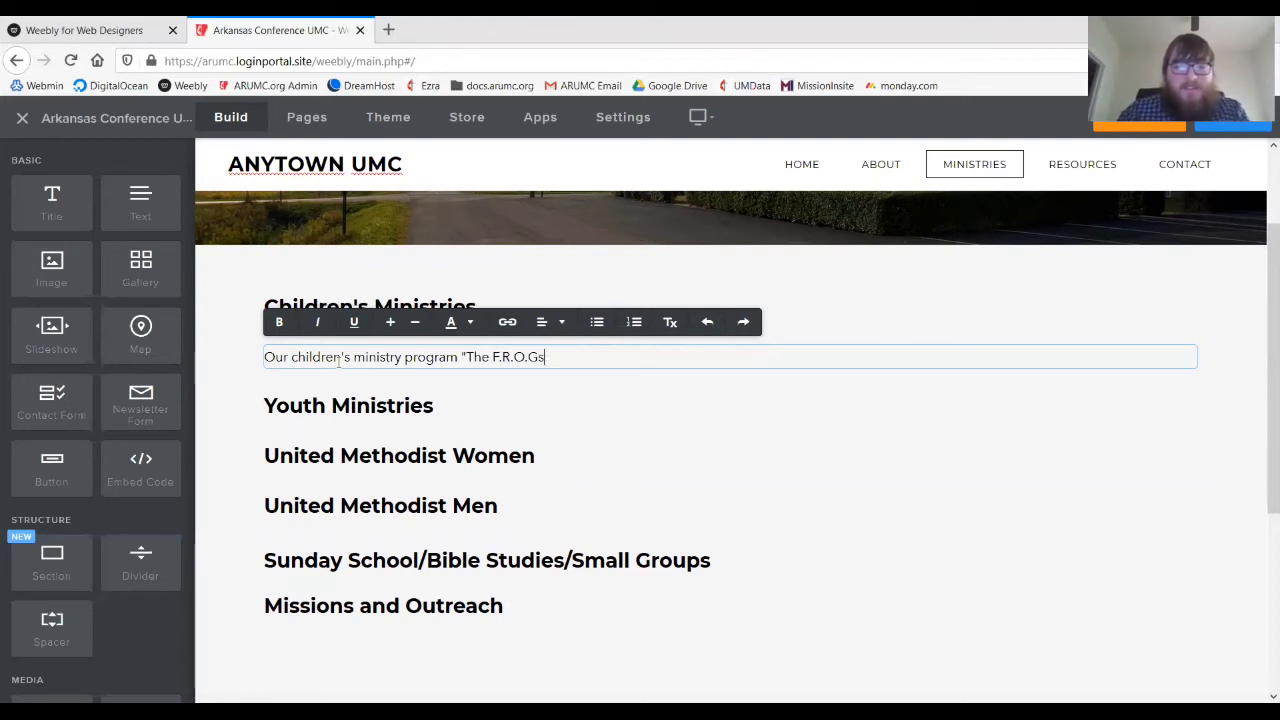
pyautogui.write('(')
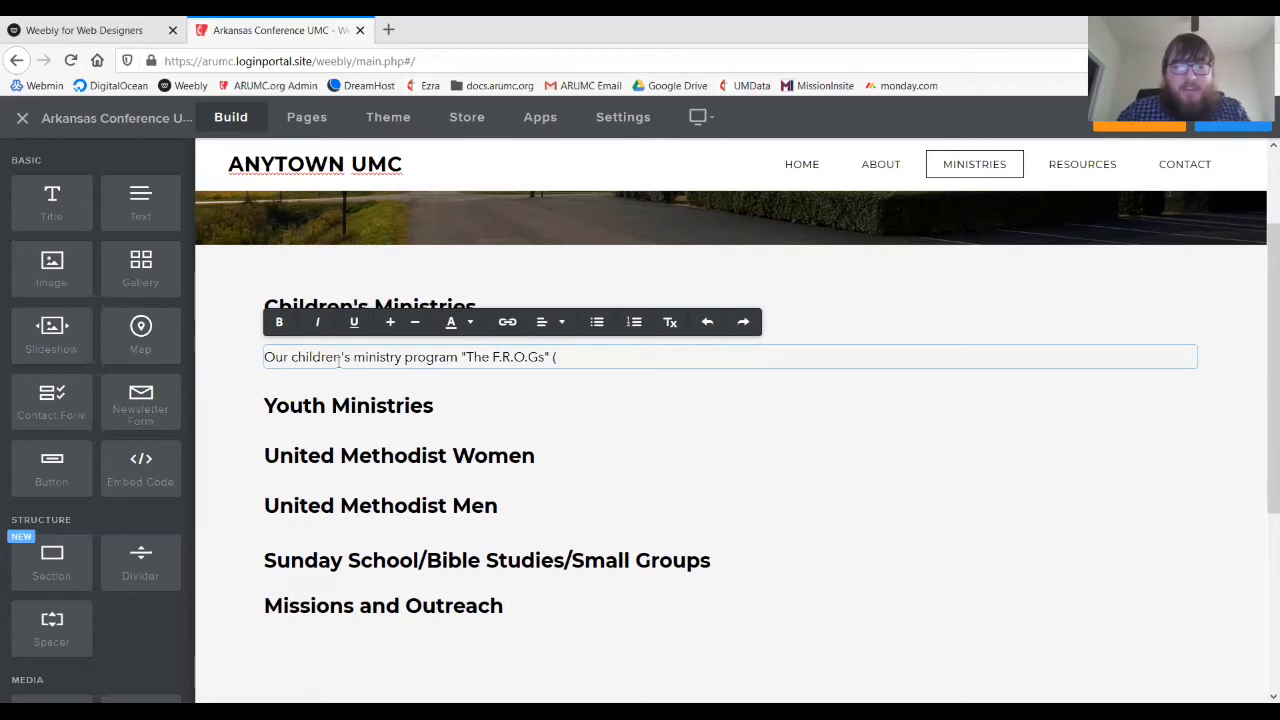
pyautogui.write('Fully R')
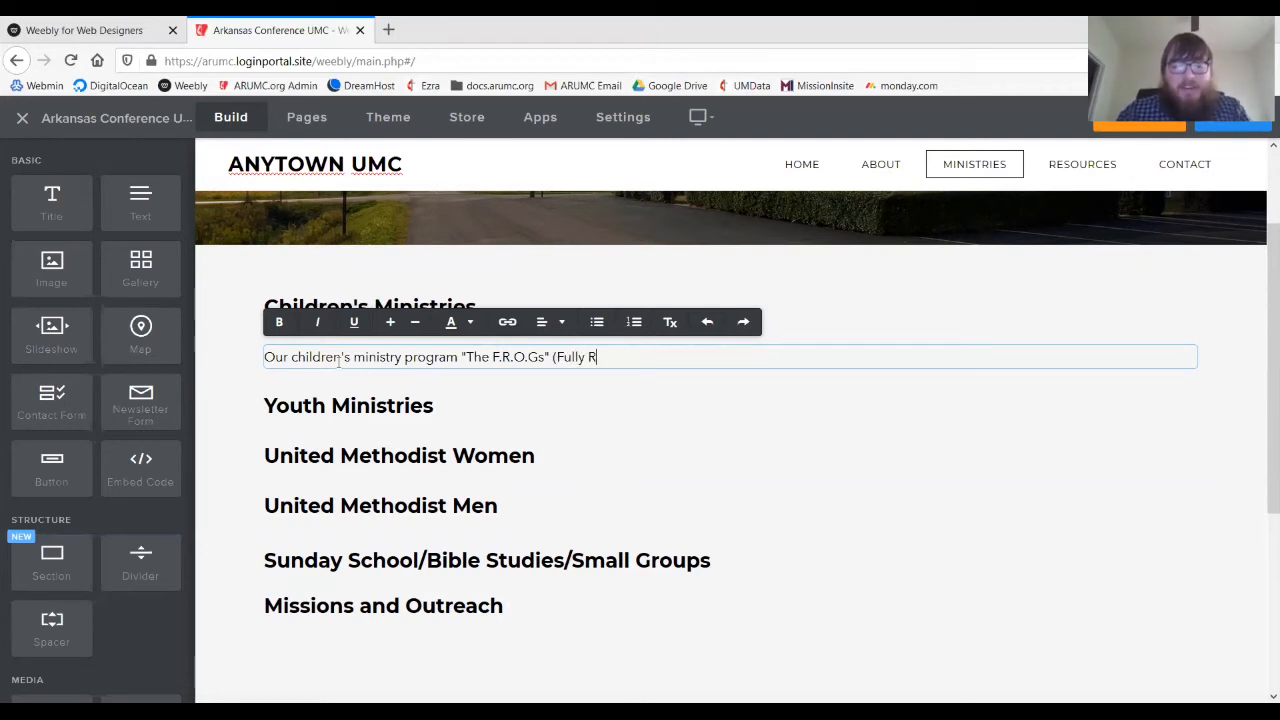
pyautogui.write('elying On G')
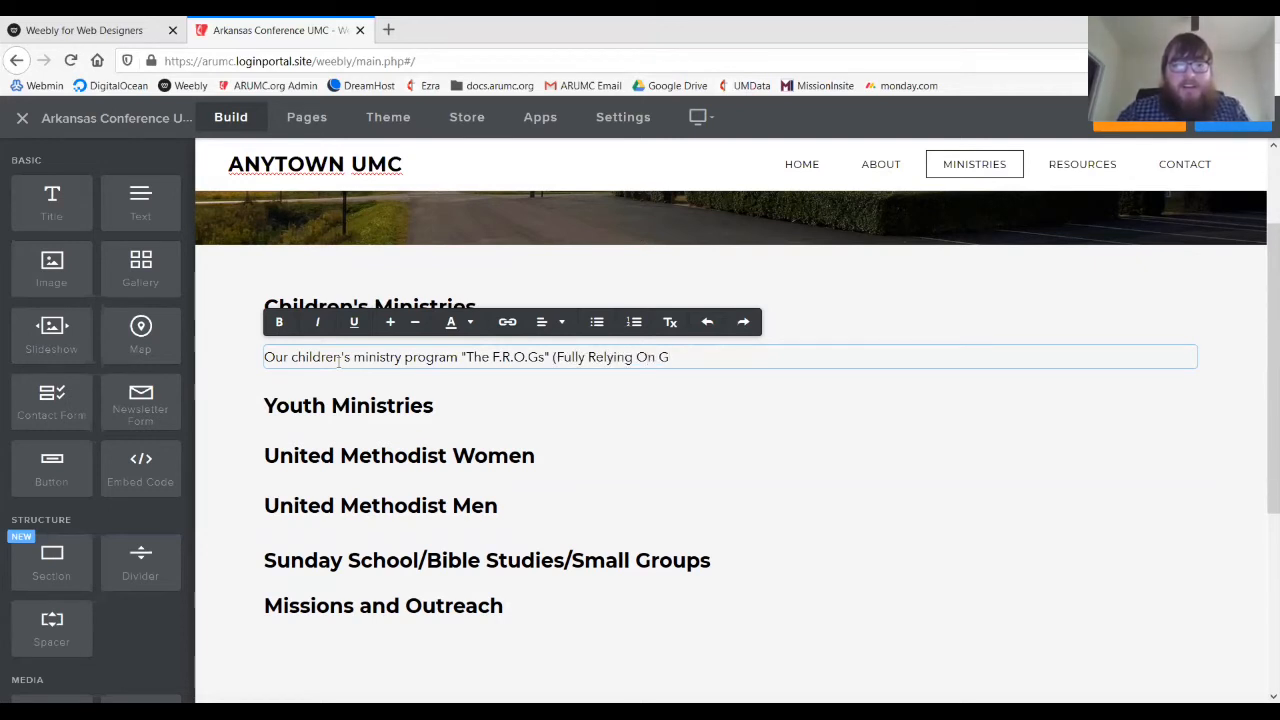
pyautogui.write('od) m')
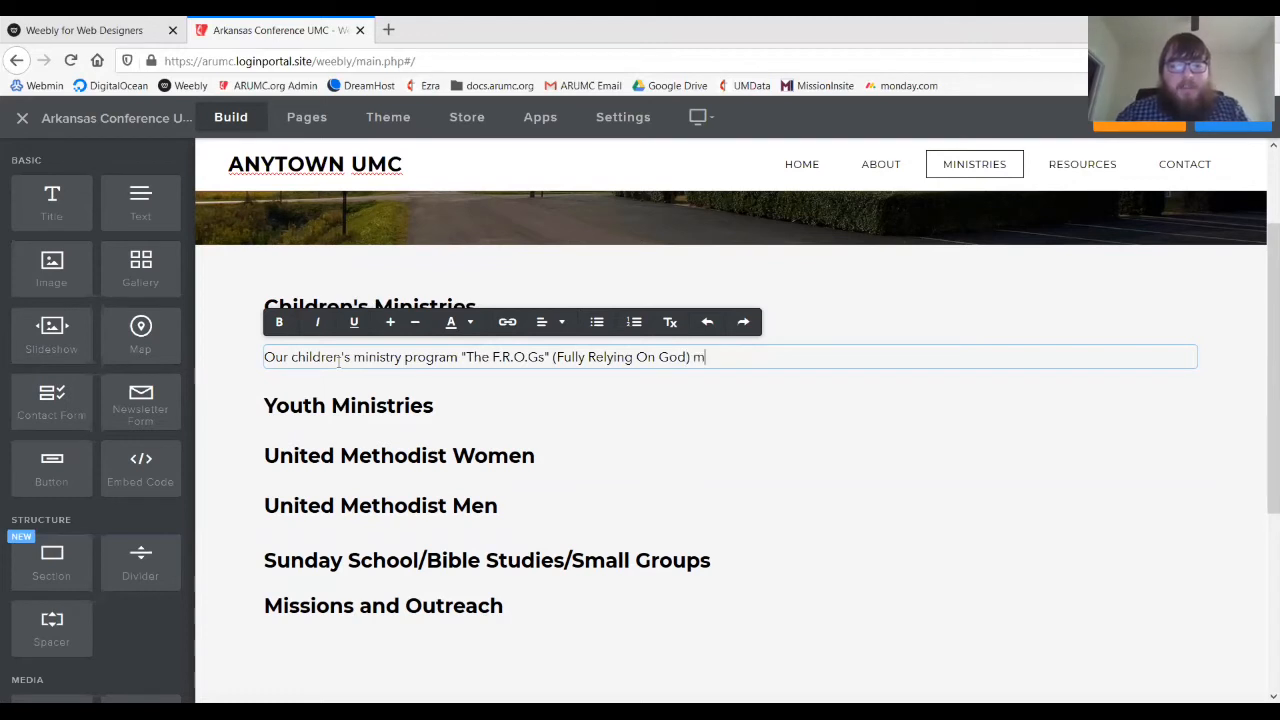
pyautogui.write('eets eve')
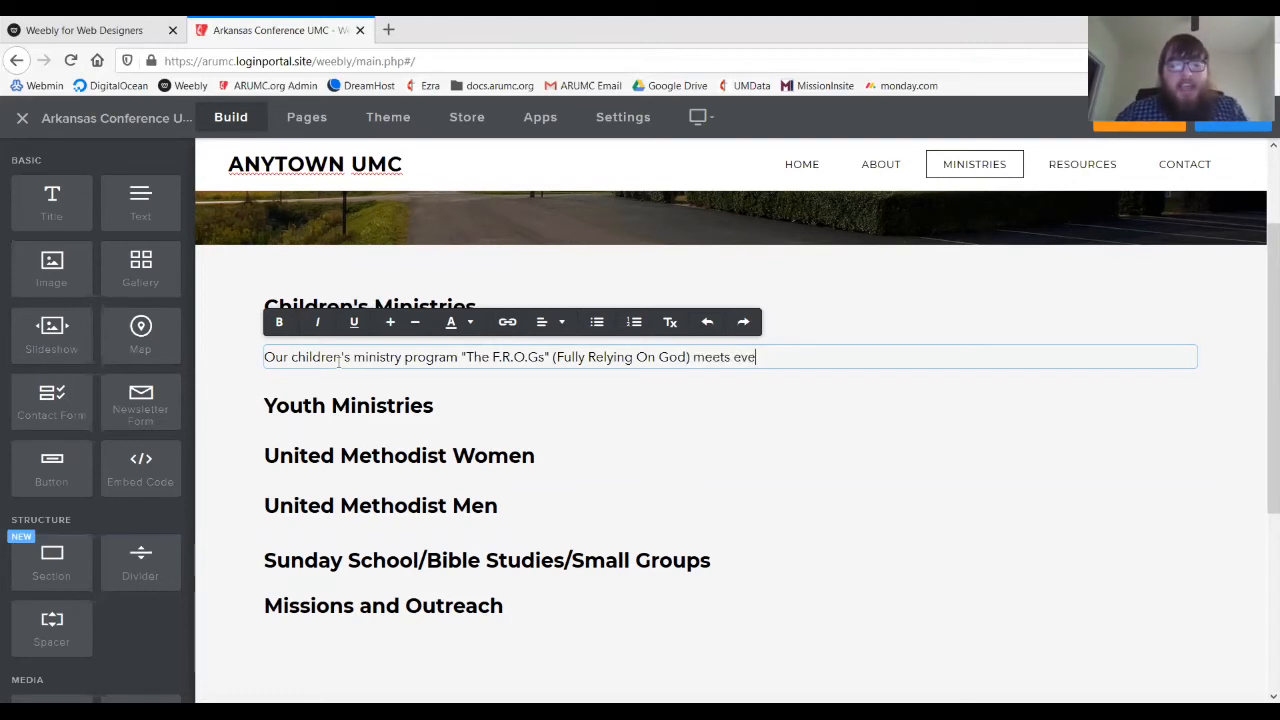
pyautogui.write('ry Sunday a')
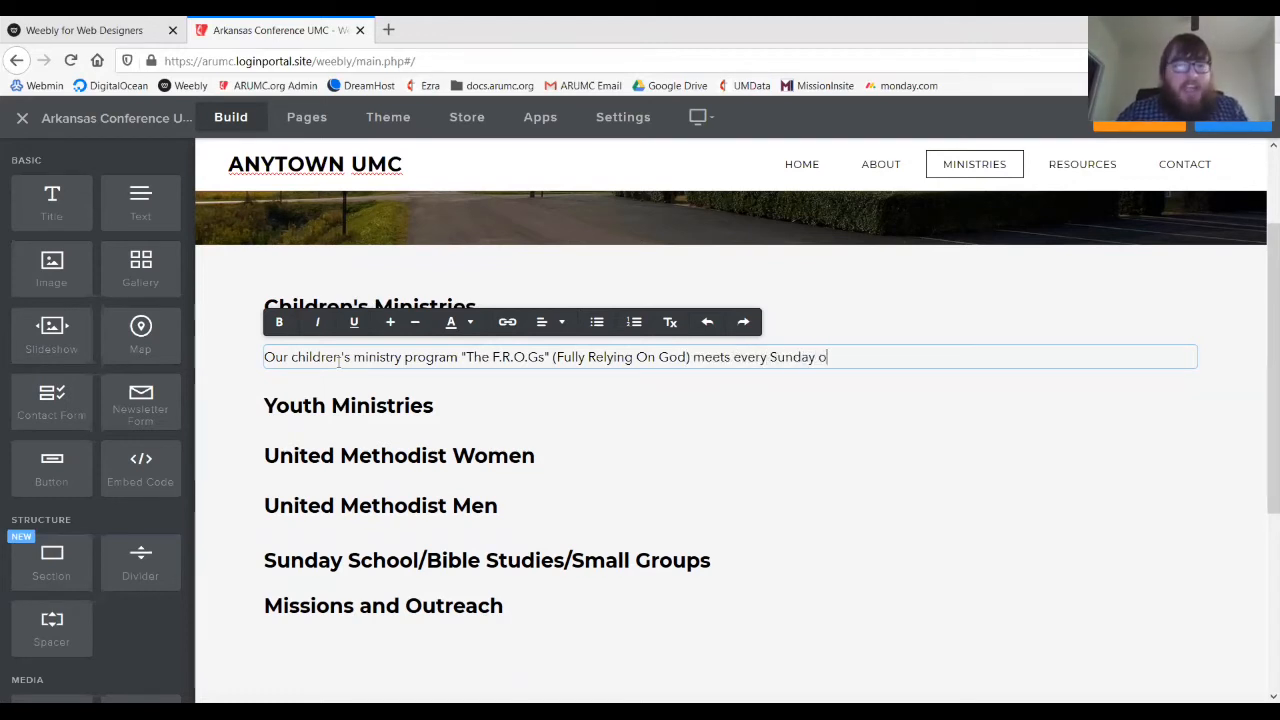
pyautogui.press('BackSpace')
pyautogui.write('in Room ')
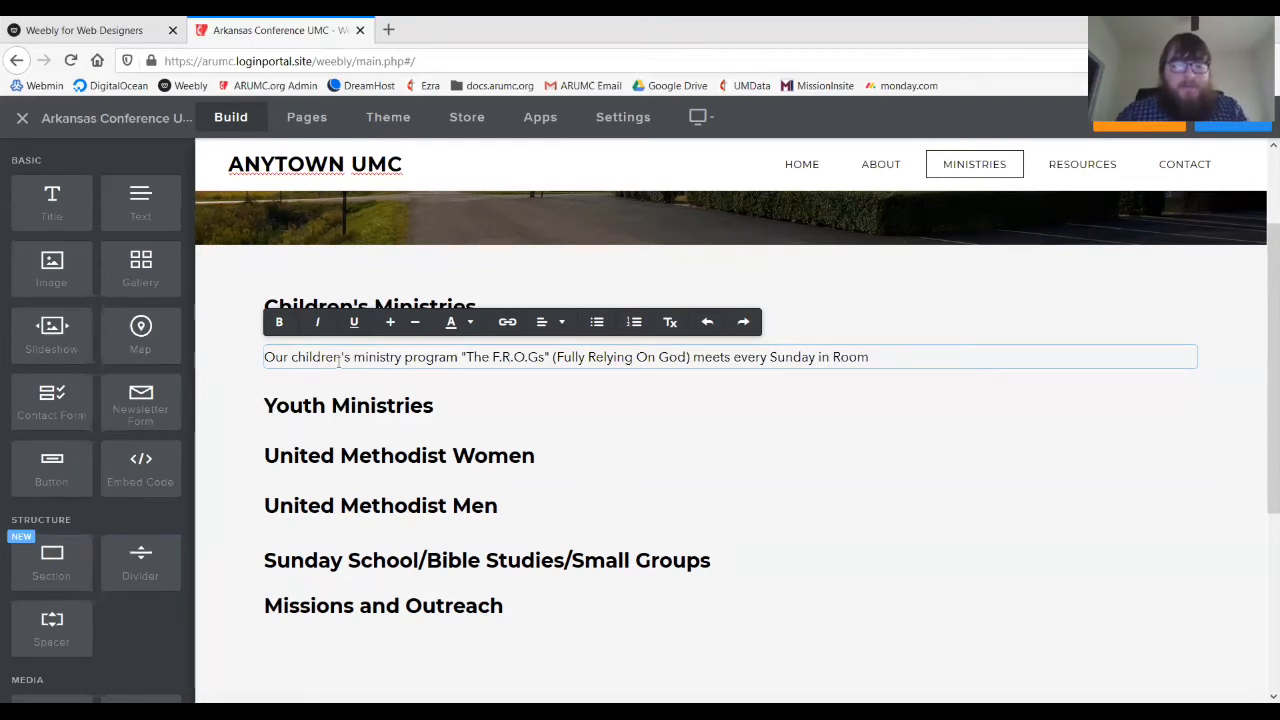
pyautogui.write('203 ')
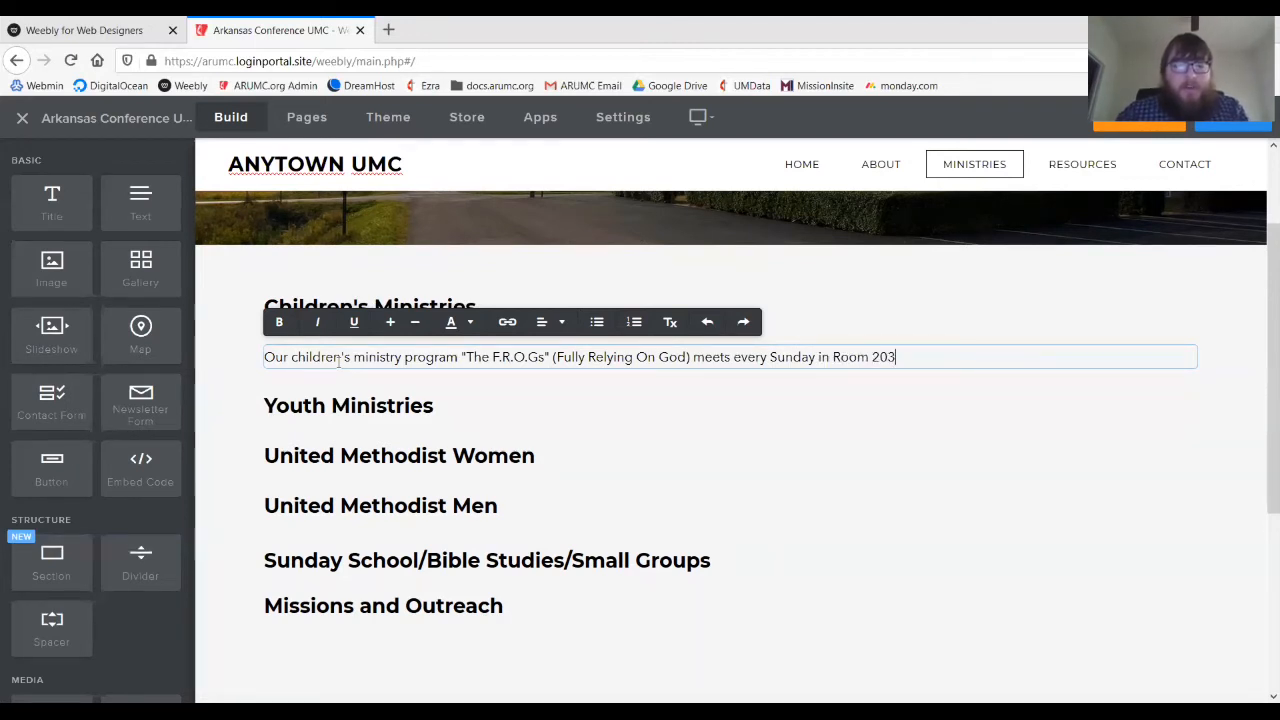
pyautogui.write('durbe')
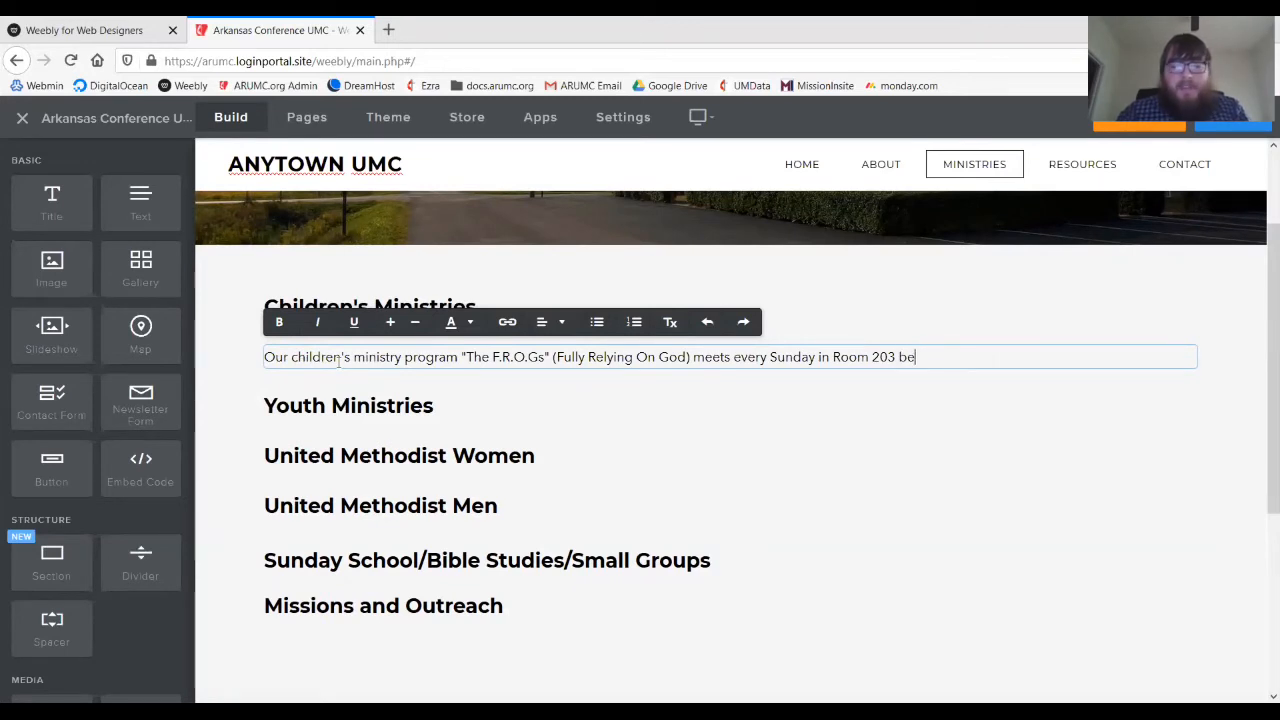
pyautogui.write('tween the')
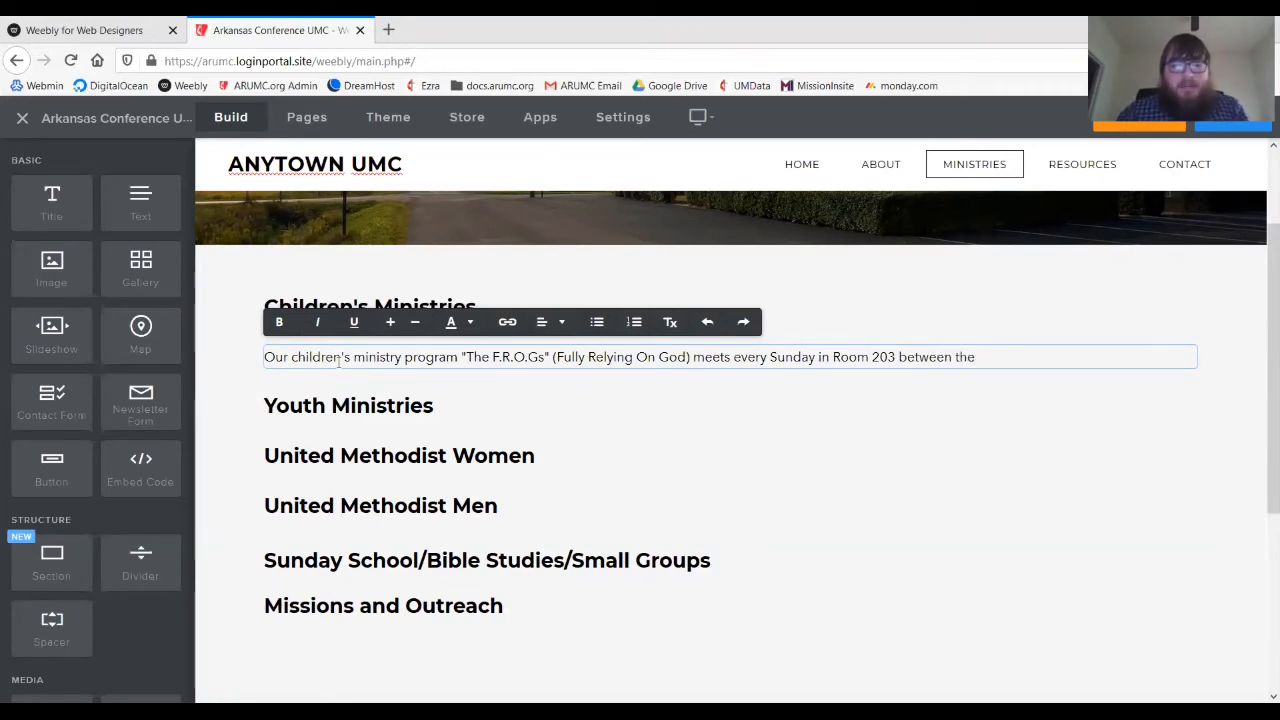
pyautogui.write(' 9am and 11am')
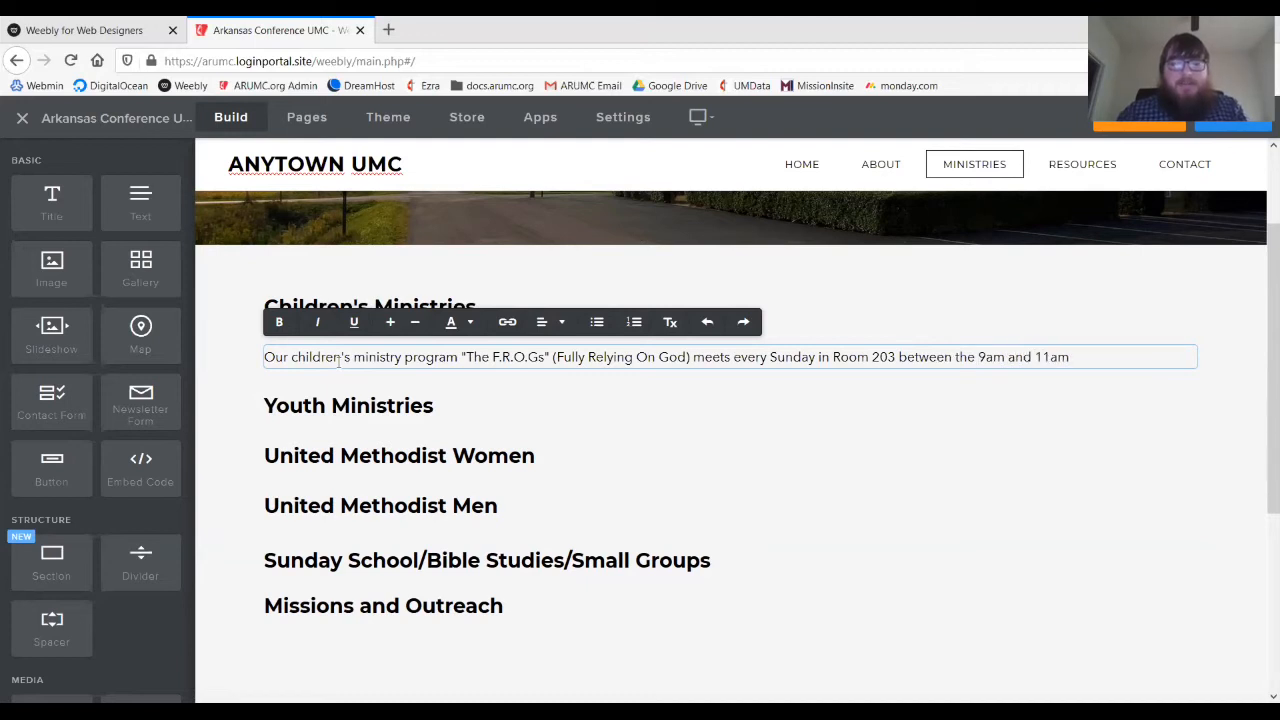
pyautogui.write(' services.')
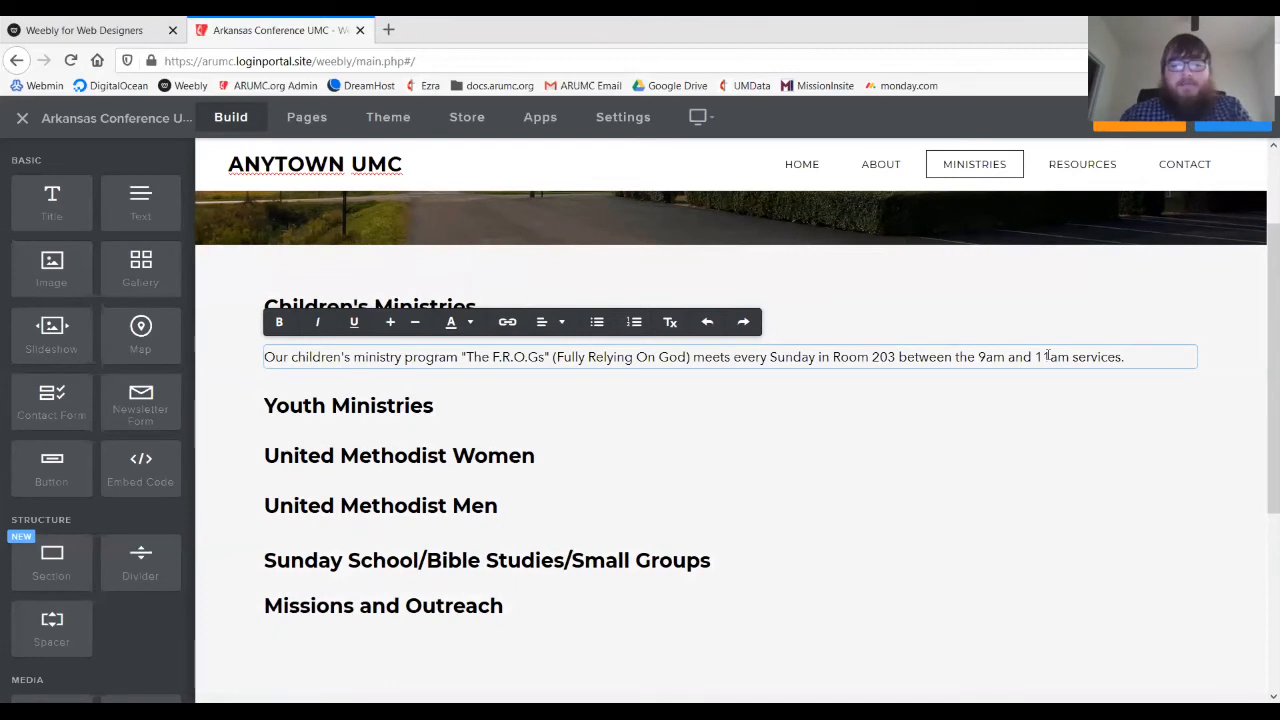
pyautogui.write('ildren')
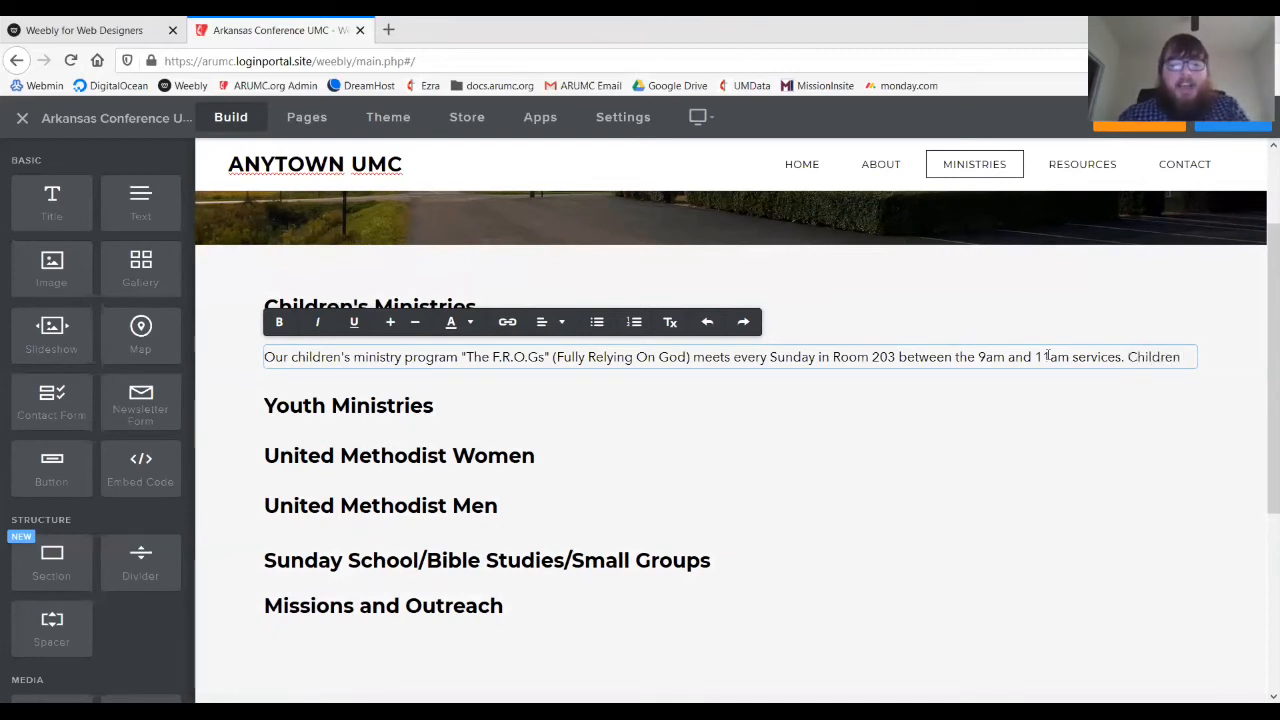
pyautogui.write(' will ')
pyautogui.write('be do')
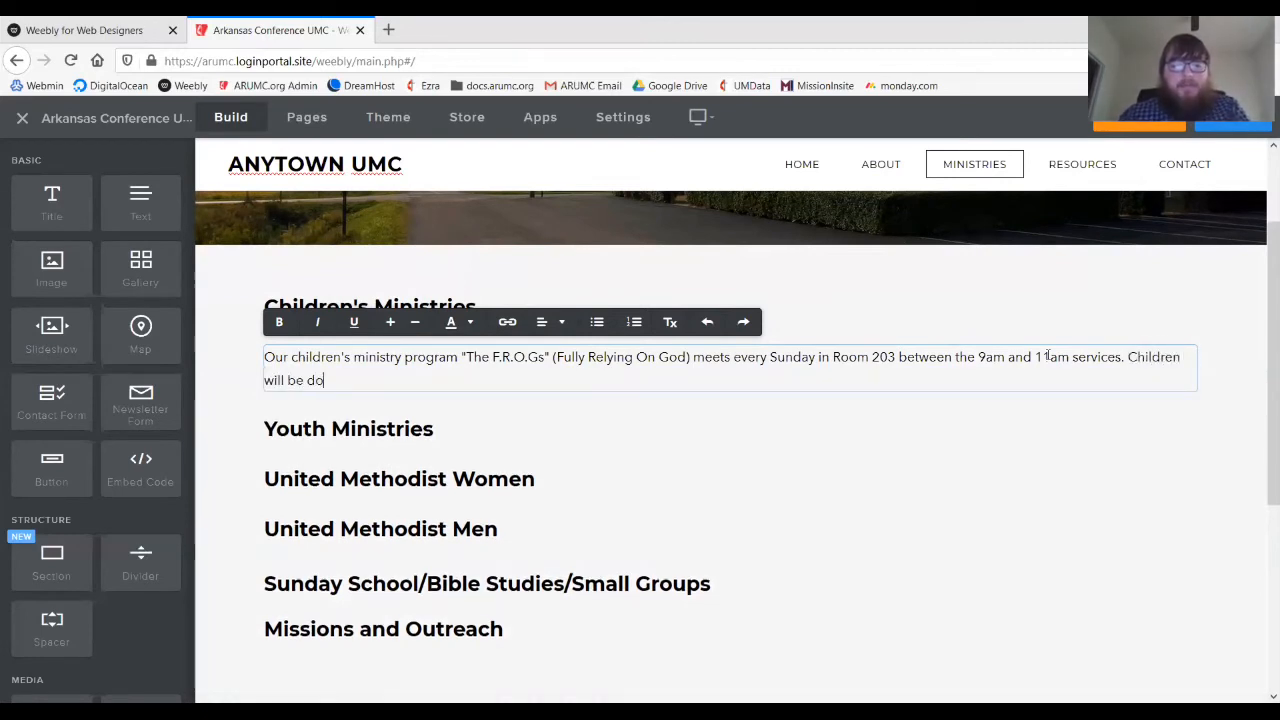
pyautogui.write('ing _____.')
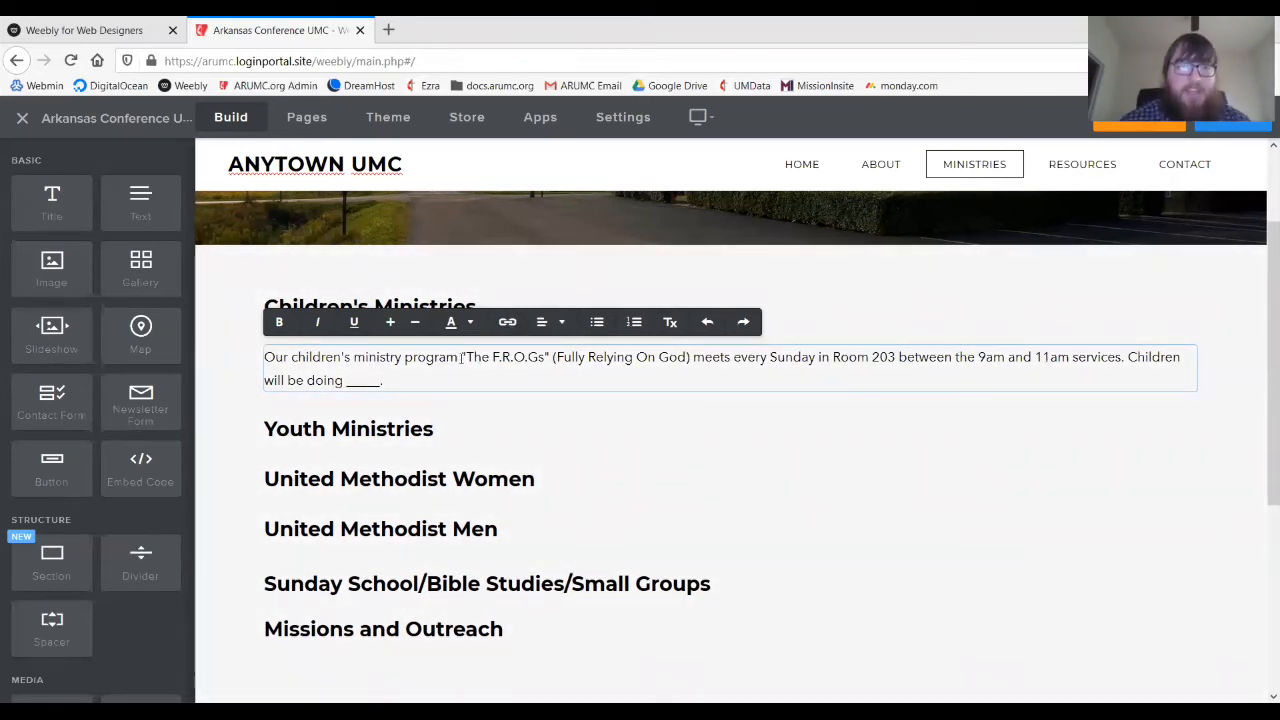
pyautogui.moveTo(461, 357); pyautogui.dragTo(691, 358)
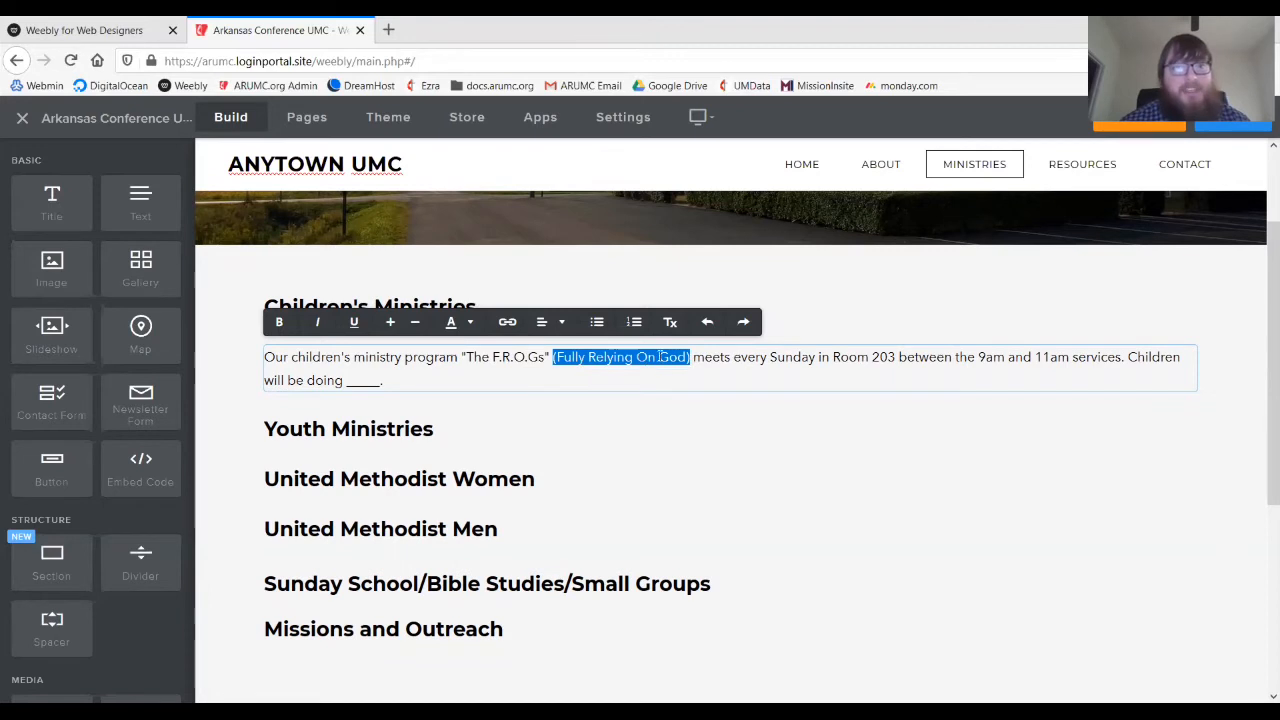
pyautogui.click(710, 357)
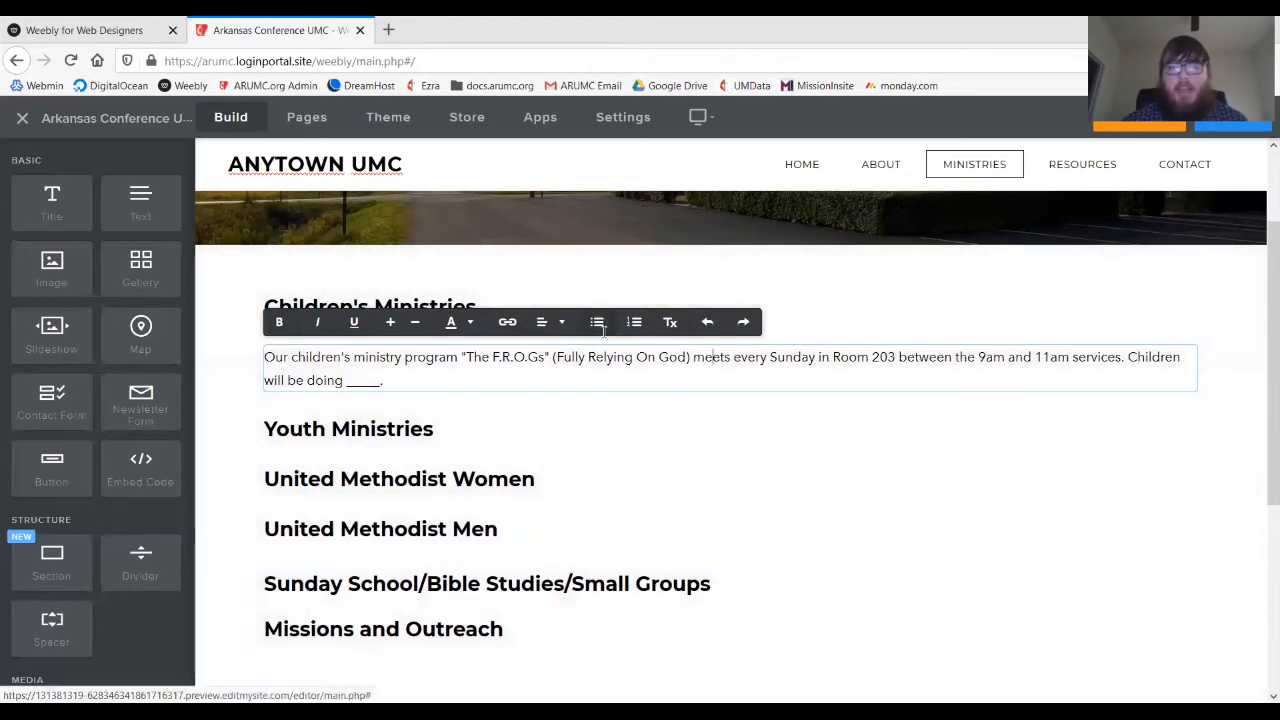
pyautogui.click(703, 517)
pyautogui.scroll(-2, 709, 554)
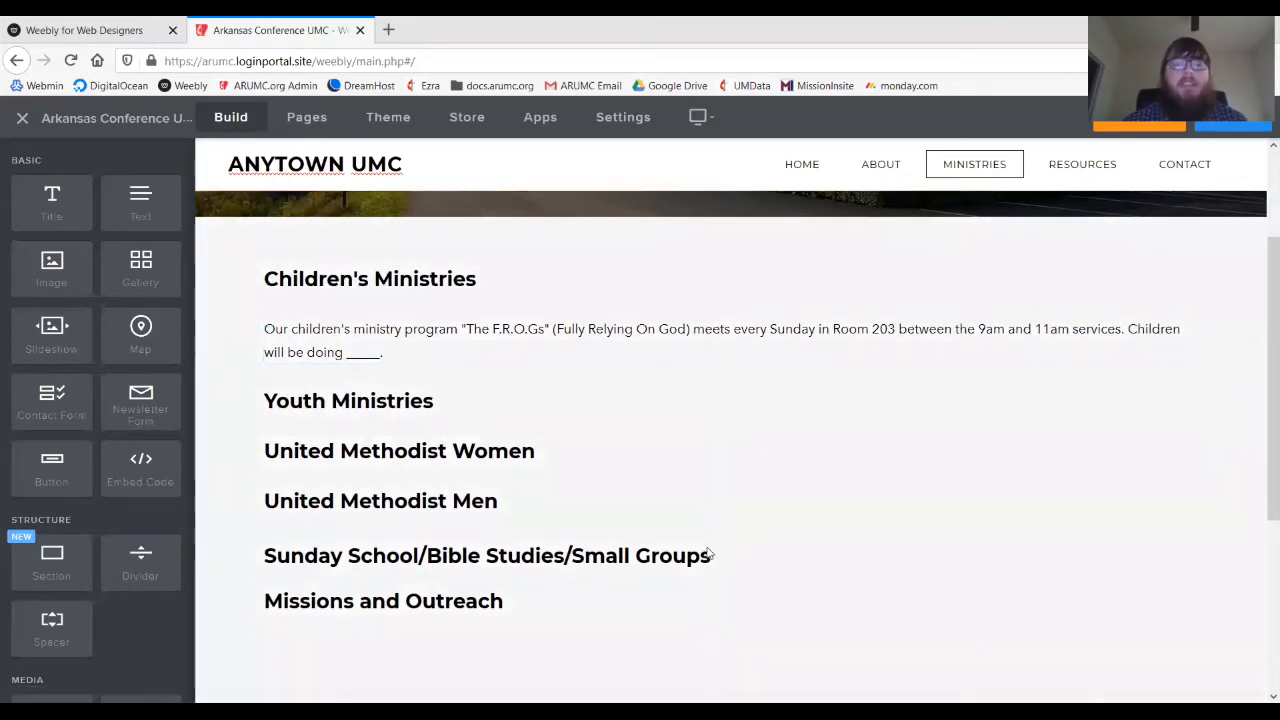
pyautogui.scroll(1, 708, 554)
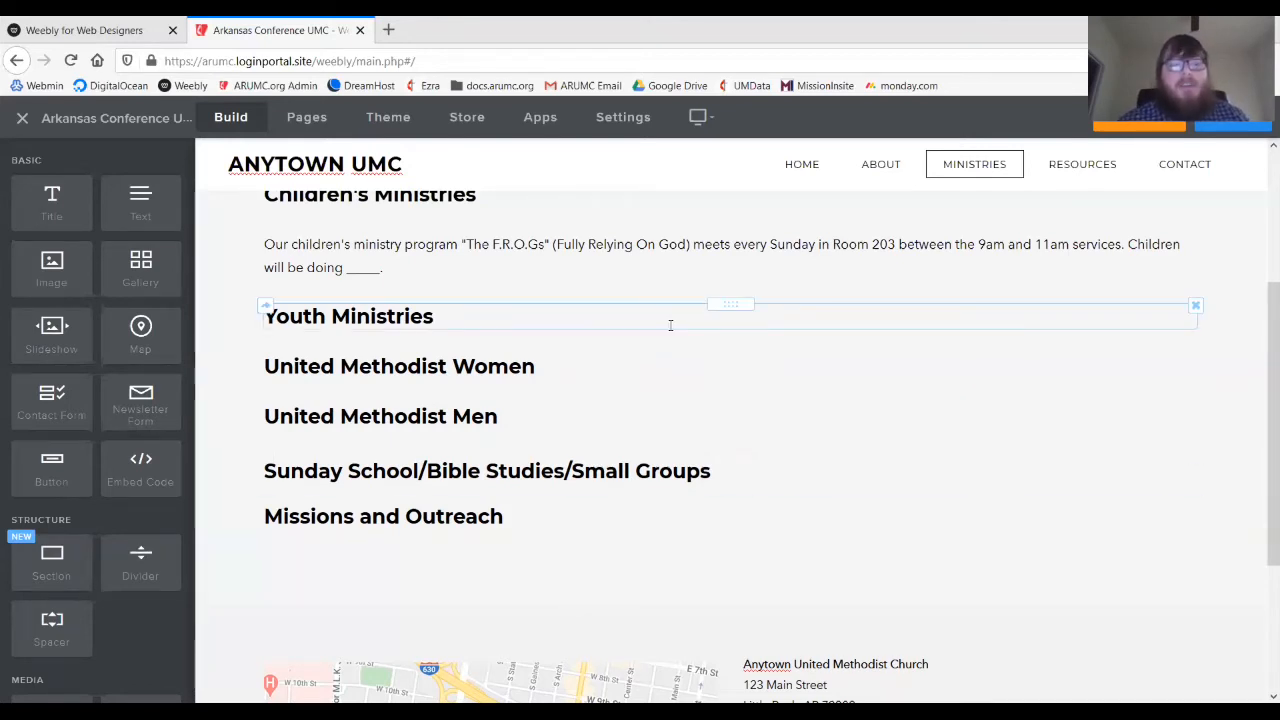
pyautogui.scroll(1, 641, 394)
pyautogui.scroll(1, 643, 394)
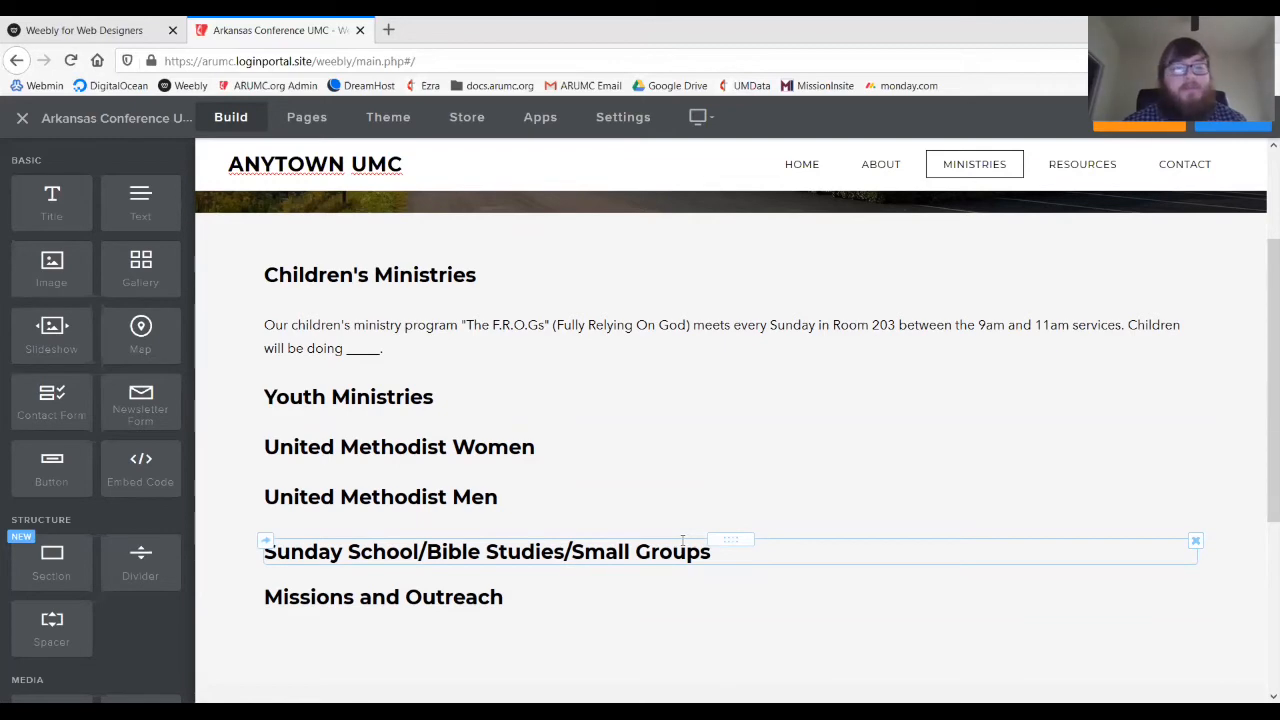
pyautogui.scroll(2, 683, 540)
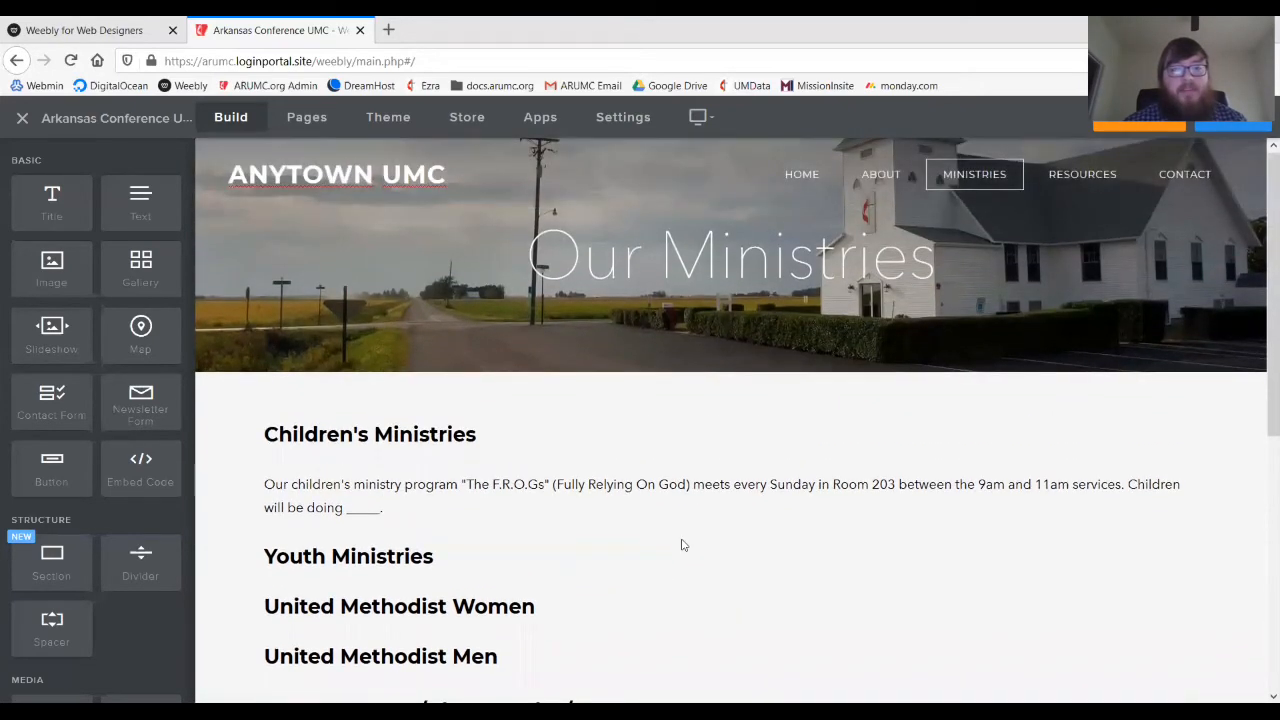
# - Switch the editor to the Calendar page under Resources and scroll to its empty content area
pyautogui.moveTo(1118, 186)
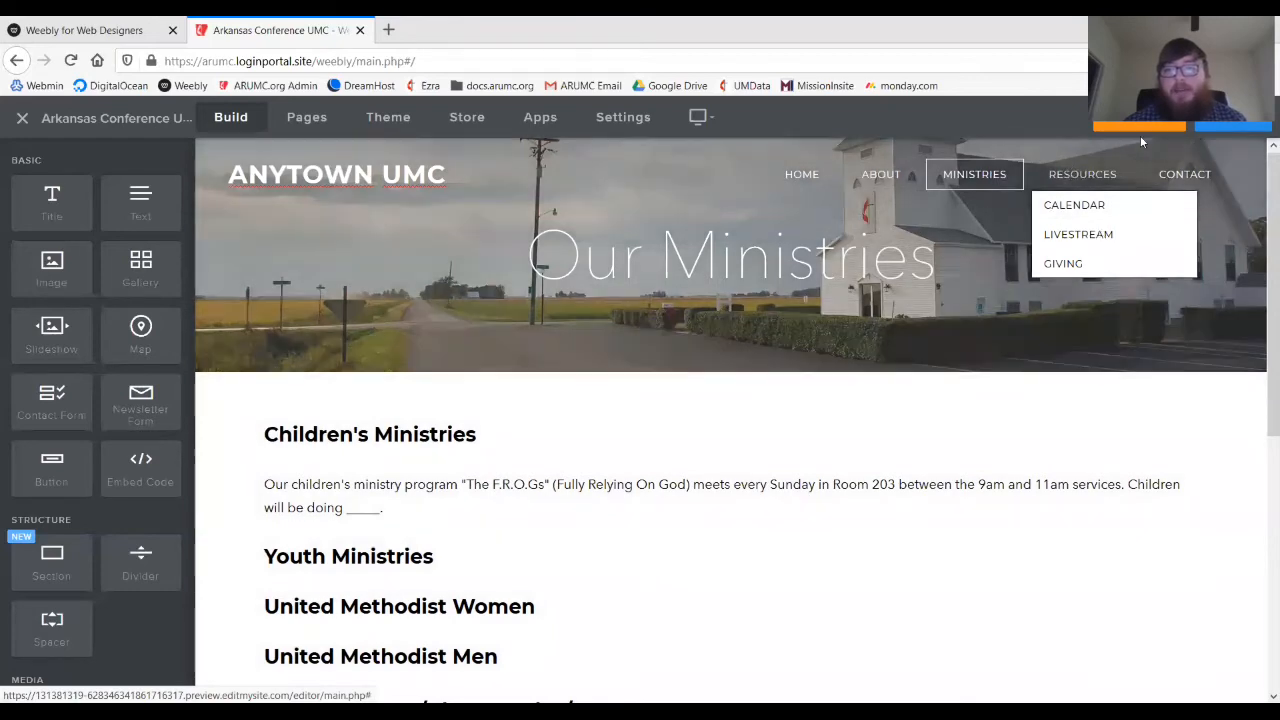
pyautogui.click(1083, 207)
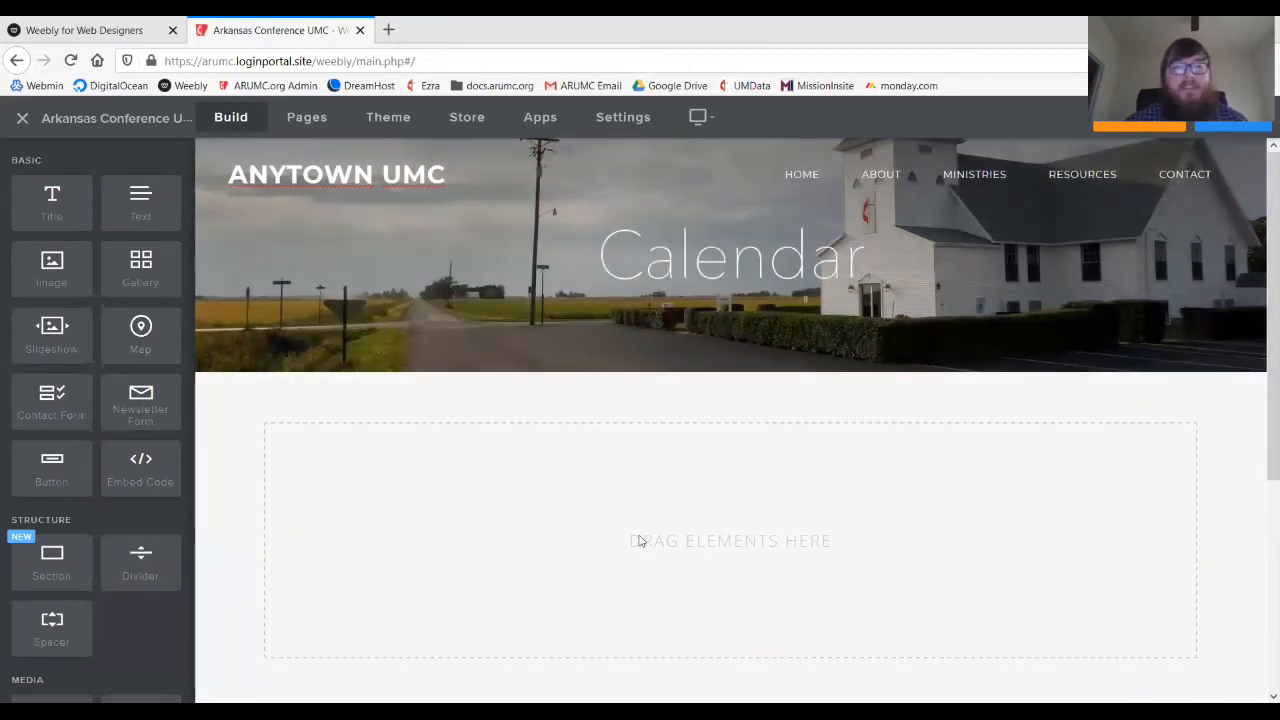
pyautogui.scroll(-2, 633, 537)
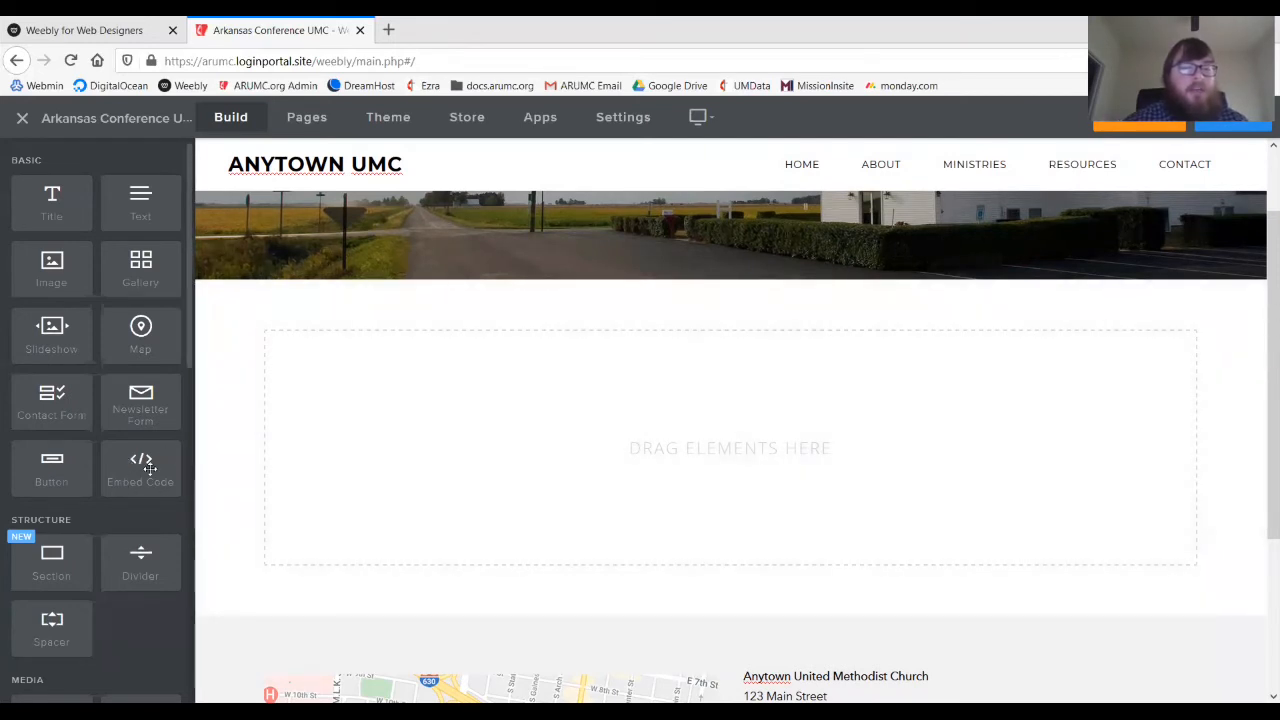
# - Drop an empty Embed Code block onto the Calendar page, then begin a 'google ca' search in a new tab
pyautogui.moveTo(122, 469); pyautogui.dragTo(493, 386)
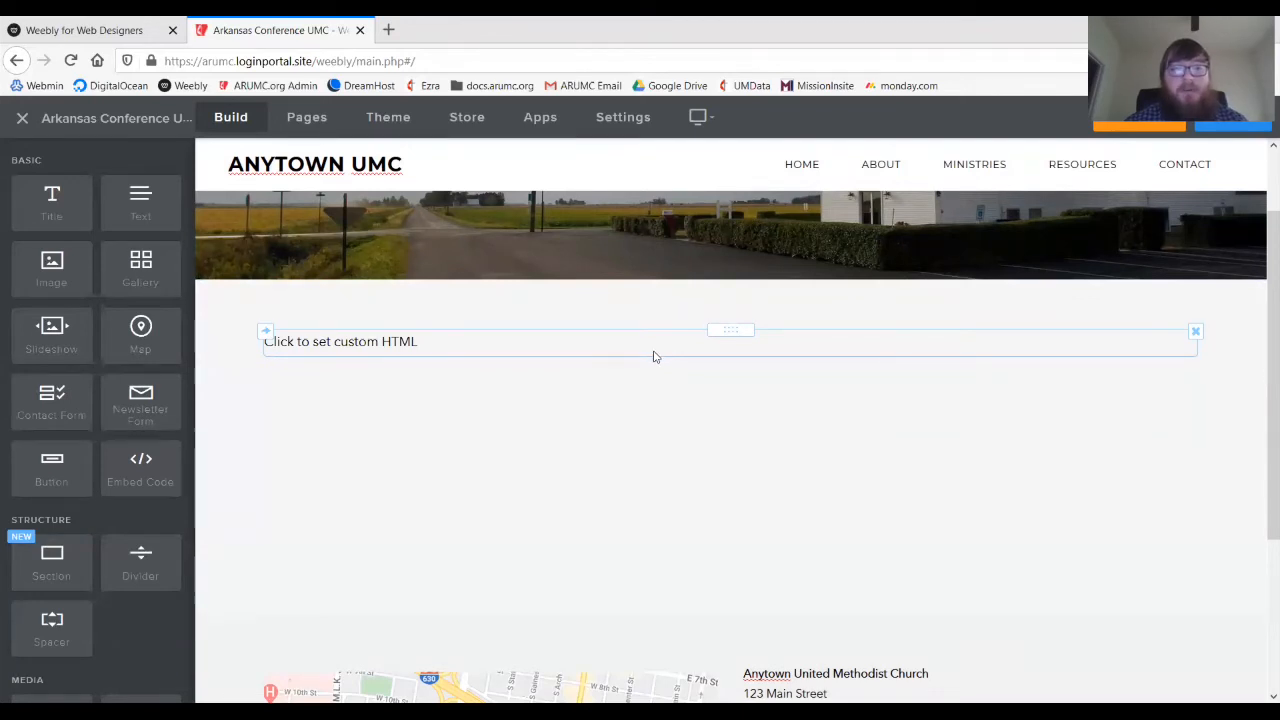
pyautogui.click(655, 357)
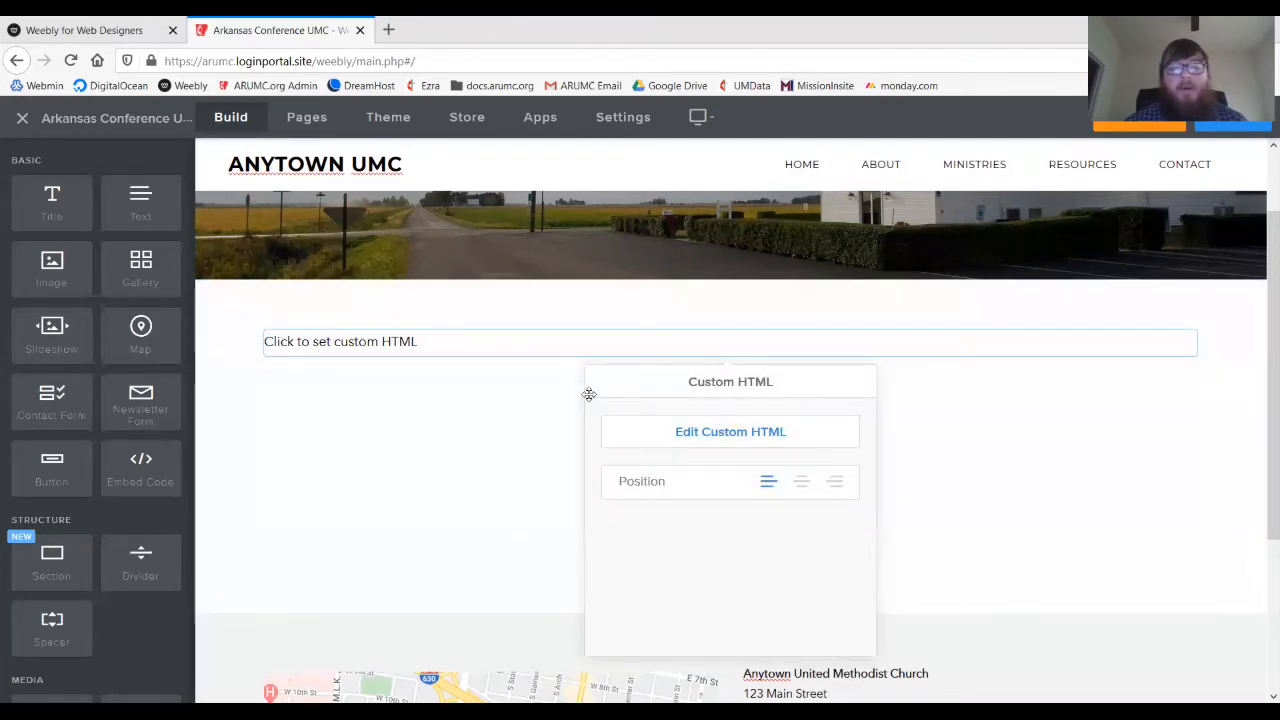
pyautogui.click(537, 406)
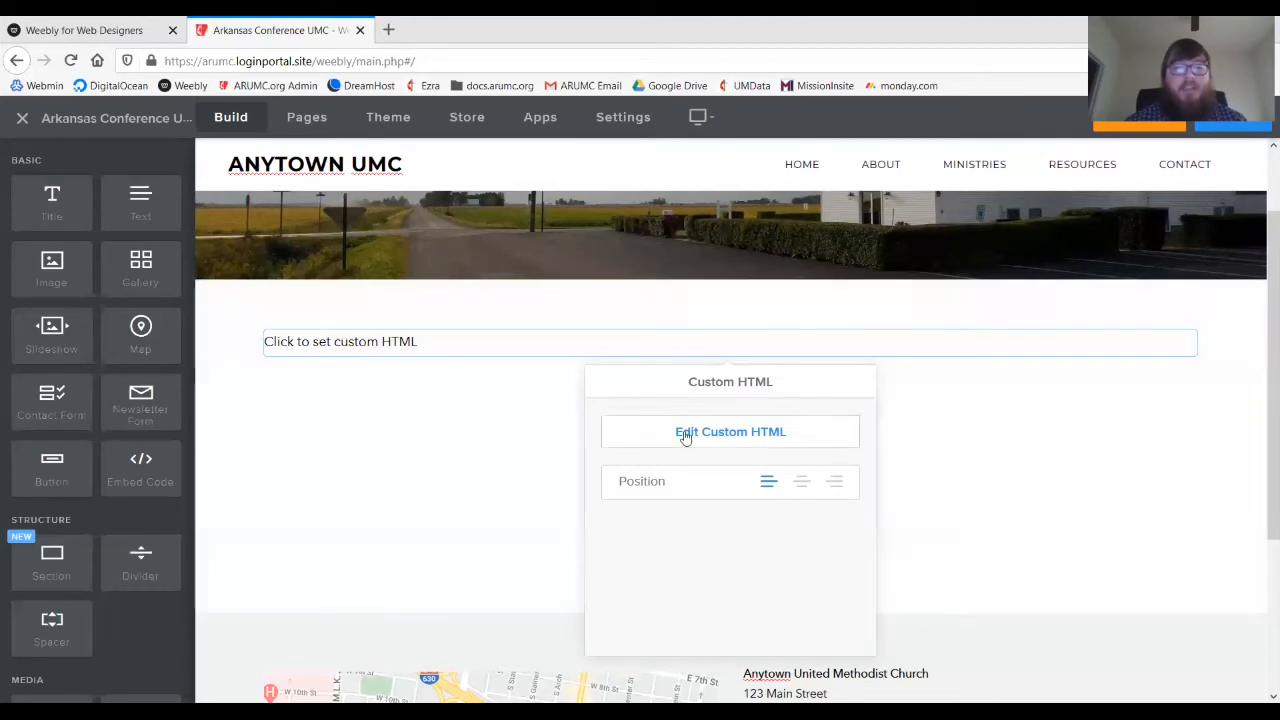
pyautogui.click(683, 432)
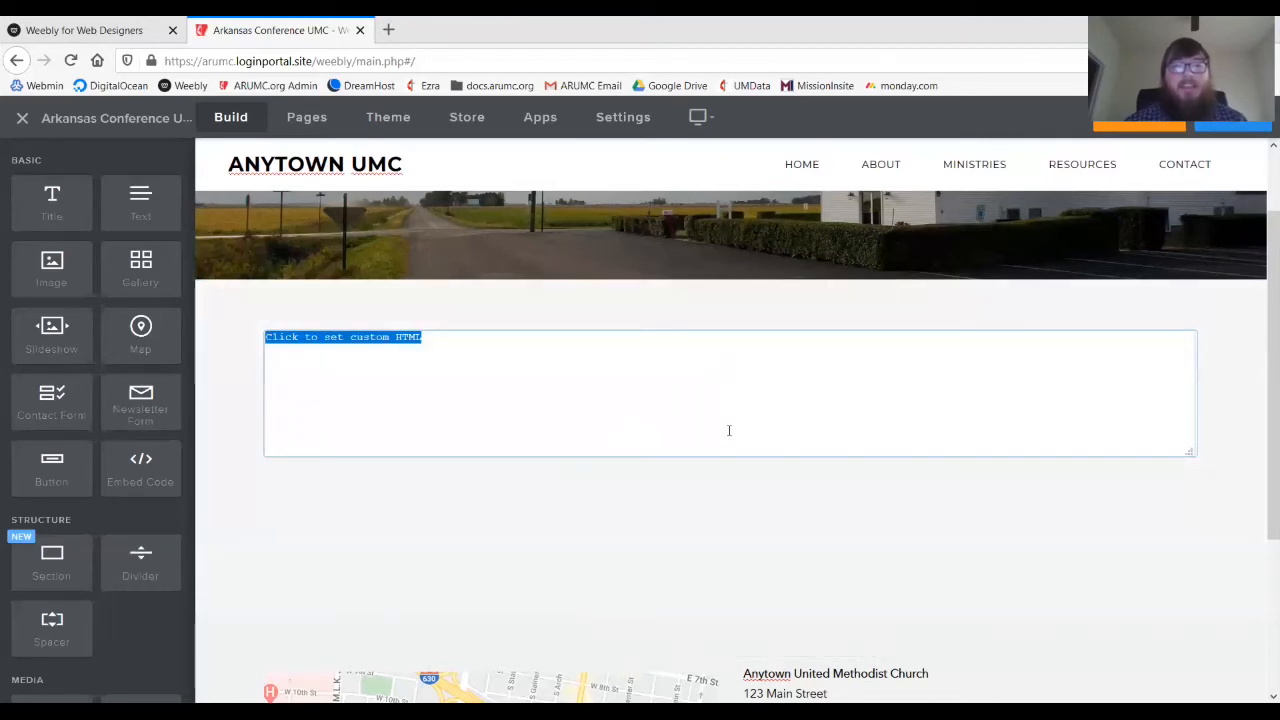
pyautogui.click(636, 503)
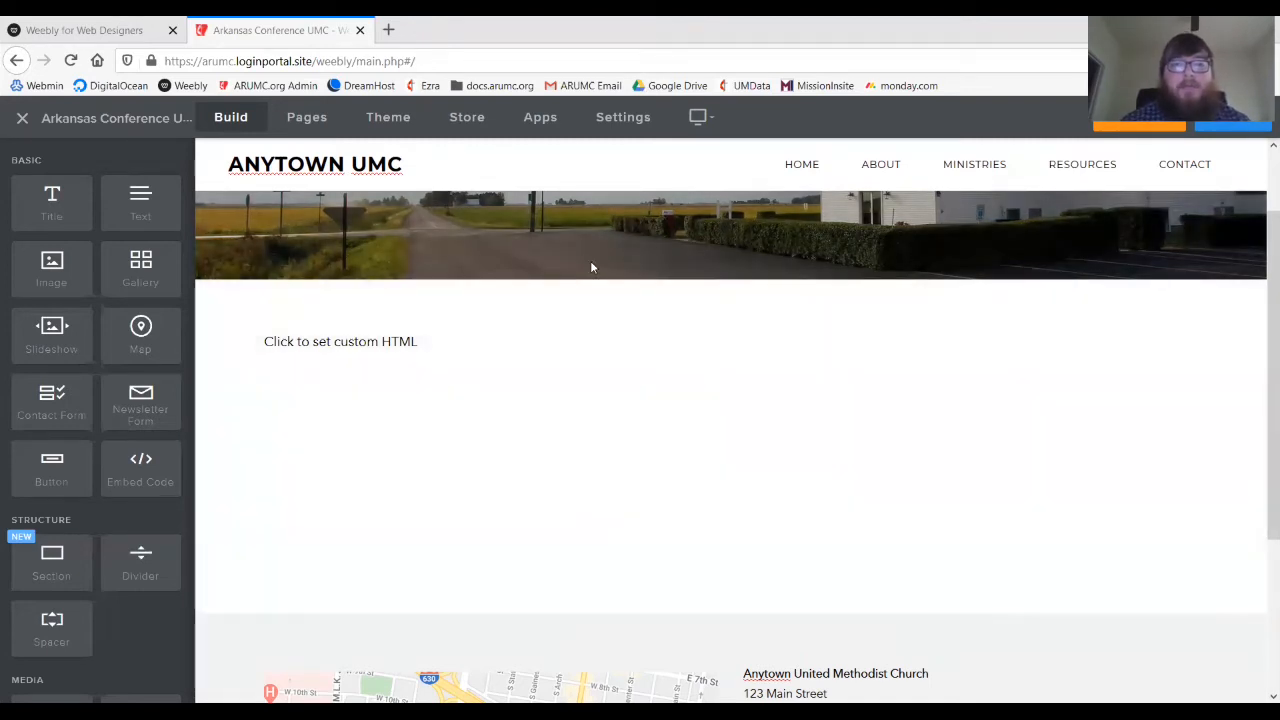
pyautogui.click(388, 30)
pyautogui.write('google ')
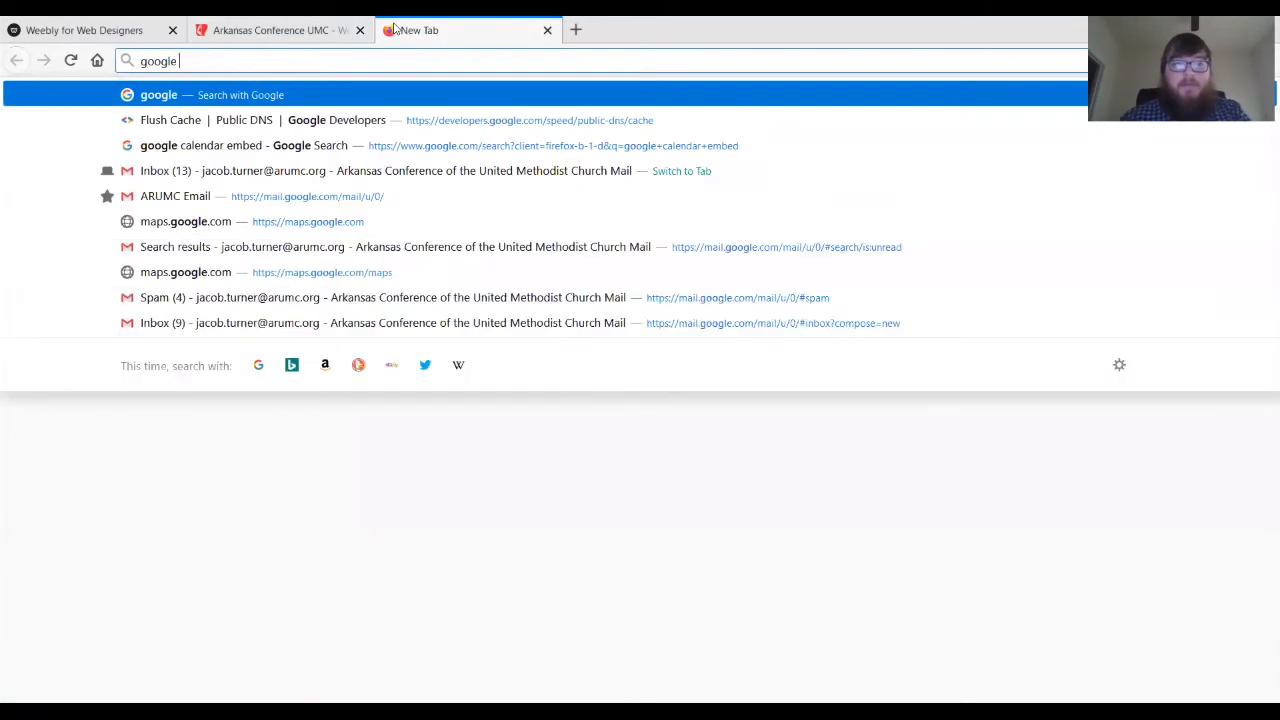
pyautogui.write('ca')
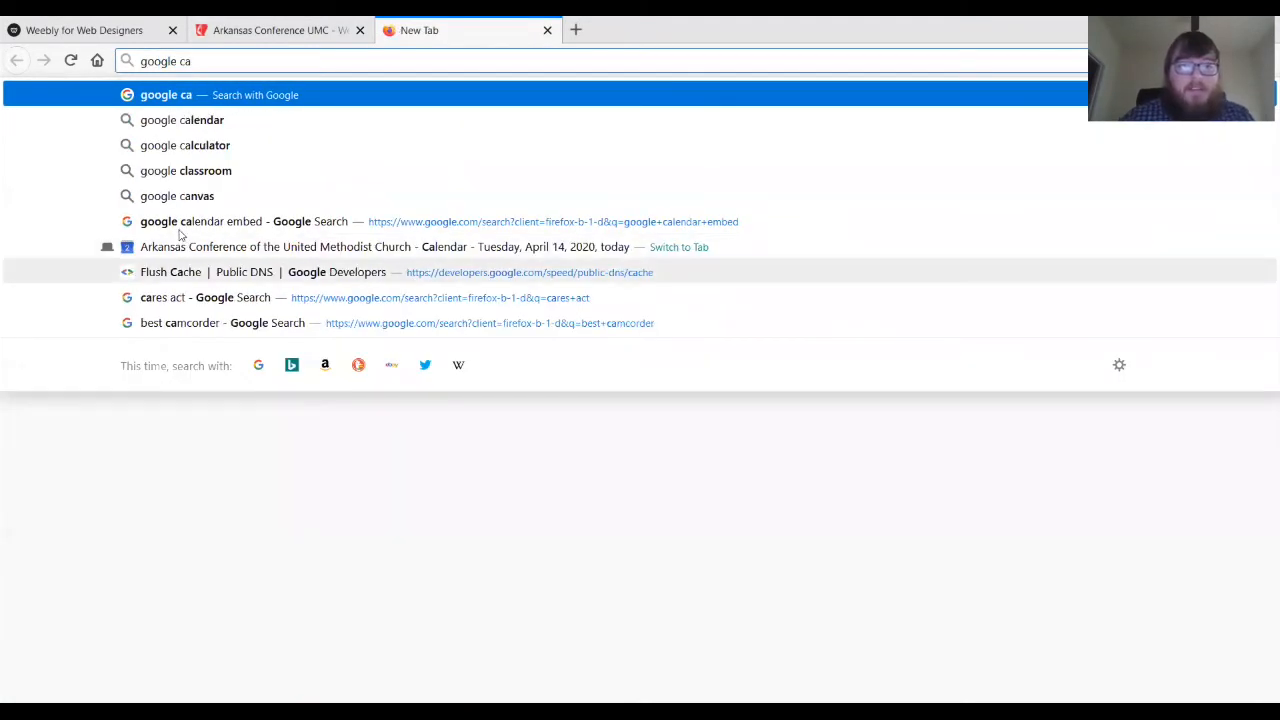
# - Find Google's 'Add a Google calendar to your website' help article, then return to the Weebly tab
pyautogui.click(183, 228)
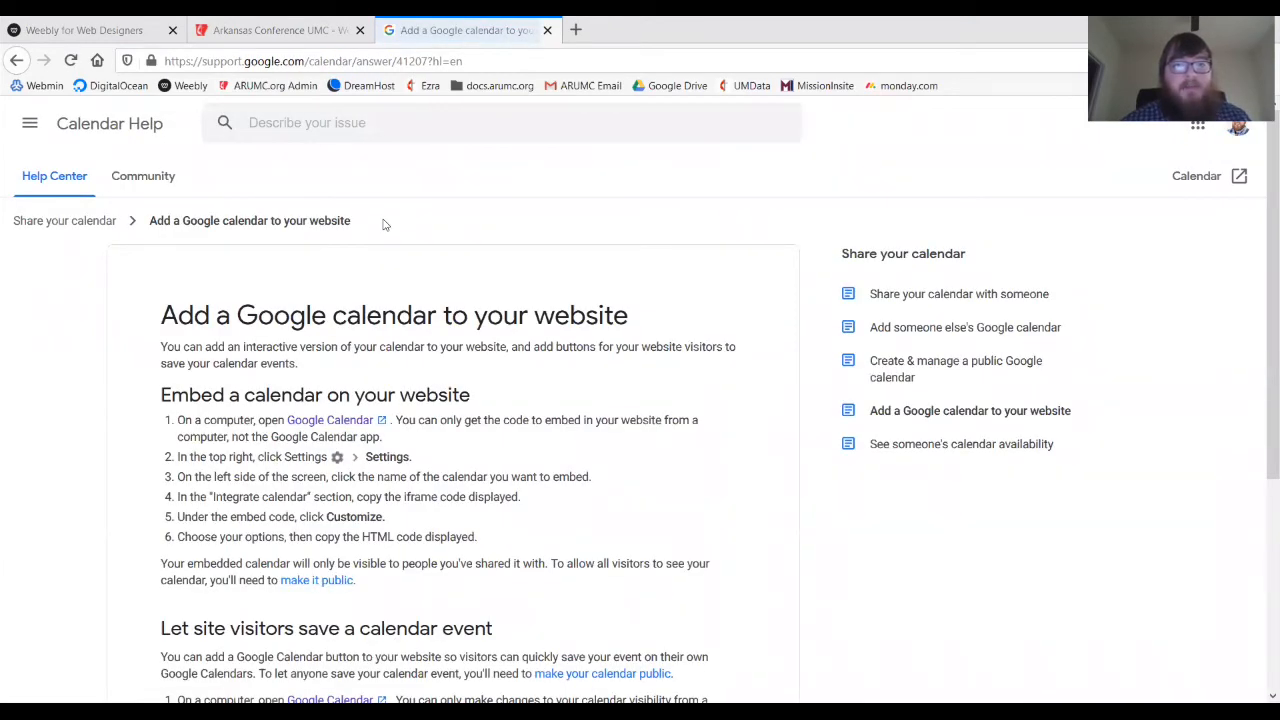
pyautogui.click(457, 61)
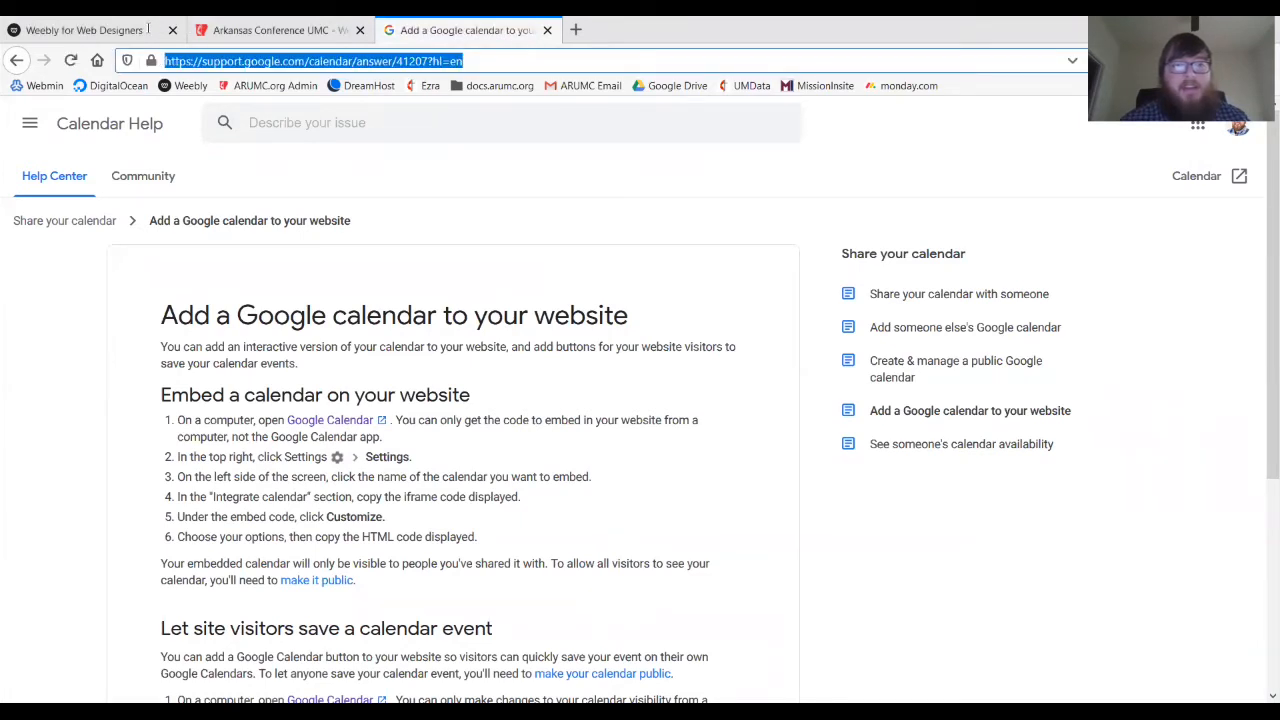
pyautogui.click(472, 303)
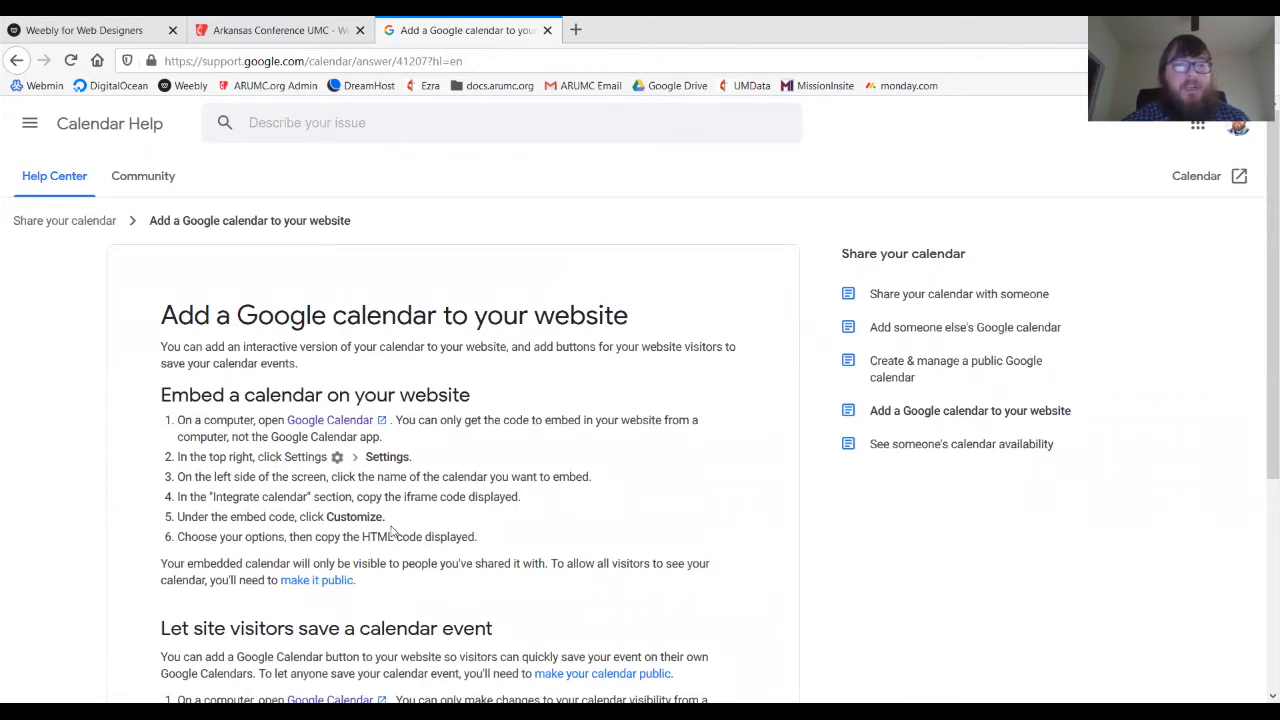
pyautogui.click(288, 28)
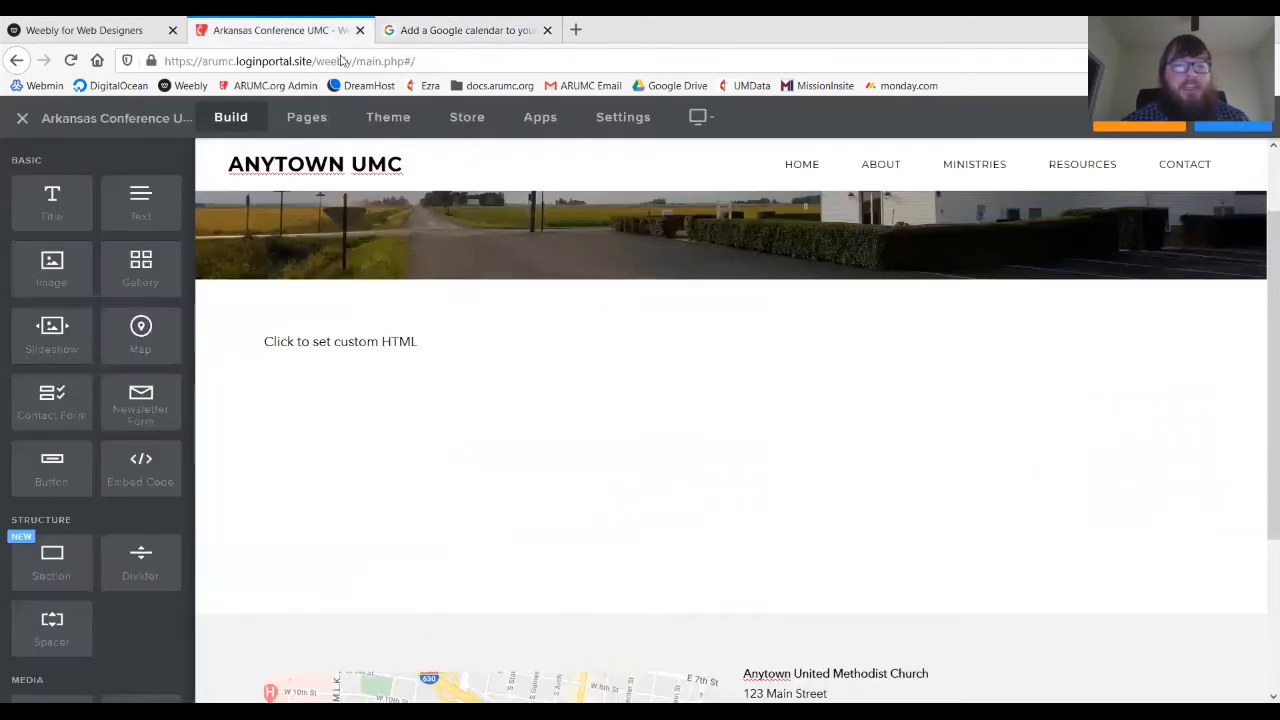
pyautogui.click(513, 349)
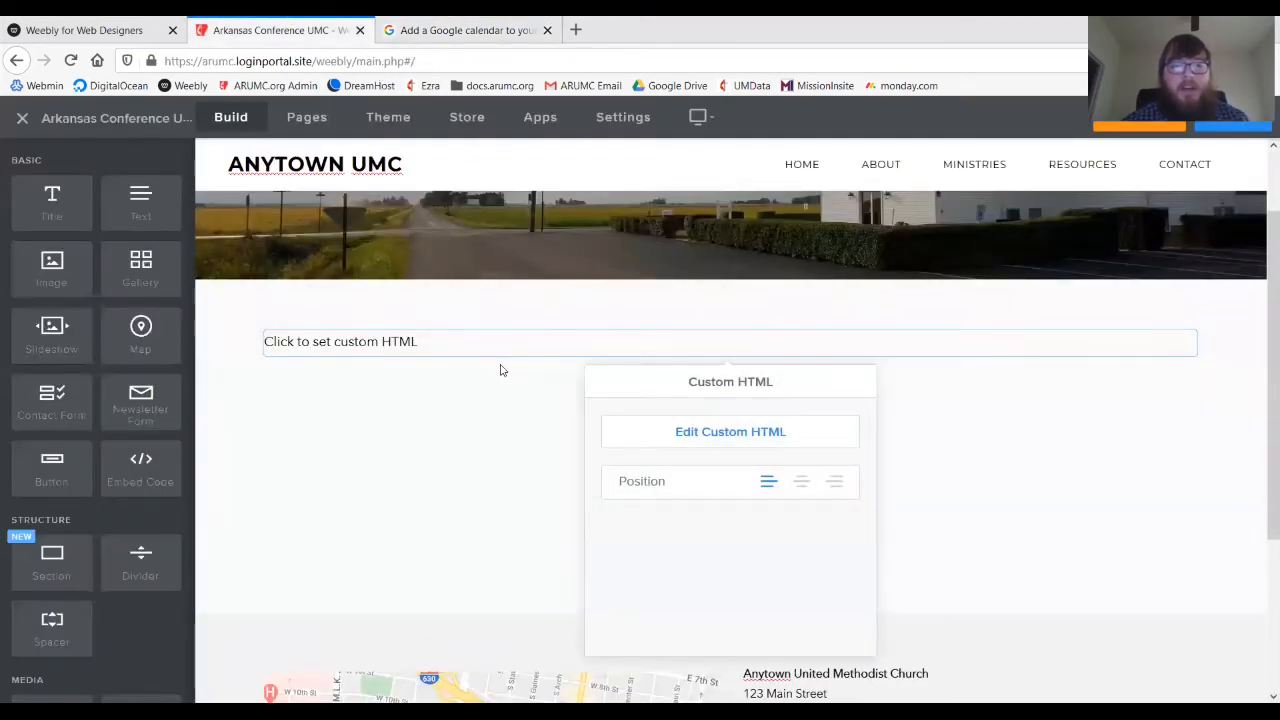
pyautogui.click(500, 369)
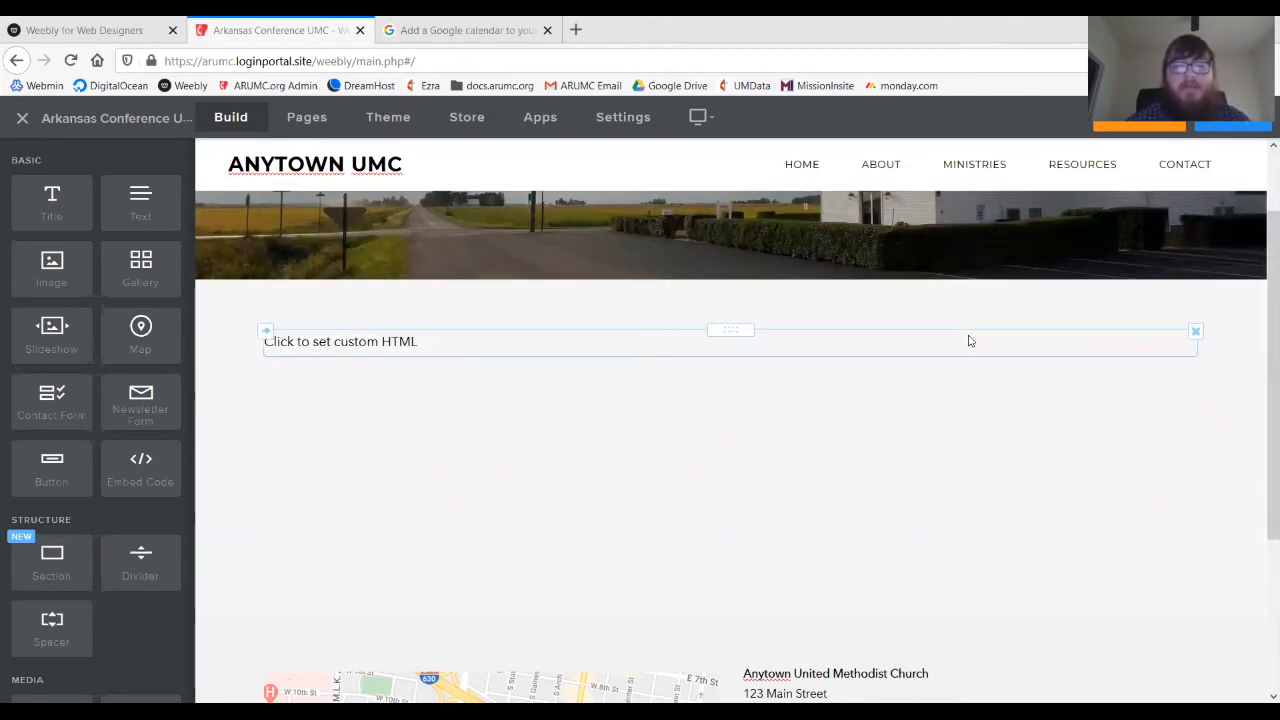
pyautogui.scroll(2, 968, 341)
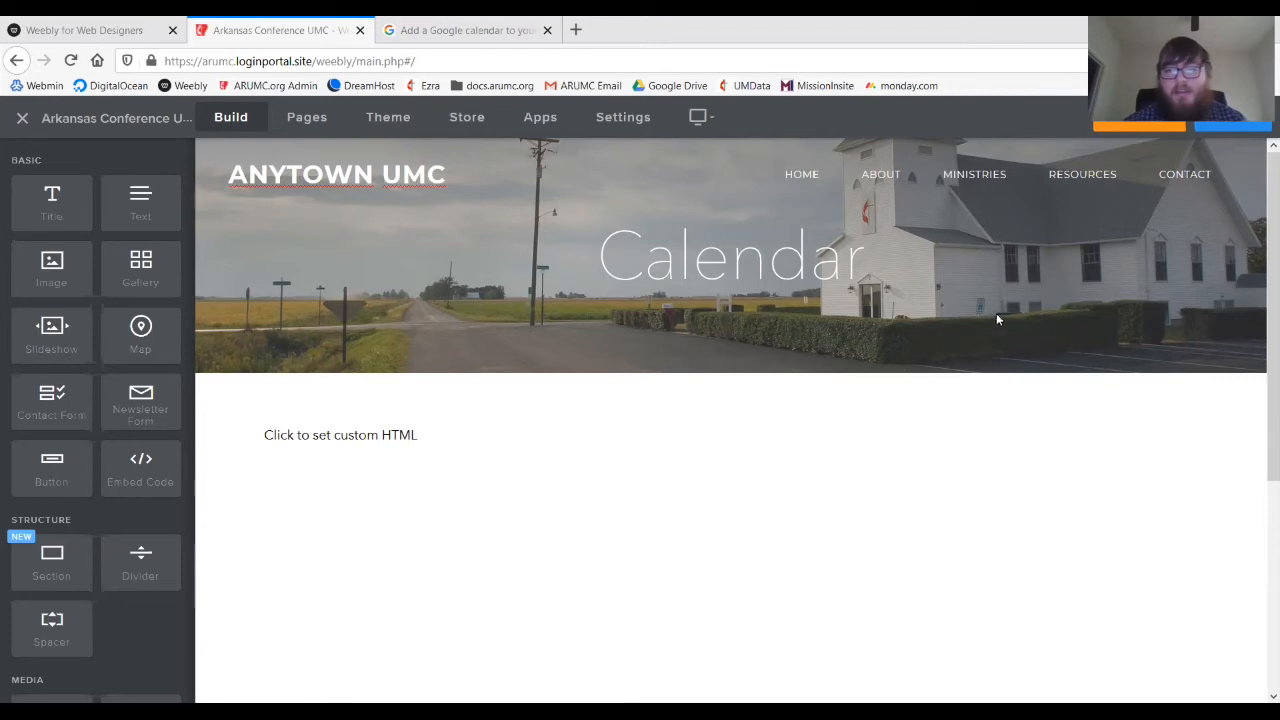
pyautogui.moveTo(1073, 184)
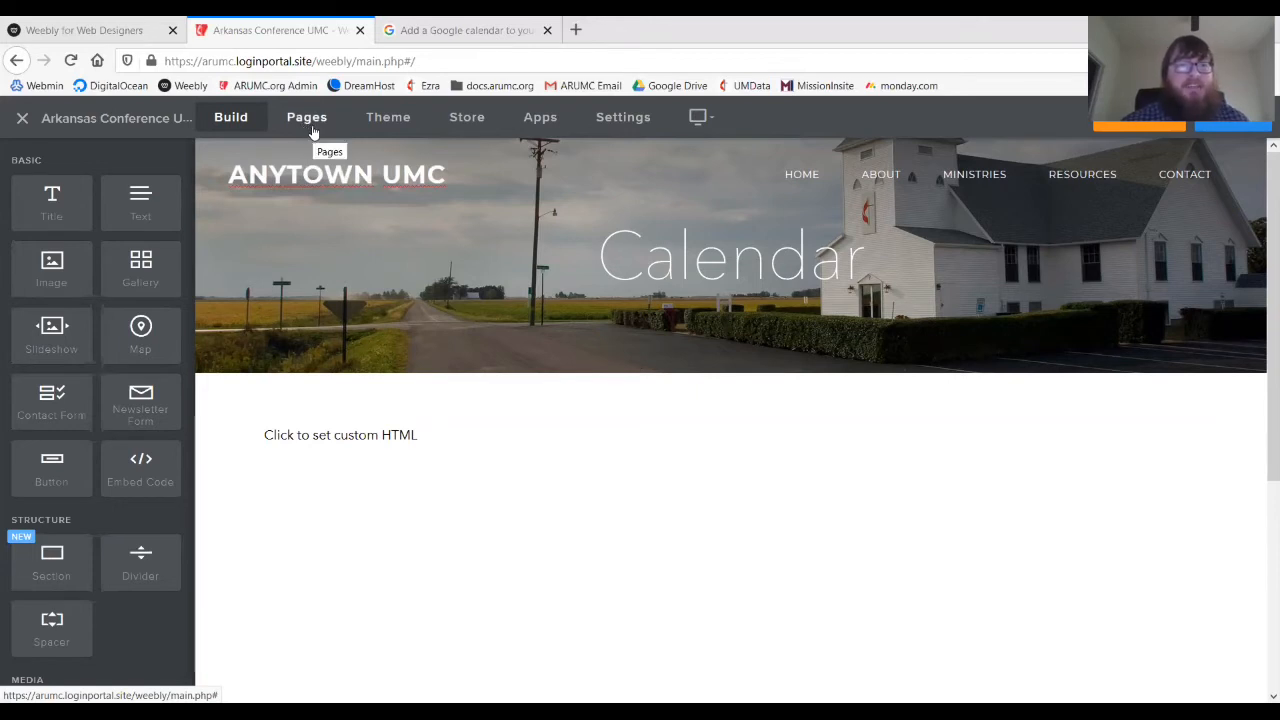
# - Create a Standard Page named 'Newsletter' from the Pages list
pyautogui.click(307, 118)
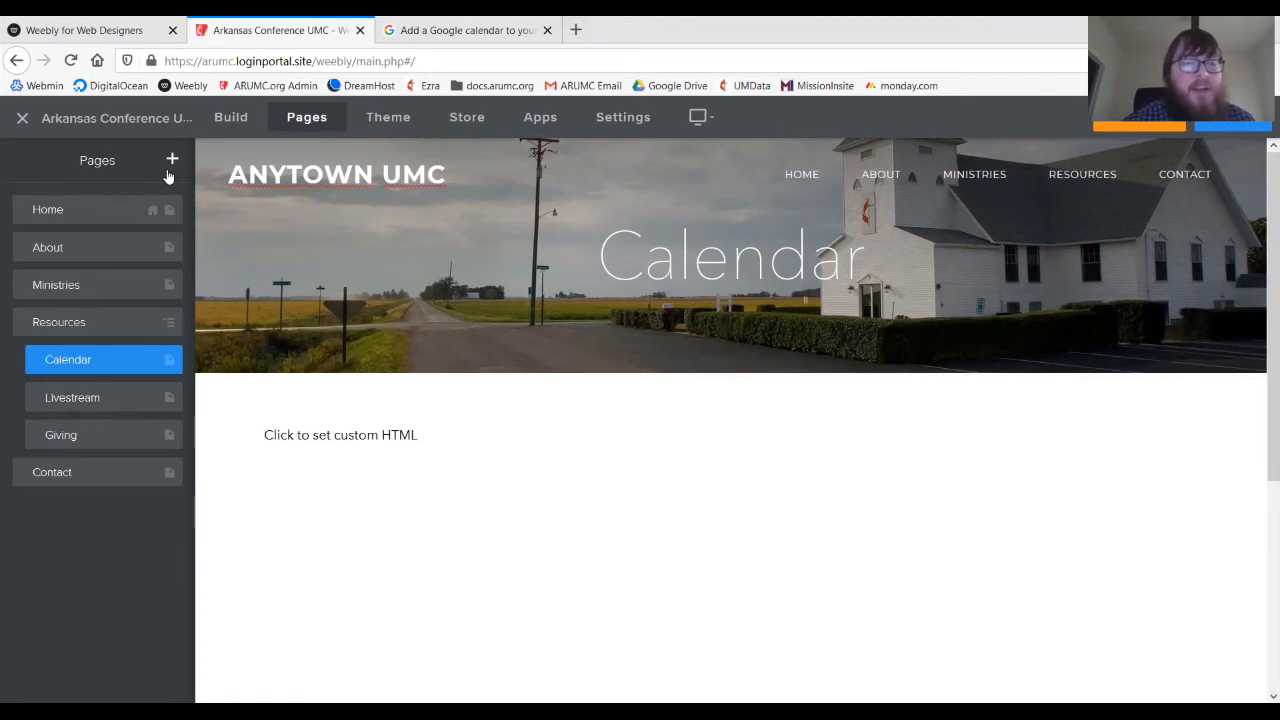
pyautogui.click(173, 161)
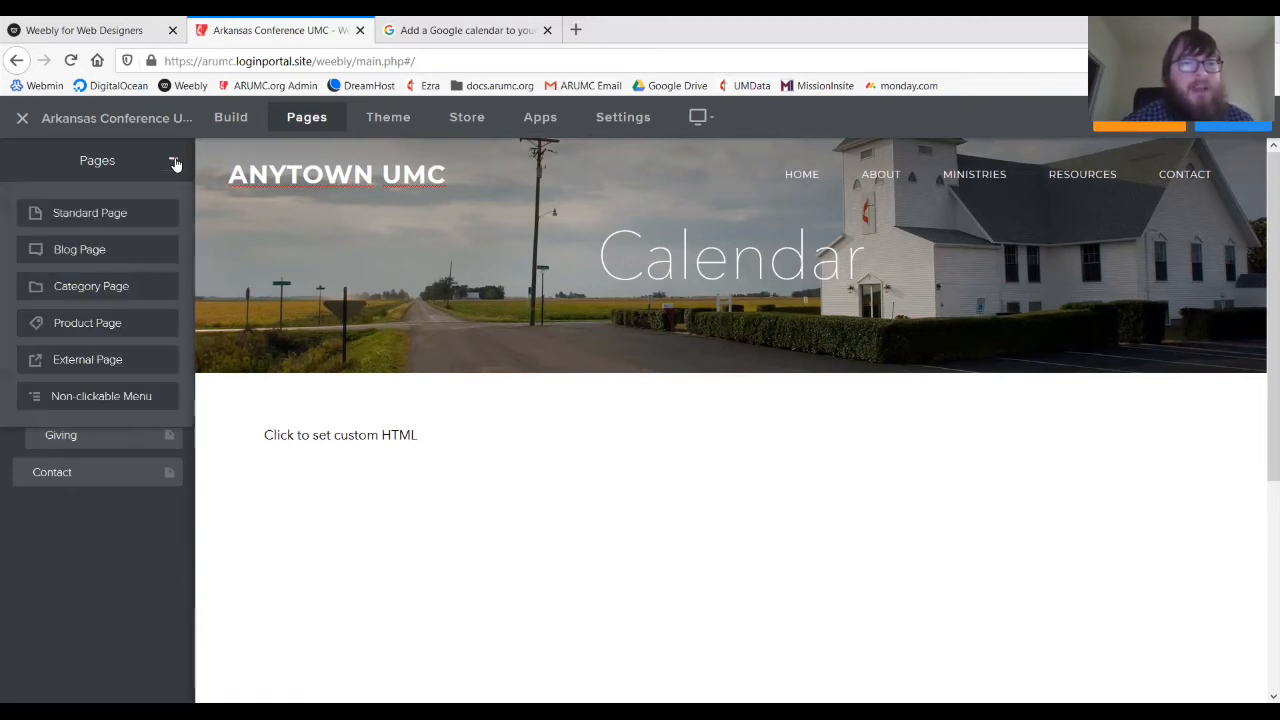
pyautogui.click(110, 214)
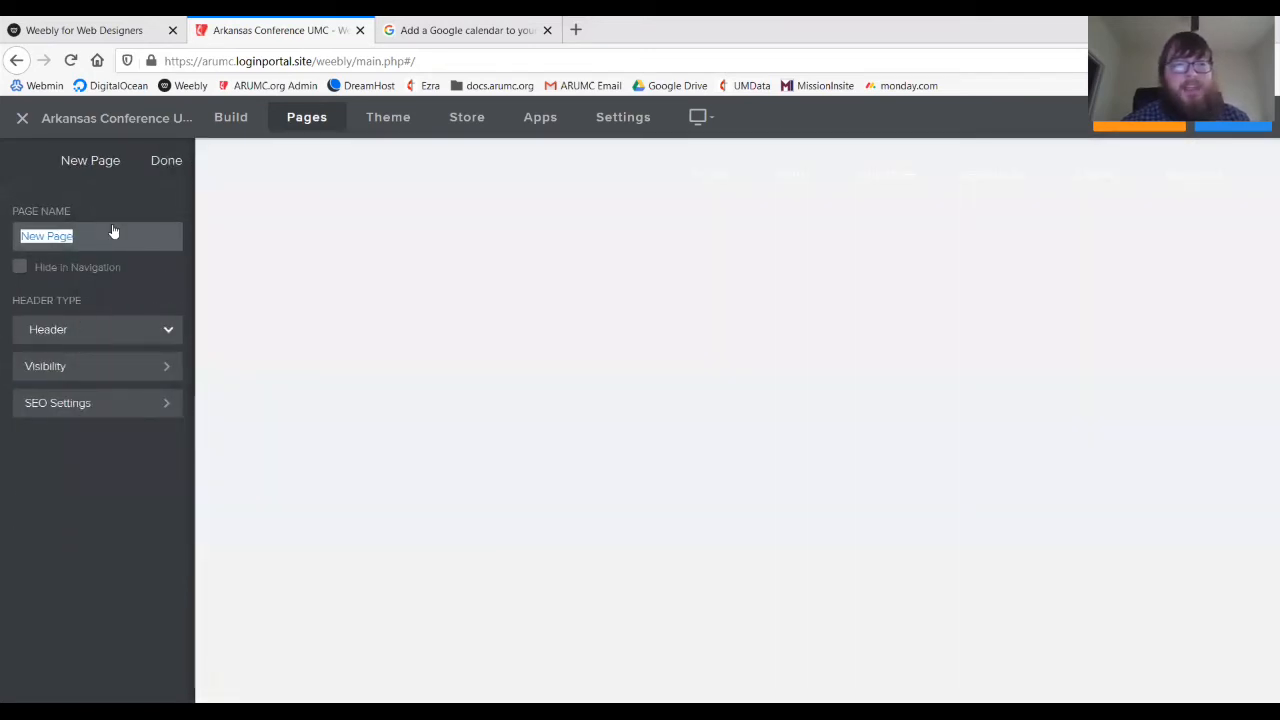
pyautogui.write('Newsletter')
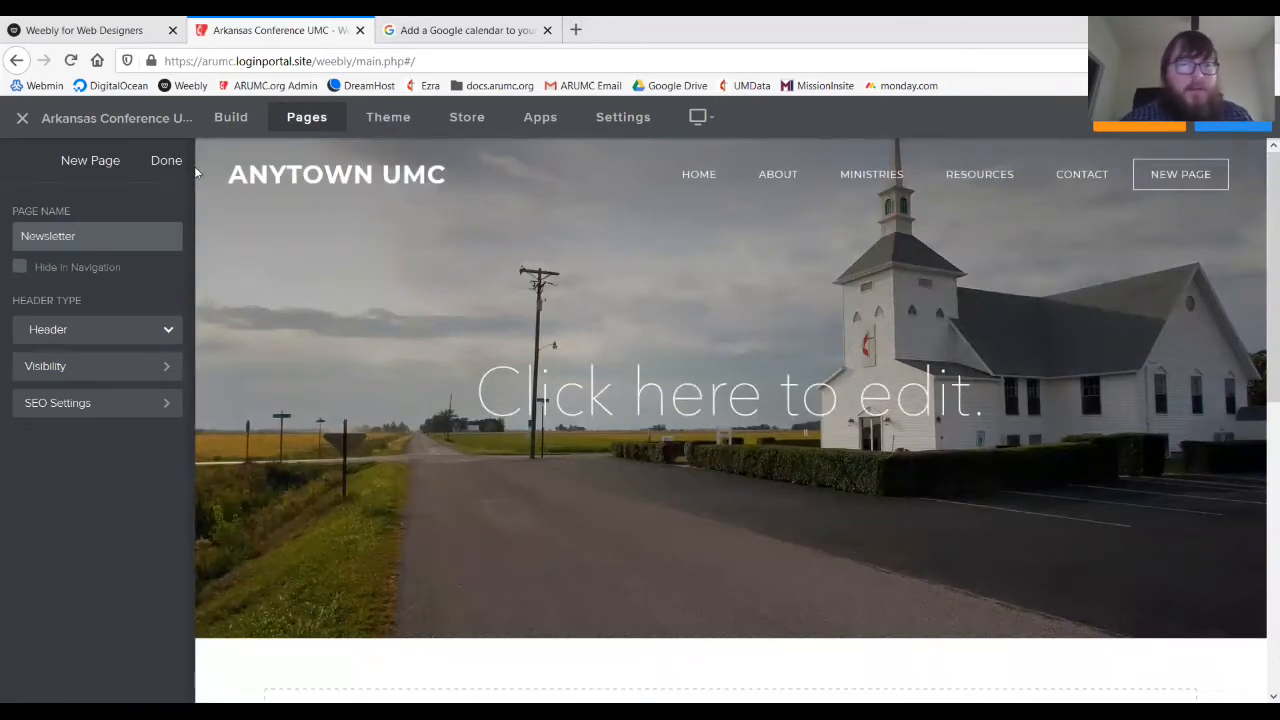
pyautogui.click(168, 161)
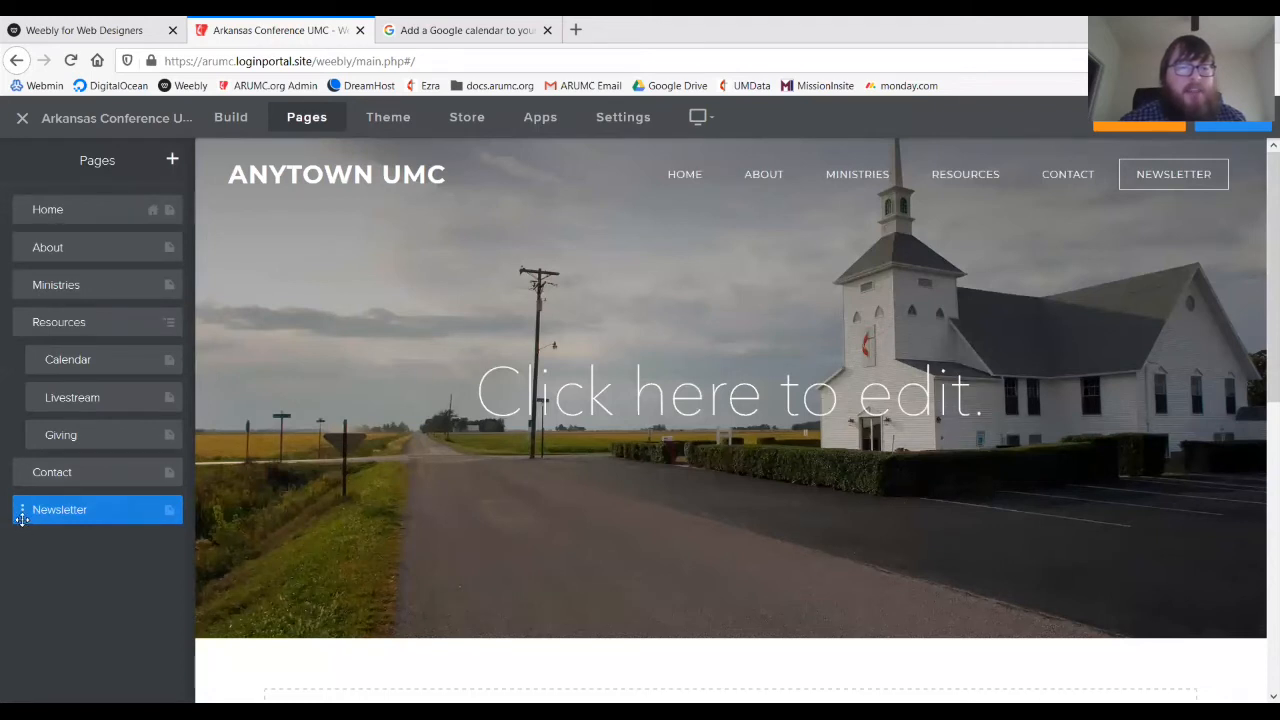
# - Nest Newsletter as a Resources subpage, placed between Livestream and Giving in the Pages list
pyautogui.moveTo(22, 519); pyautogui.dragTo(35, 438)
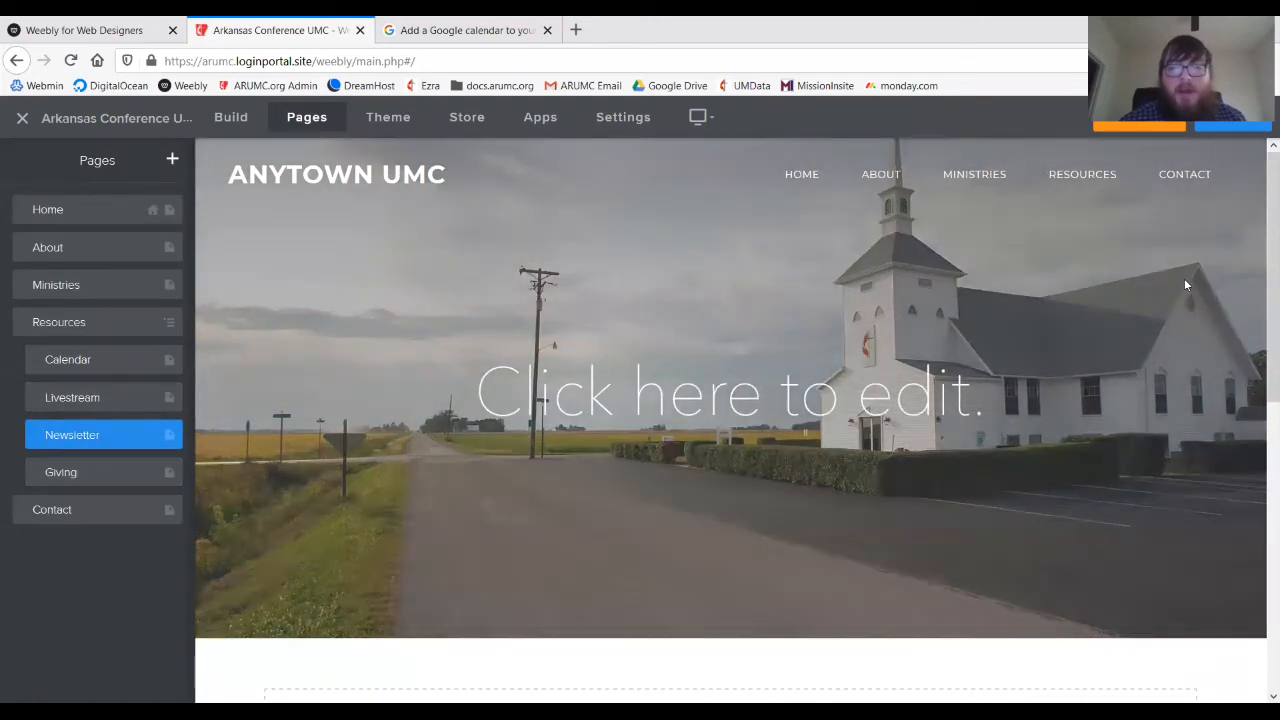
pyautogui.moveTo(1110, 192)
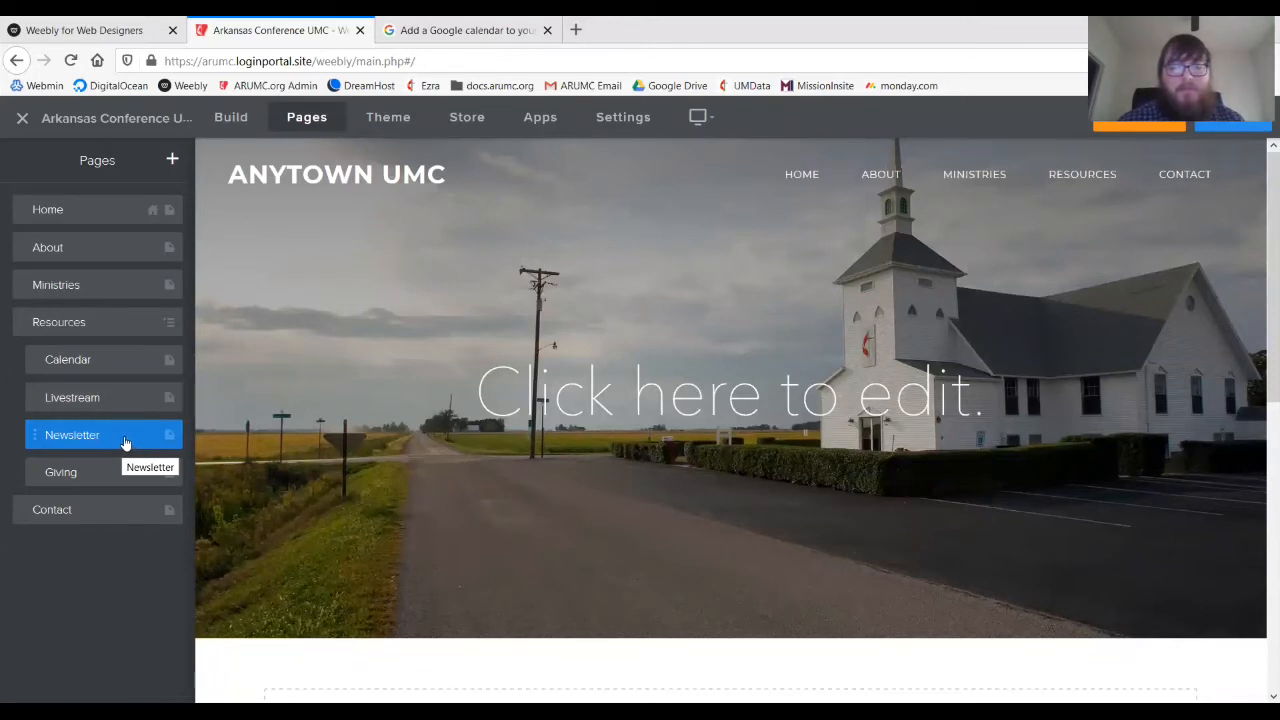
# - Switch the editor to the Ministries page and scroll down to its headings and F.R.O.G.s paragraph
pyautogui.click(967, 175)
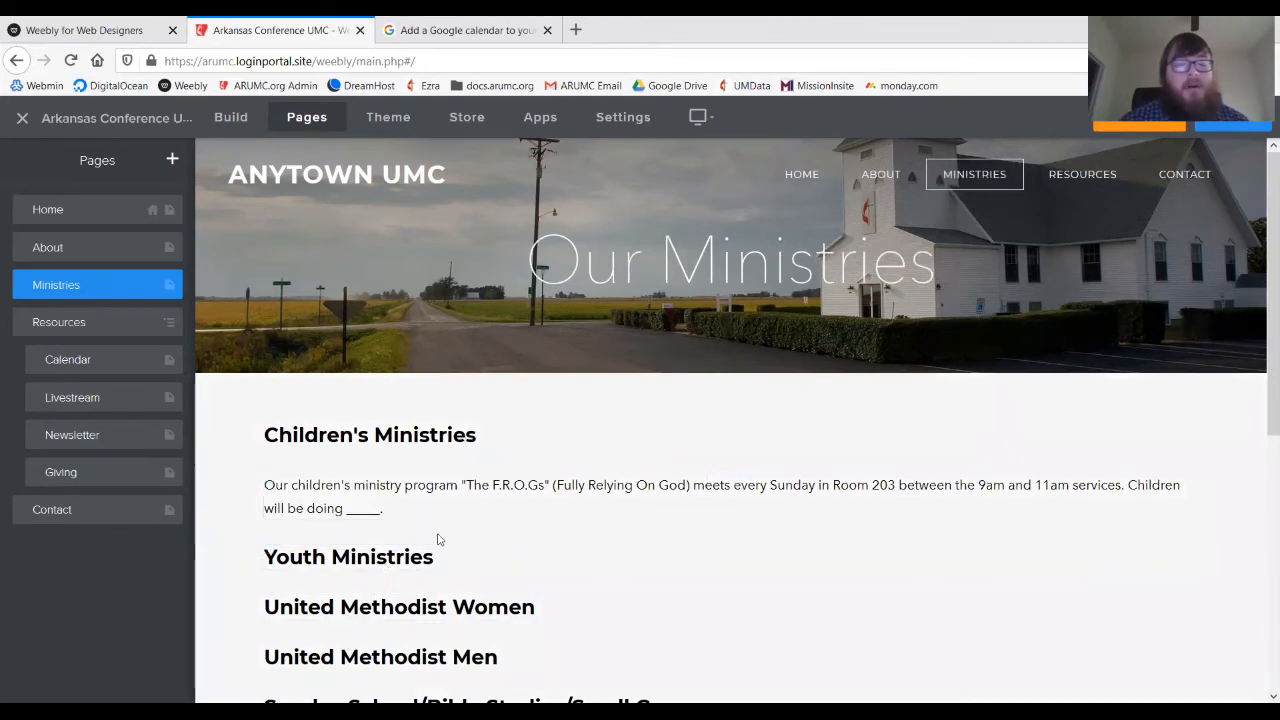
pyautogui.scroll(-1, 449, 539)
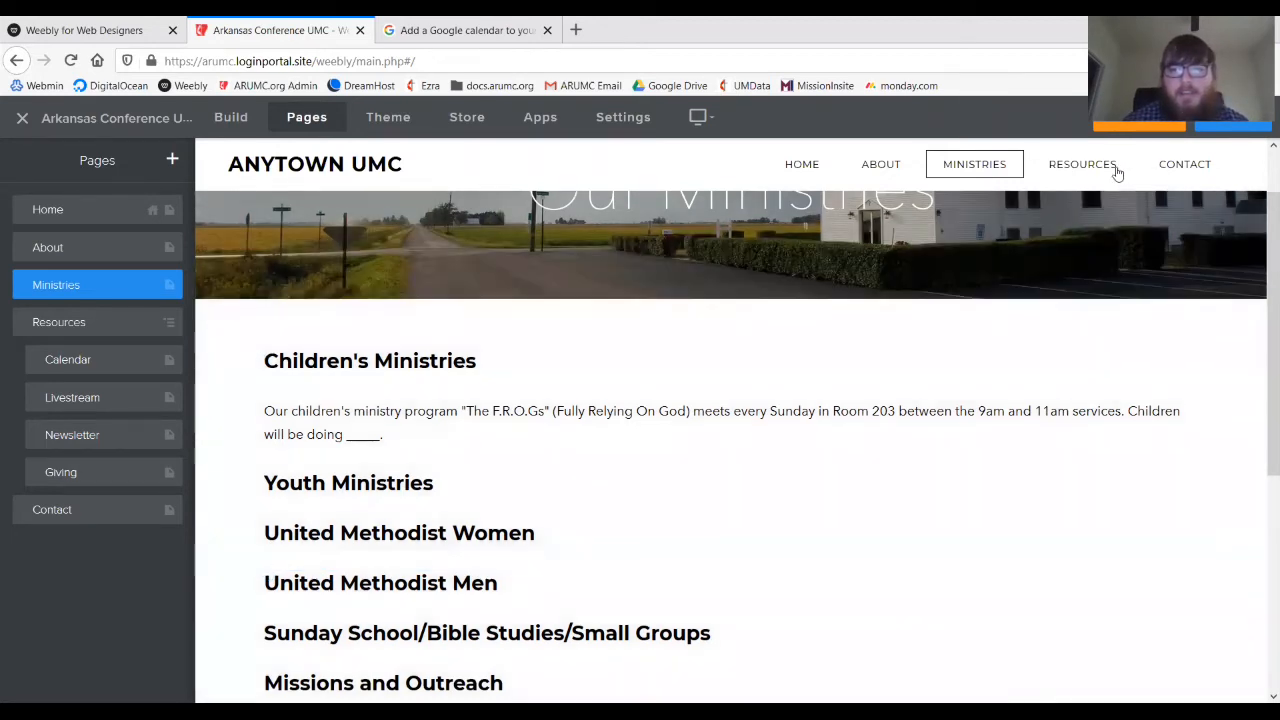
# - Switch the editor to the Livestream page from the Resources menu
pyautogui.moveTo(1114, 171)
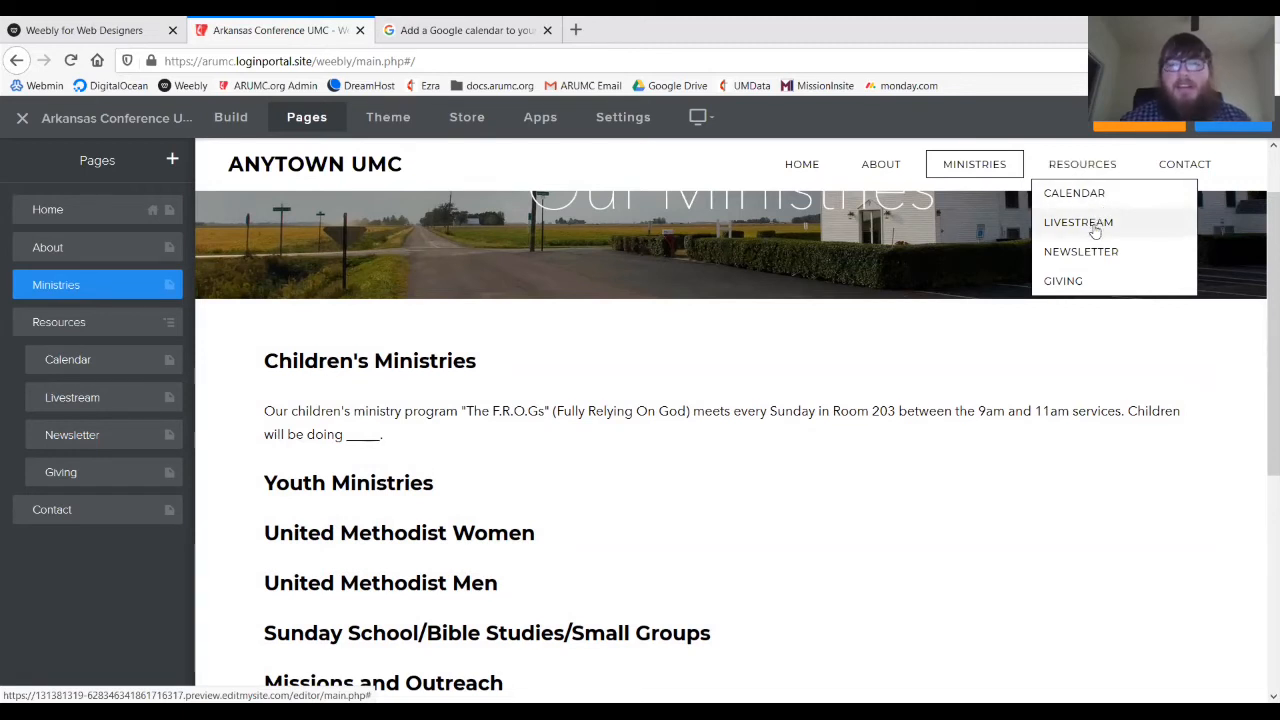
pyautogui.click(1095, 230)
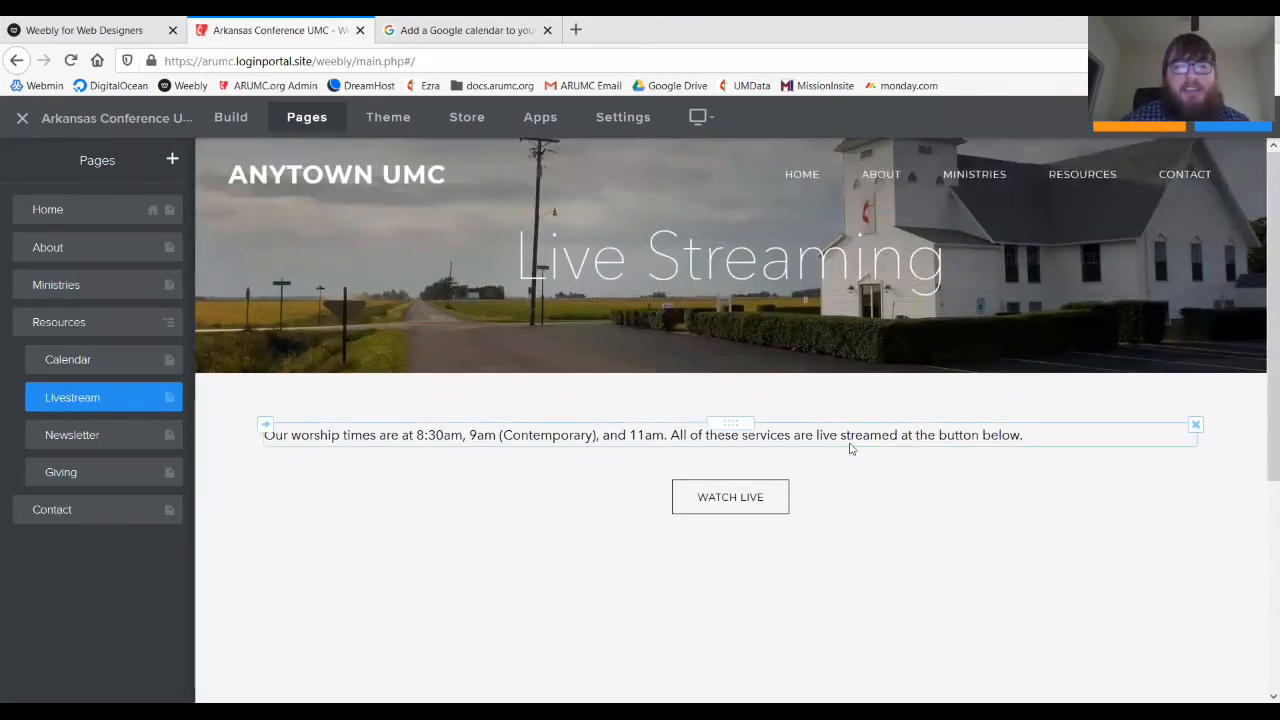
# - Show the Build elements panel and check the WATCH LIVE button's link, leaving it unchanged
pyautogui.scroll(-2, 845, 445)
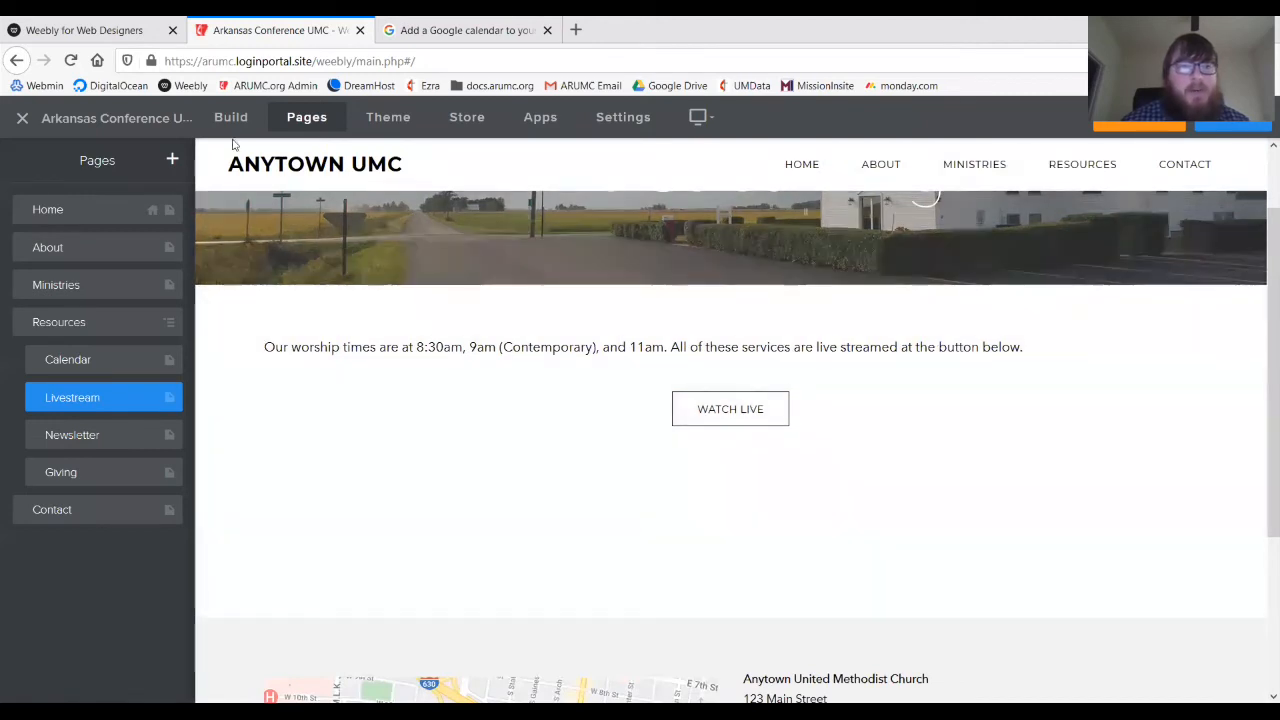
pyautogui.click(227, 122)
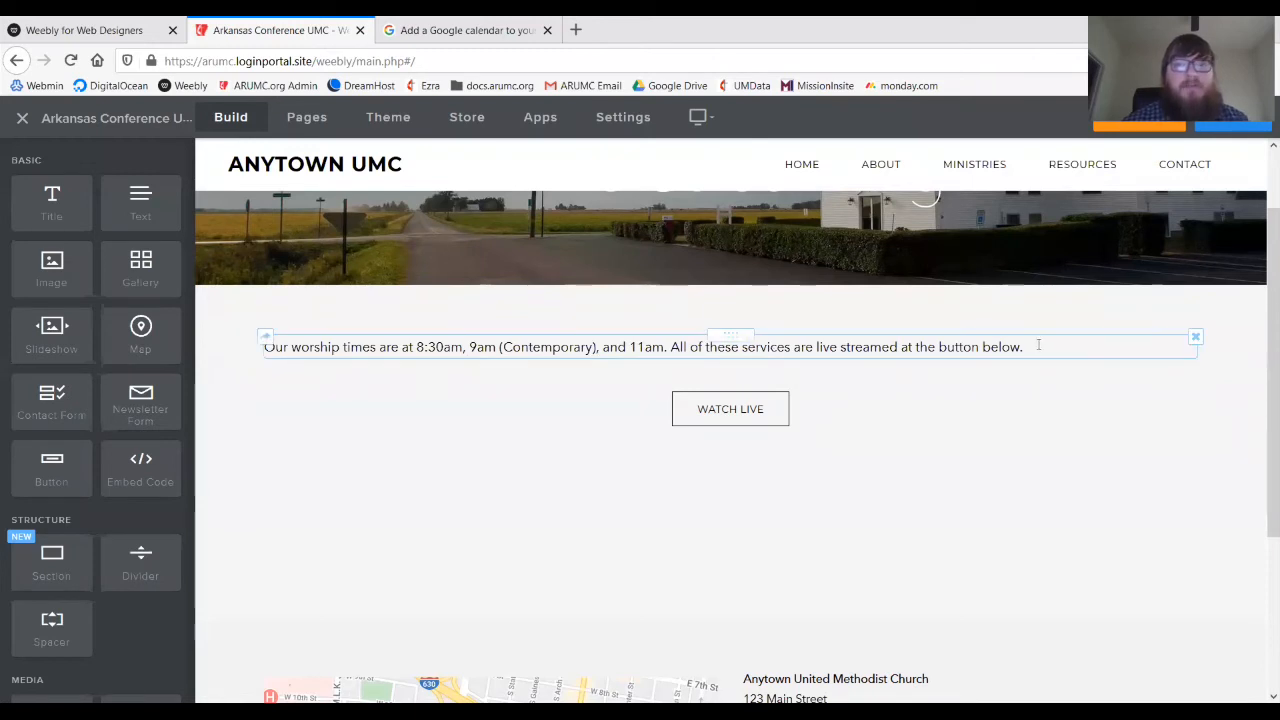
pyautogui.click(730, 408)
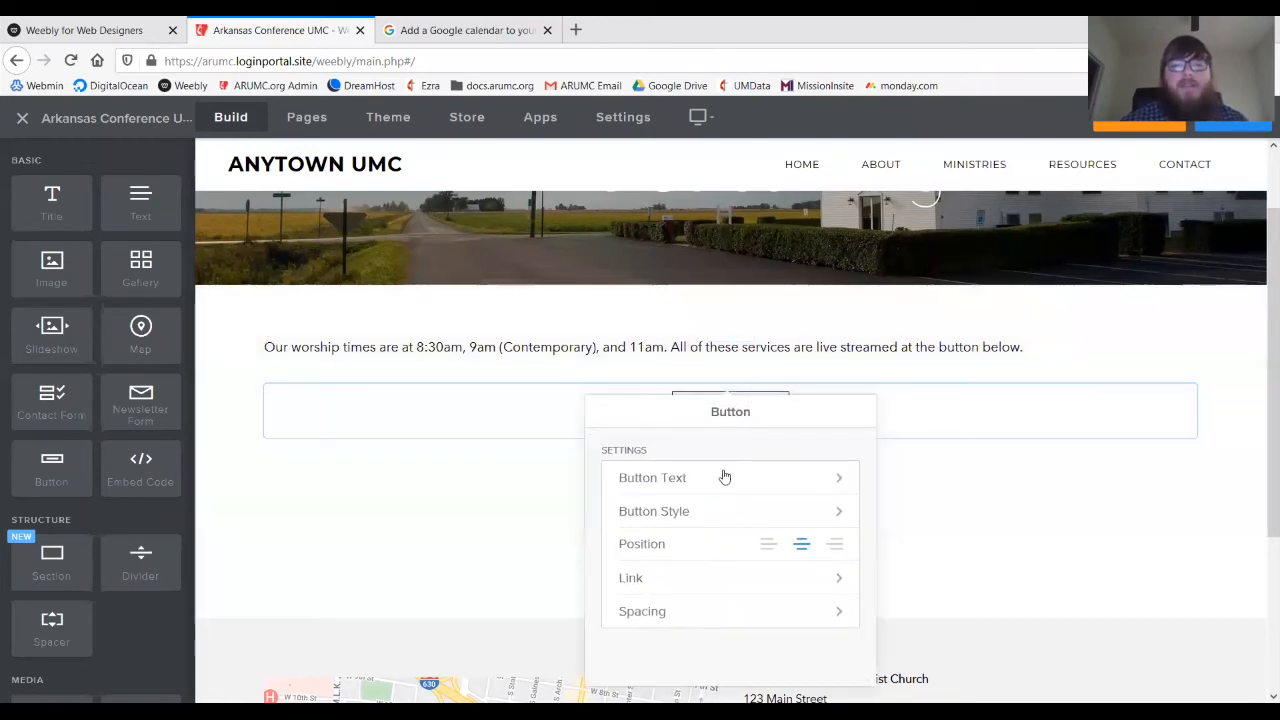
pyautogui.click(689, 580)
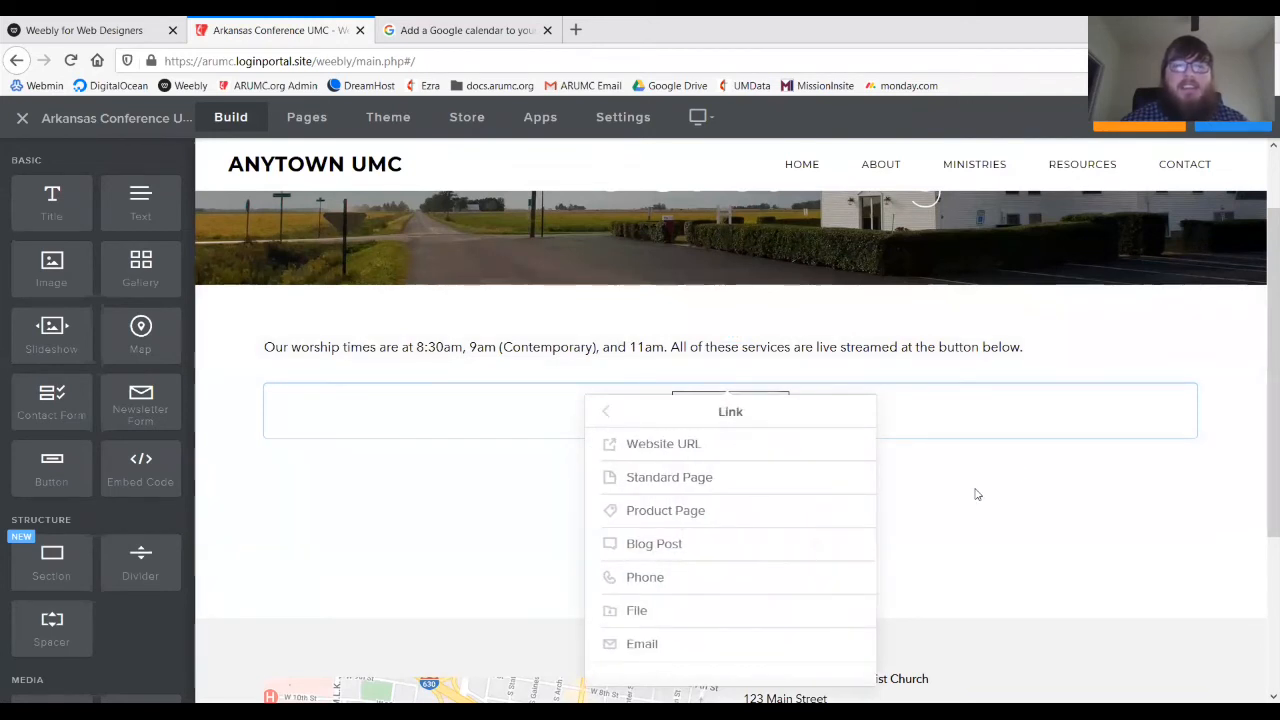
pyautogui.click(1058, 382)
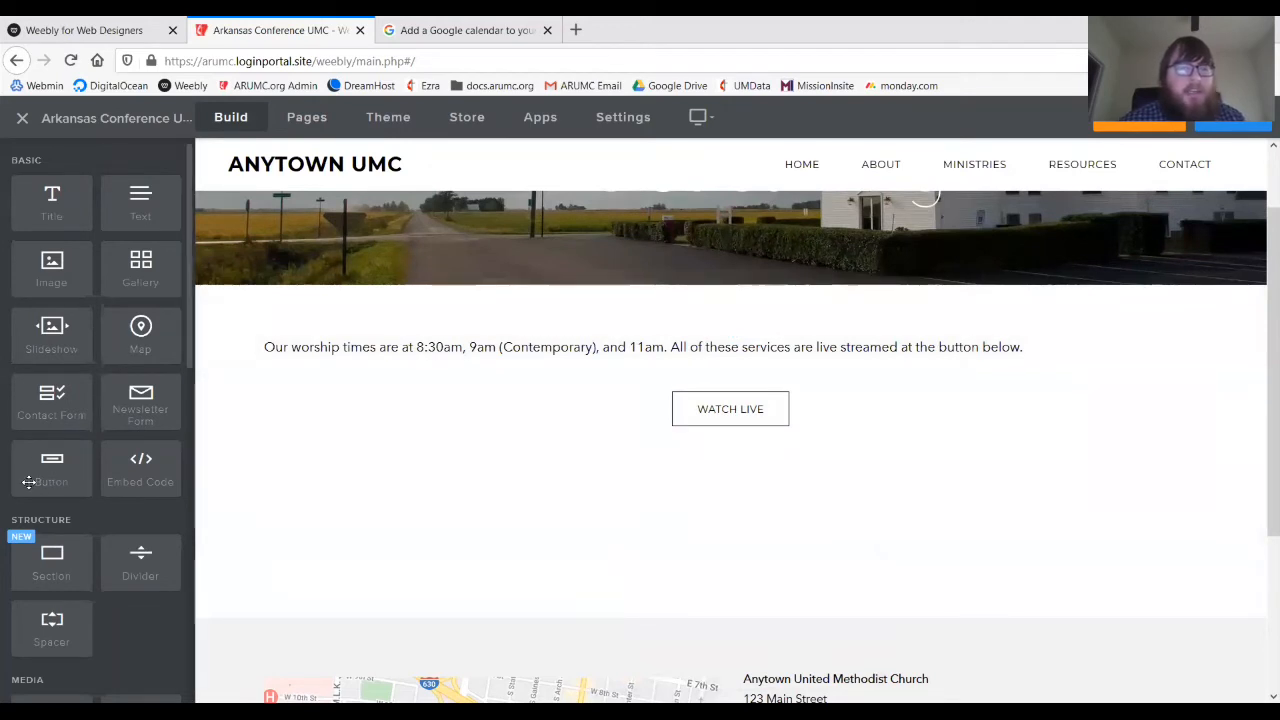
# - Add a new button beside WATCH LIVE and label it 'Past Livestreams'
pyautogui.moveTo(34, 479); pyautogui.dragTo(1080, 414)
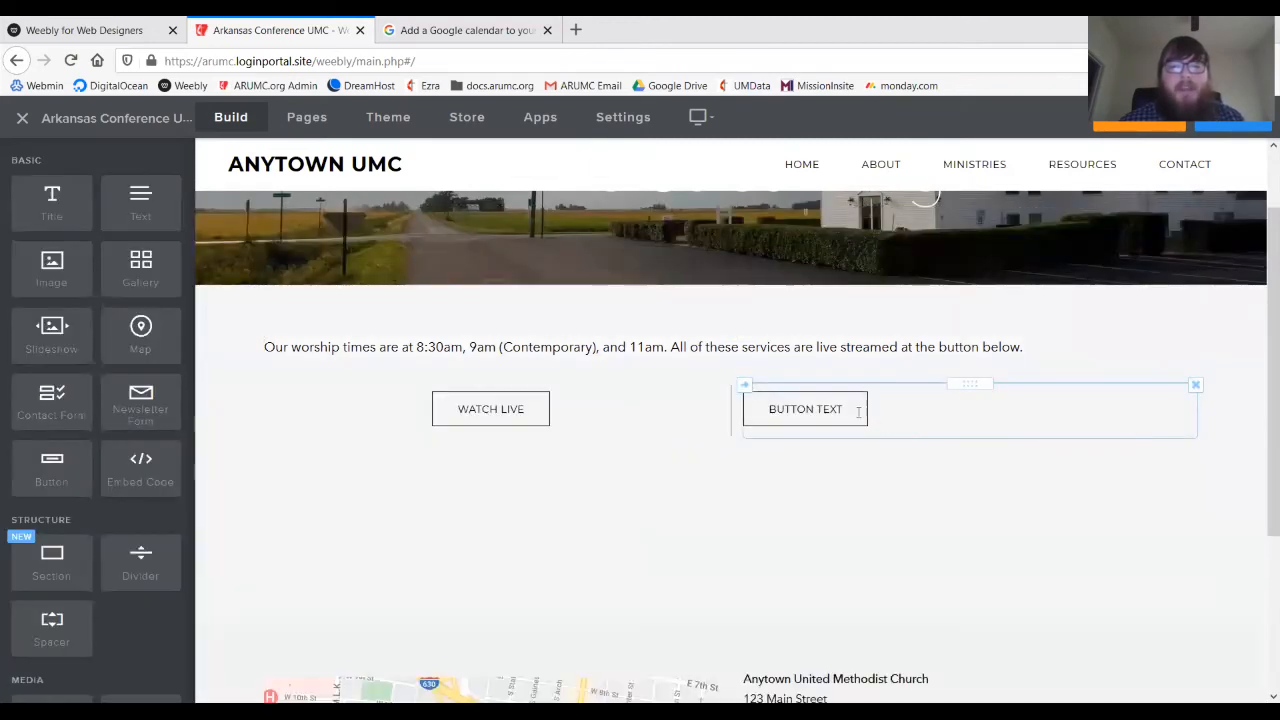
pyautogui.click(860, 411)
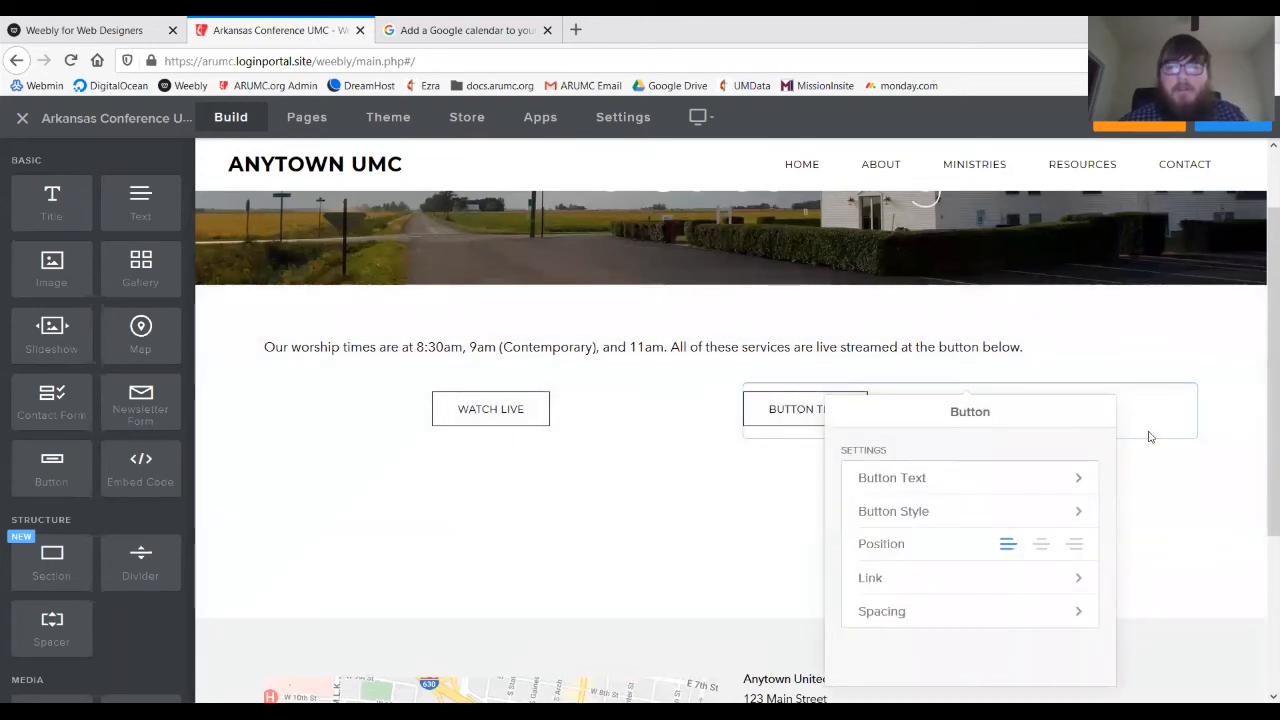
pyautogui.click(900, 477)
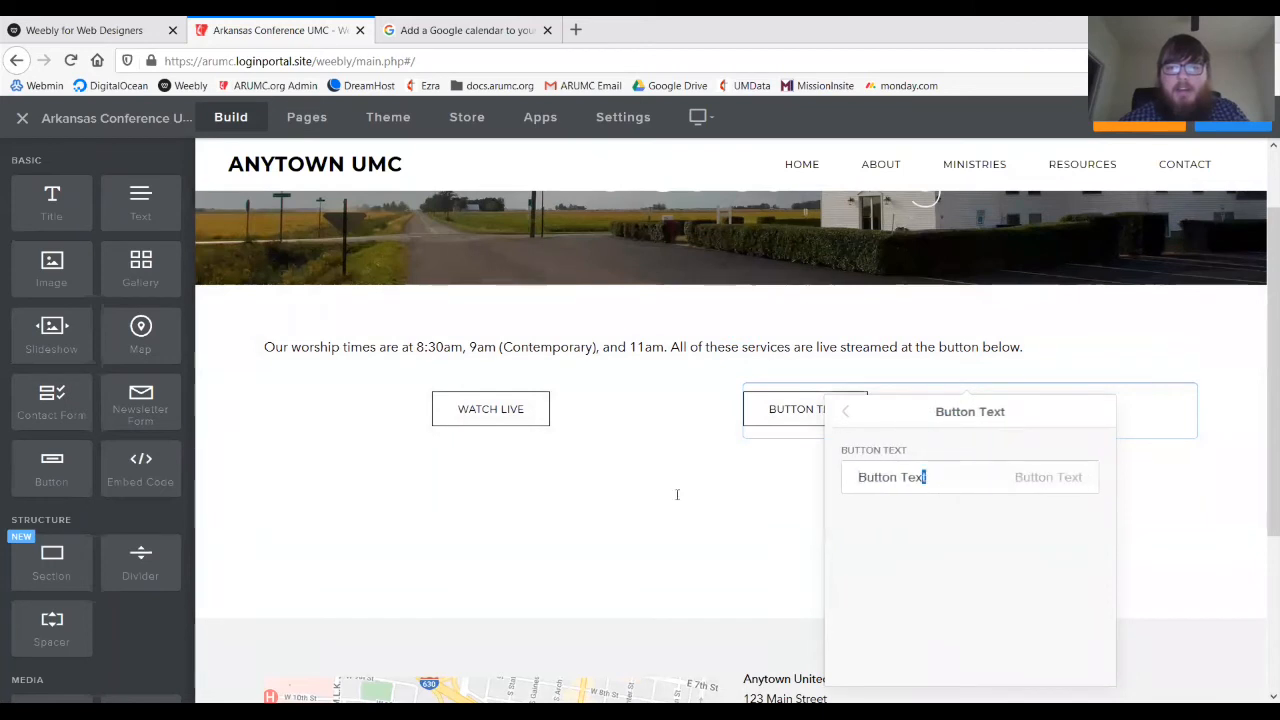
pyautogui.hotkey('ctrl', 'a')
pyautogui.write('Past iv')
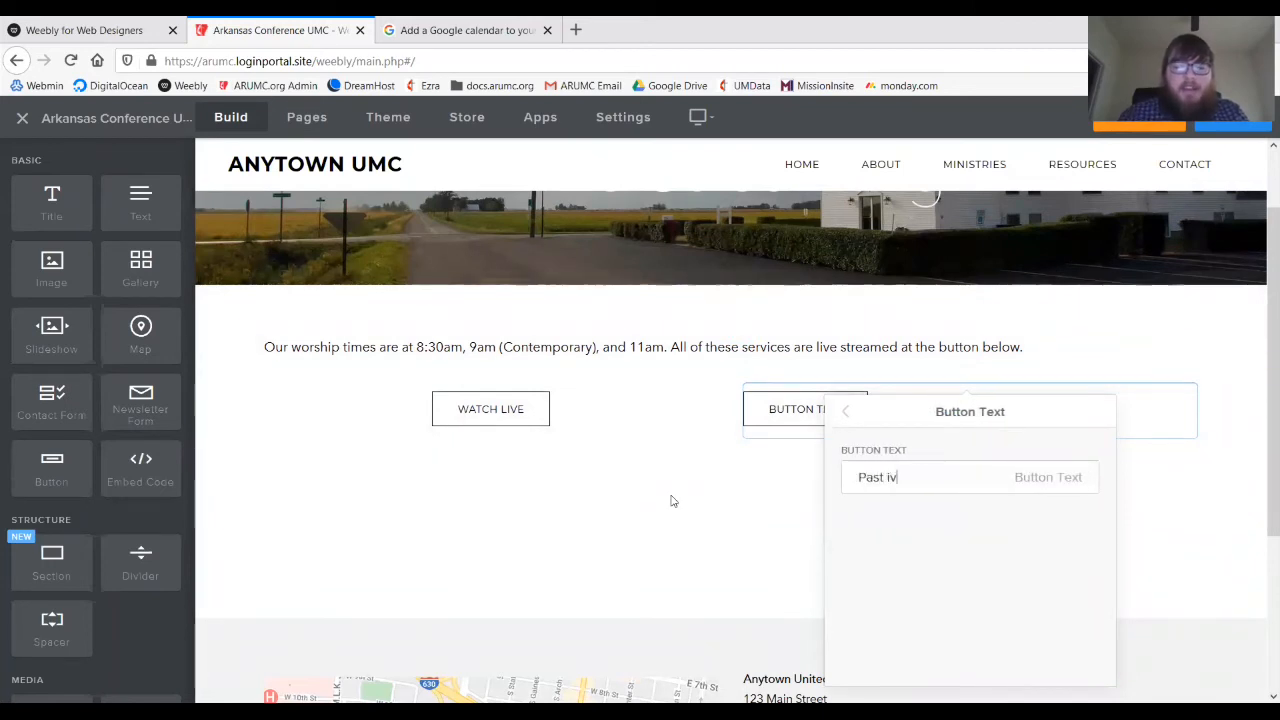
pyautogui.write('estreams')
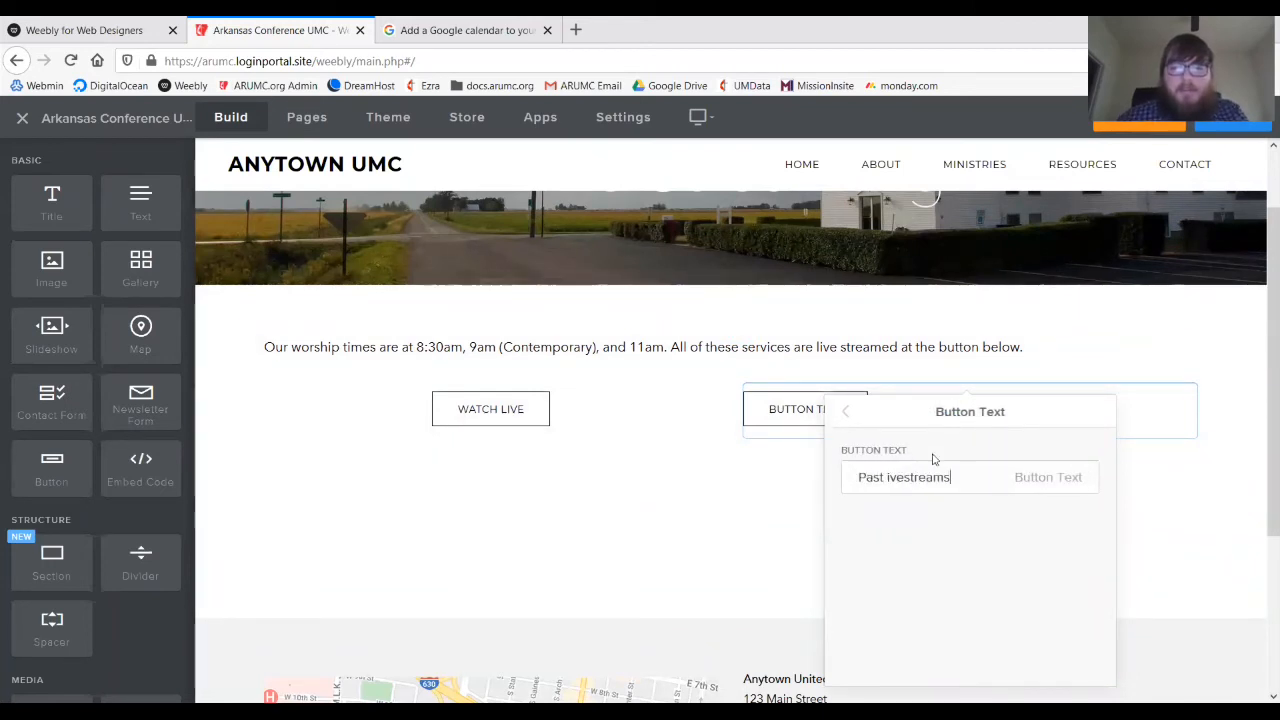
pyautogui.click(887, 477)
pyautogui.write('L')
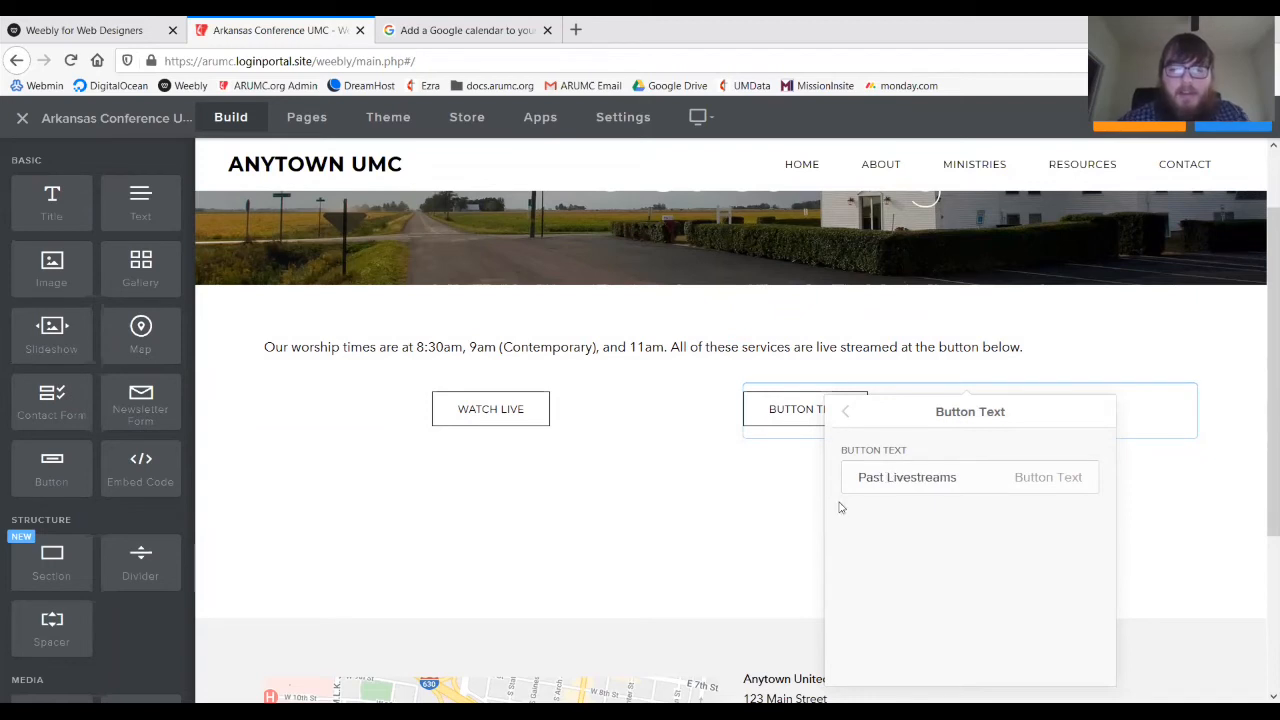
pyautogui.click(841, 410)
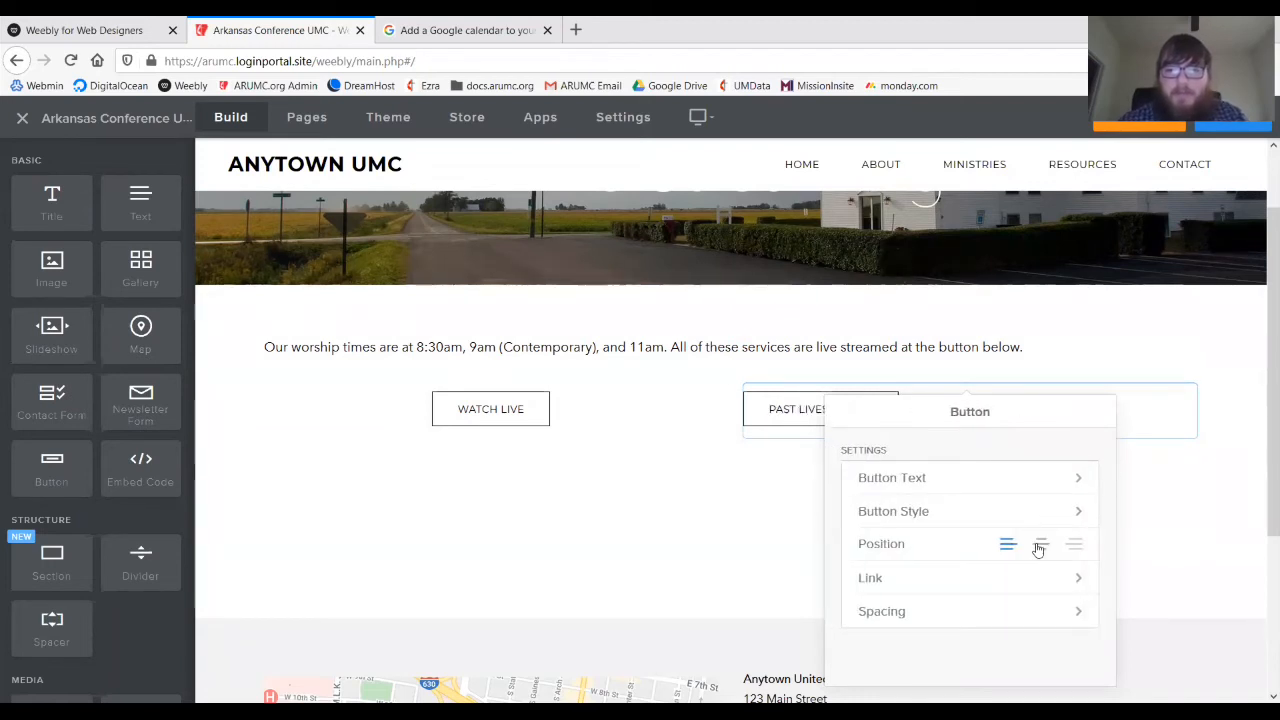
pyautogui.click(727, 548)
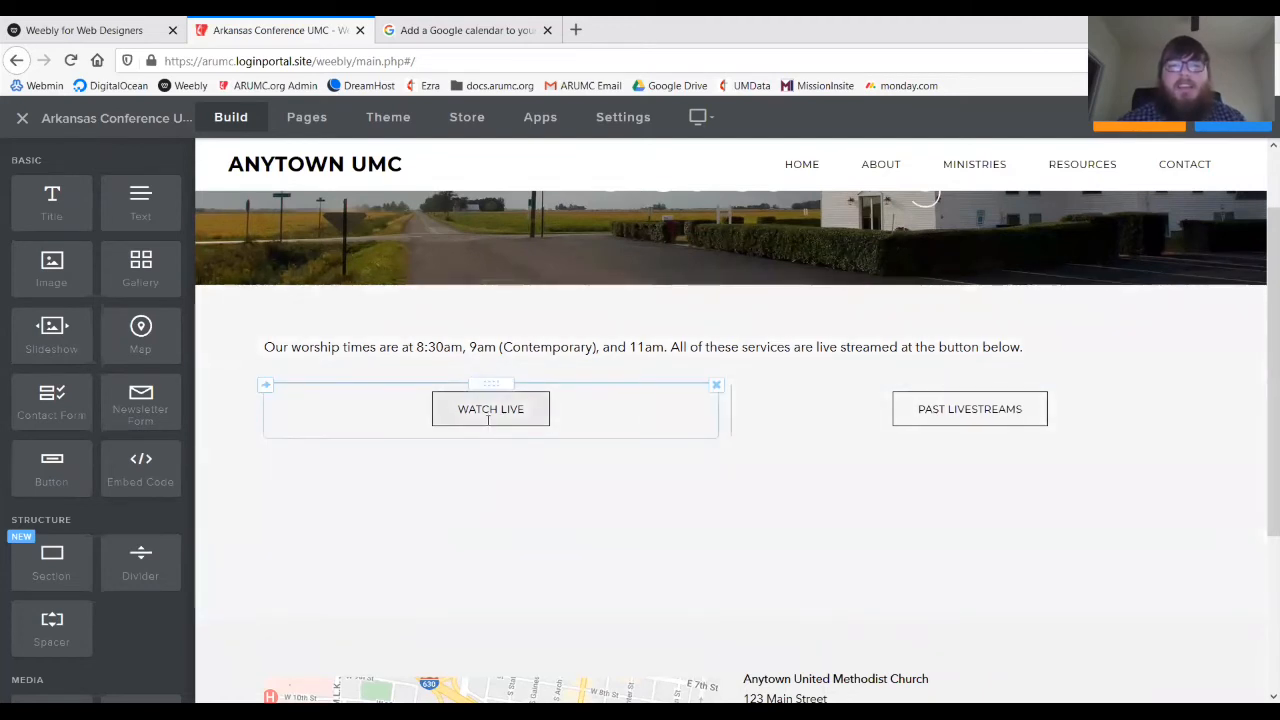
# - Replace the paragraph's last sentence with one directing visitors to the 'Watch Live' and 'Past Livestreams' buttons
pyautogui.click(1022, 348)
pyautogui.moveTo(1022, 348); pyautogui.dragTo(674, 357)
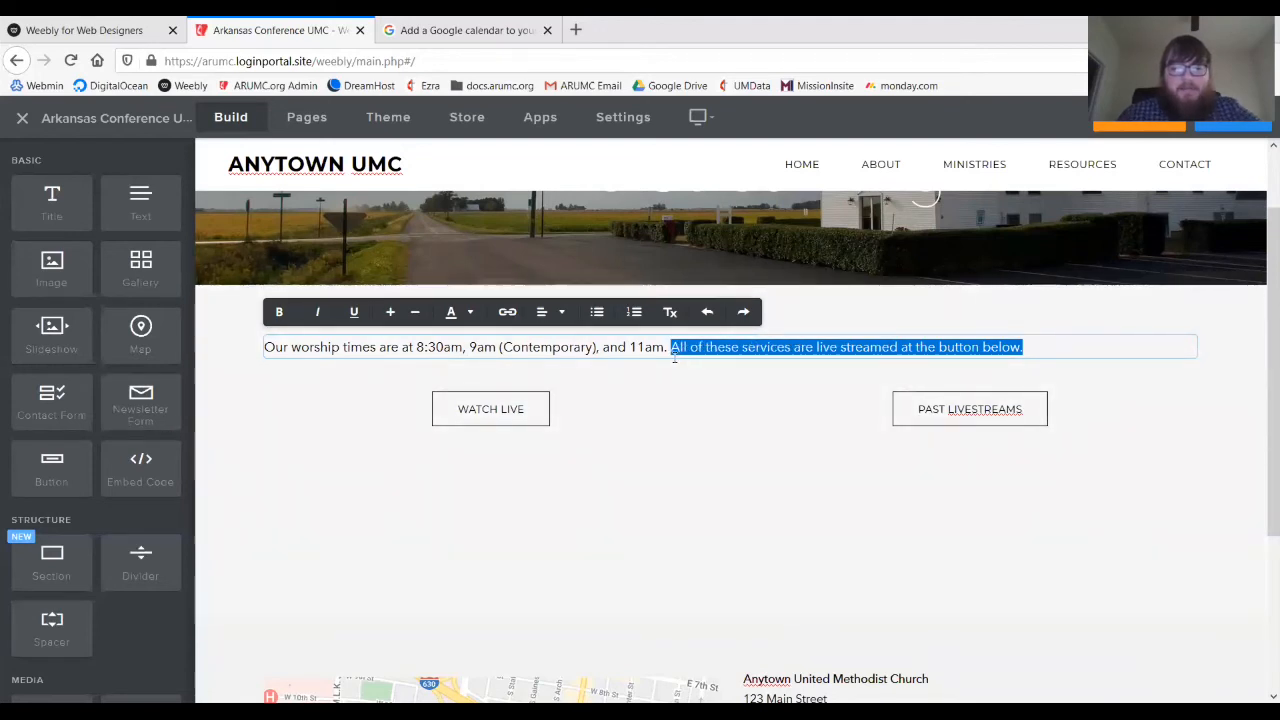
pyautogui.write('You can wa')
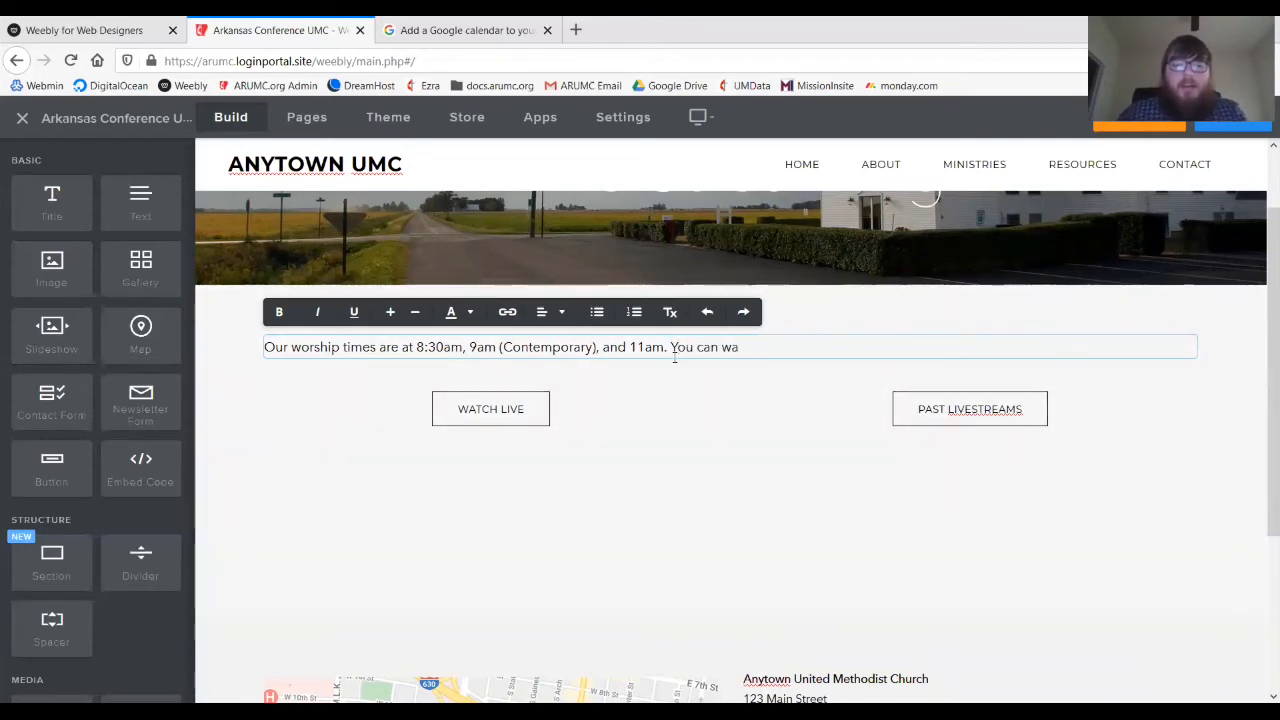
pyautogui.write('tch the li')
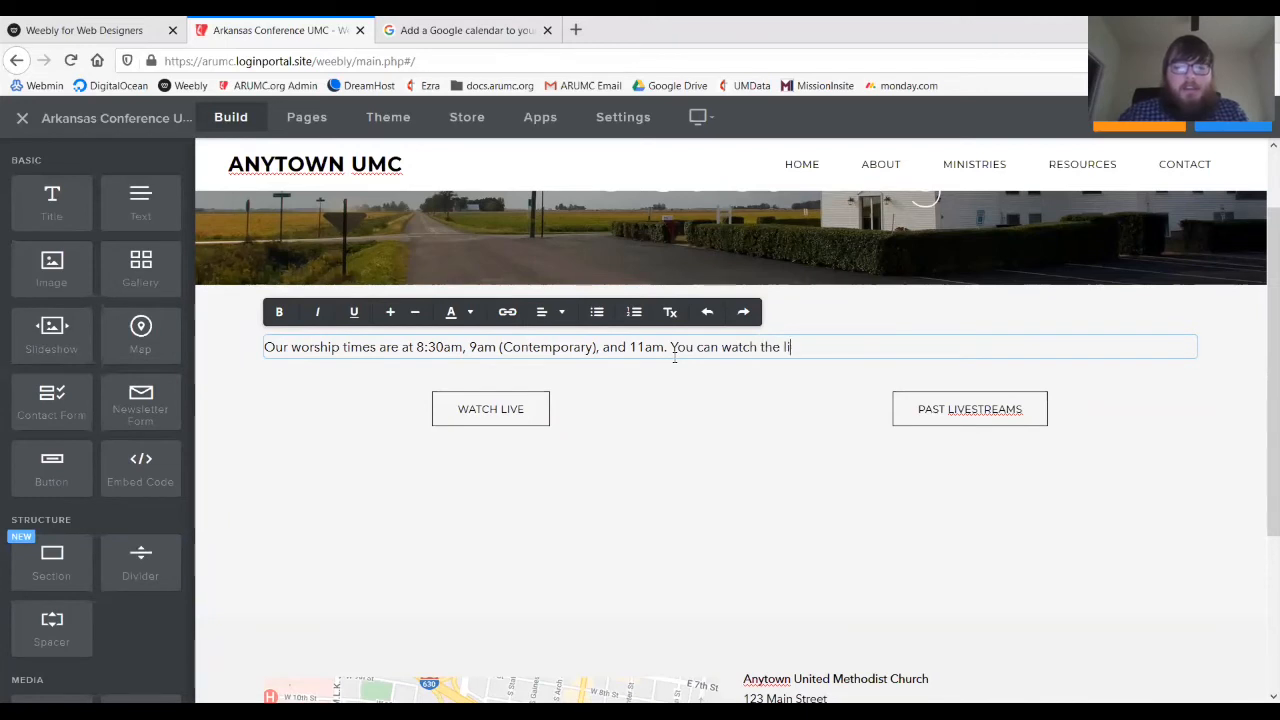
pyautogui.write('vestream')
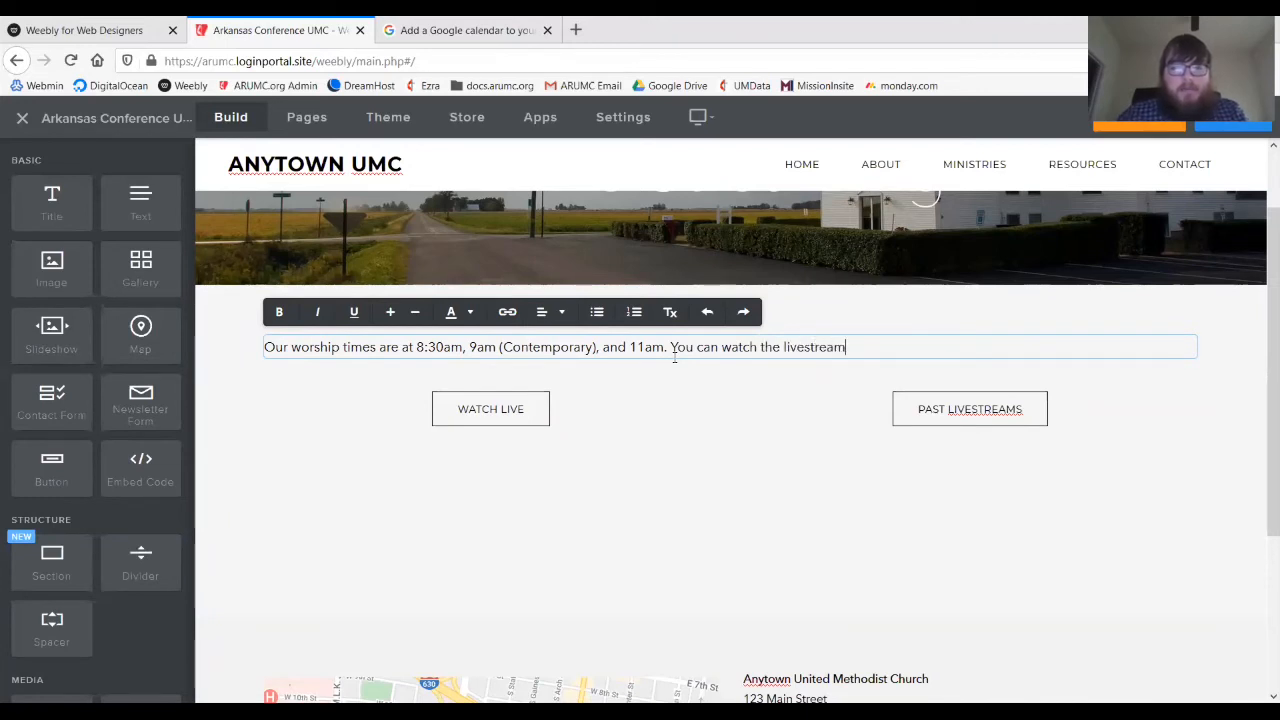
pyautogui.write(' by clicki')
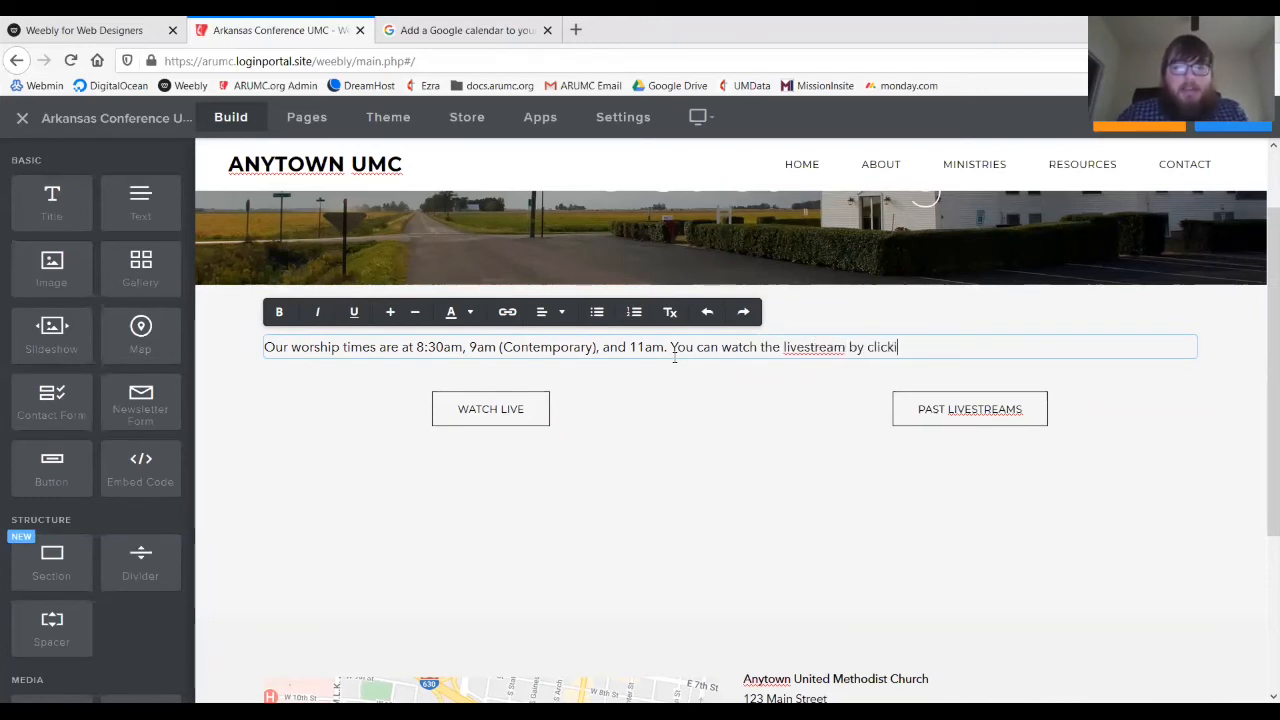
pyautogui.write('ng the "Watc')
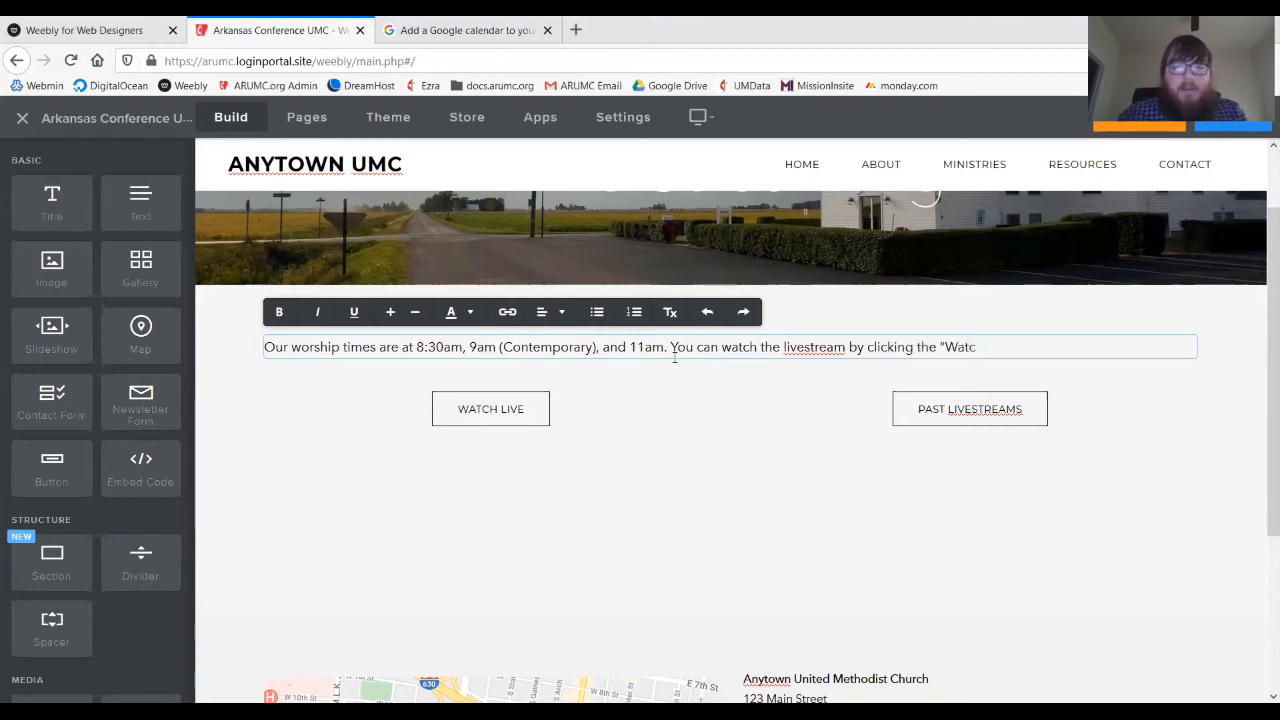
pyautogui.write('h Live" but')
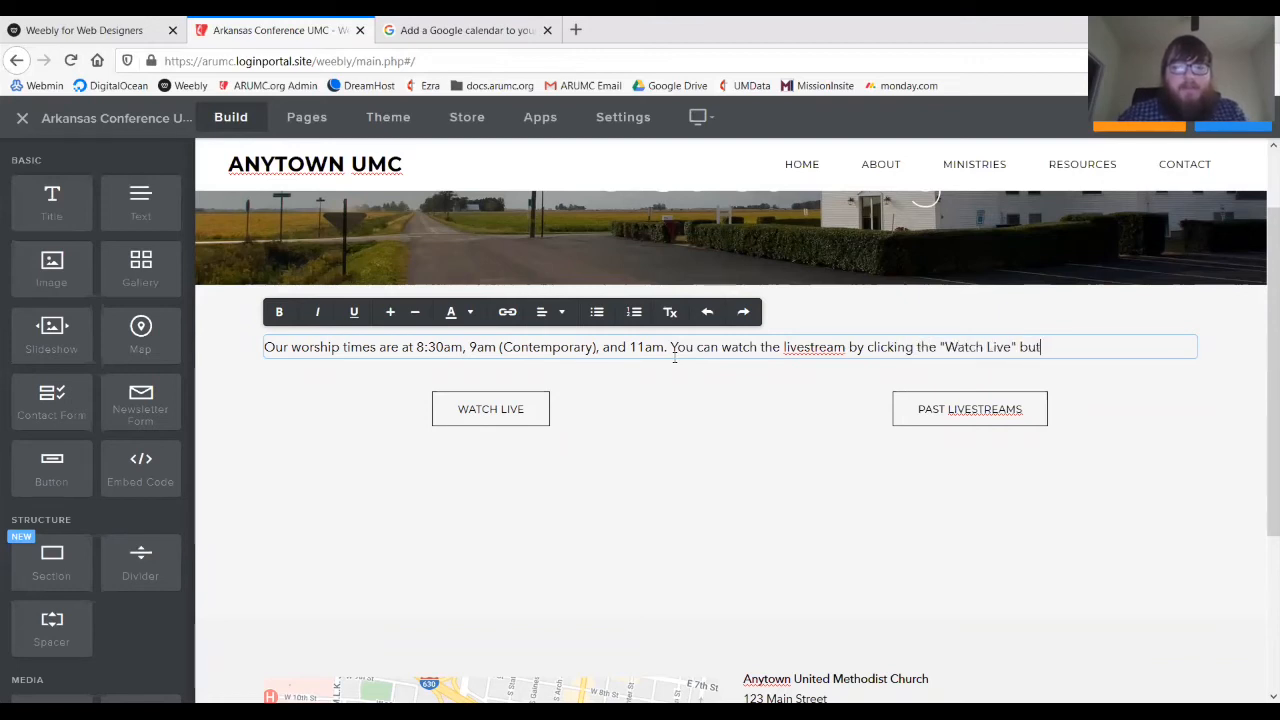
pyautogui.write('ton, or you can access ')
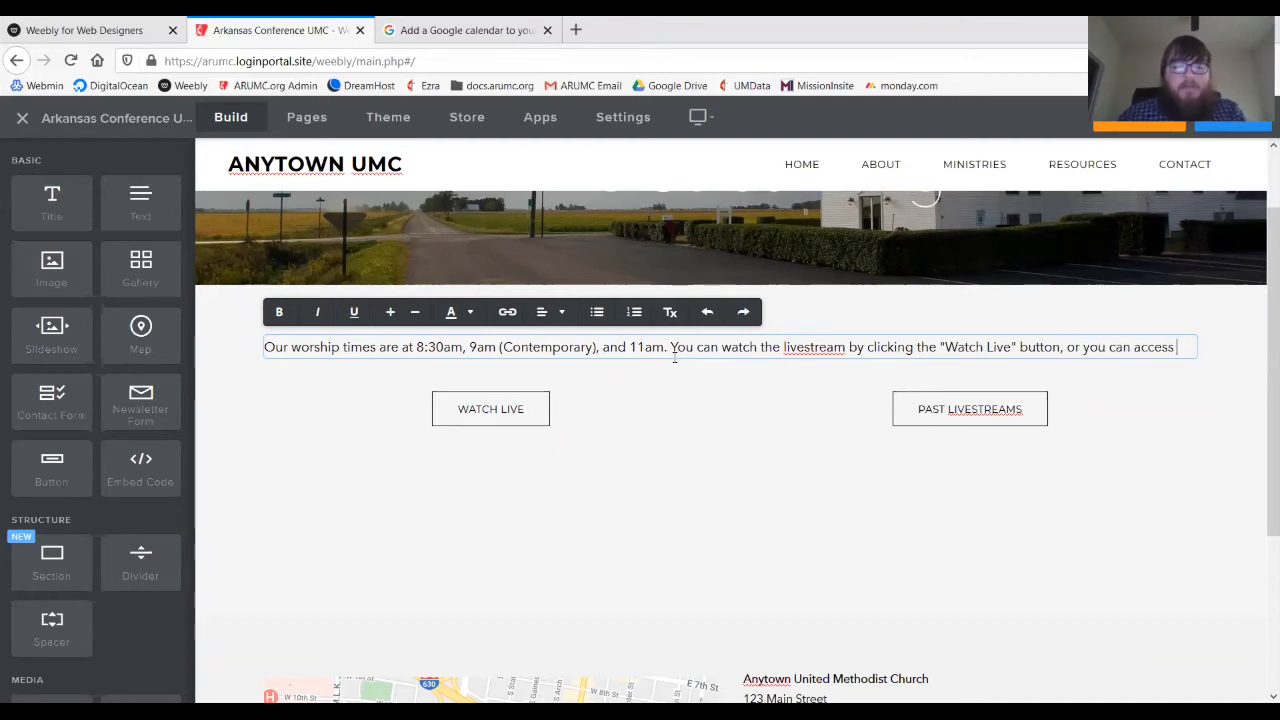
pyautogui.write('previous')
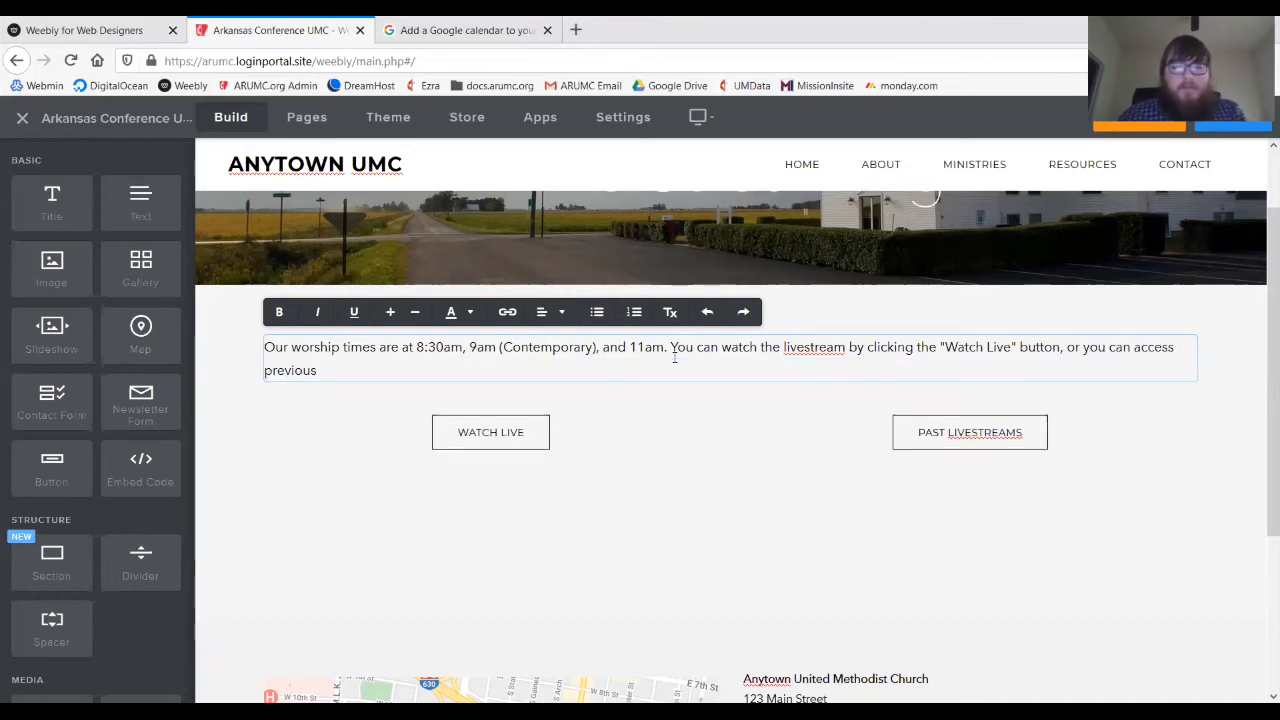
pyautogui.write(' streams by')
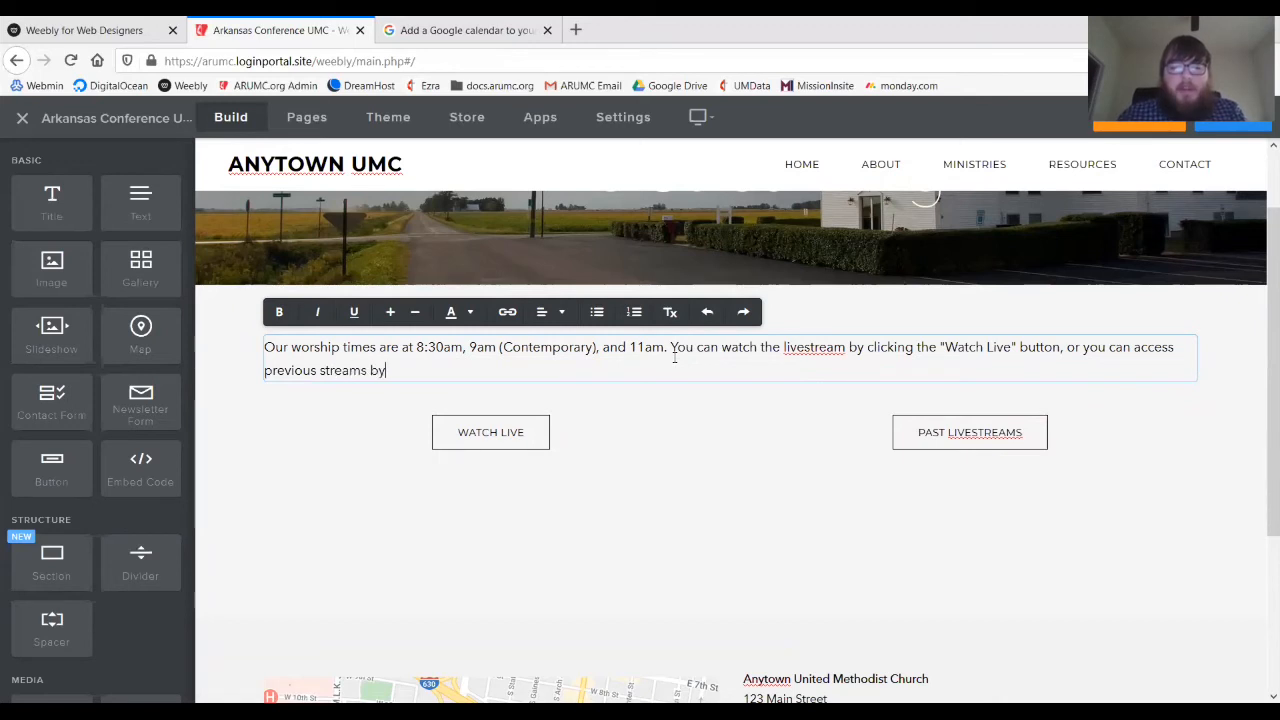
pyautogui.write(' clicking the')
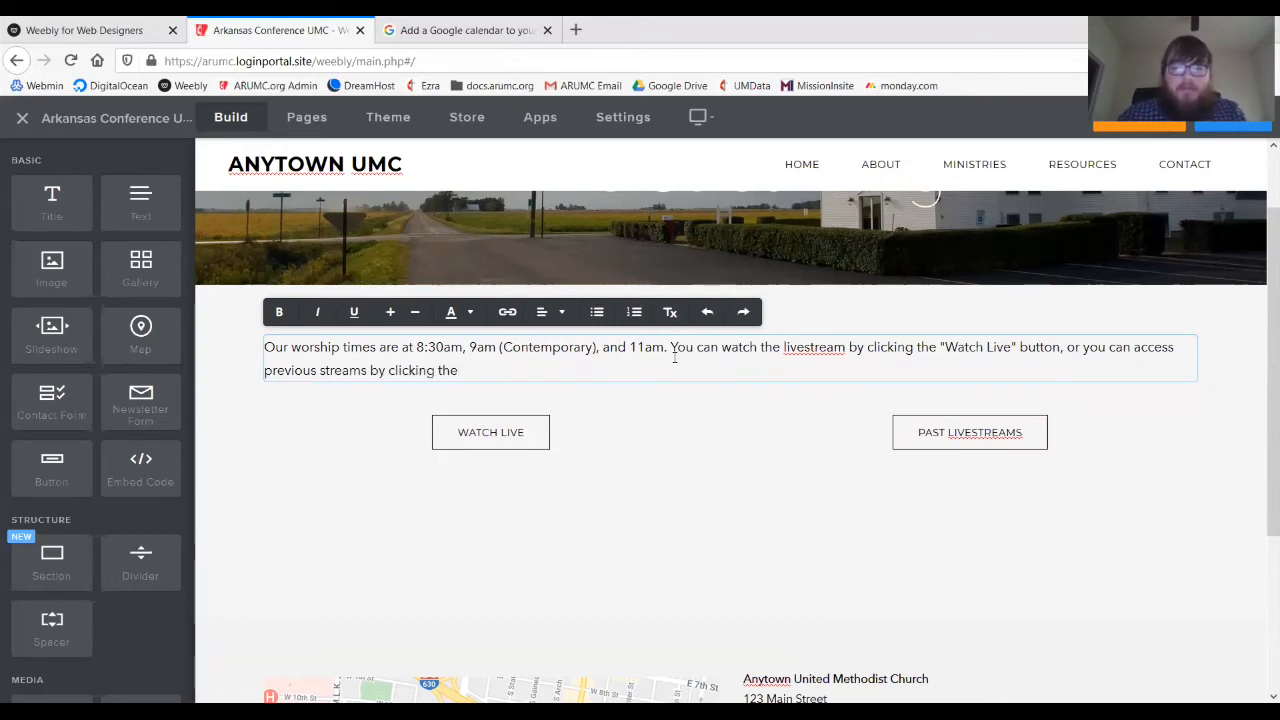
pyautogui.write(' "Past Lives')
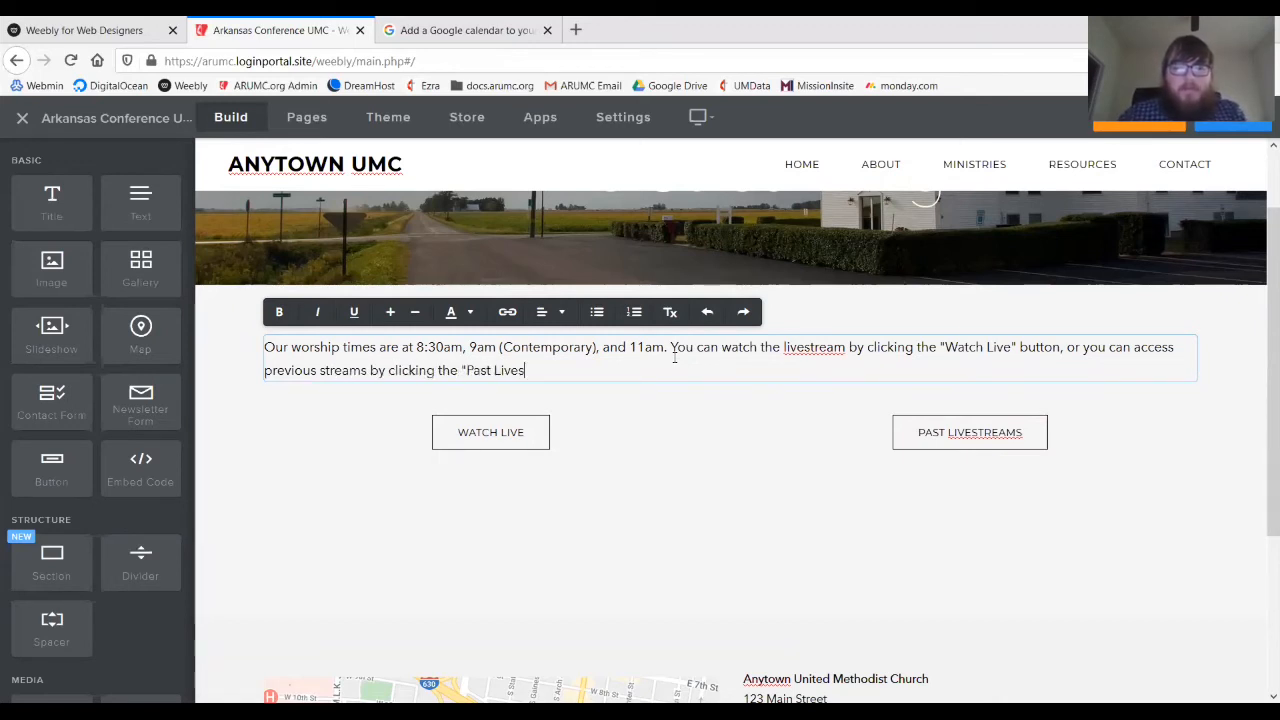
pyautogui.write('treams" button.')
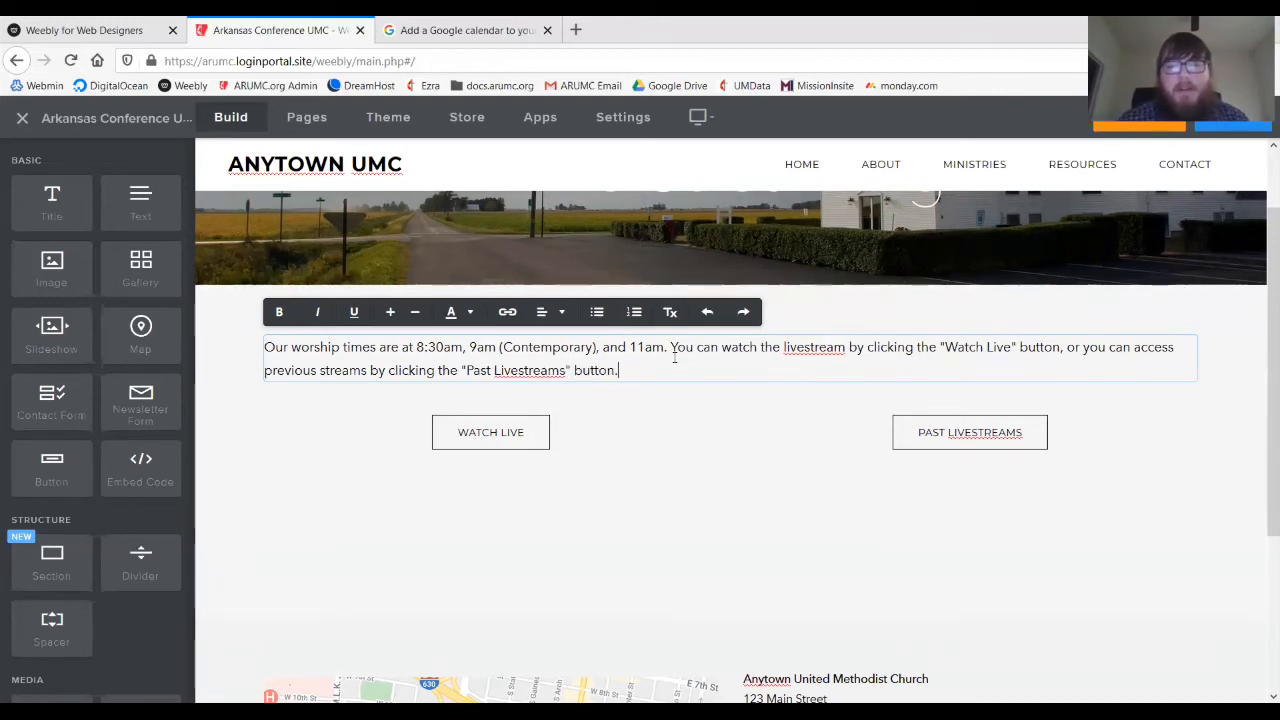
pyautogui.scroll(1, 675, 357)
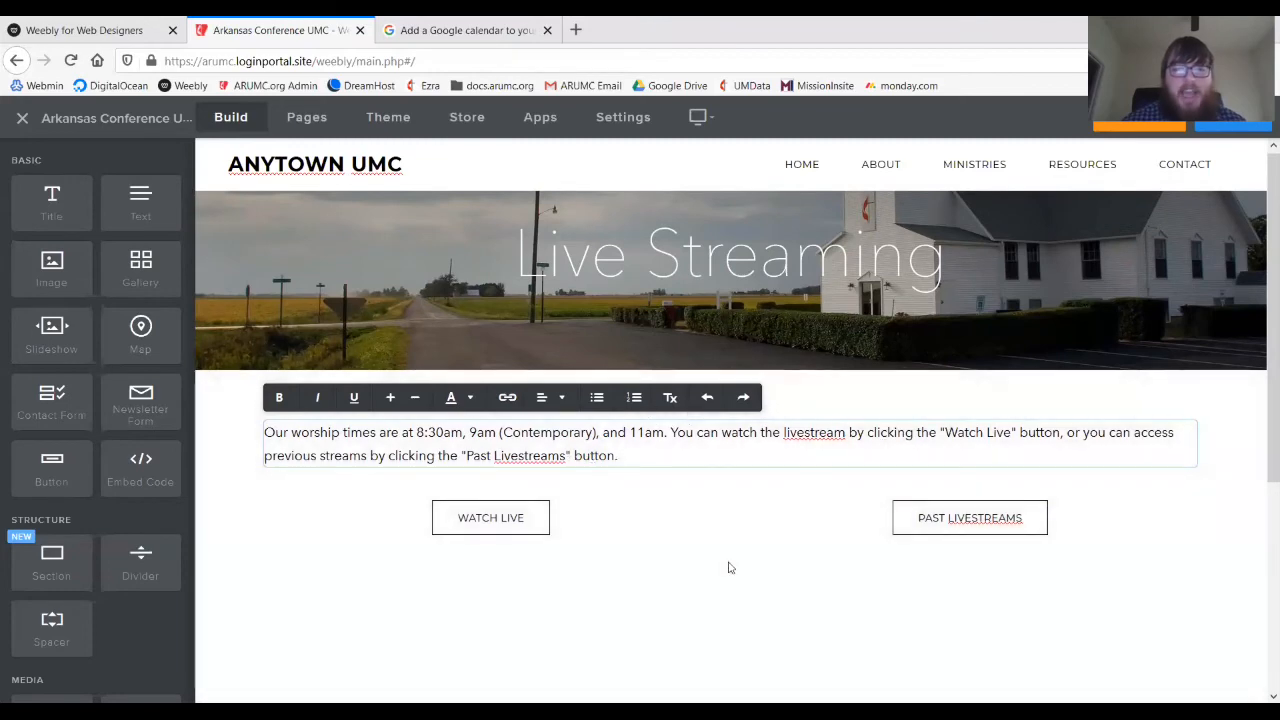
pyautogui.click(845, 621)
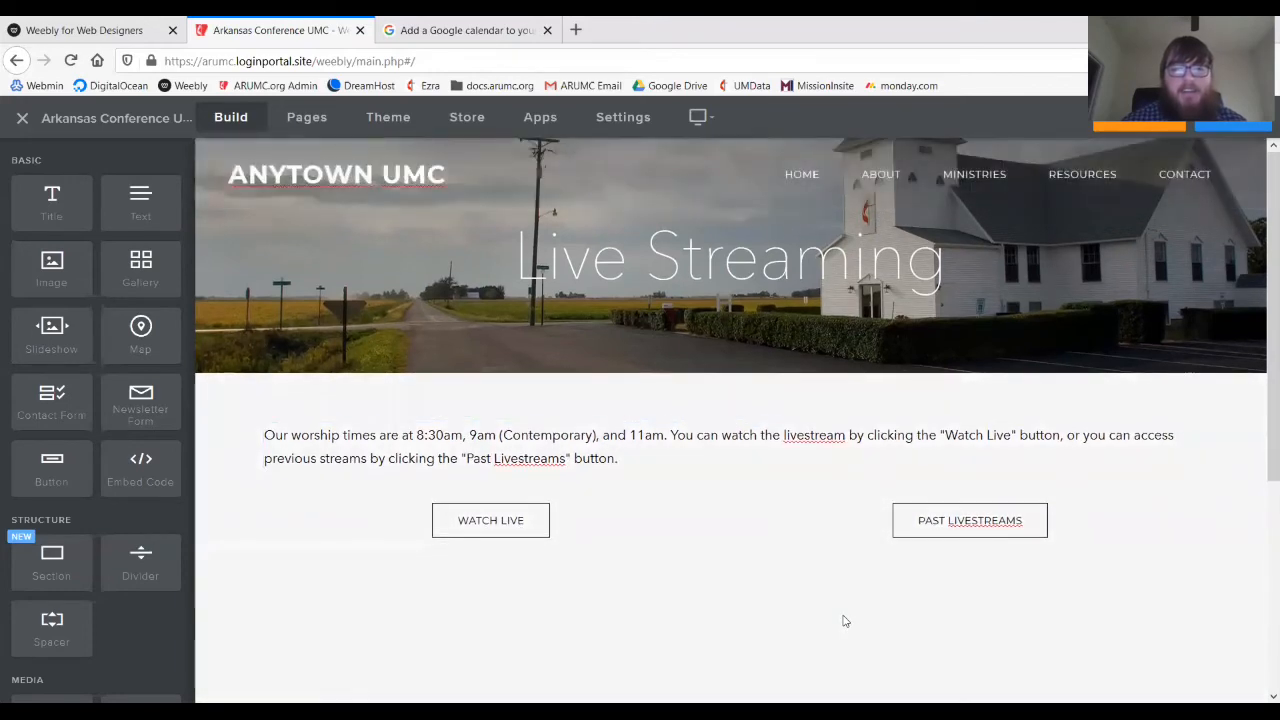
pyautogui.scroll(-1, 757, 420)
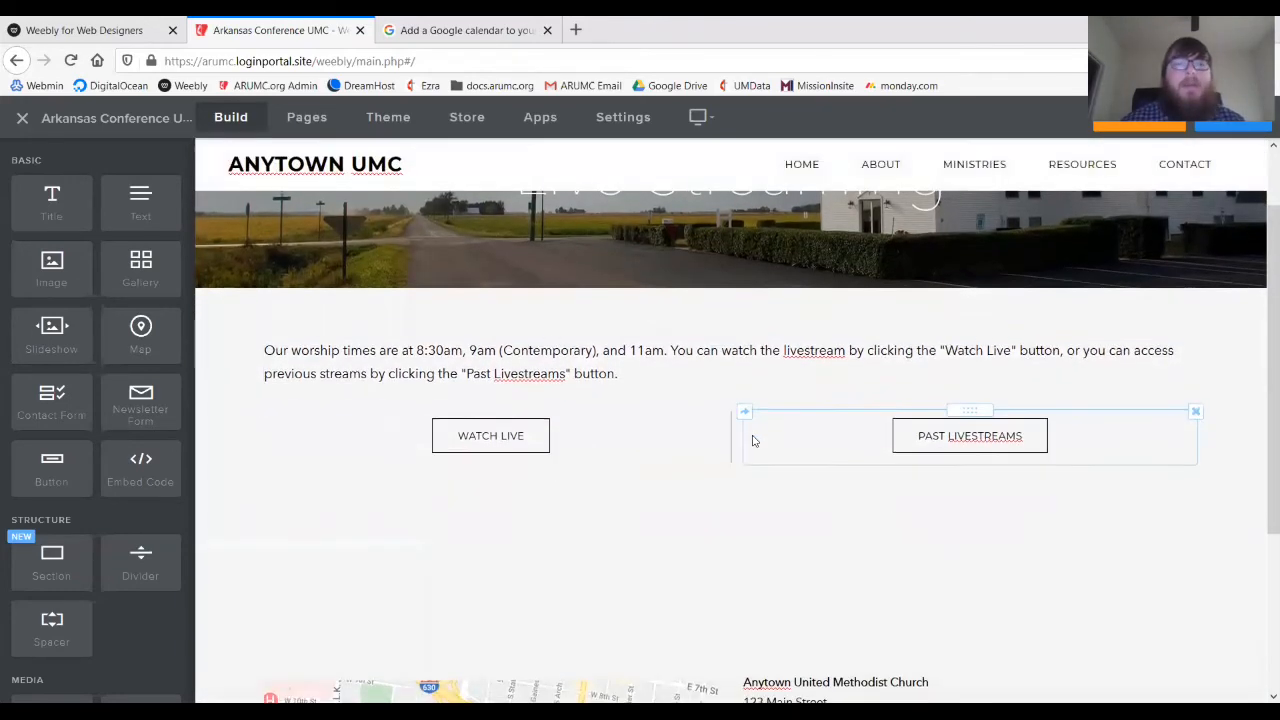
pyautogui.scroll(-1, 754, 441)
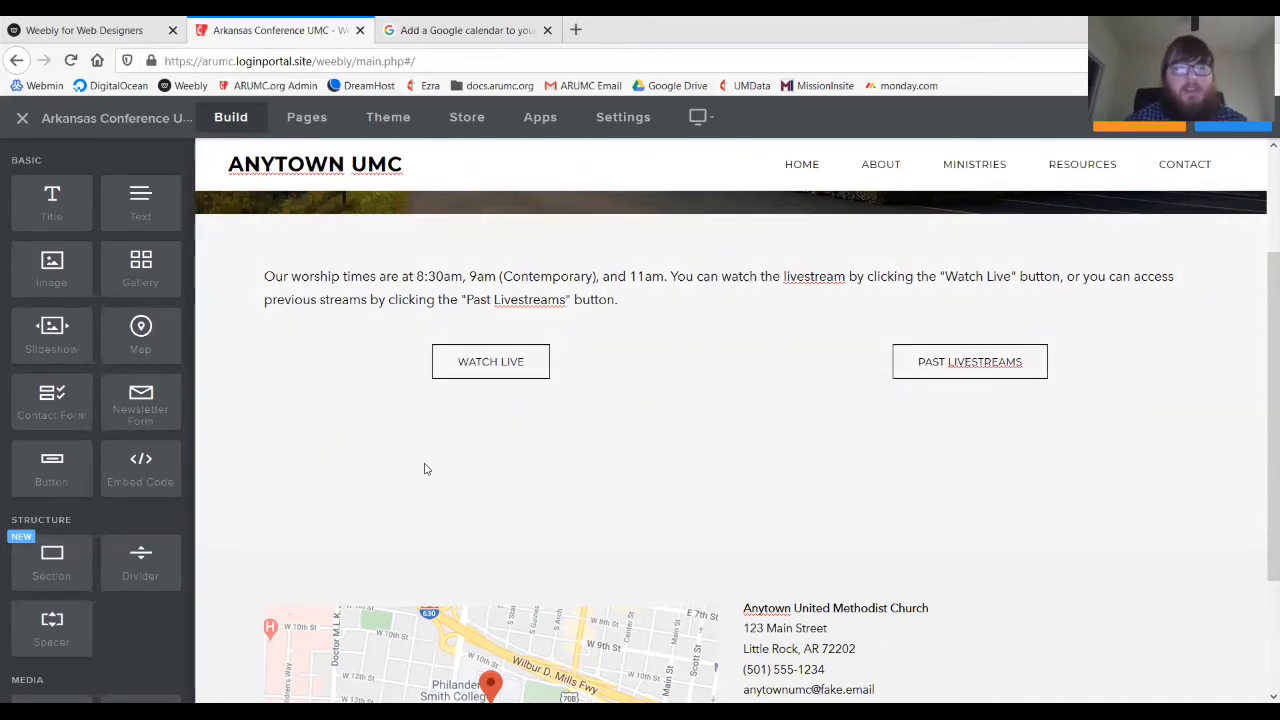
pyautogui.scroll(3, 424, 469)
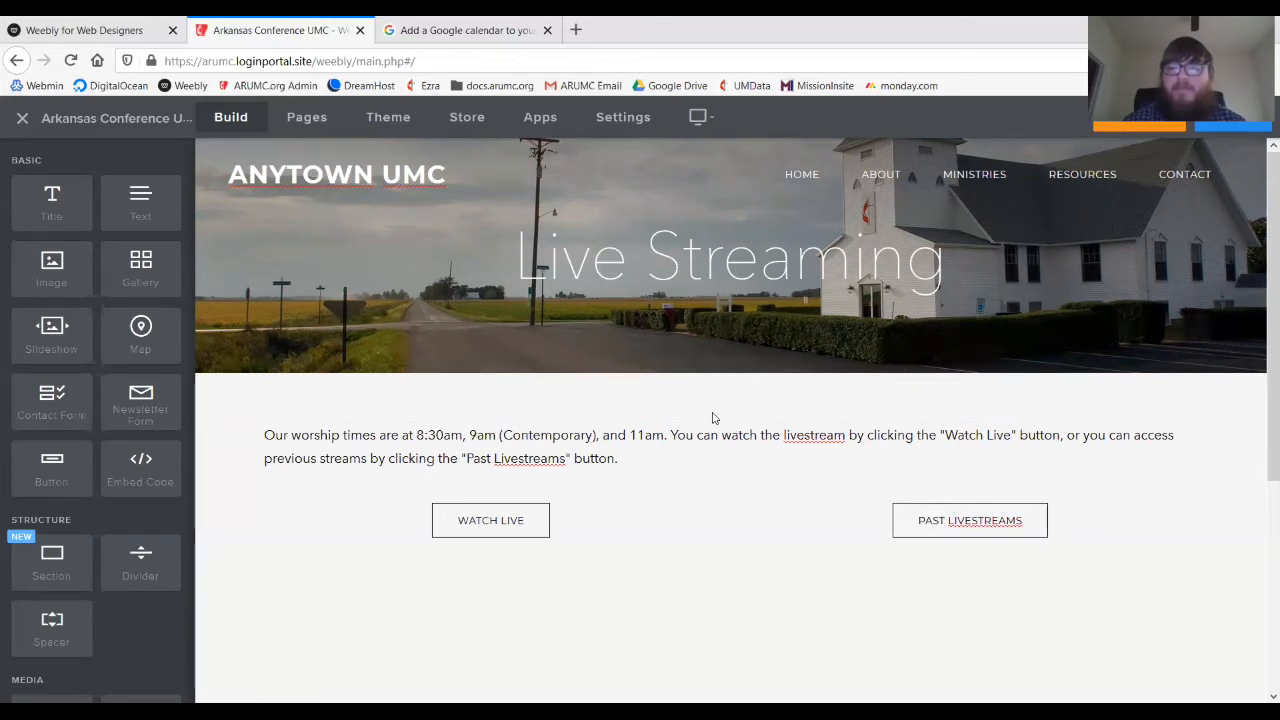
# - Open the Newsletter page from the Resources menu and show the site pages list
pyautogui.moveTo(1114, 200)
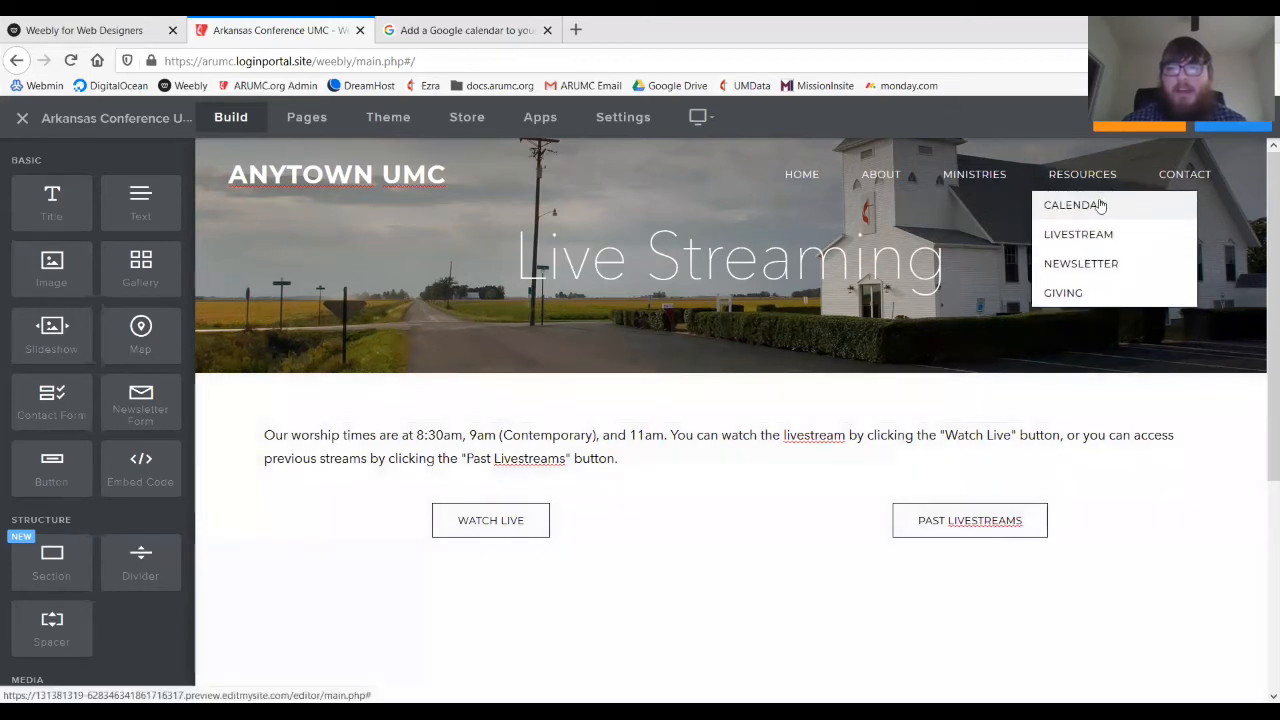
pyautogui.click(1047, 265)
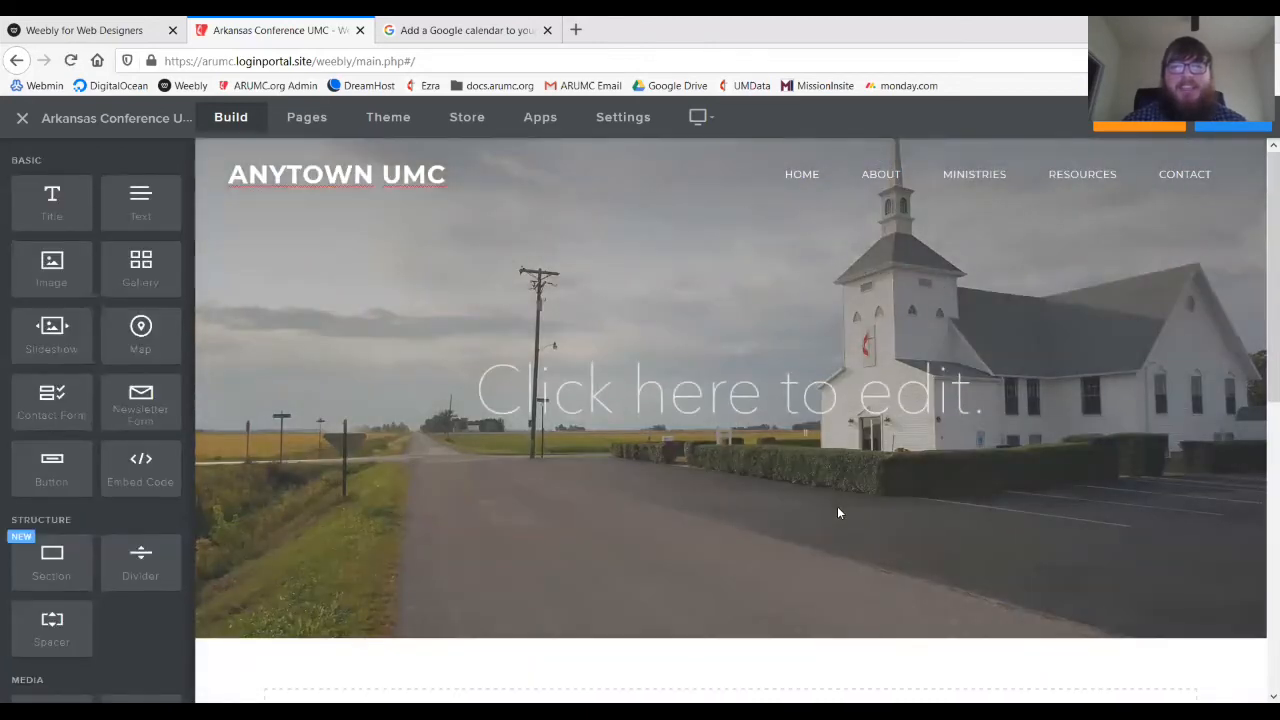
pyautogui.scroll(-5, 570, 395)
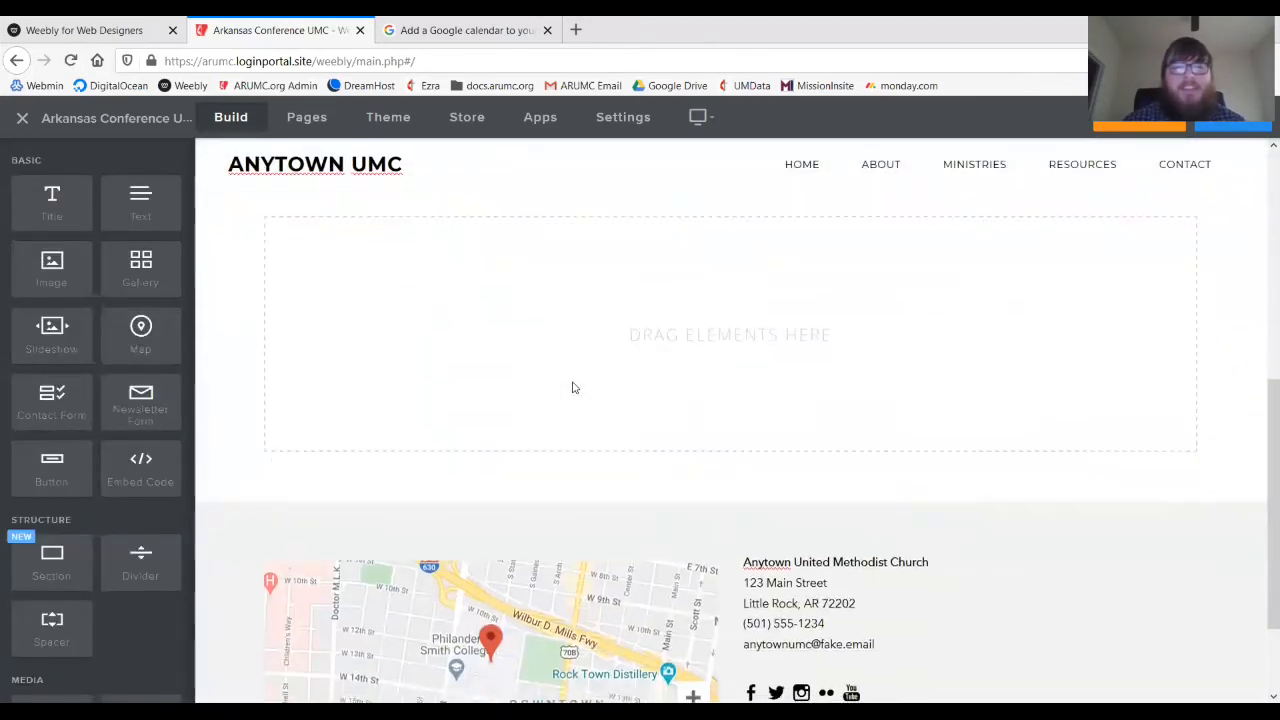
pyautogui.scroll(5, 573, 387)
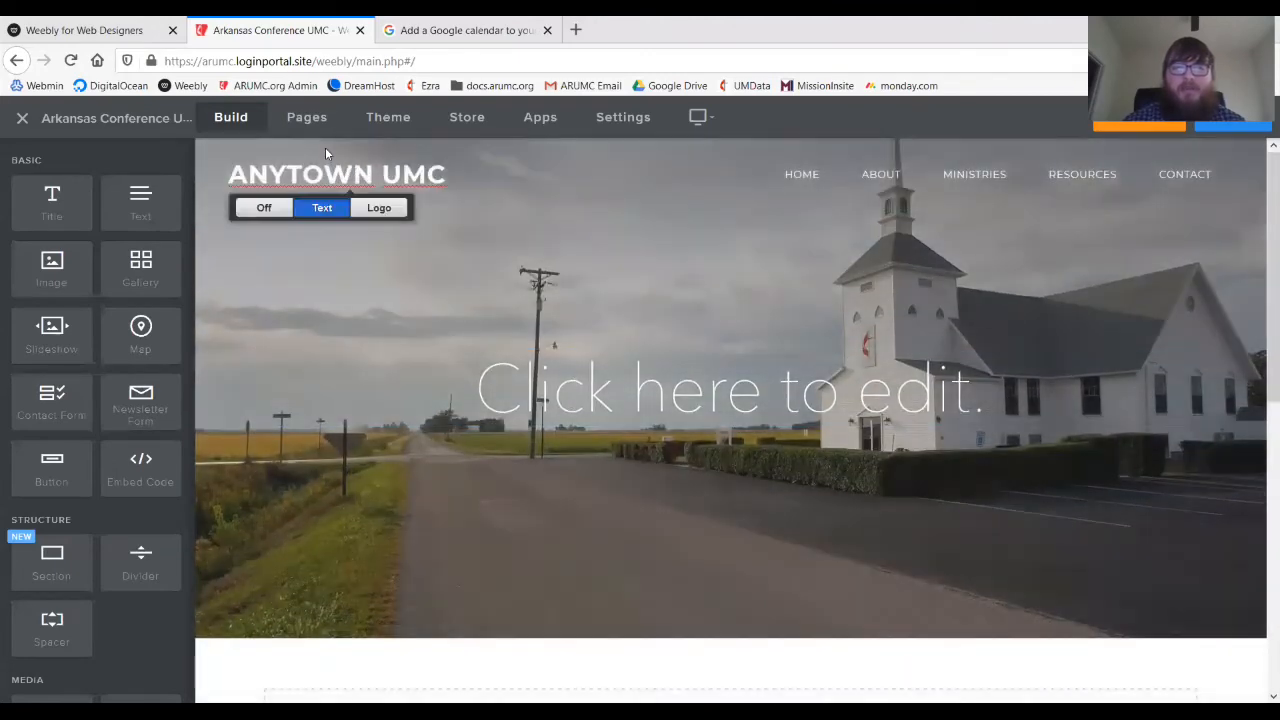
pyautogui.click(290, 117)
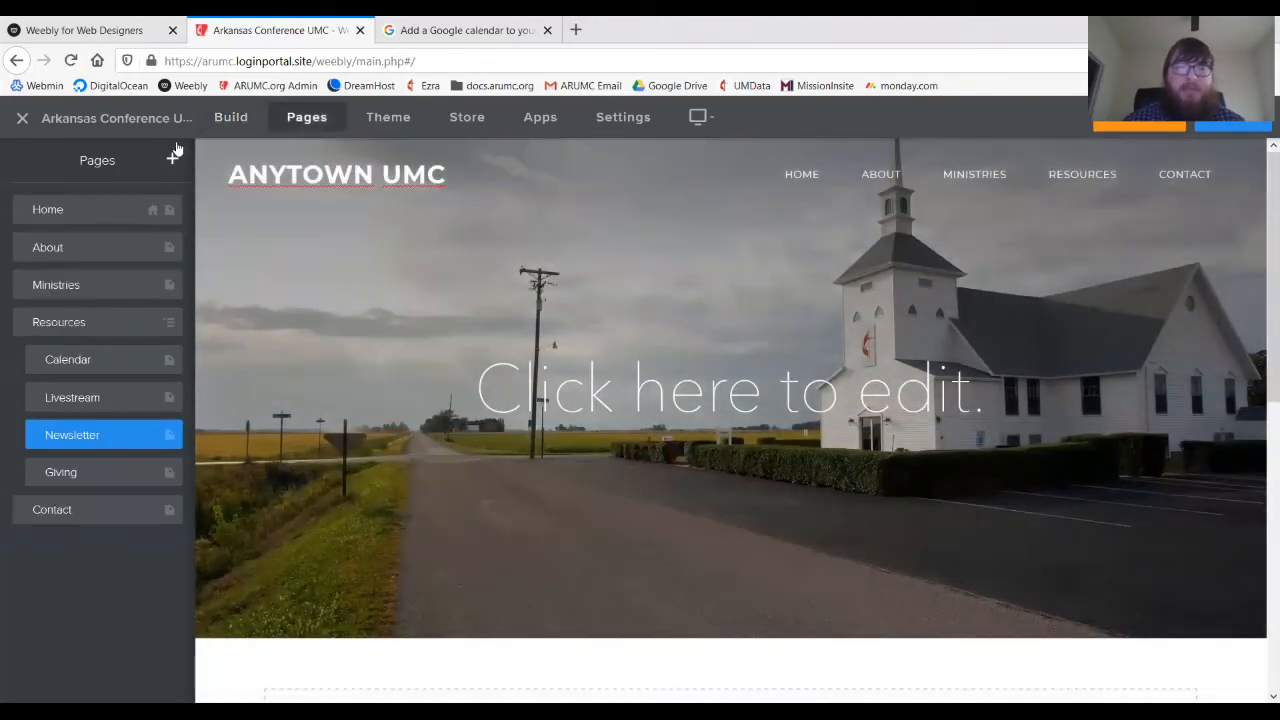
pyautogui.click(235, 119)
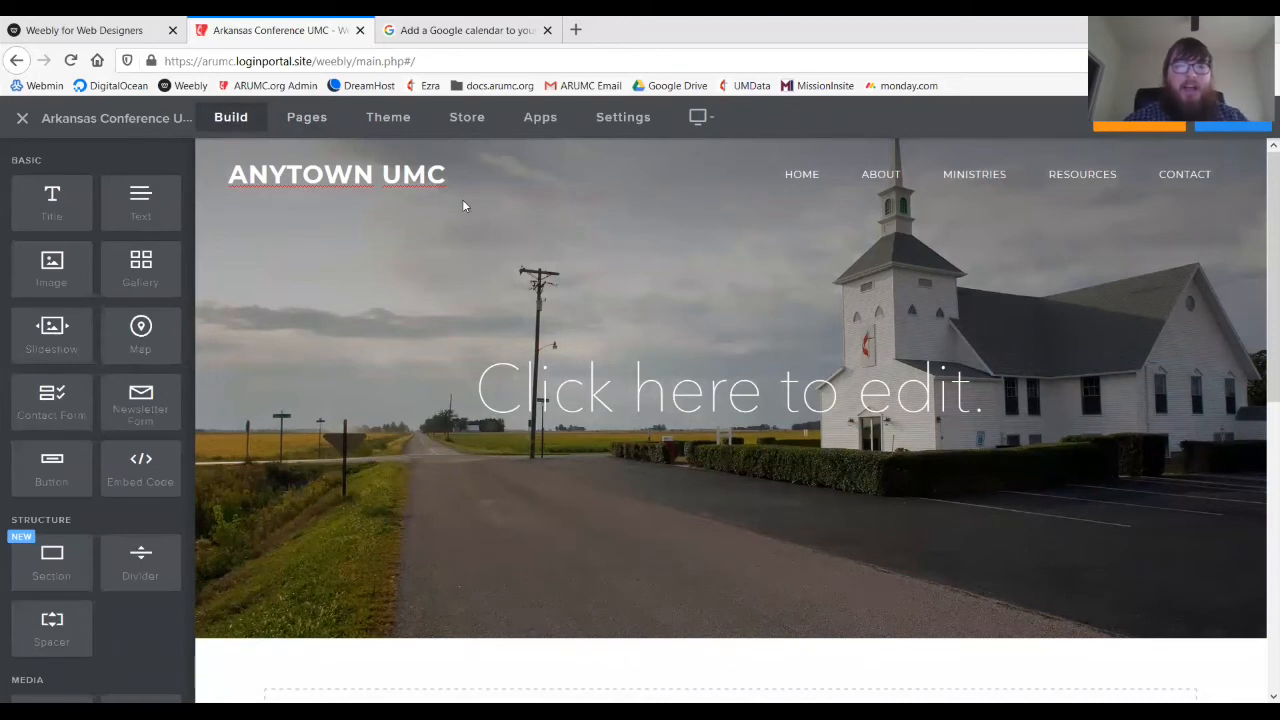
pyautogui.click(306, 120)
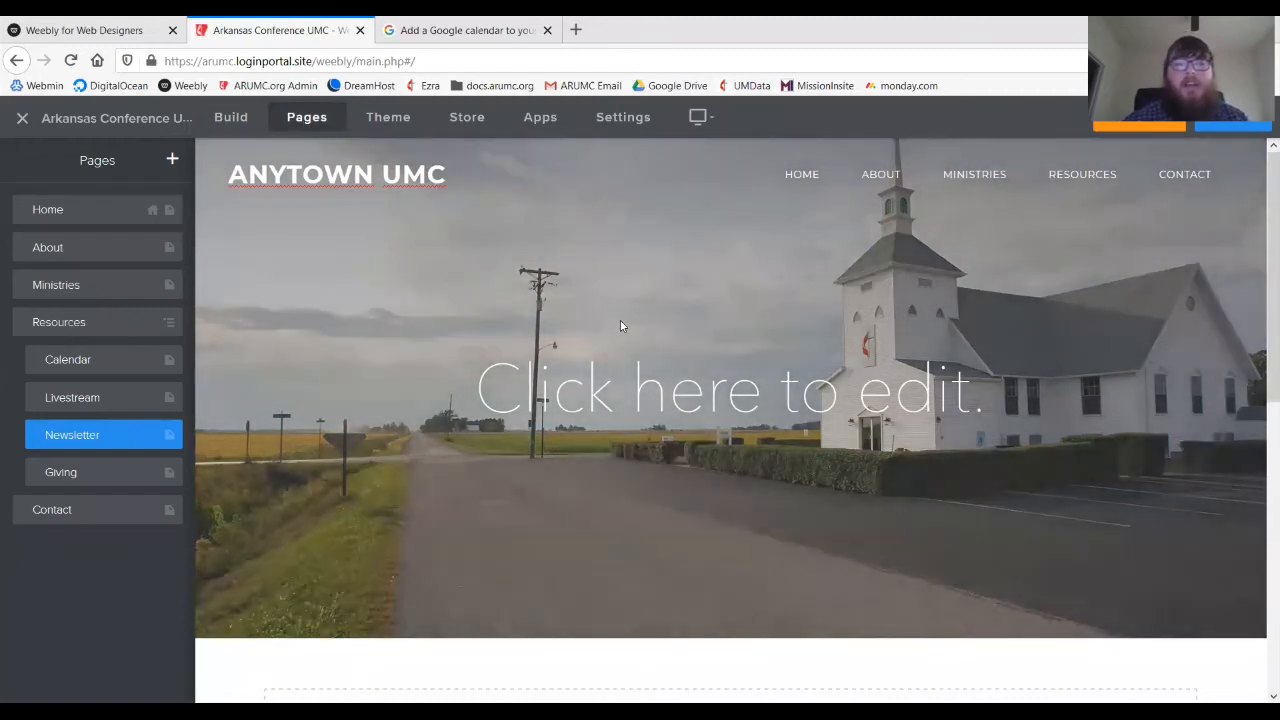
# - Change the header banner heading to '"Church Bell" Newsletter'
pyautogui.click(566, 390)
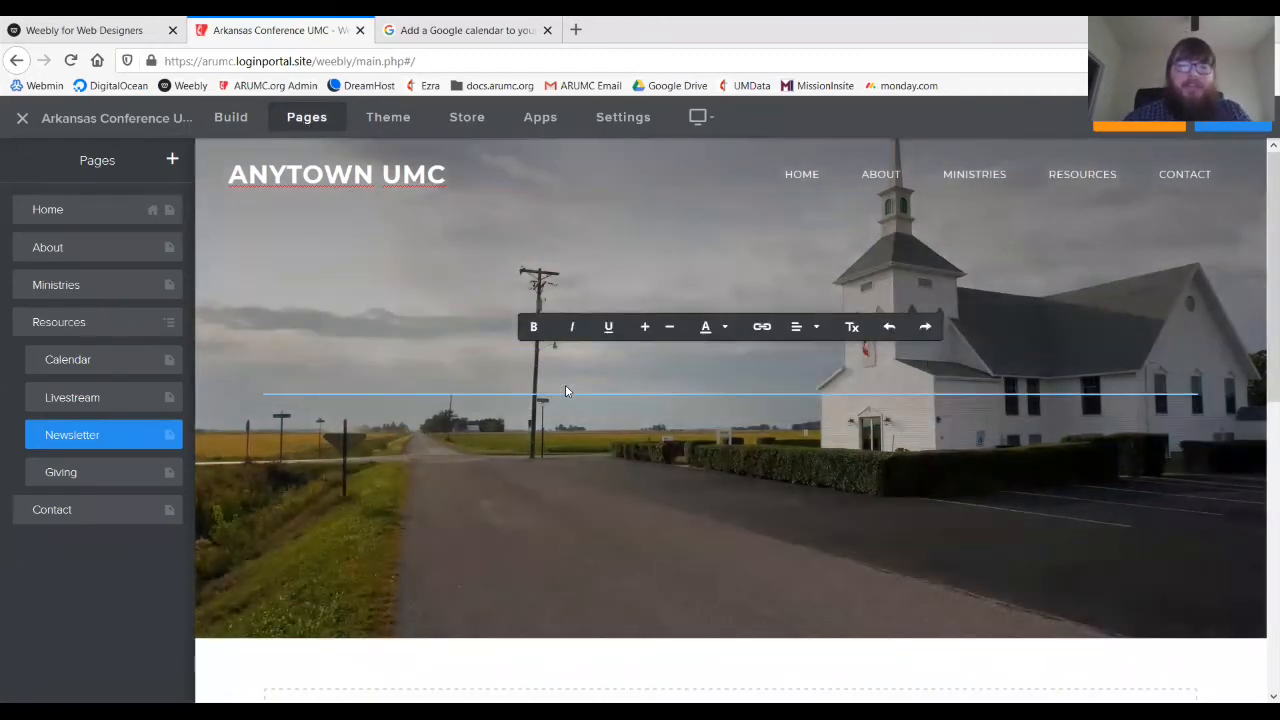
pyautogui.write('Newslett')
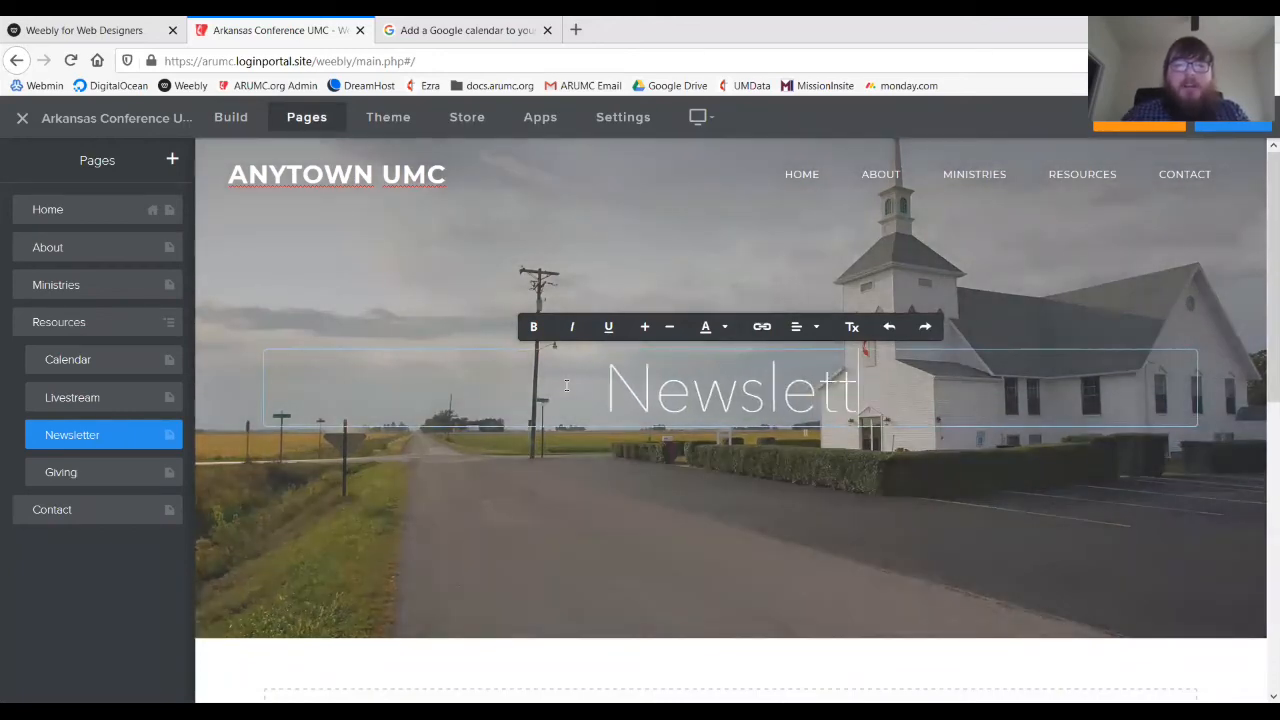
pyautogui.write('er')
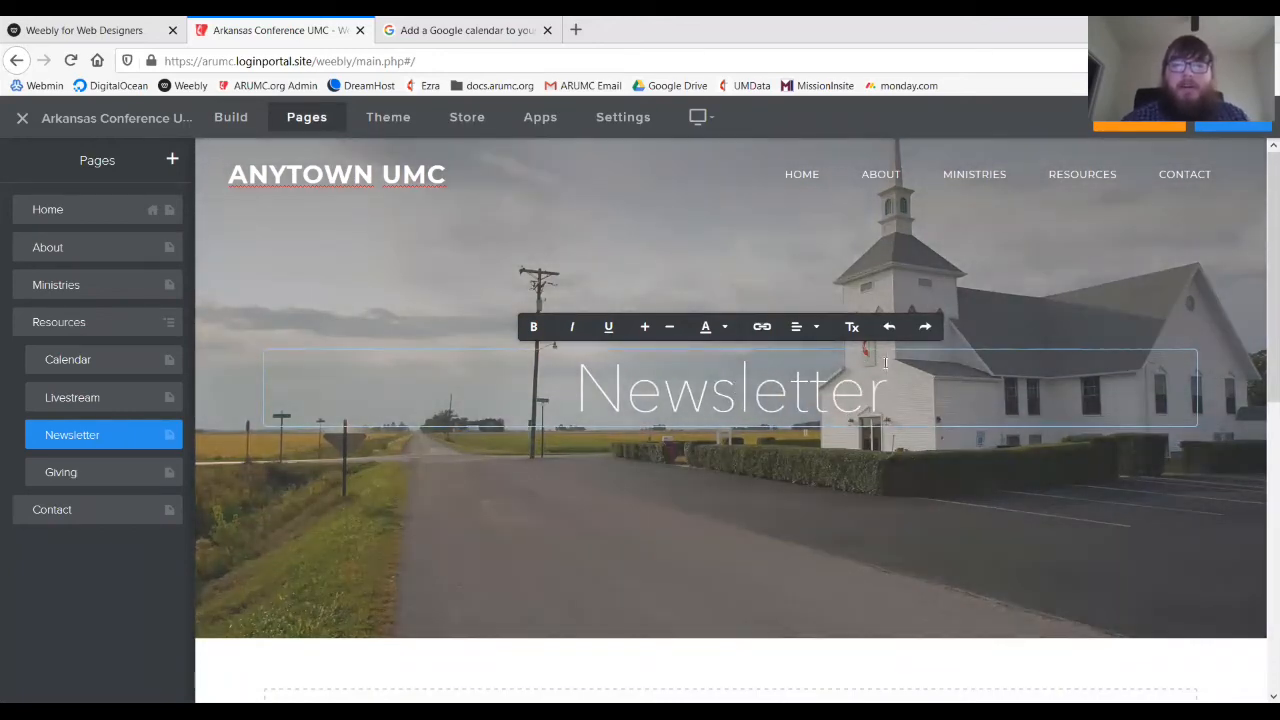
pyautogui.doubleClick(563, 388)
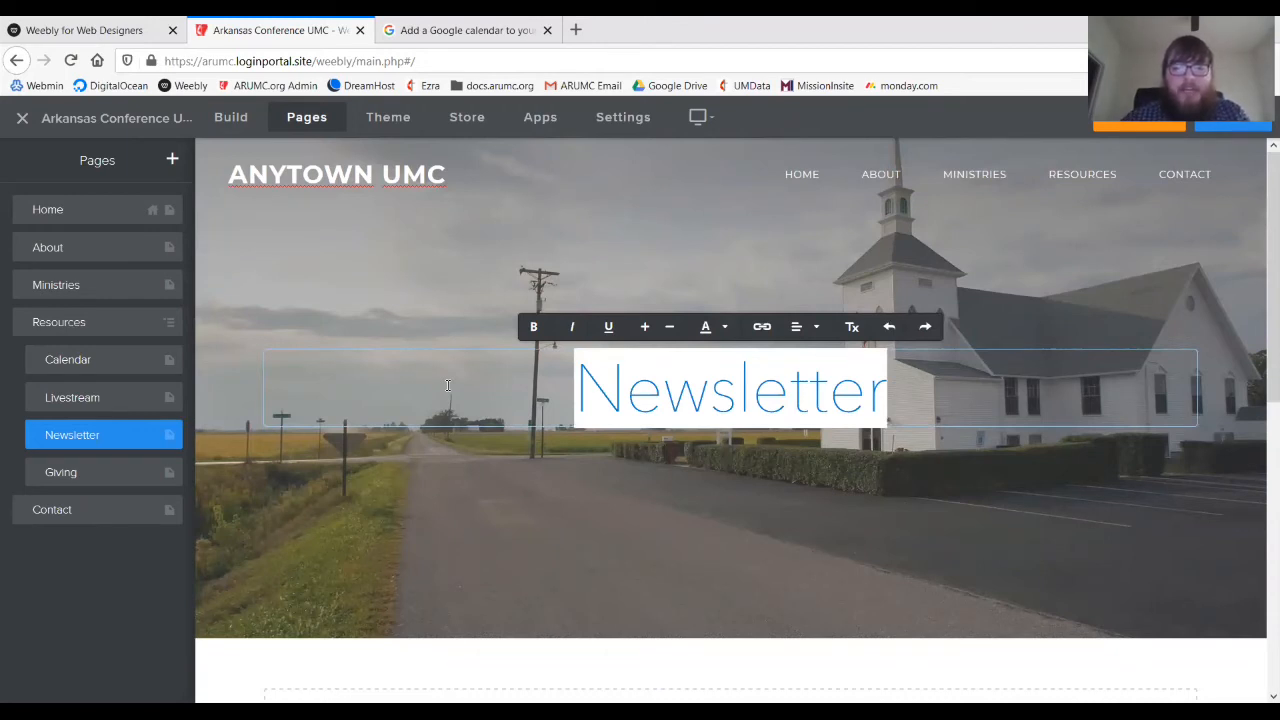
pyautogui.press('BackSpace')
pyautogui.write('"Chur')
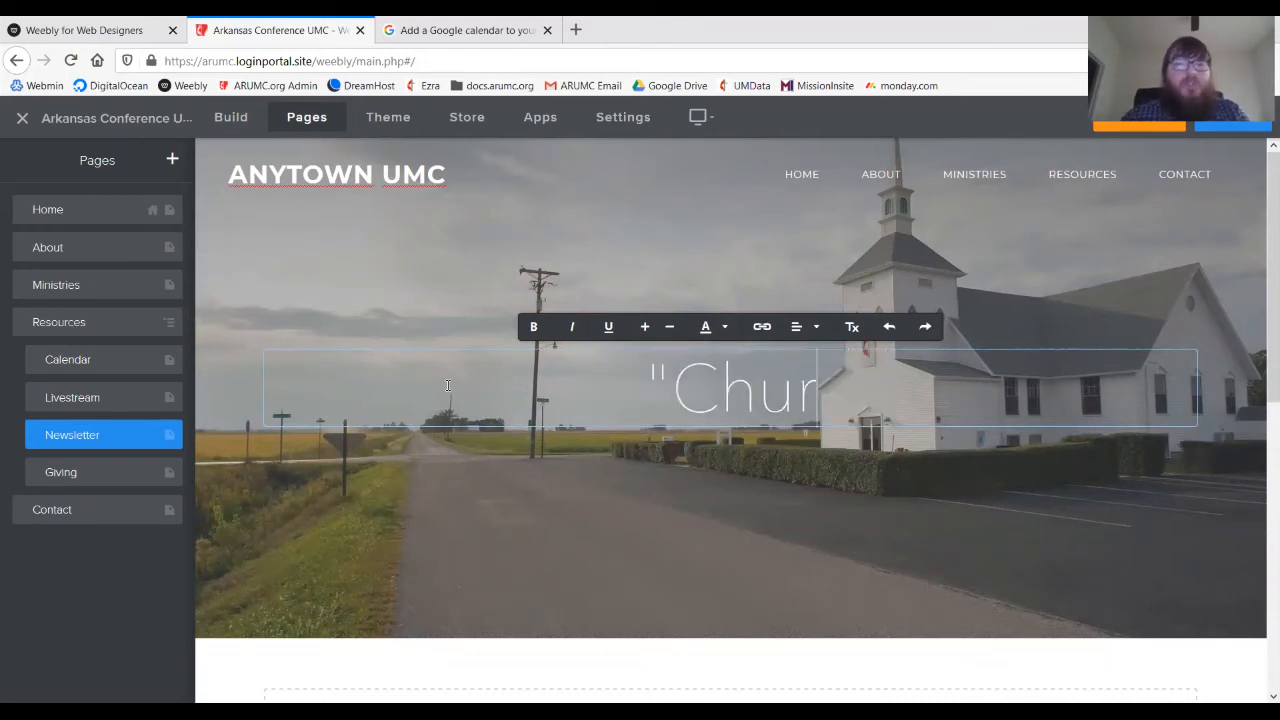
pyautogui.write('ch Bell" News')
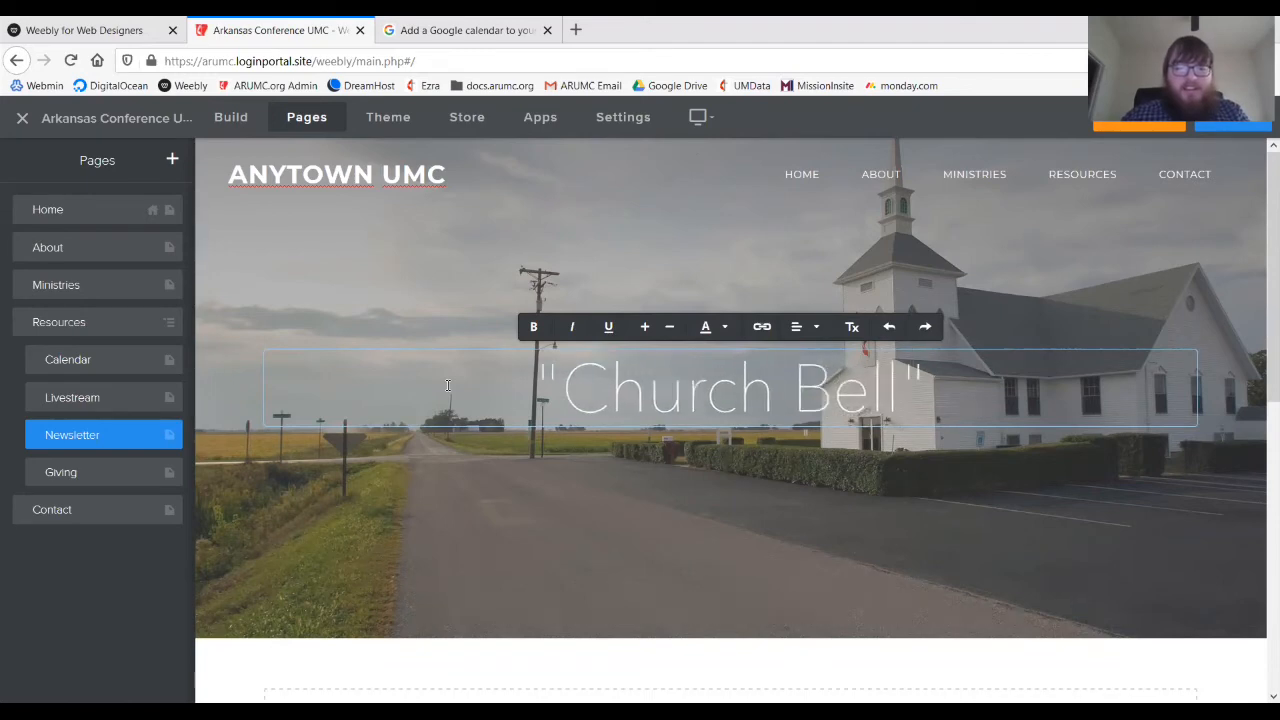
pyautogui.write('letter')
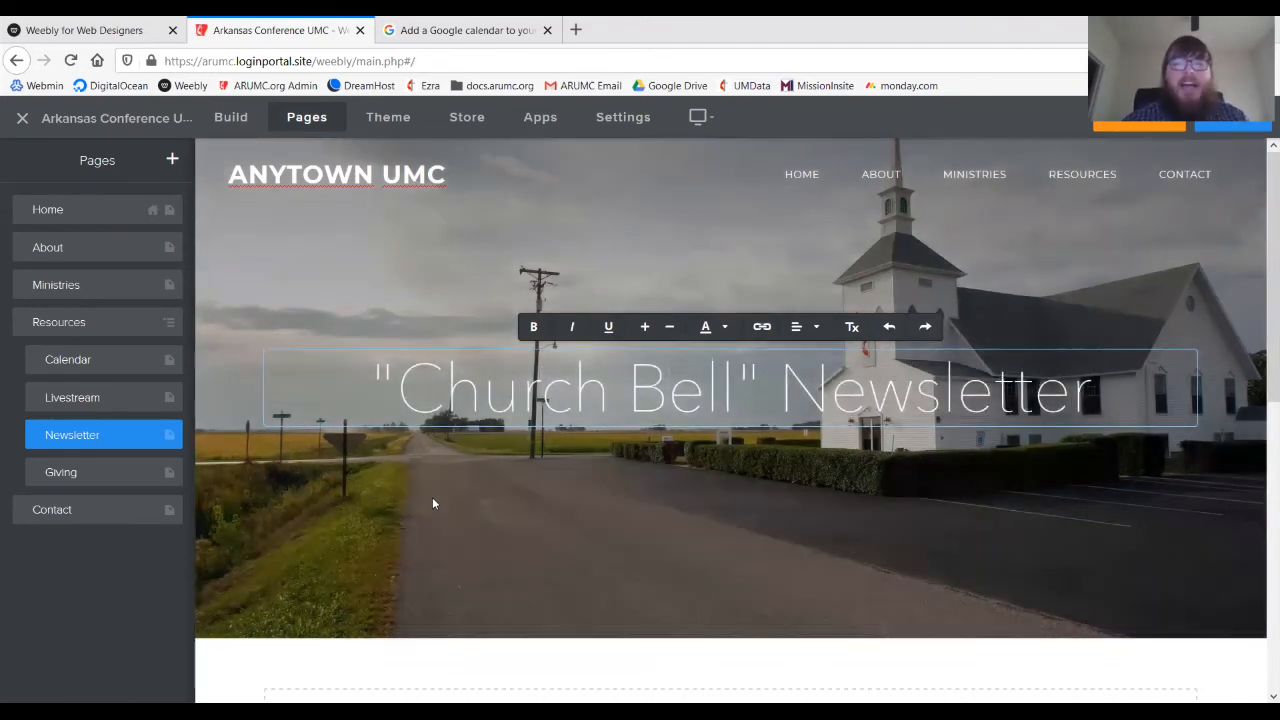
pyautogui.click(433, 503)
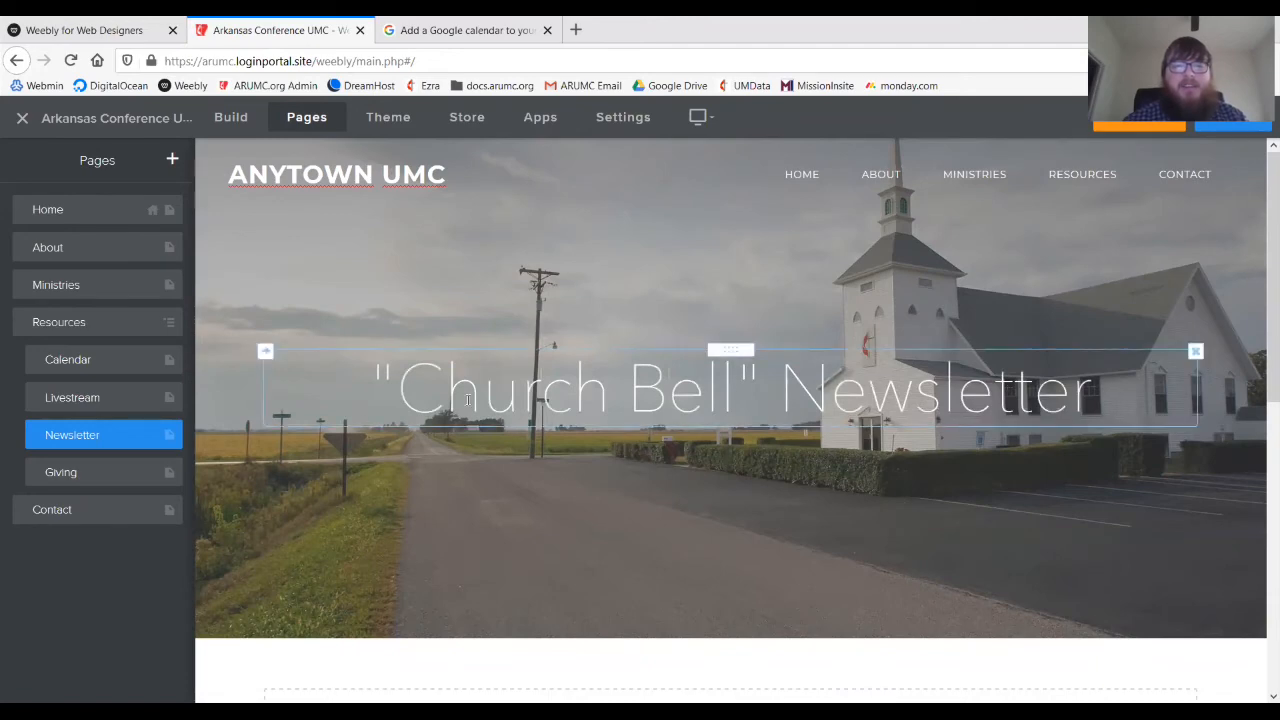
pyautogui.moveTo(836, 546)
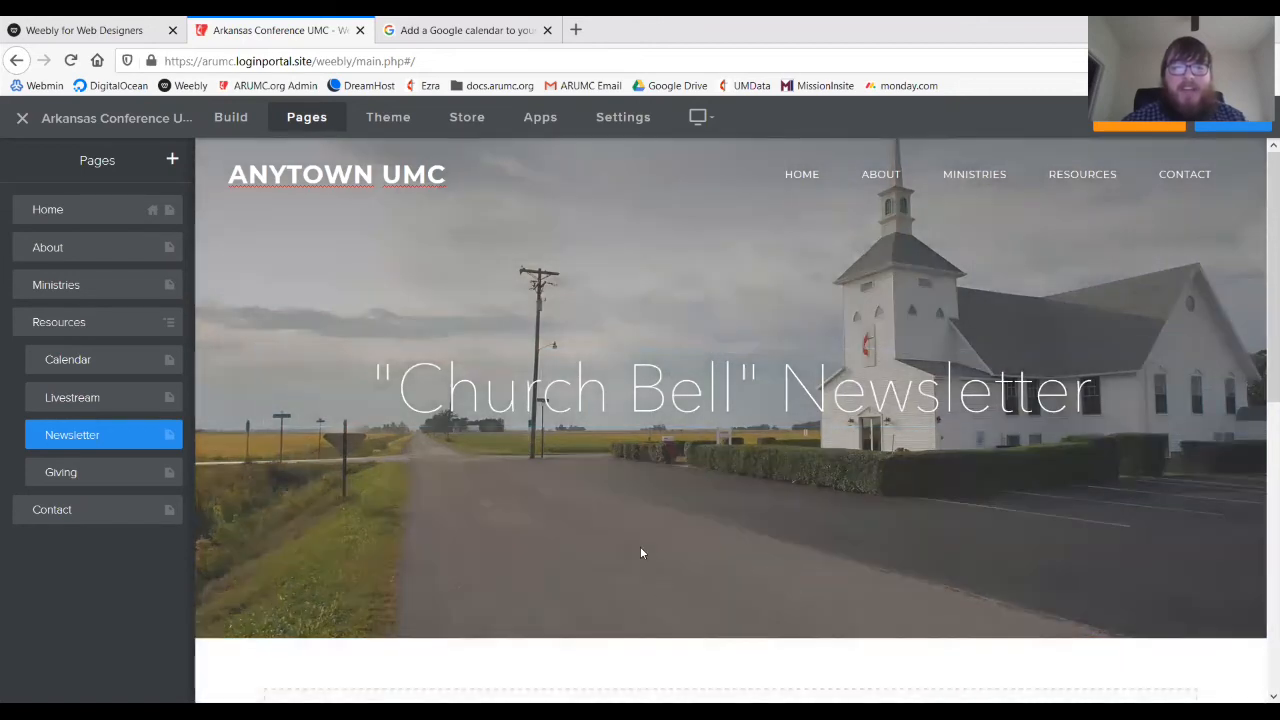
pyautogui.moveTo(641, 552)
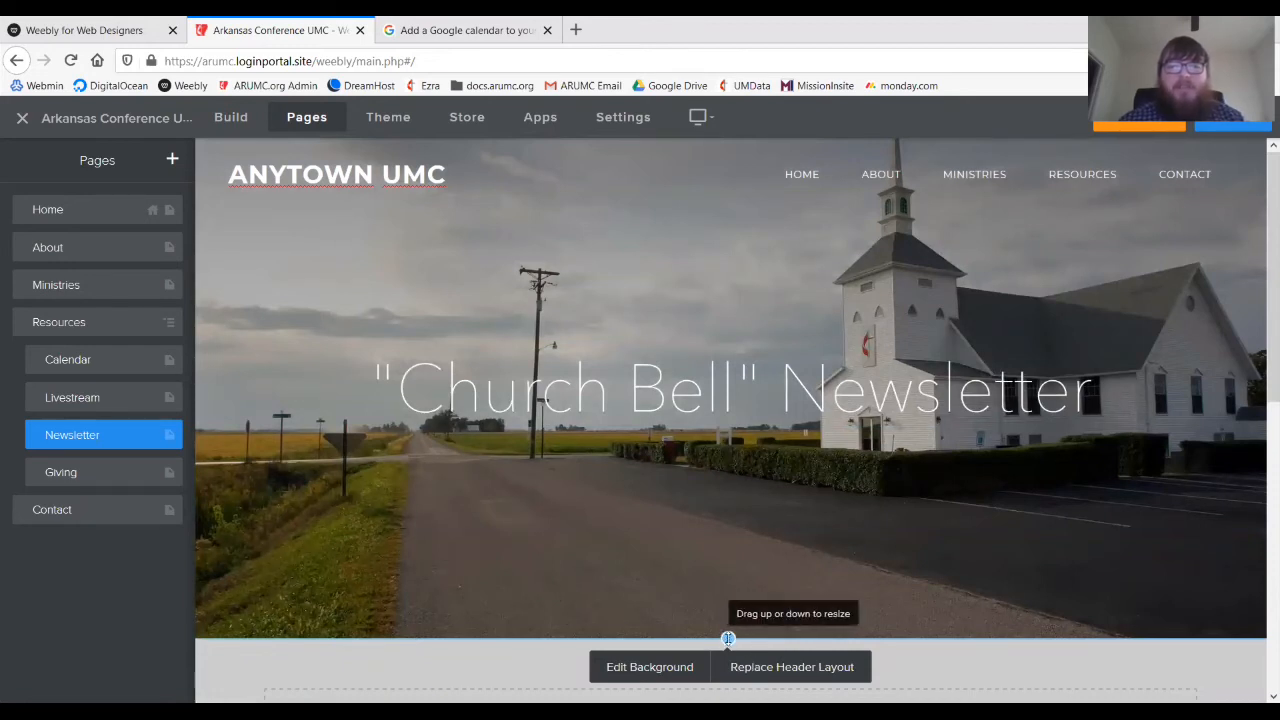
# - Drag the Newsletter header banner much shorter, leave its background unchanged, and show the Build elements
pyautogui.moveTo(728, 638); pyautogui.dragTo(735, 318)
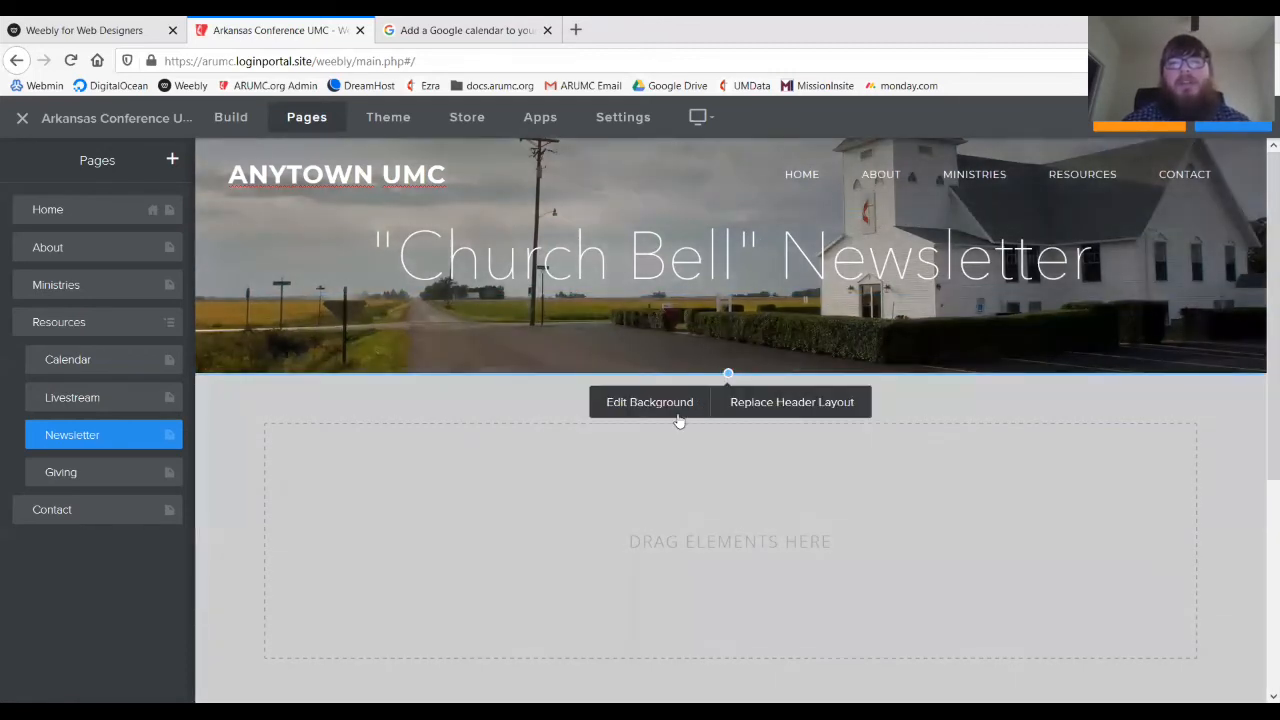
pyautogui.click(678, 404)
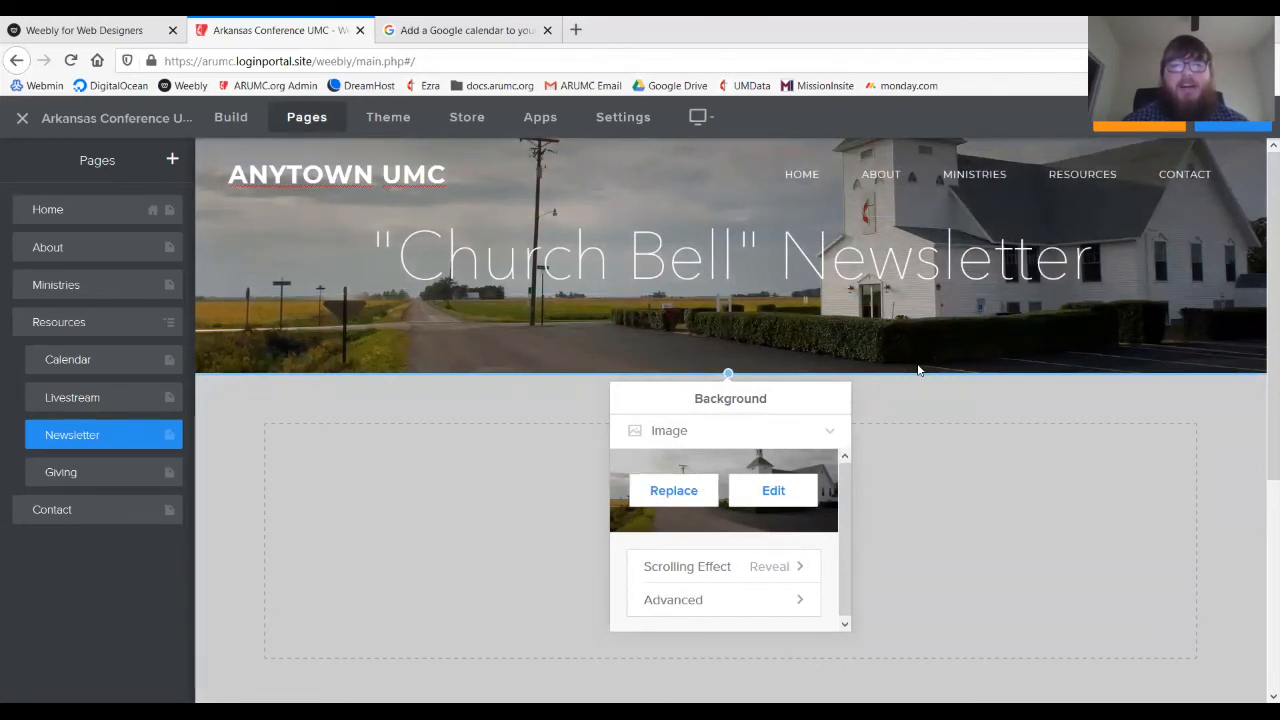
pyautogui.click(884, 422)
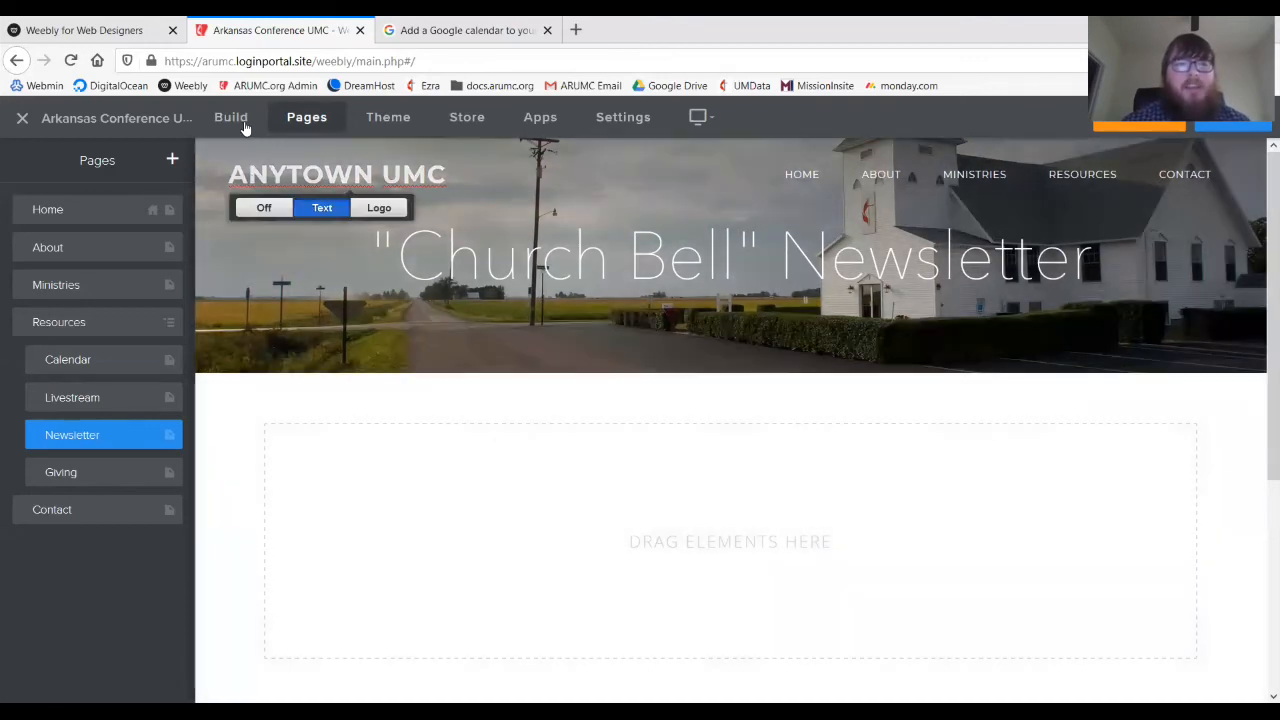
pyautogui.click(243, 122)
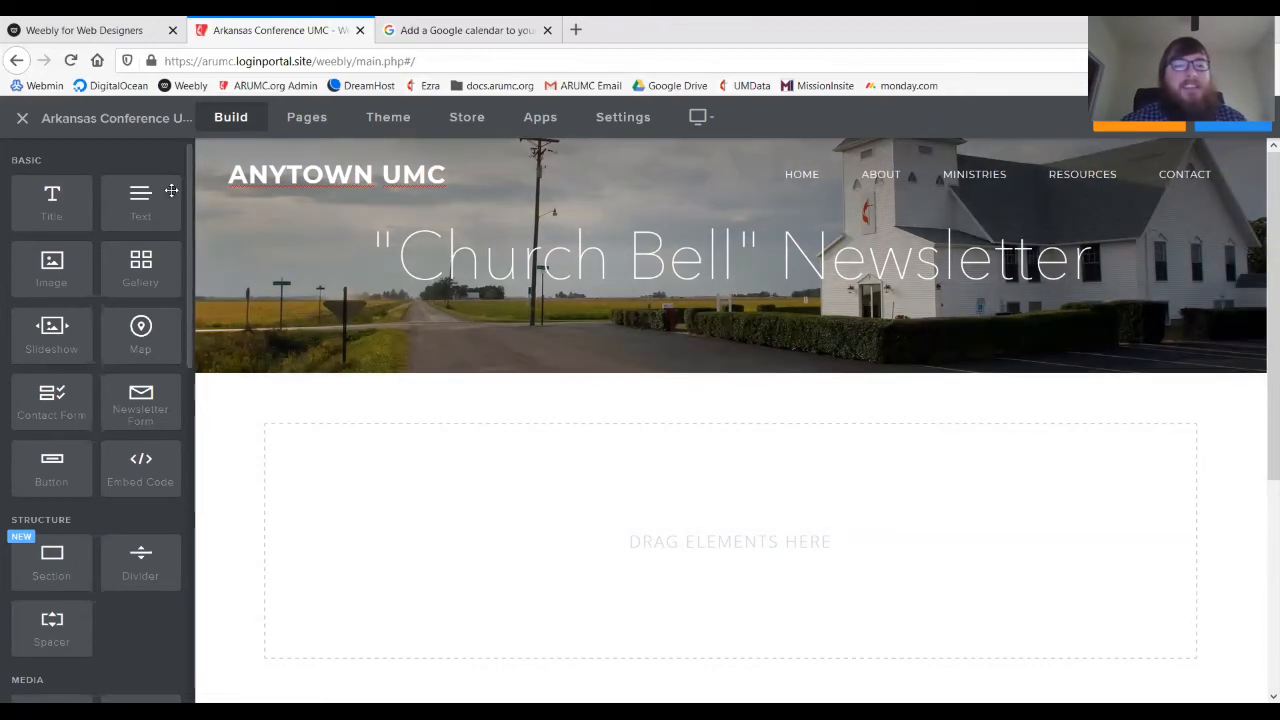
pyautogui.moveTo(148, 198); pyautogui.dragTo(569, 451)
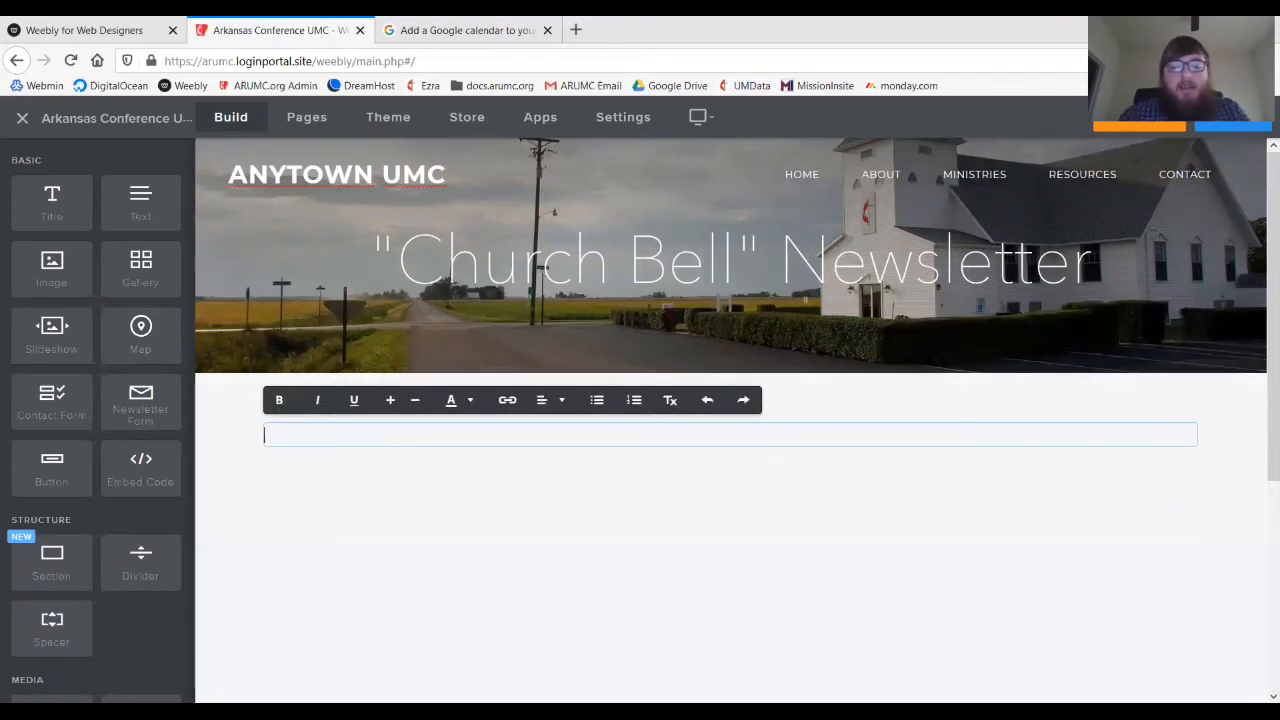
pyautogui.write('Our church newsletter')
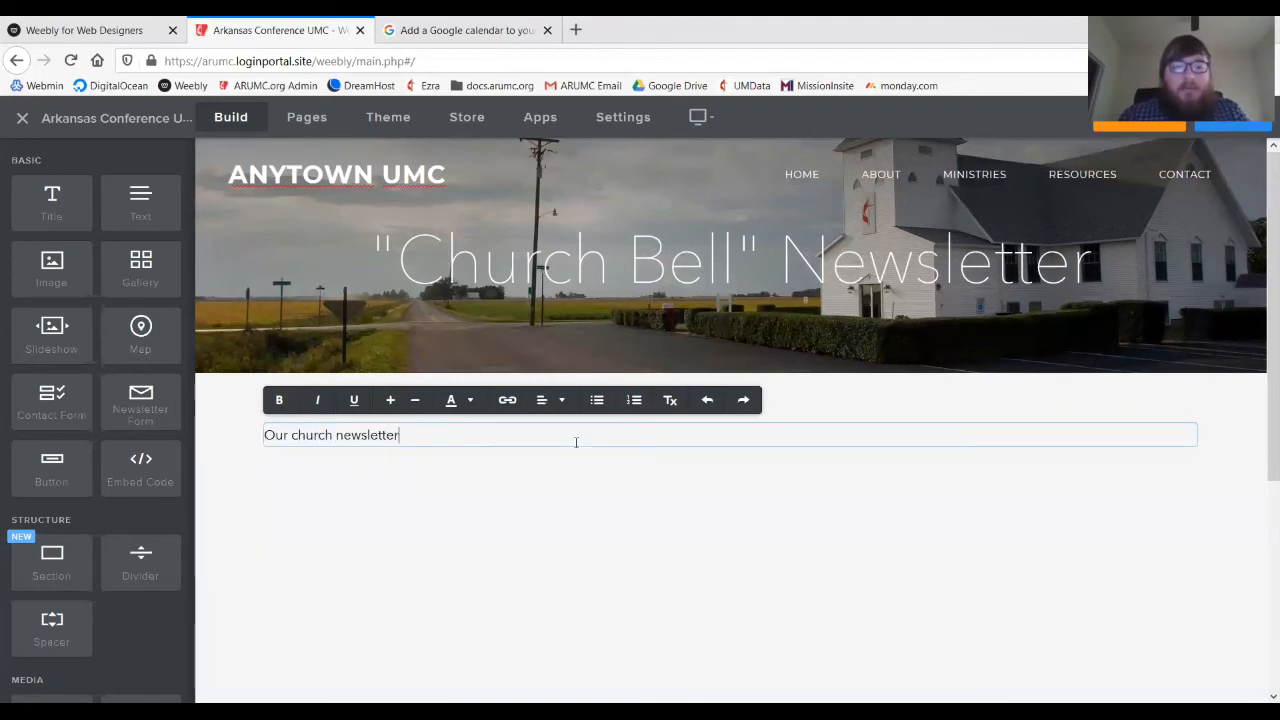
pyautogui.write(' is emailed o')
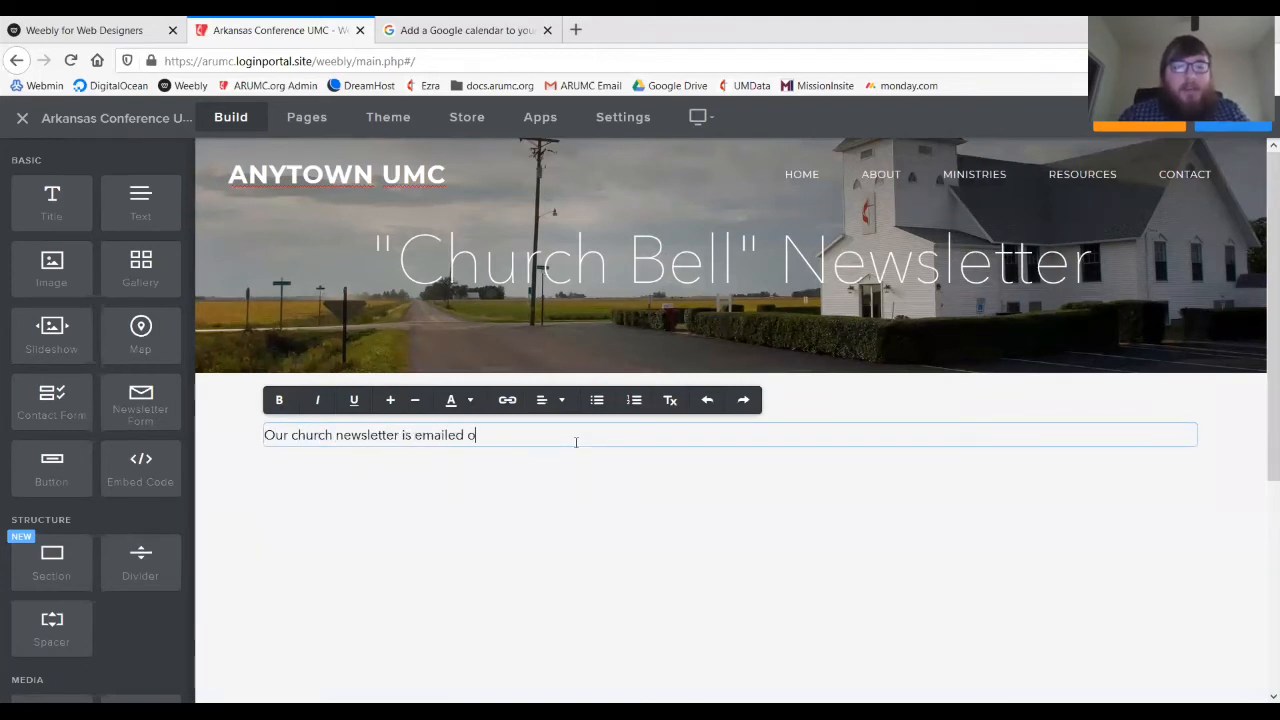
pyautogui.write('ut every')
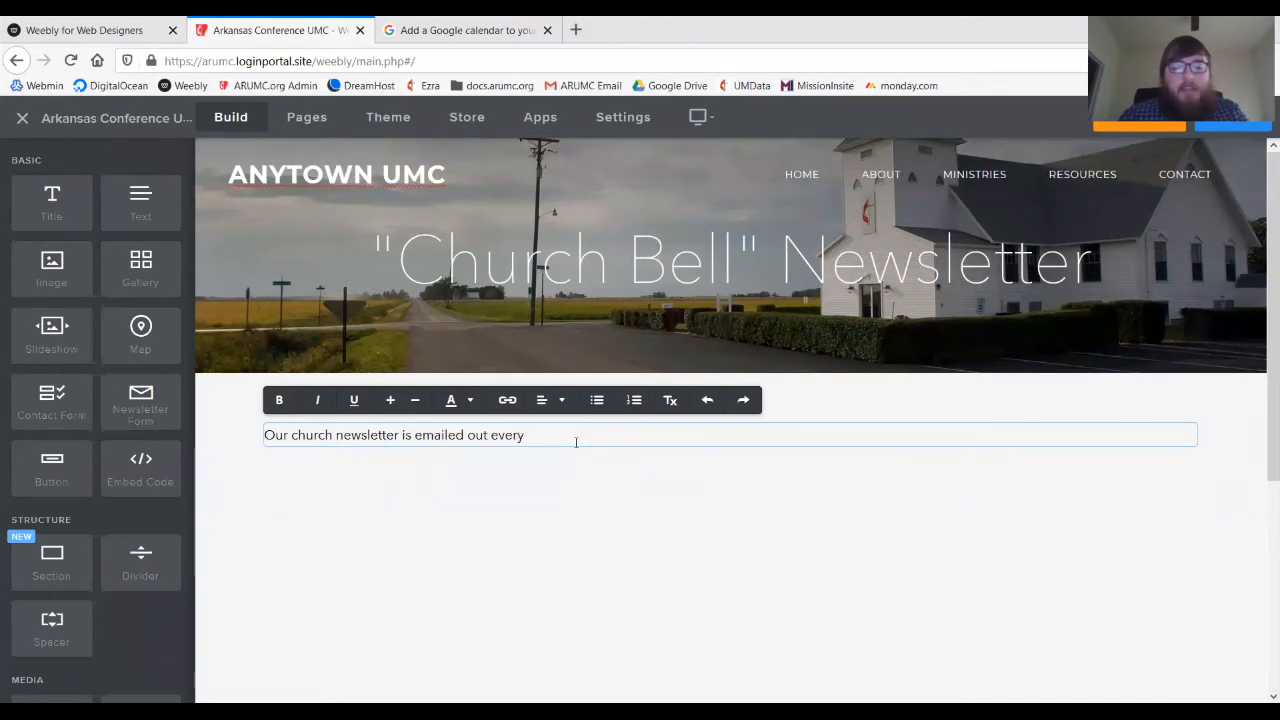
pyautogui.write(' Wednesda')
pyautogui.press('BackSpace')
pyautogui.press('BackSpace')
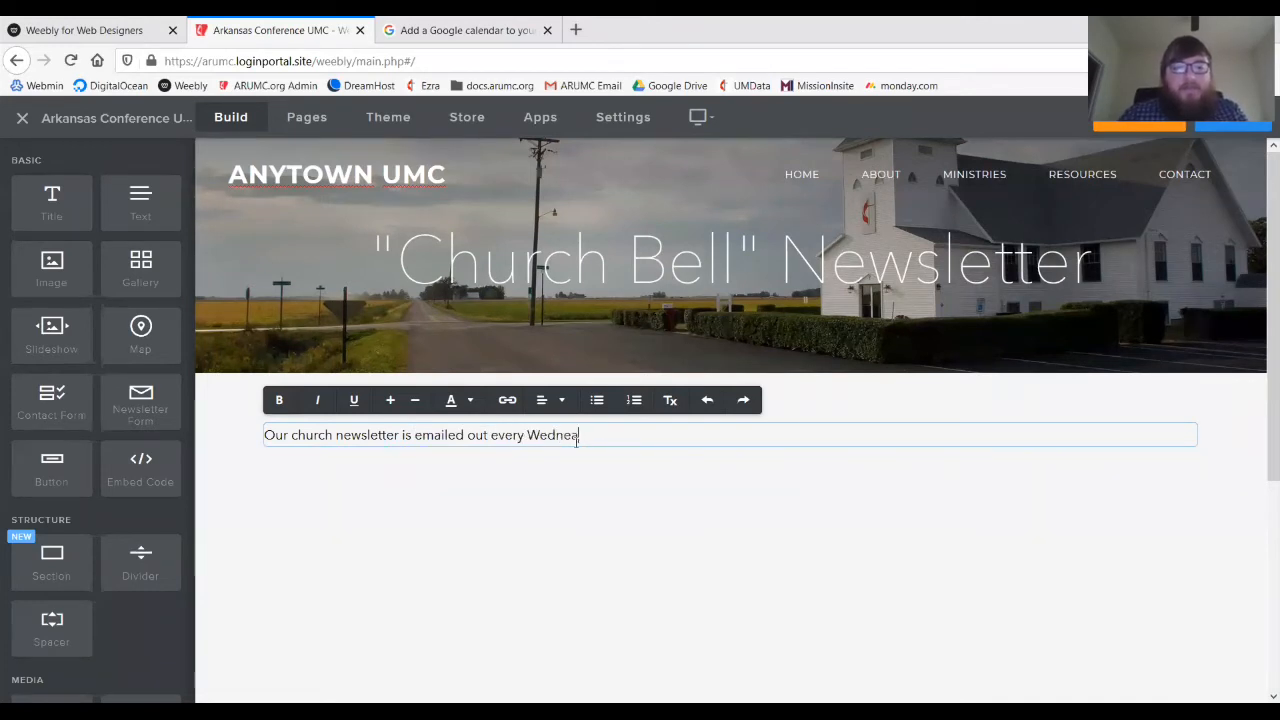
pyautogui.write('sday')
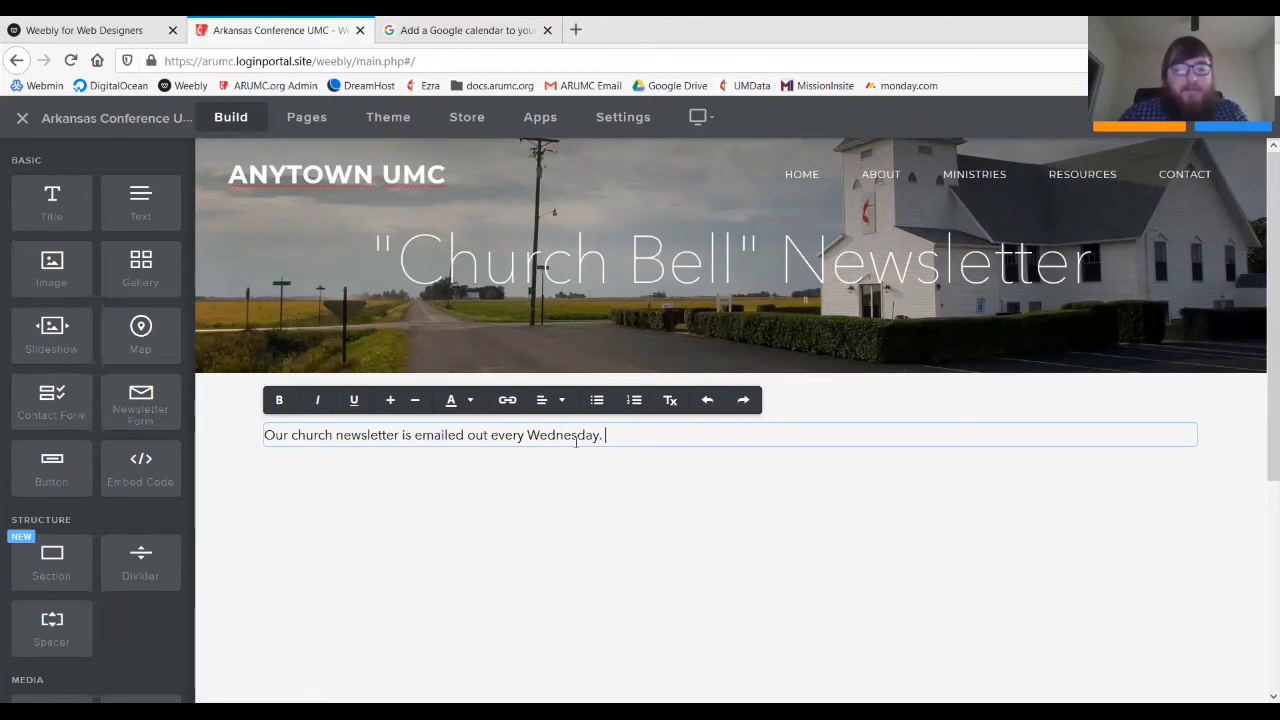
pyautogui.write('.')
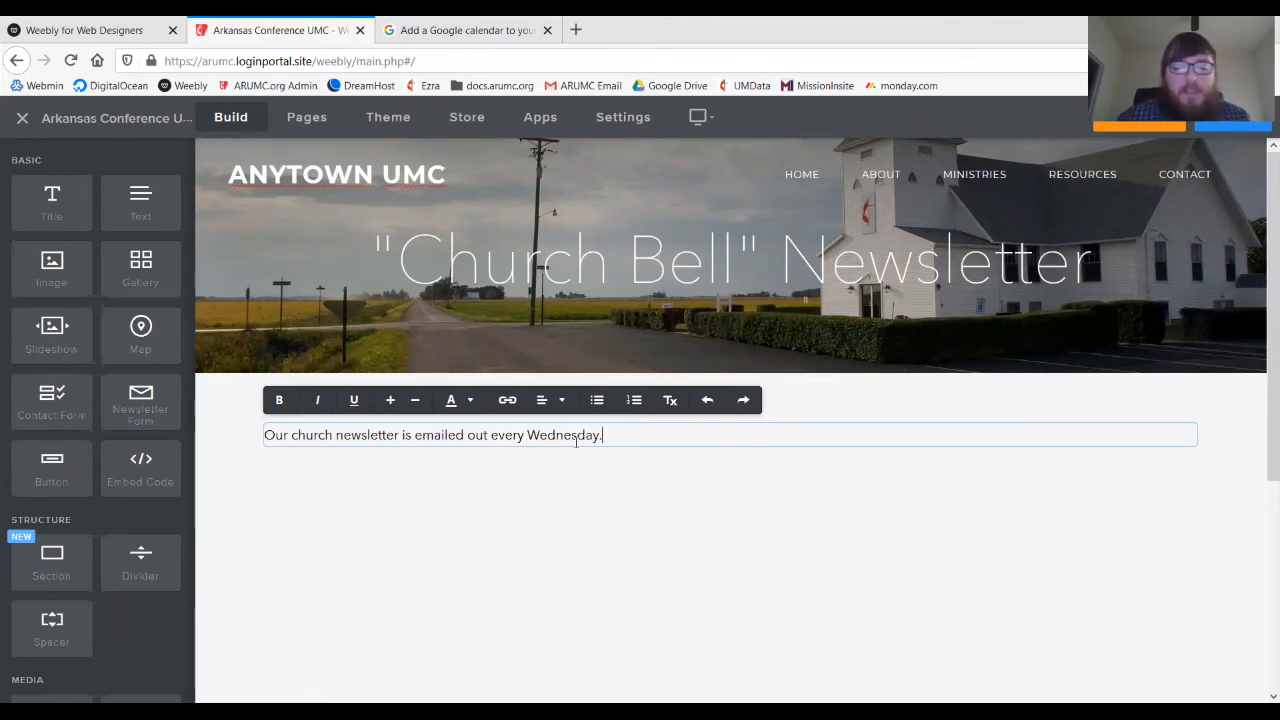
pyautogui.click(533, 581)
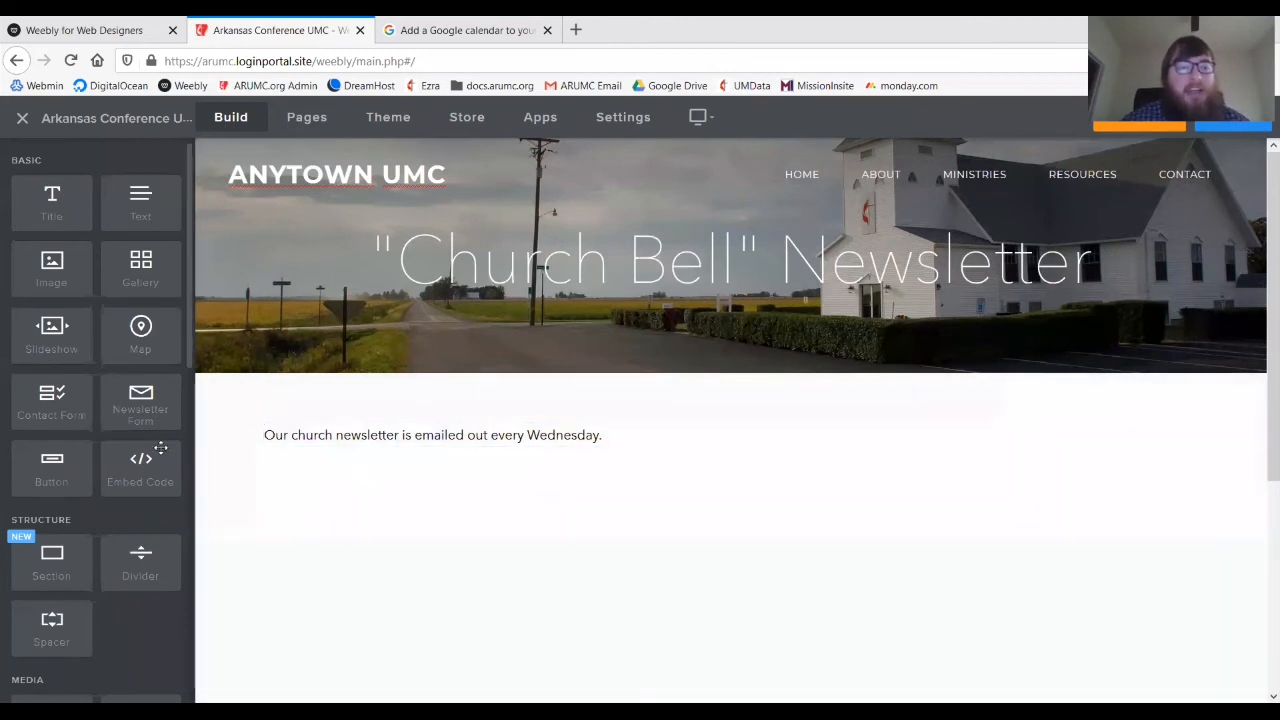
pyautogui.moveTo(158, 453)
pyautogui.mouseDown()
pyautogui.moveTo(607, 510)
pyautogui.moveTo(343, 466)
pyautogui.moveTo(143, 455)
pyautogui.moveTo(157, 459)
pyautogui.mouseUp()
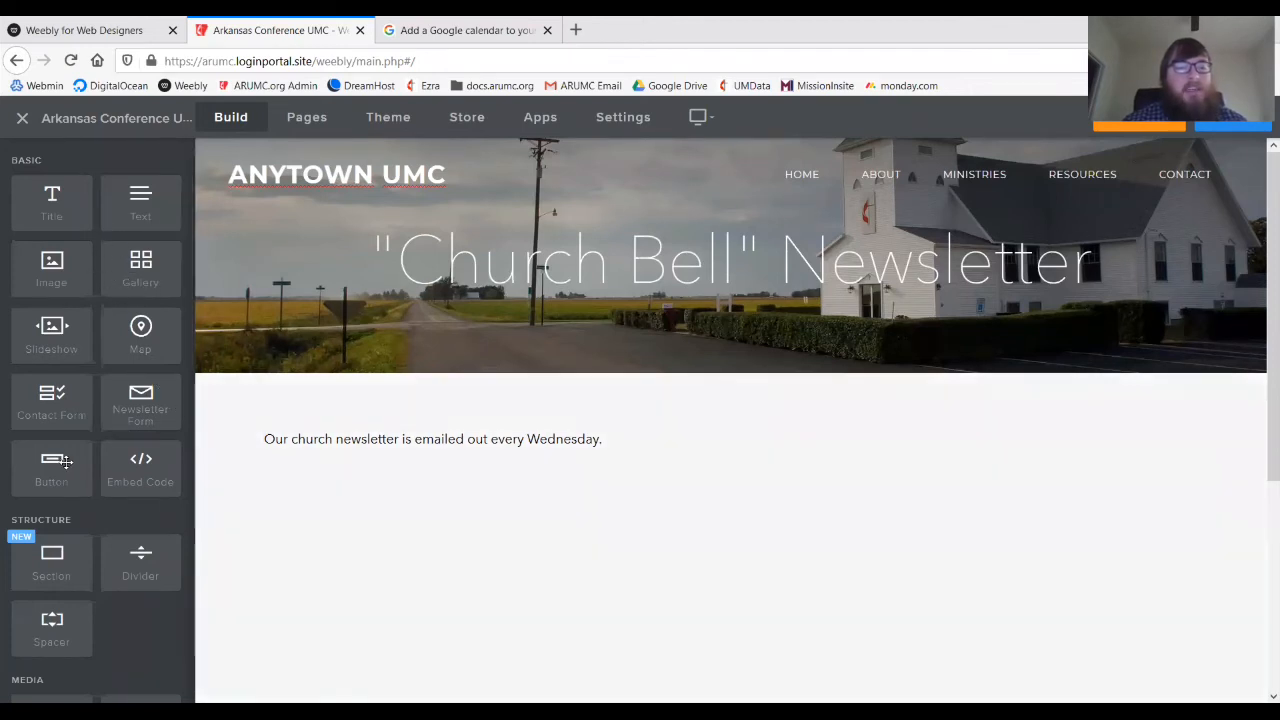
pyautogui.moveTo(100, 483); pyautogui.dragTo(75, 460)
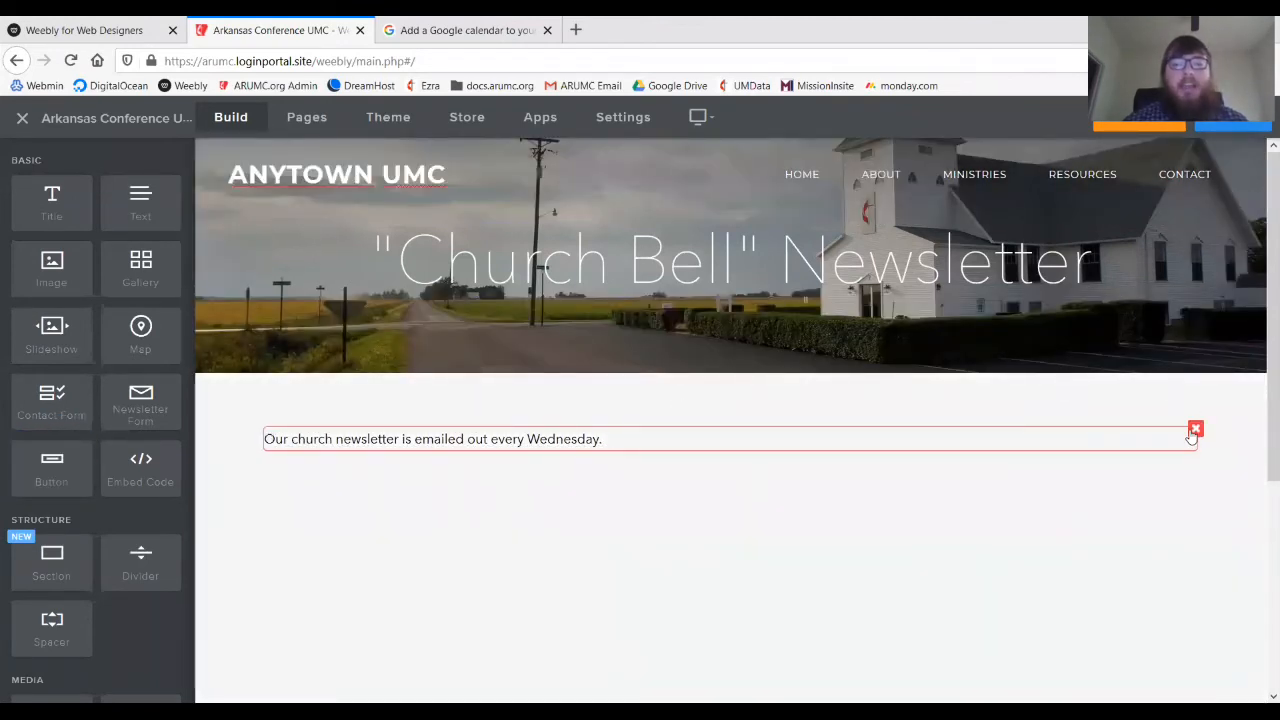
pyautogui.scroll(-2, 797, 426)
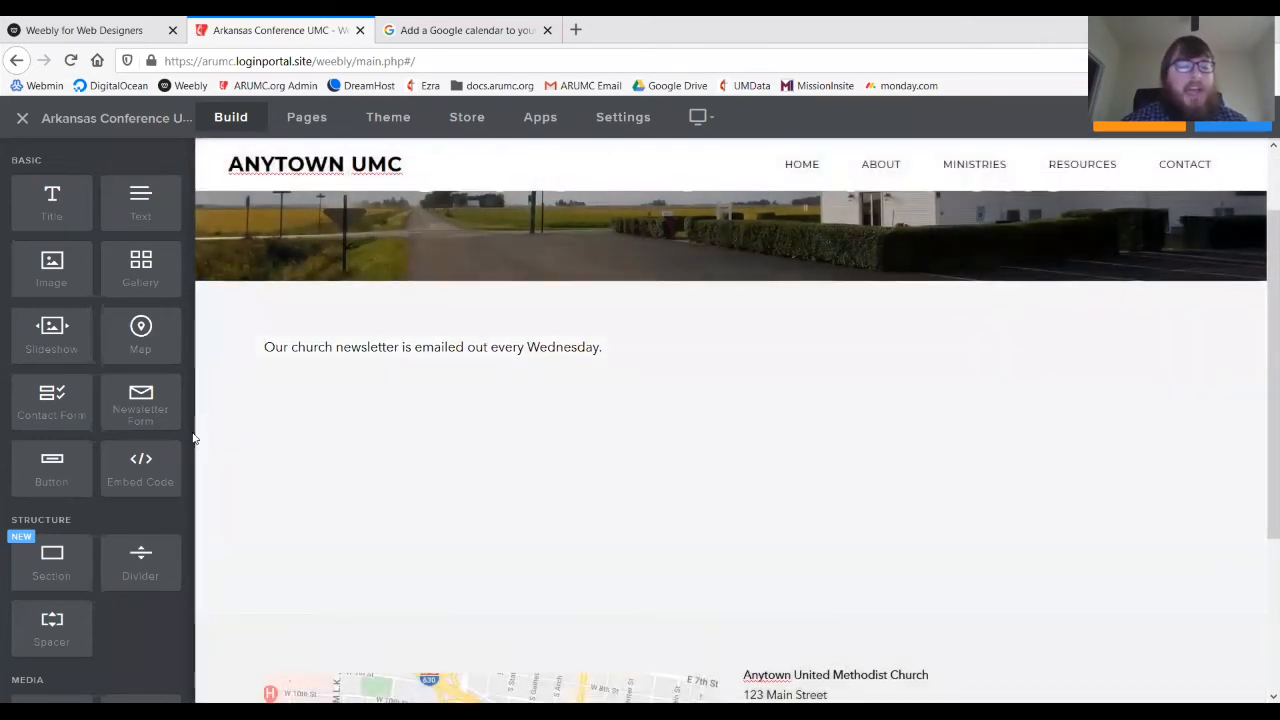
pyautogui.scroll(-4, 143, 566)
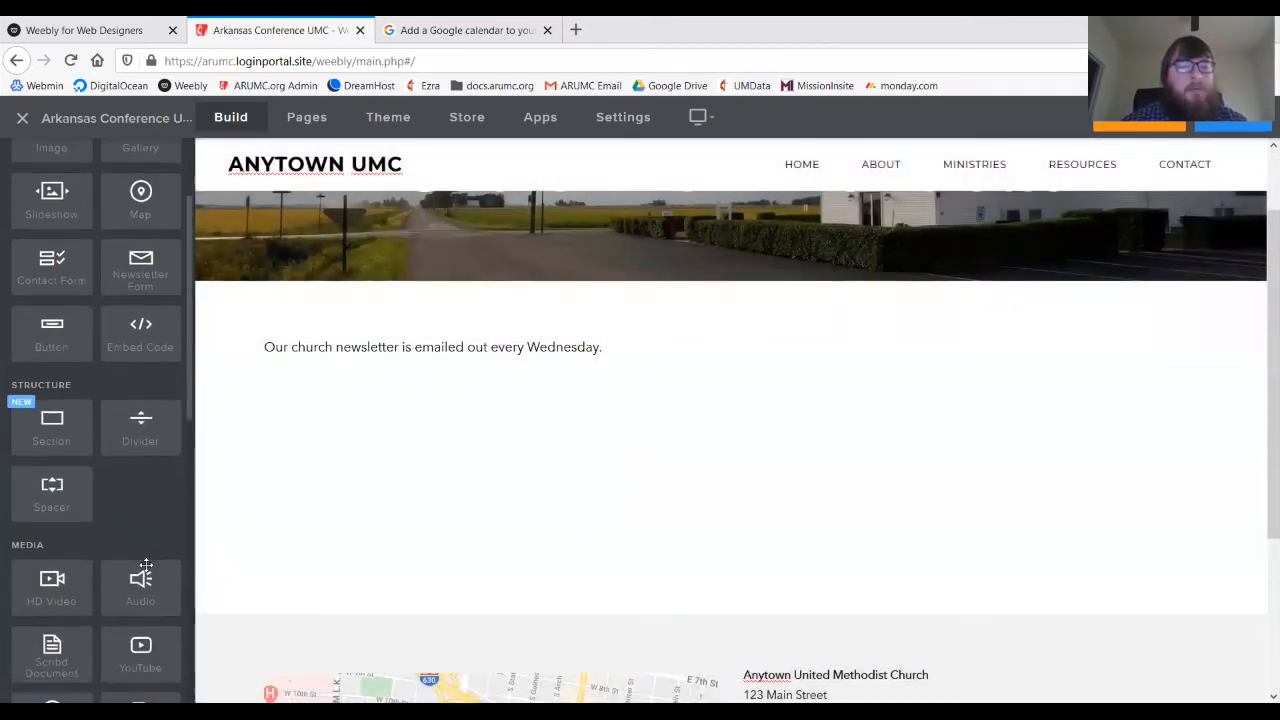
pyautogui.scroll(-1, 143, 590)
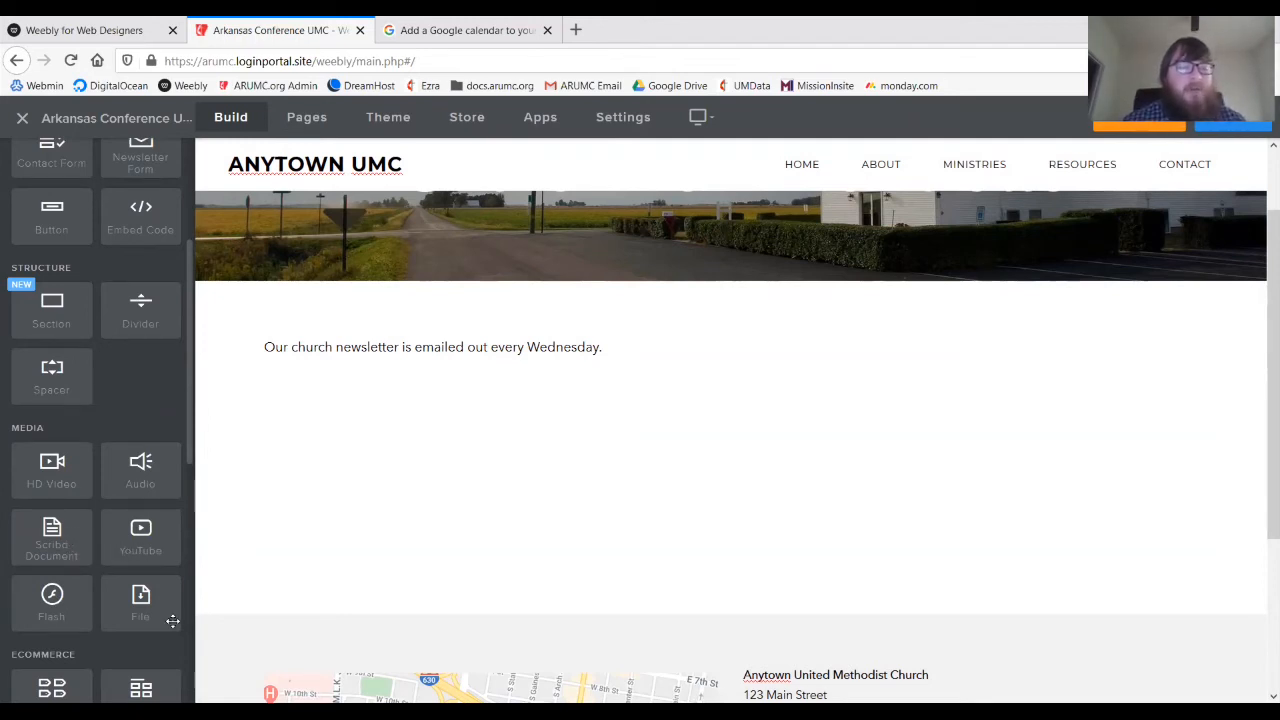
pyautogui.moveTo(177, 617); pyautogui.dragTo(393, 436)
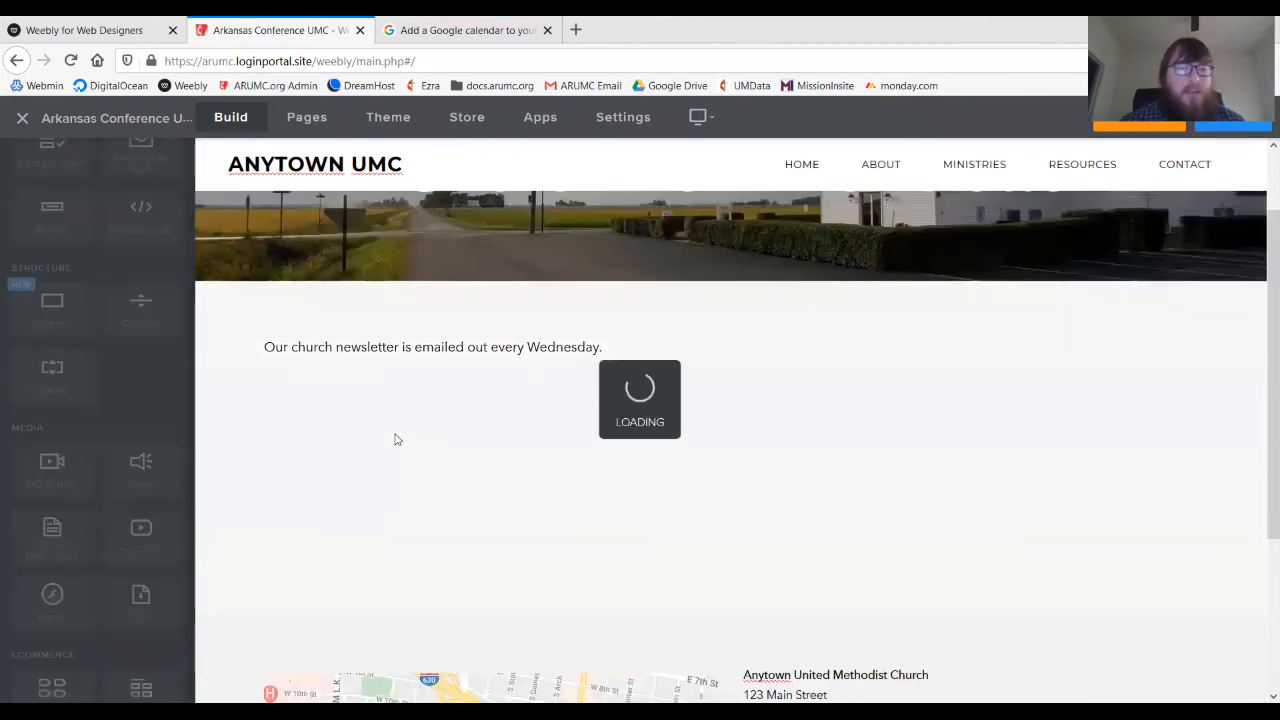
pyautogui.click(408, 404)
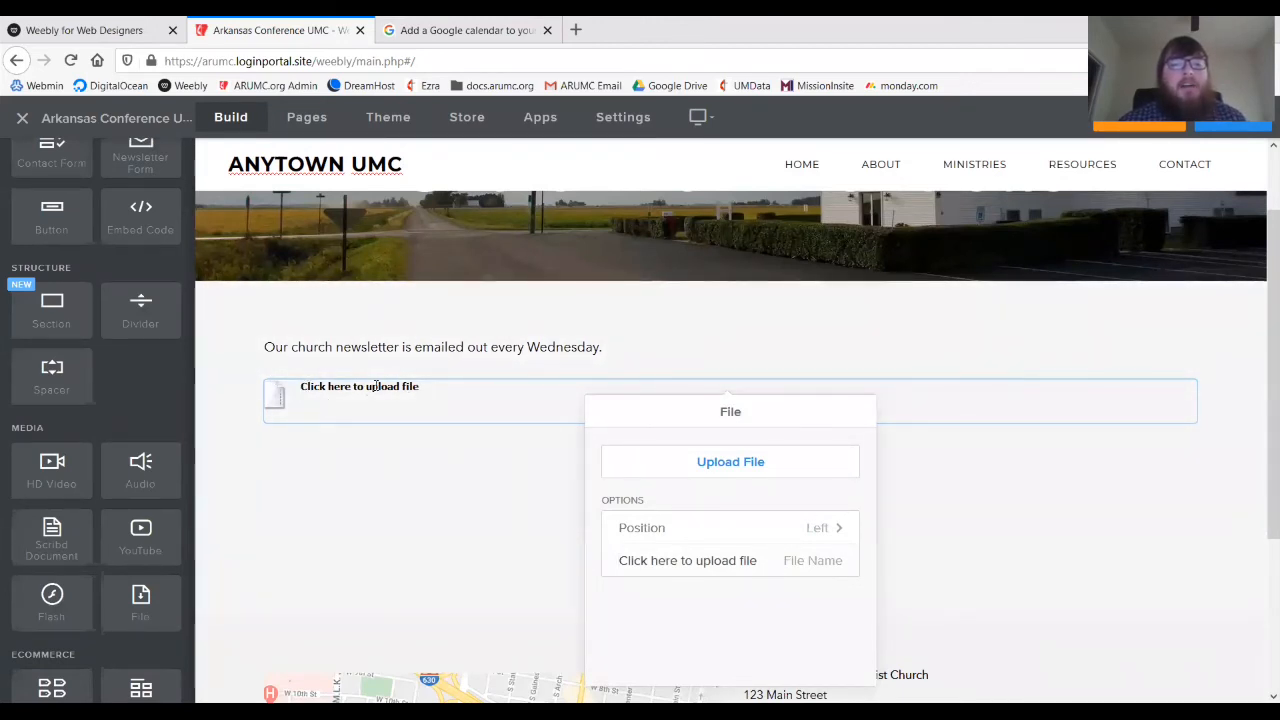
pyautogui.hotkey('ctrl', 'a')
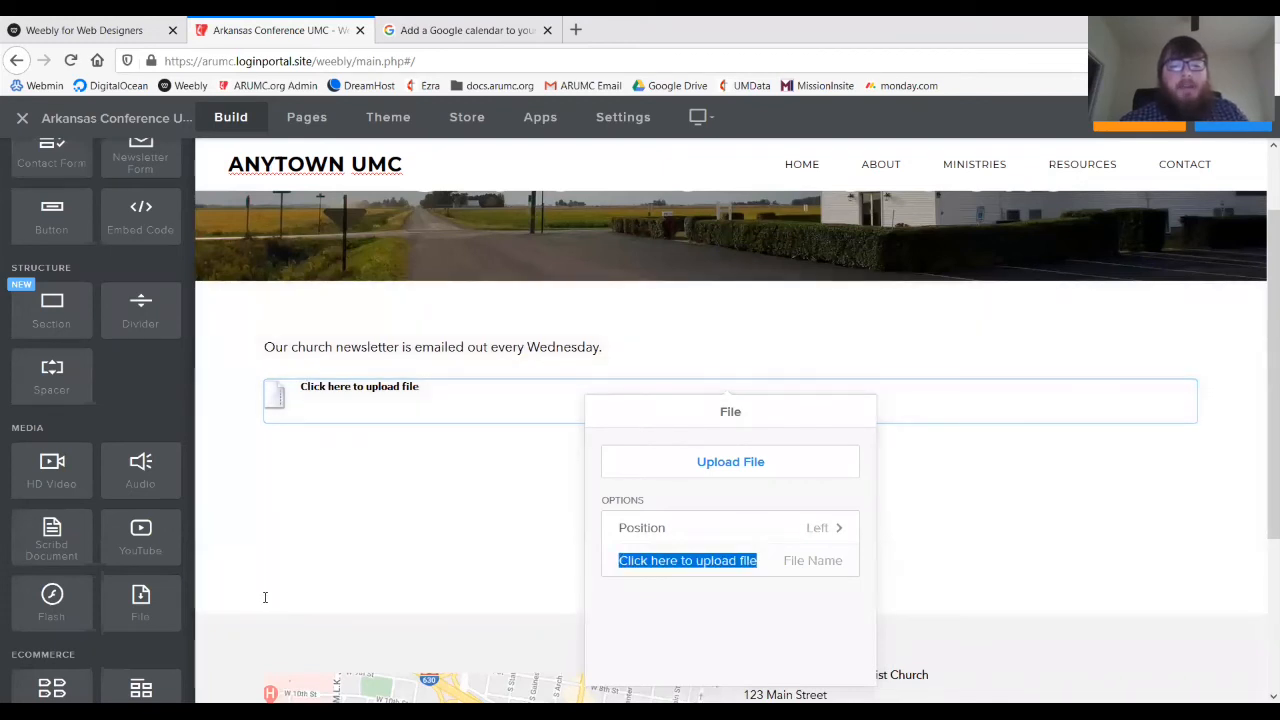
pyautogui.write('April 2020')
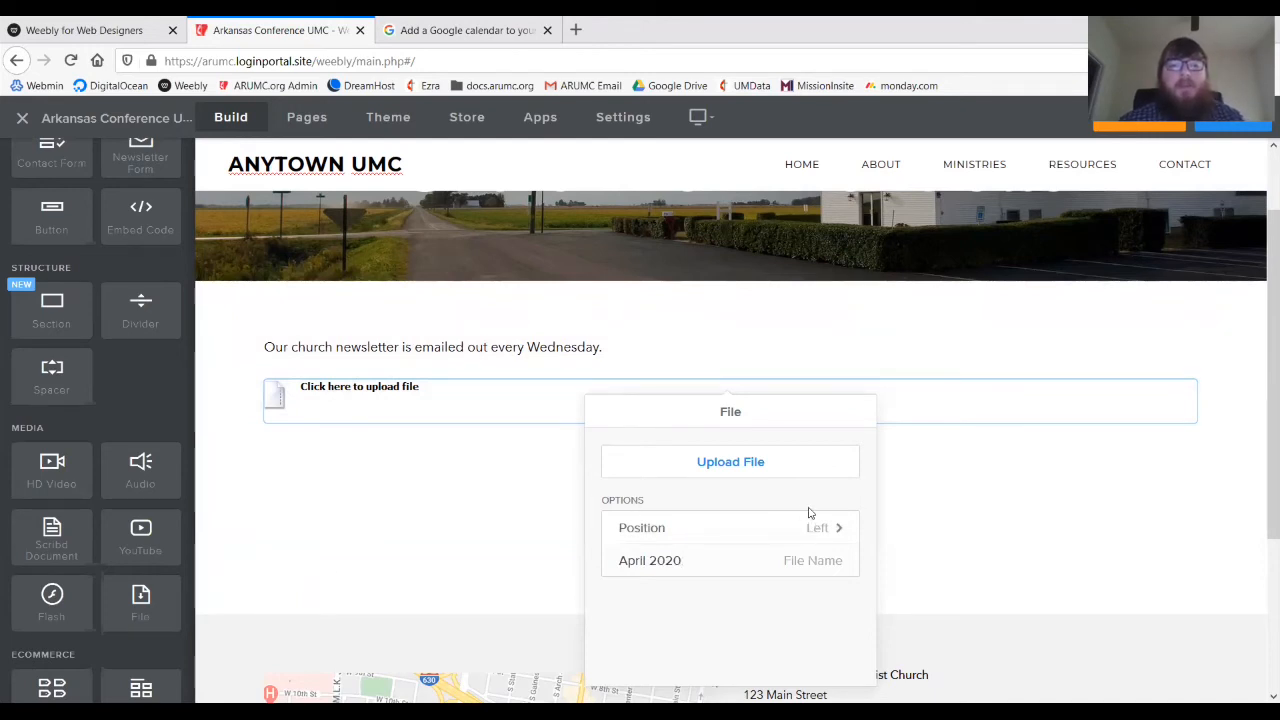
pyautogui.click(451, 556)
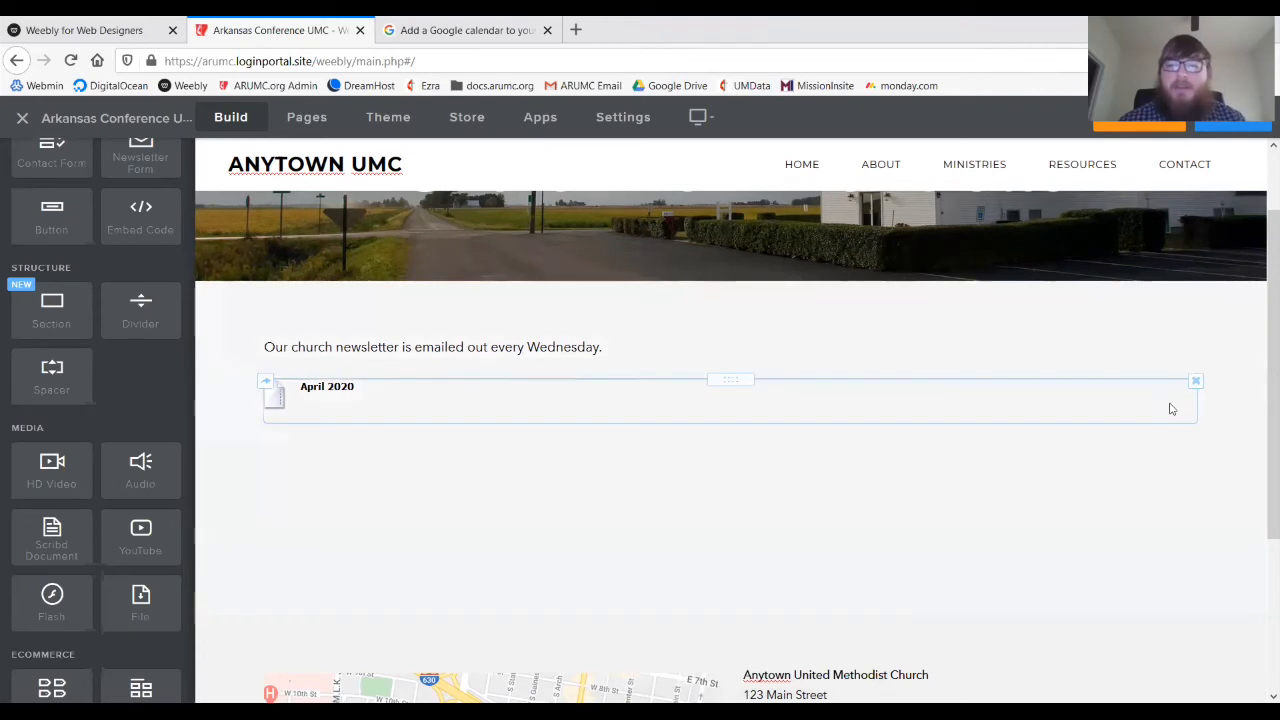
pyautogui.click(1195, 381)
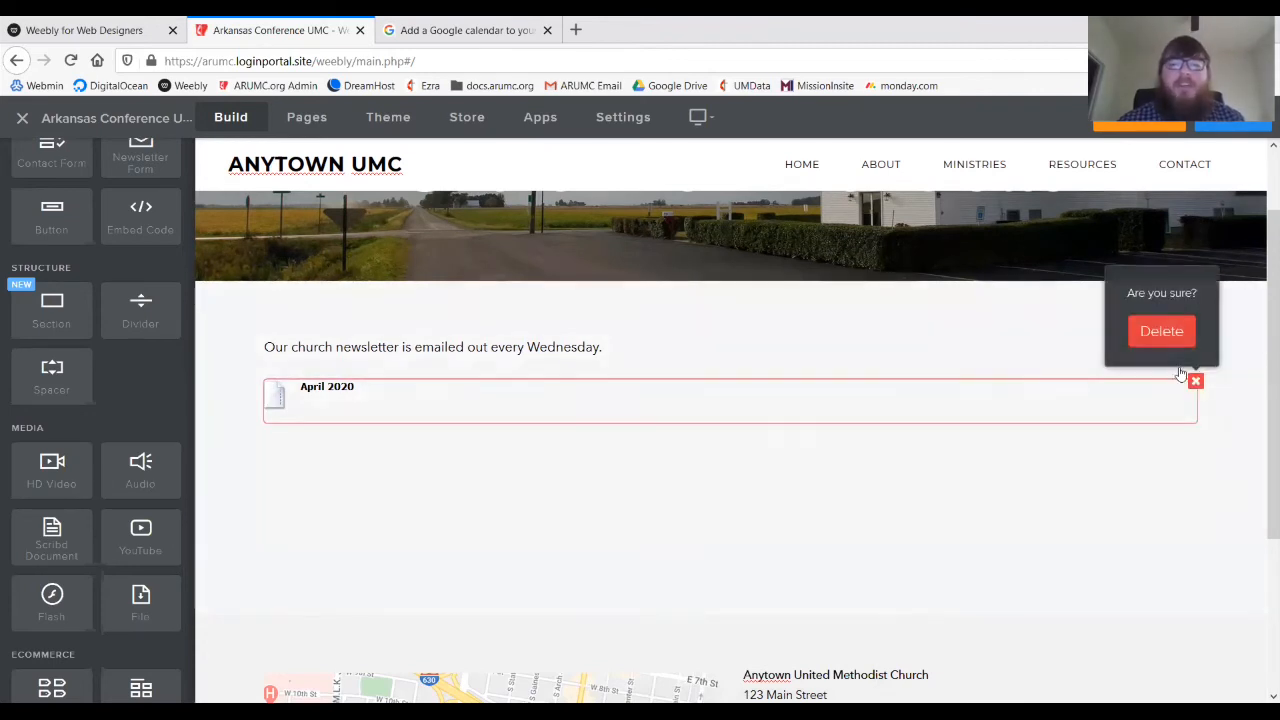
pyautogui.click(1162, 334)
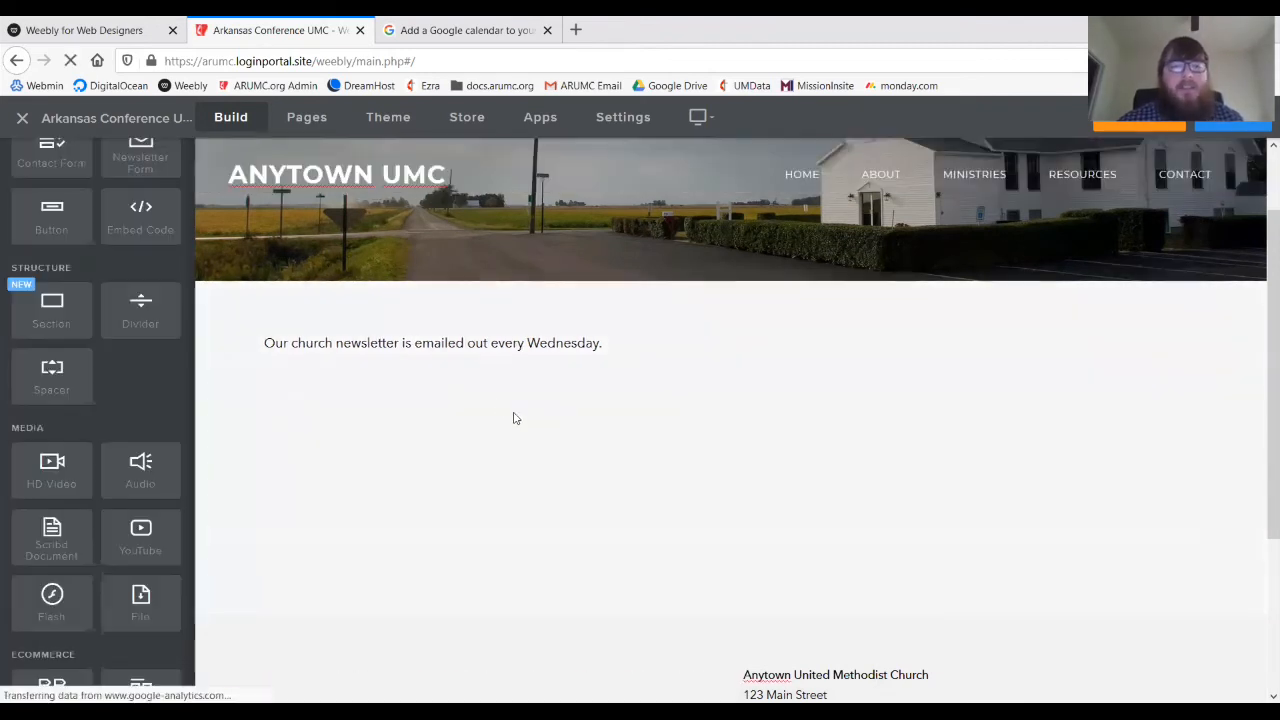
# - Replace 'emailed' with 'mailed' in the newsletter sentence
pyautogui.click(463, 343)
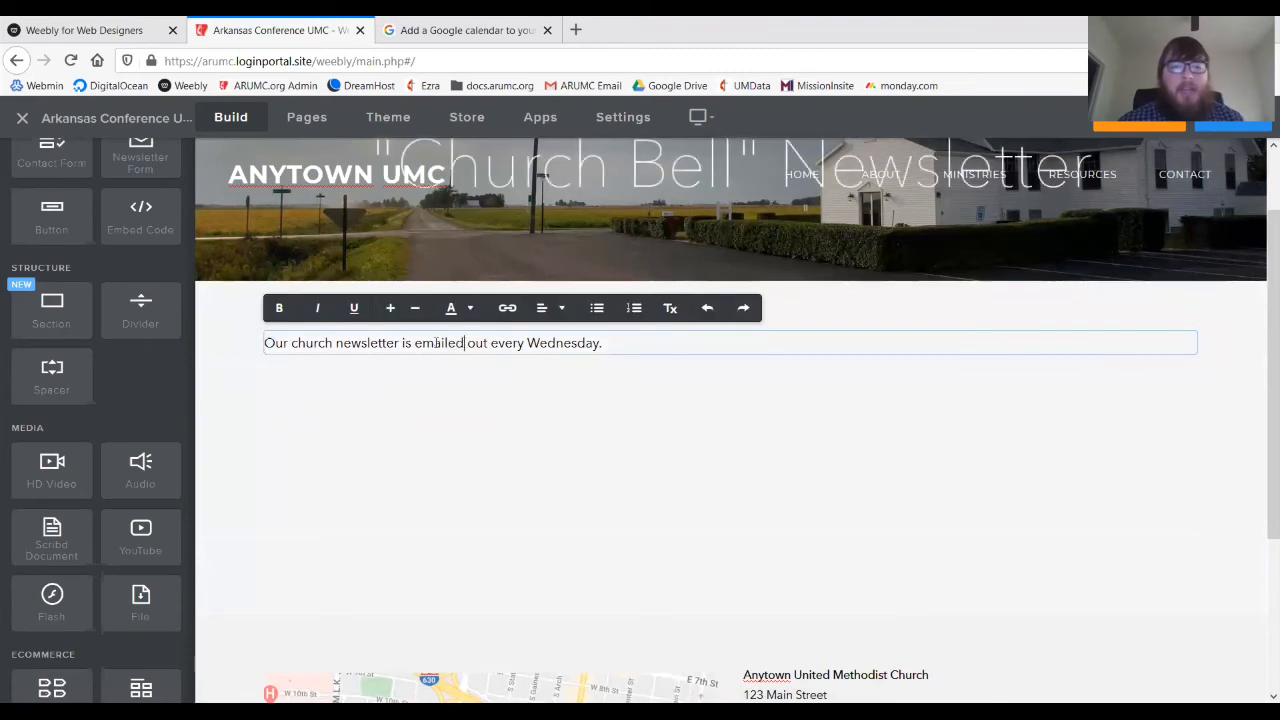
pyautogui.doubleClick(436, 343)
pyautogui.write('mailed')
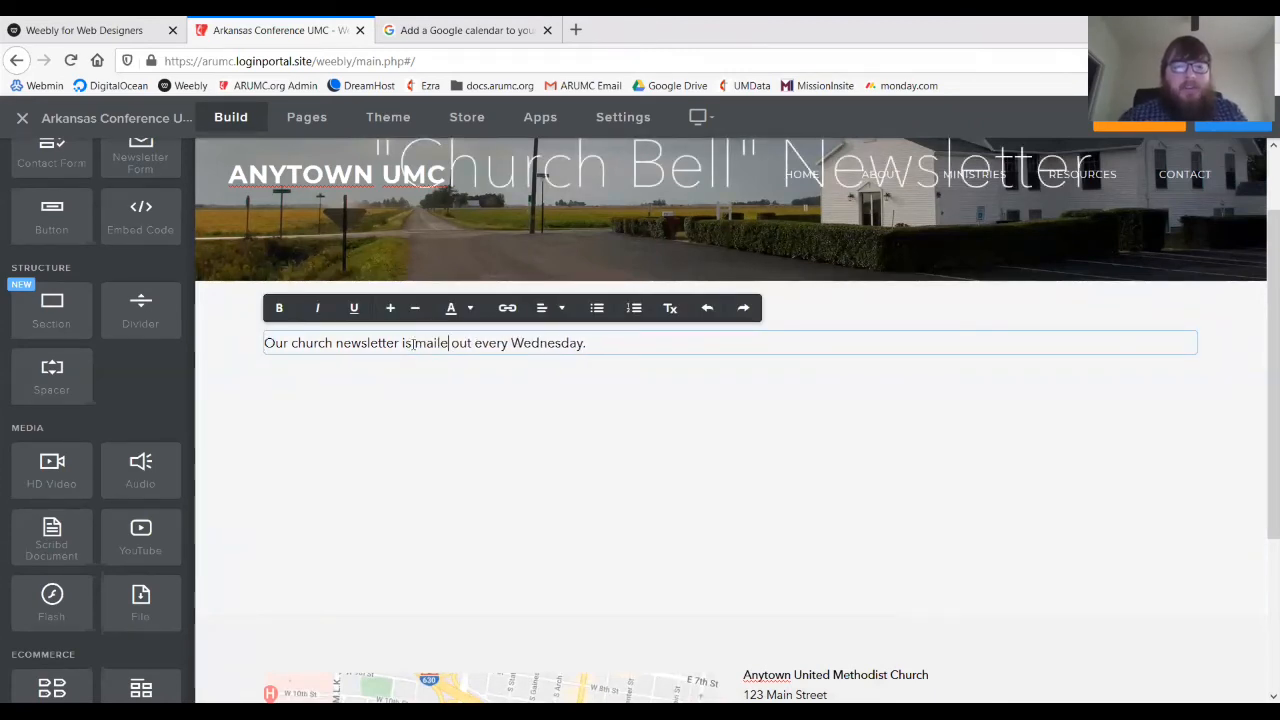
pyautogui.click(176, 411)
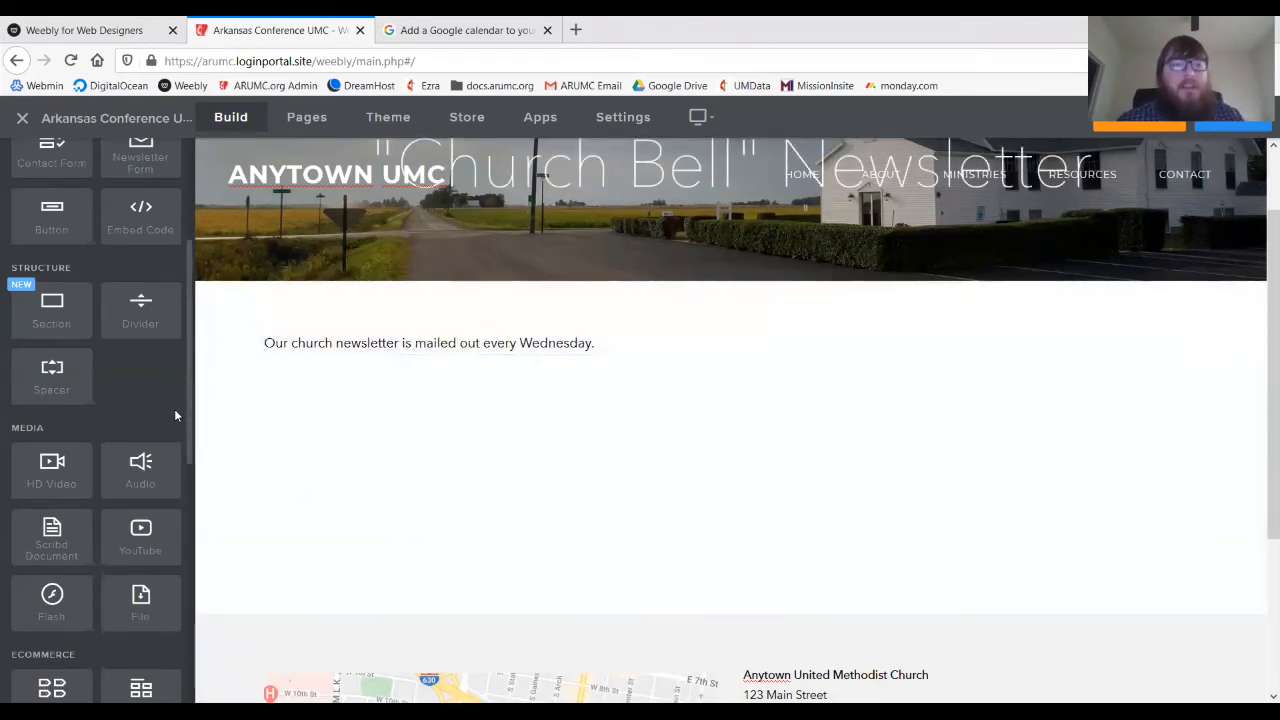
pyautogui.scroll(1, 132, 394)
pyautogui.scroll(1, 132, 394)
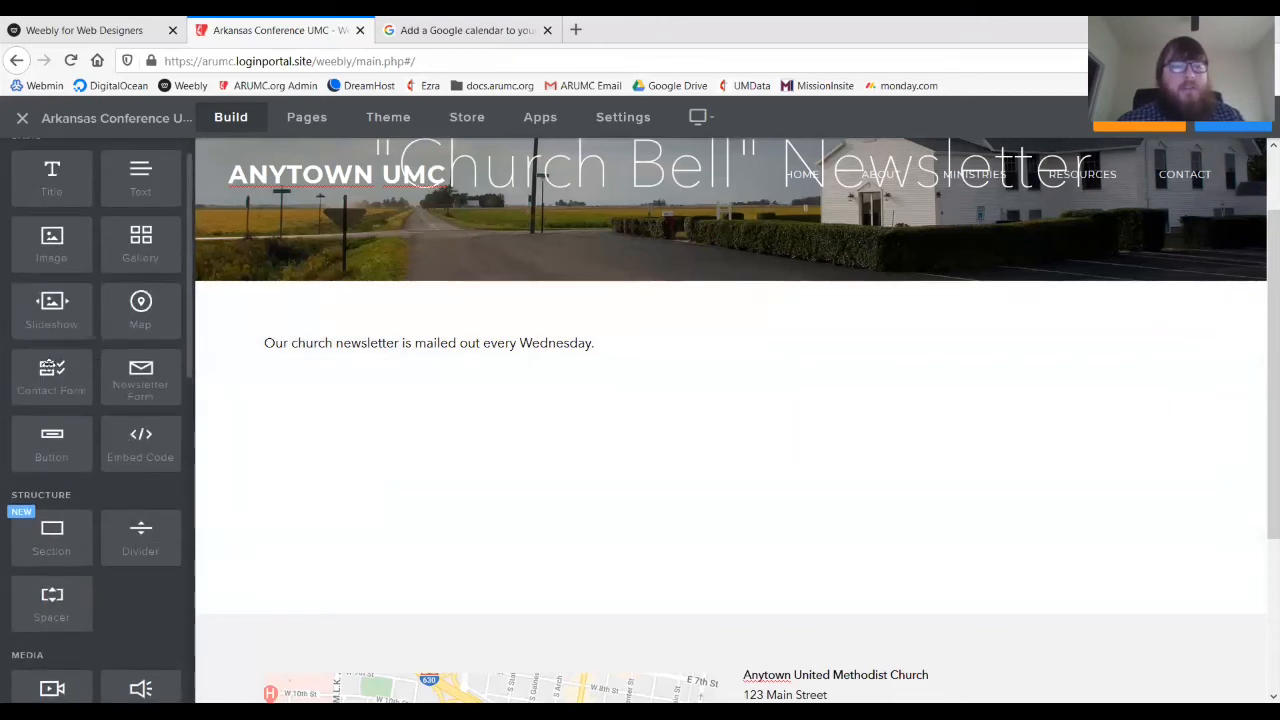
# - Add a Contact Form below the newsletter sentence and delete its placeholder title
pyautogui.moveTo(48, 364); pyautogui.dragTo(373, 378)
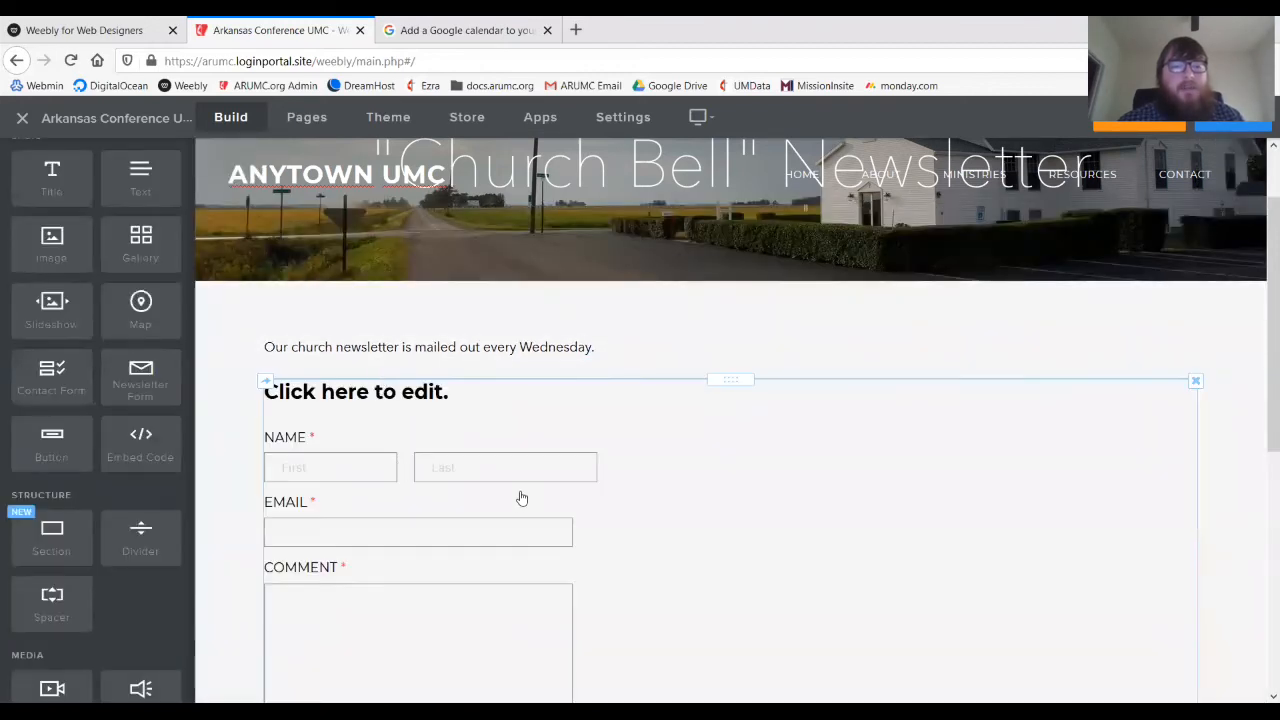
pyautogui.scroll(-2, 700, 526)
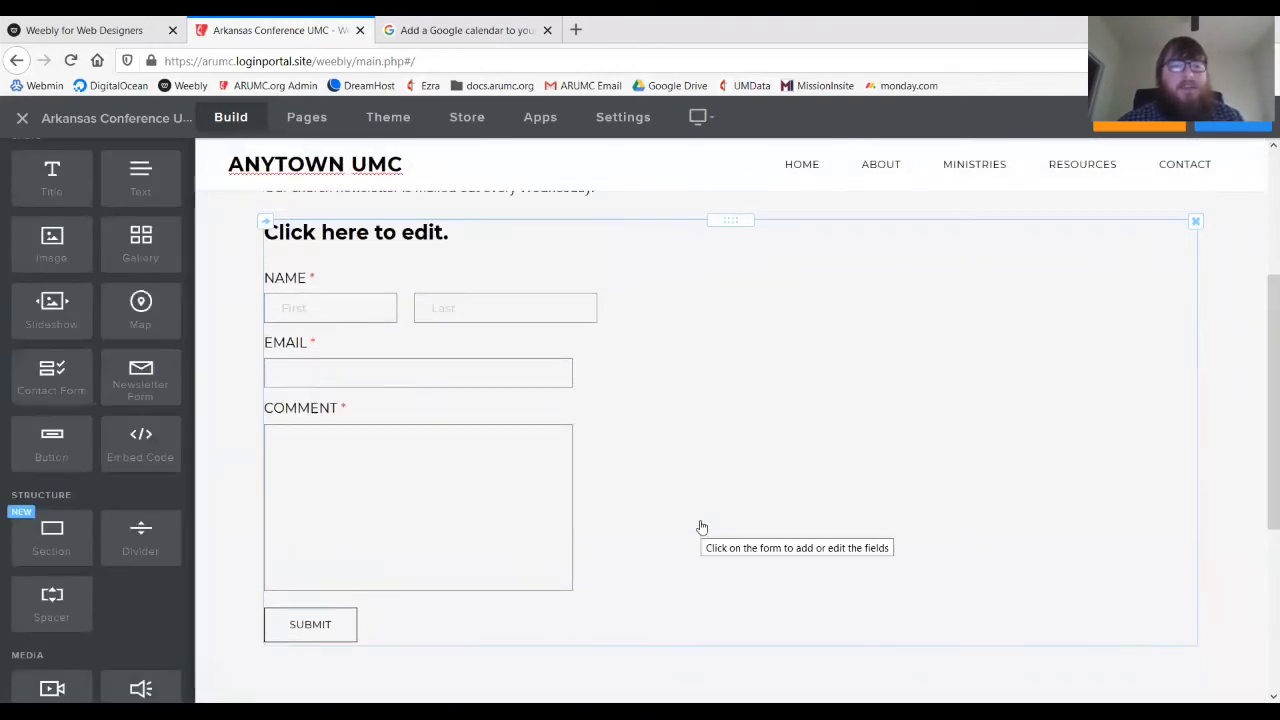
pyautogui.click(655, 453)
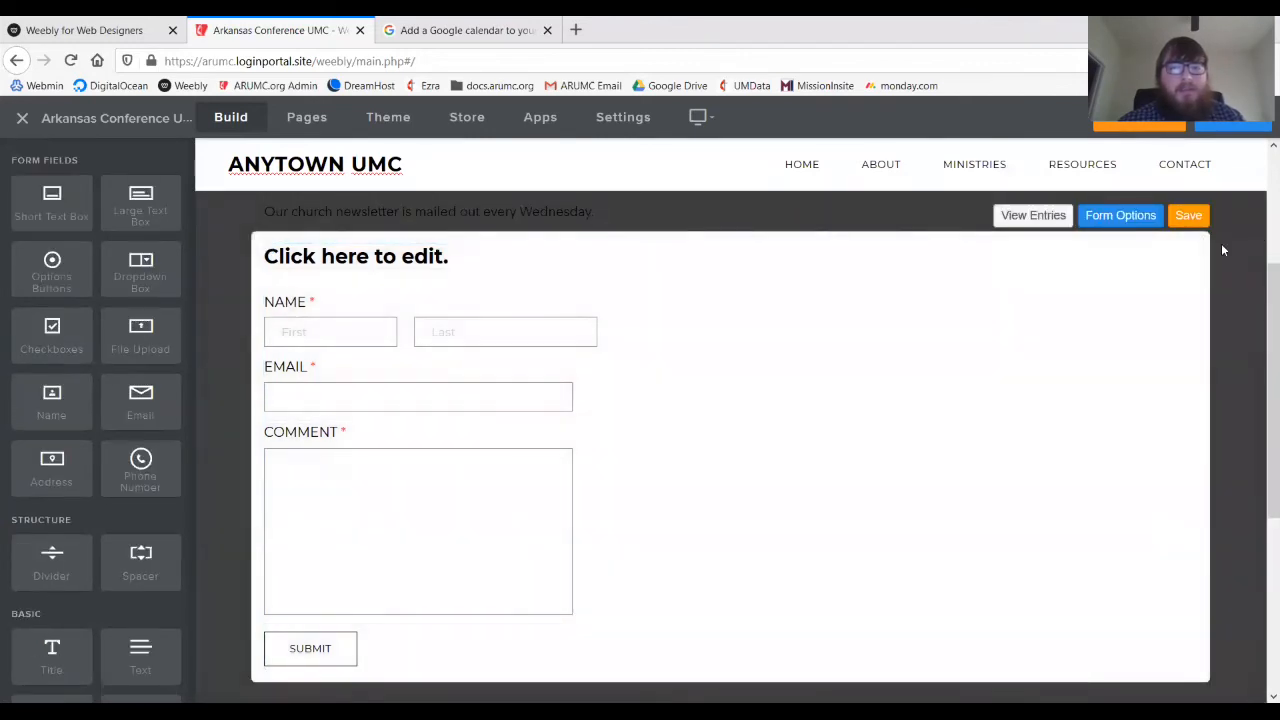
pyautogui.click(1194, 246)
pyautogui.click(1157, 198)
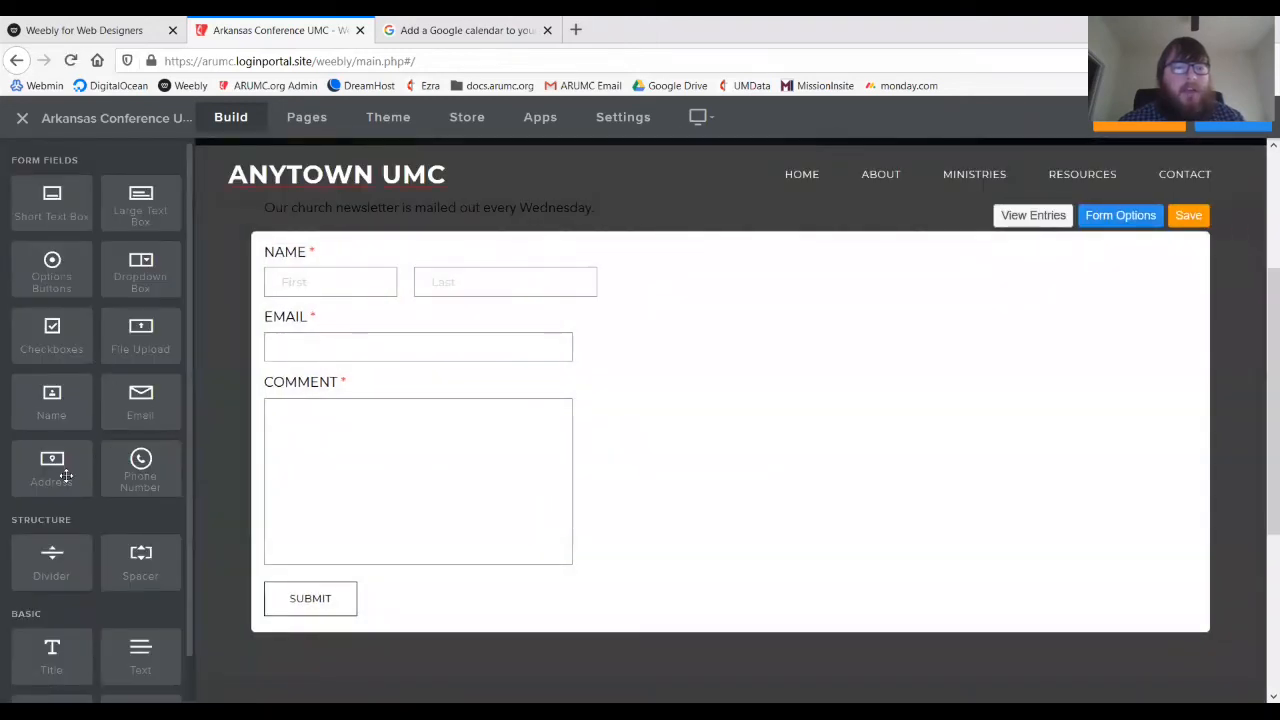
# - Add Address and Phone Number fields to the form and open its Form Options
pyautogui.moveTo(65, 476); pyautogui.dragTo(408, 316)
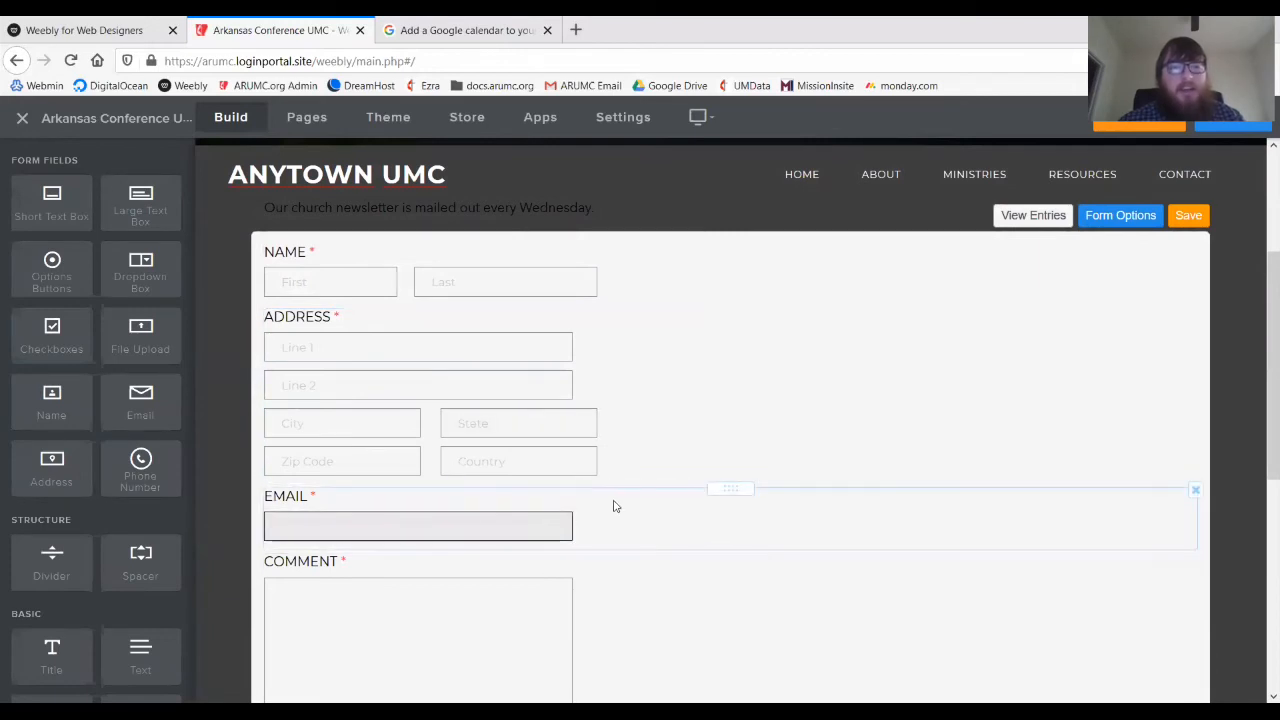
pyautogui.moveTo(174, 480); pyautogui.dragTo(395, 558)
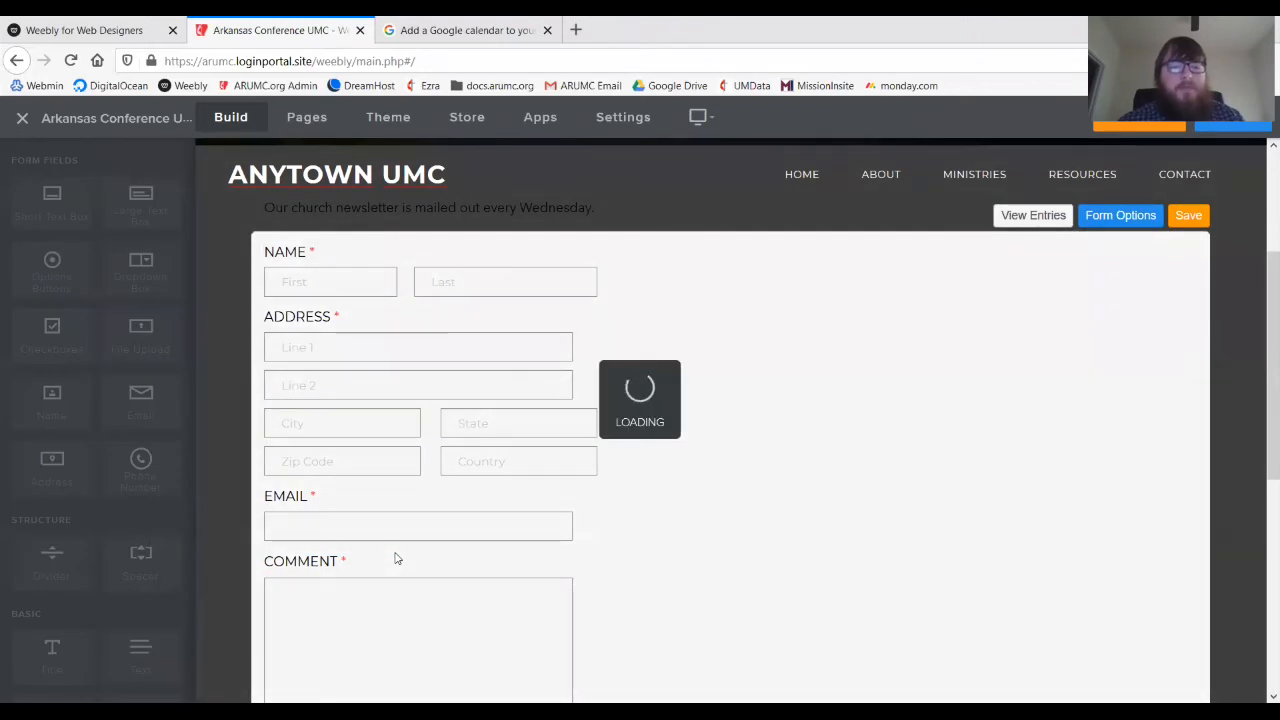
pyautogui.scroll(-2, 395, 558)
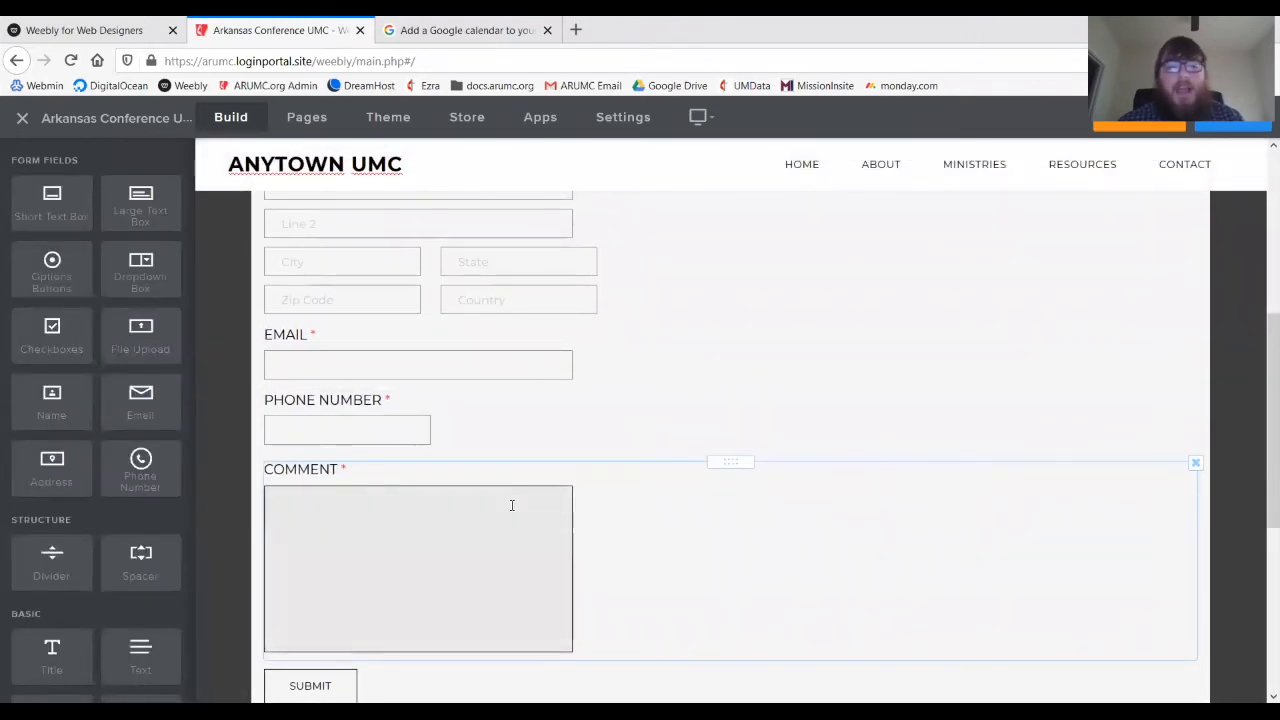
pyautogui.scroll(3, 511, 505)
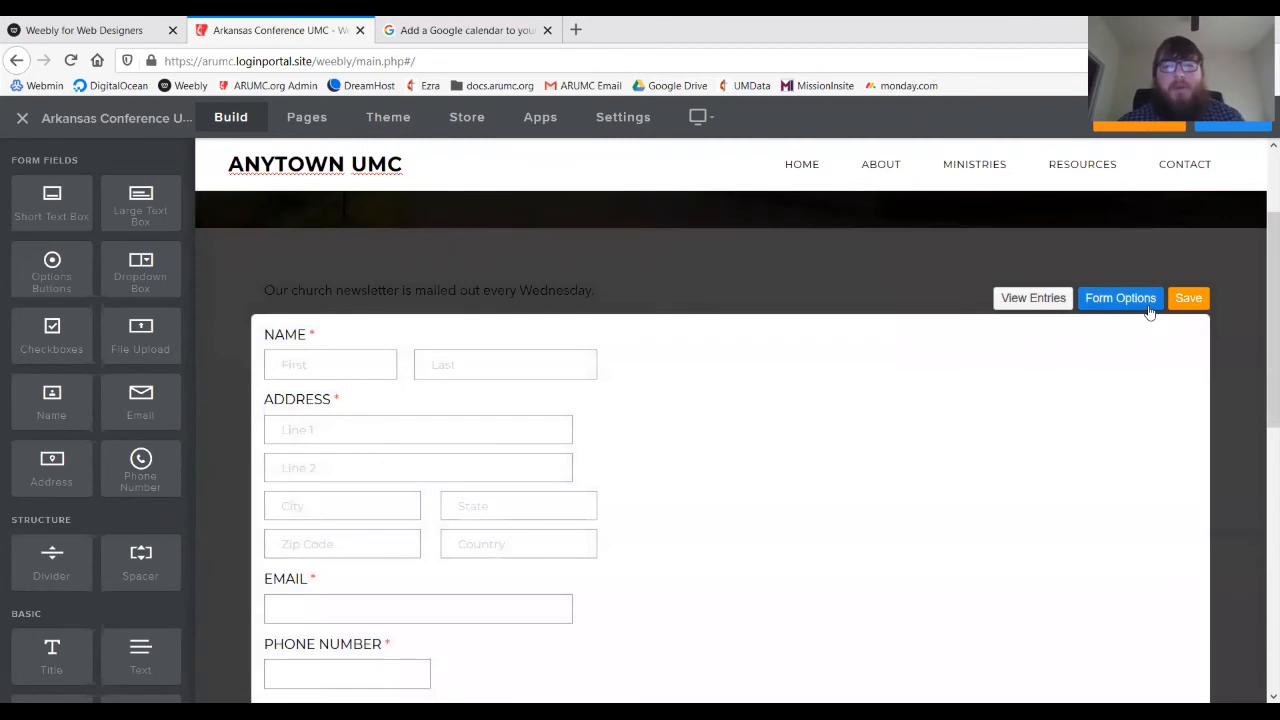
pyautogui.click(1149, 312)
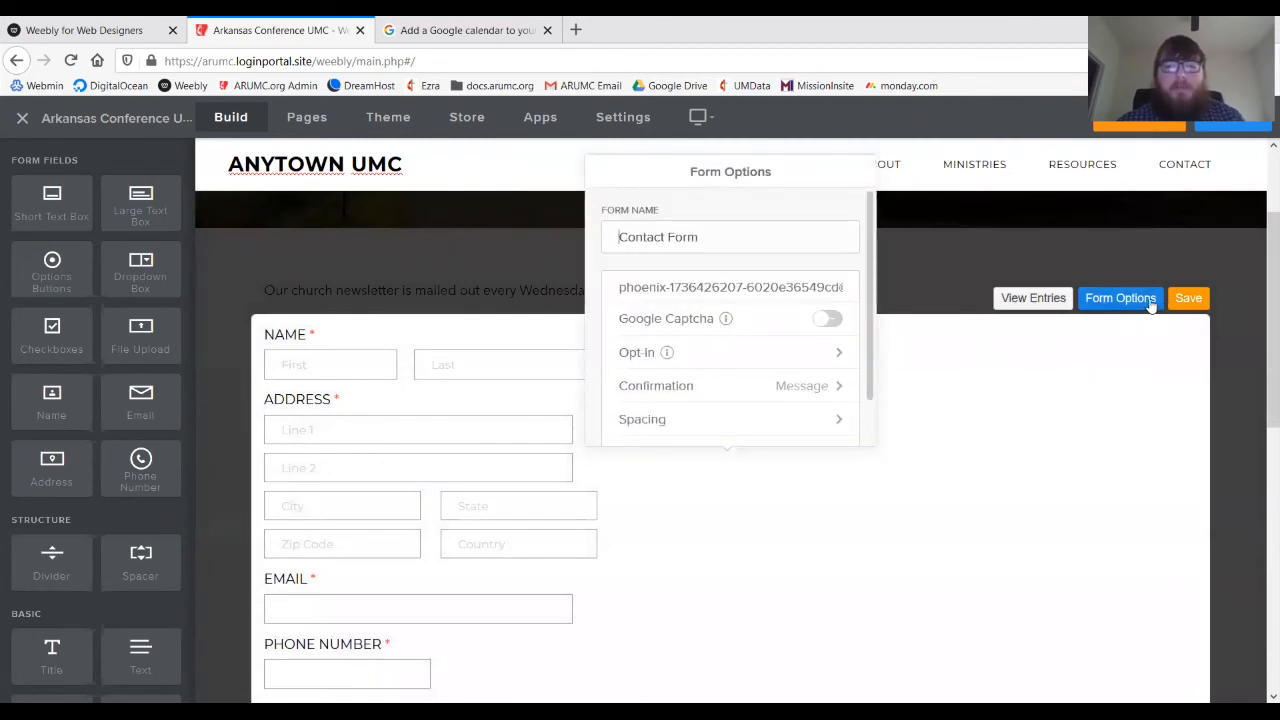
pyautogui.click(788, 290)
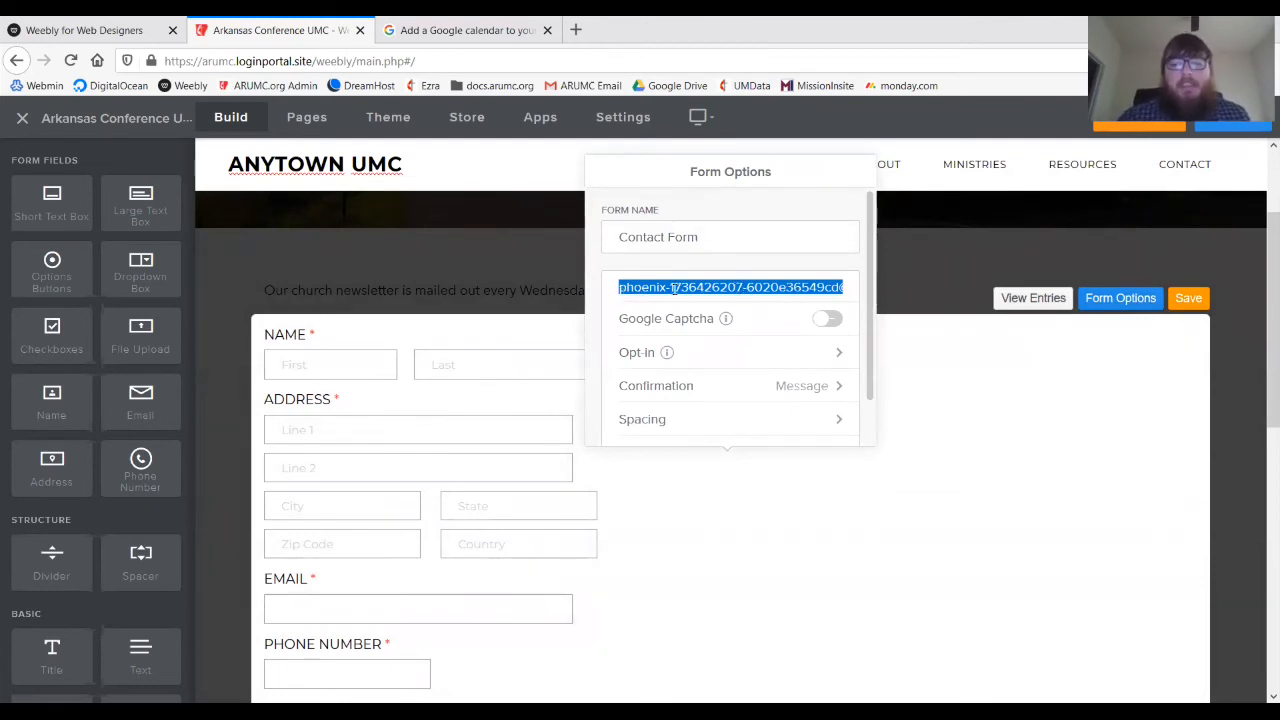
# - Set 'Email to' to the church's email address and rename the form 'Newsletter Signup Form'
pyautogui.press('BackSpace')
pyautogui.write('an')
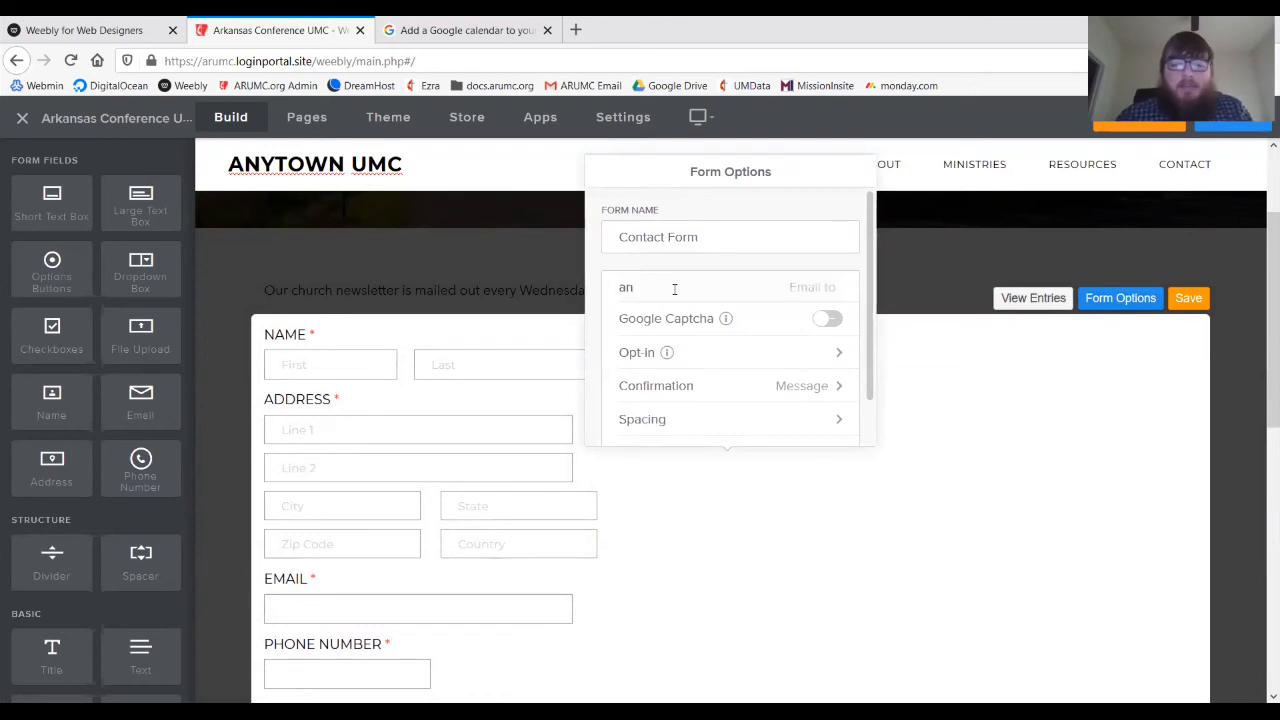
pyautogui.write('ytownu')
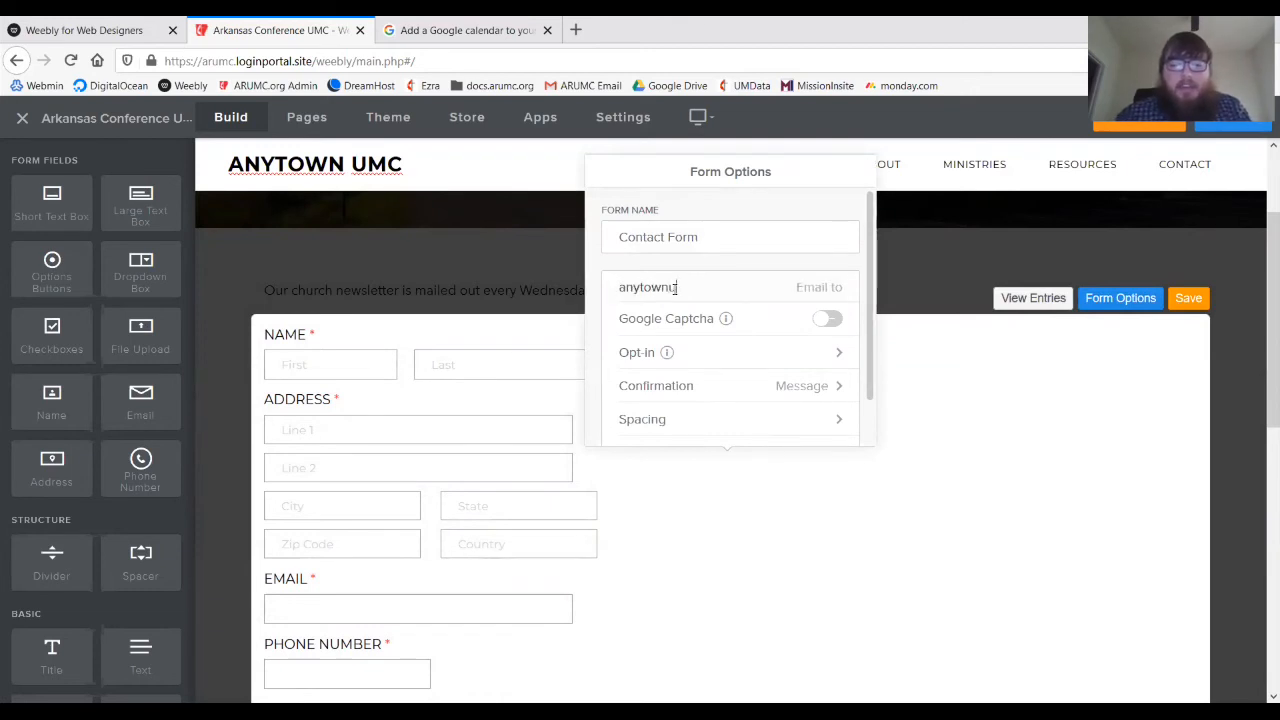
pyautogui.write('mc@fake.e')
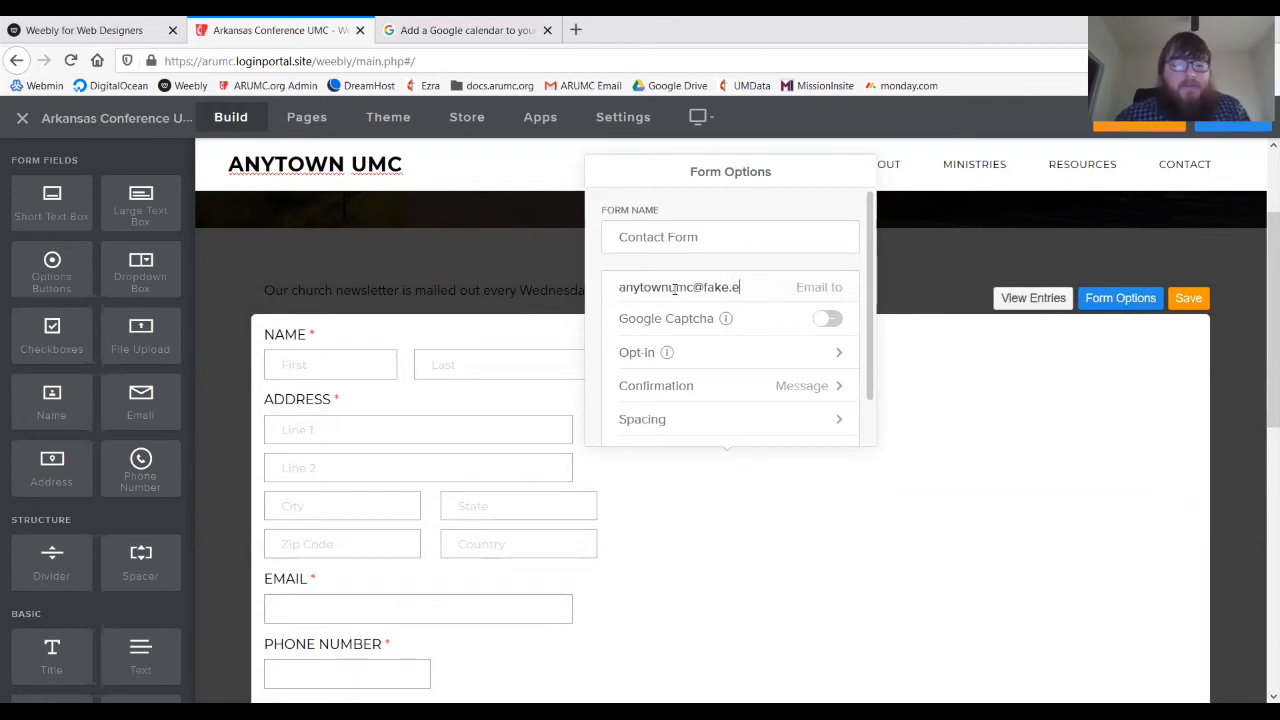
pyautogui.write('mail')
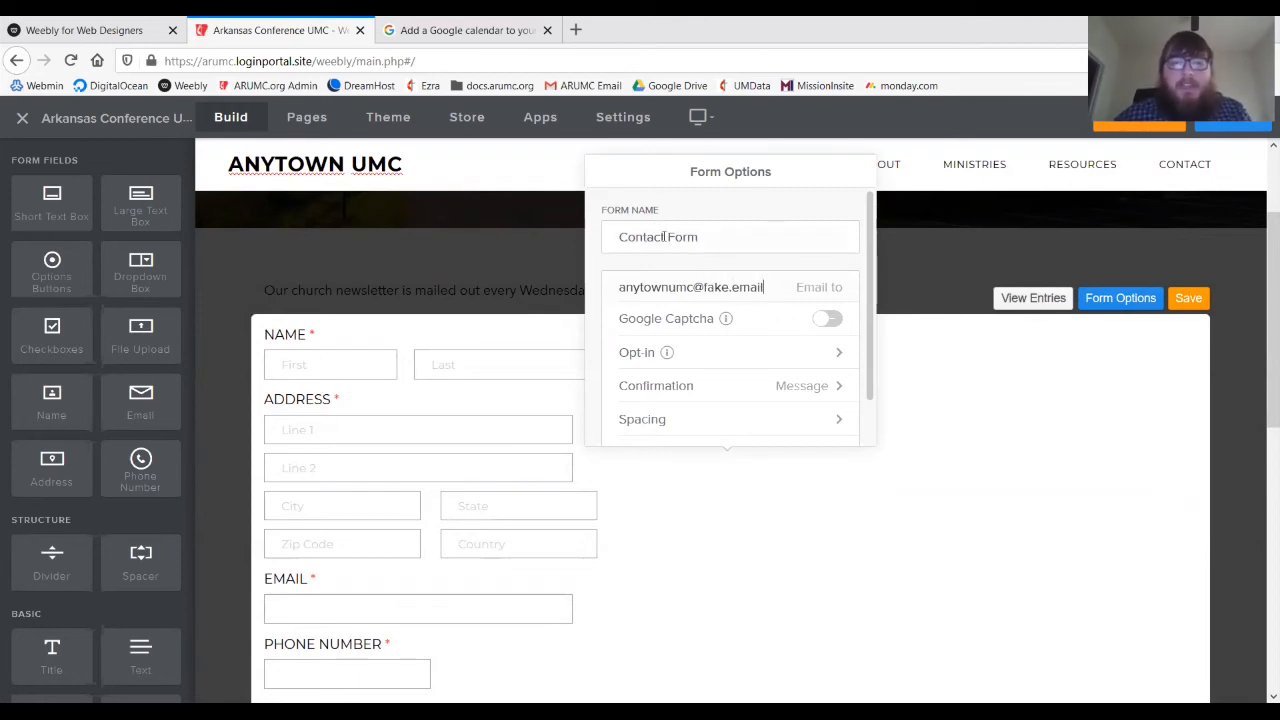
pyautogui.doubleClick(664, 237)
pyautogui.write('Newsletter')
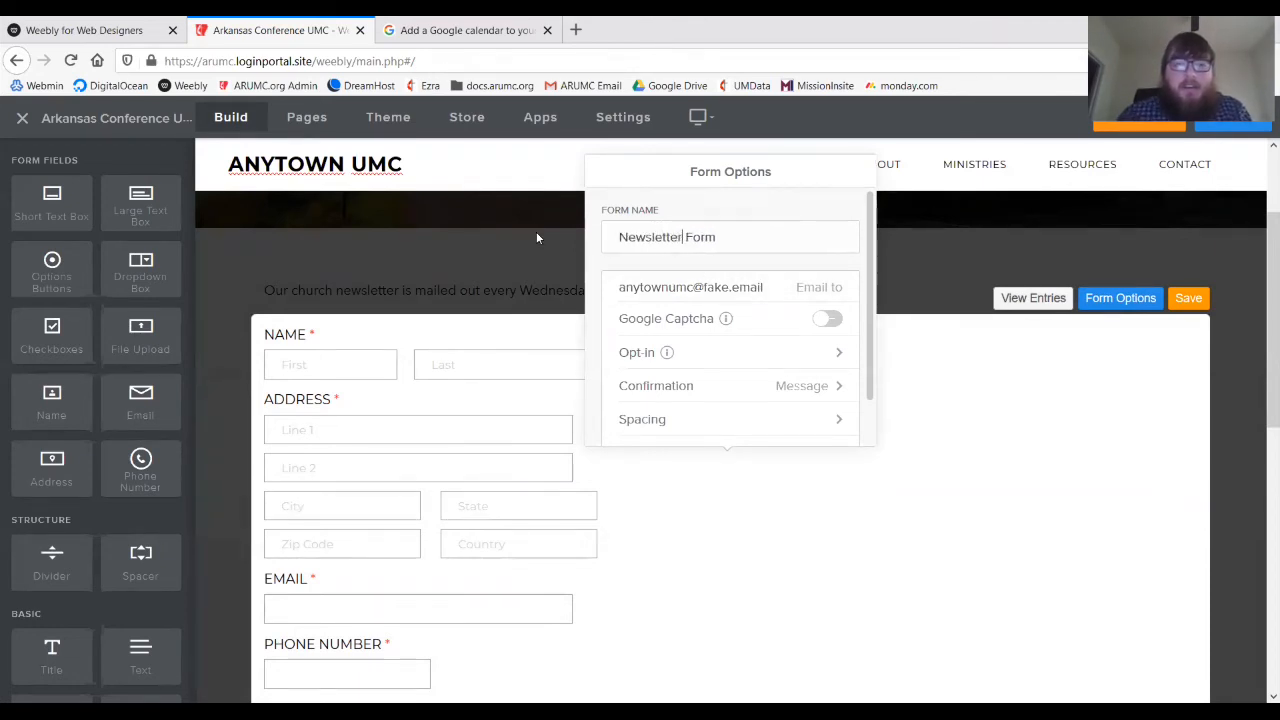
pyautogui.write(' Signup')
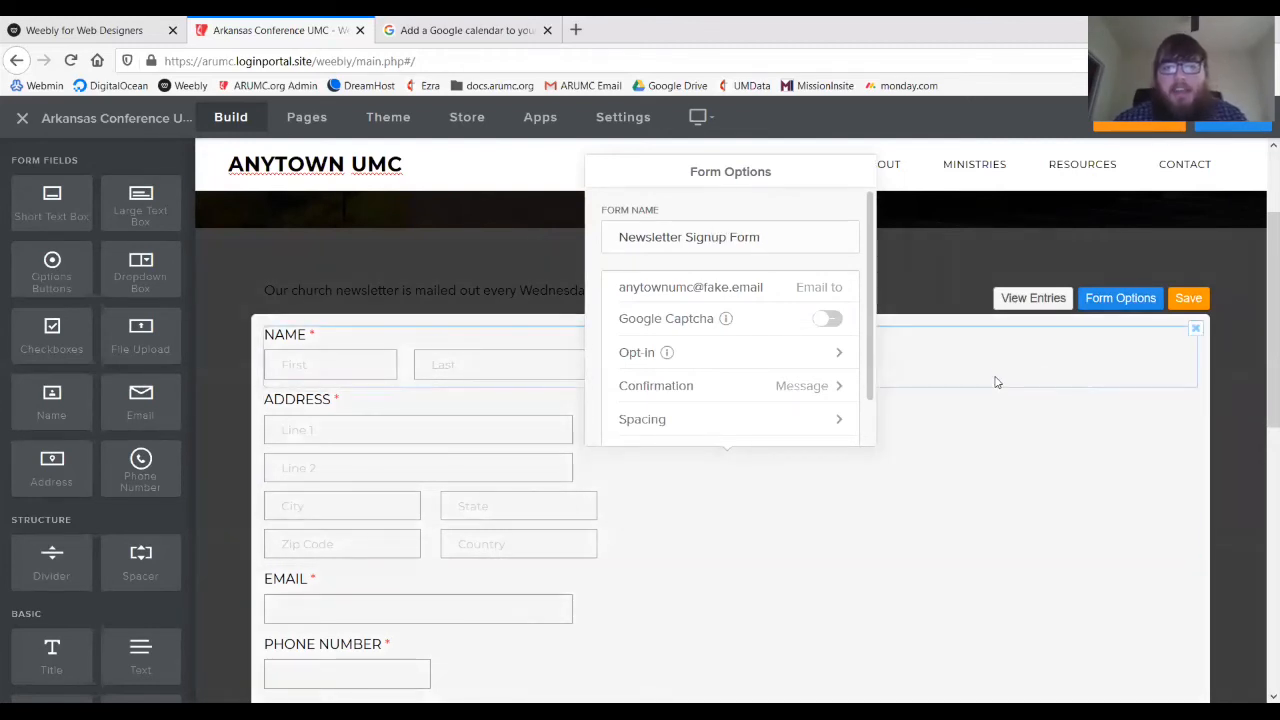
pyautogui.click(1076, 349)
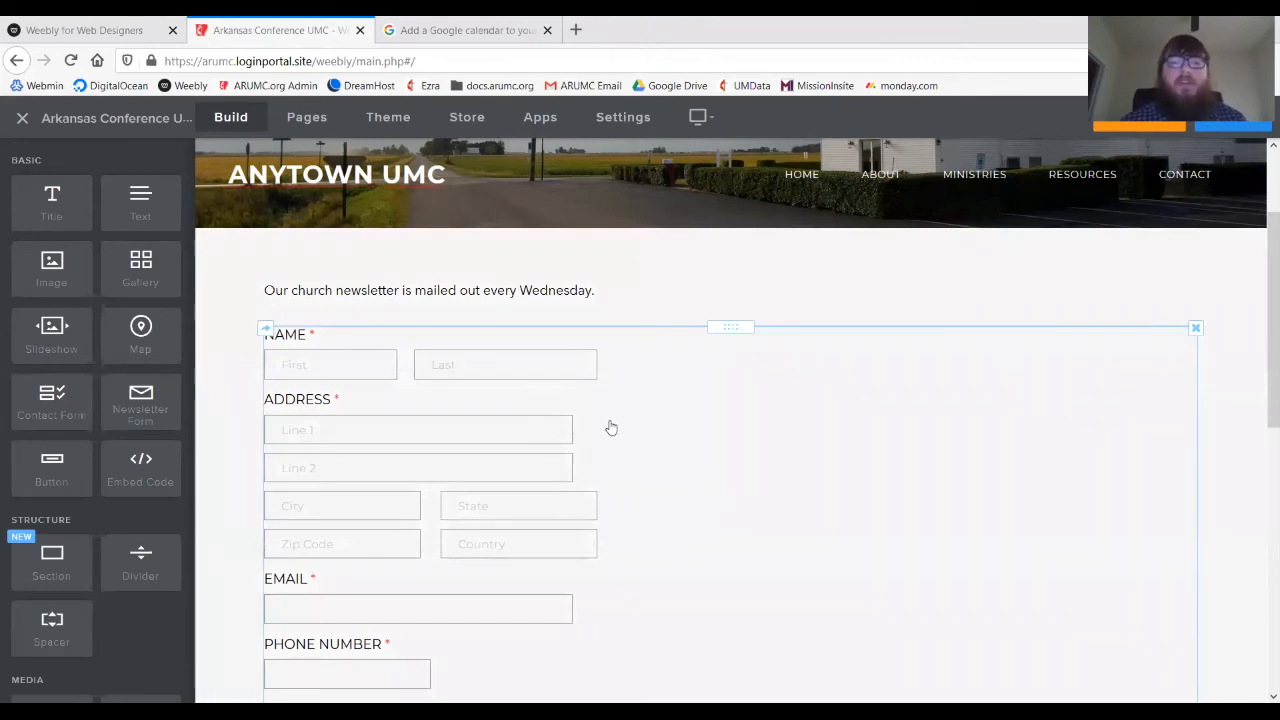
# - Open the GIVING page from the RESOURCES navigation dropdown
pyautogui.scroll(2, 680, 470)
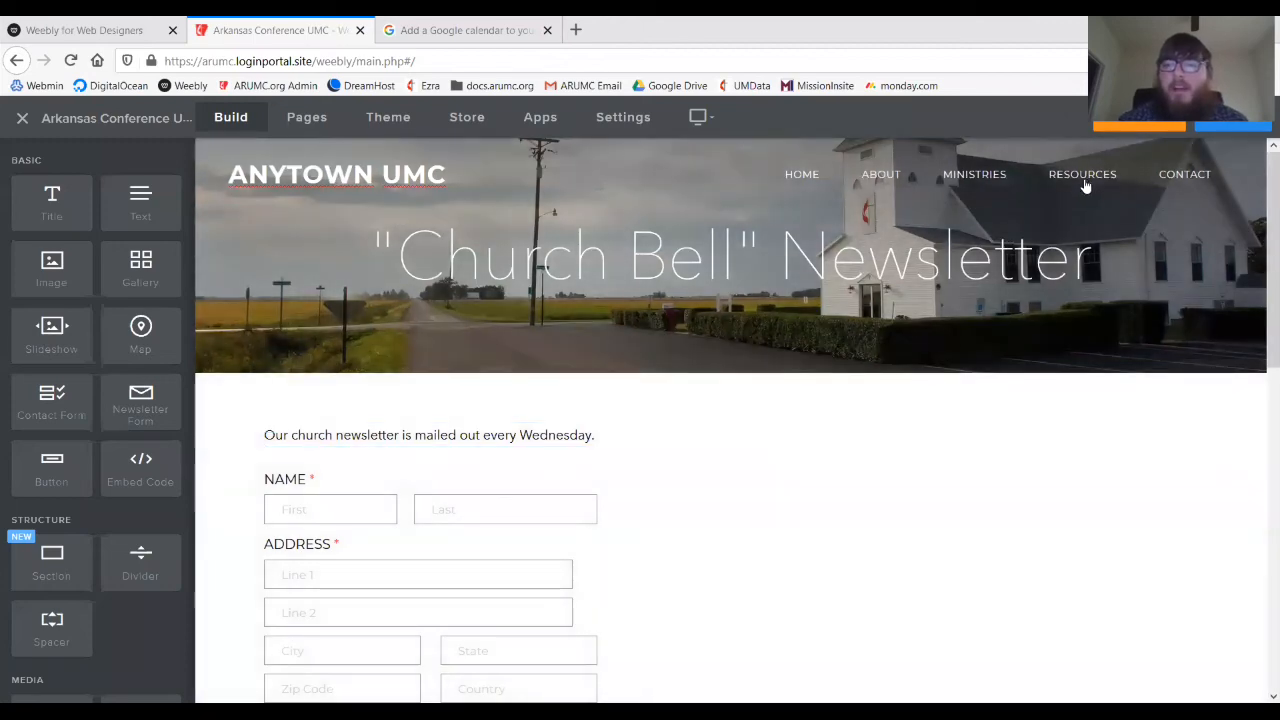
pyautogui.moveTo(1082, 178)
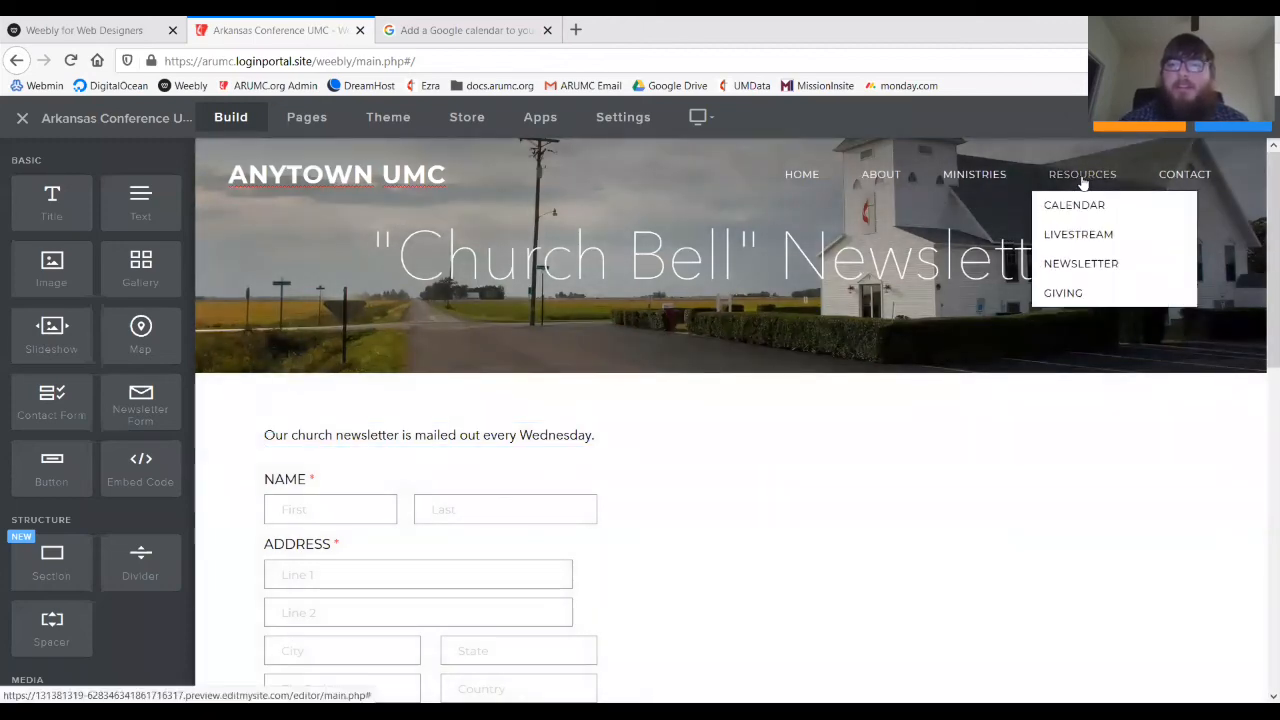
pyautogui.click(1066, 293)
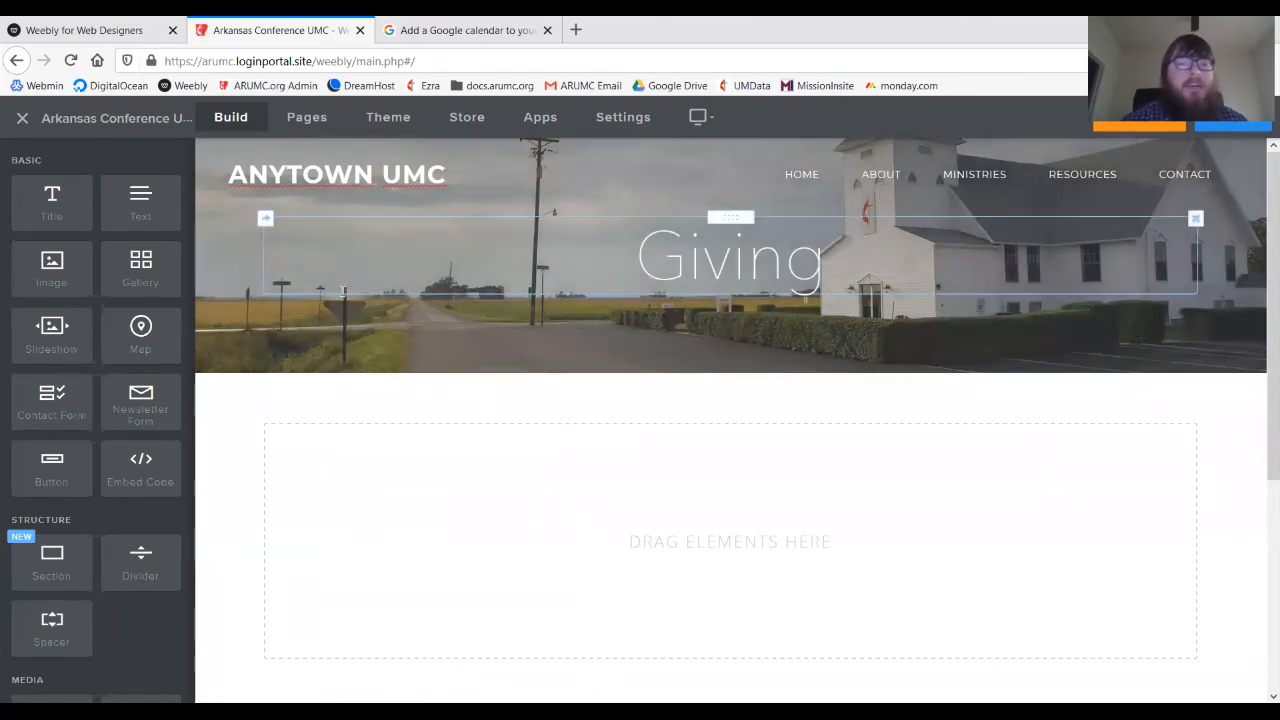
# - Add a Text block to the empty Giving page content area
pyautogui.moveTo(355, 196)
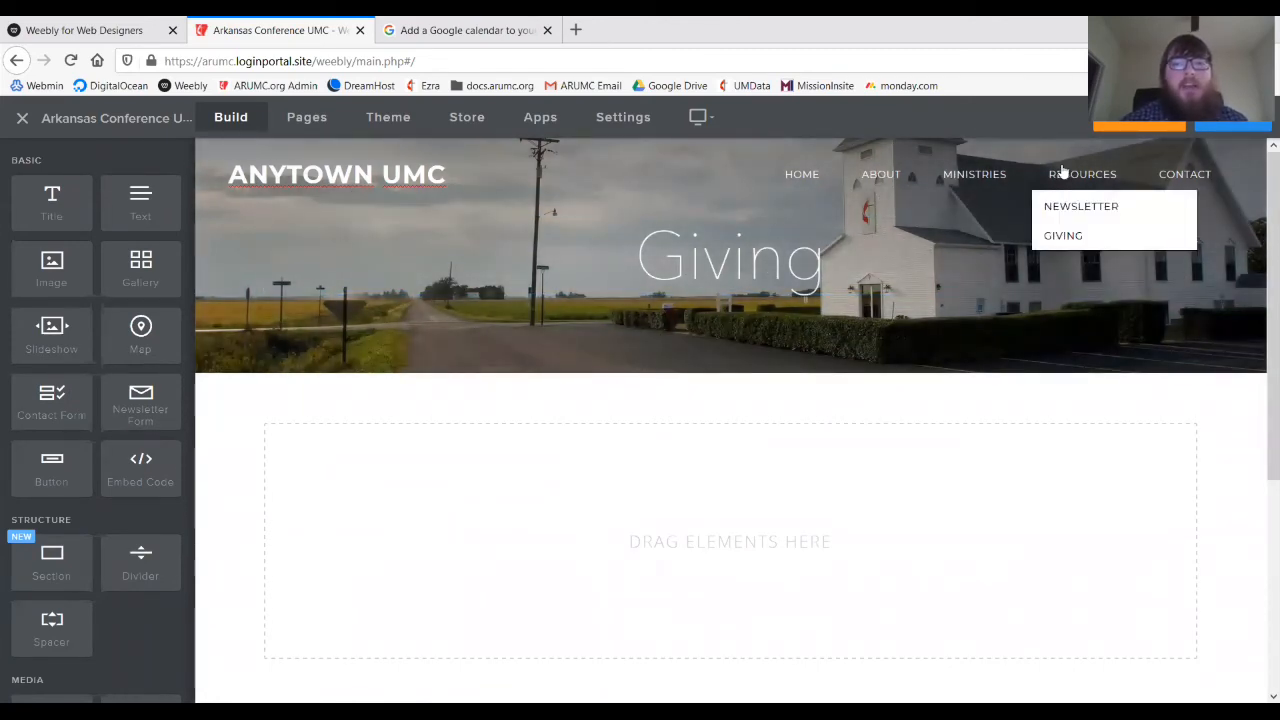
pyautogui.moveTo(140, 200); pyautogui.dragTo(455, 458)
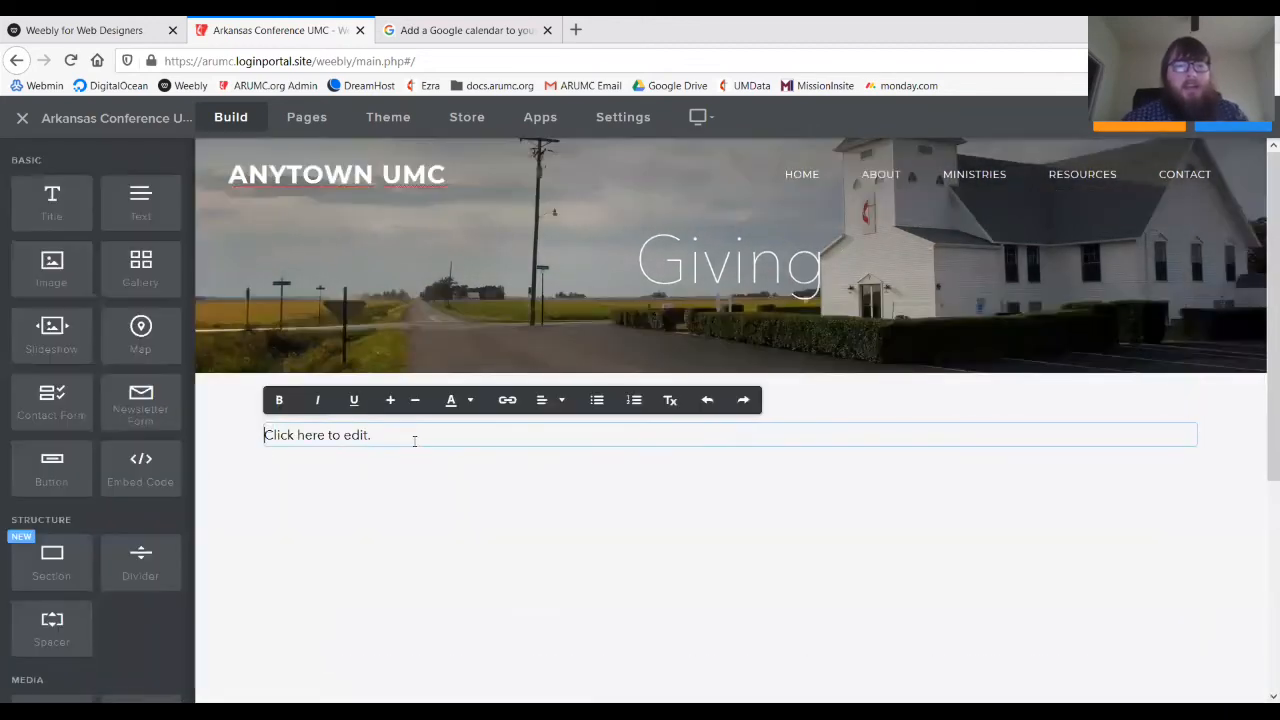
pyautogui.click(414, 440)
# - Type the giving paragraph: mail a check, text "anytown start" to 55555, or give online
pyautogui.write('These ar')
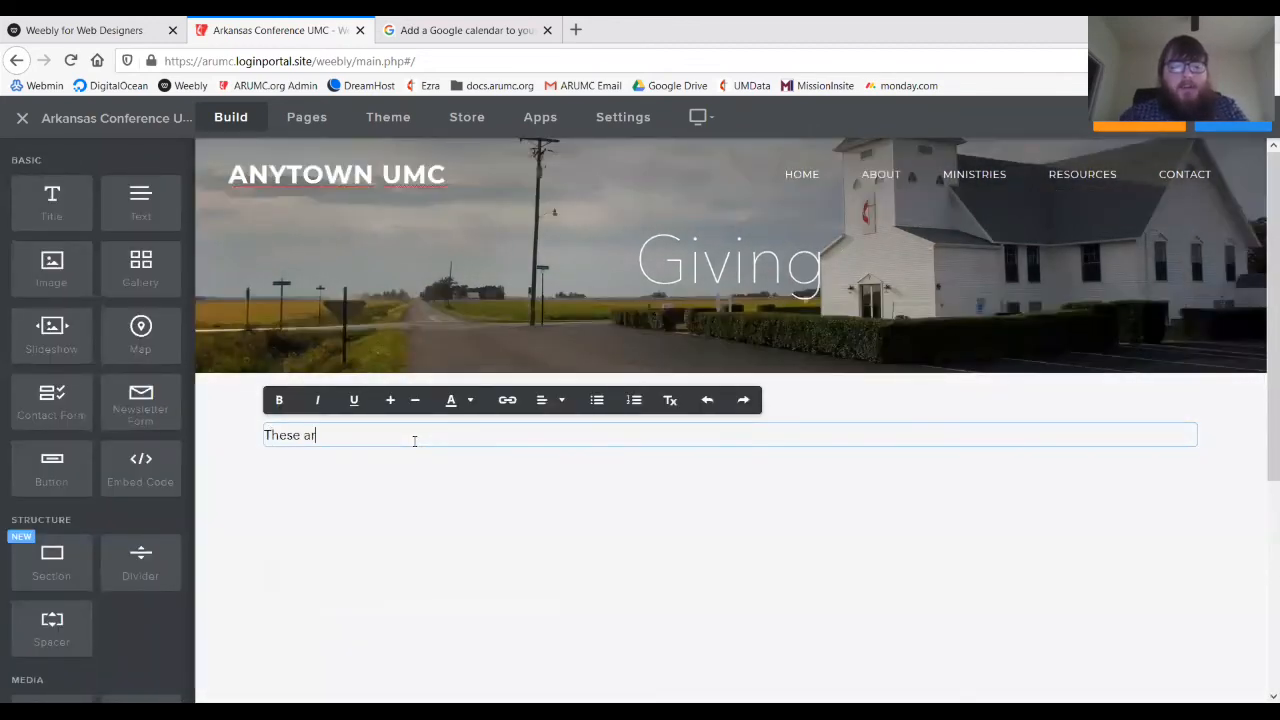
pyautogui.write('e the ways you')
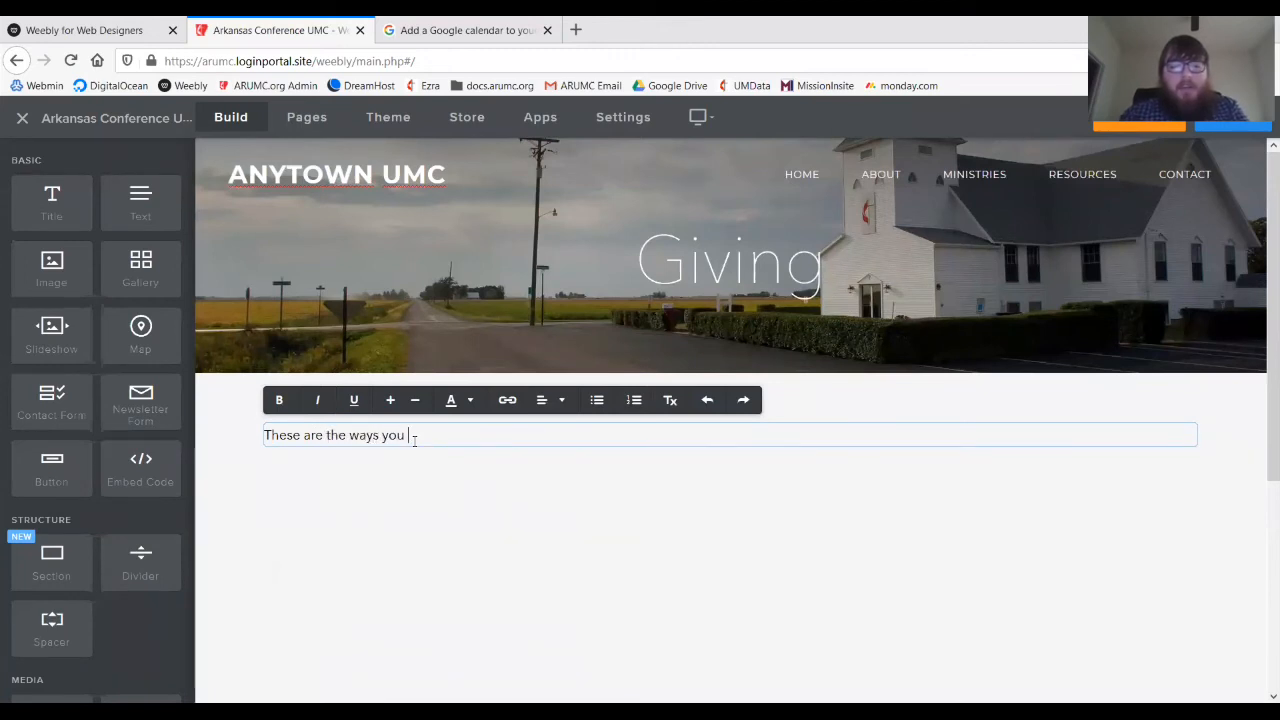
pyautogui.write(' can give. Y')
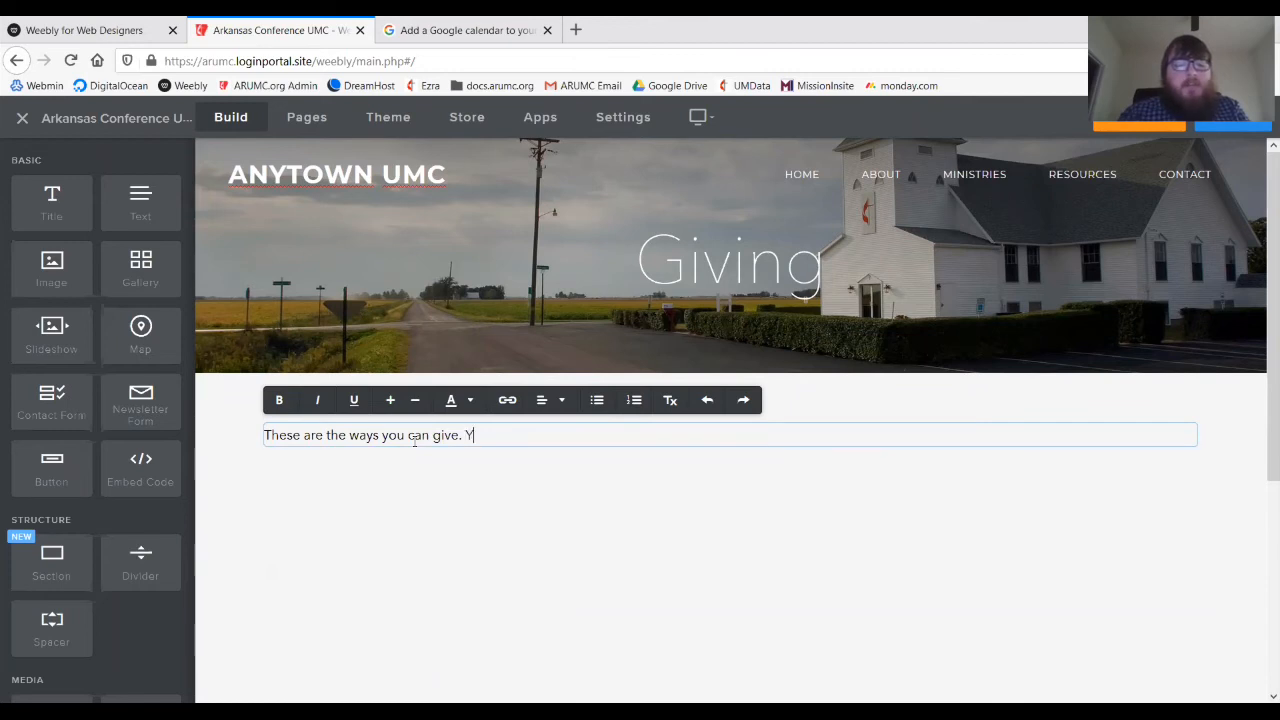
pyautogui.write('ou can m')
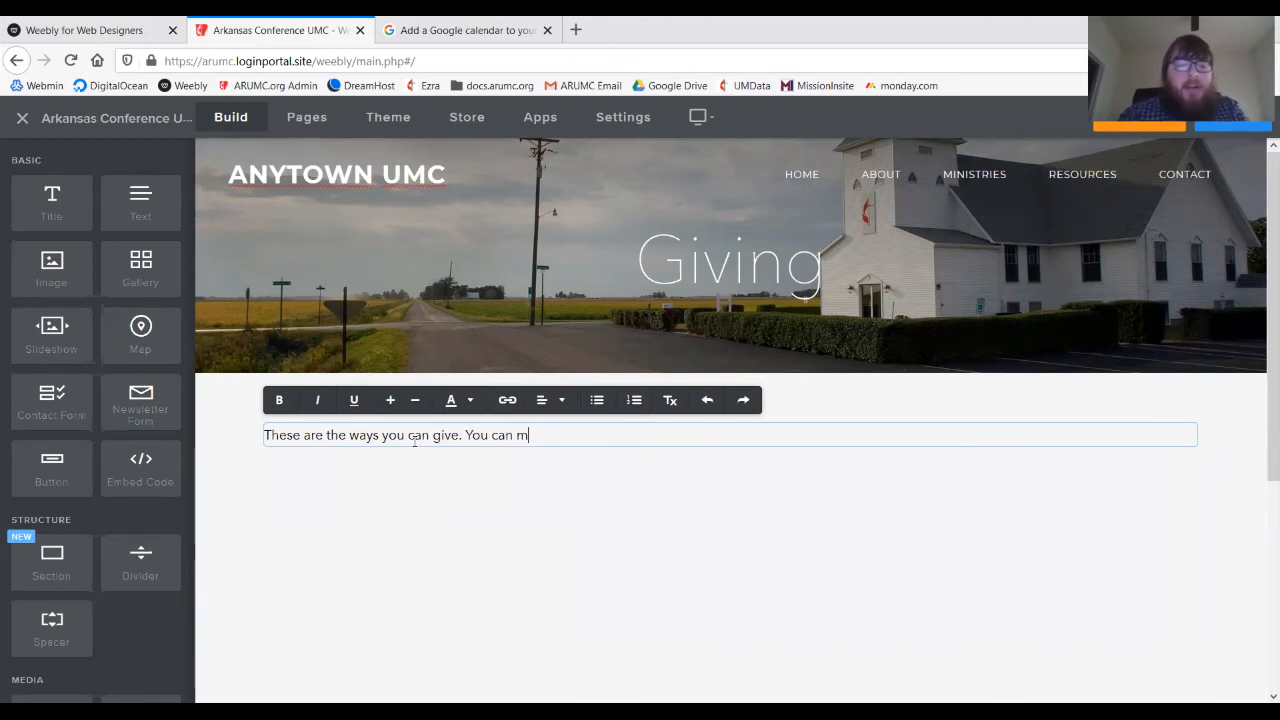
pyautogui.write('ail a check to ___,')
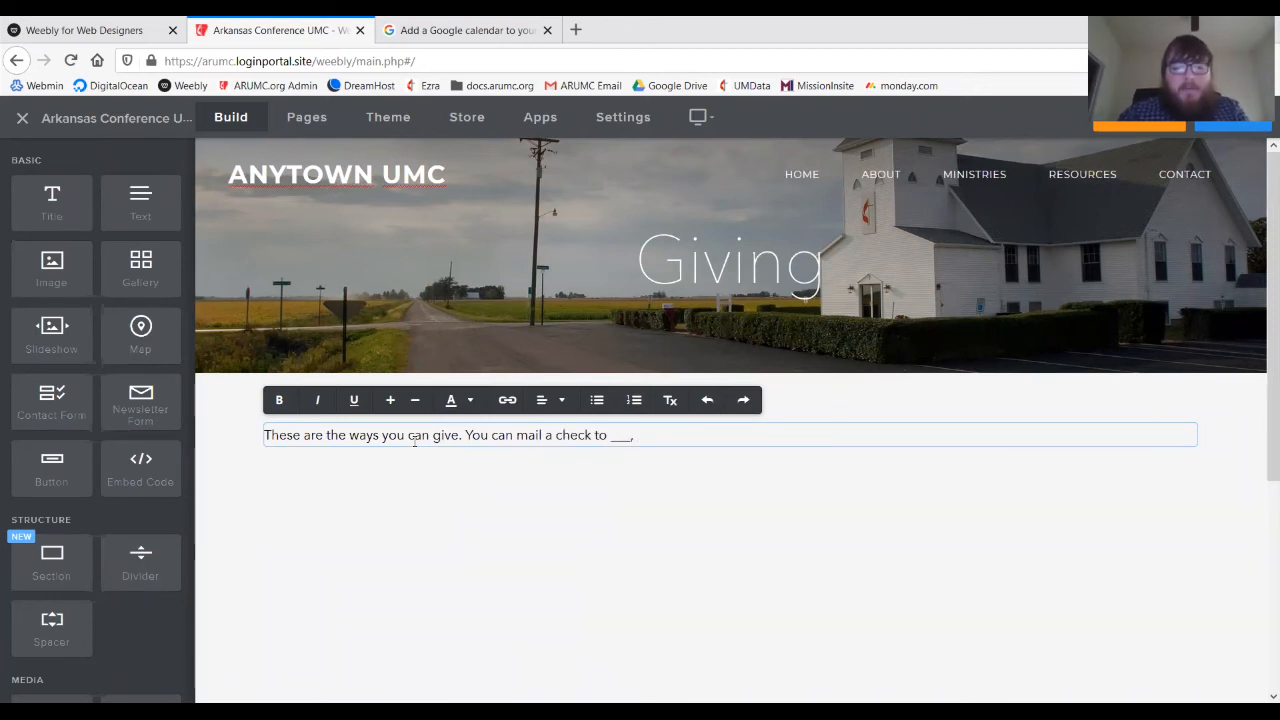
pyautogui.press('BackSpace')
pyautogui.press('BackSpace')
pyautogui.write('We also ')
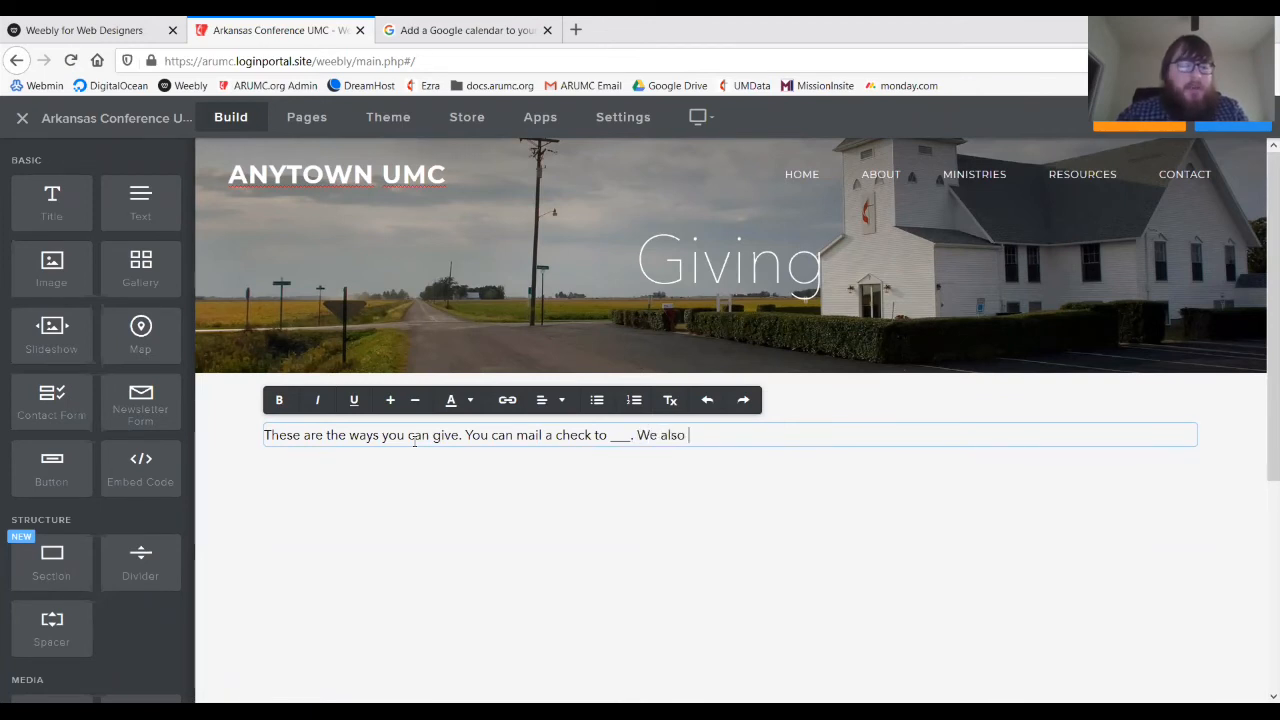
pyautogui.write('do text ')
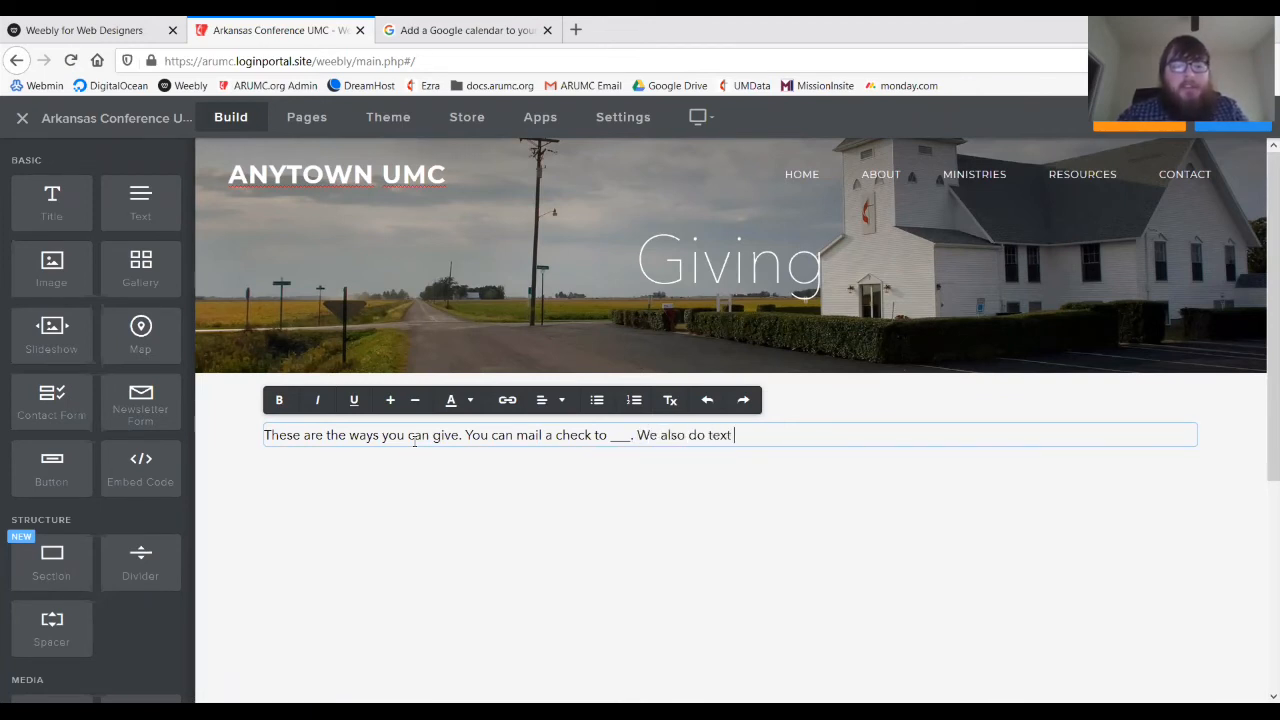
pyautogui.write('to give -')
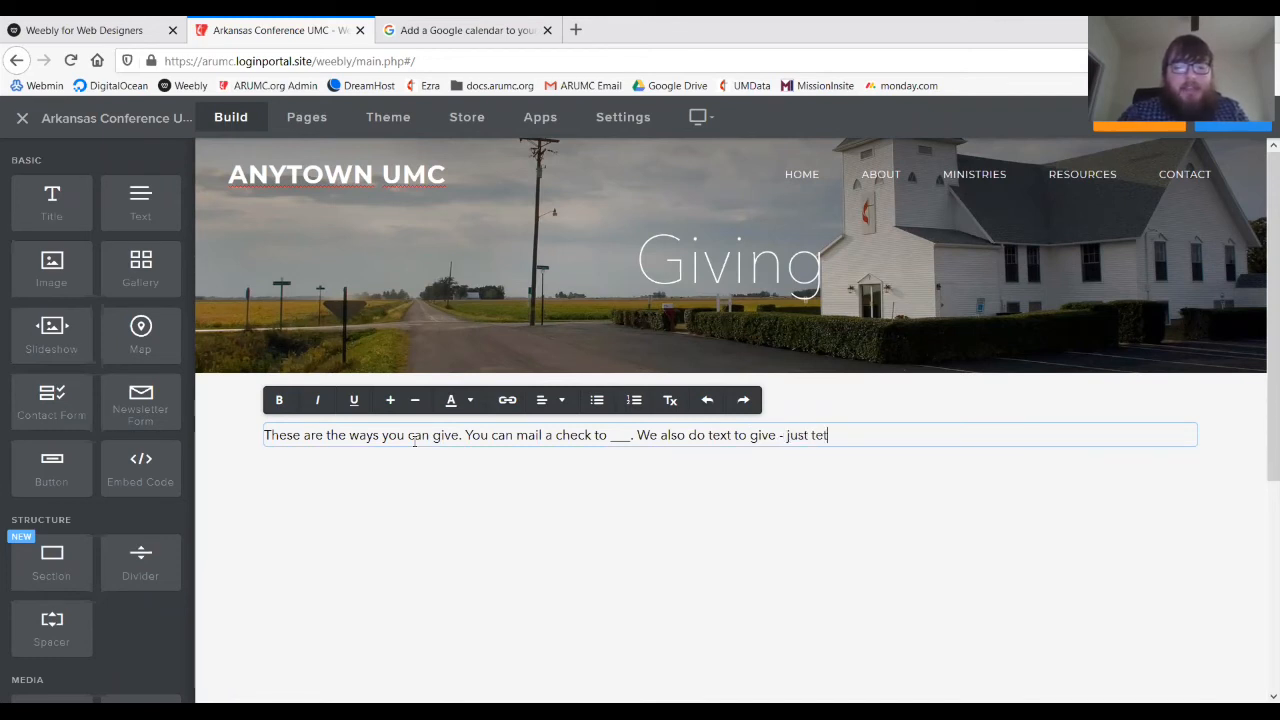
pyautogui.write('just text')
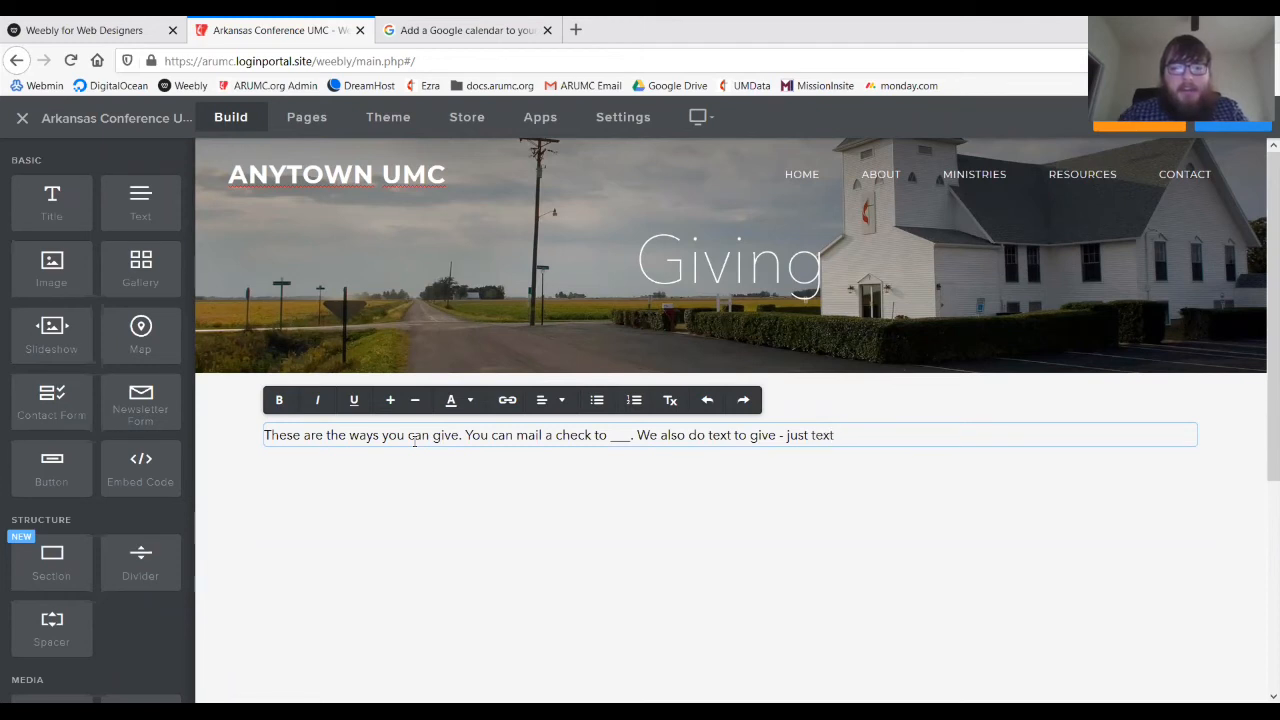
pyautogui.write(' "anytown ')
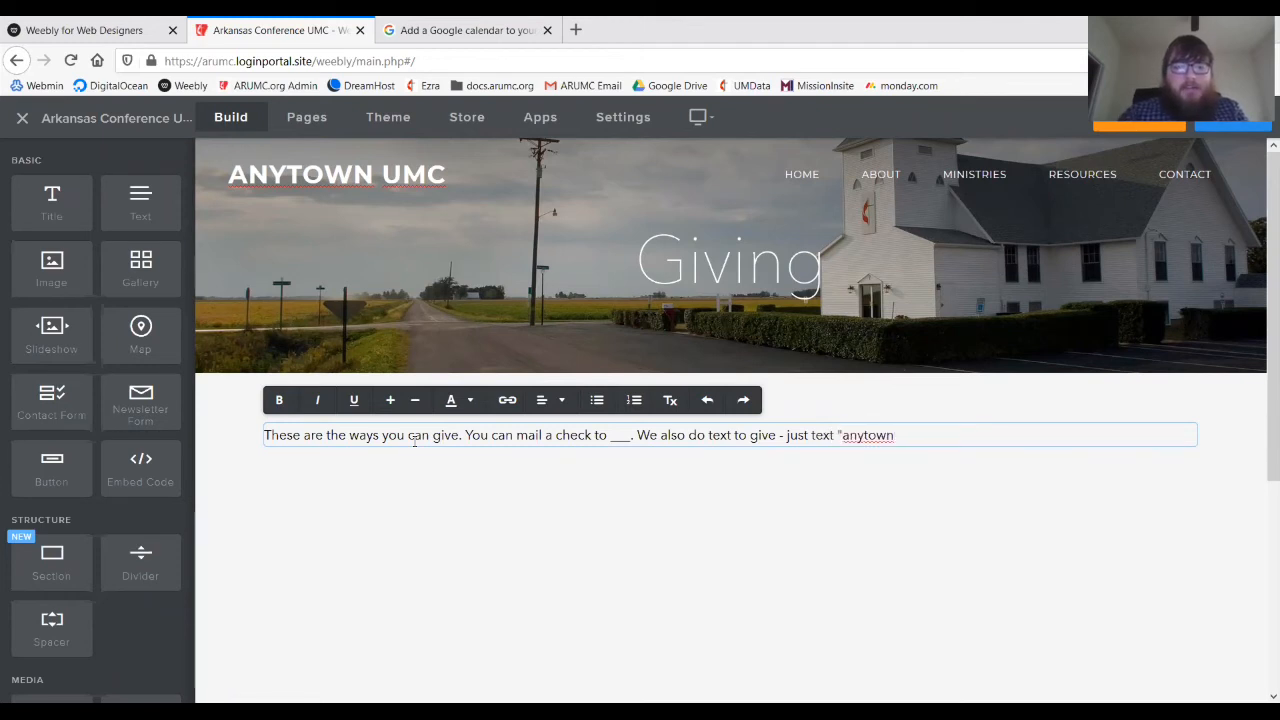
pyautogui.write('start" to 5')
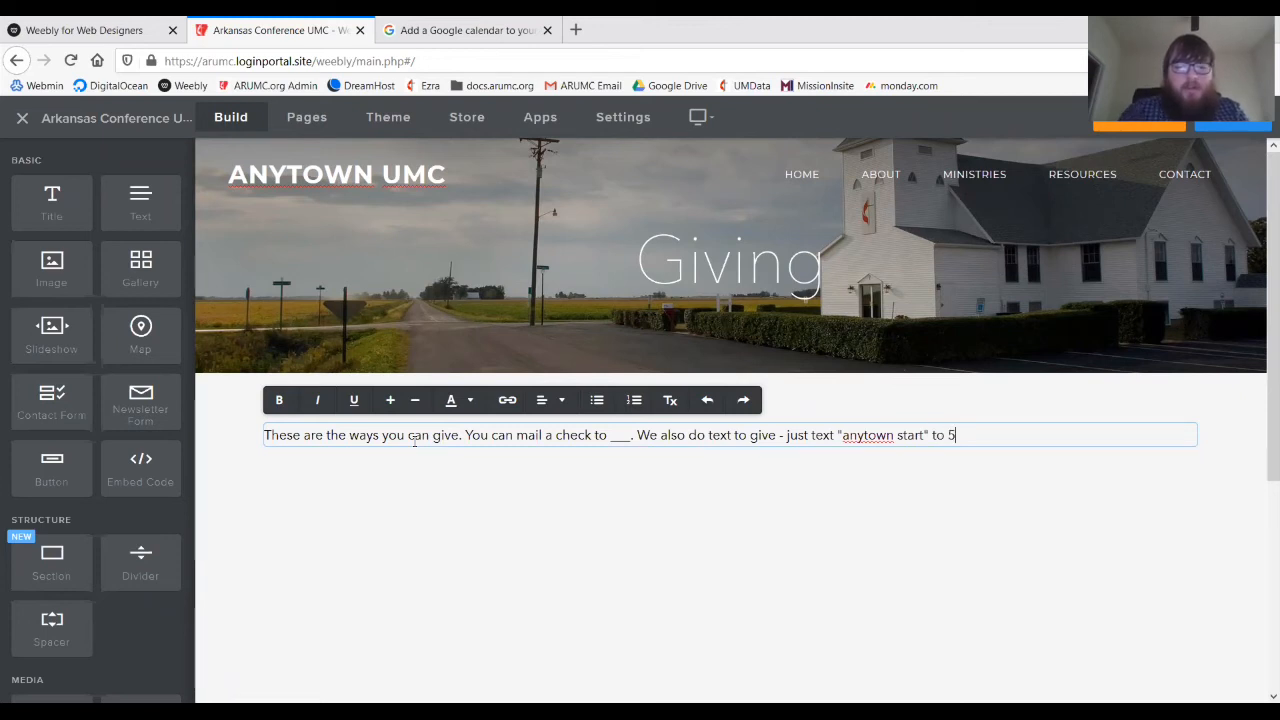
pyautogui.write('5555 to')
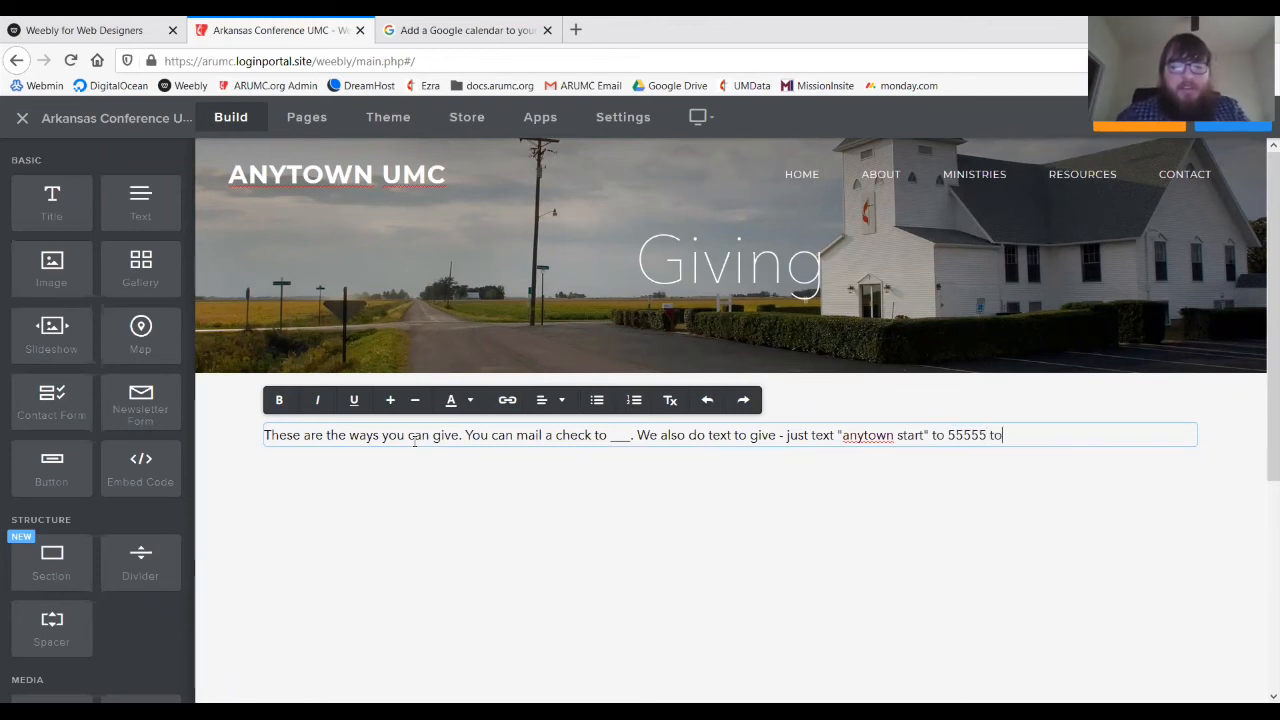
pyautogui.write(' get started.')
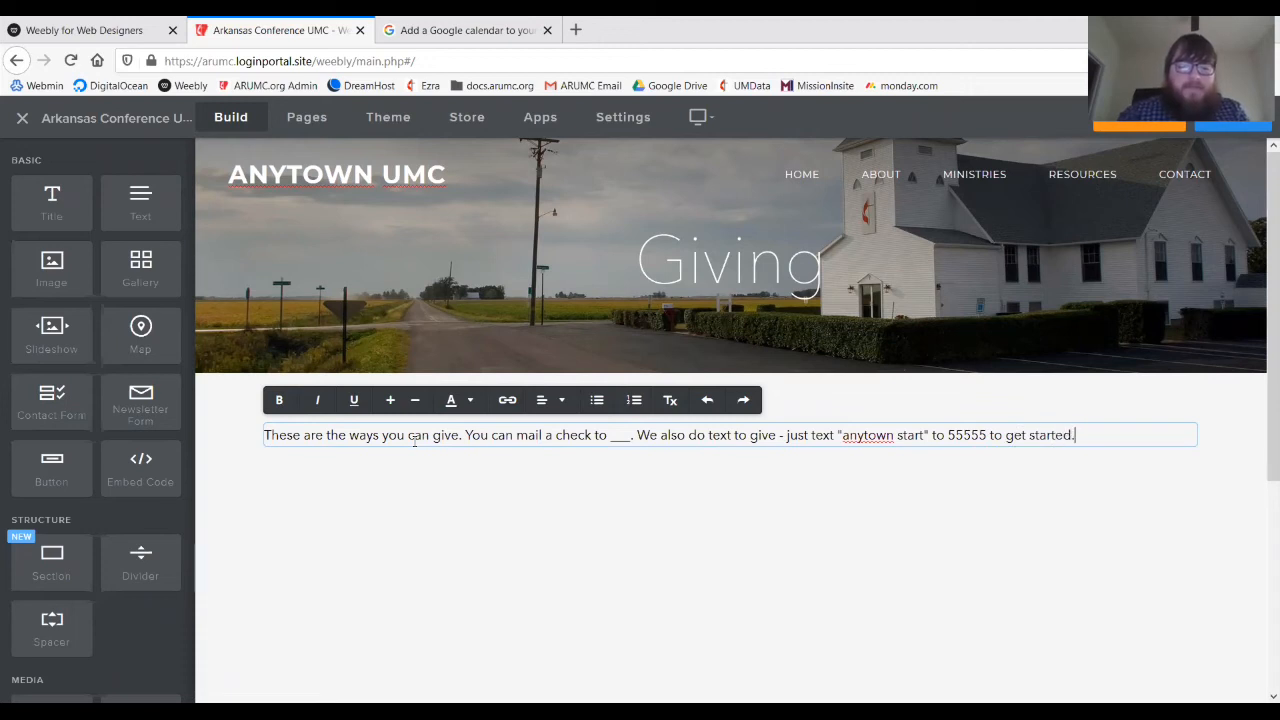
pyautogui.write(' You can')
pyautogui.press('BackSpace')
pyautogui.write('anytown start" to 55555 to get started. You can ')
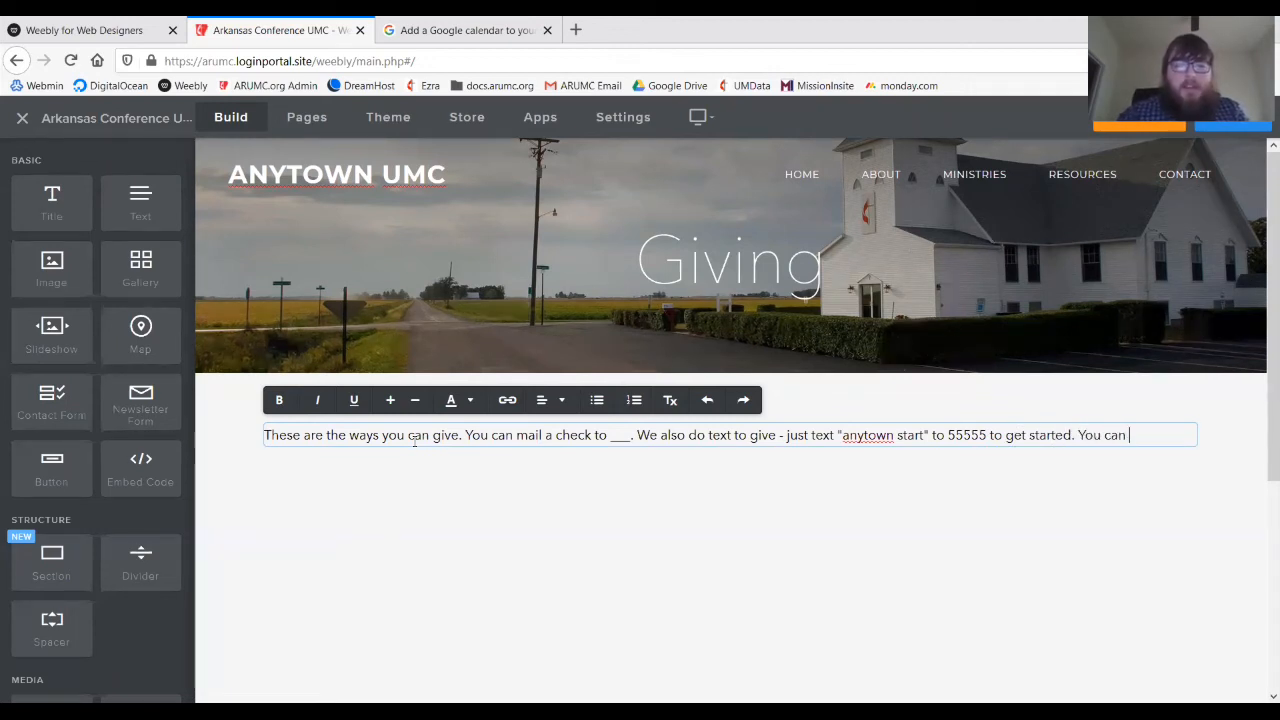
pyautogui.write('also give online by ')
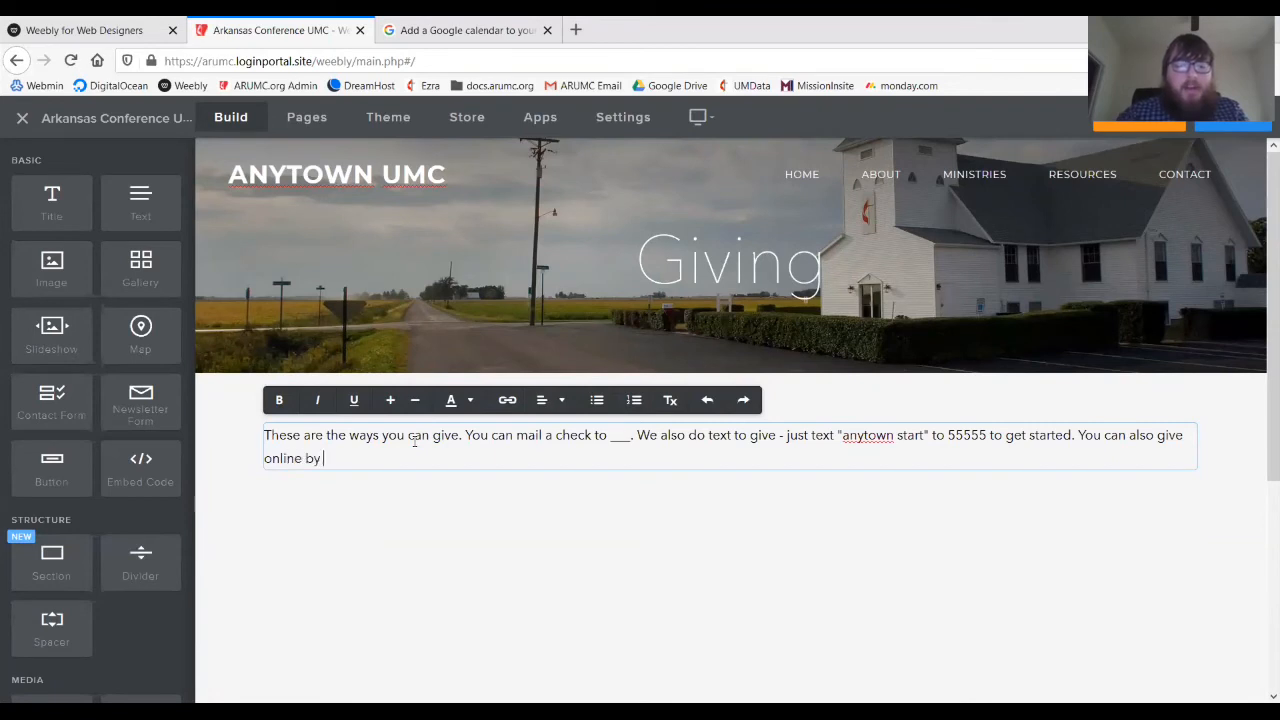
pyautogui.write('clicking the button below.')
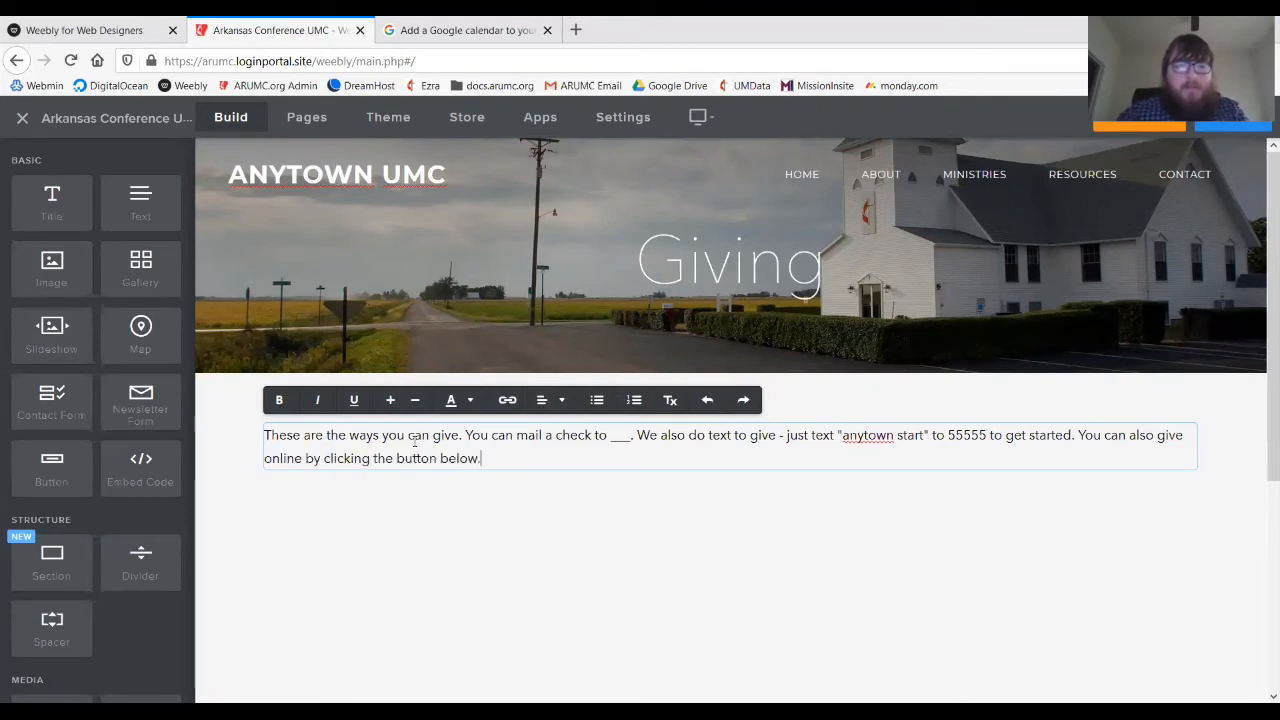
# - Add a button below the Giving paragraph and label it 'Give Online'
pyautogui.moveTo(52, 461); pyautogui.dragTo(611, 533)
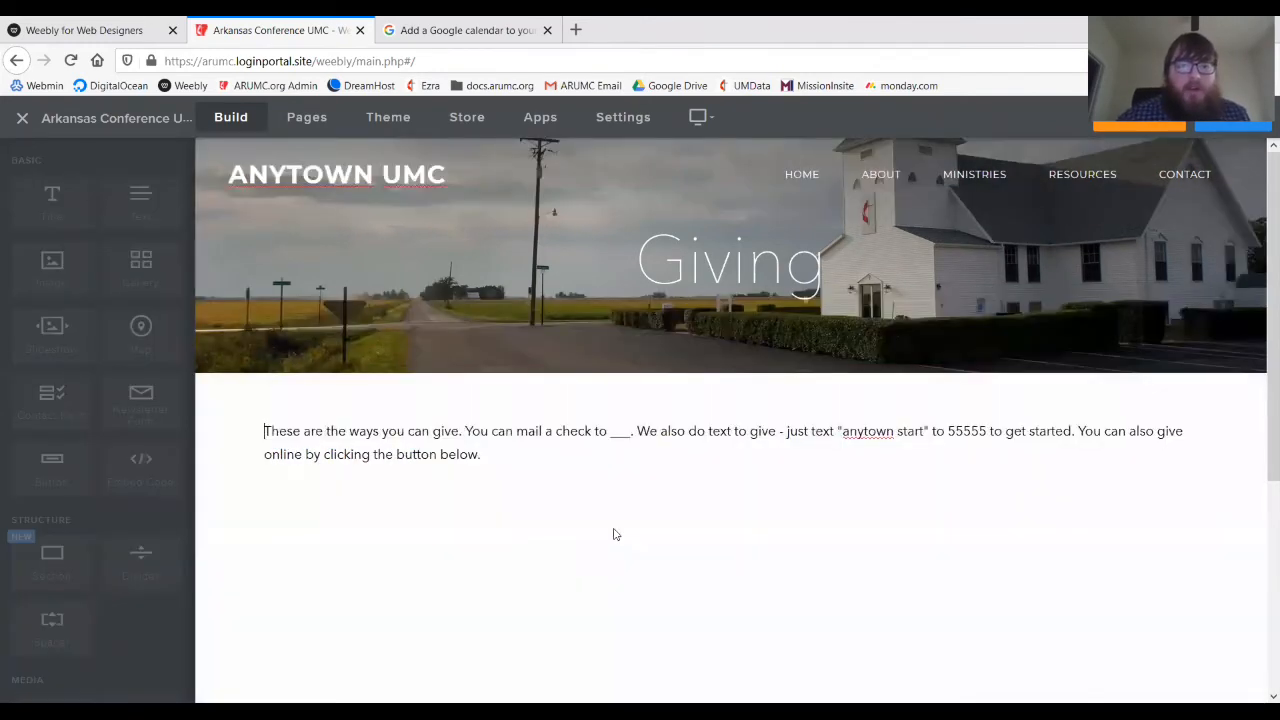
pyautogui.click(797, 509)
pyautogui.click(801, 287)
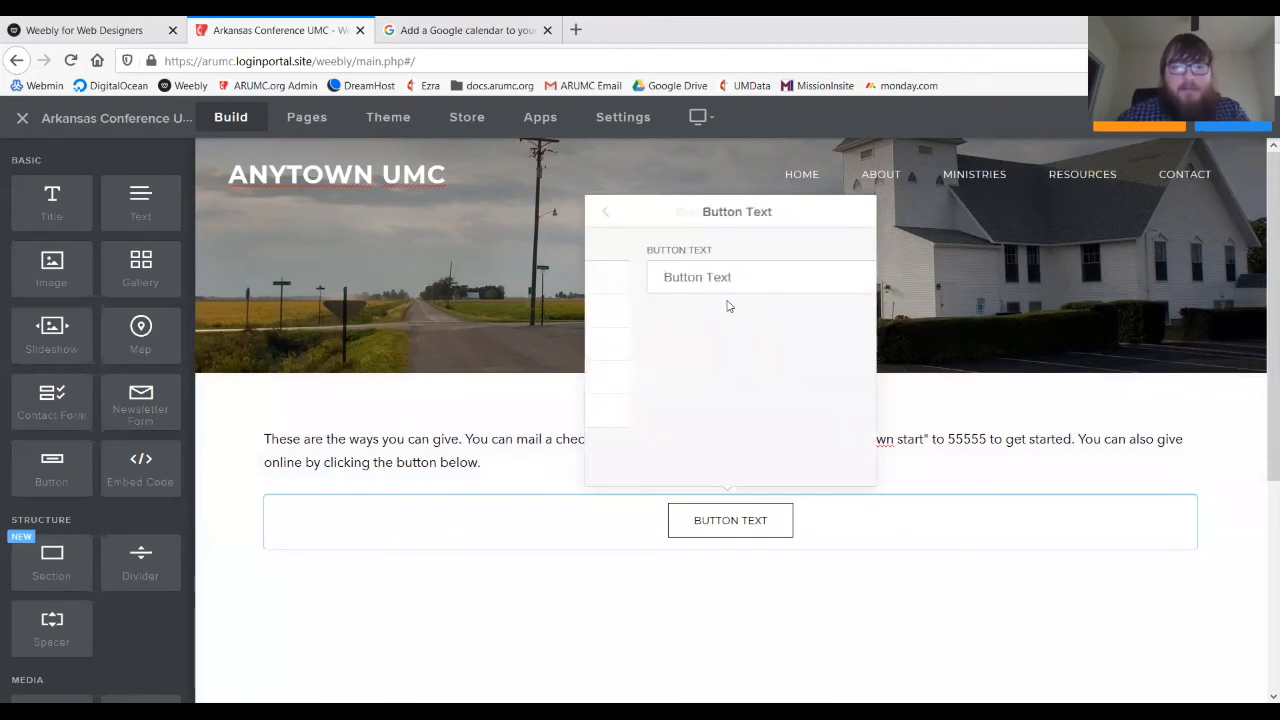
pyautogui.write('Give Online')
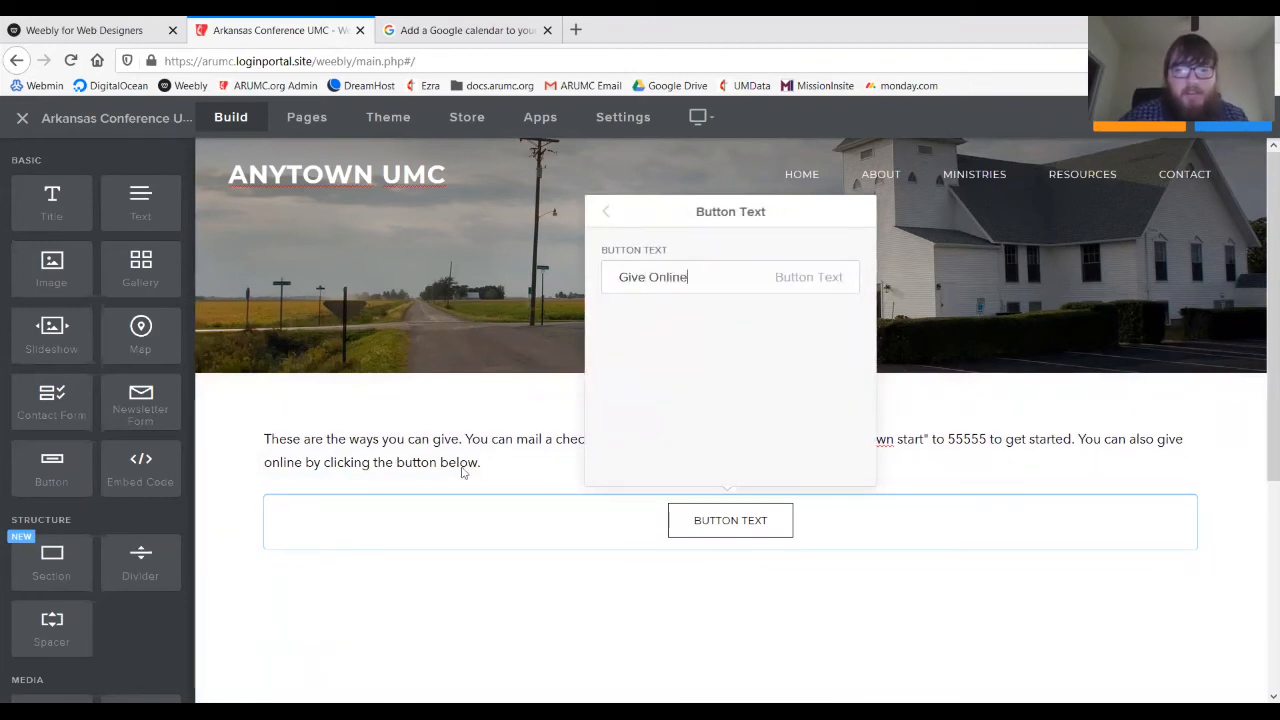
pyautogui.click(605, 211)
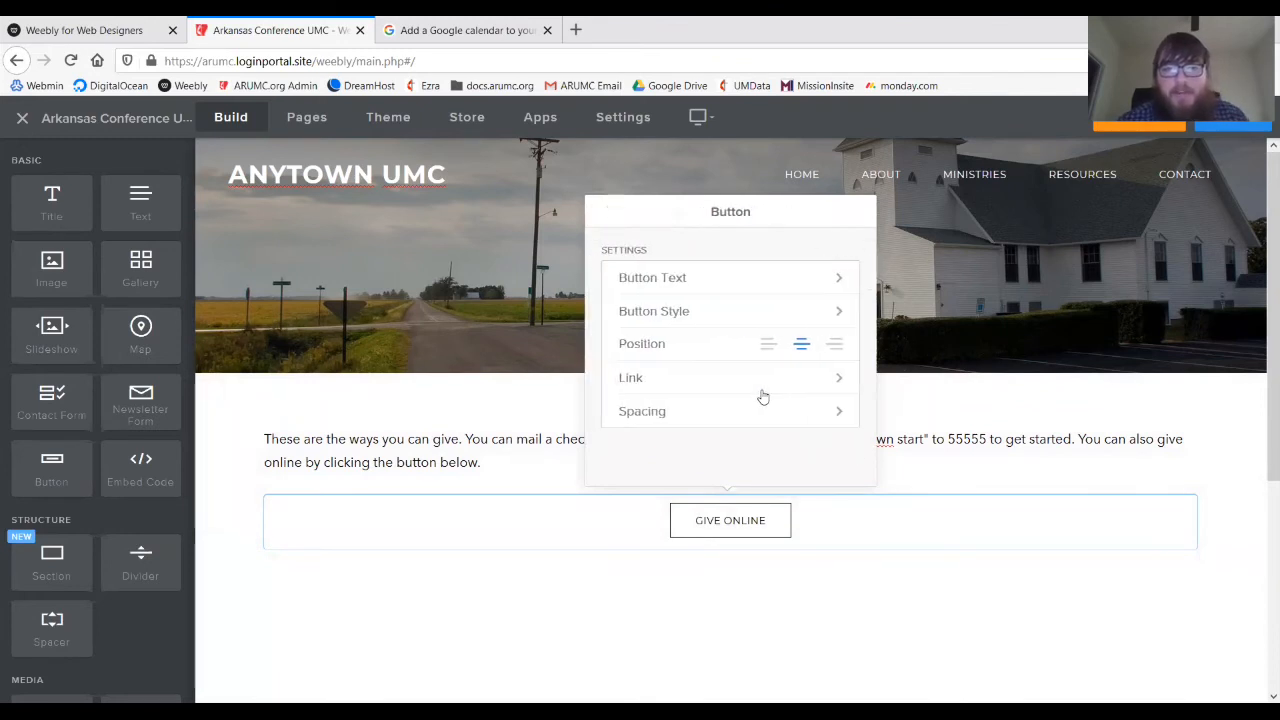
pyautogui.click(764, 378)
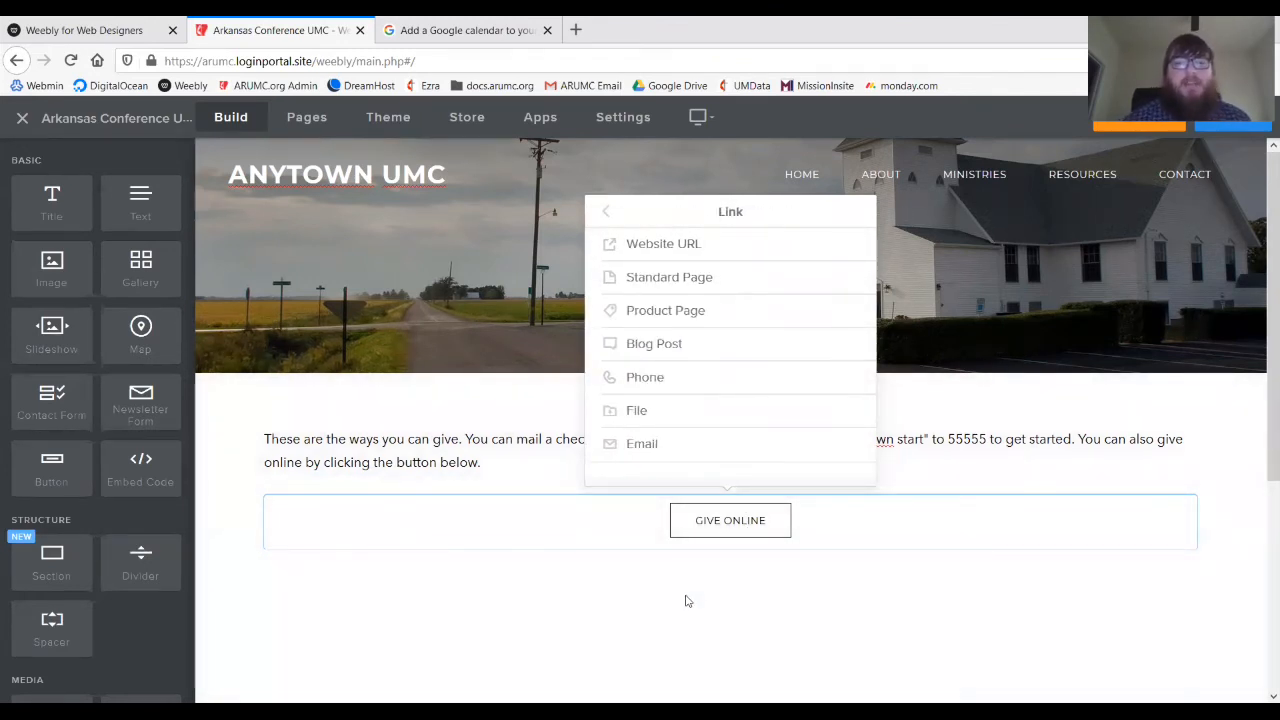
pyautogui.click(605, 211)
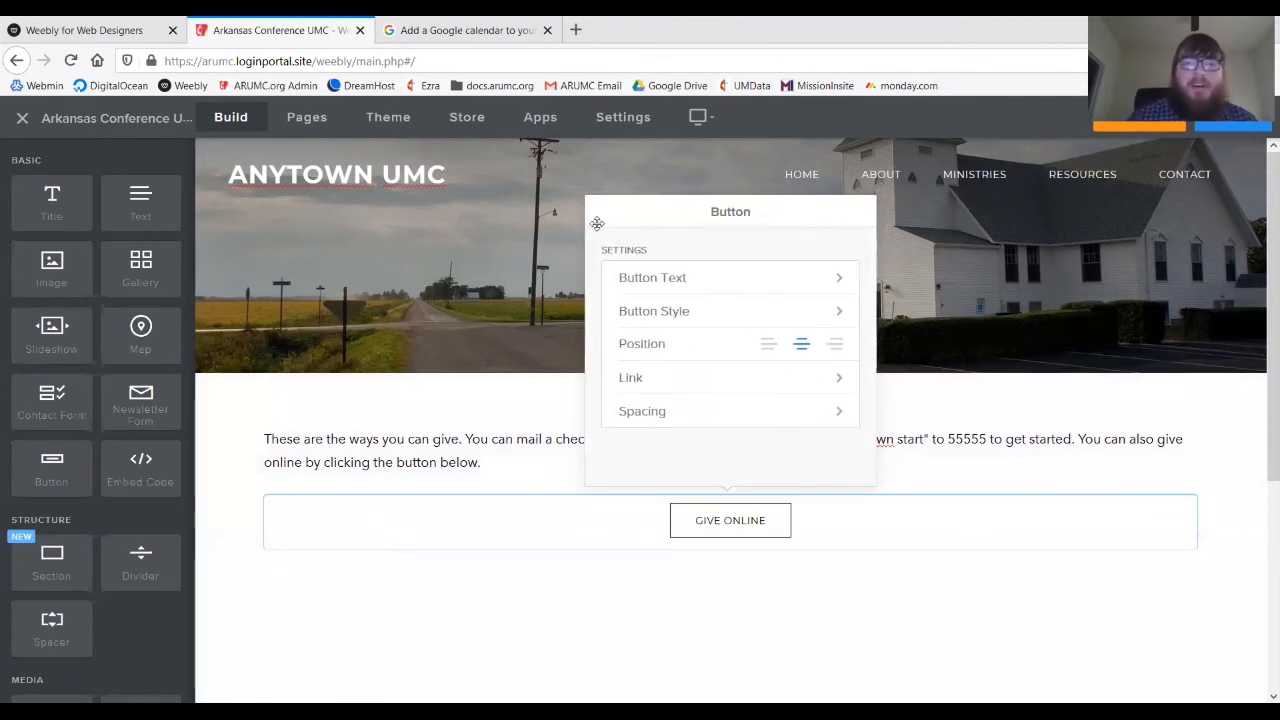
pyautogui.click(481, 299)
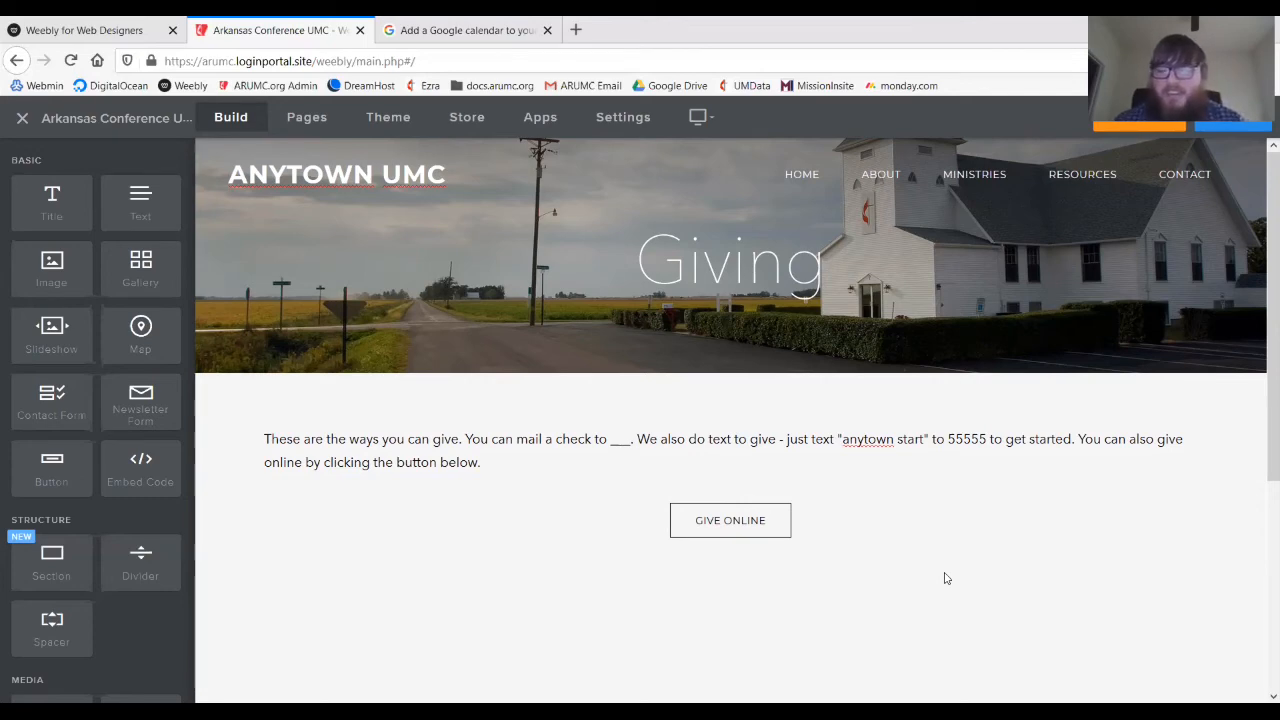
# - Go to the Newsletter page from the RESOURCES menu
pyautogui.moveTo(1082, 176)
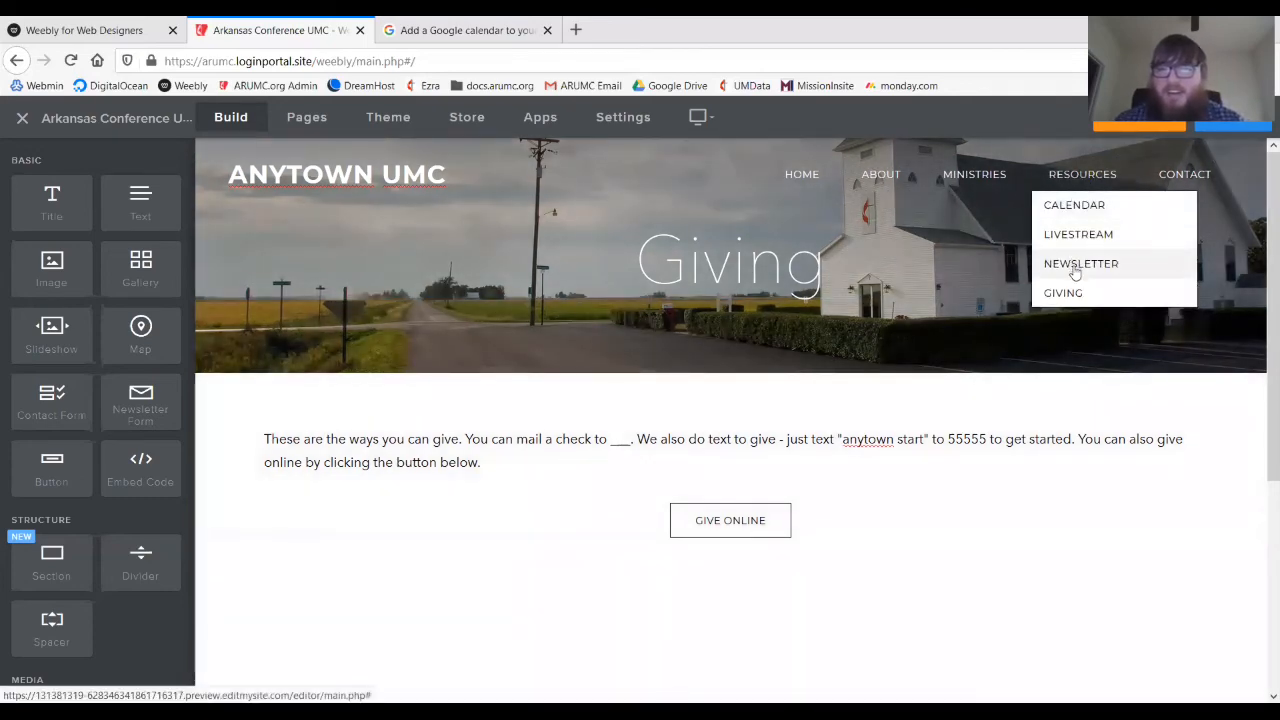
pyautogui.click(1073, 266)
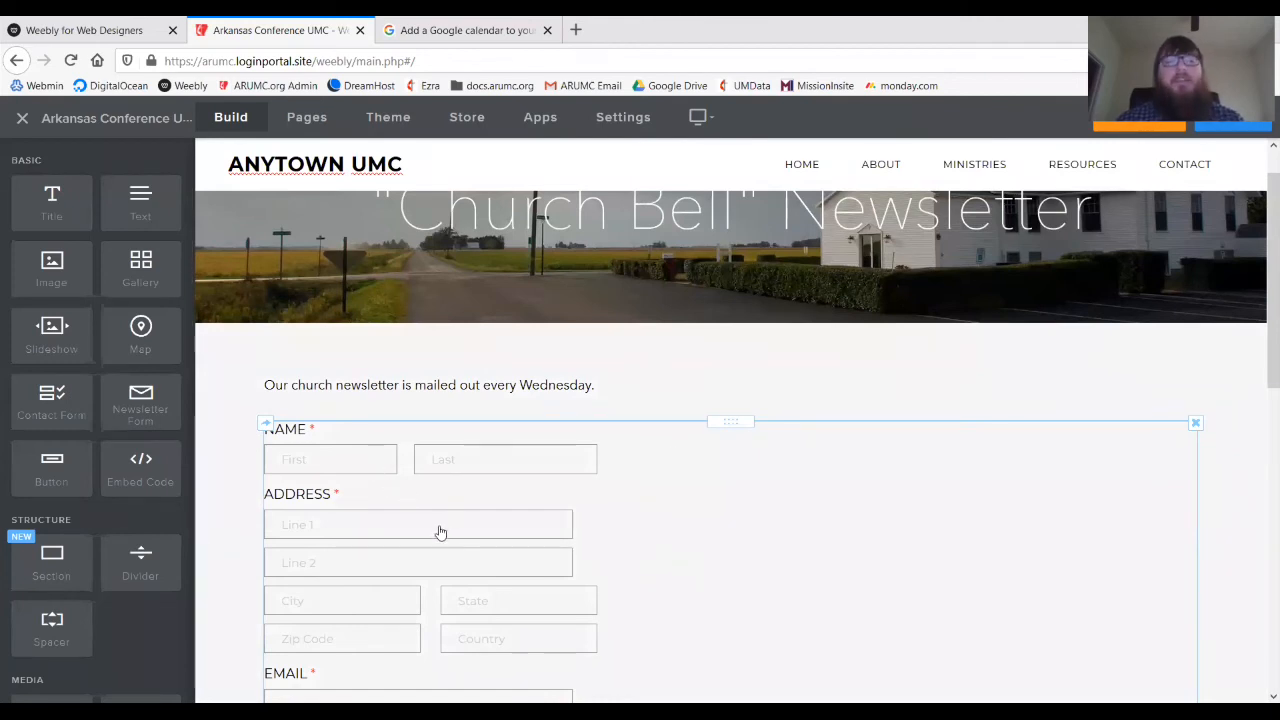
# - Delete the Address field from the newsletter form, save it, and go to the Contact page
pyautogui.click(614, 557)
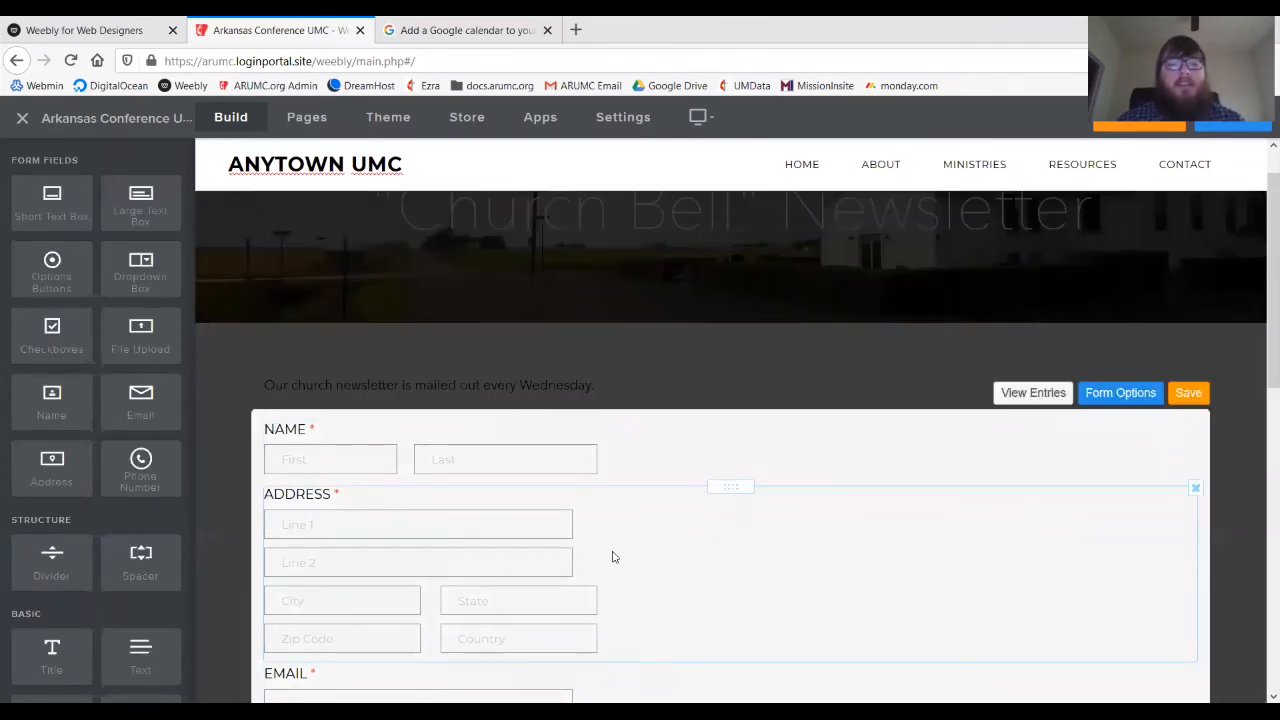
pyautogui.scroll(-2, 611, 557)
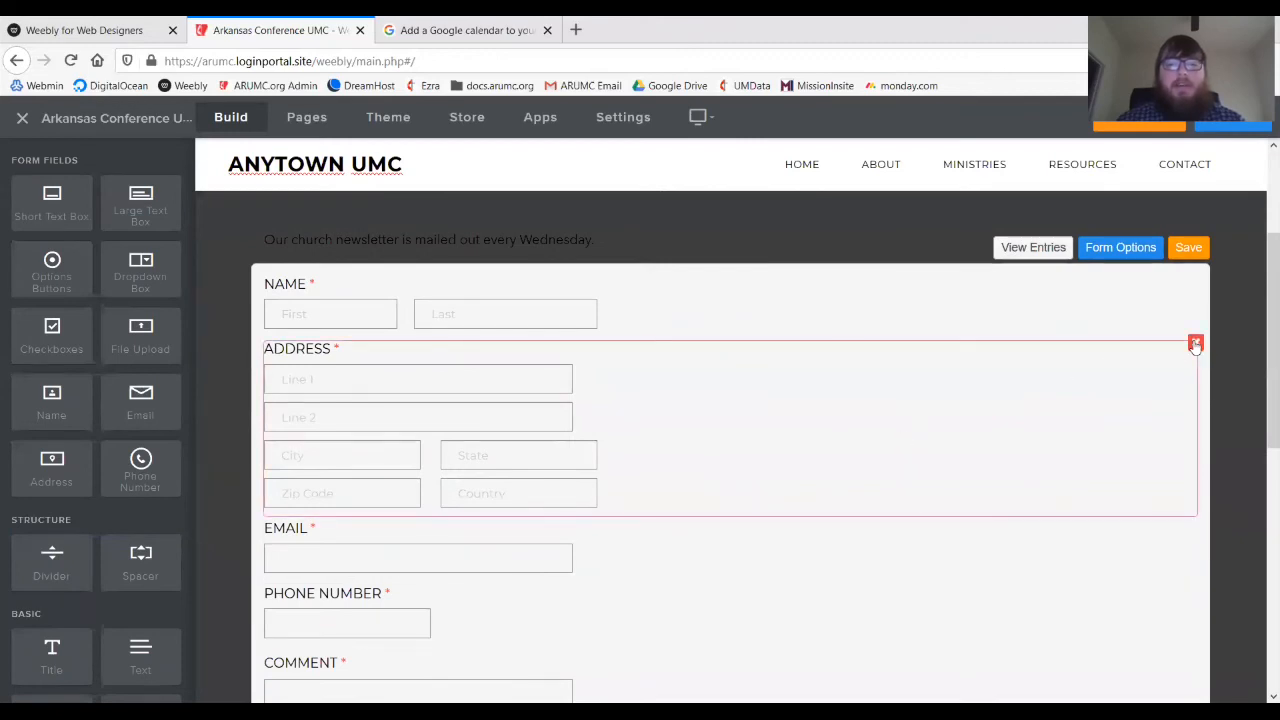
pyautogui.click(1195, 343)
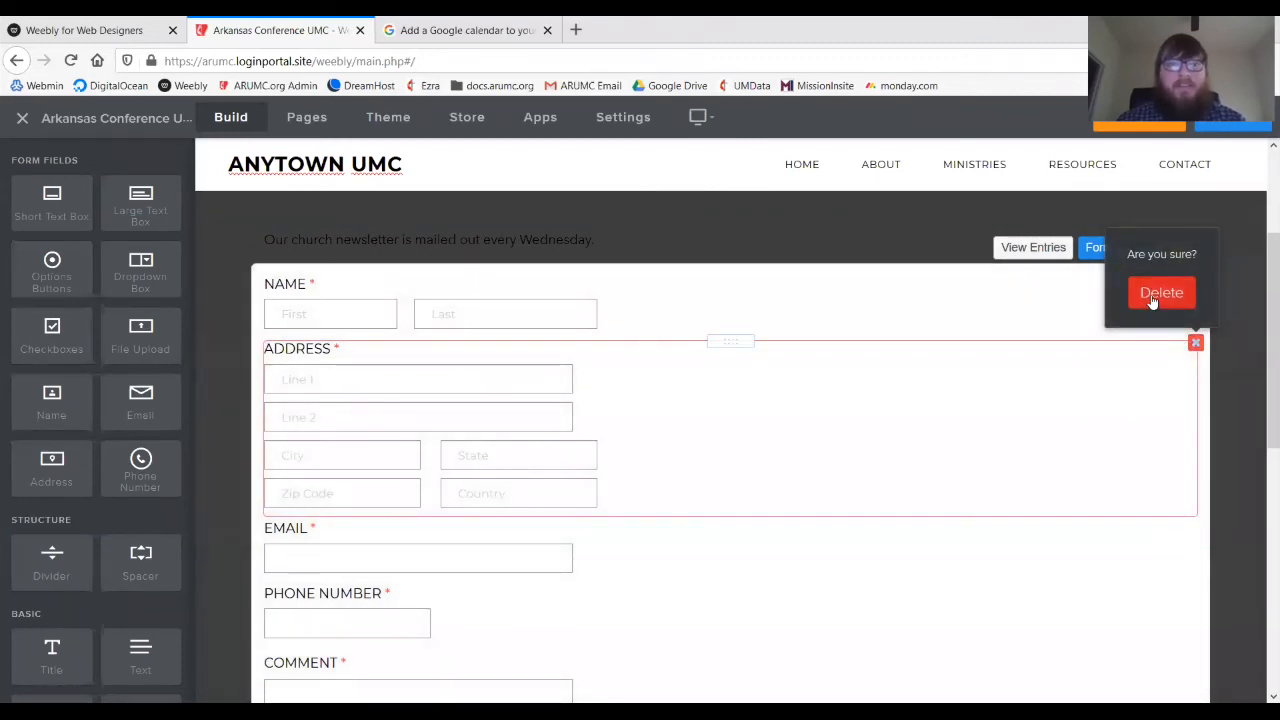
pyautogui.click(1153, 298)
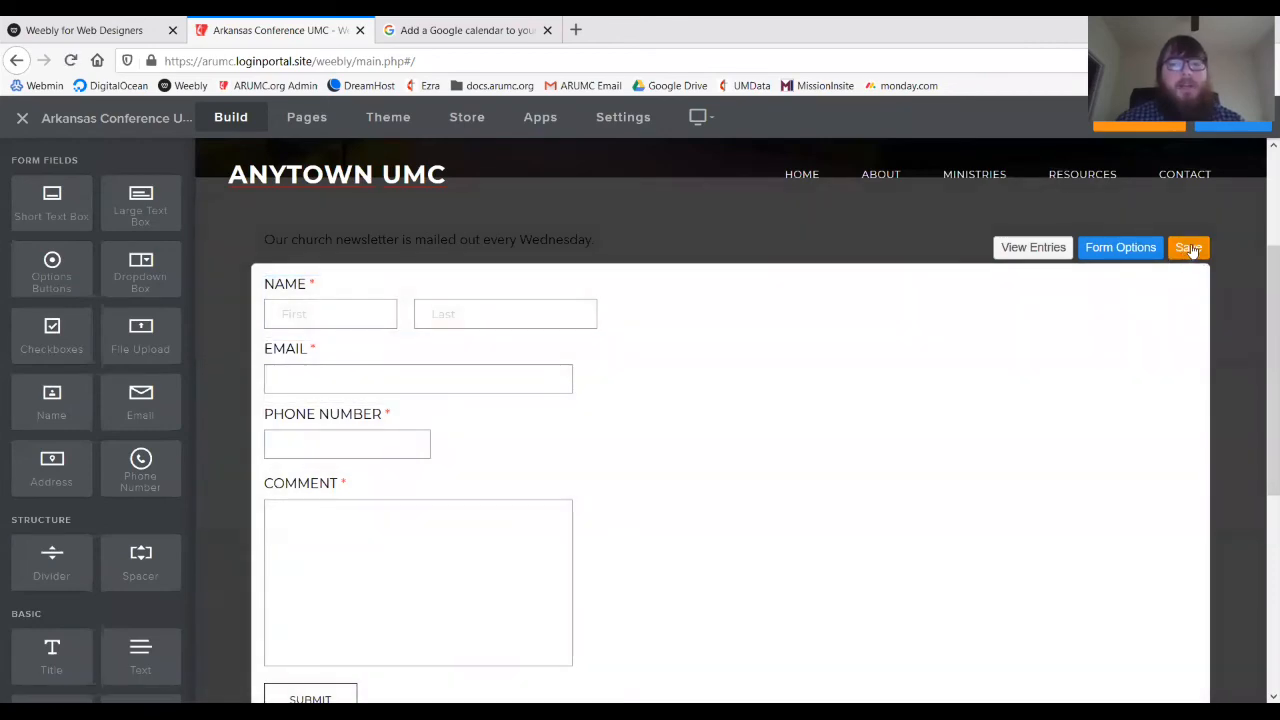
pyautogui.click(1188, 247)
pyautogui.scroll(2, 848, 360)
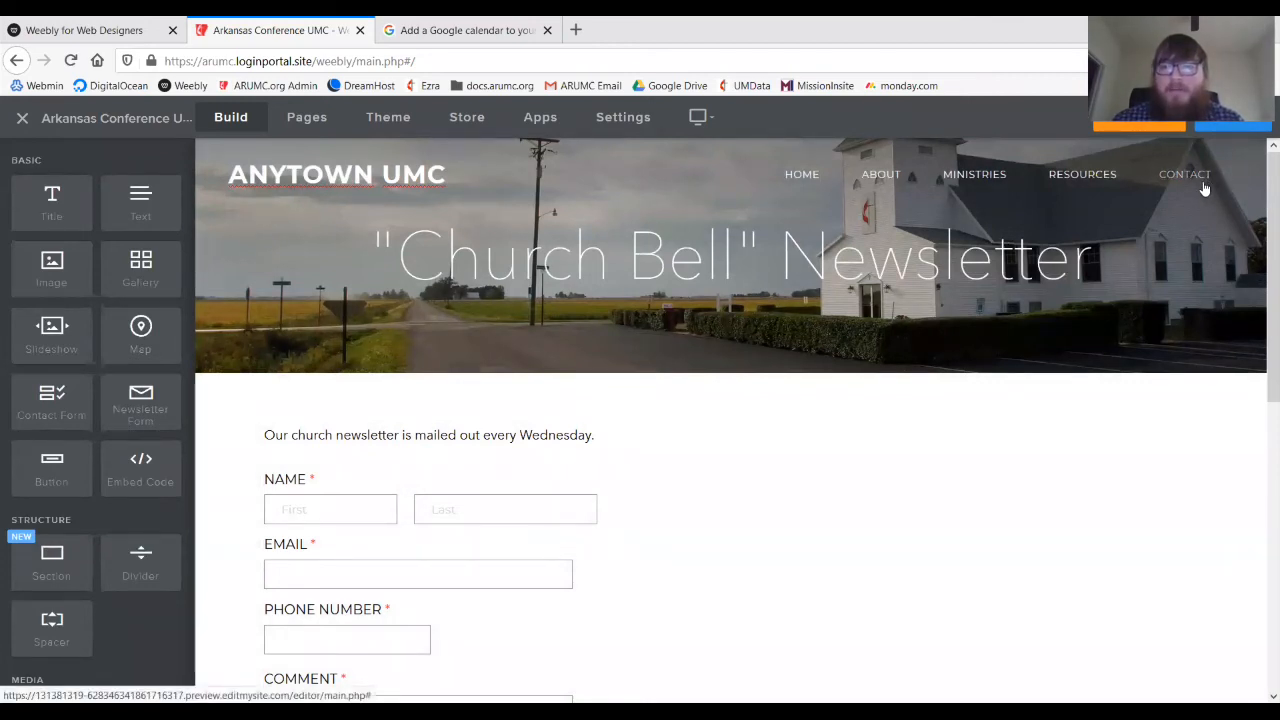
pyautogui.click(1205, 189)
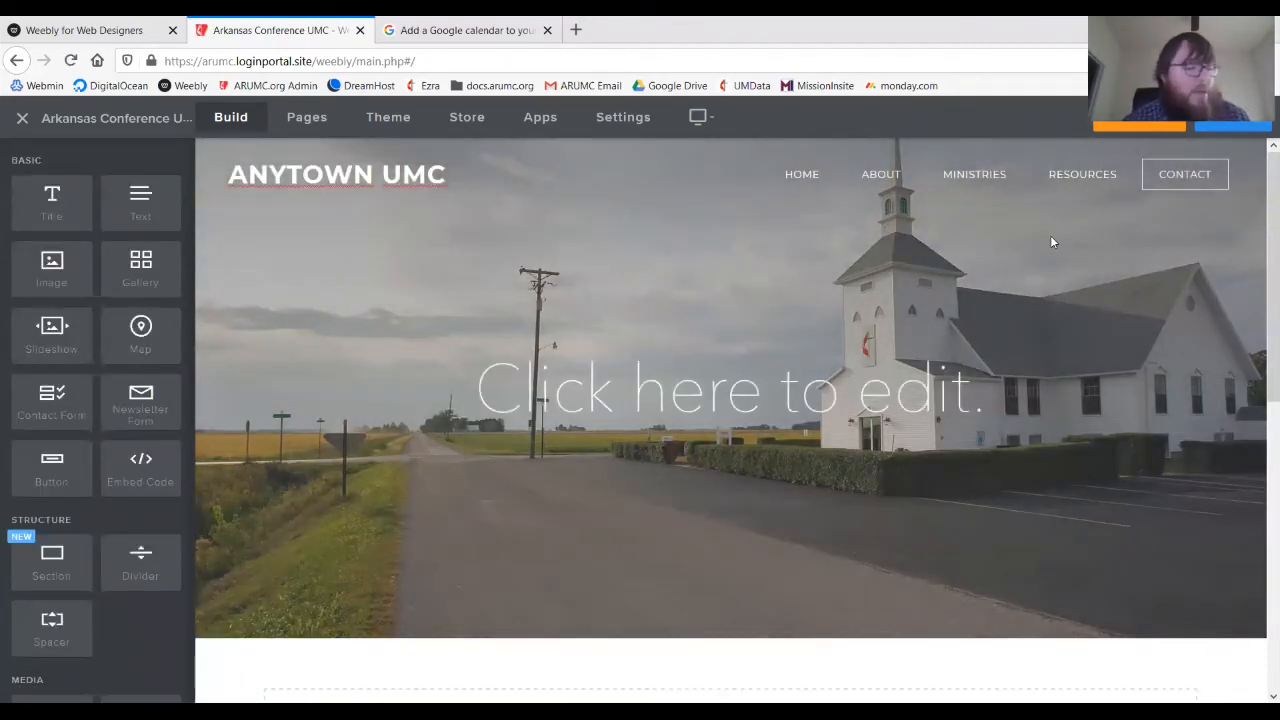
# - Replace the Contact page header placeholder with 'Contact Us' and reload the editor
pyautogui.click(928, 378)
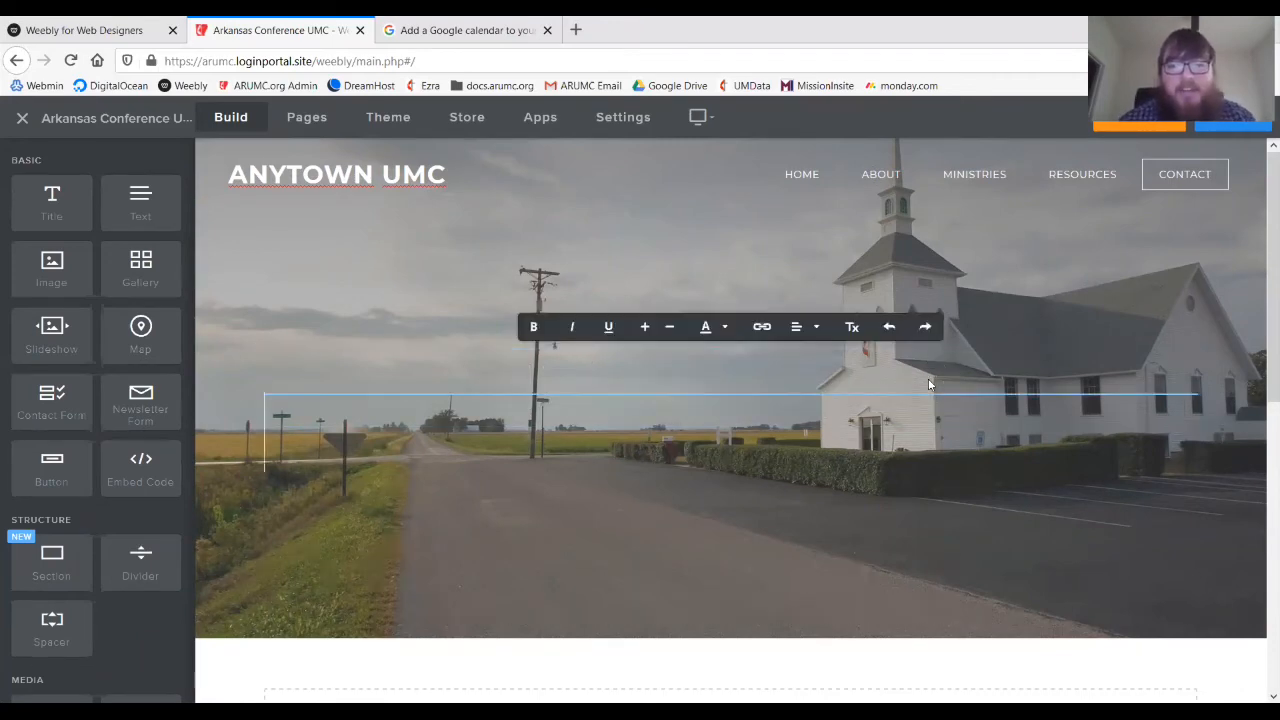
pyautogui.write('Contact')
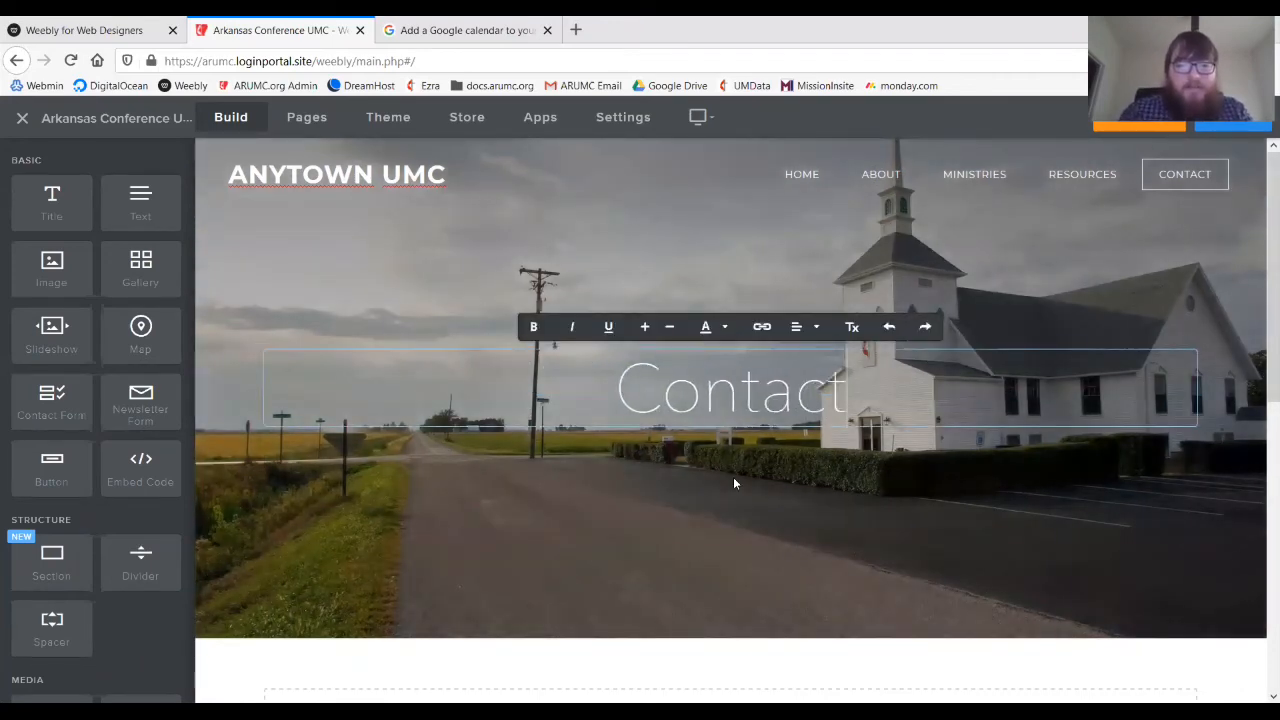
pyautogui.write(' Us')
pyautogui.click(706, 551)
pyautogui.moveTo(746, 617)
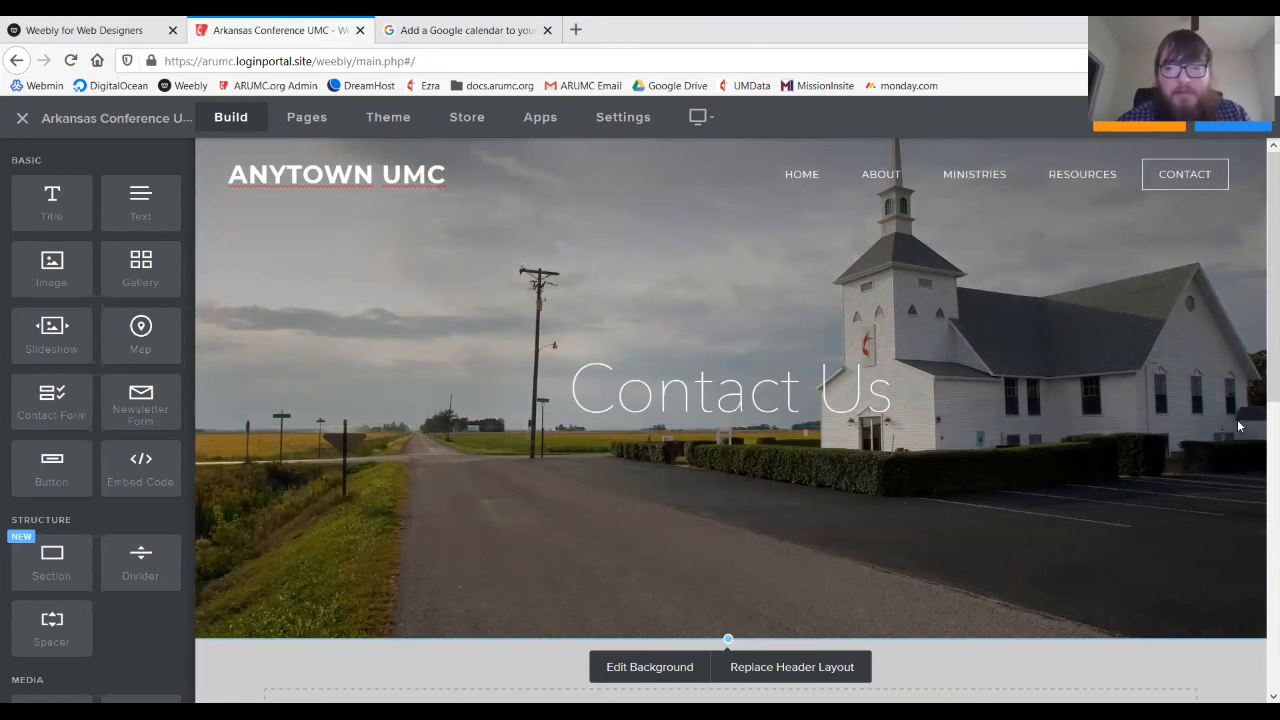
pyautogui.scroll(-1, 1260, 382)
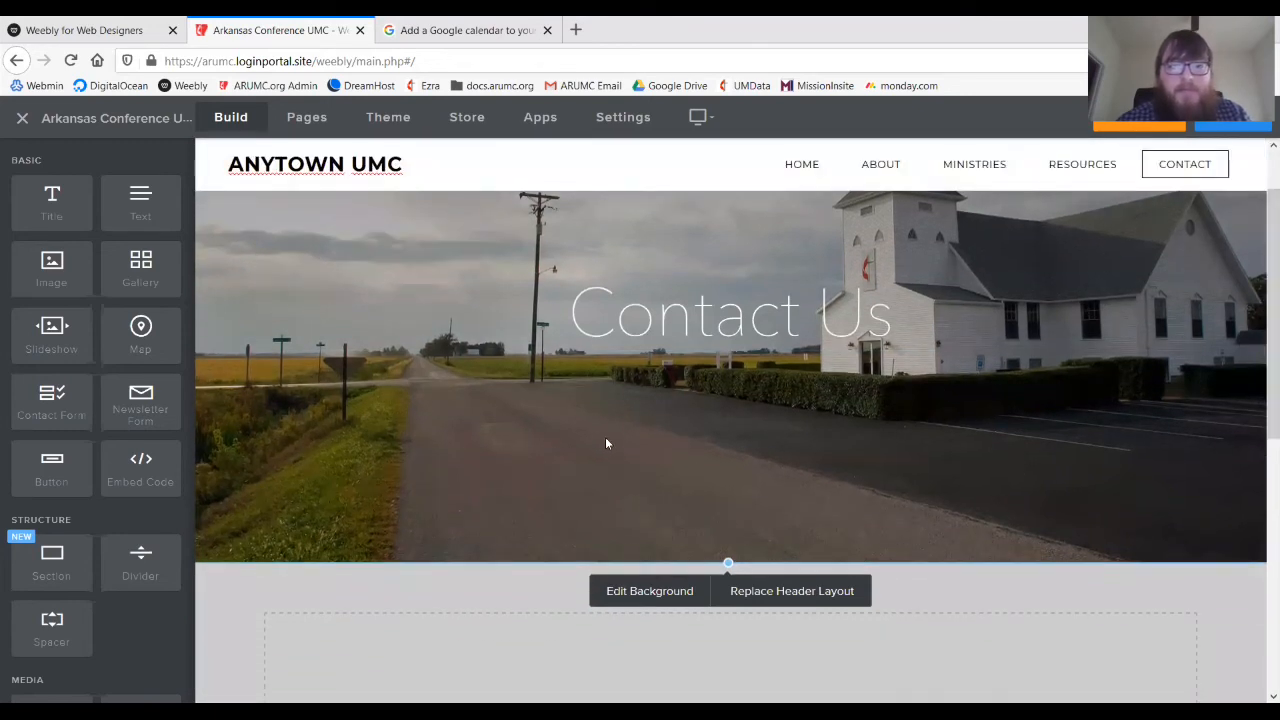
pyautogui.click(70, 61)
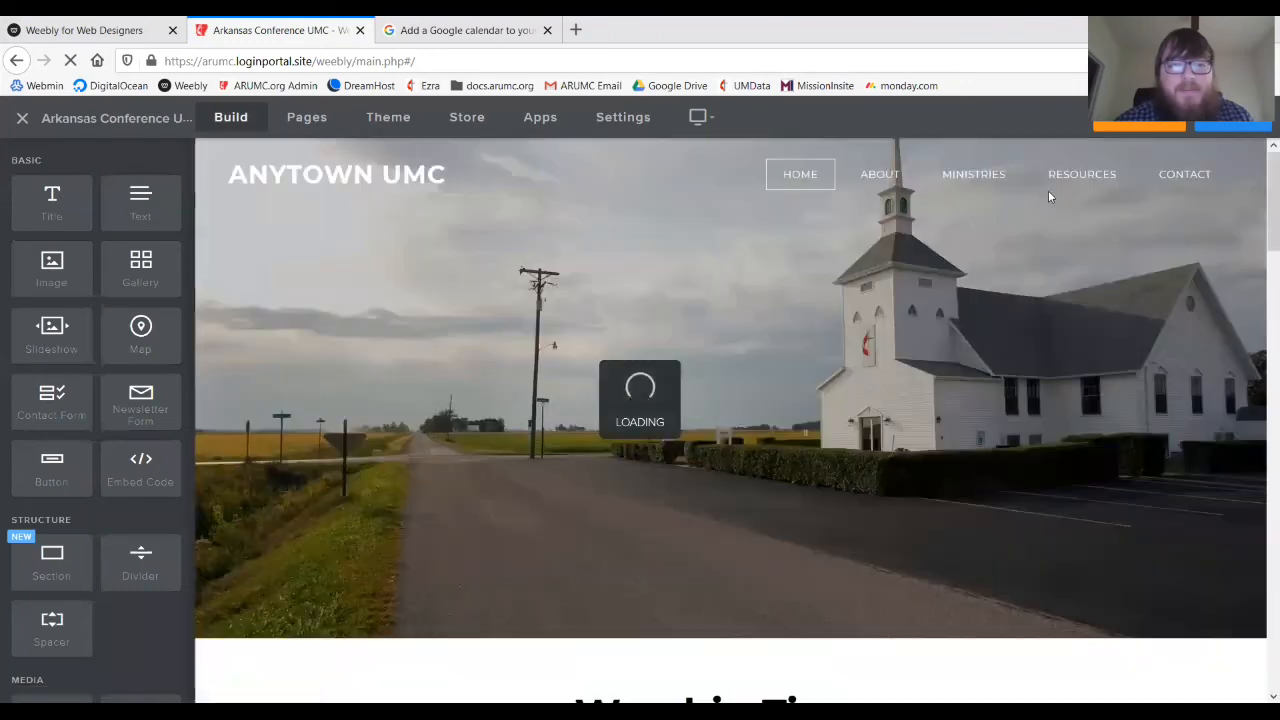
# - Shorten the Contact Us banner and add a paragraph reading 'You can contact us at:' below it
pyautogui.click(1169, 178)
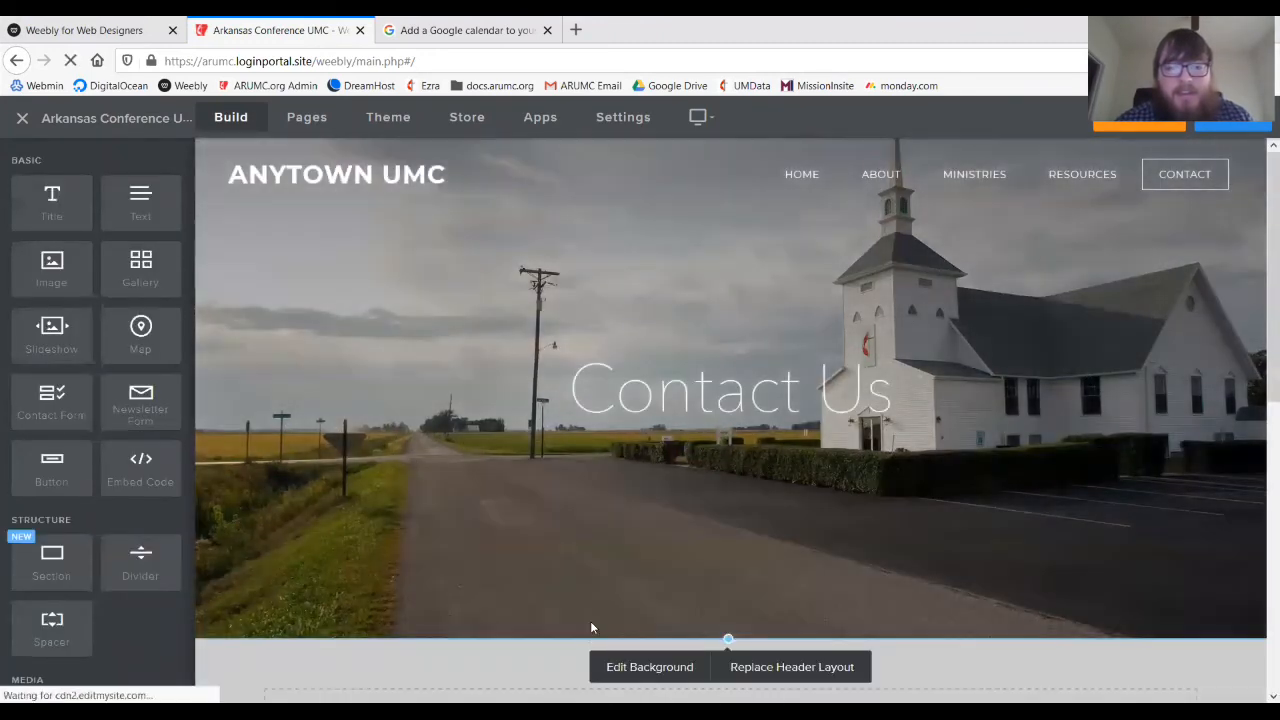
pyautogui.moveTo(728, 640); pyautogui.dragTo(721, 291)
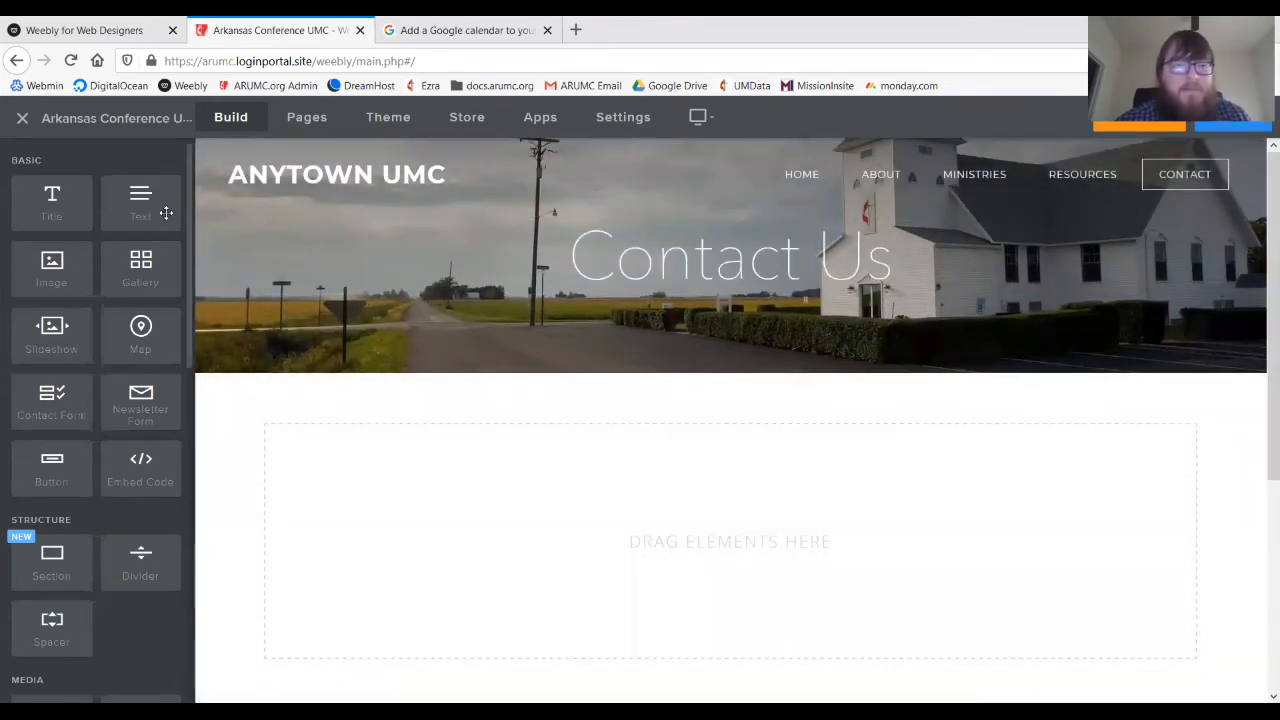
pyautogui.moveTo(163, 211); pyautogui.dragTo(555, 462)
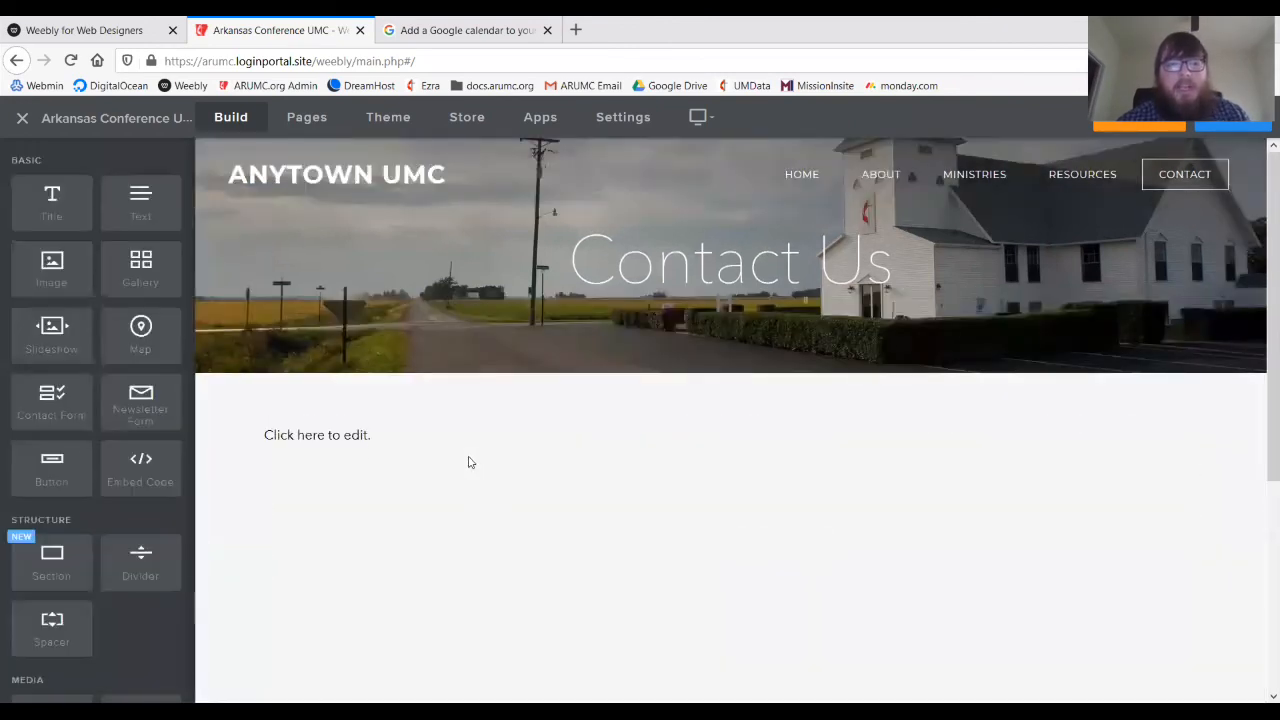
pyautogui.click(364, 437)
pyautogui.write('Y')
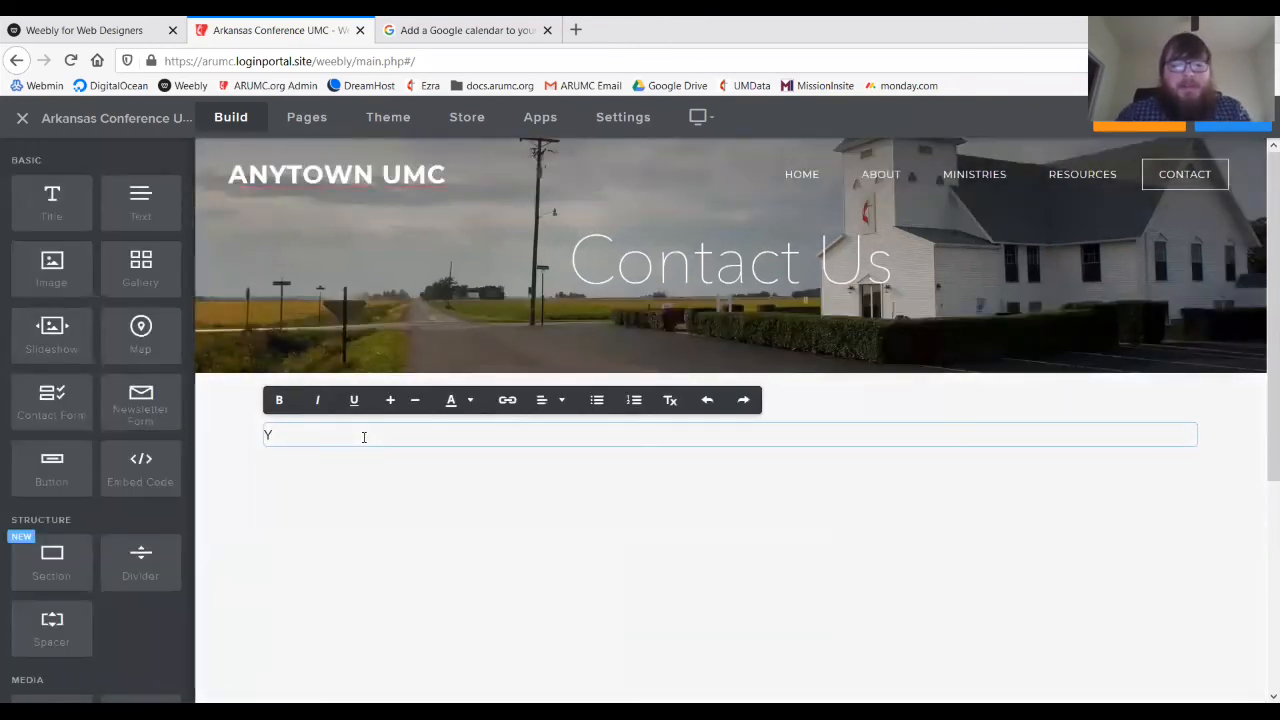
pyautogui.write('ou can con')
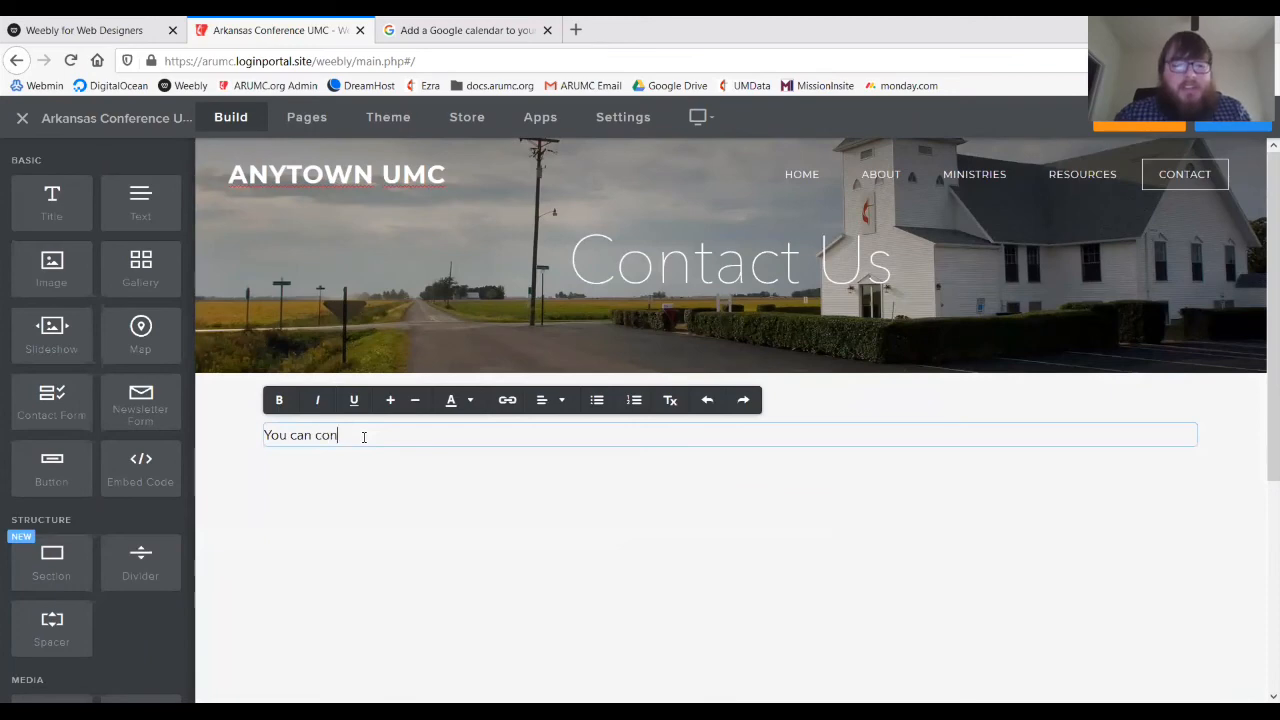
pyautogui.write('tact us at:')
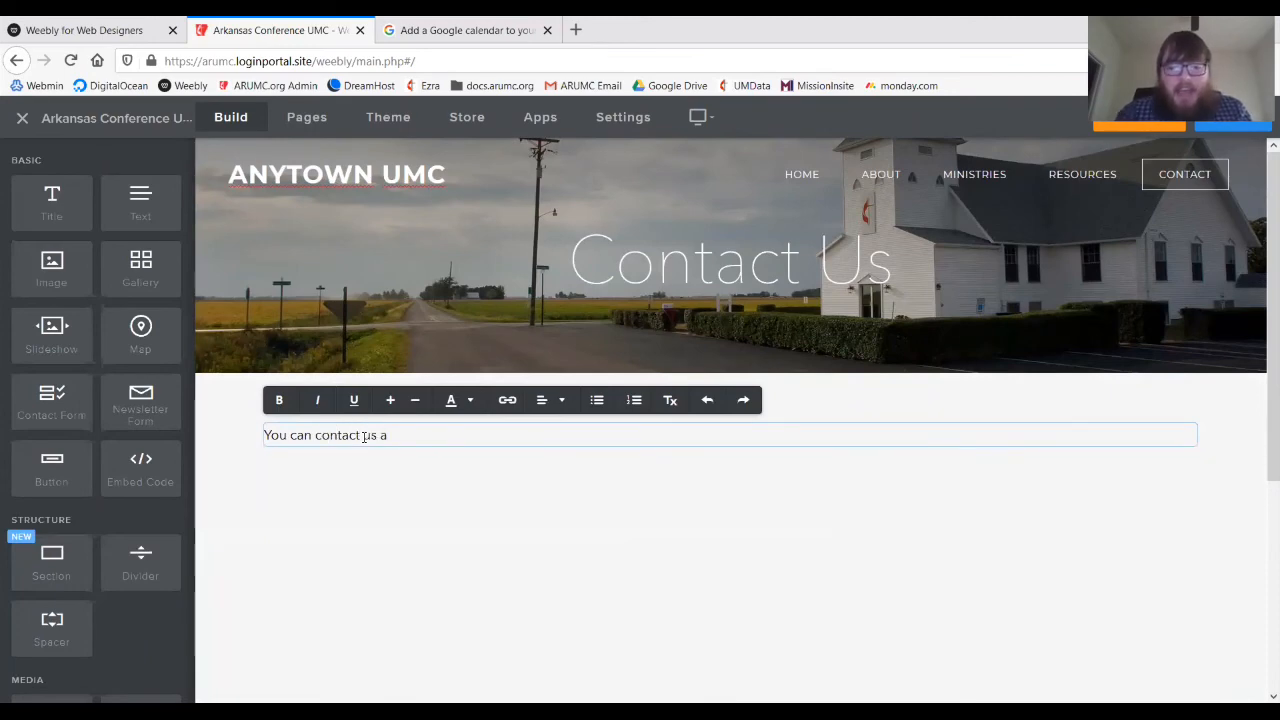
pyautogui.click(374, 474)
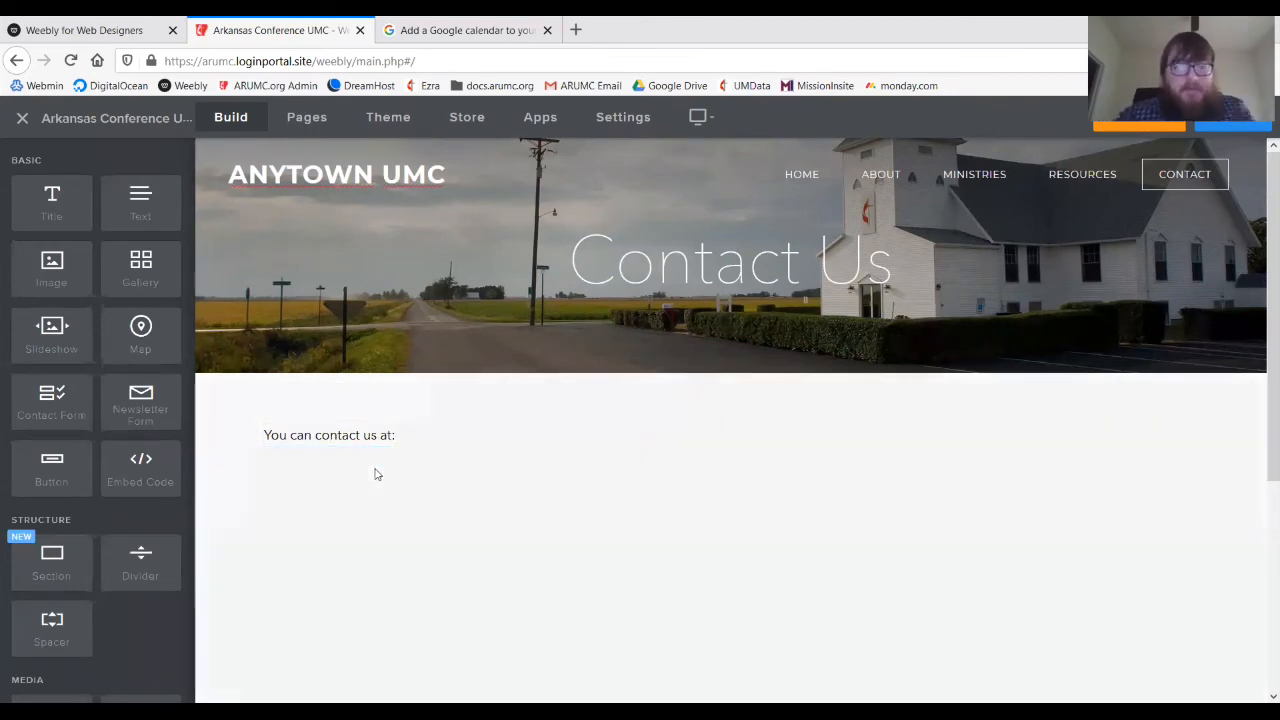
pyautogui.scroll(-1, 375, 474)
pyautogui.scroll(-5, 375, 474)
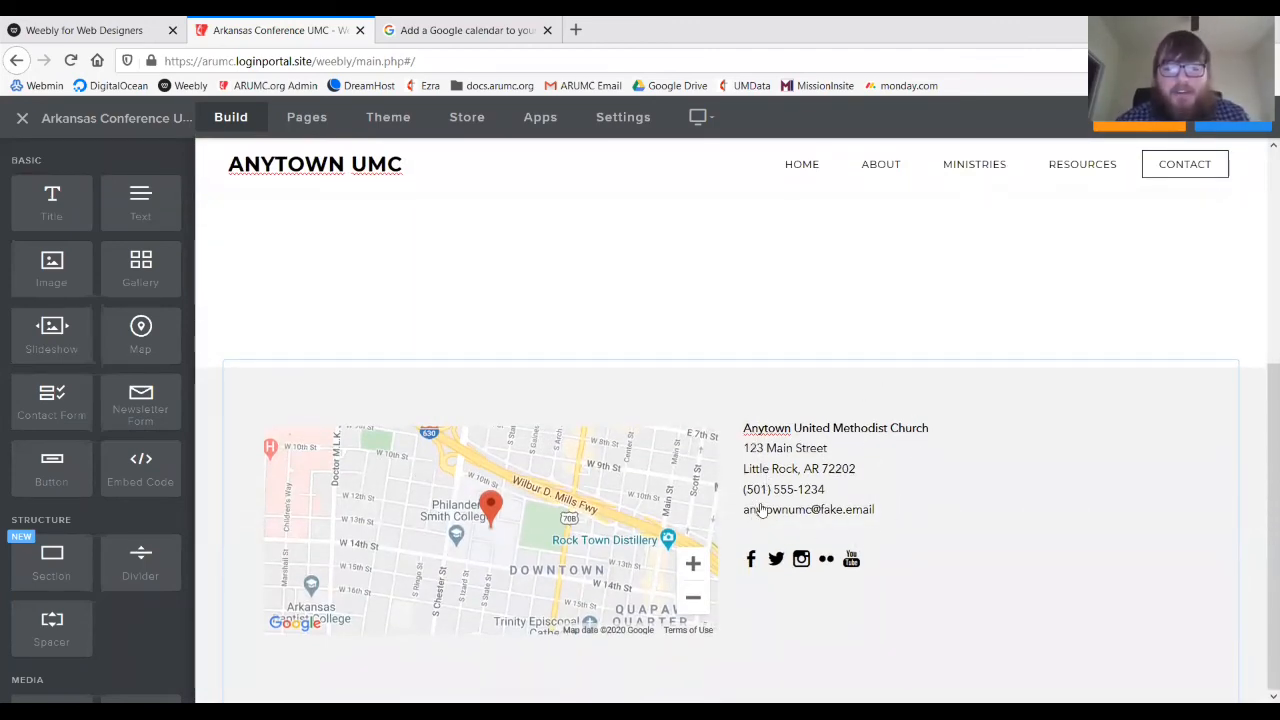
pyautogui.scroll(6, 729, 388)
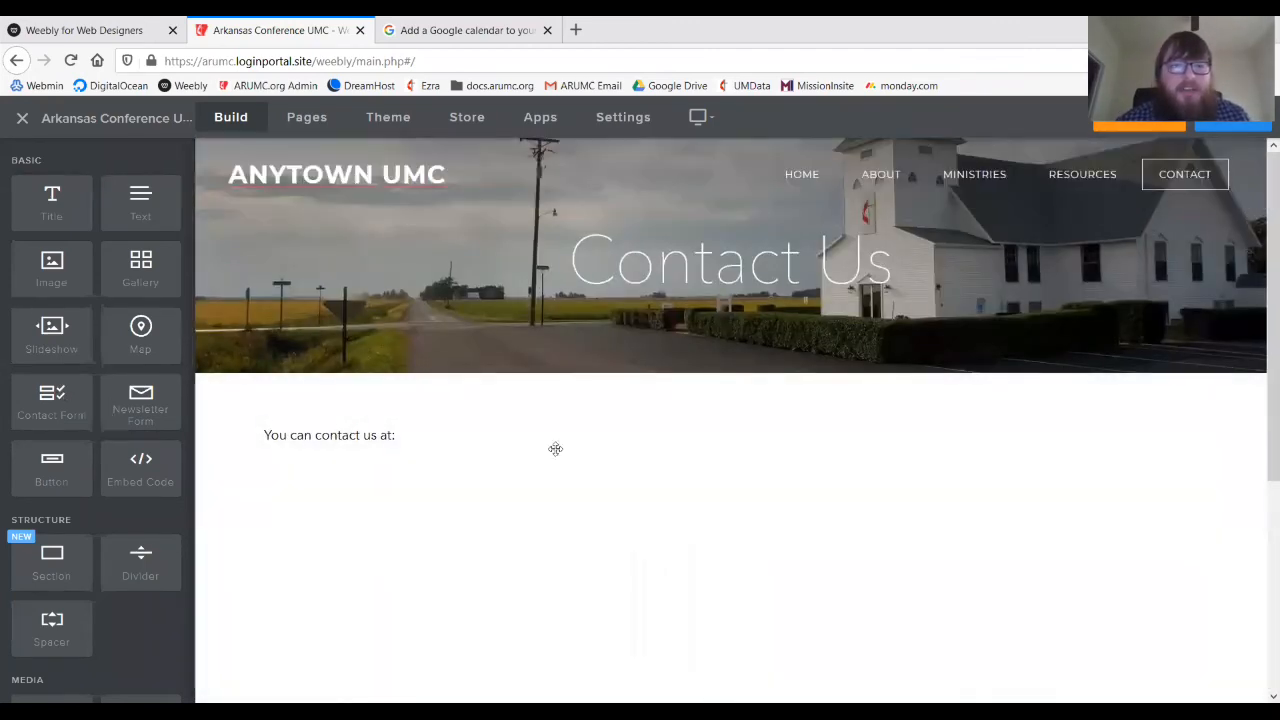
# - Add a contact form beside the 'You can contact us at:' text
pyautogui.moveTo(52, 400); pyautogui.dragTo(1234, 434)
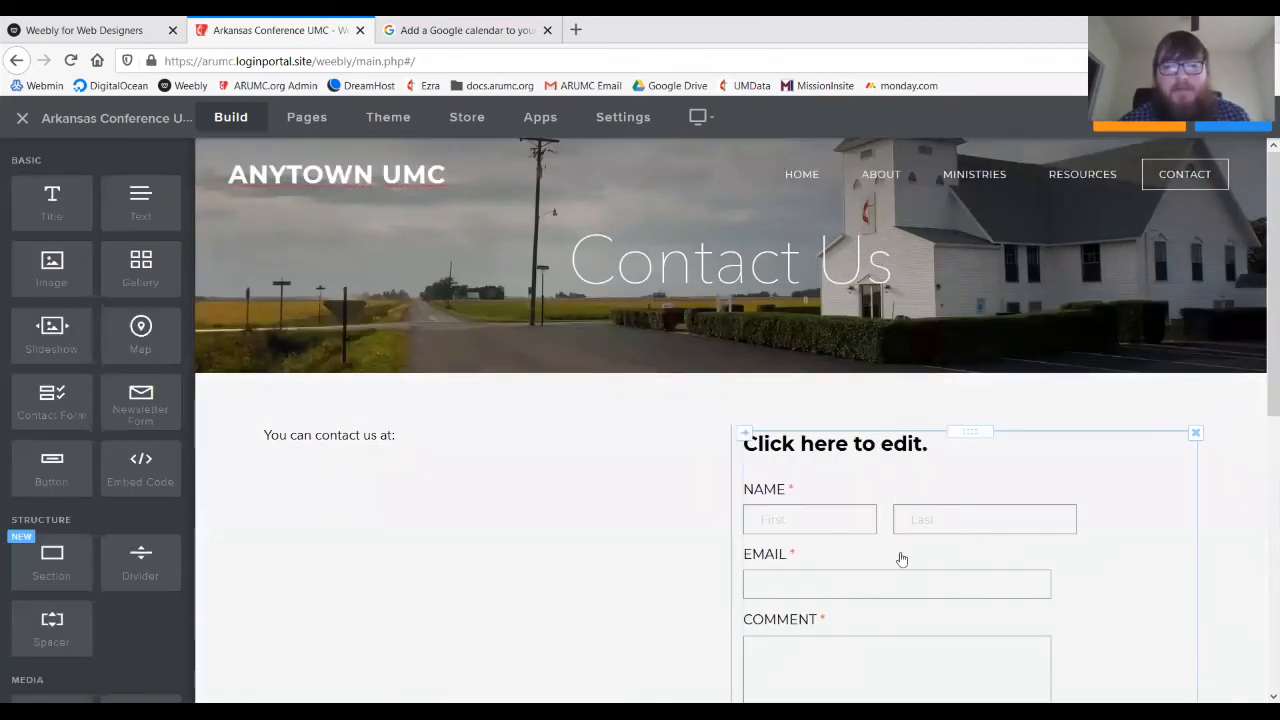
pyautogui.scroll(-3, 900, 557)
pyautogui.scroll(1, 900, 560)
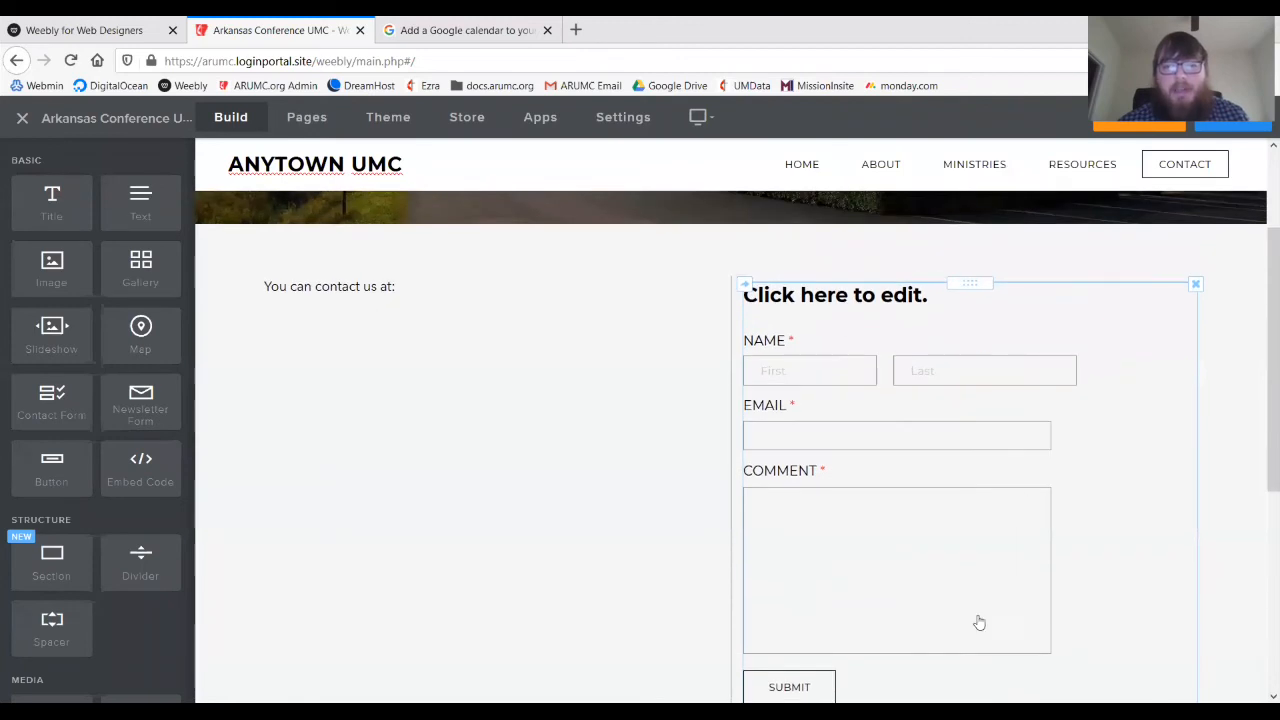
# - Delete the form's 'Click here to edit.' title and save the form
pyautogui.click(1075, 340)
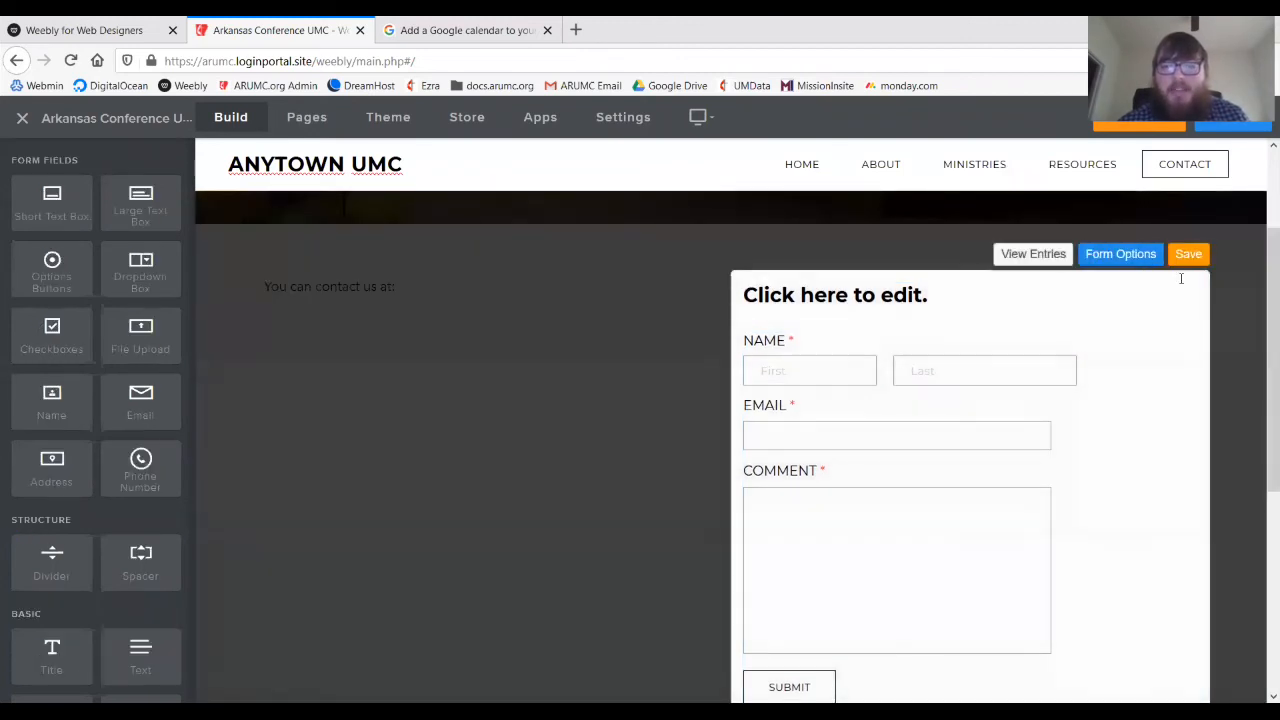
pyautogui.click(1194, 287)
pyautogui.click(1160, 234)
pyautogui.click(1188, 254)
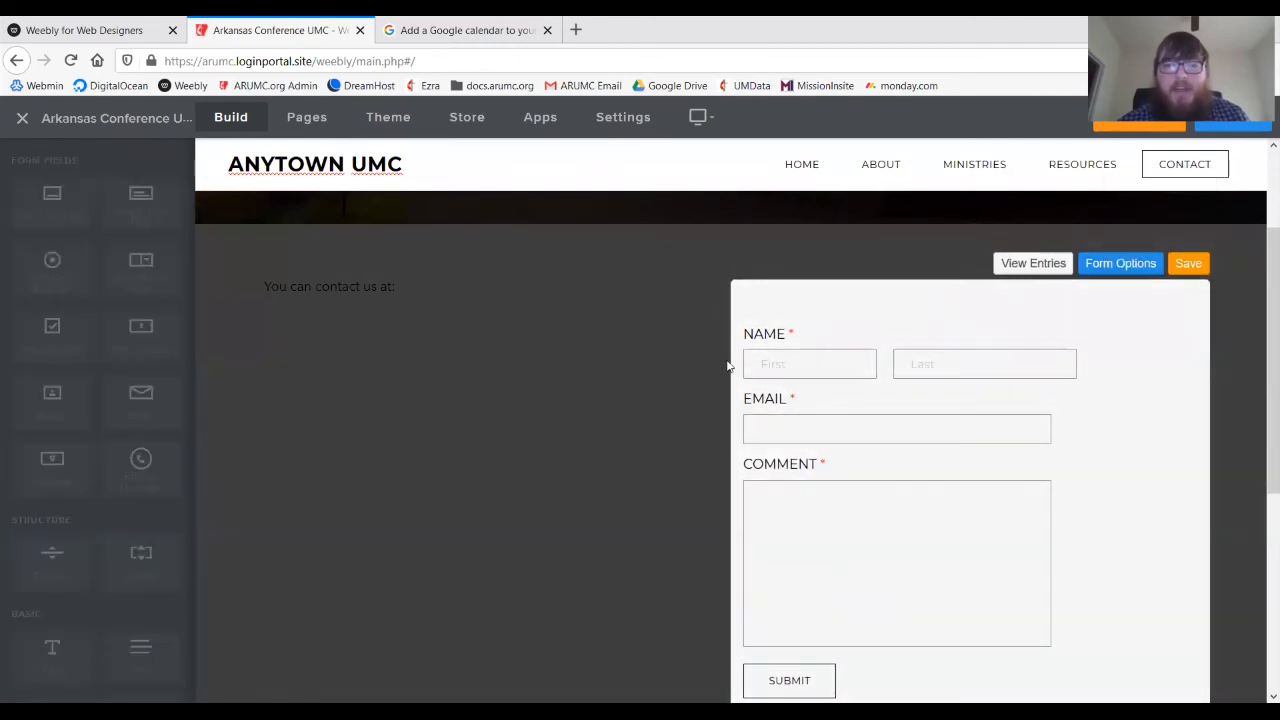
pyautogui.click(845, 382)
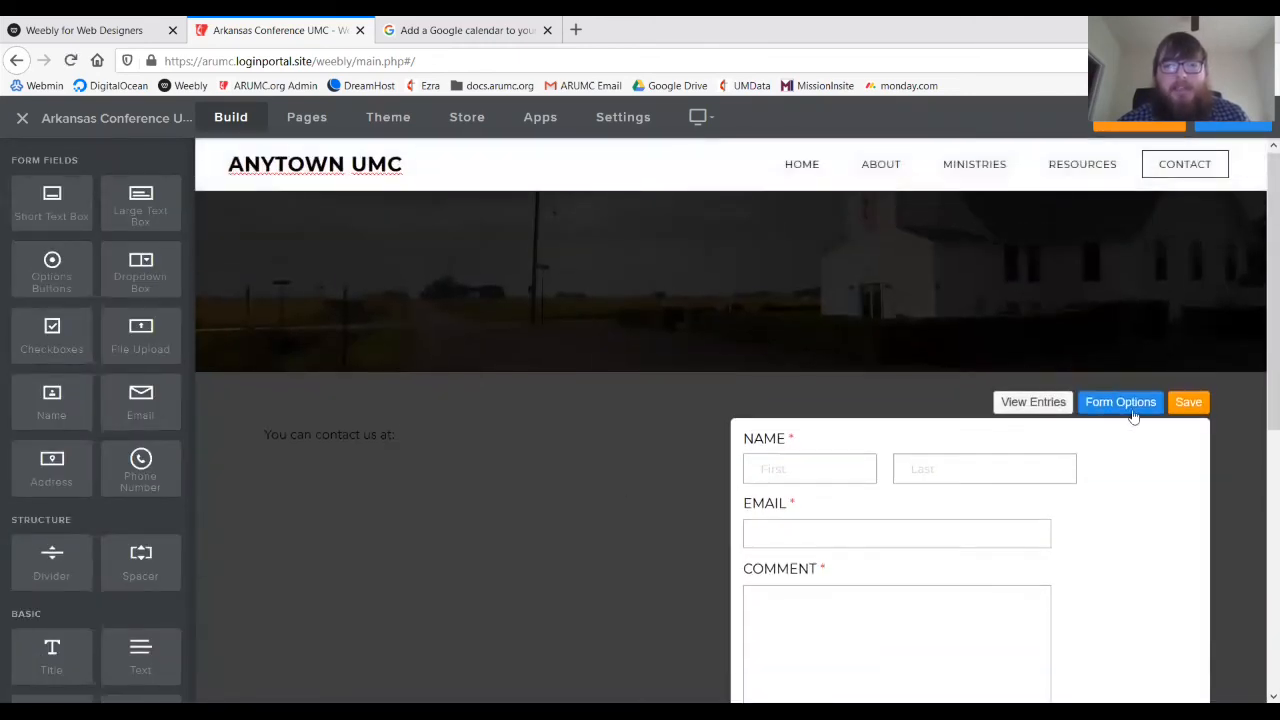
pyautogui.click(1195, 410)
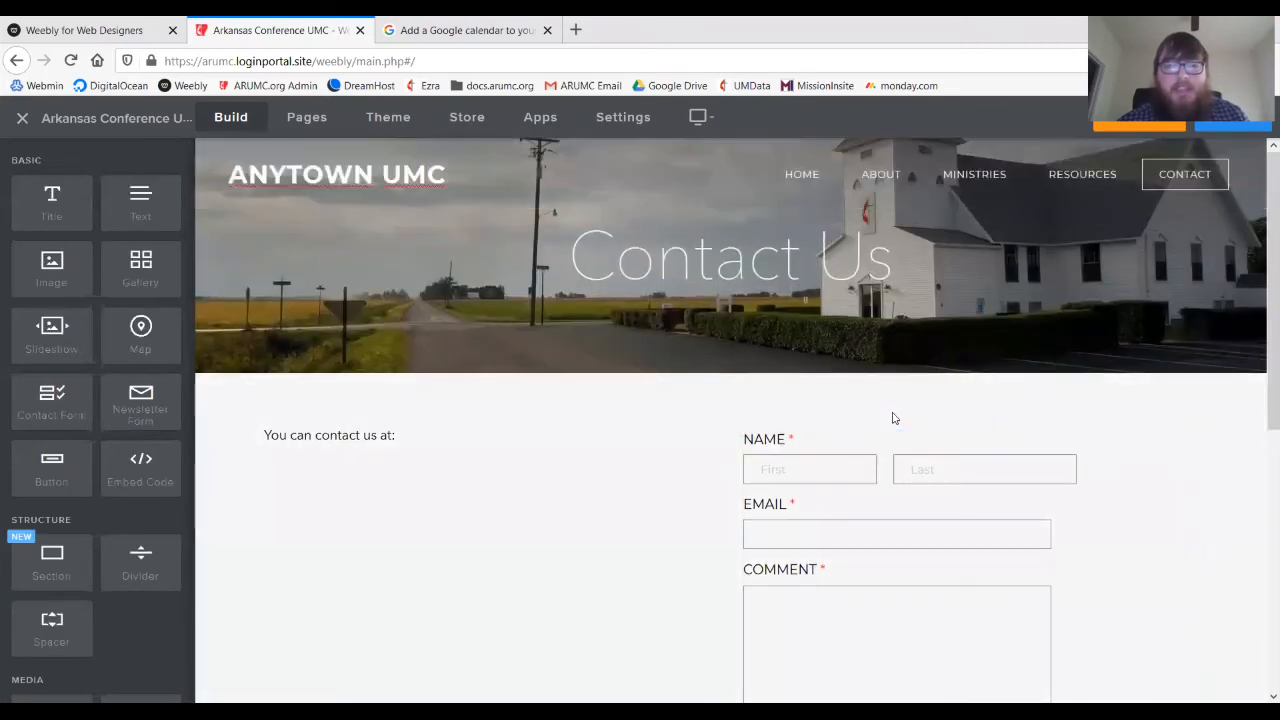
pyautogui.scroll(-2, 892, 432)
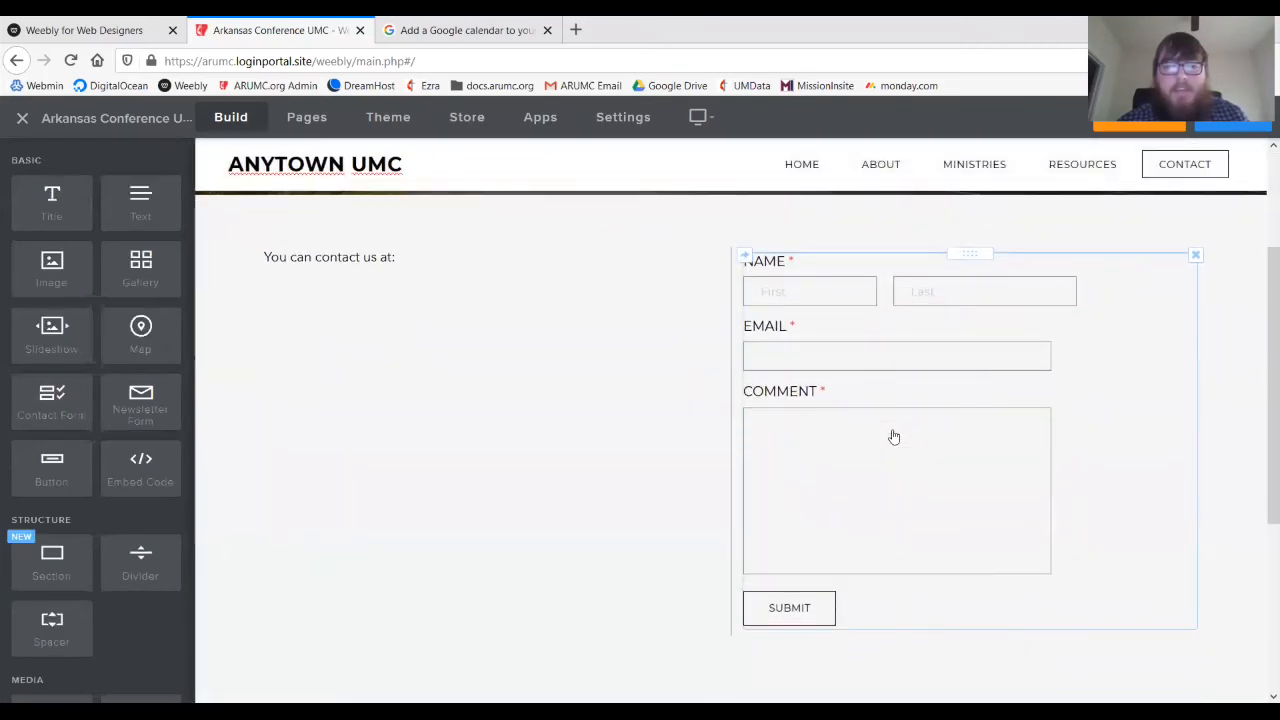
pyautogui.scroll(-3, 557, 569)
# - Copy the church's address, phone and e-mail lines from the footer
pyautogui.click(837, 537)
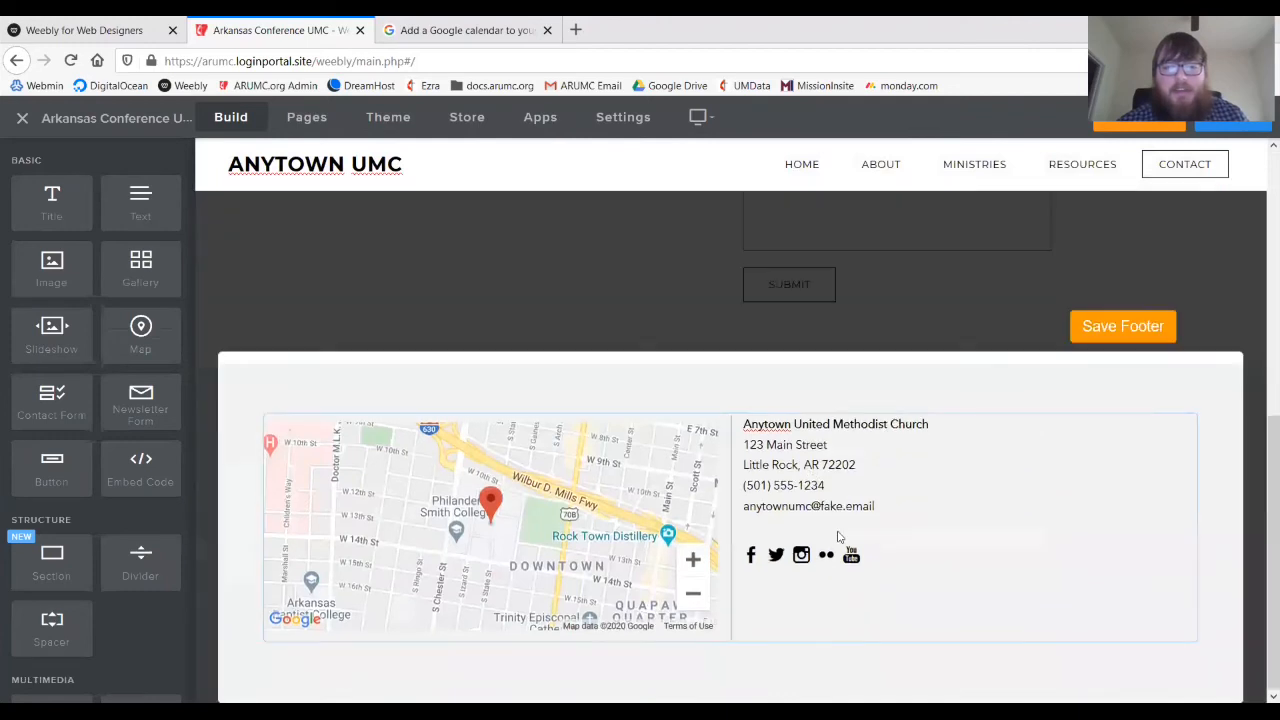
pyautogui.moveTo(744, 424); pyautogui.dragTo(791, 467)
pyautogui.click(791, 467)
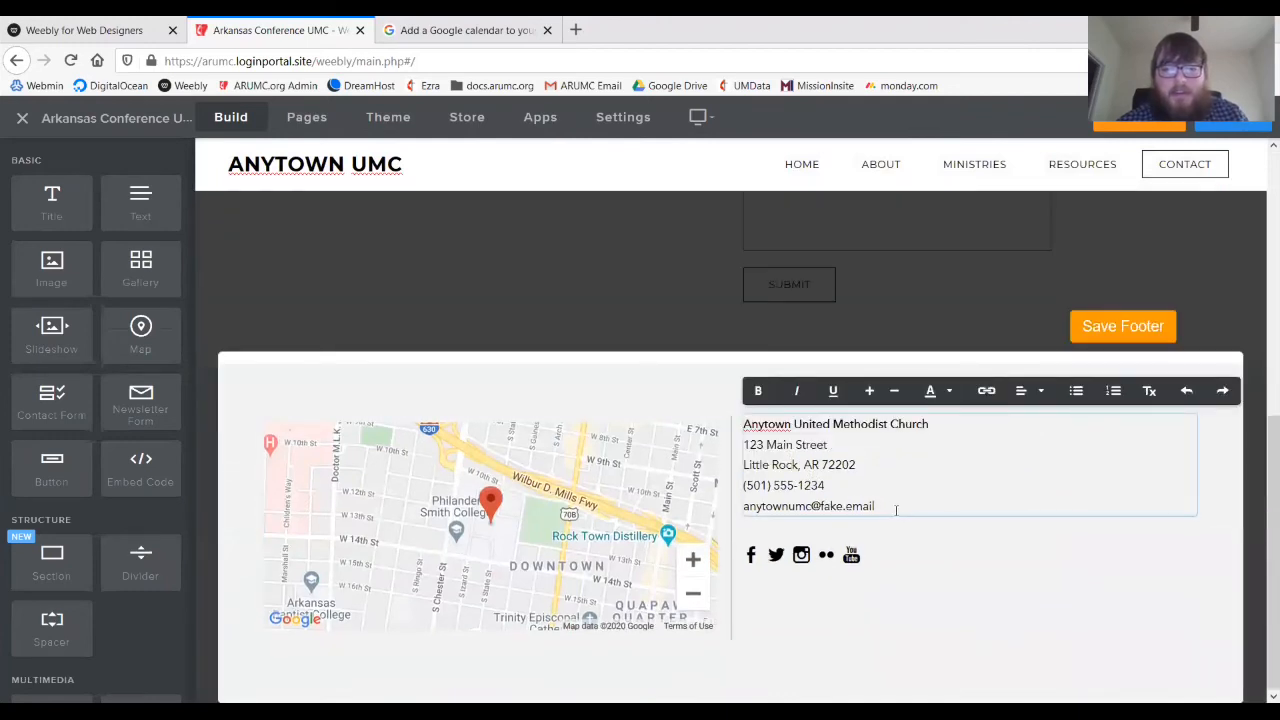
pyautogui.moveTo(896, 510); pyautogui.dragTo(737, 445)
pyautogui.hotkey('ctrl', 'c')
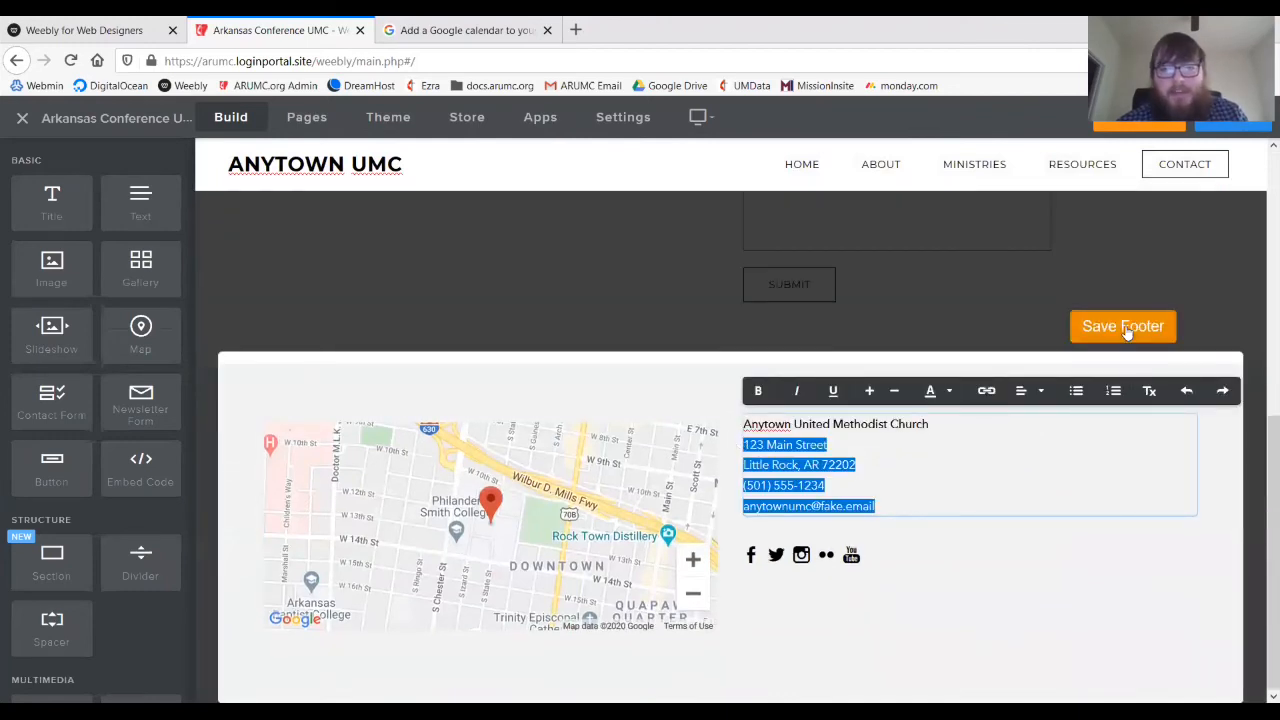
pyautogui.click(1125, 327)
pyautogui.scroll(10, 420, 330)
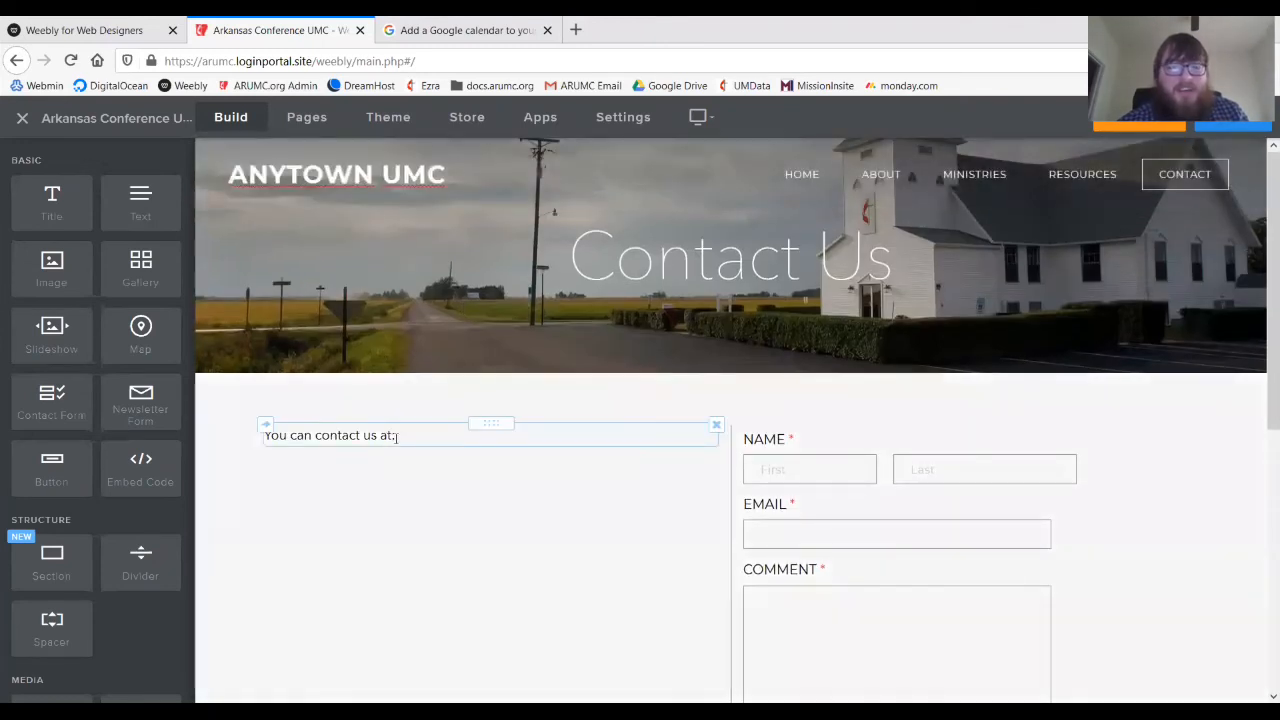
# - Paste the contact details on a new line under 'You can contact us at:'
pyautogui.click(411, 437)
pyautogui.press('Return')
pyautogui.hotkey('ctrl', 'v')
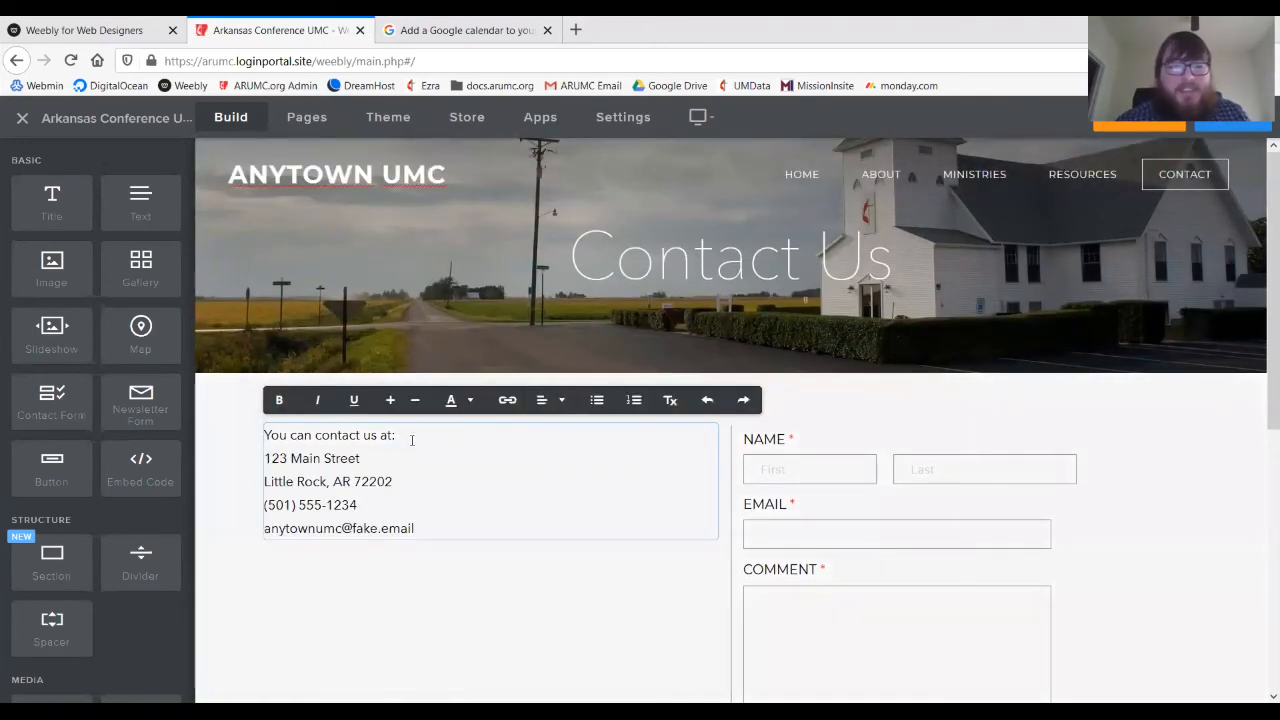
pyautogui.click(253, 542)
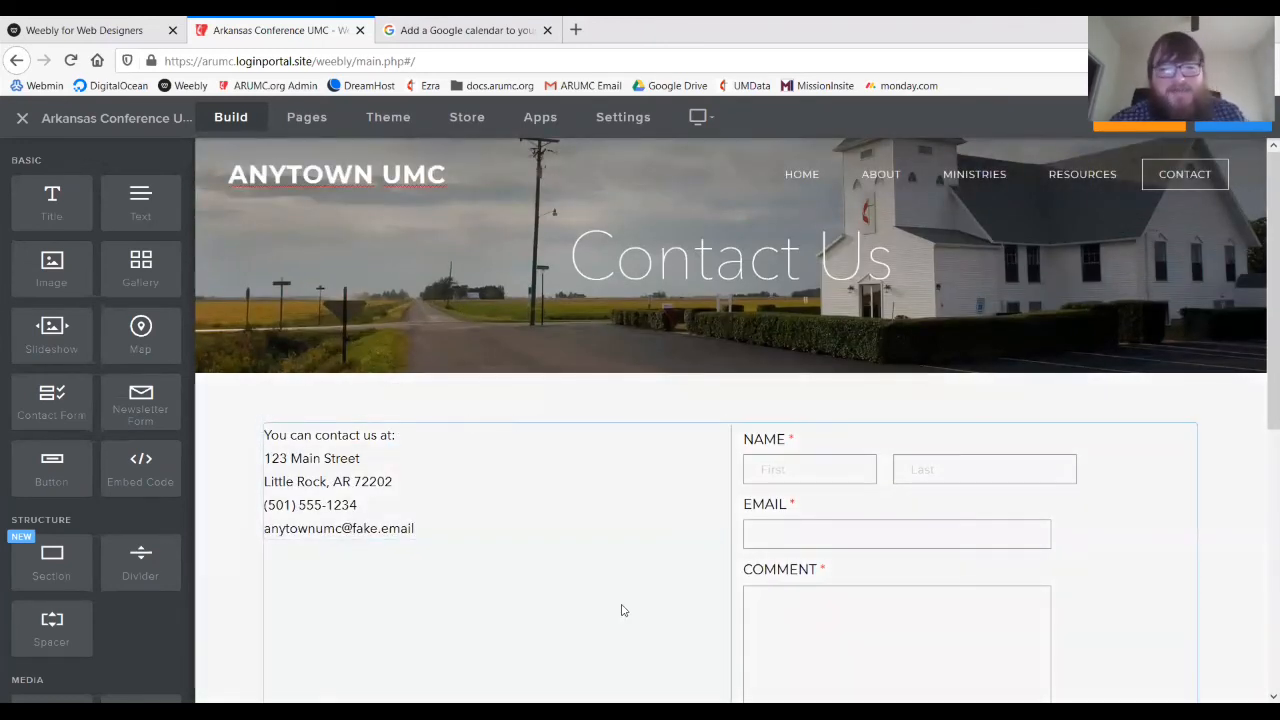
pyautogui.scroll(-4, 622, 612)
pyautogui.scroll(4, 622, 612)
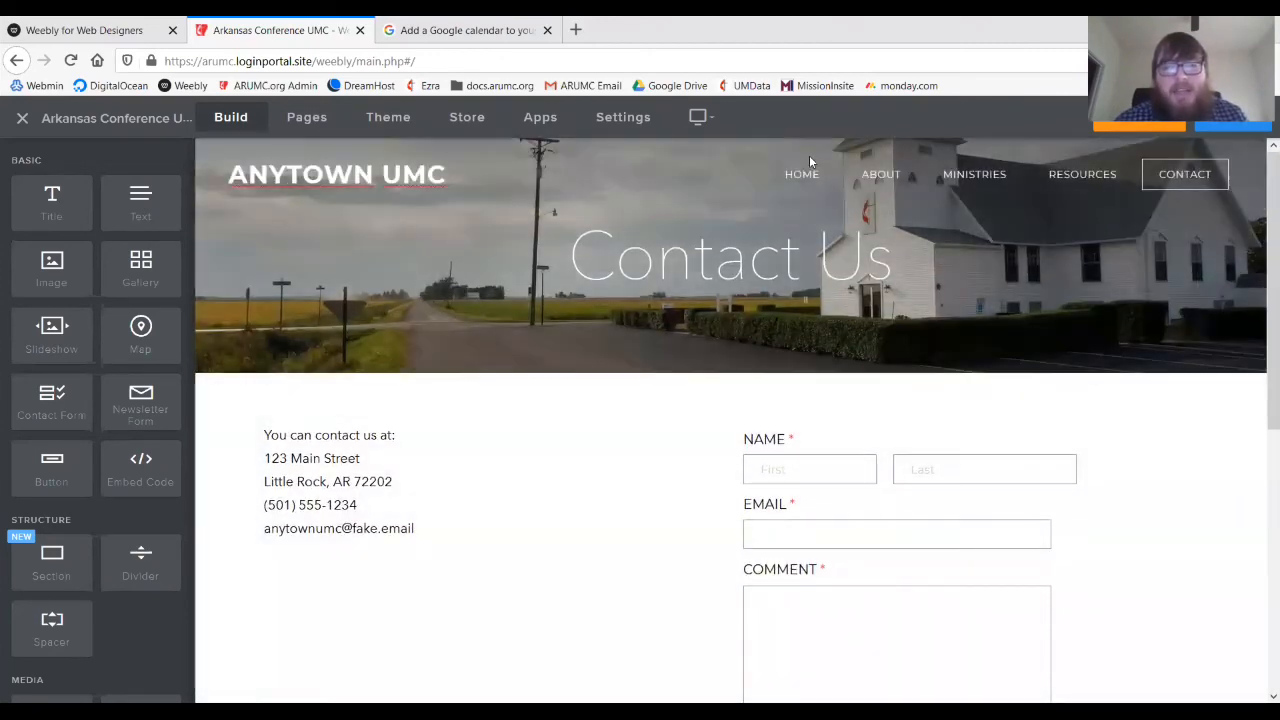
# - Navigate to the Anytown UMC Home page
pyautogui.click(802, 174)
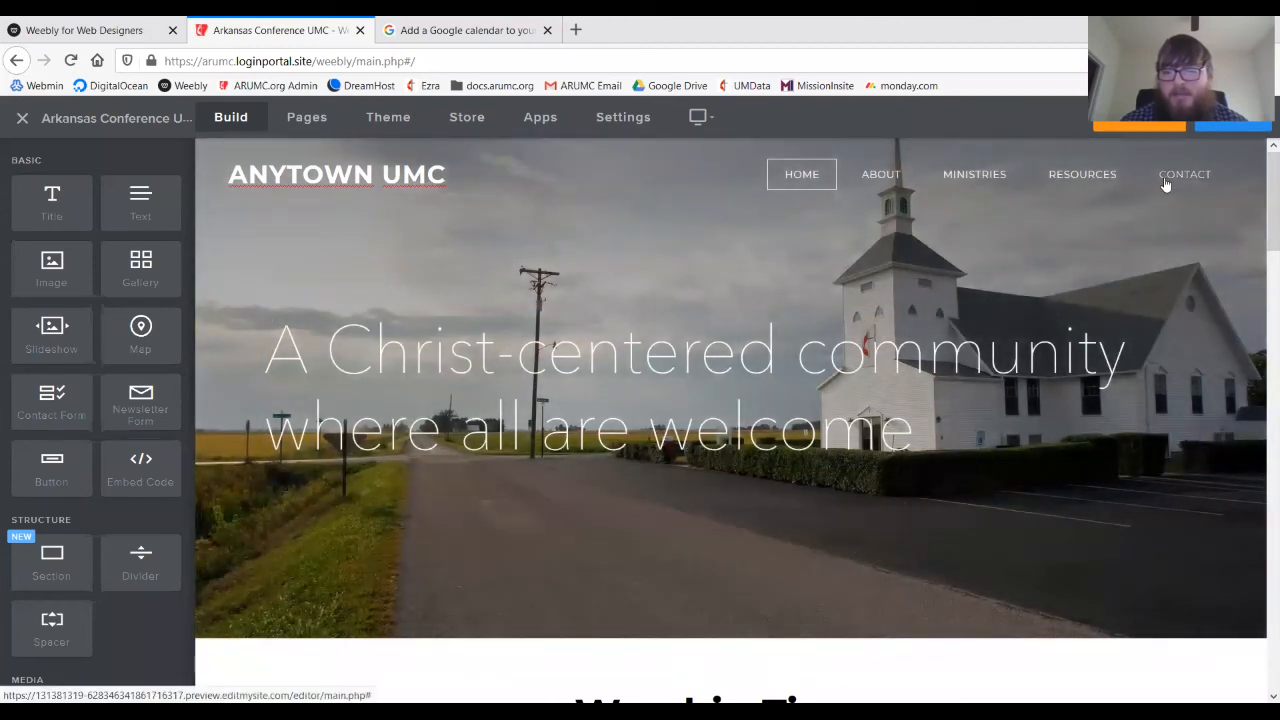
# - Set the Contact page form's Email to field to the church's e-mail address and save
pyautogui.click(1165, 184)
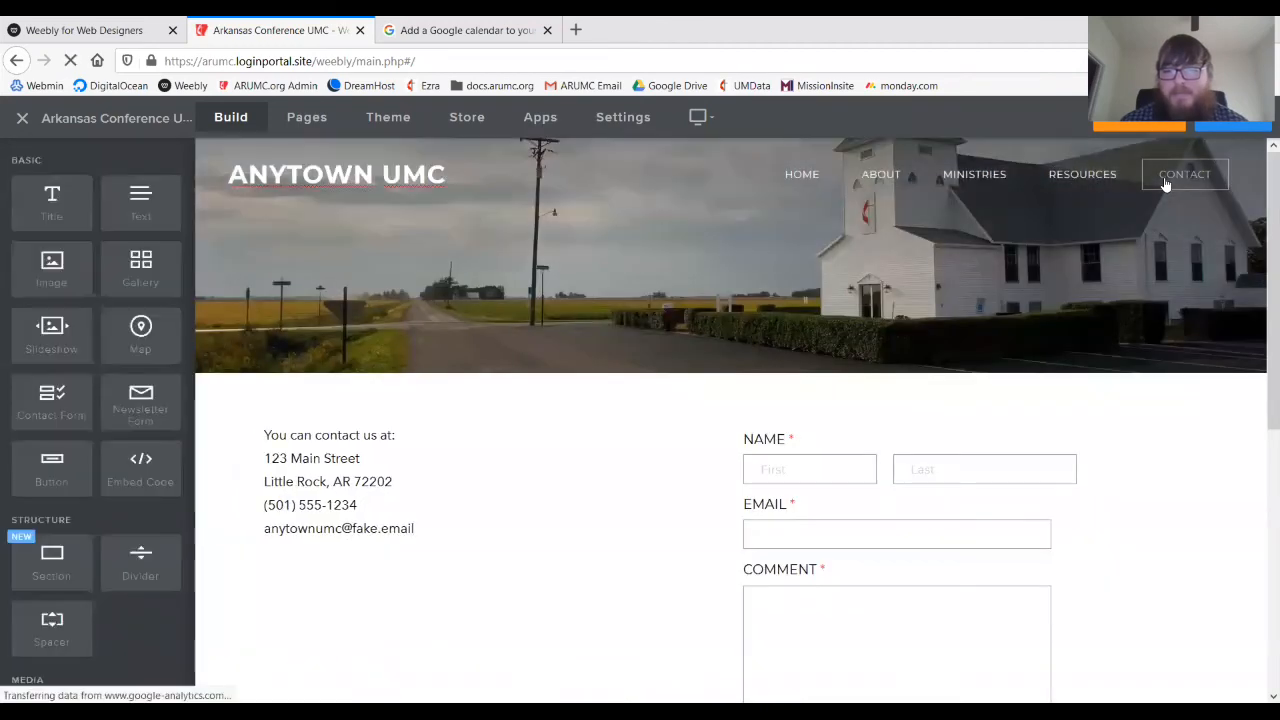
pyautogui.scroll(-1, 970, 350)
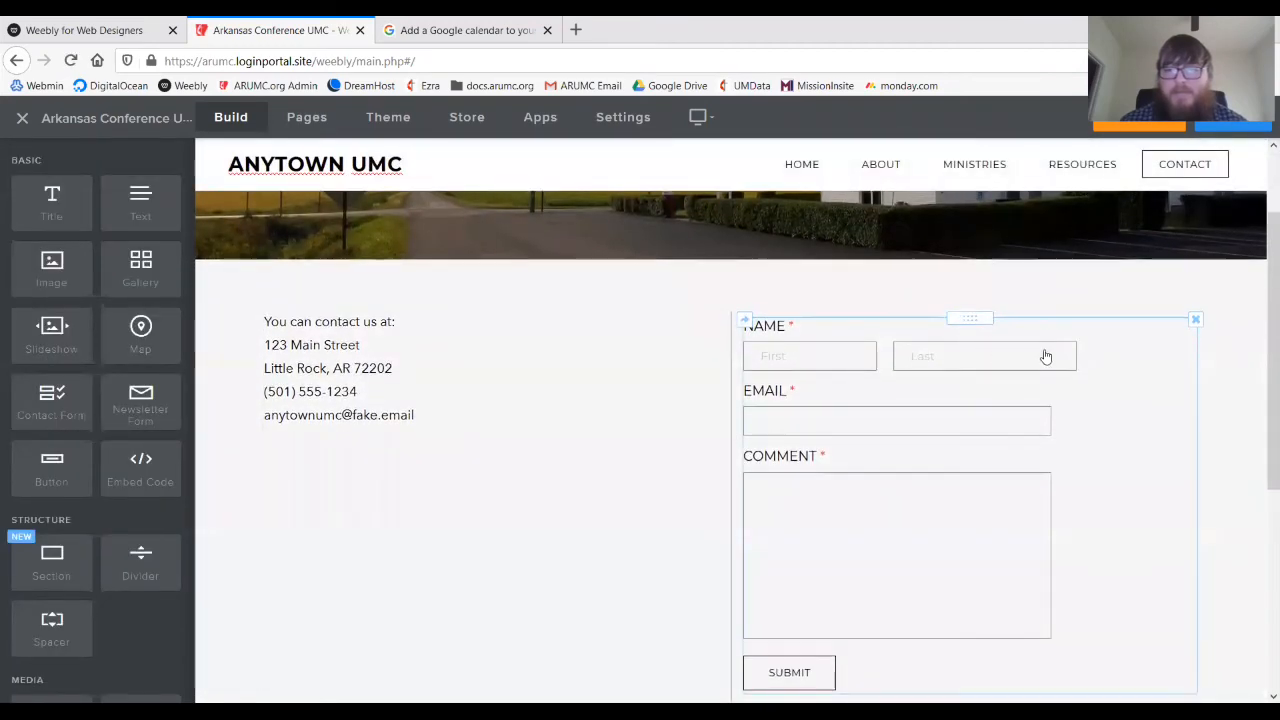
pyautogui.click(1113, 344)
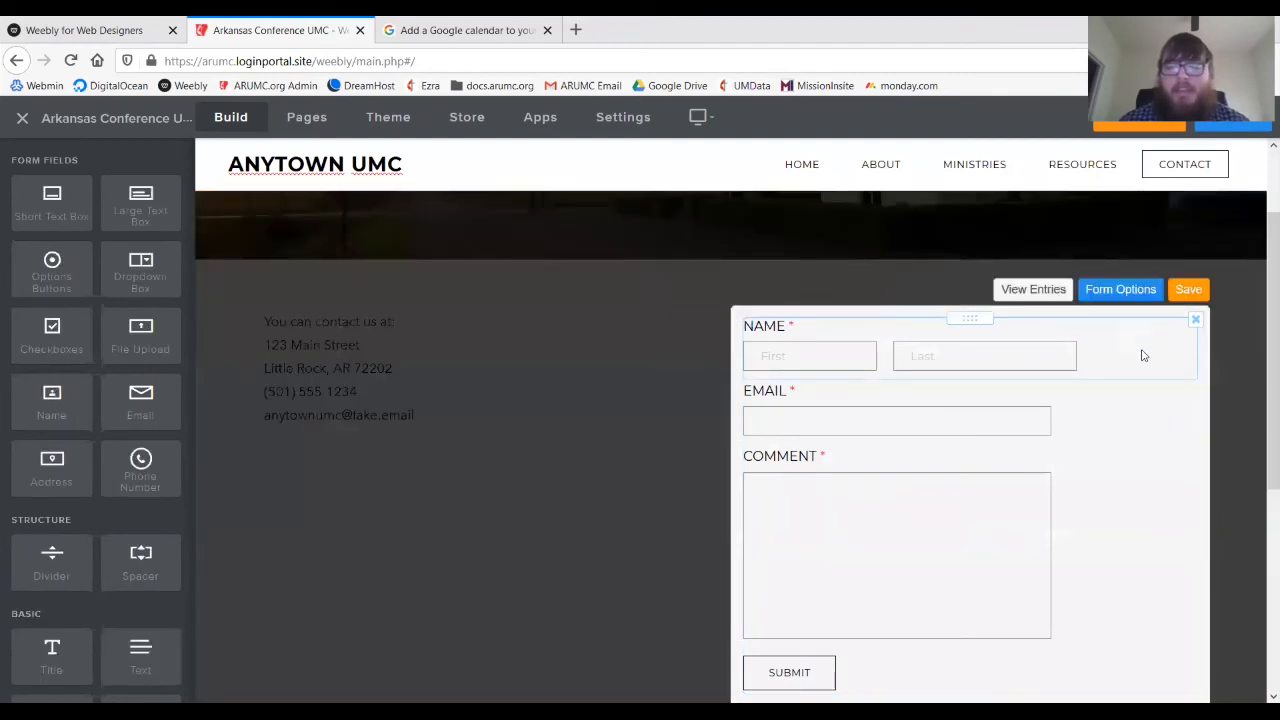
pyautogui.click(1104, 291)
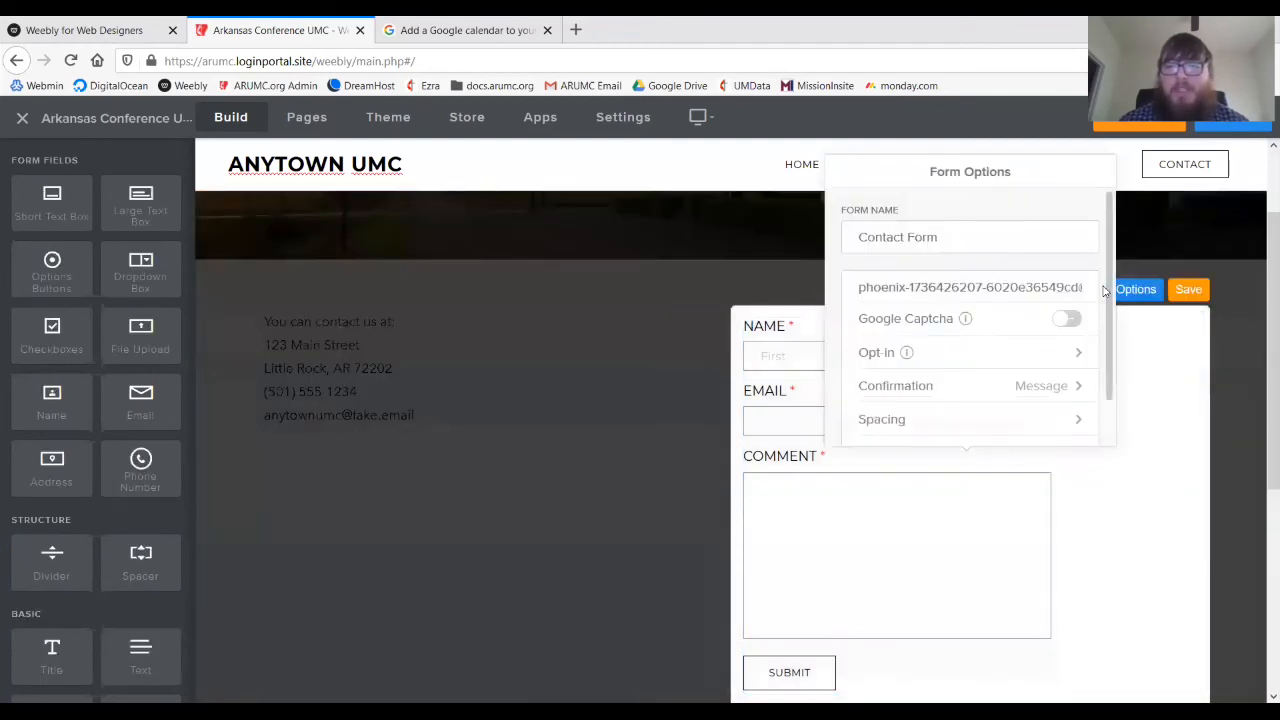
pyautogui.moveTo(859, 287); pyautogui.dragTo(802, 292)
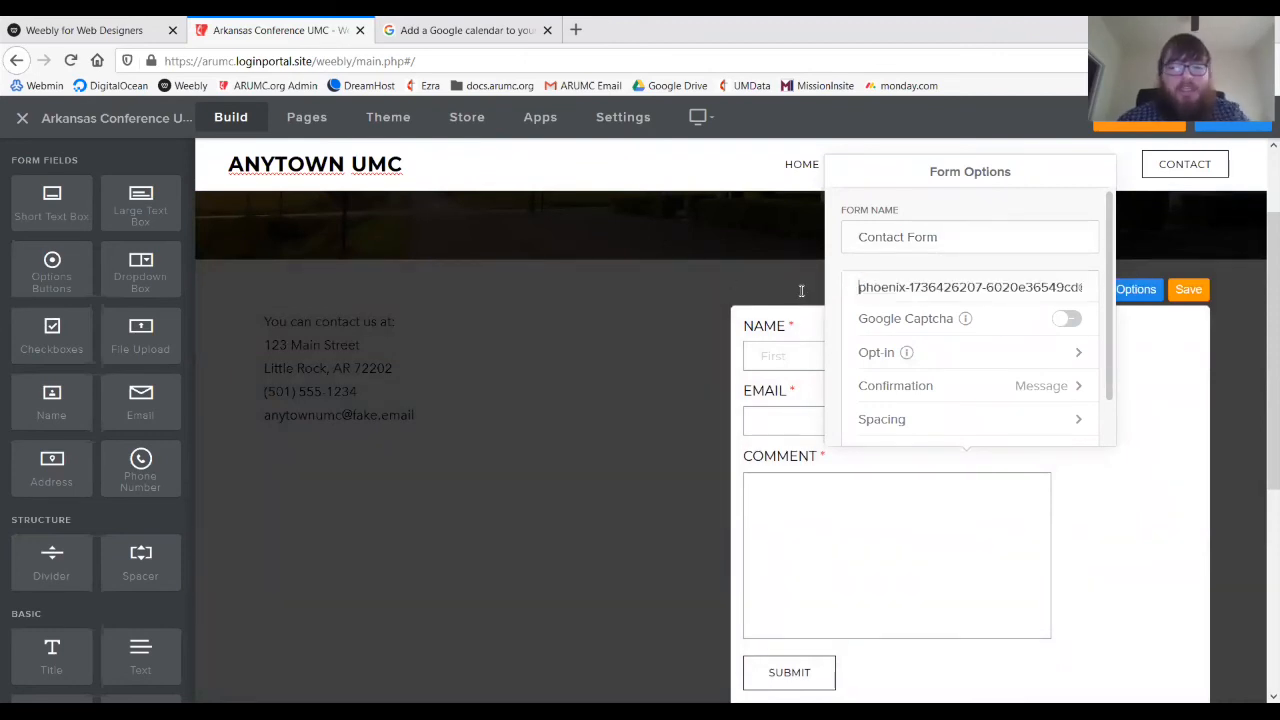
pyautogui.hotkey('ctrl', 'a')
pyautogui.press('BackSpace')
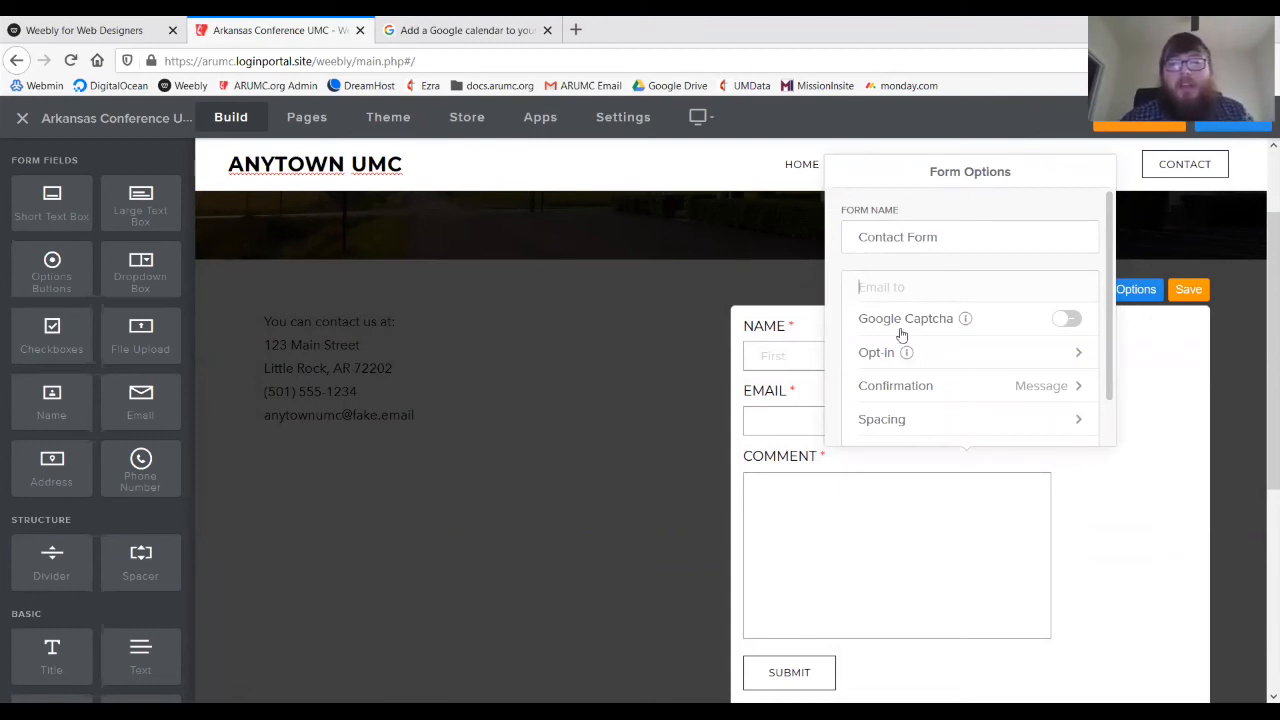
pyautogui.click(876, 287)
pyautogui.write('an')
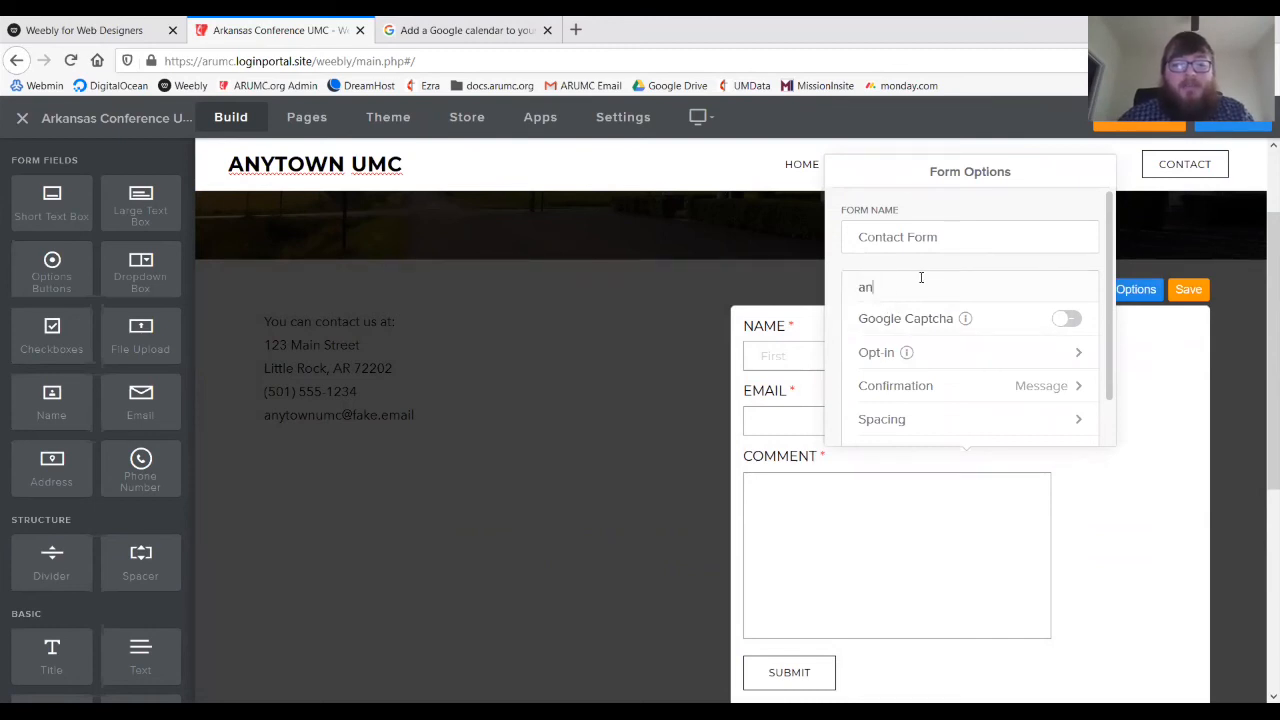
pyautogui.write('ytownumc@')
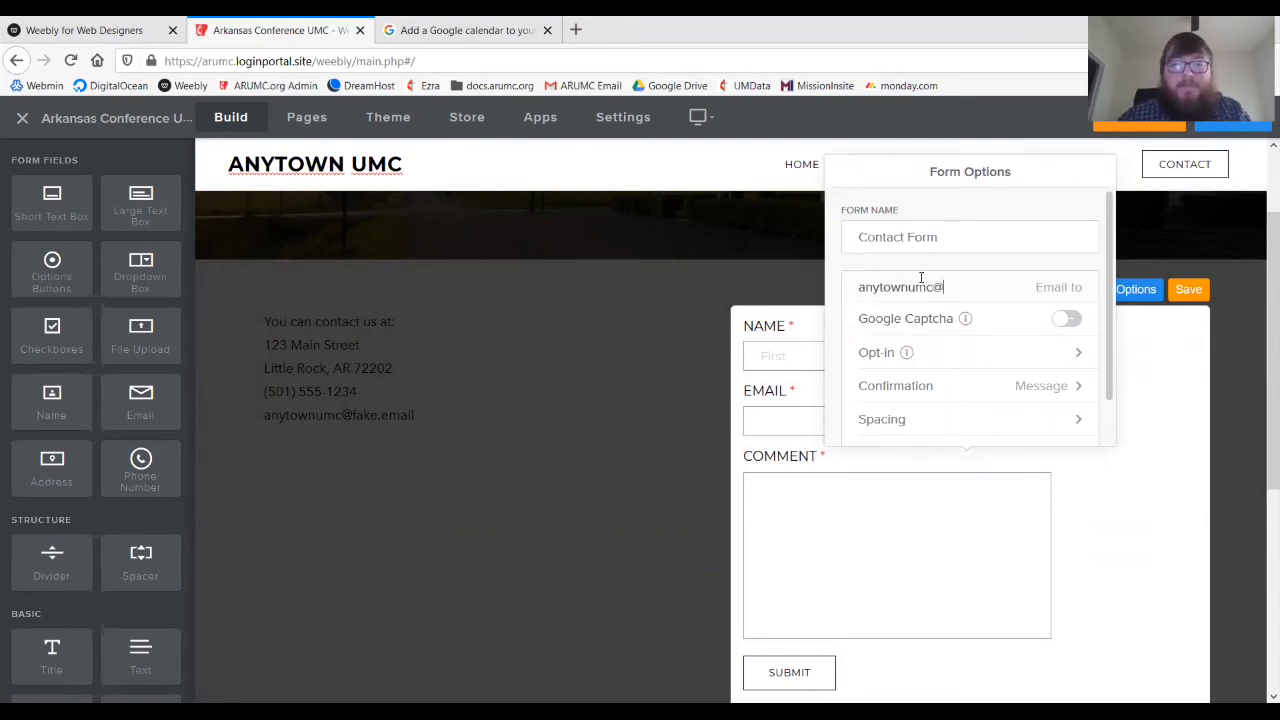
pyautogui.write('fake.email')
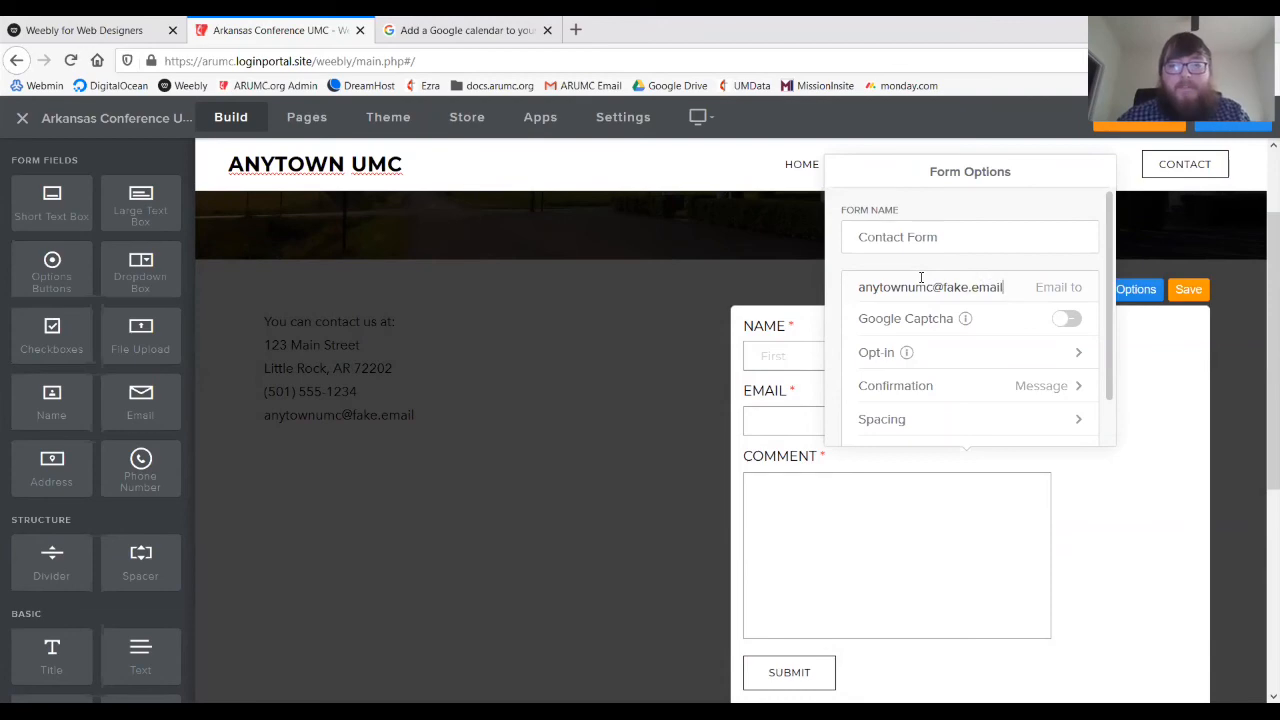
pyautogui.click(1189, 290)
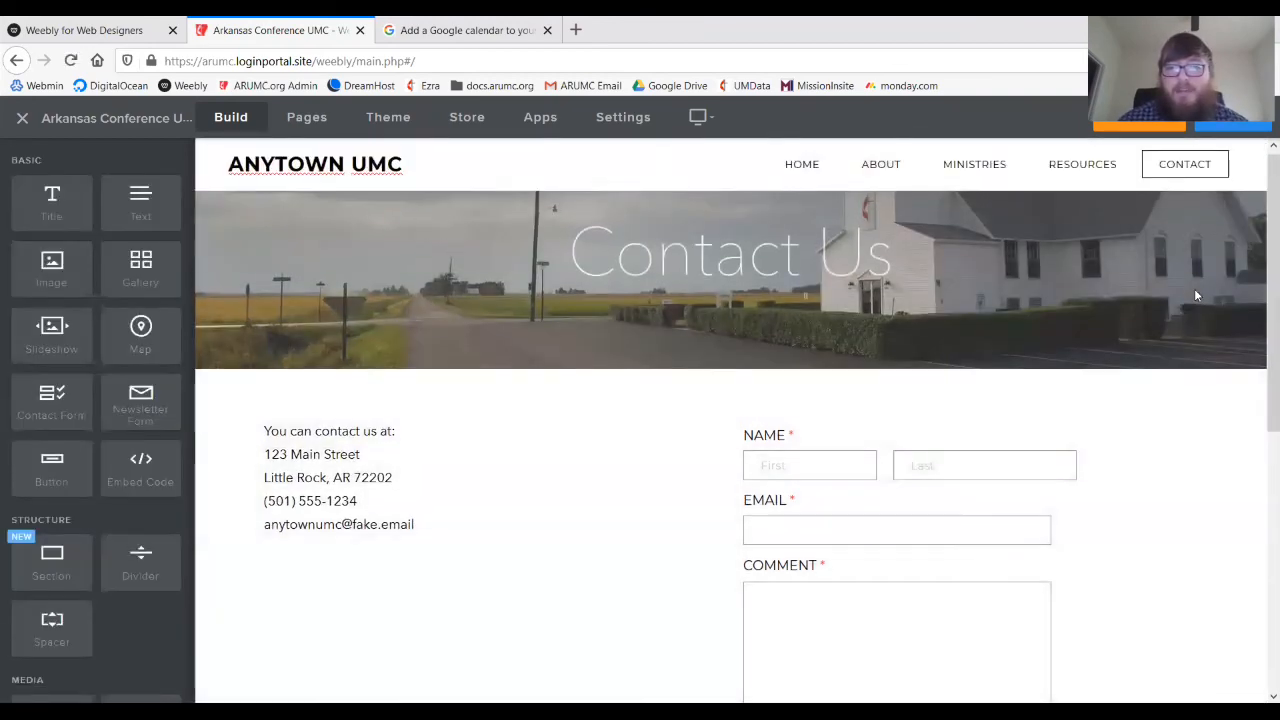
pyautogui.click(1157, 263)
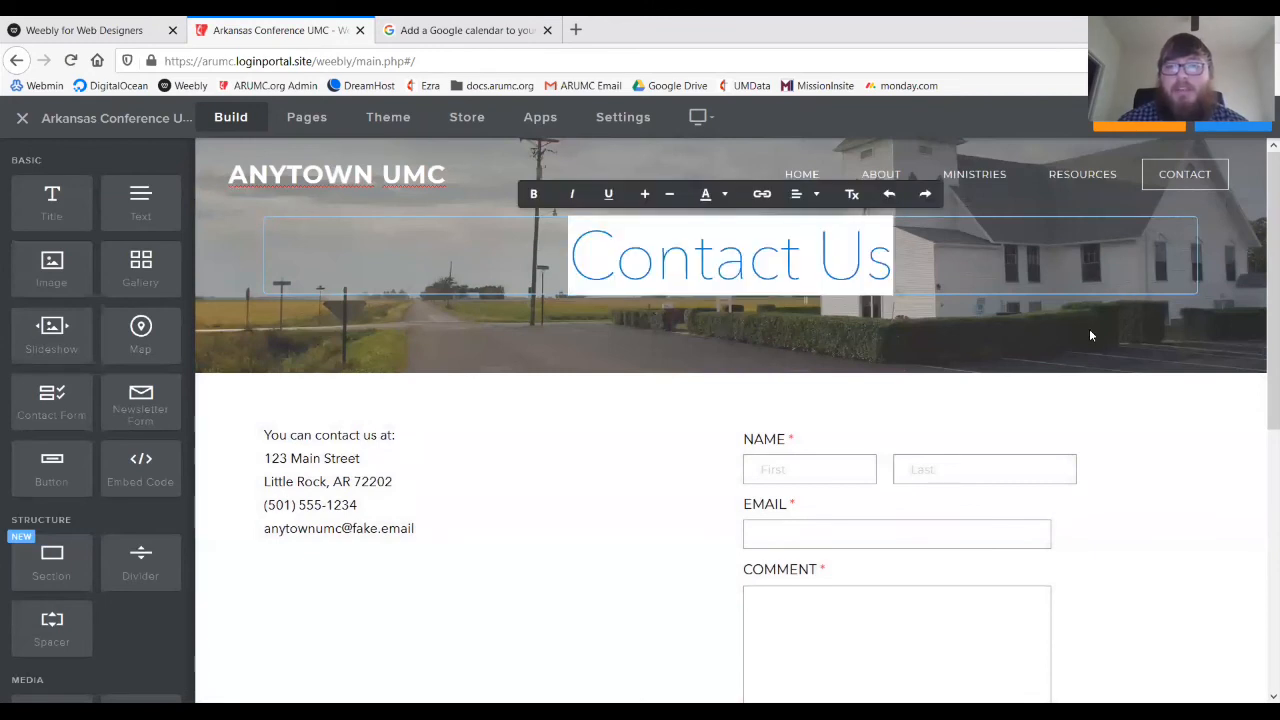
pyautogui.click(1165, 402)
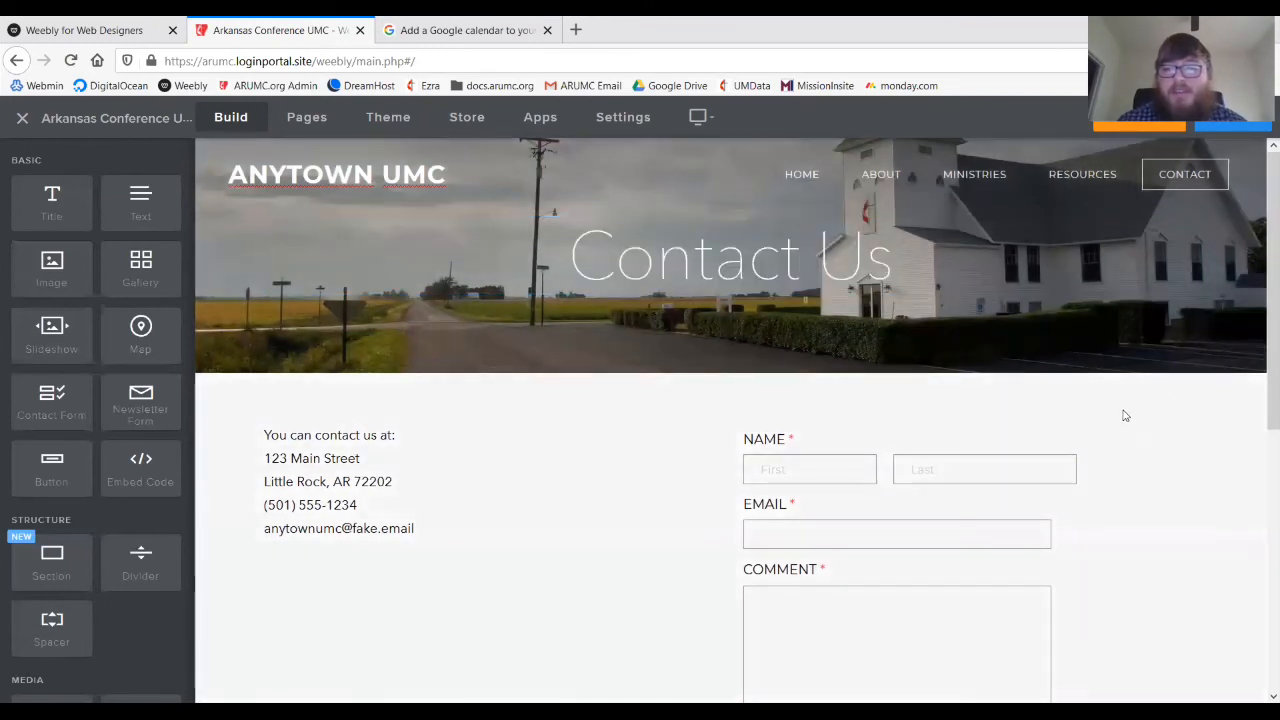
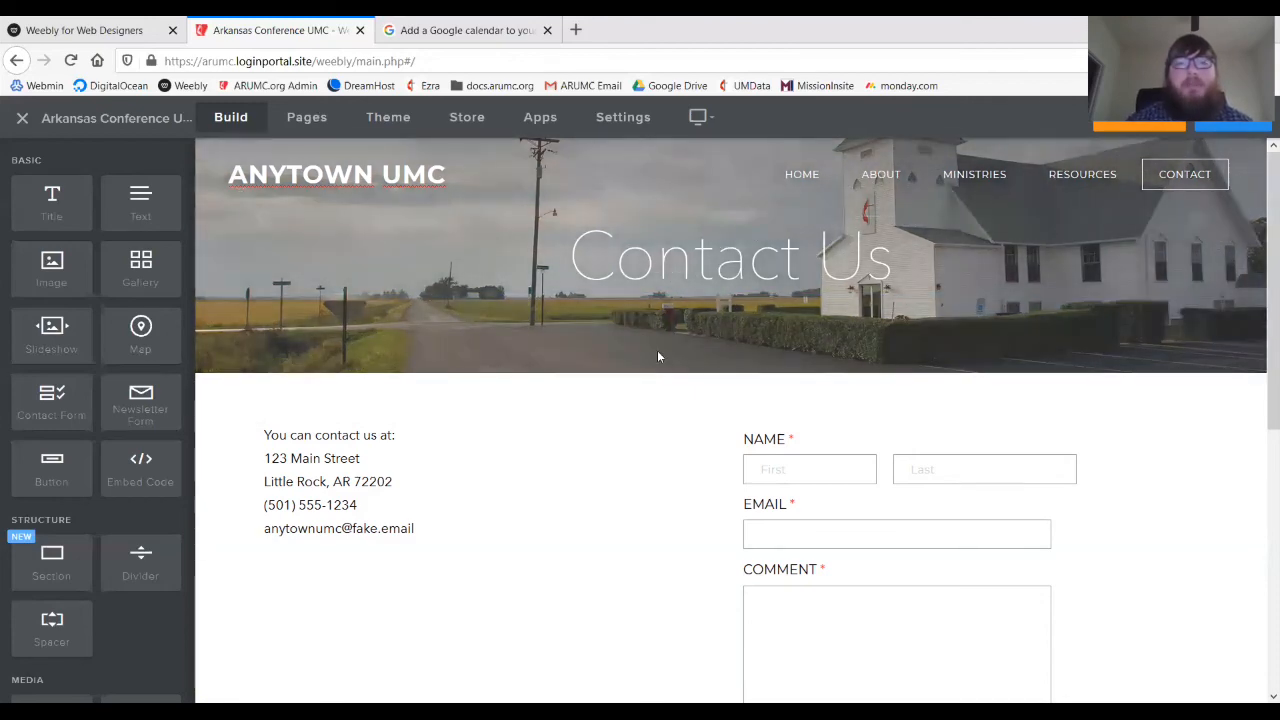
# - Go back from the finished Contact Us page to the Home page via the HOME navigation link
pyautogui.click(812, 176)
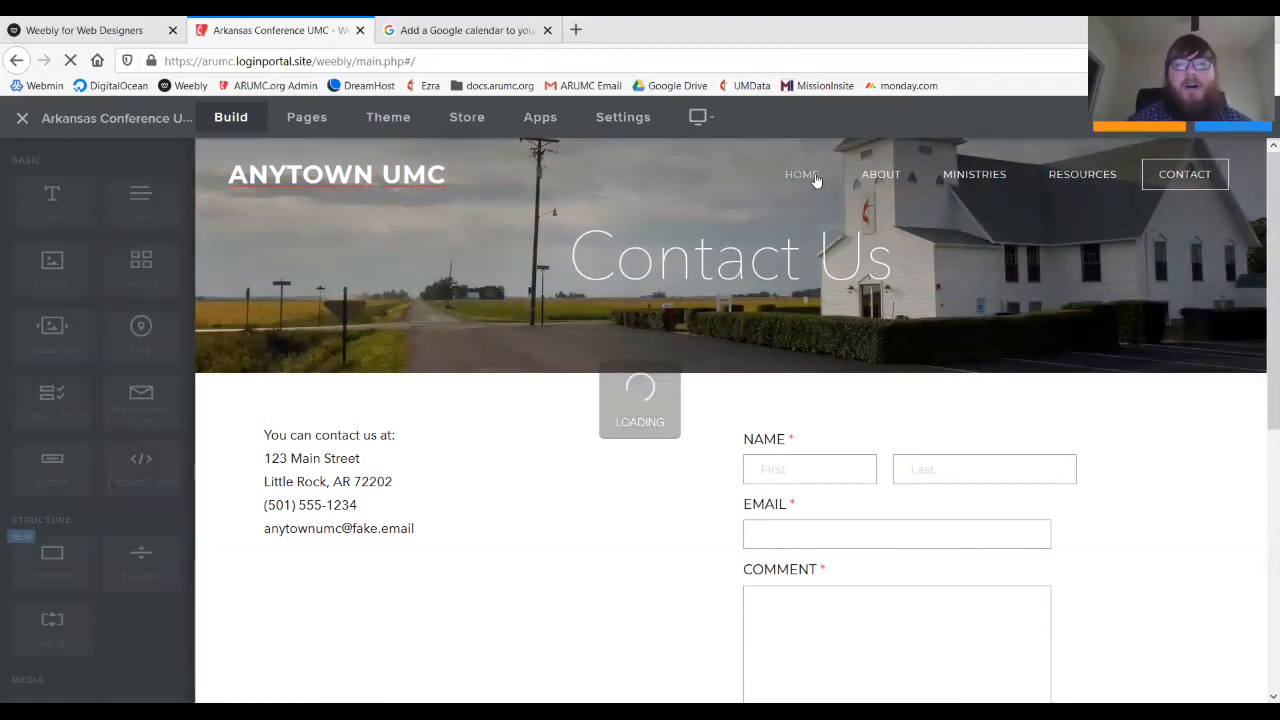